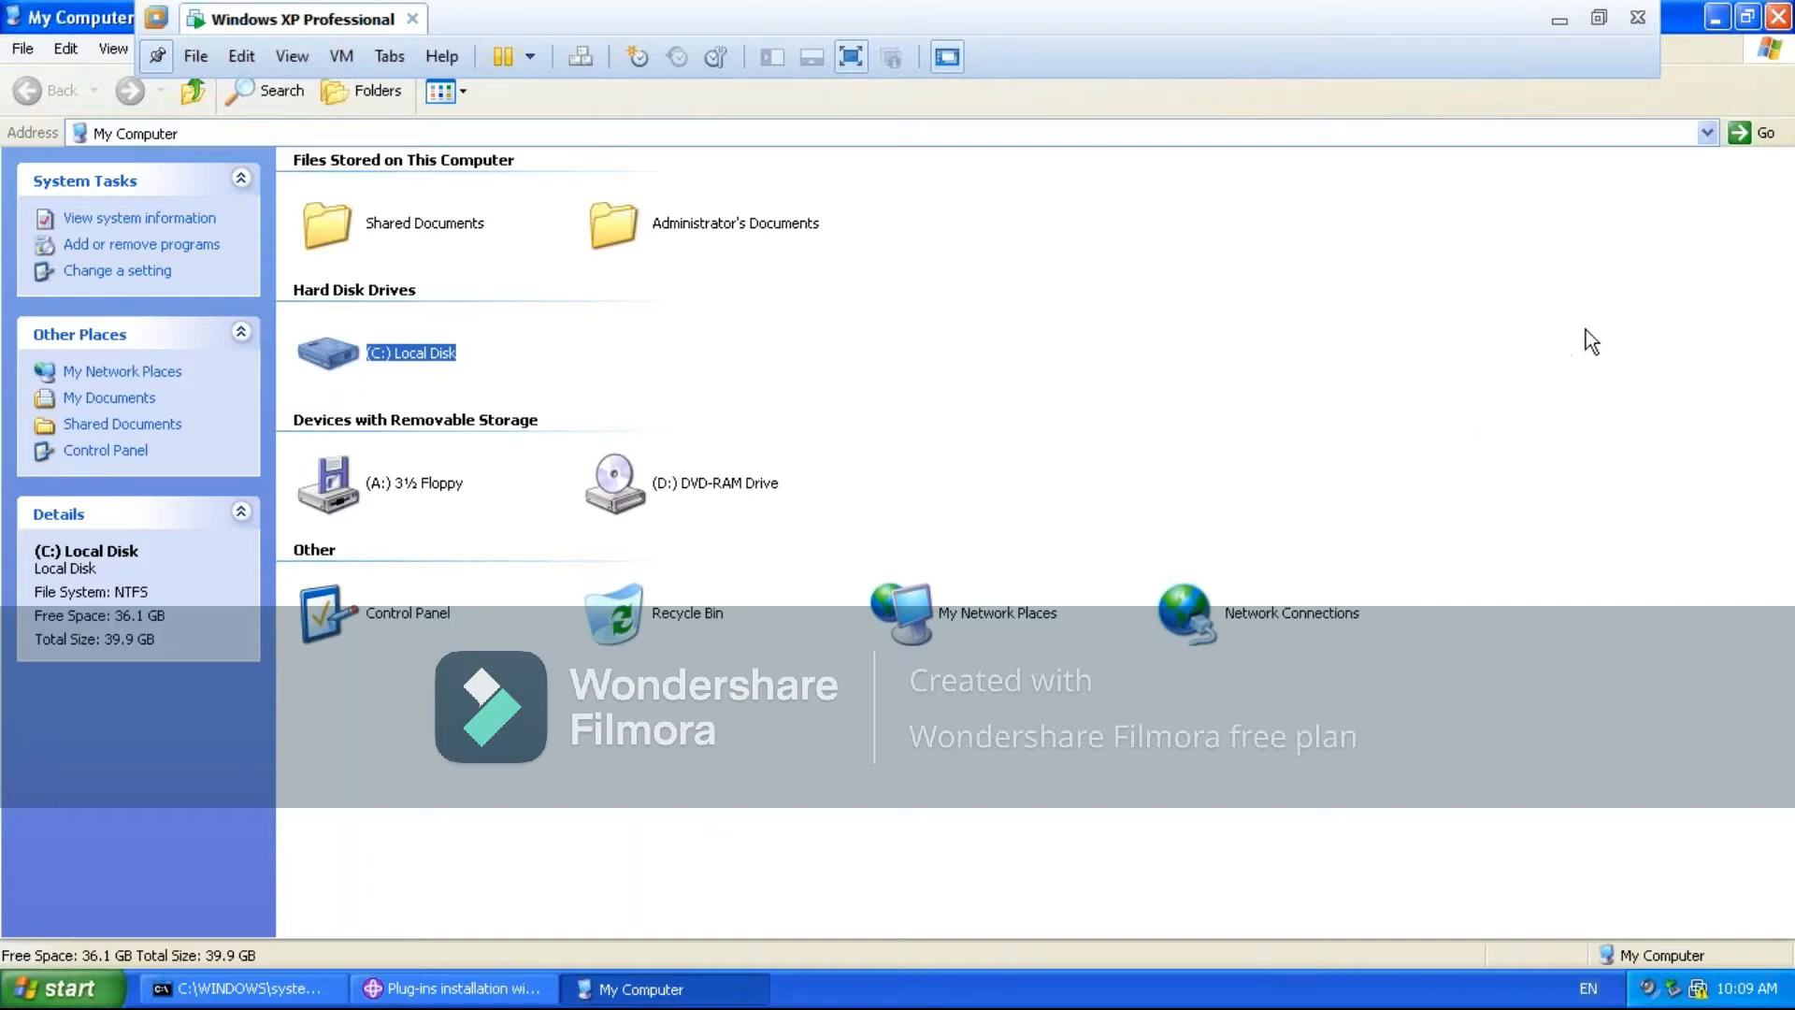
# - Browse to C:\Program Files\IBM\WebSphere\AppServer\profiles, select the default folder, and check the server start output in the Command Prompt window
pyautogui.press('Return')
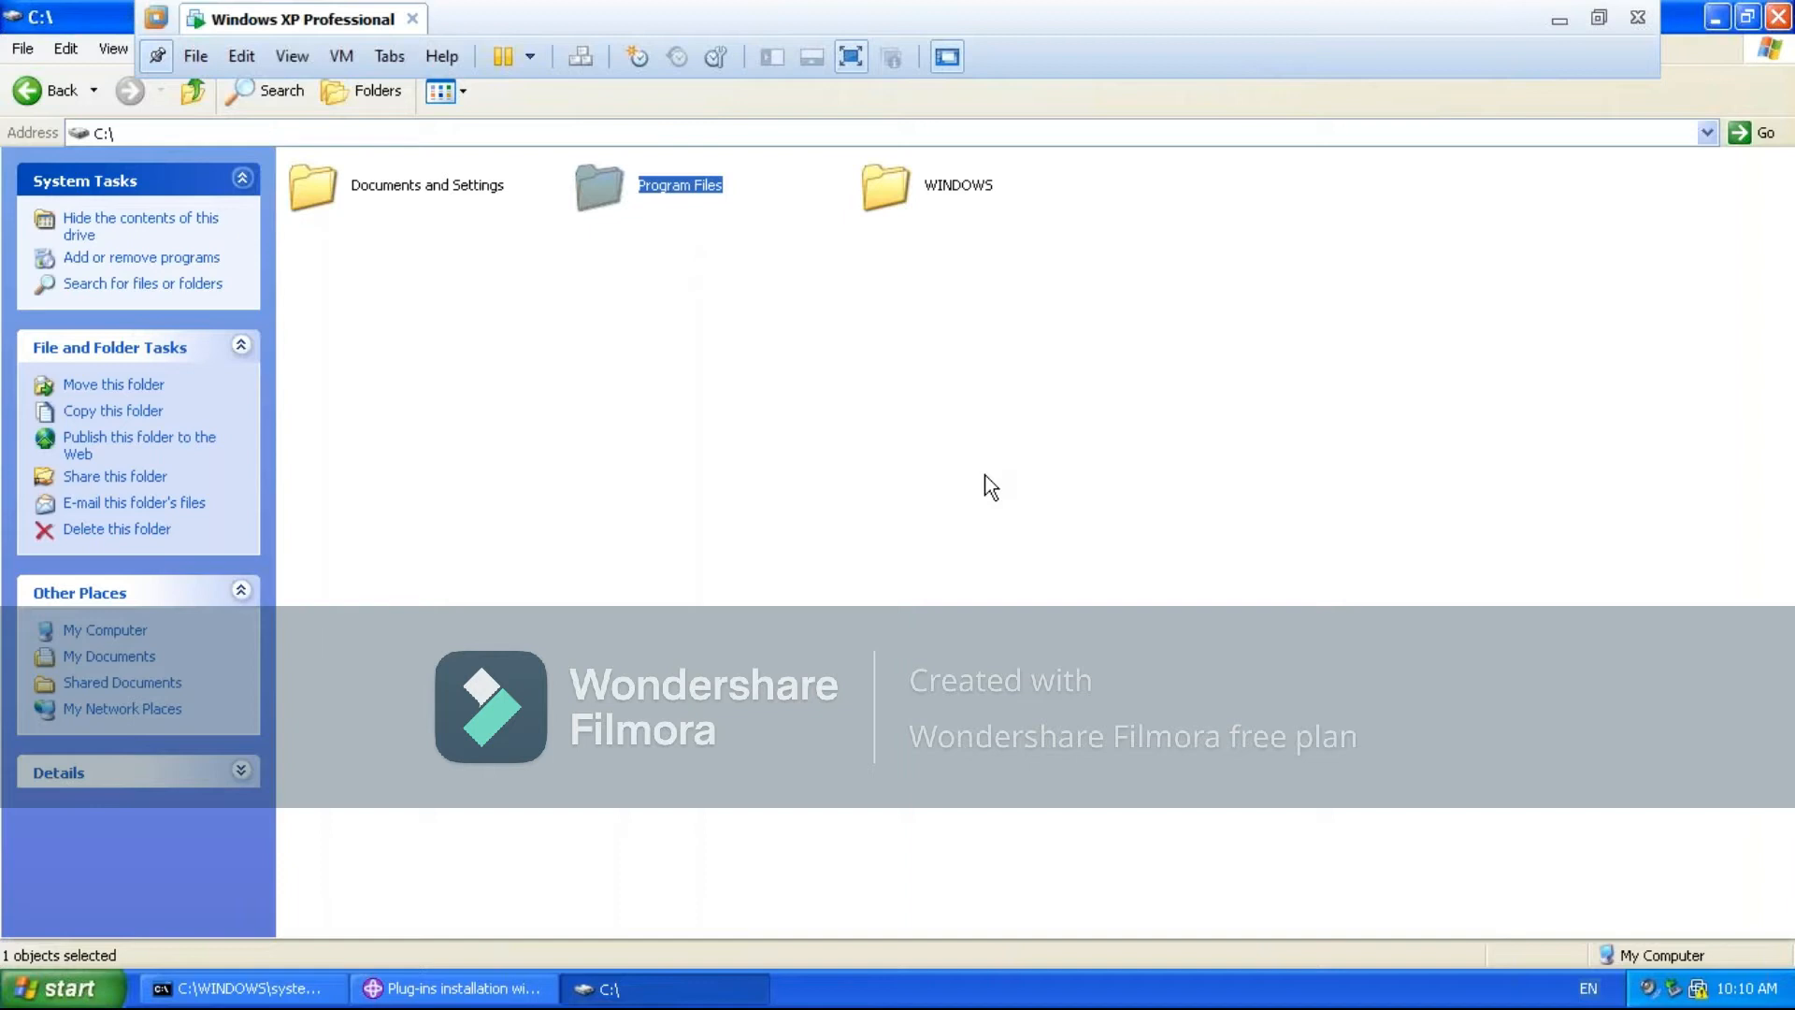
pyautogui.press('Return')
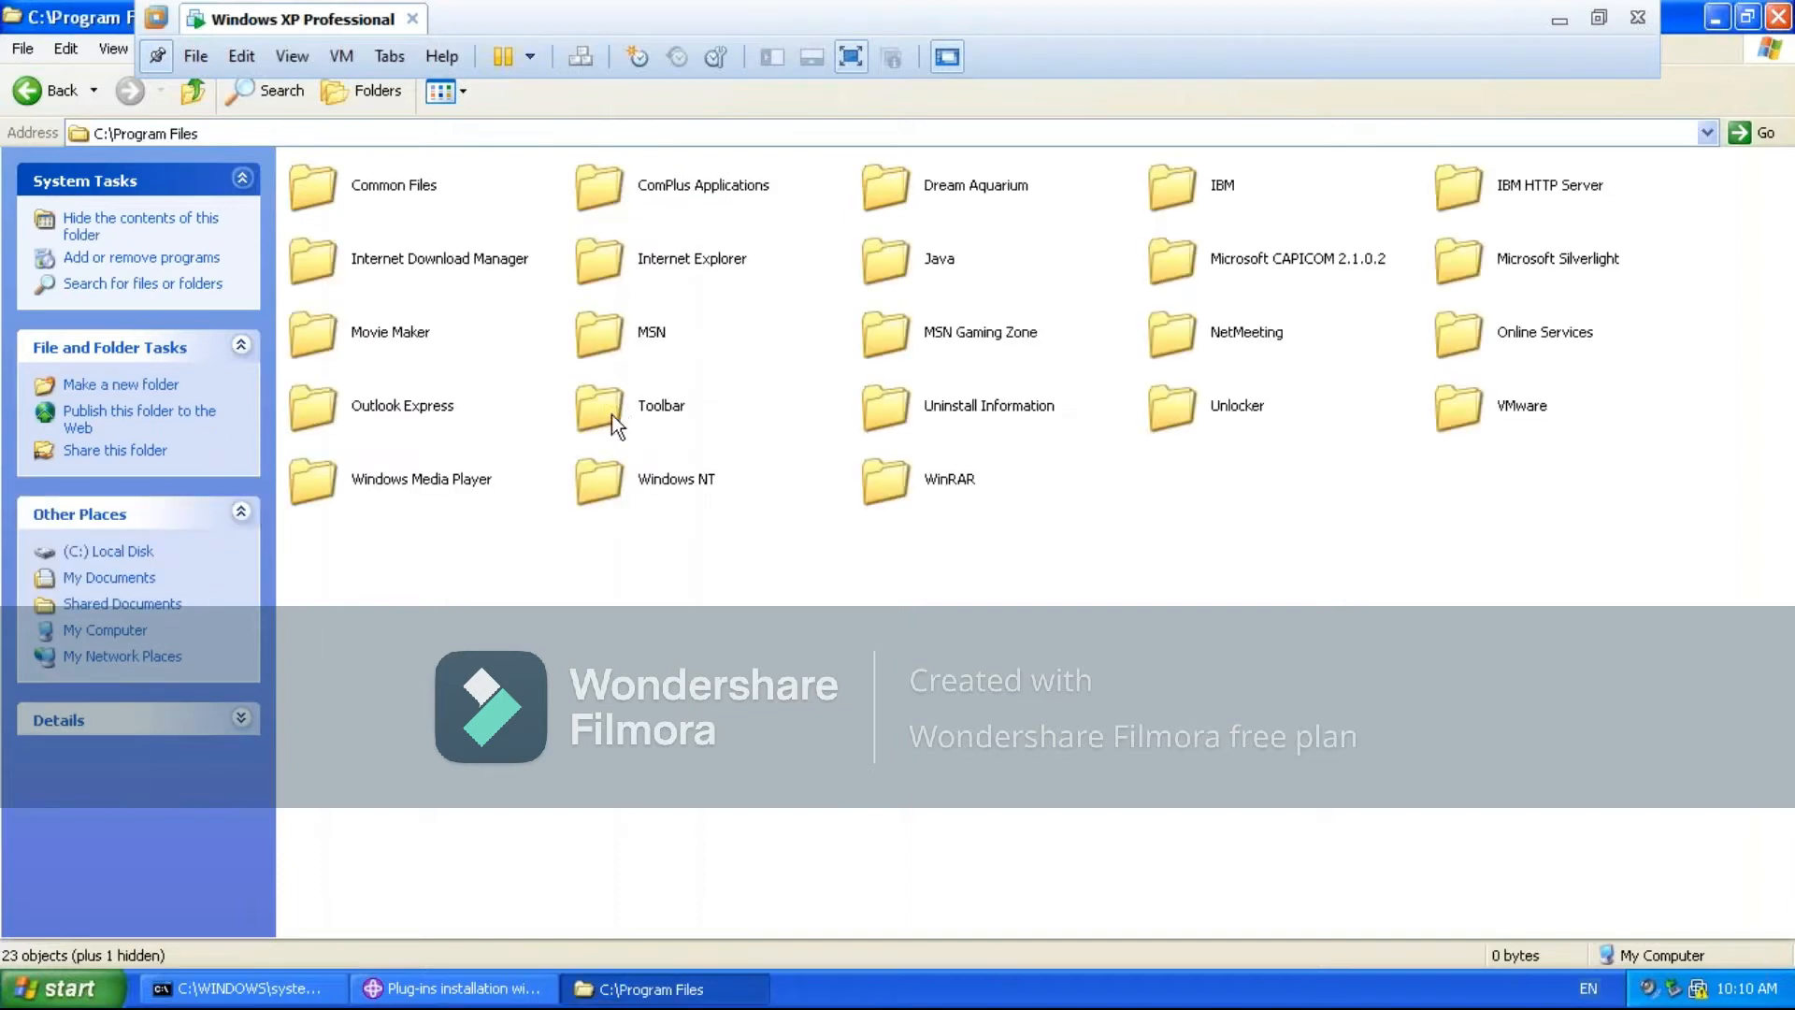
pyautogui.click(1182, 189)
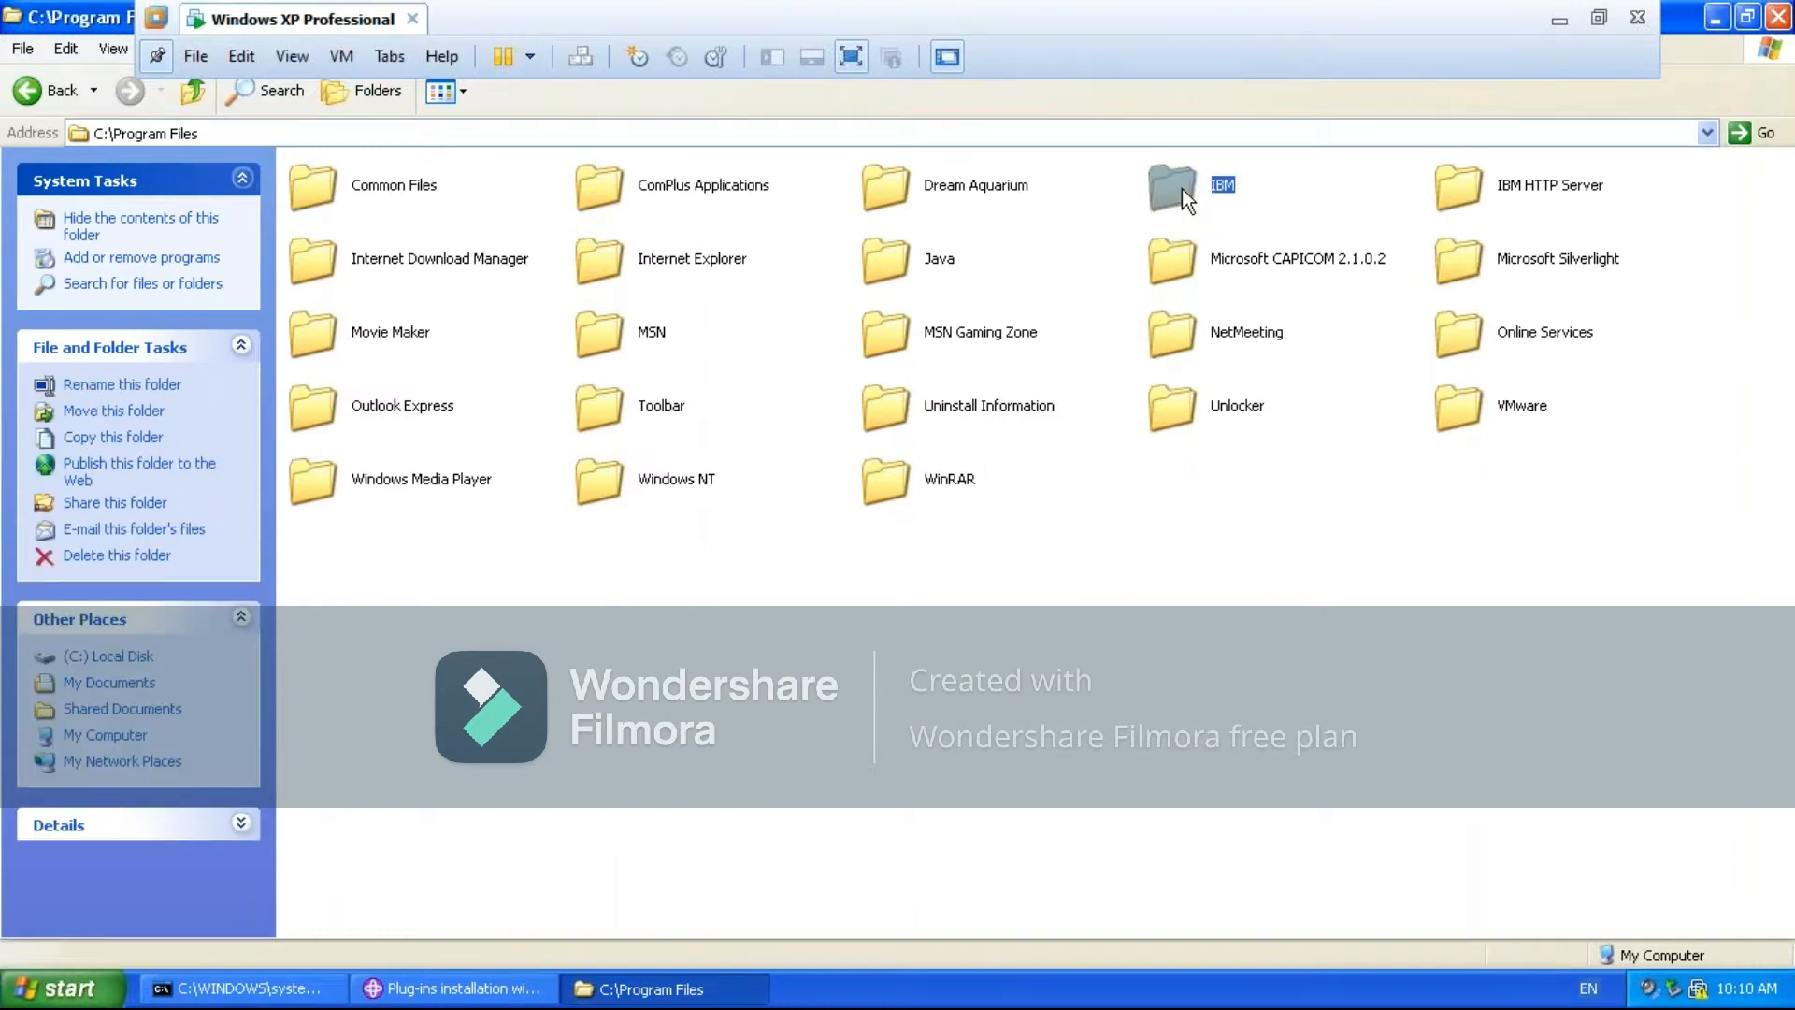
pyautogui.press('Return')
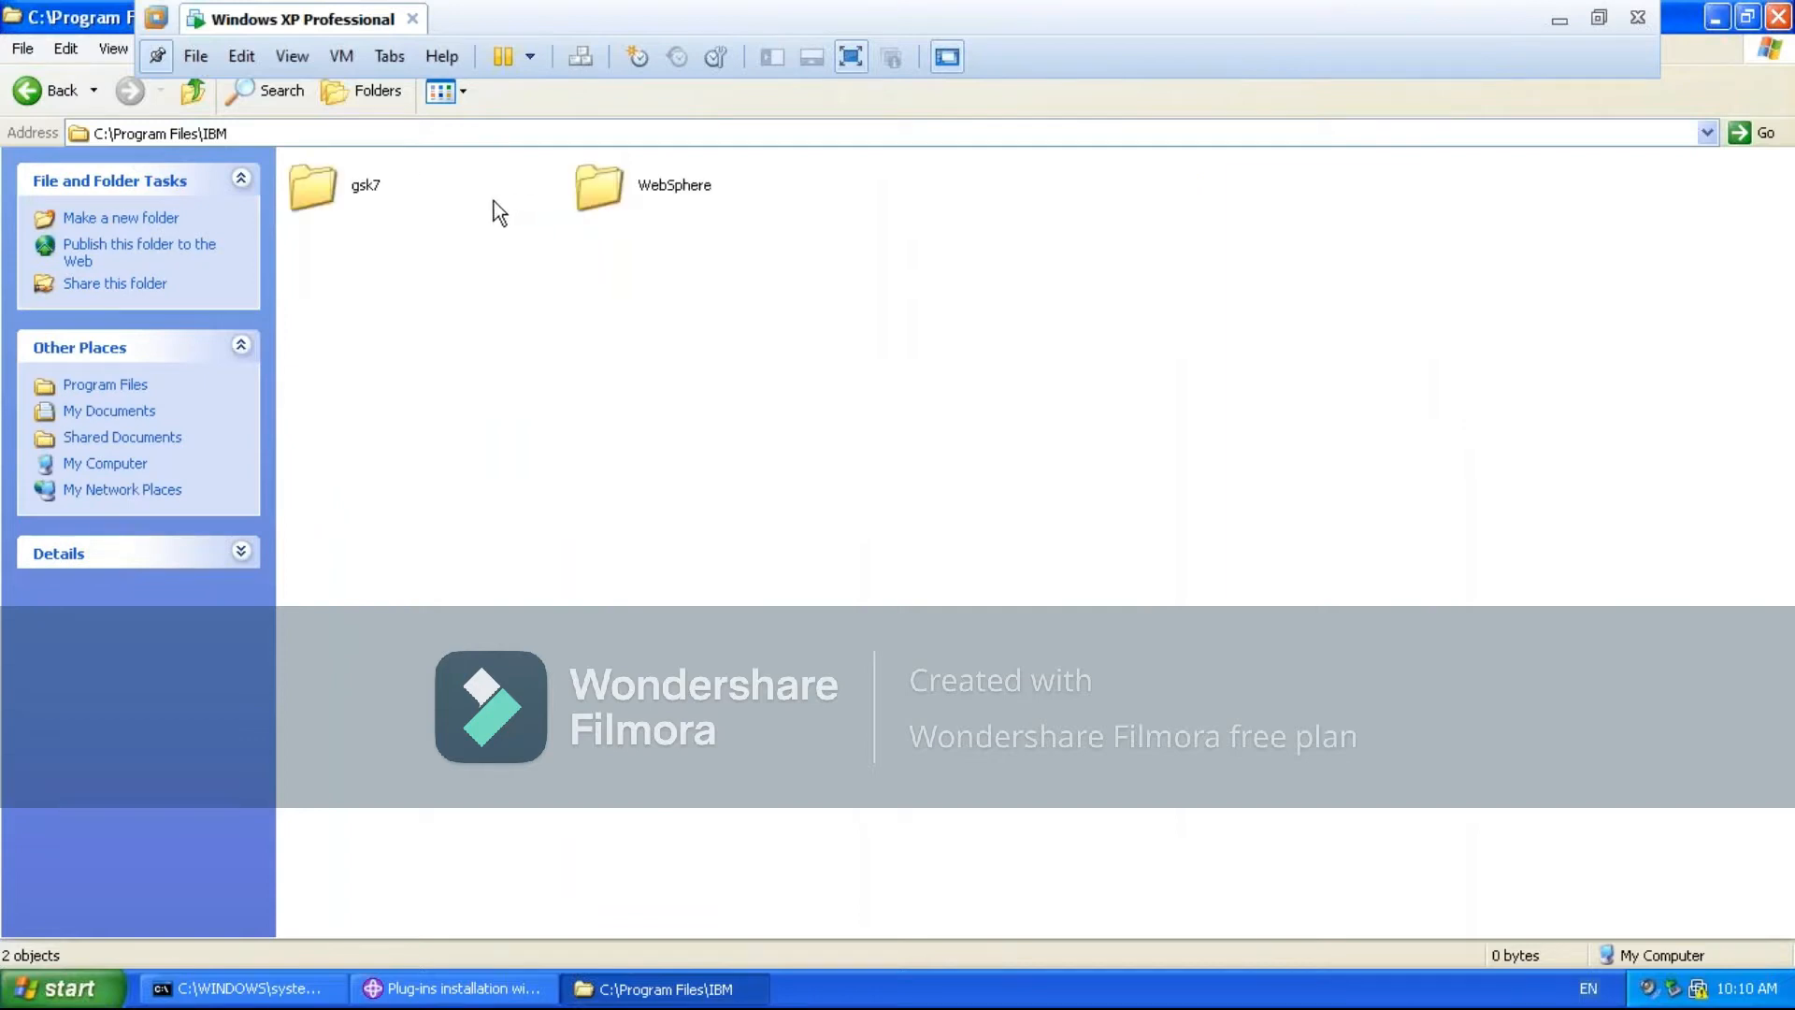
pyautogui.doubleClick(600, 194)
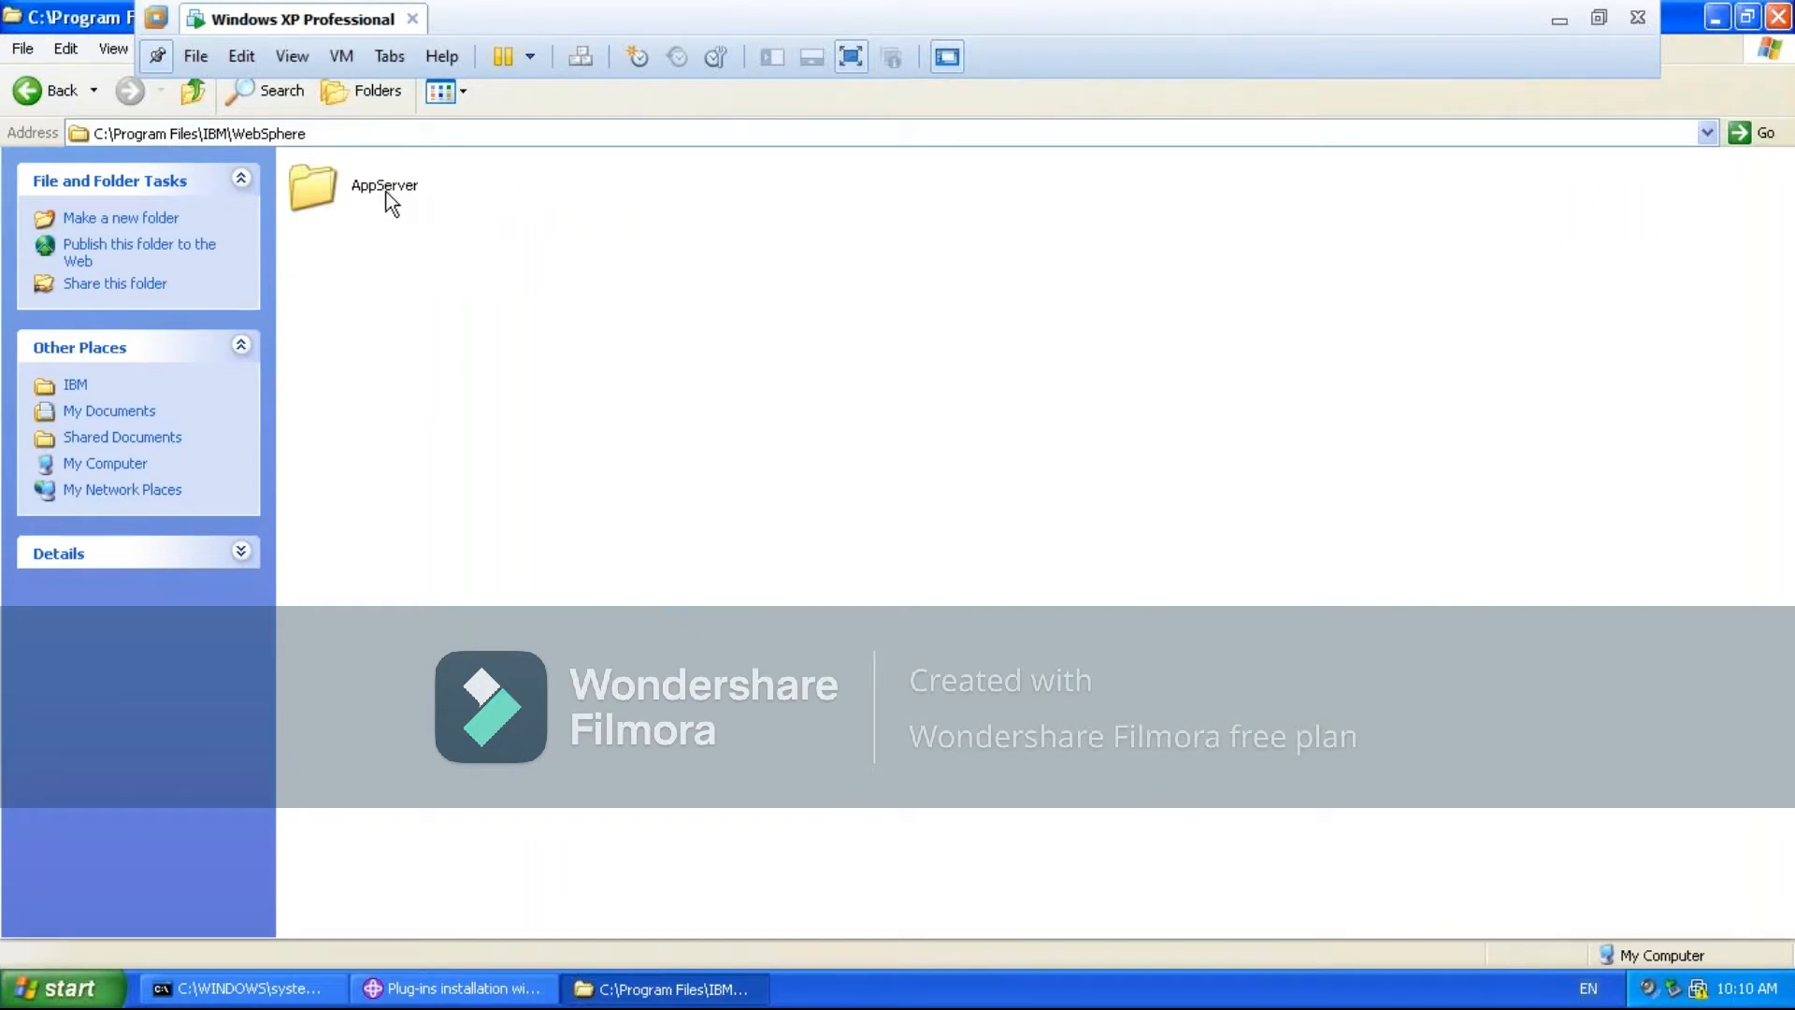
pyautogui.doubleClick(385, 193)
pyautogui.doubleClick(643, 205)
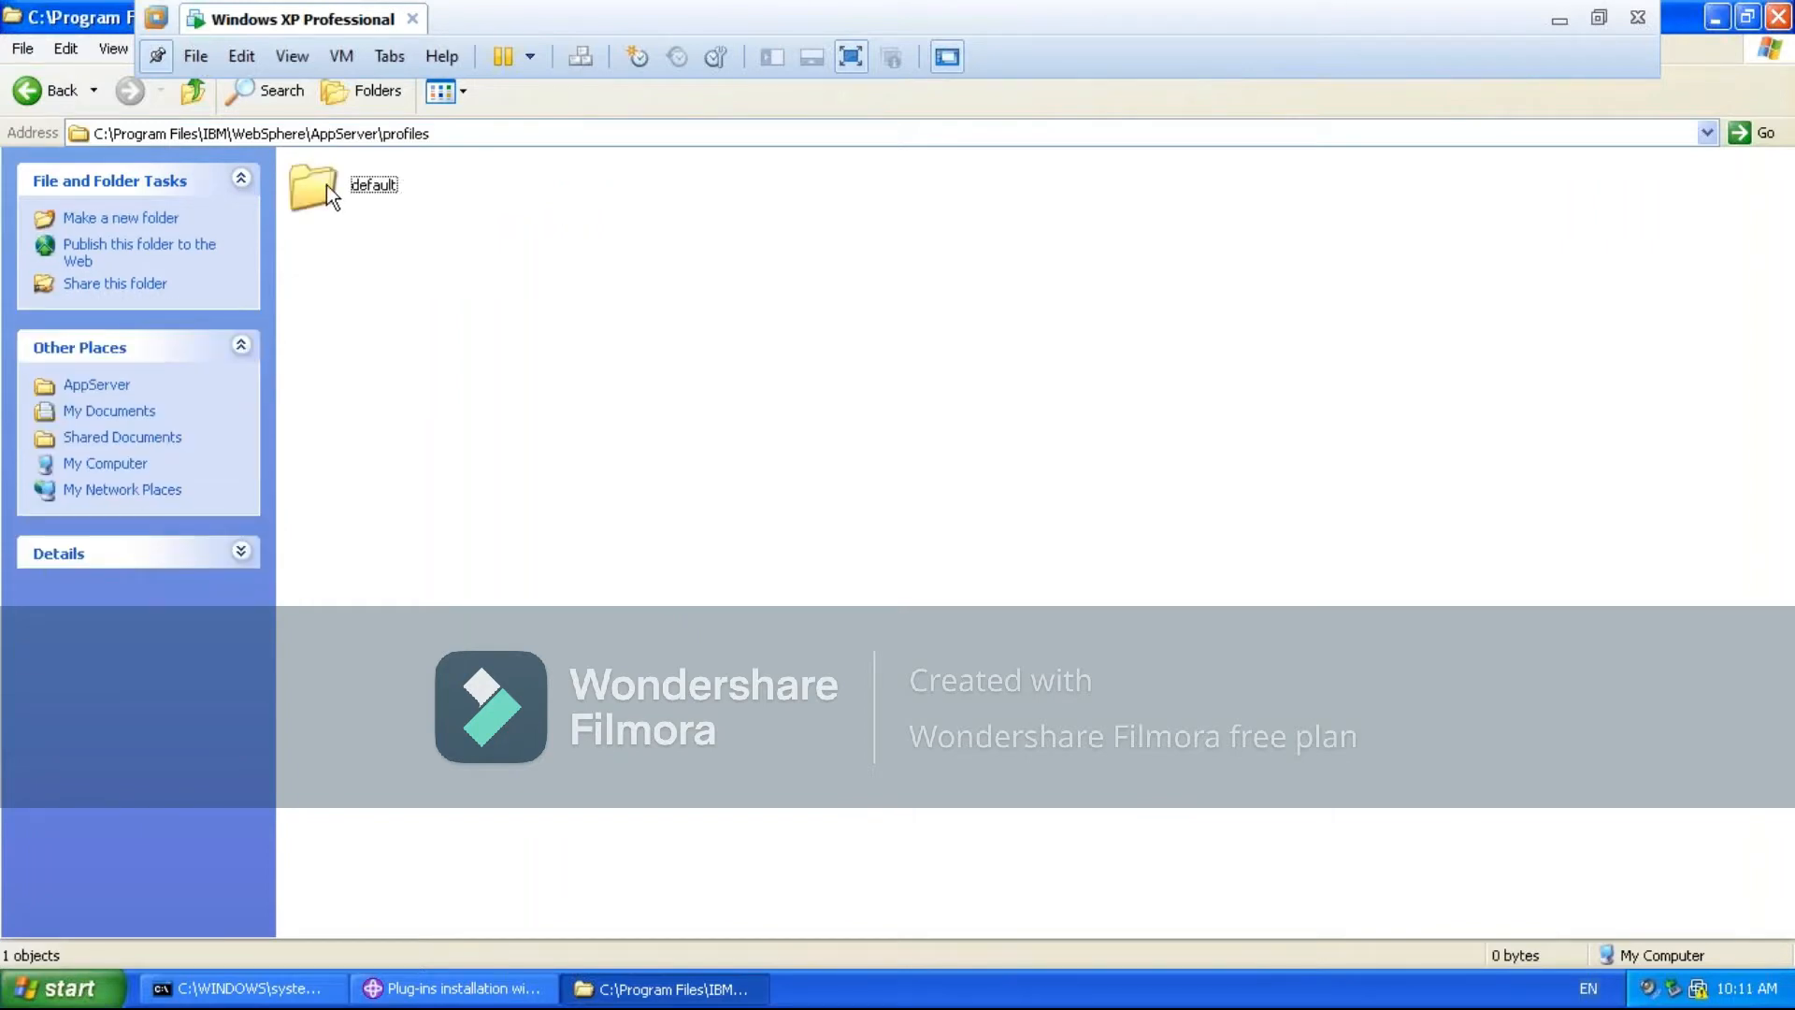
pyautogui.click(327, 186)
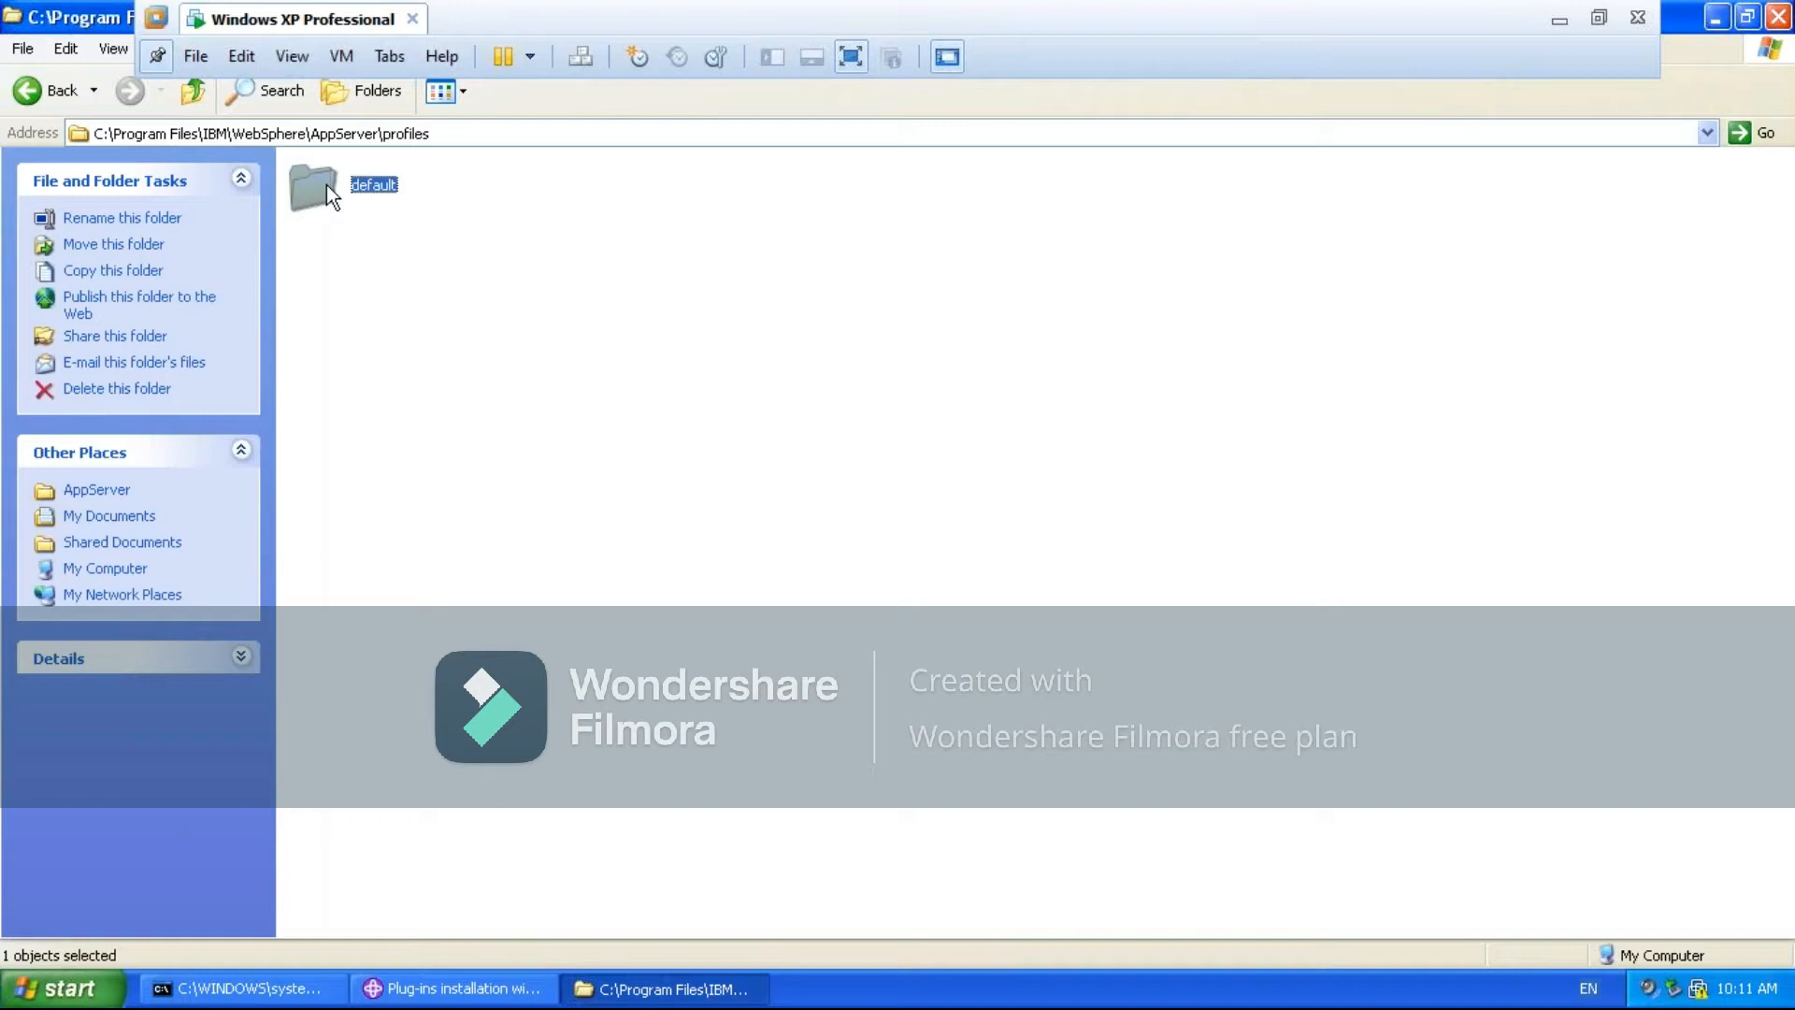
pyautogui.click(234, 997)
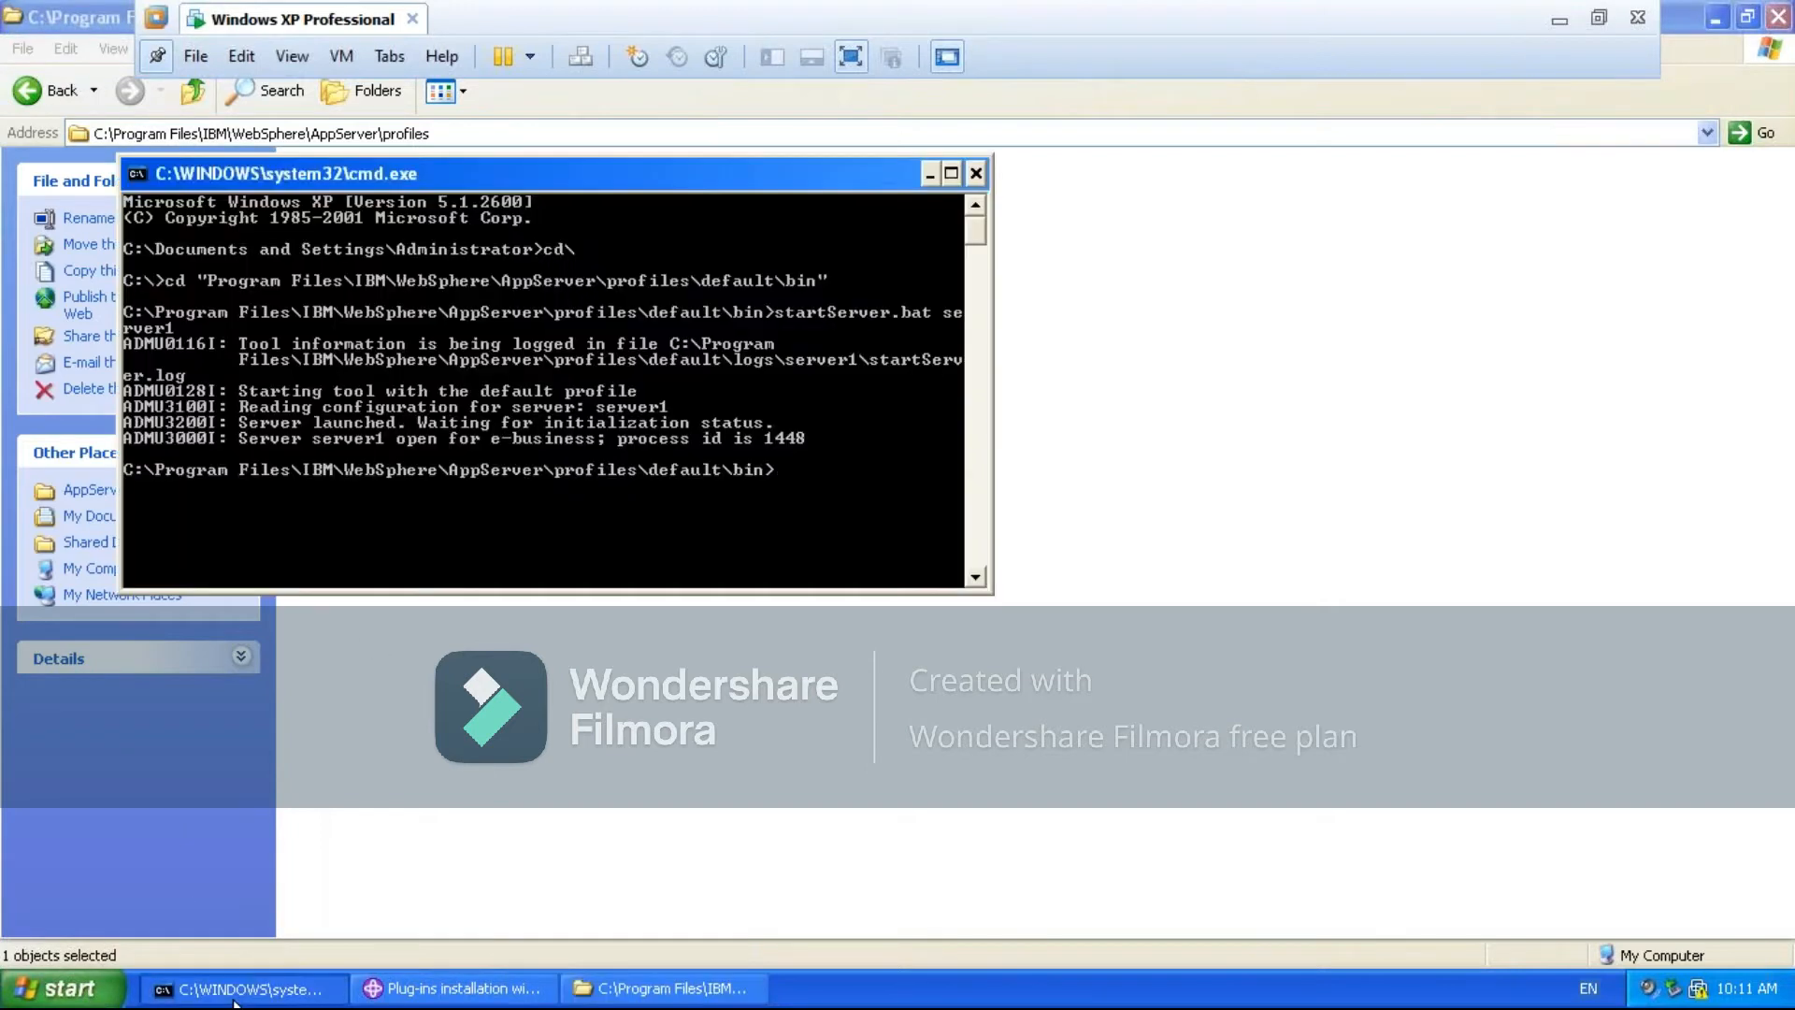
pyautogui.click(233, 997)
# - Go back up to Program Files, open the IBM HTTP Server folder, and show its contents as a list
pyautogui.press('BackSpace')
pyautogui.press('BackSpace')
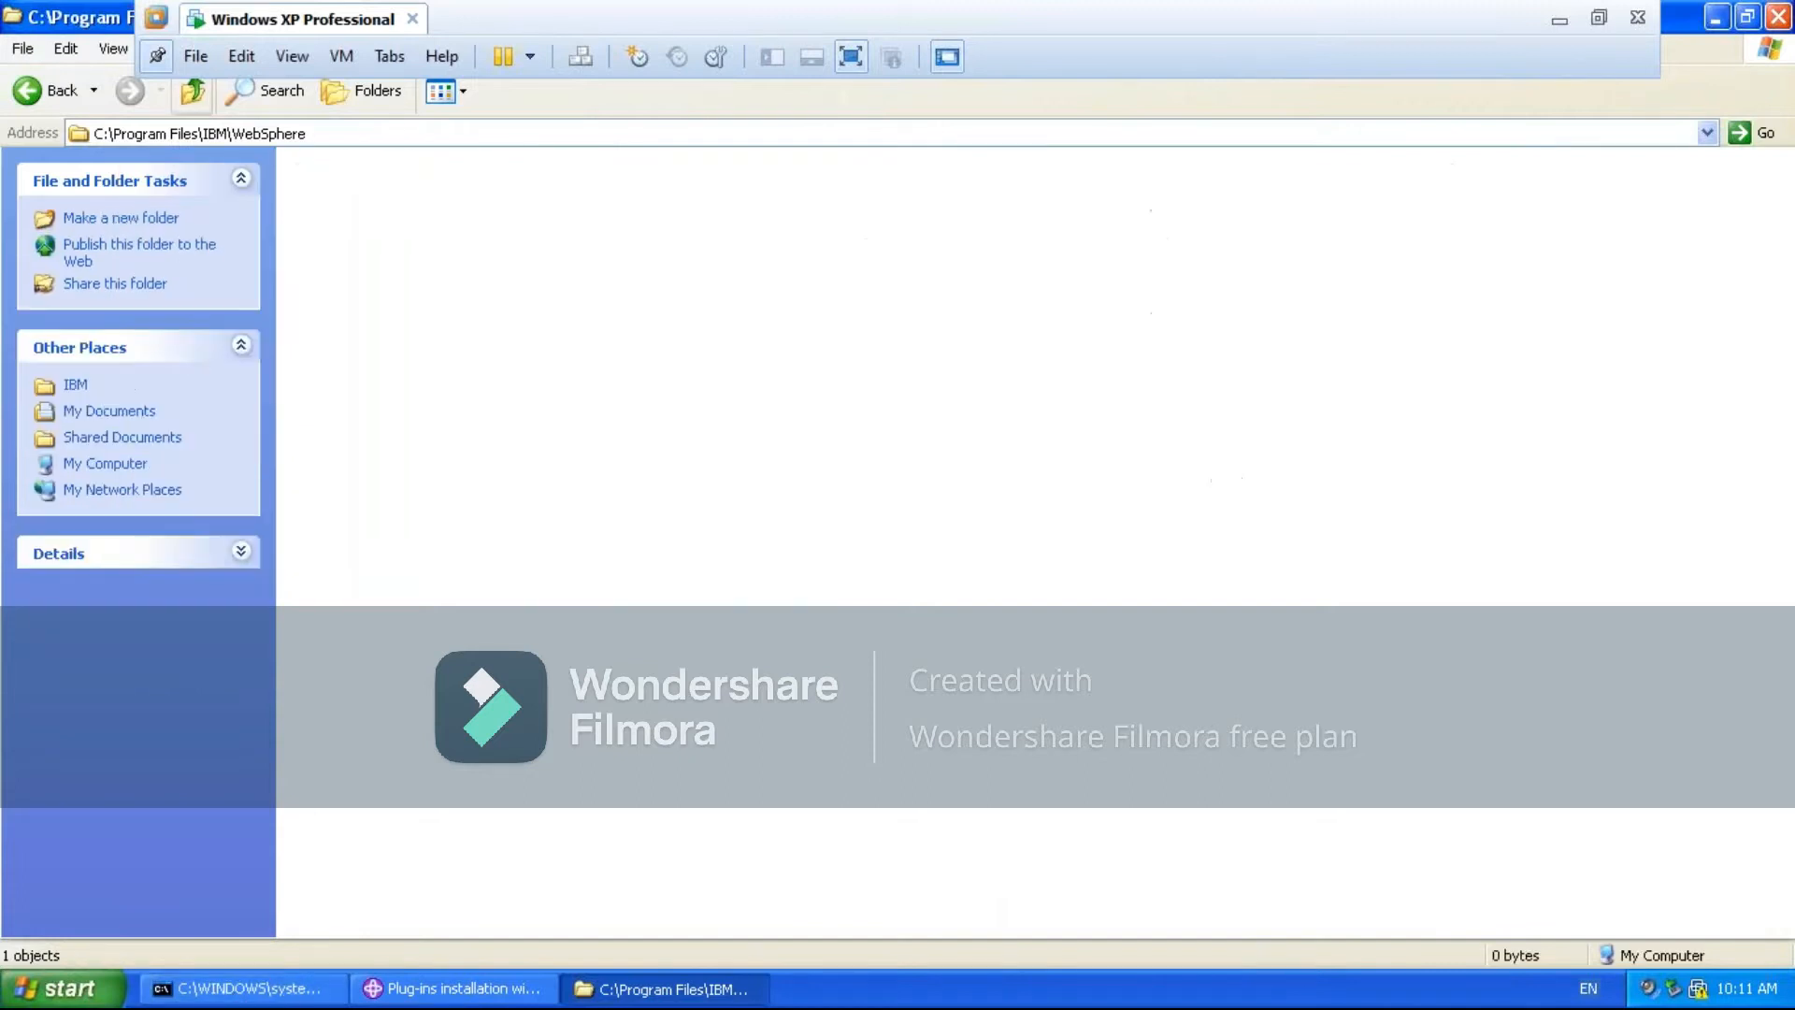
pyautogui.press('BackSpace')
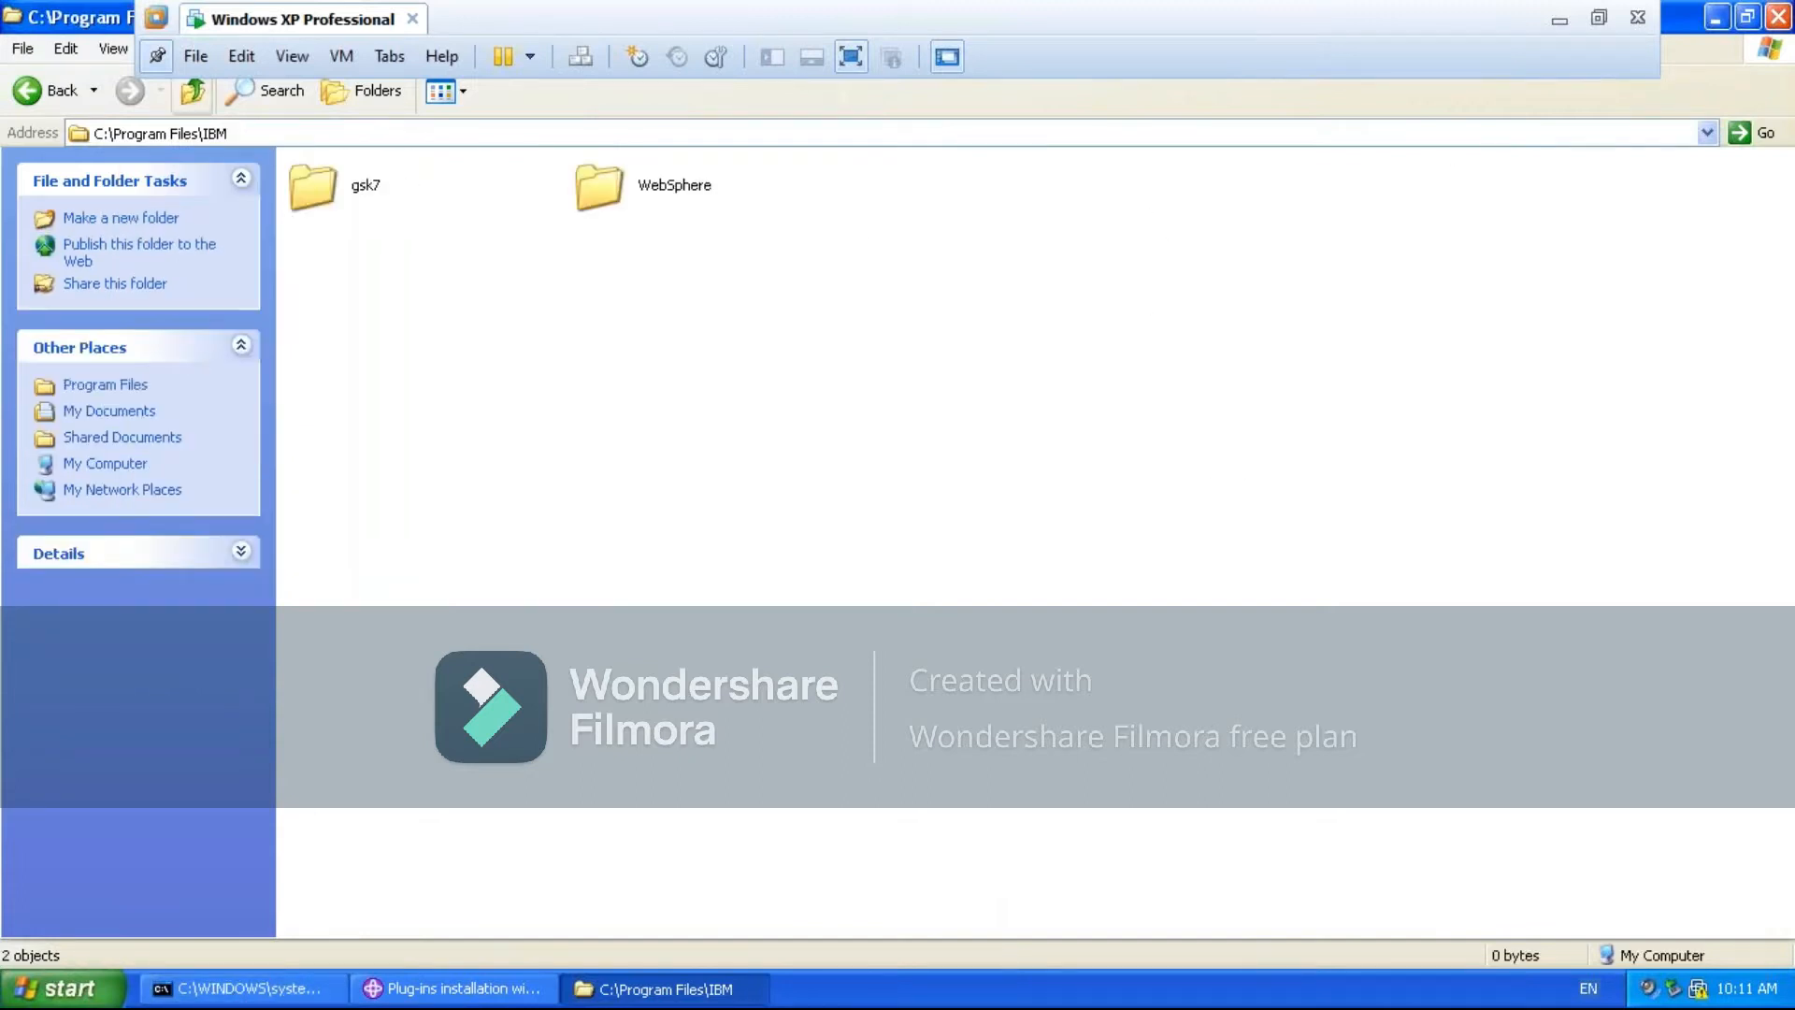
pyautogui.click(192, 90)
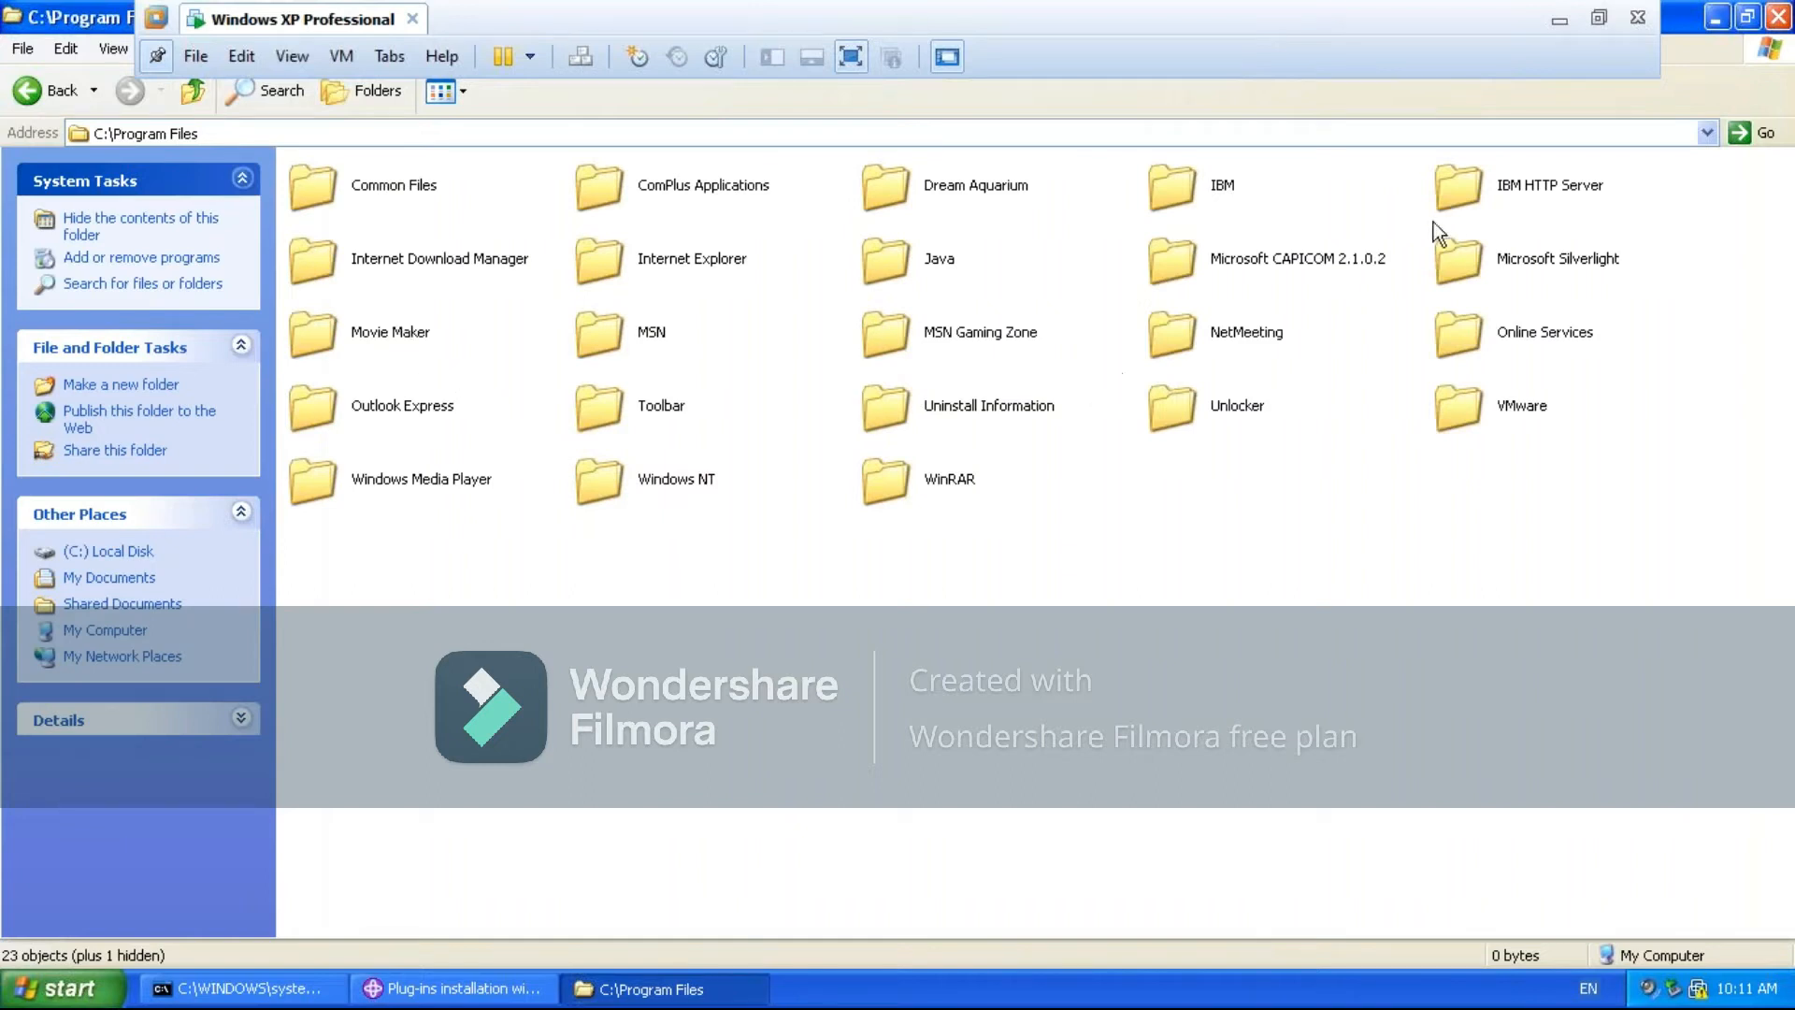
pyautogui.doubleClick(1452, 182)
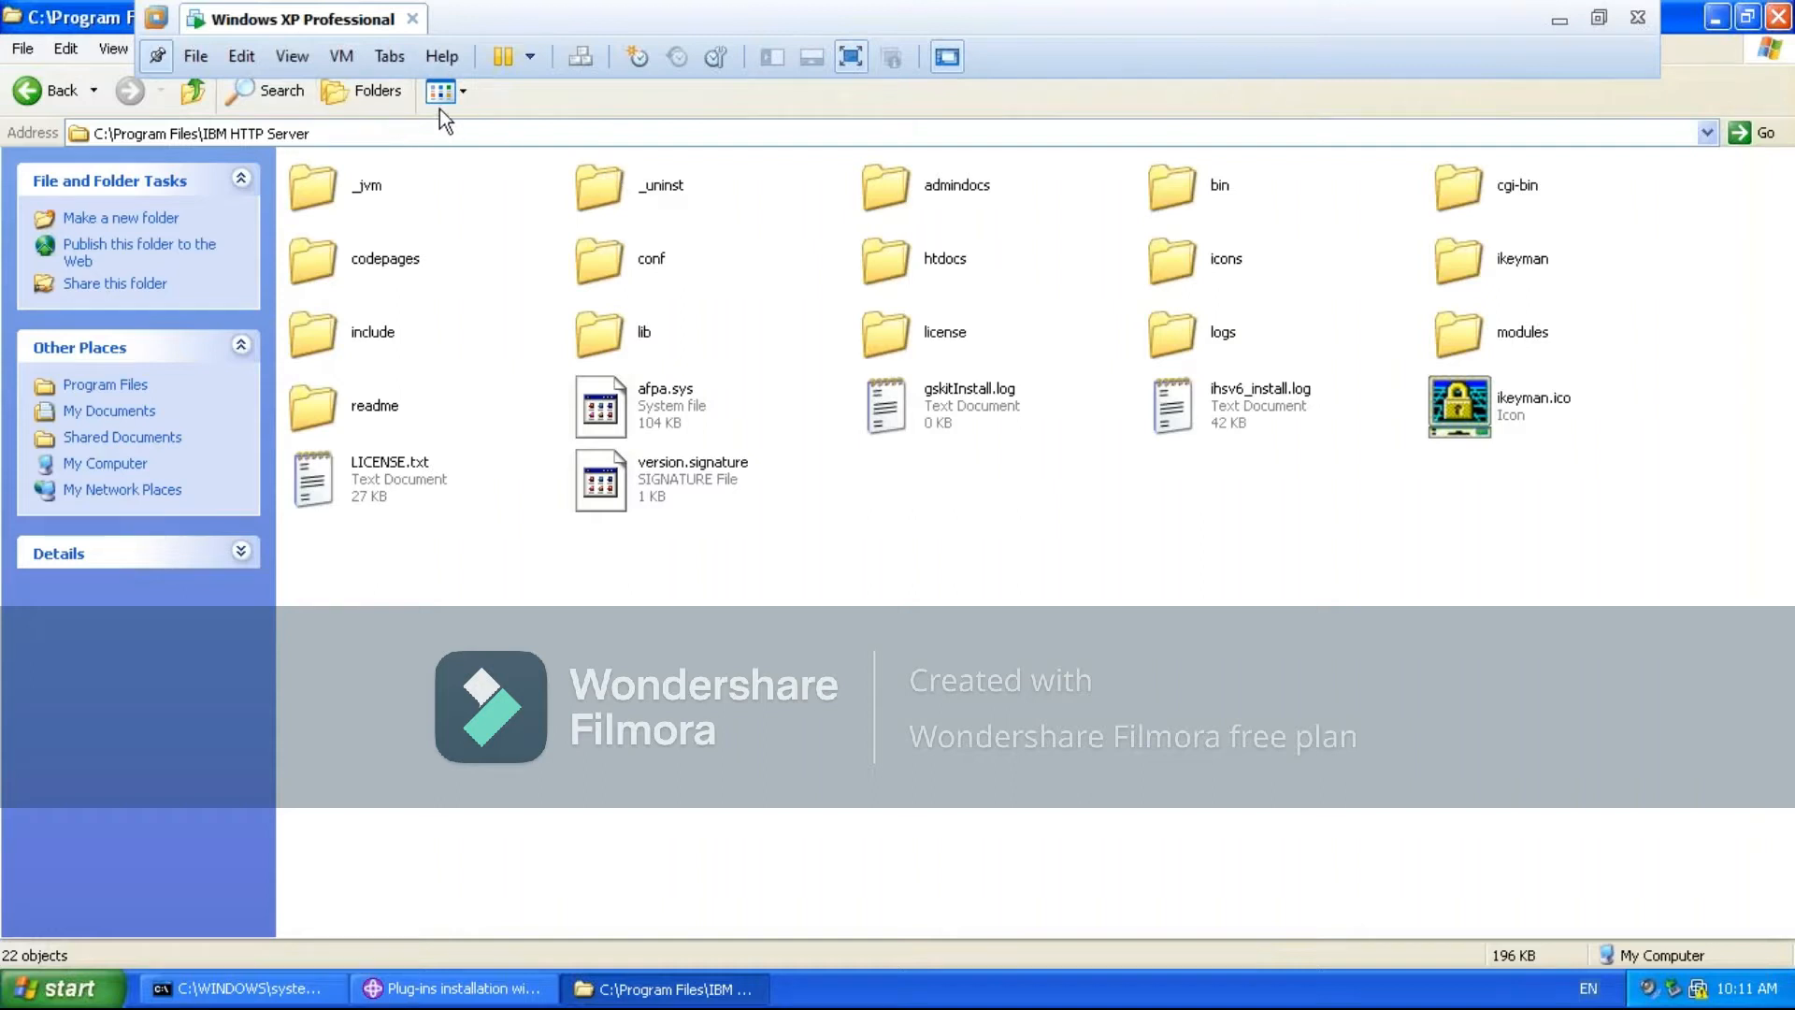
pyautogui.click(462, 94)
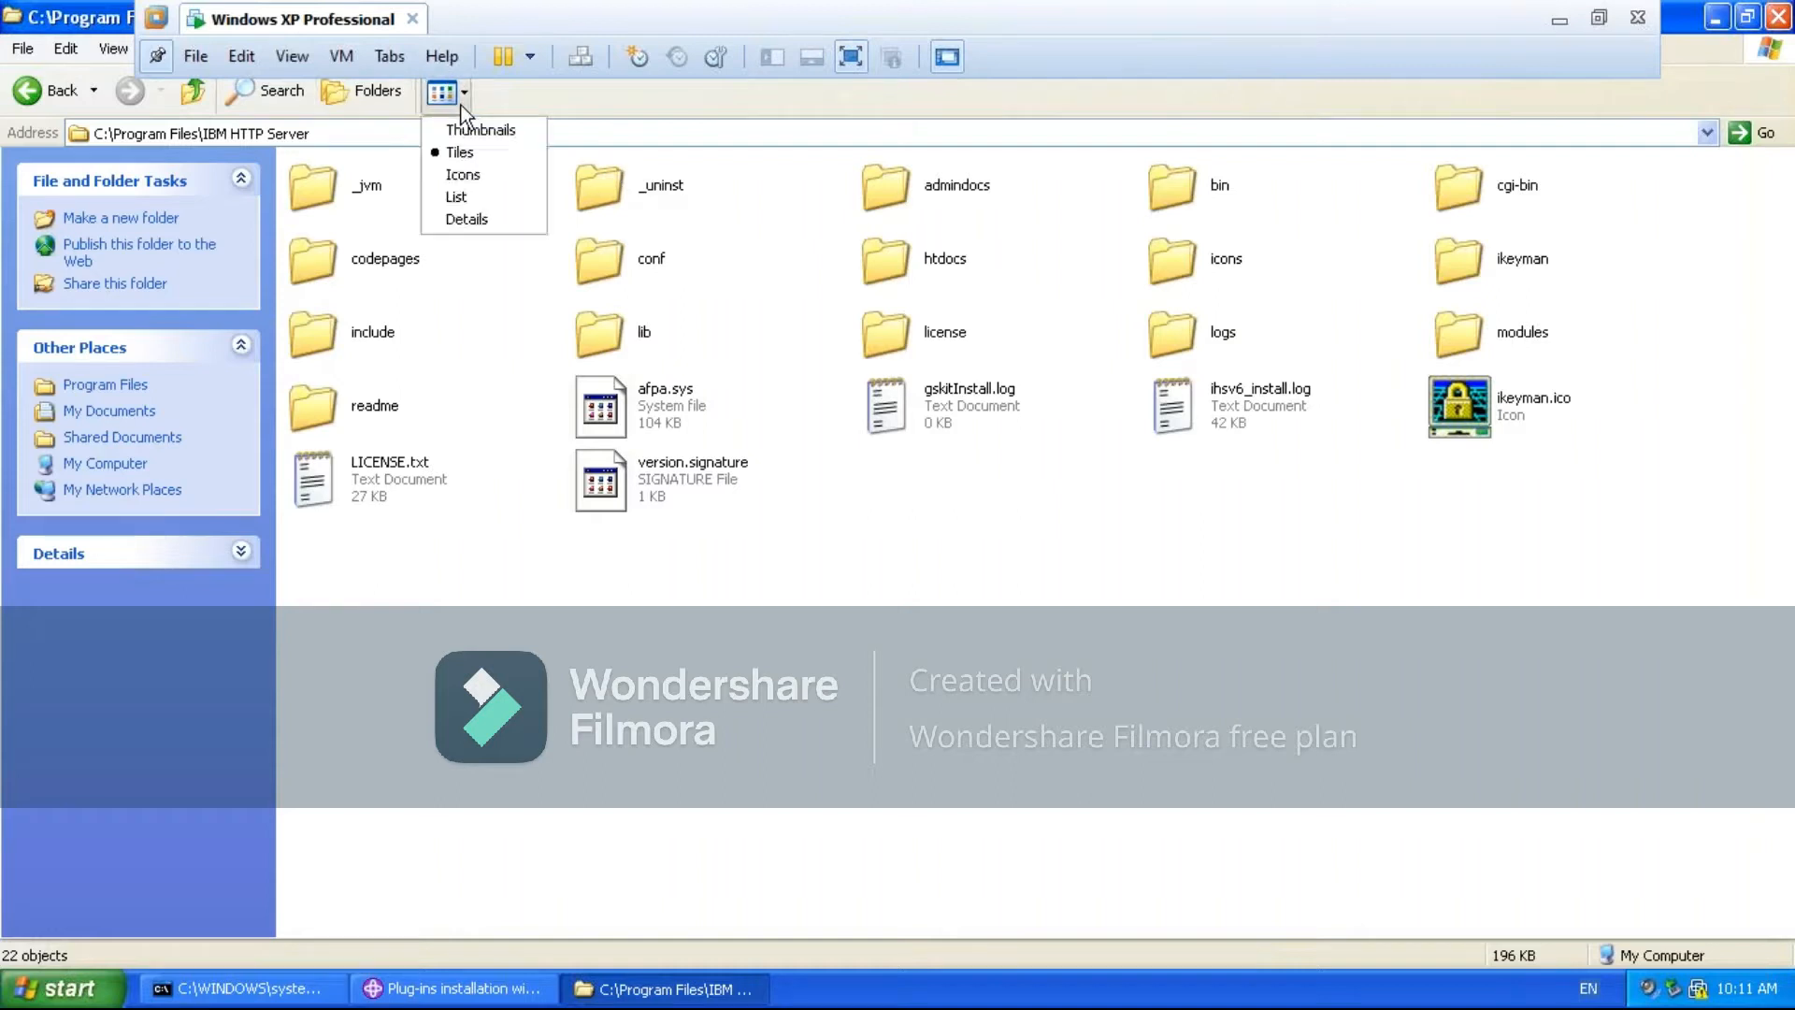
pyautogui.click(453, 196)
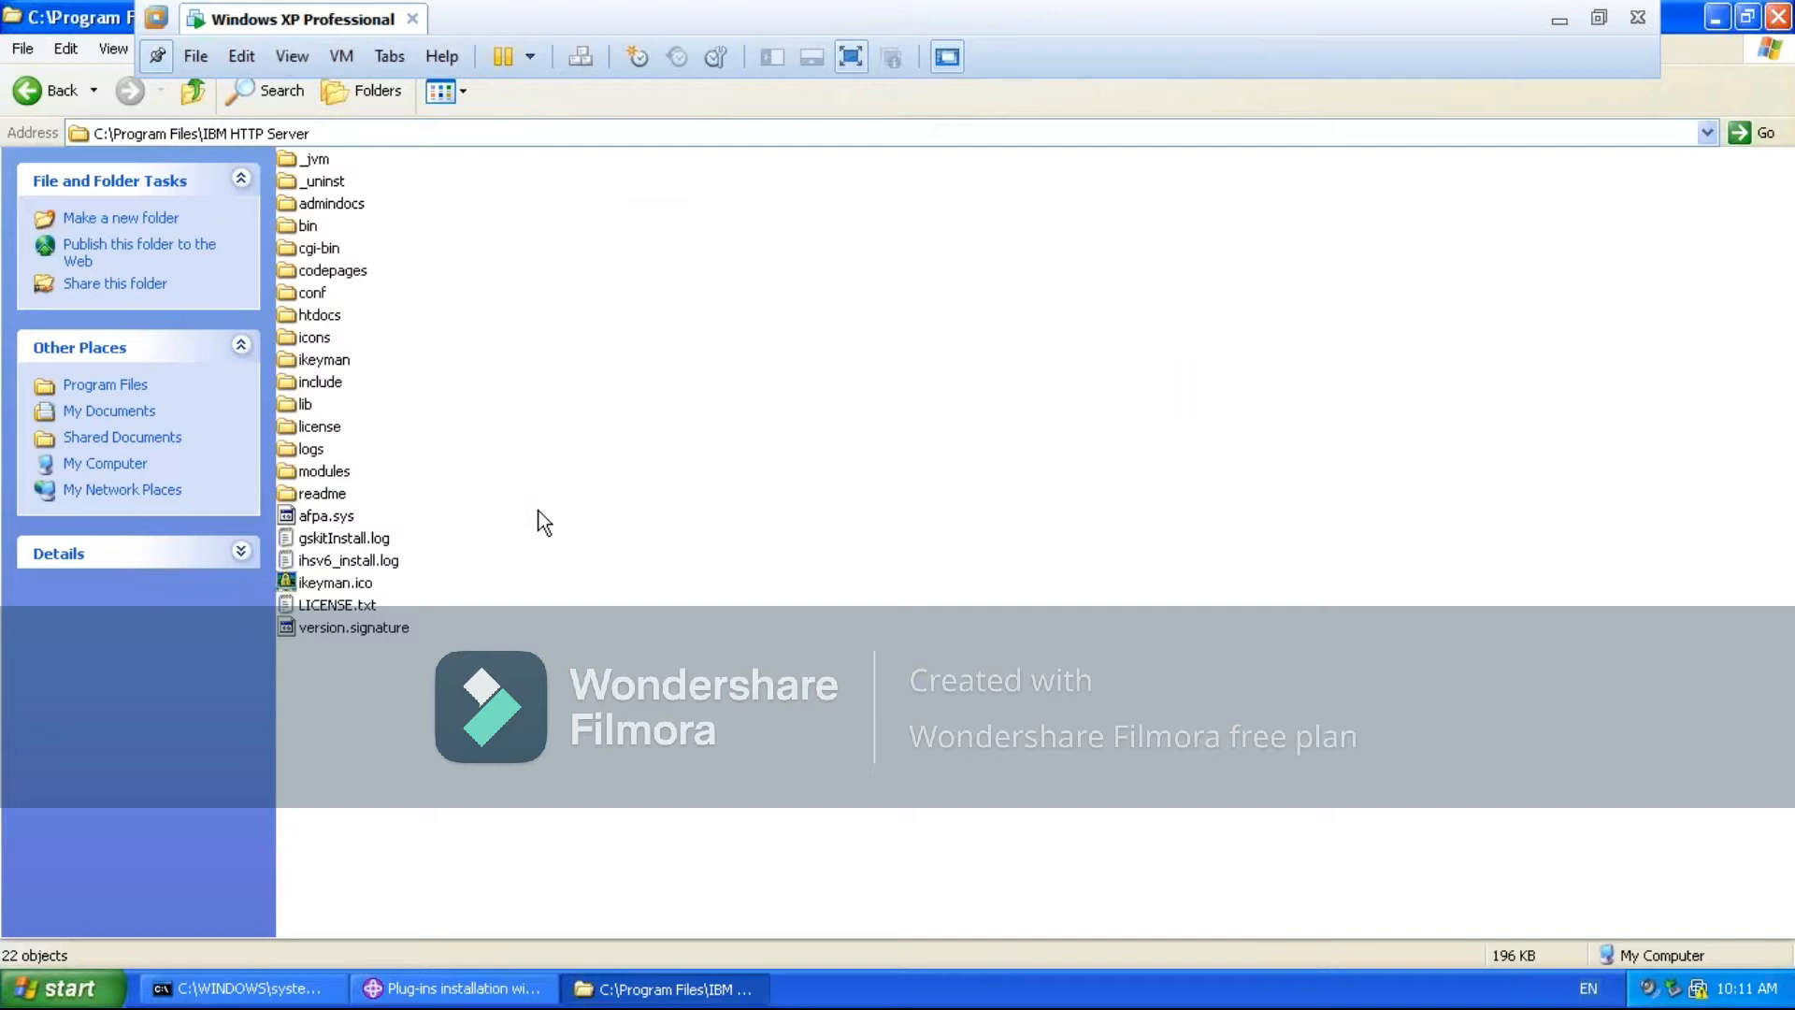
# - Review the web server choices in the Plug-ins installation wizard and minimize it to return to the IBM HTTP Server folder
pyautogui.click(438, 991)
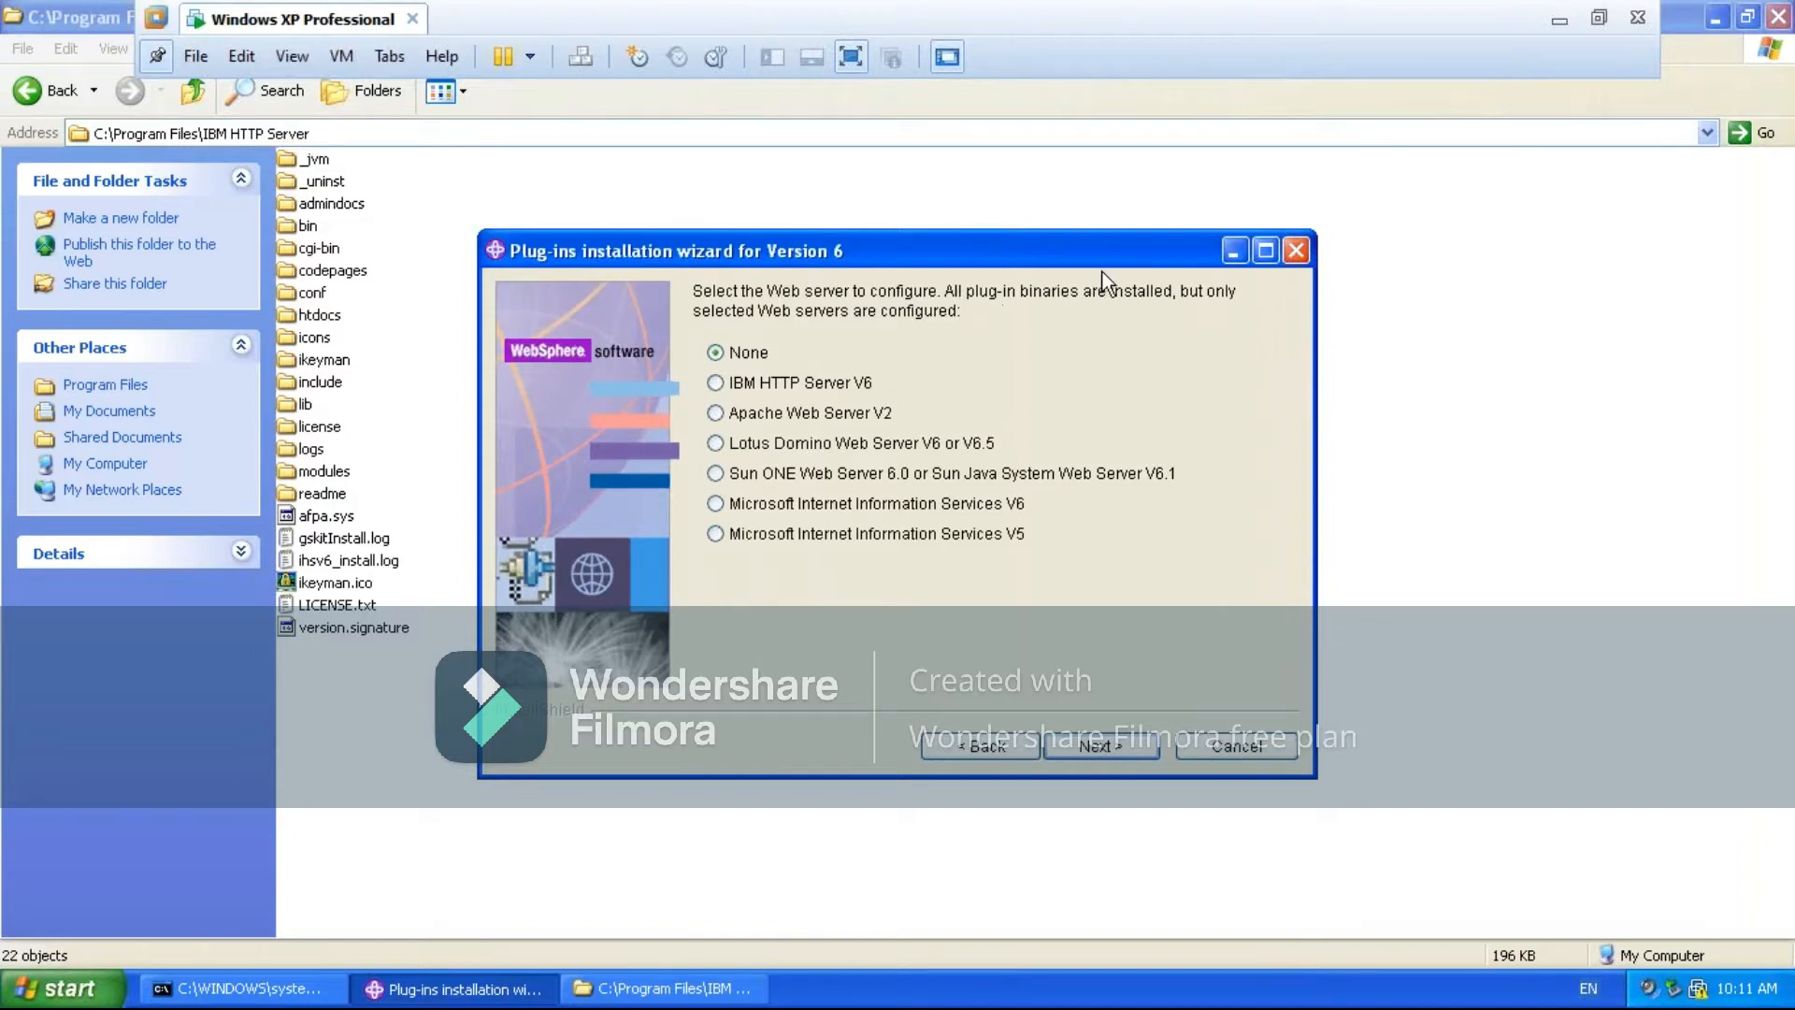
pyautogui.click(1230, 258)
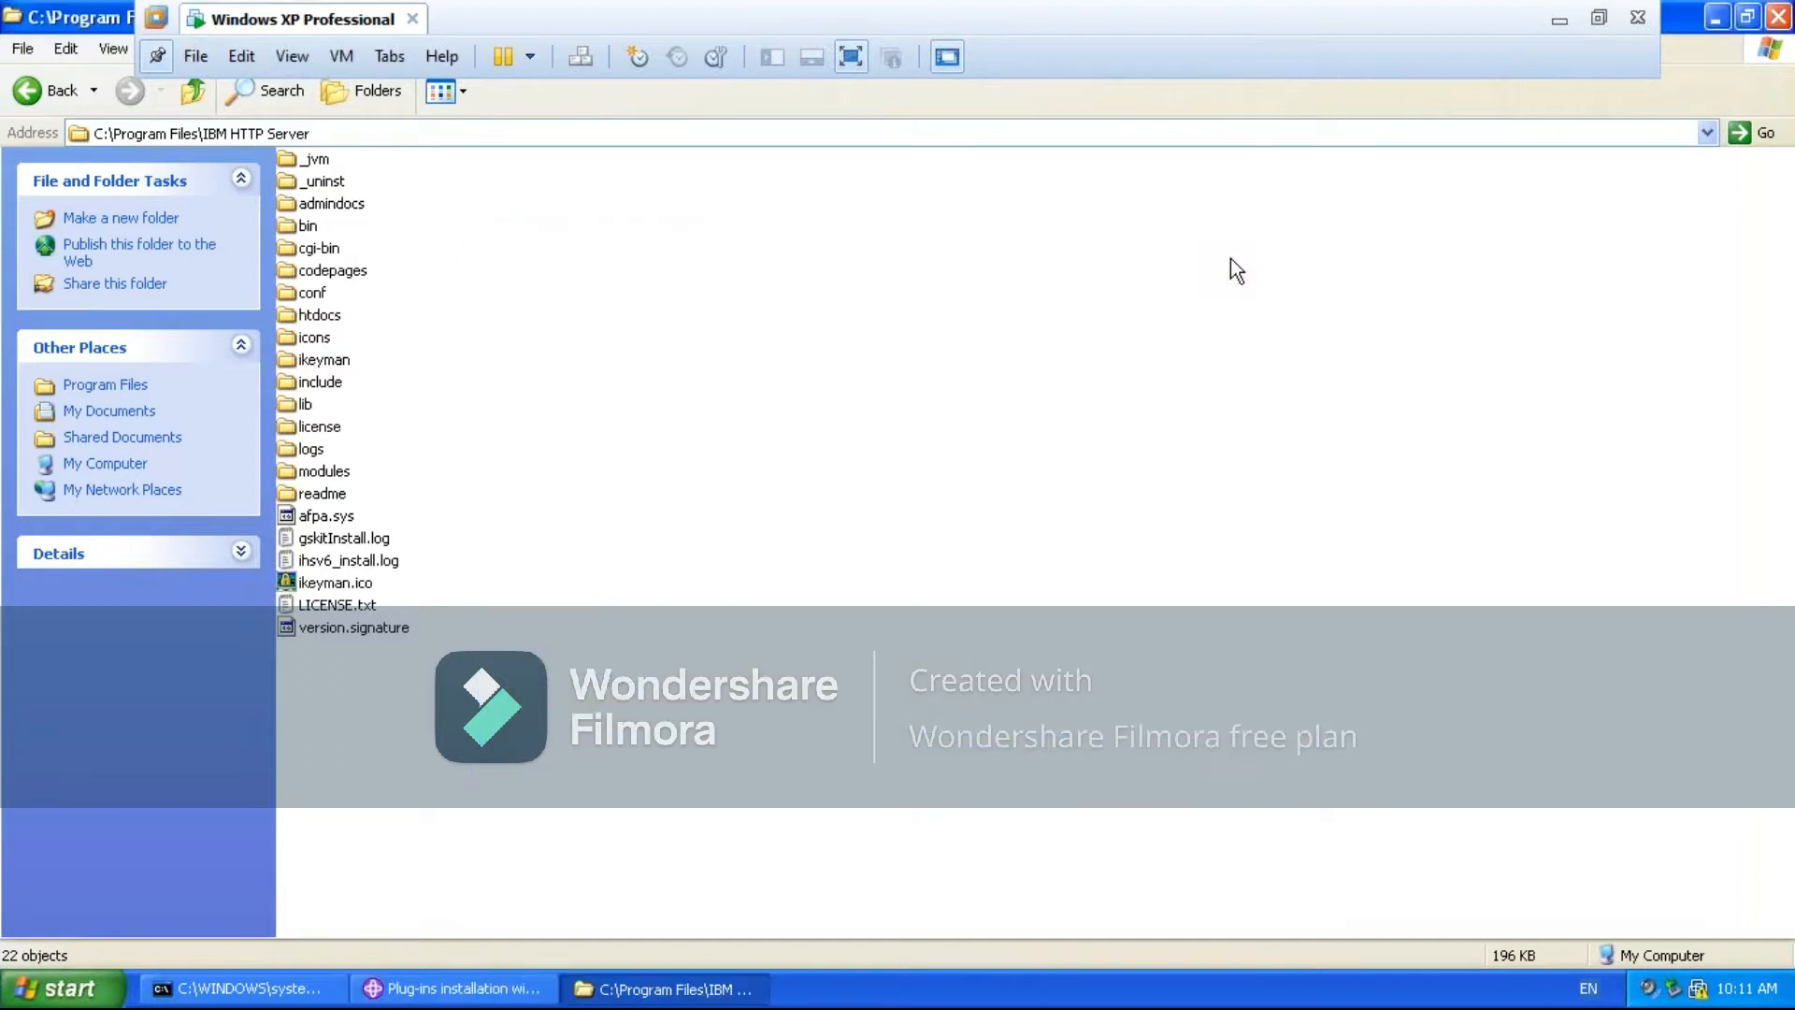
pyautogui.click(378, 138)
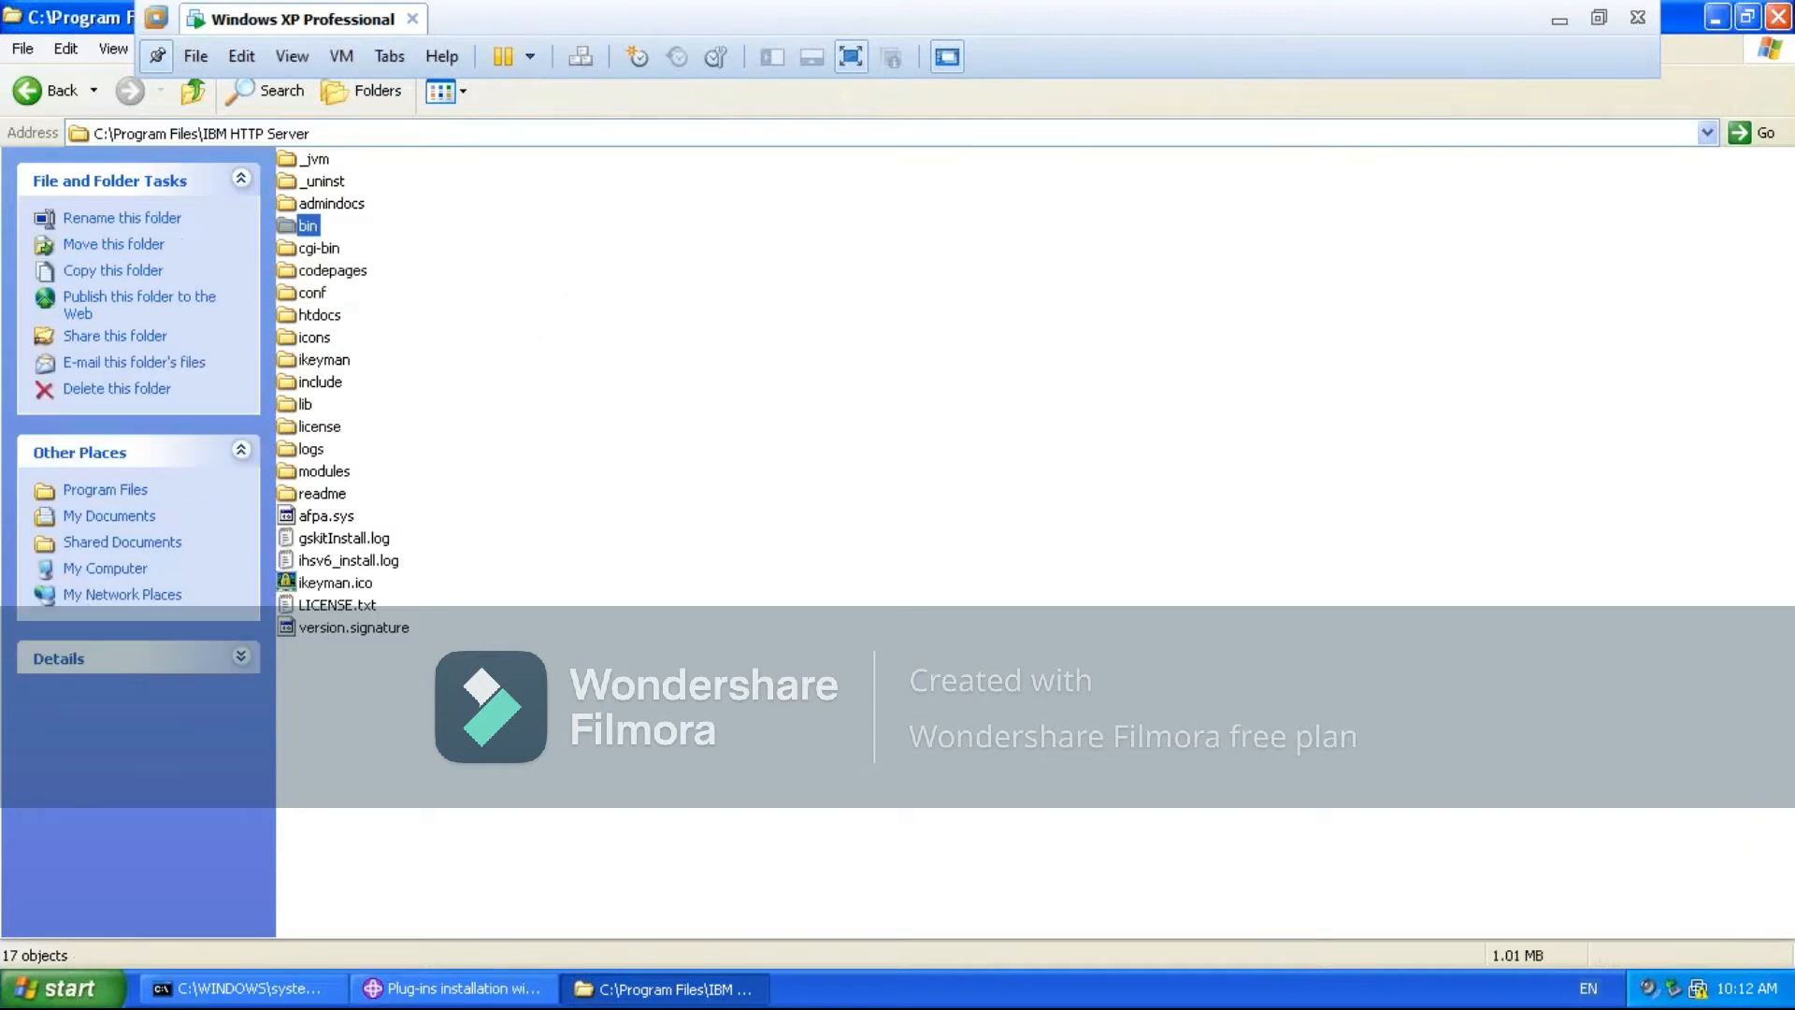
# - Open the bin folder as a list and examine Apache.exe and ApacheMonitor.exe
pyautogui.doubleClick(306, 227)
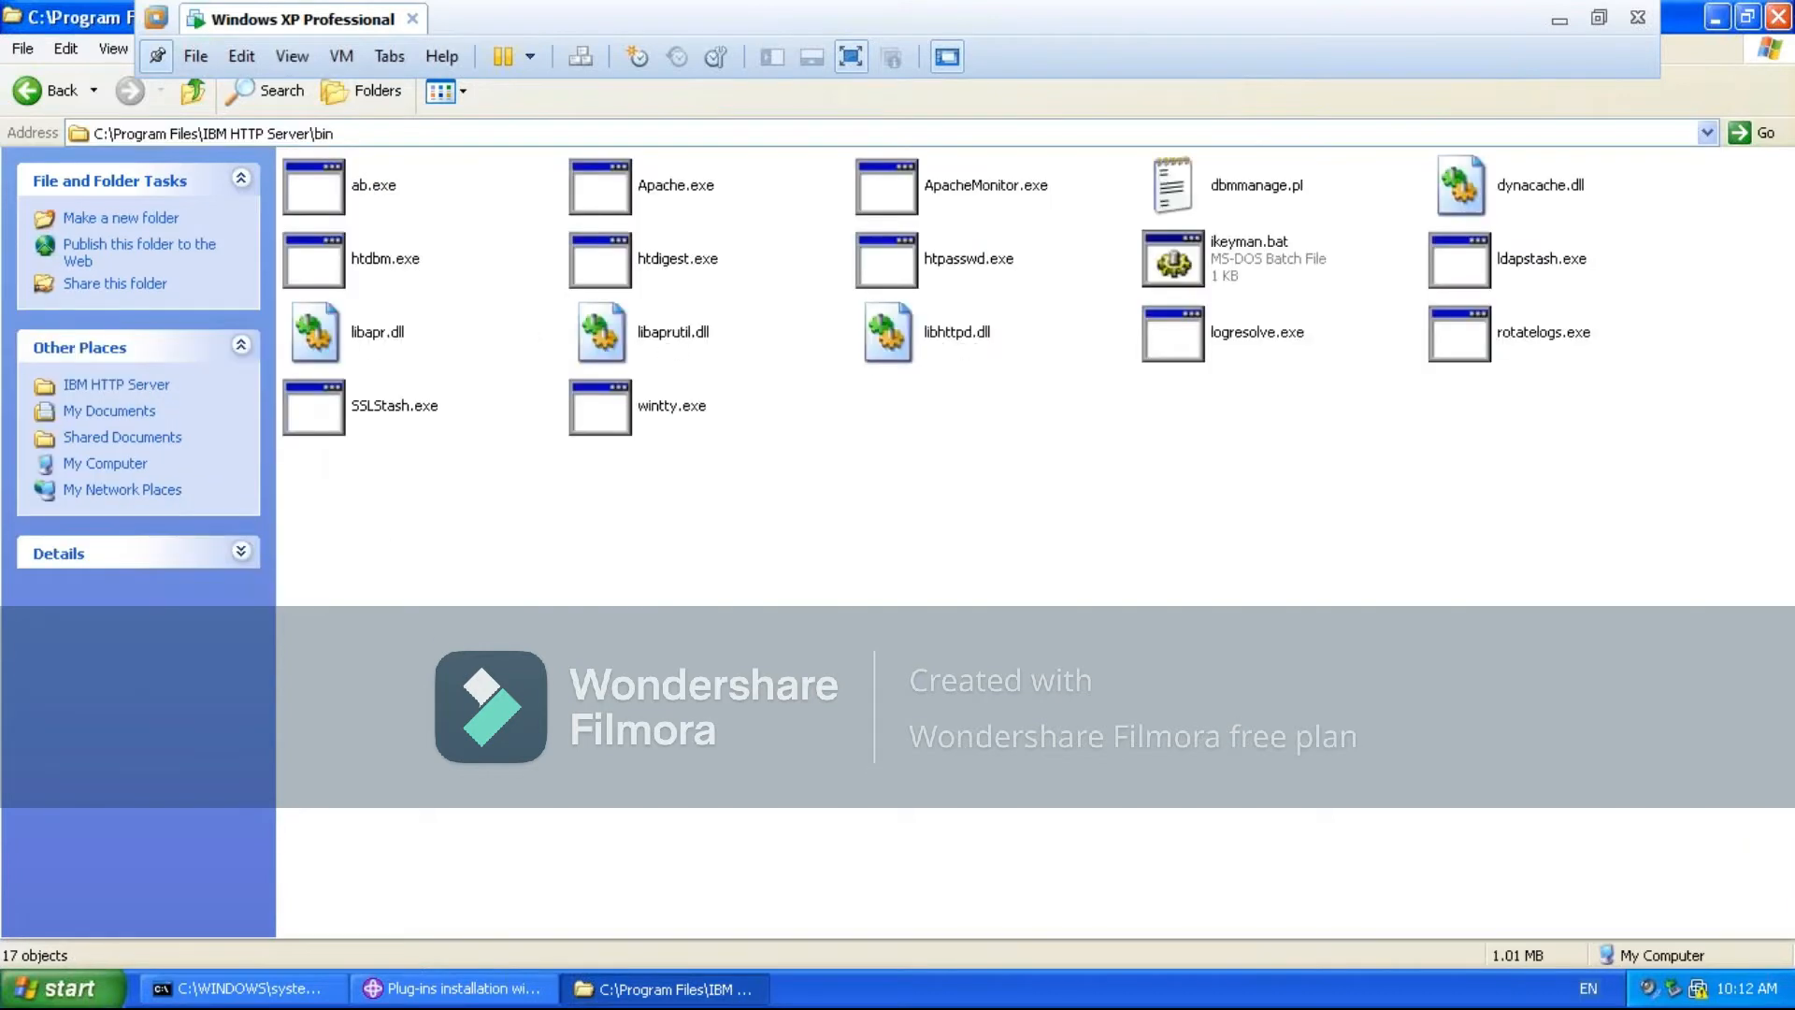
pyautogui.click(464, 99)
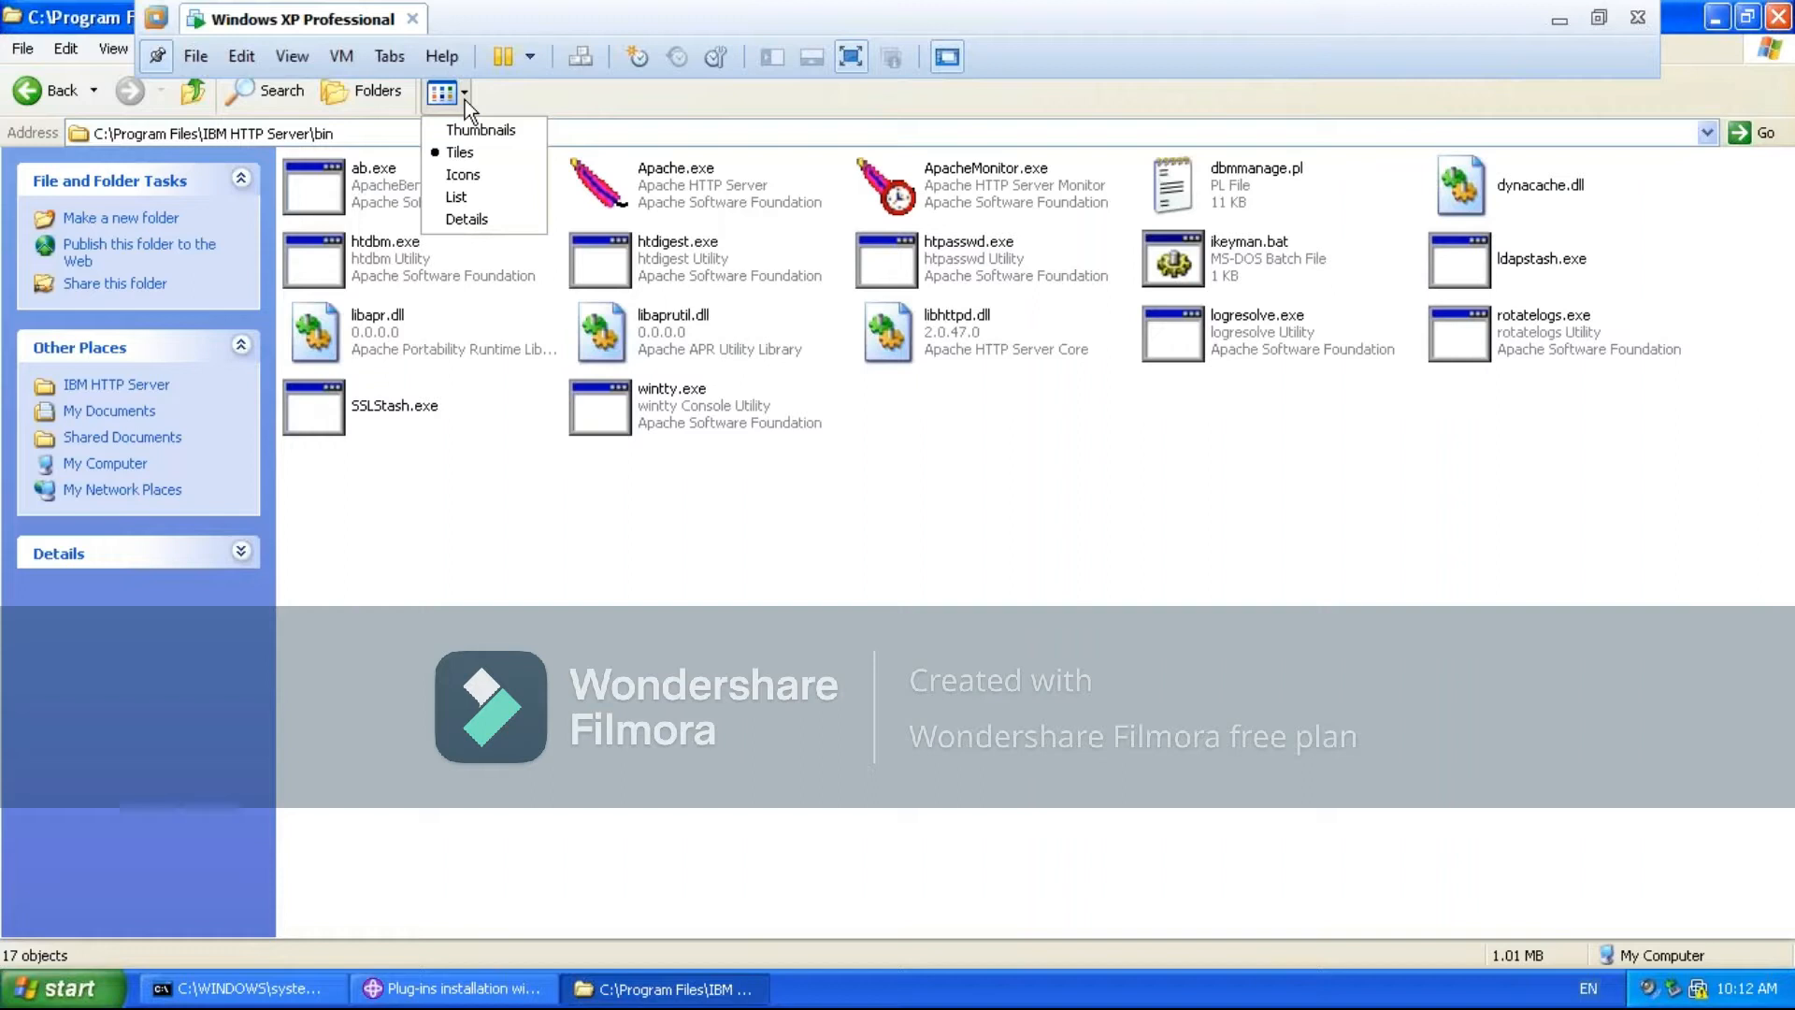
pyautogui.click(452, 199)
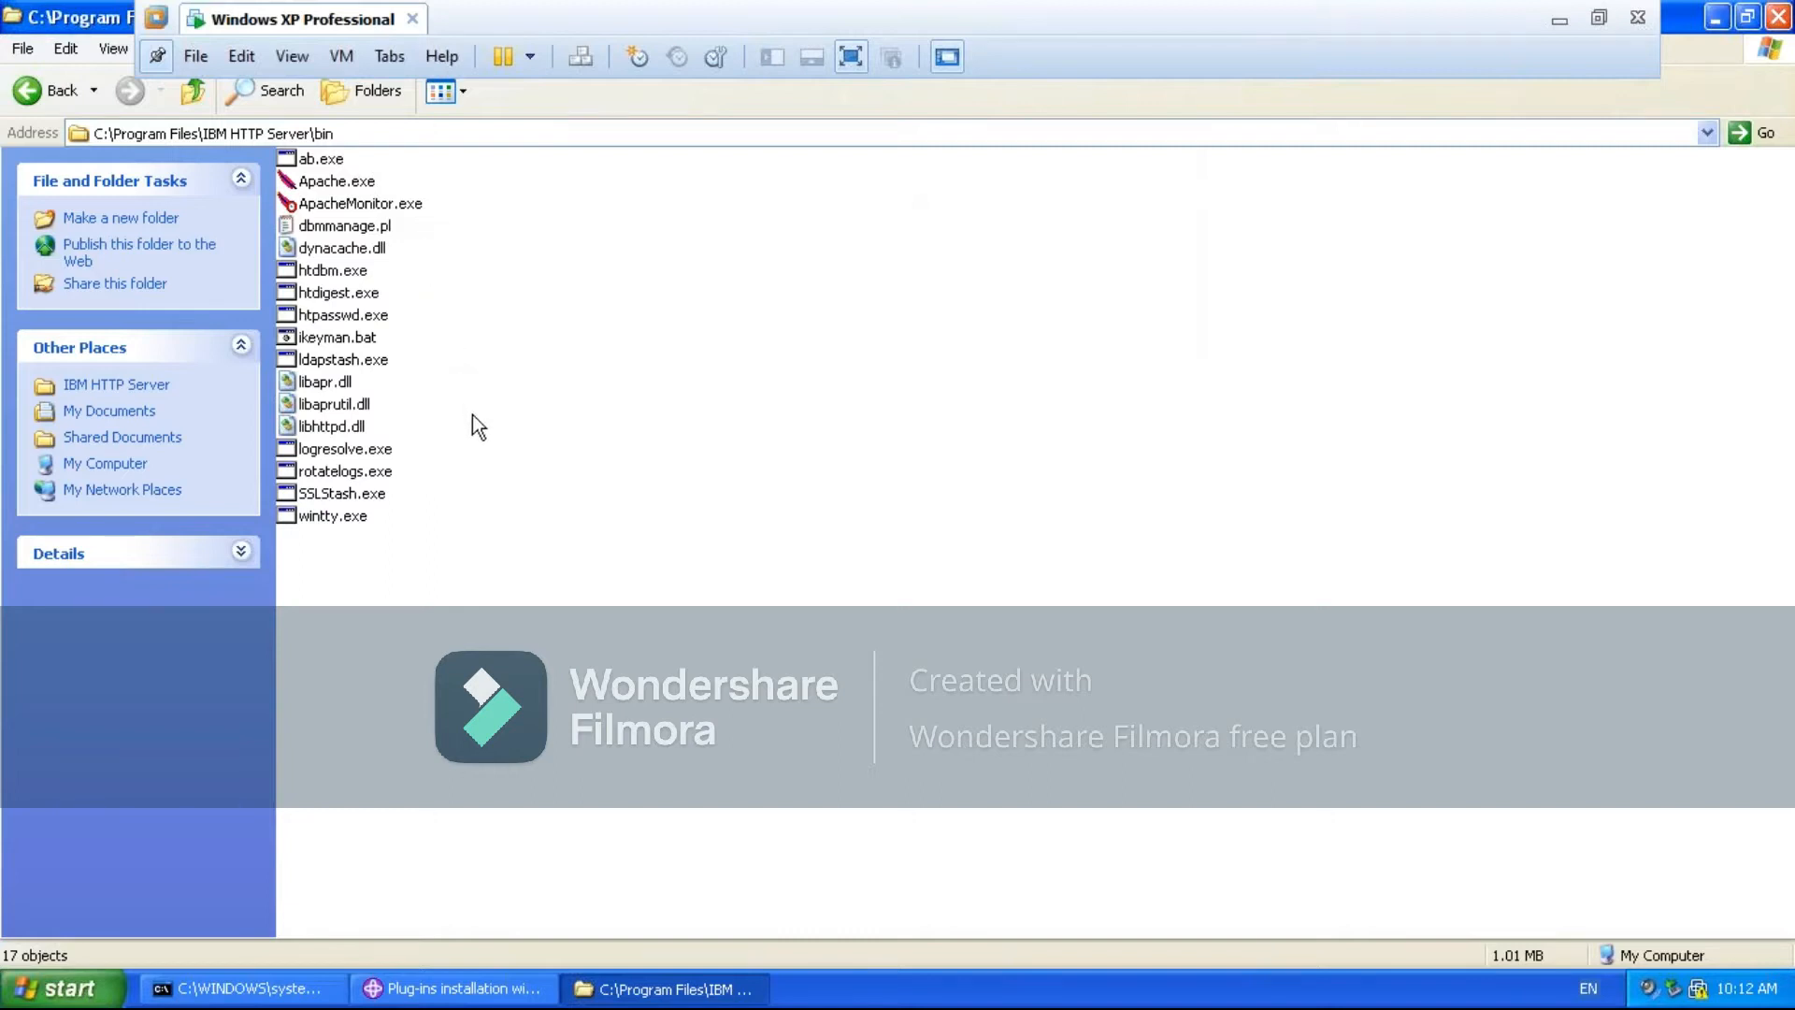
pyautogui.moveTo(325, 190)
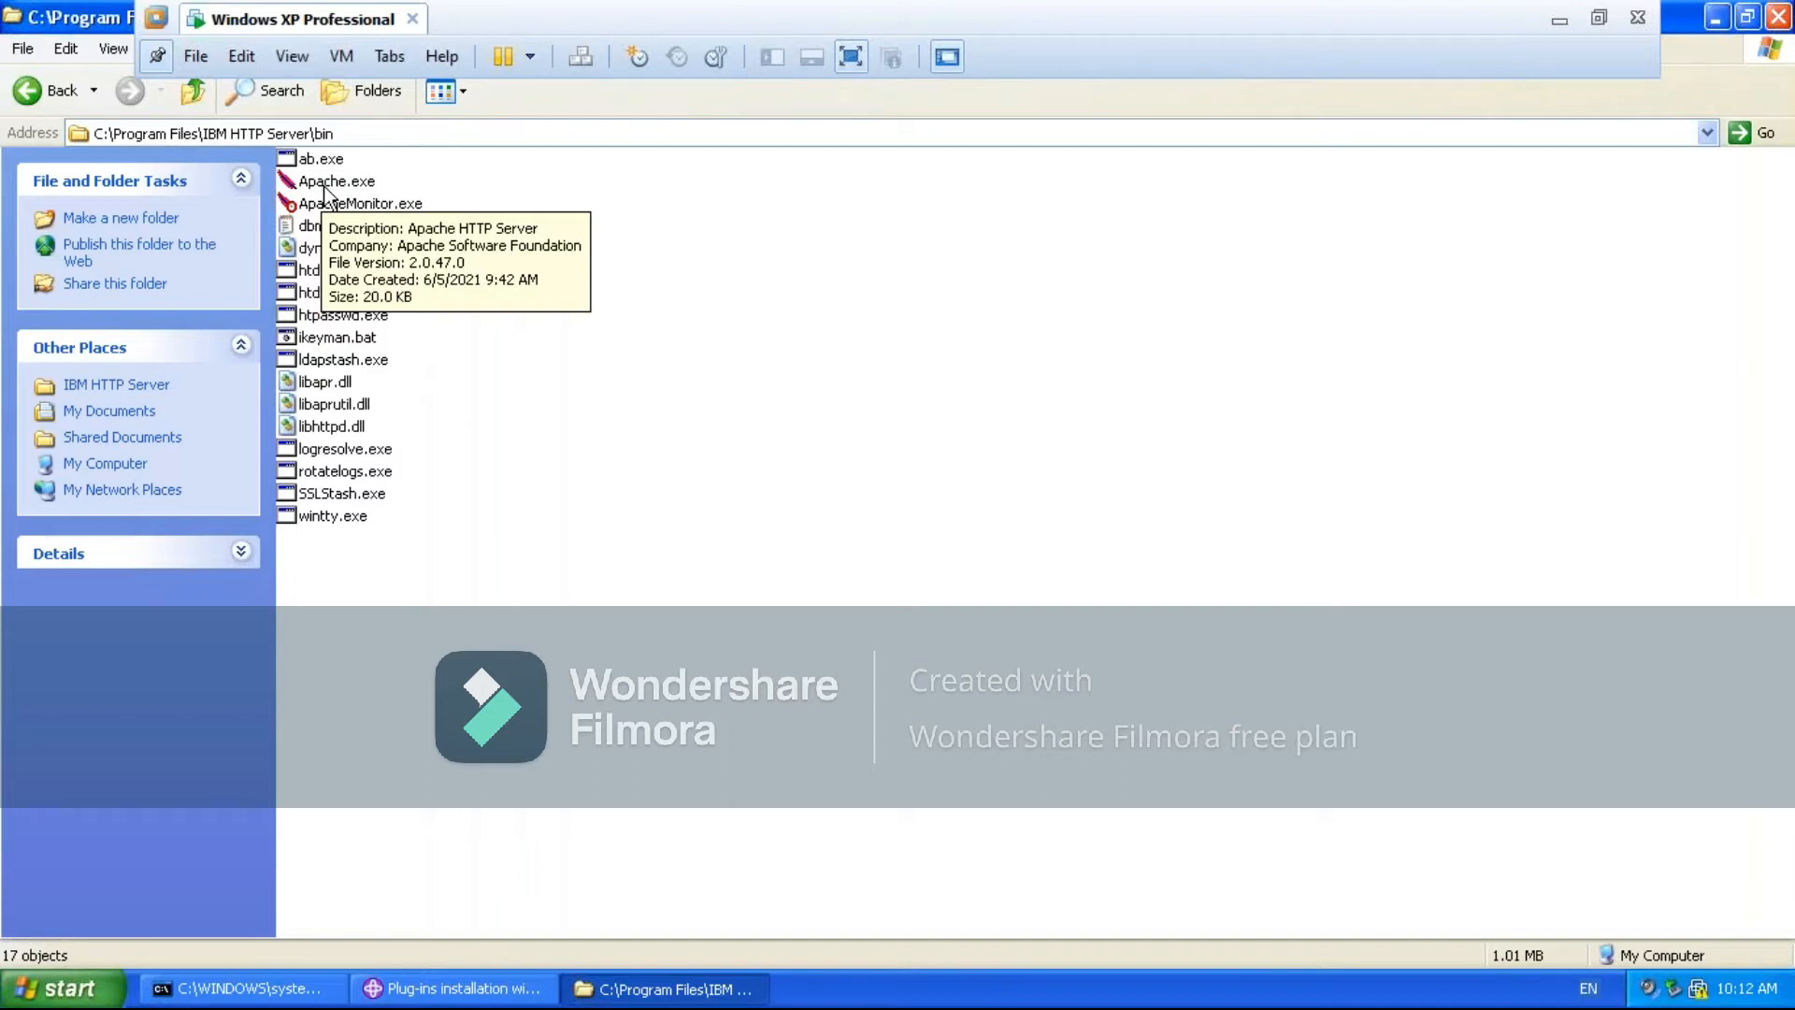
pyautogui.click(327, 183)
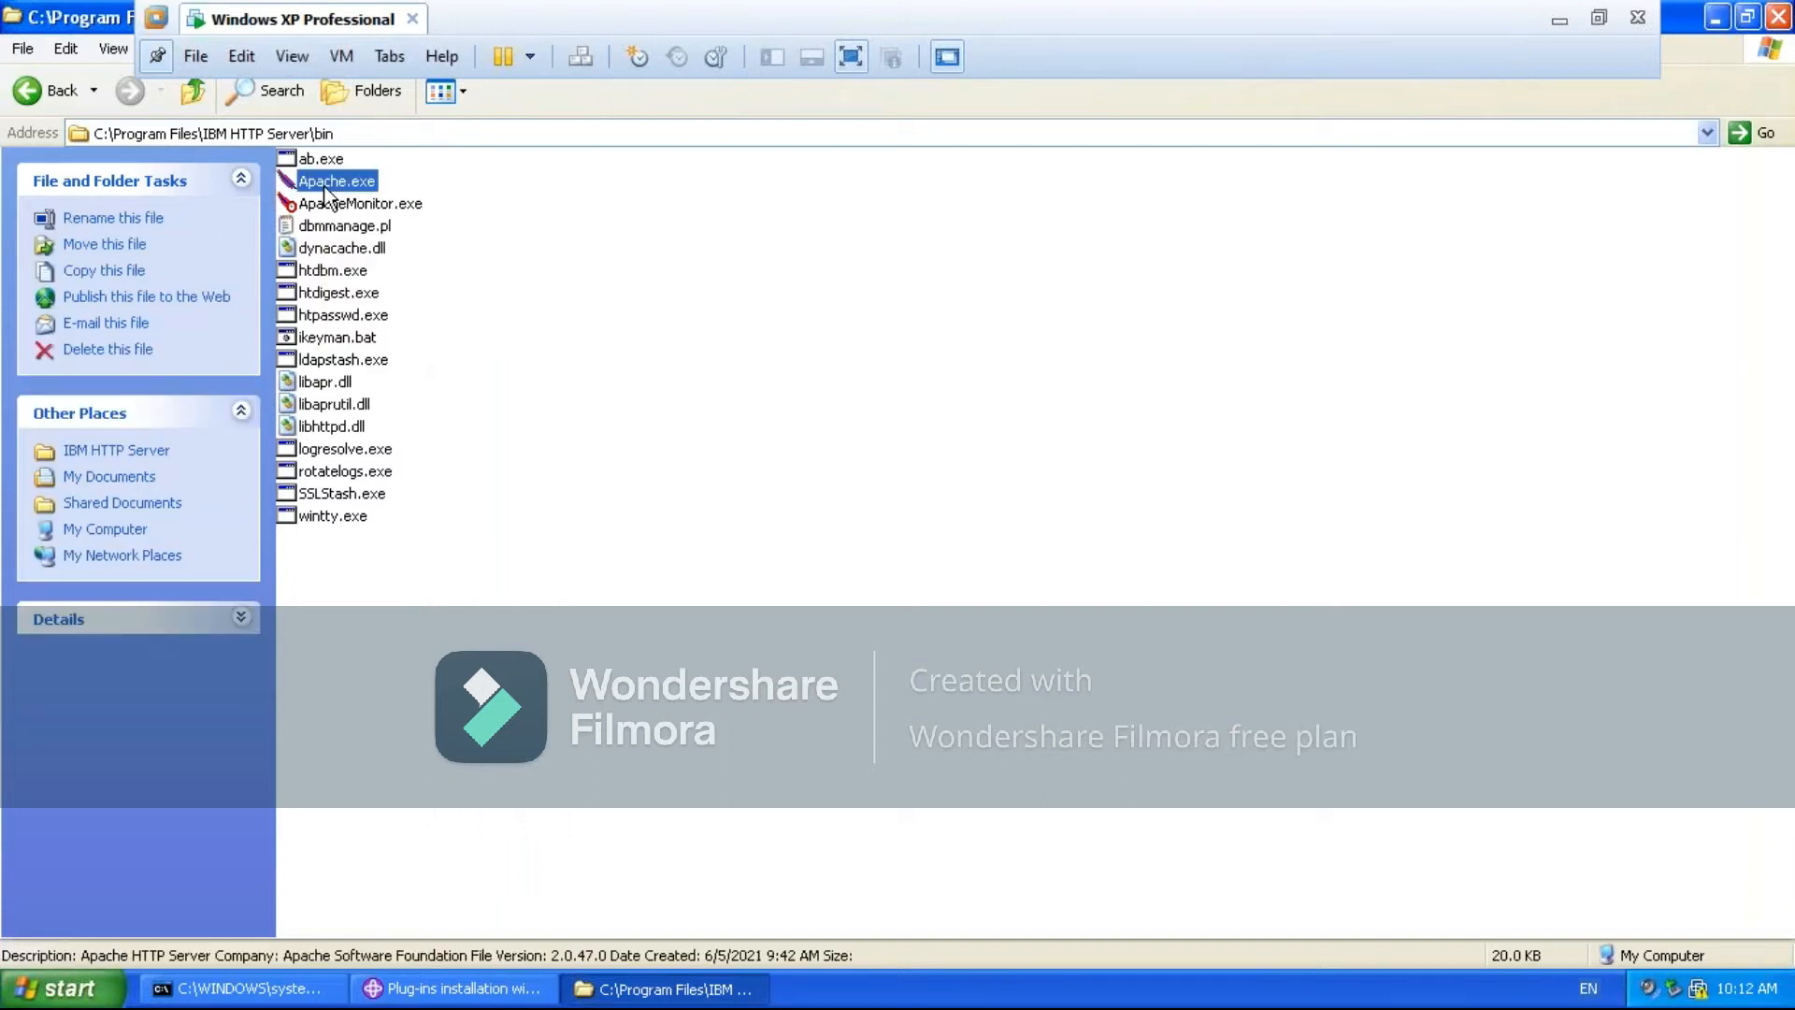
pyautogui.click(399, 211)
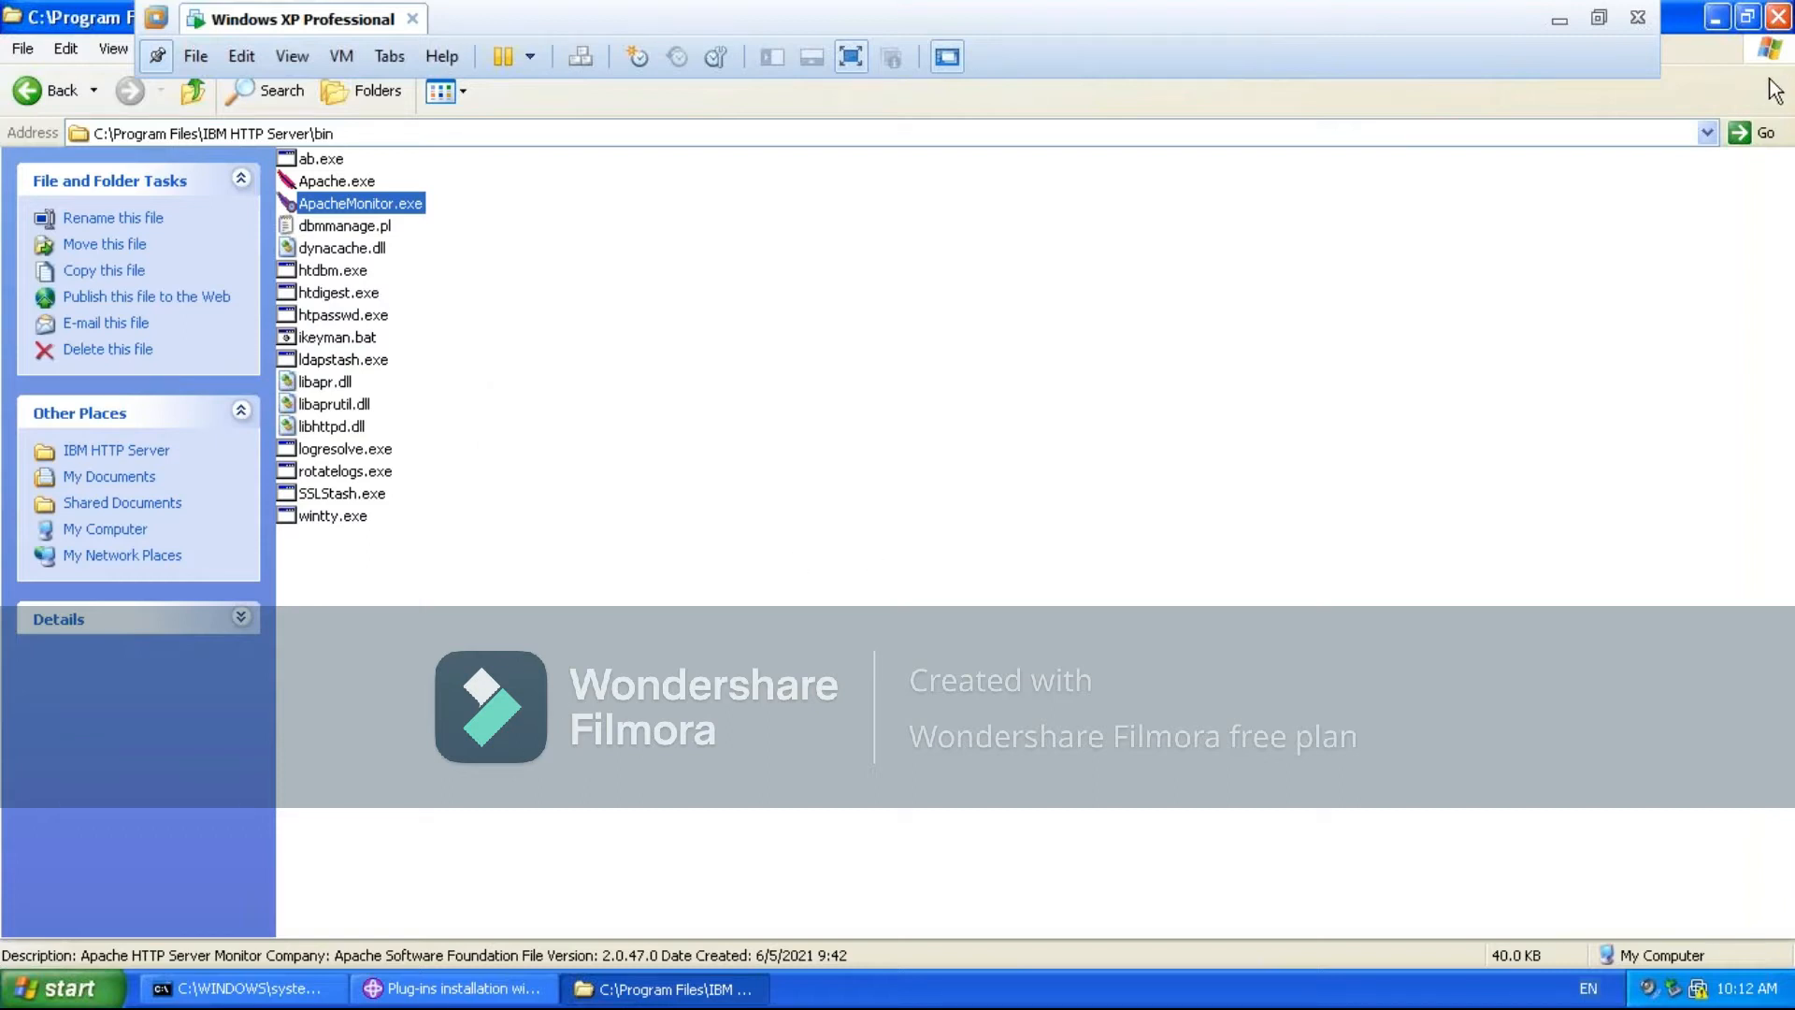
pyautogui.click(1720, 21)
pyautogui.click(47, 371)
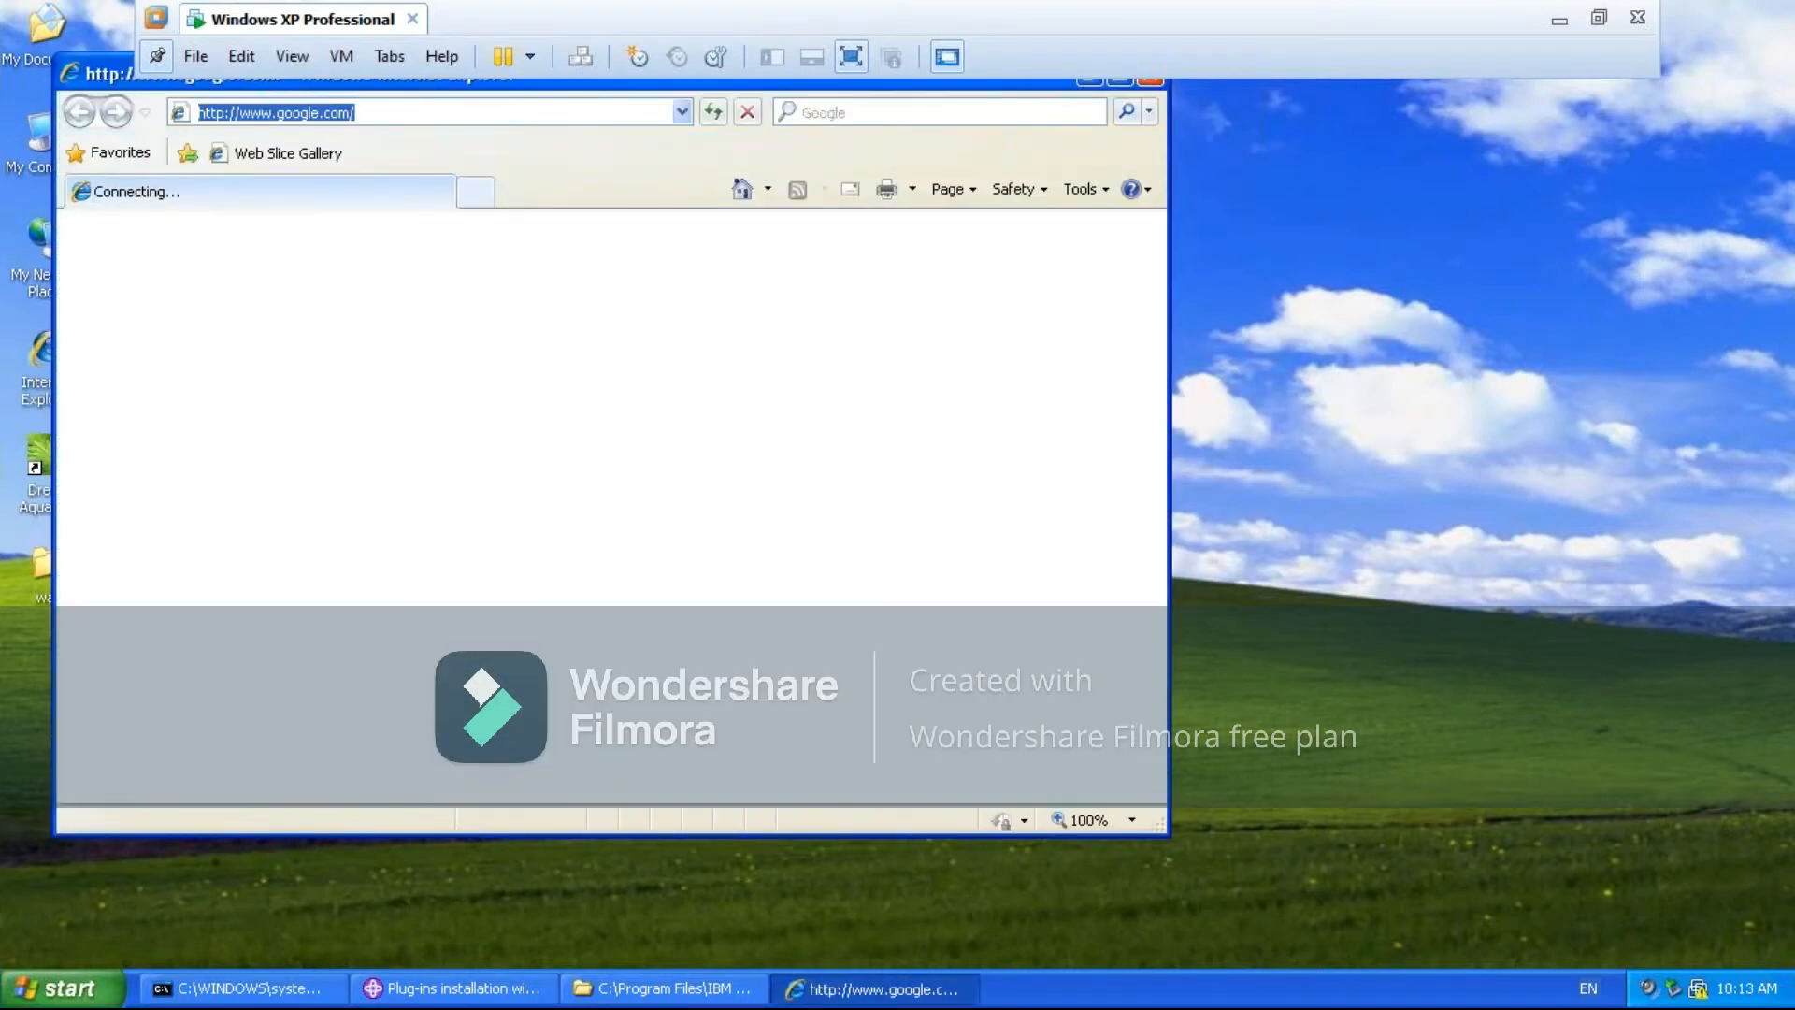
pyautogui.press('End')
pyautogui.press('BackSpace')
pyautogui.press('BackSpace')
pyautogui.press('BackSpace')
pyautogui.press('BackSpace')
pyautogui.press('BackSpace')
pyautogui.press('BackSpace')
pyautogui.press('BackSpace')
pyautogui.press('BackSpace')
pyautogui.press('BackSpace')
pyautogui.press('BackSpace')
pyautogui.press('BackSpace')
pyautogui.press('BackSpace')
pyautogui.press('BackSpace')
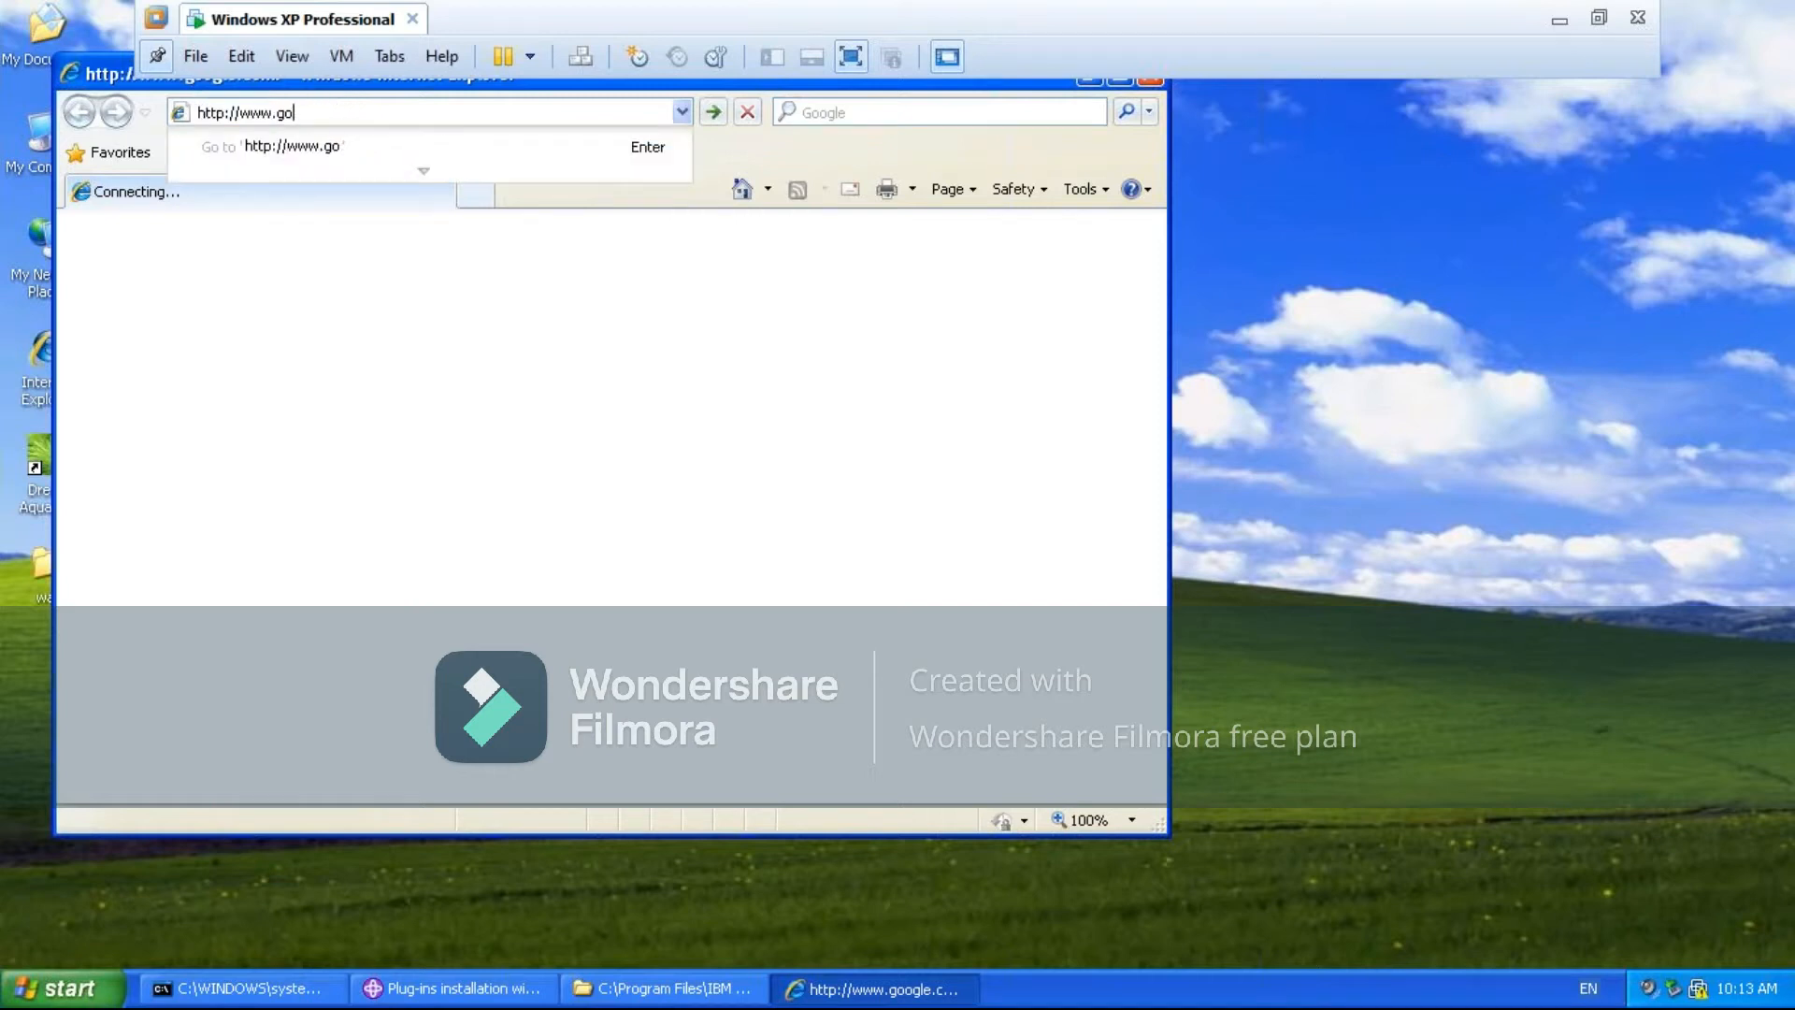
pyautogui.press('BackSpace')
pyautogui.press('BackSpace')
pyautogui.write('localhost:')
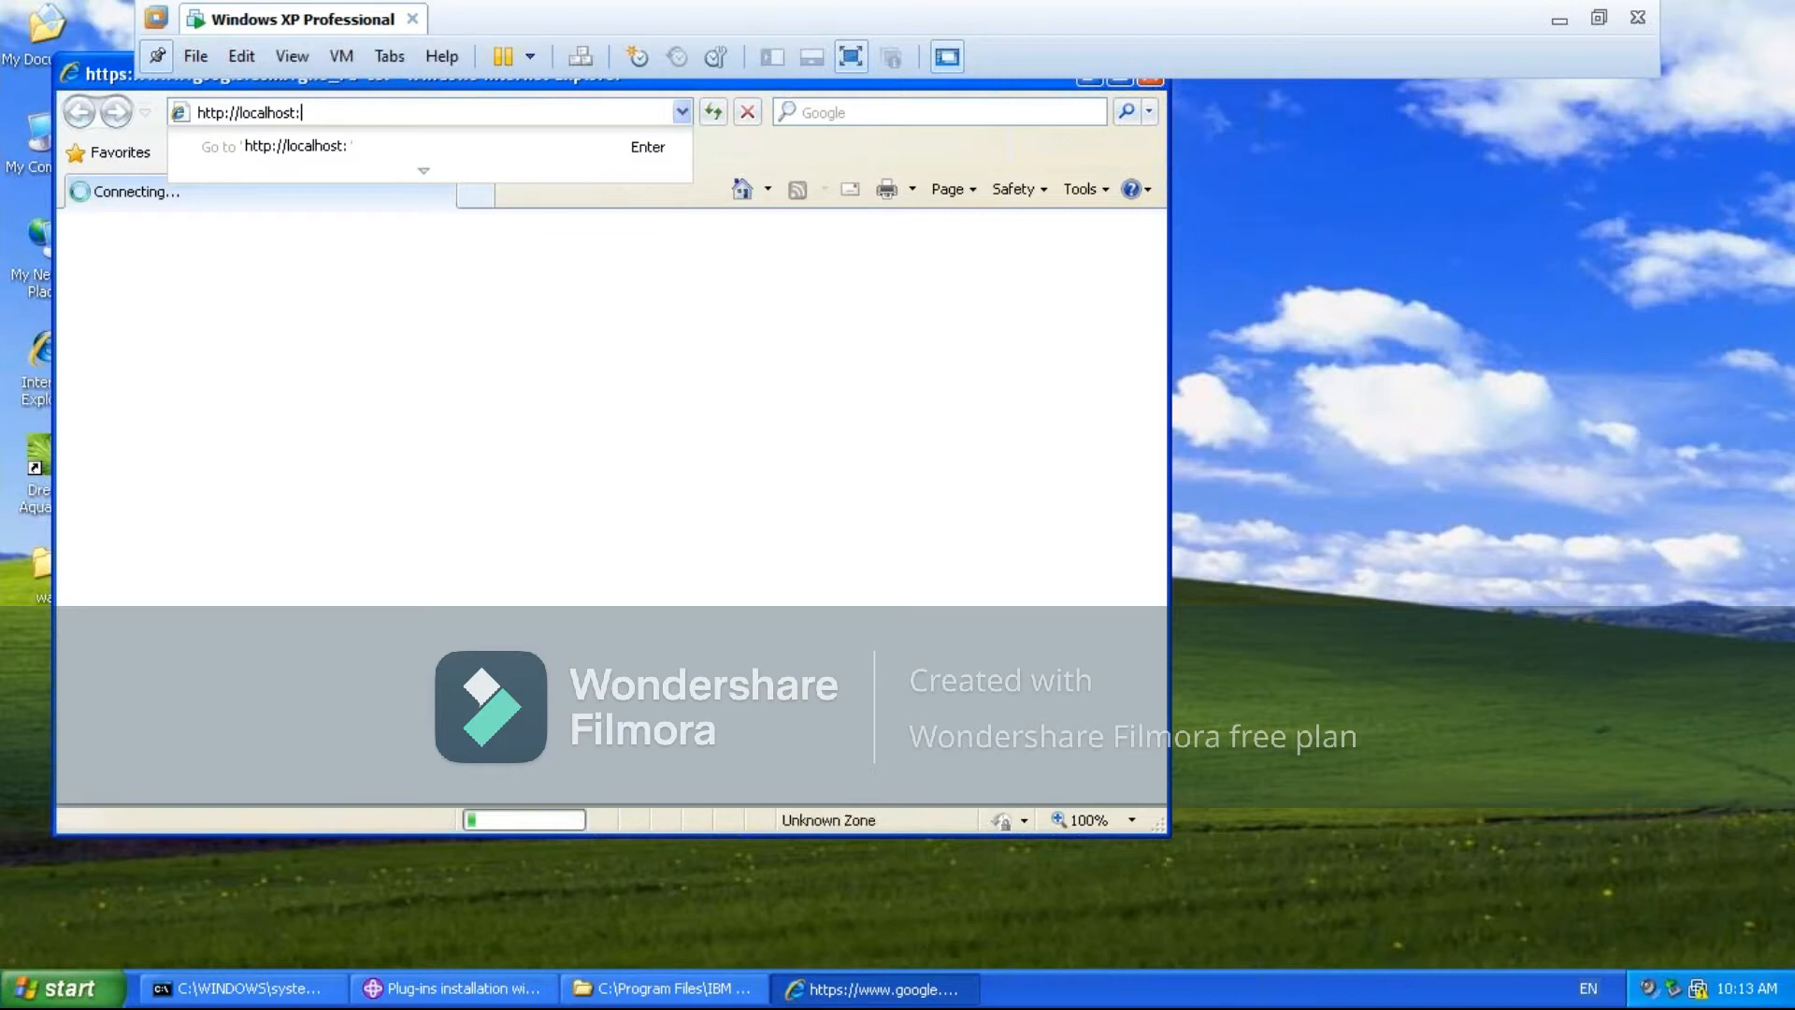
pyautogui.write('80')
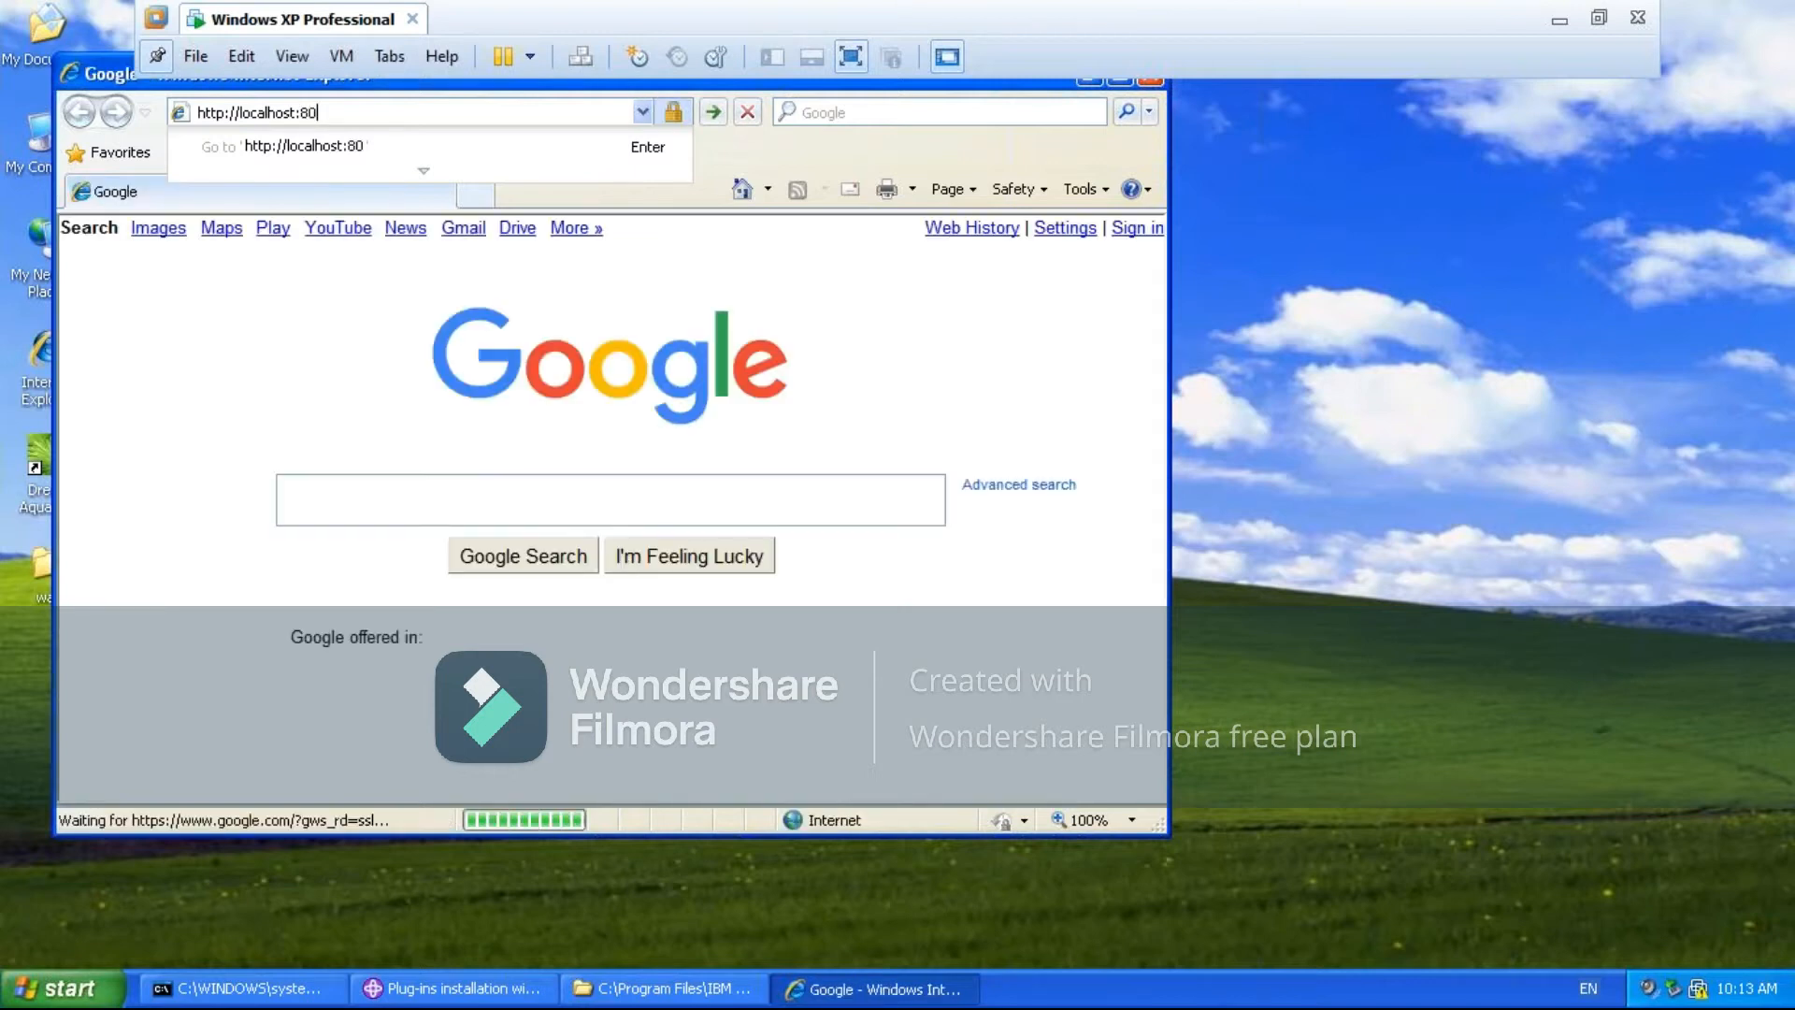
pyautogui.click(361, 107)
pyautogui.click(361, 108)
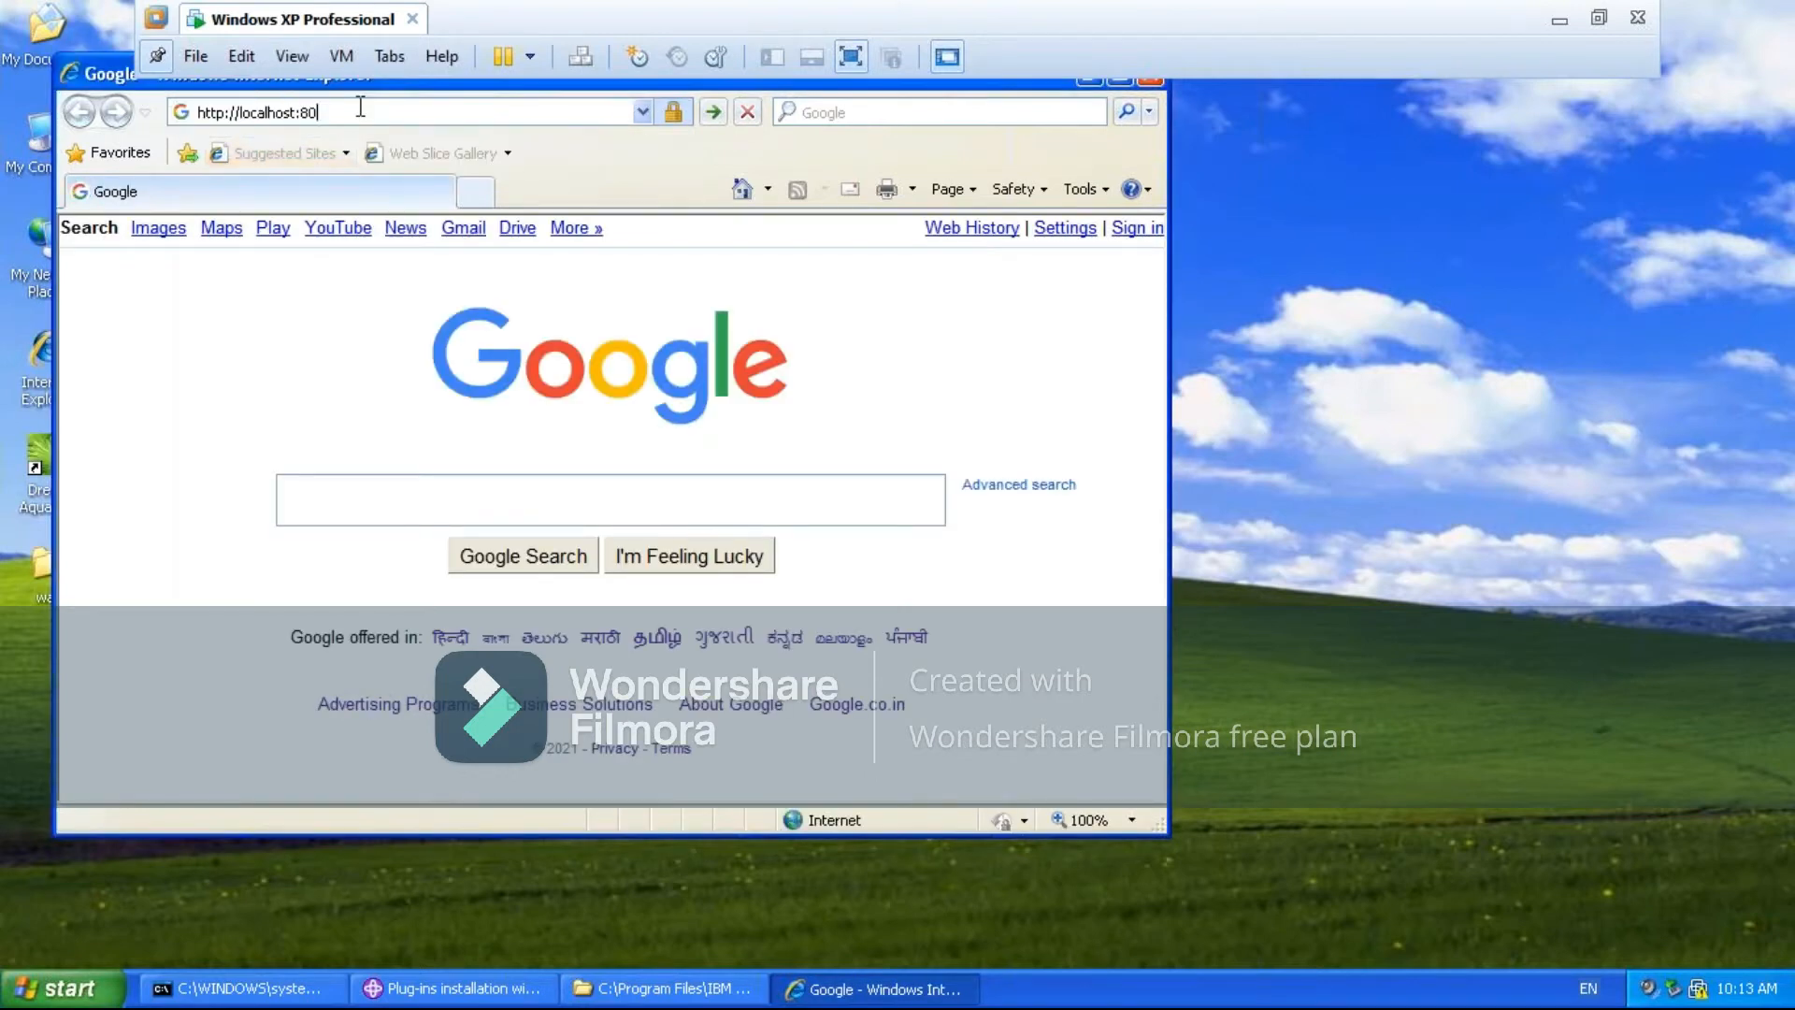
pyautogui.press('Return')
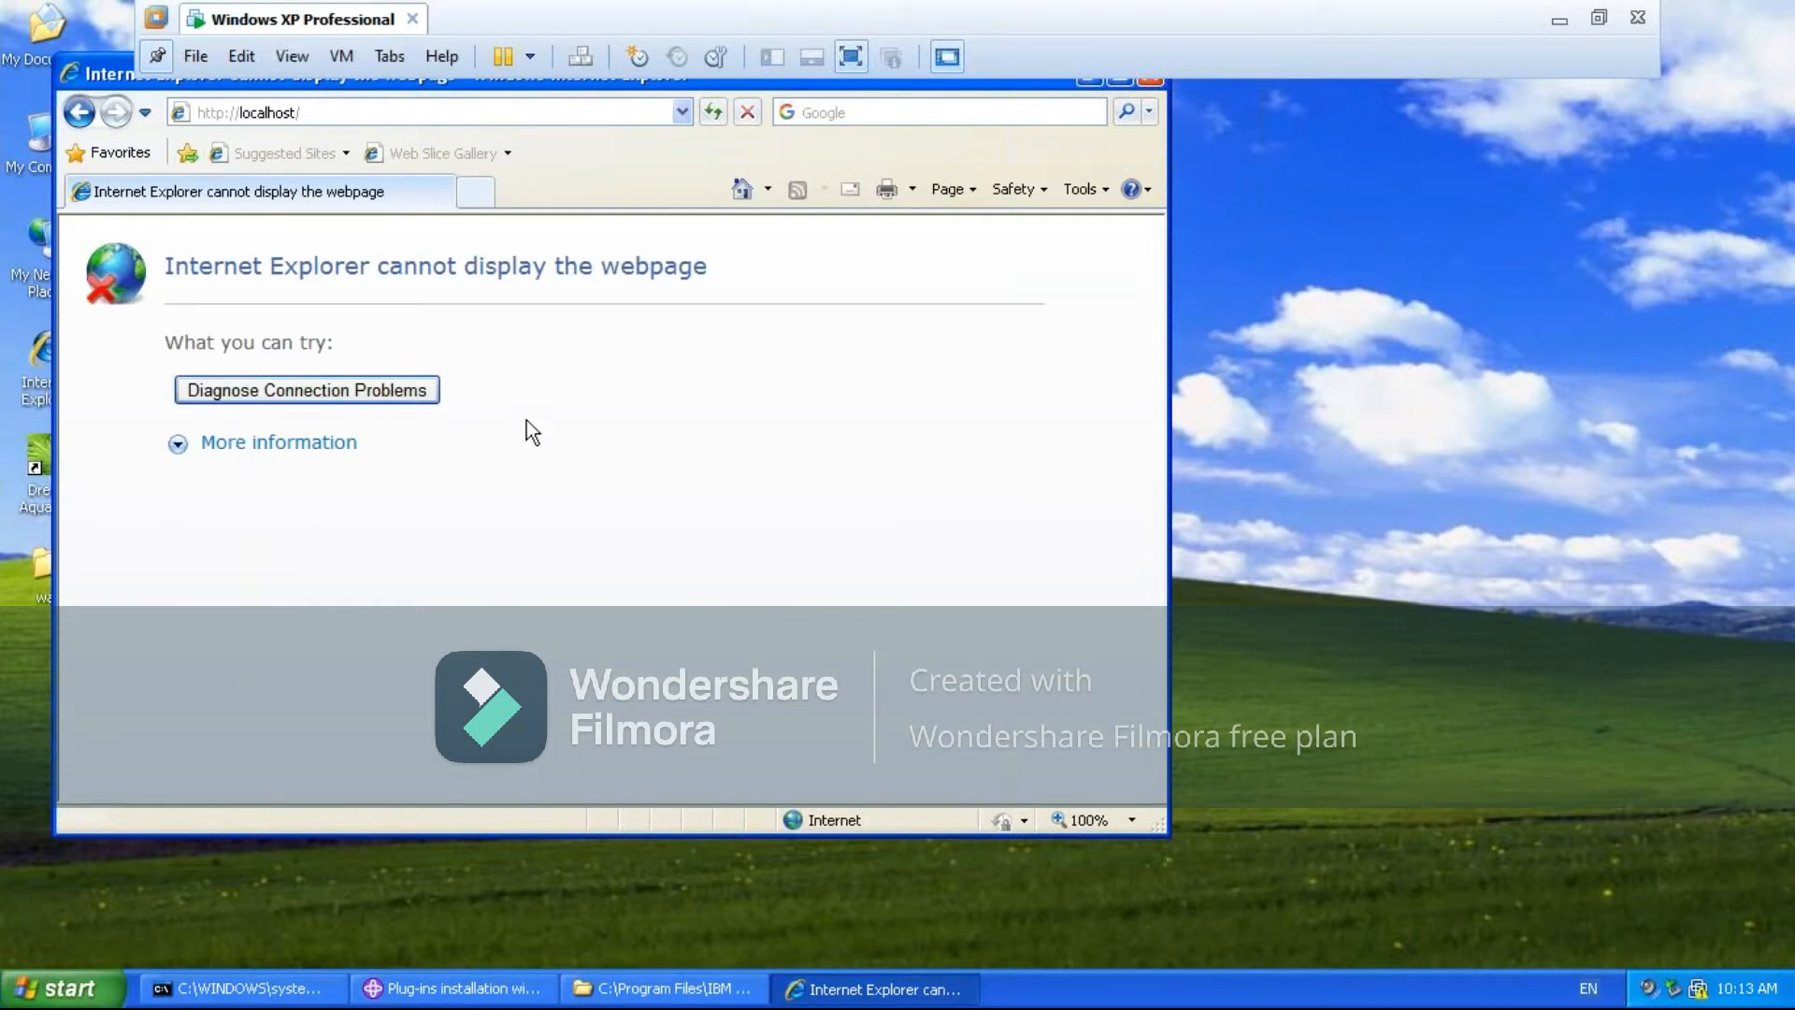
# - Start the HTTP server from the IBM HTTP Server 6.0 program group
pyautogui.click(42, 992)
pyautogui.click(86, 893)
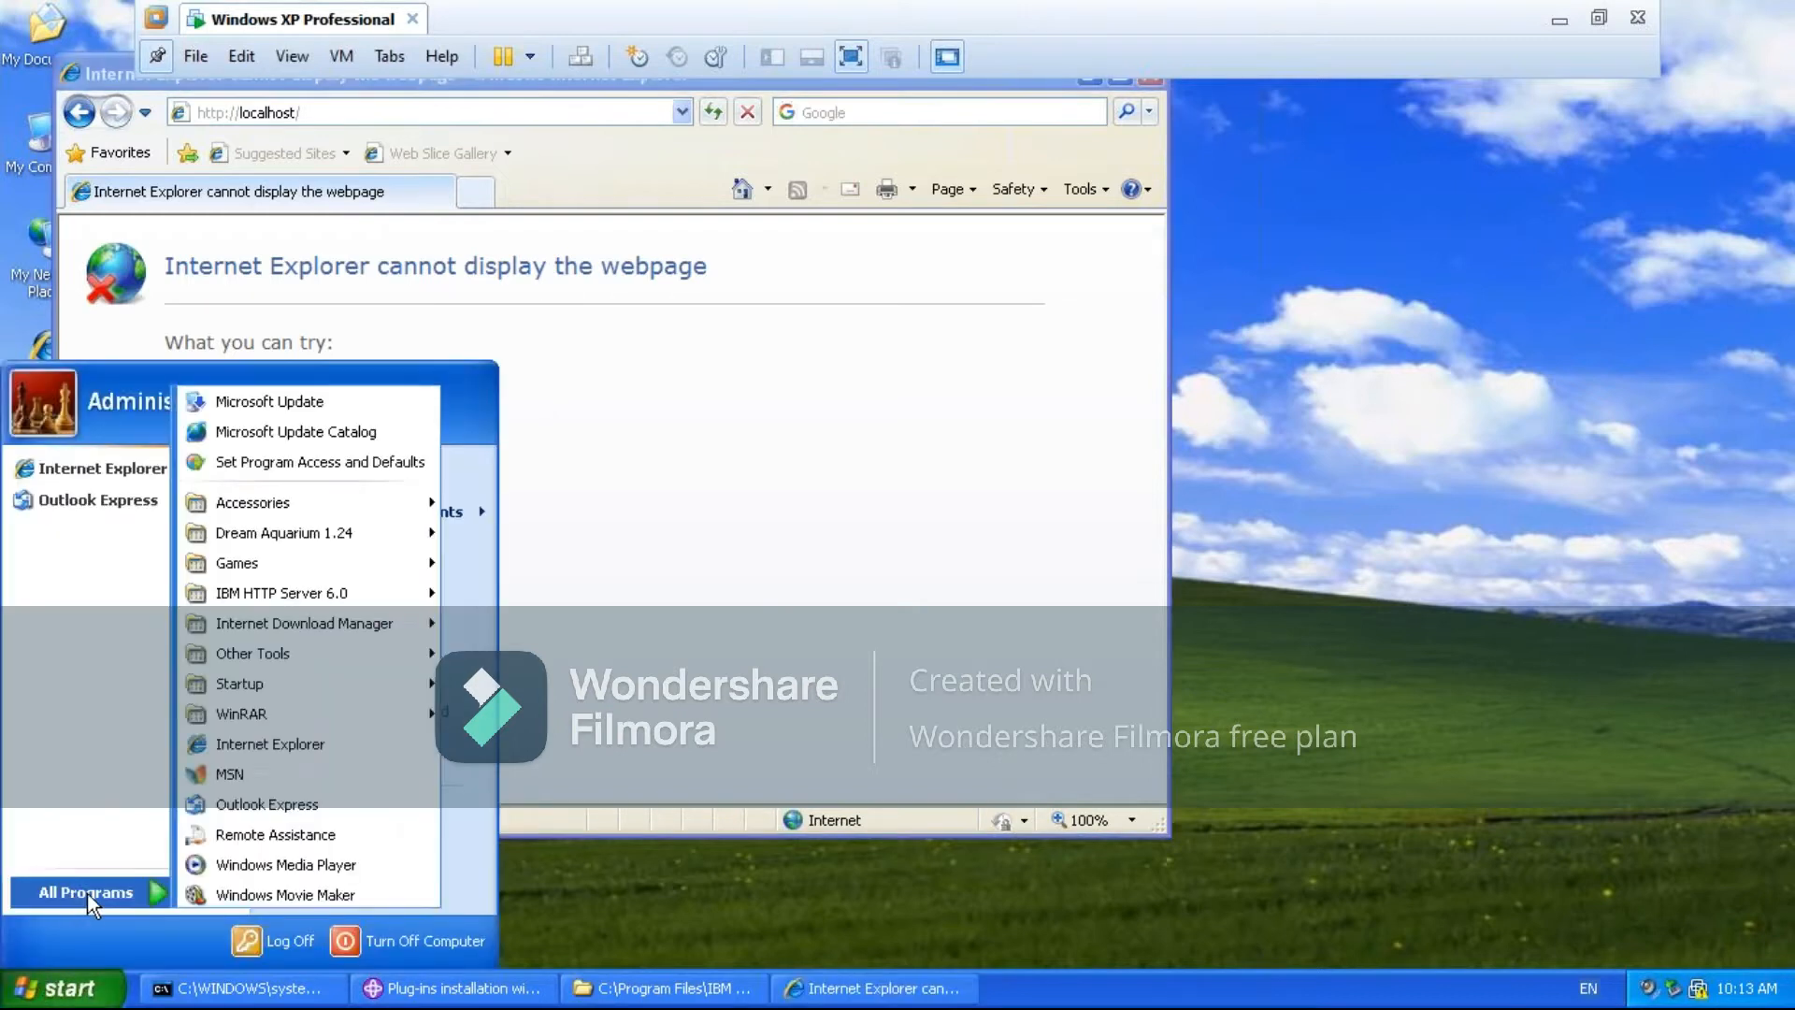
pyautogui.moveTo(328, 601)
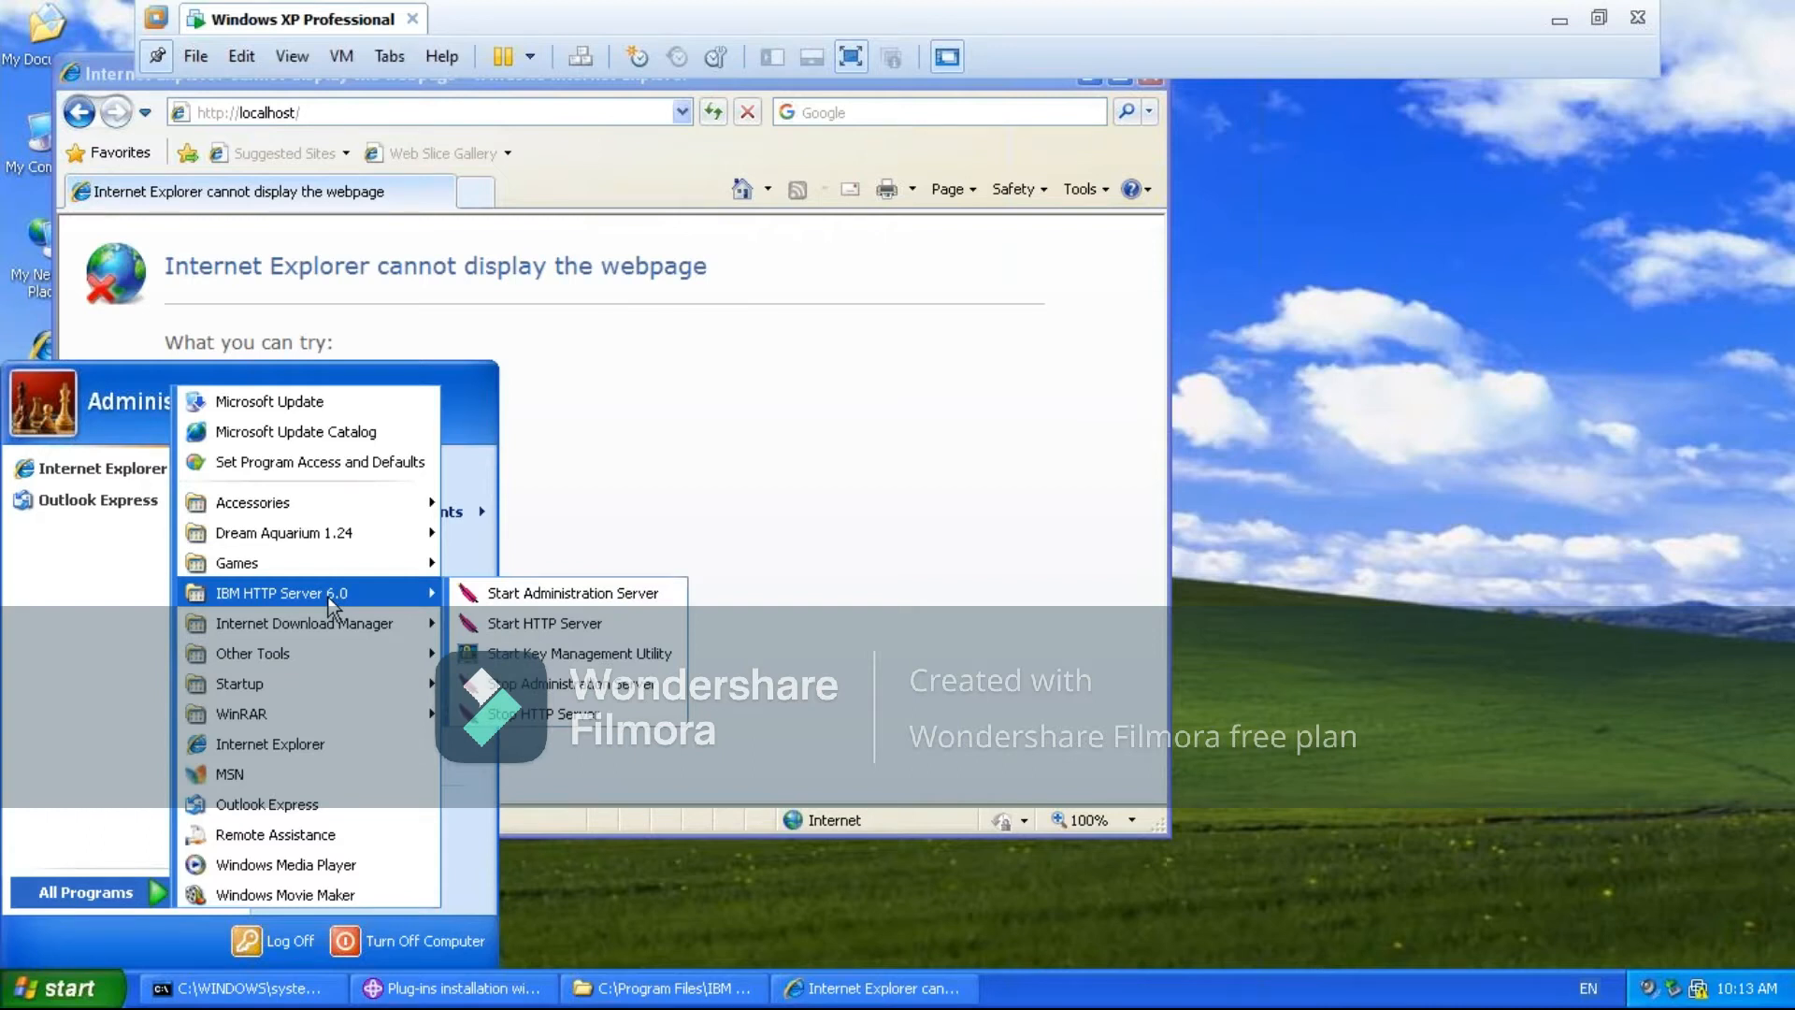
pyautogui.moveTo(419, 623)
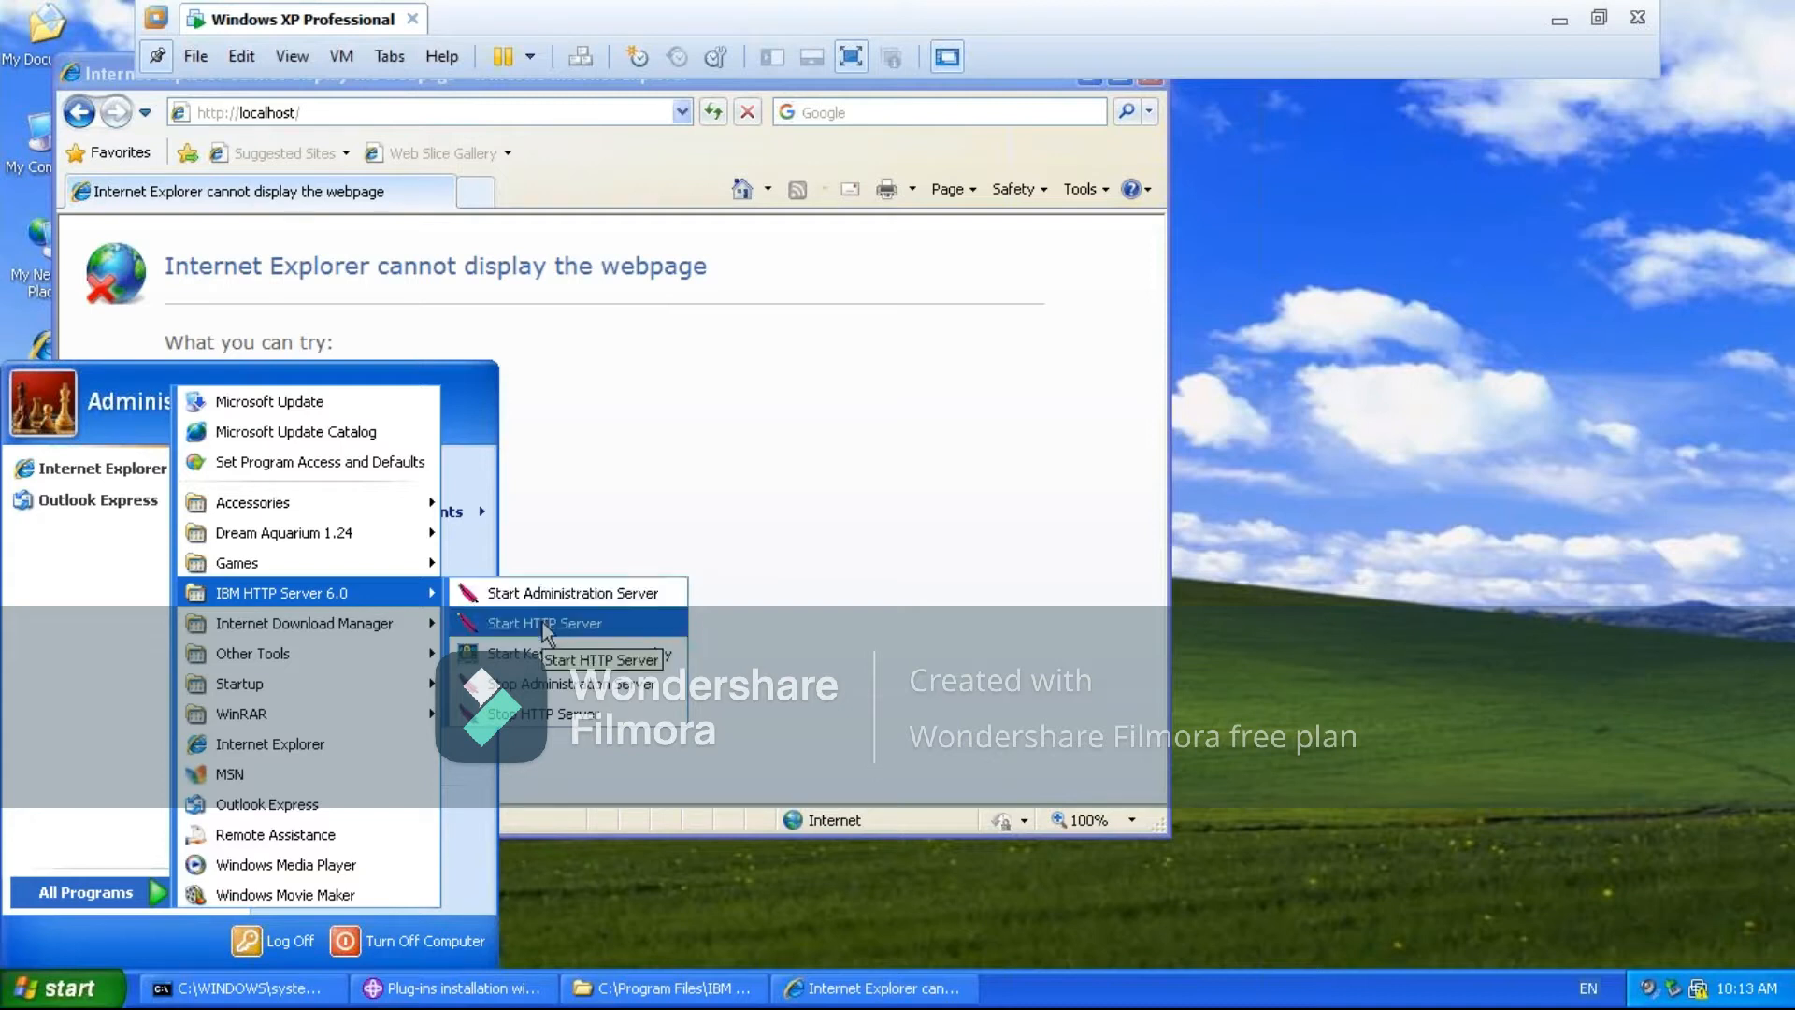
pyautogui.click(542, 621)
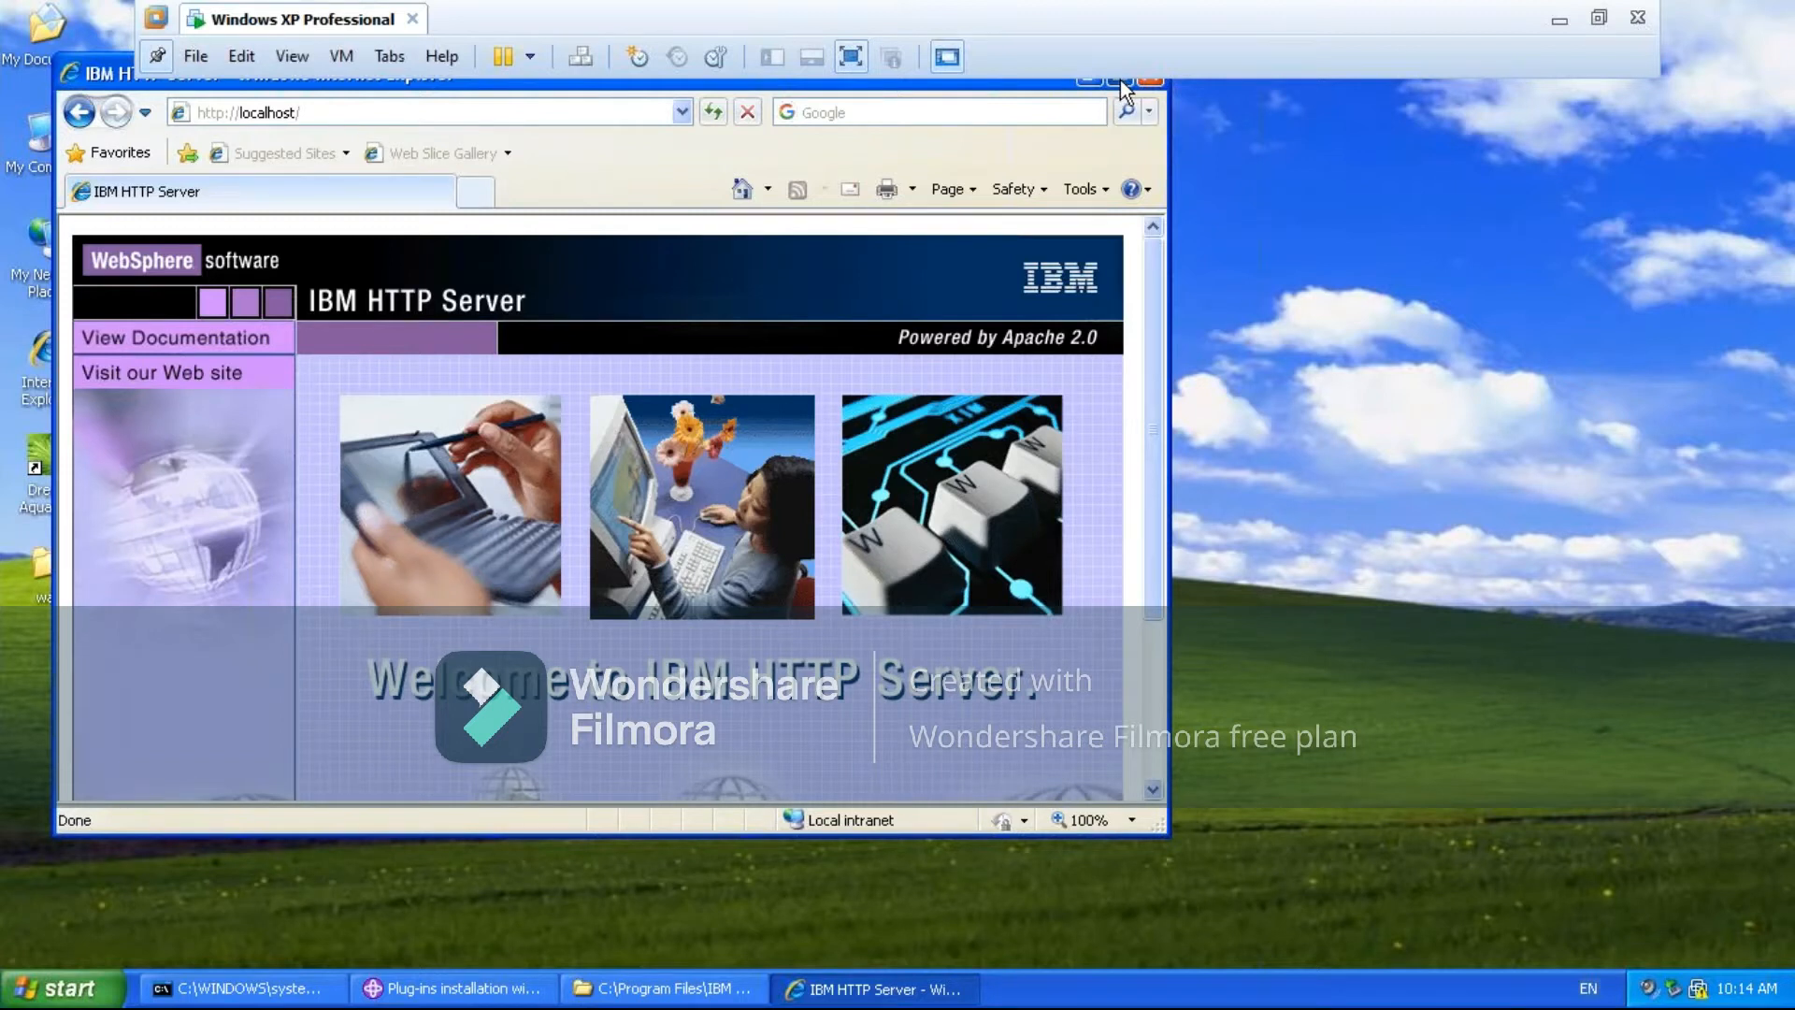
# - Maximize the browser to view the IBM HTTP Server page and bring the Command Prompt window forward
pyautogui.click(1120, 81)
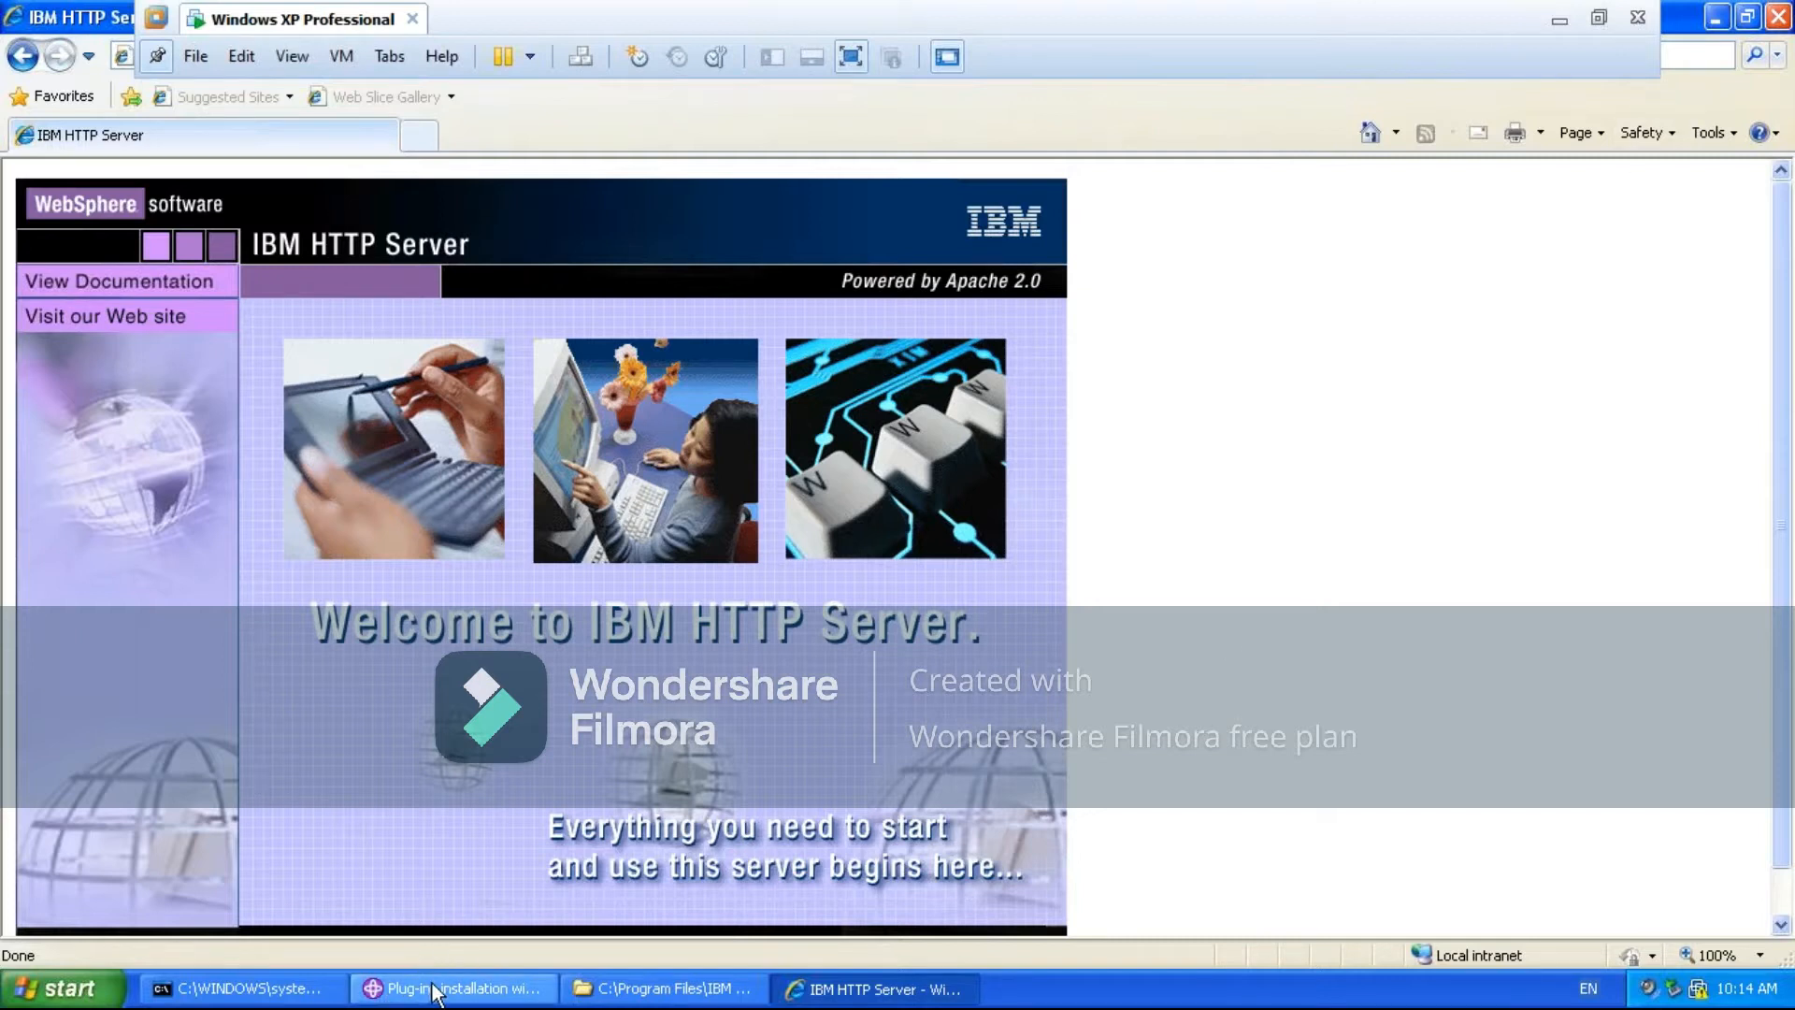
pyautogui.click(267, 991)
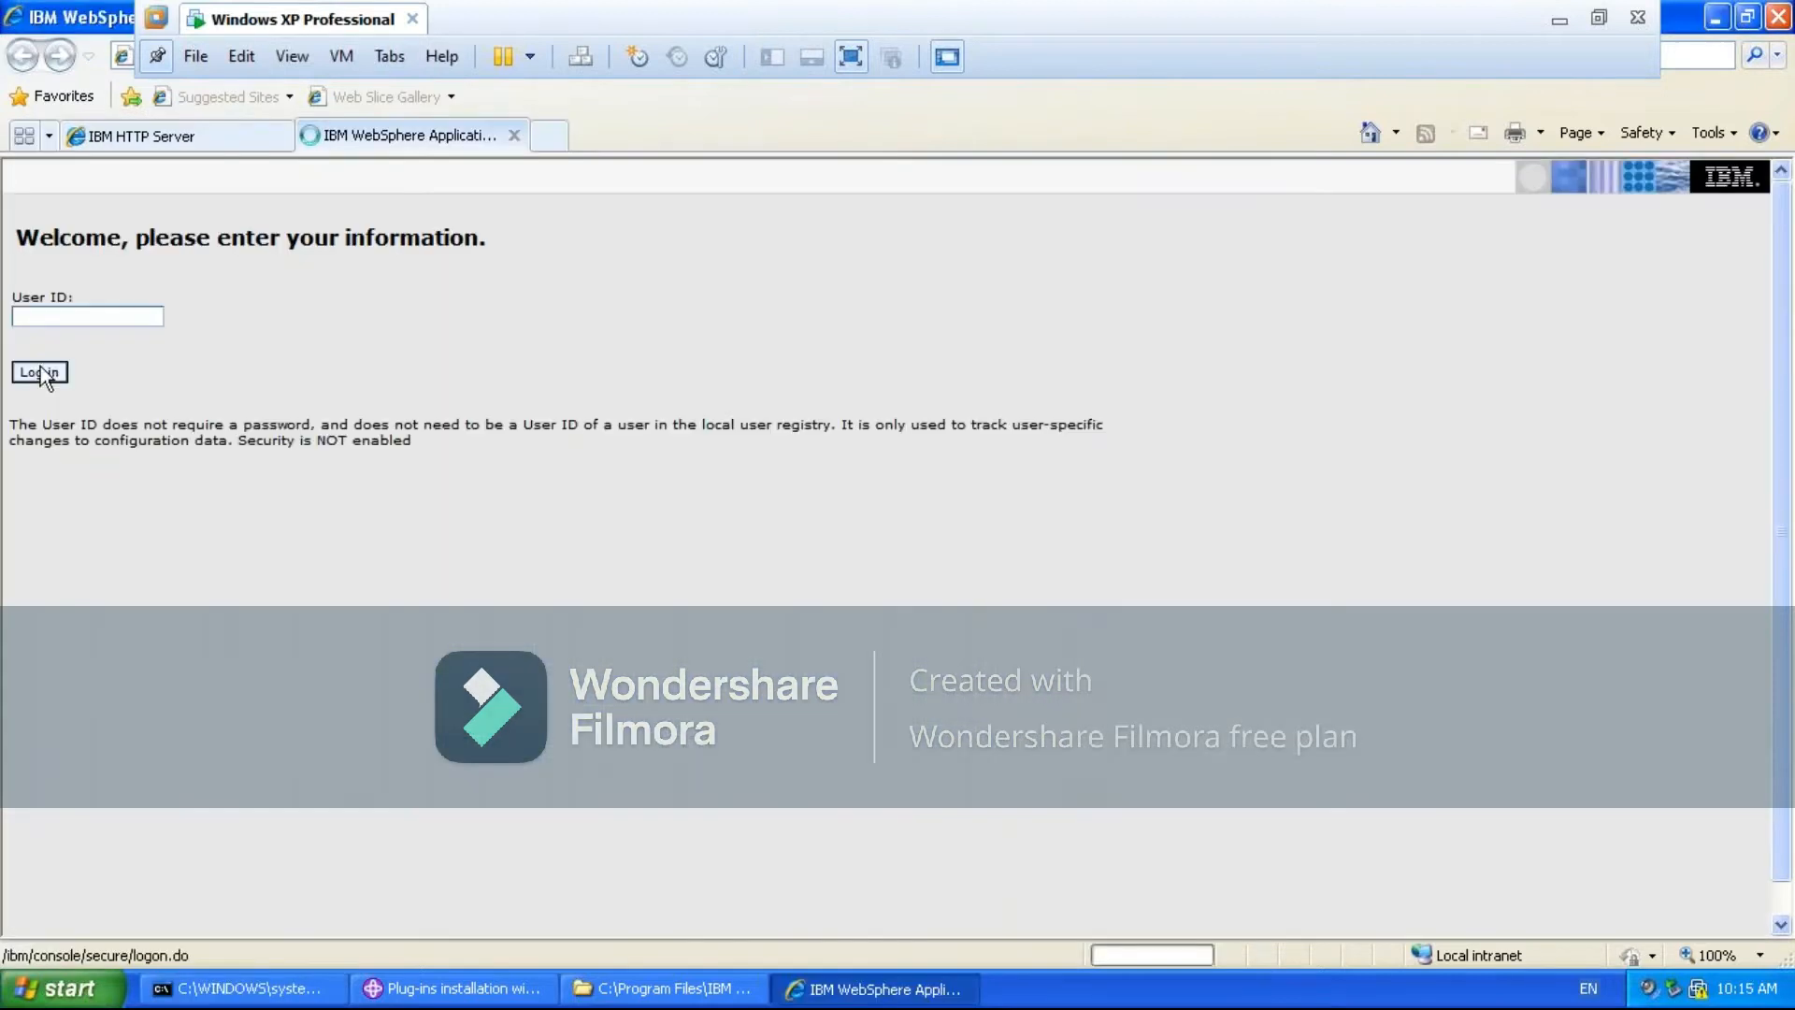
# - Open the WebSphere administrative console and compare the Application servers and Web servers lists under Servers
pyautogui.click(41, 370)
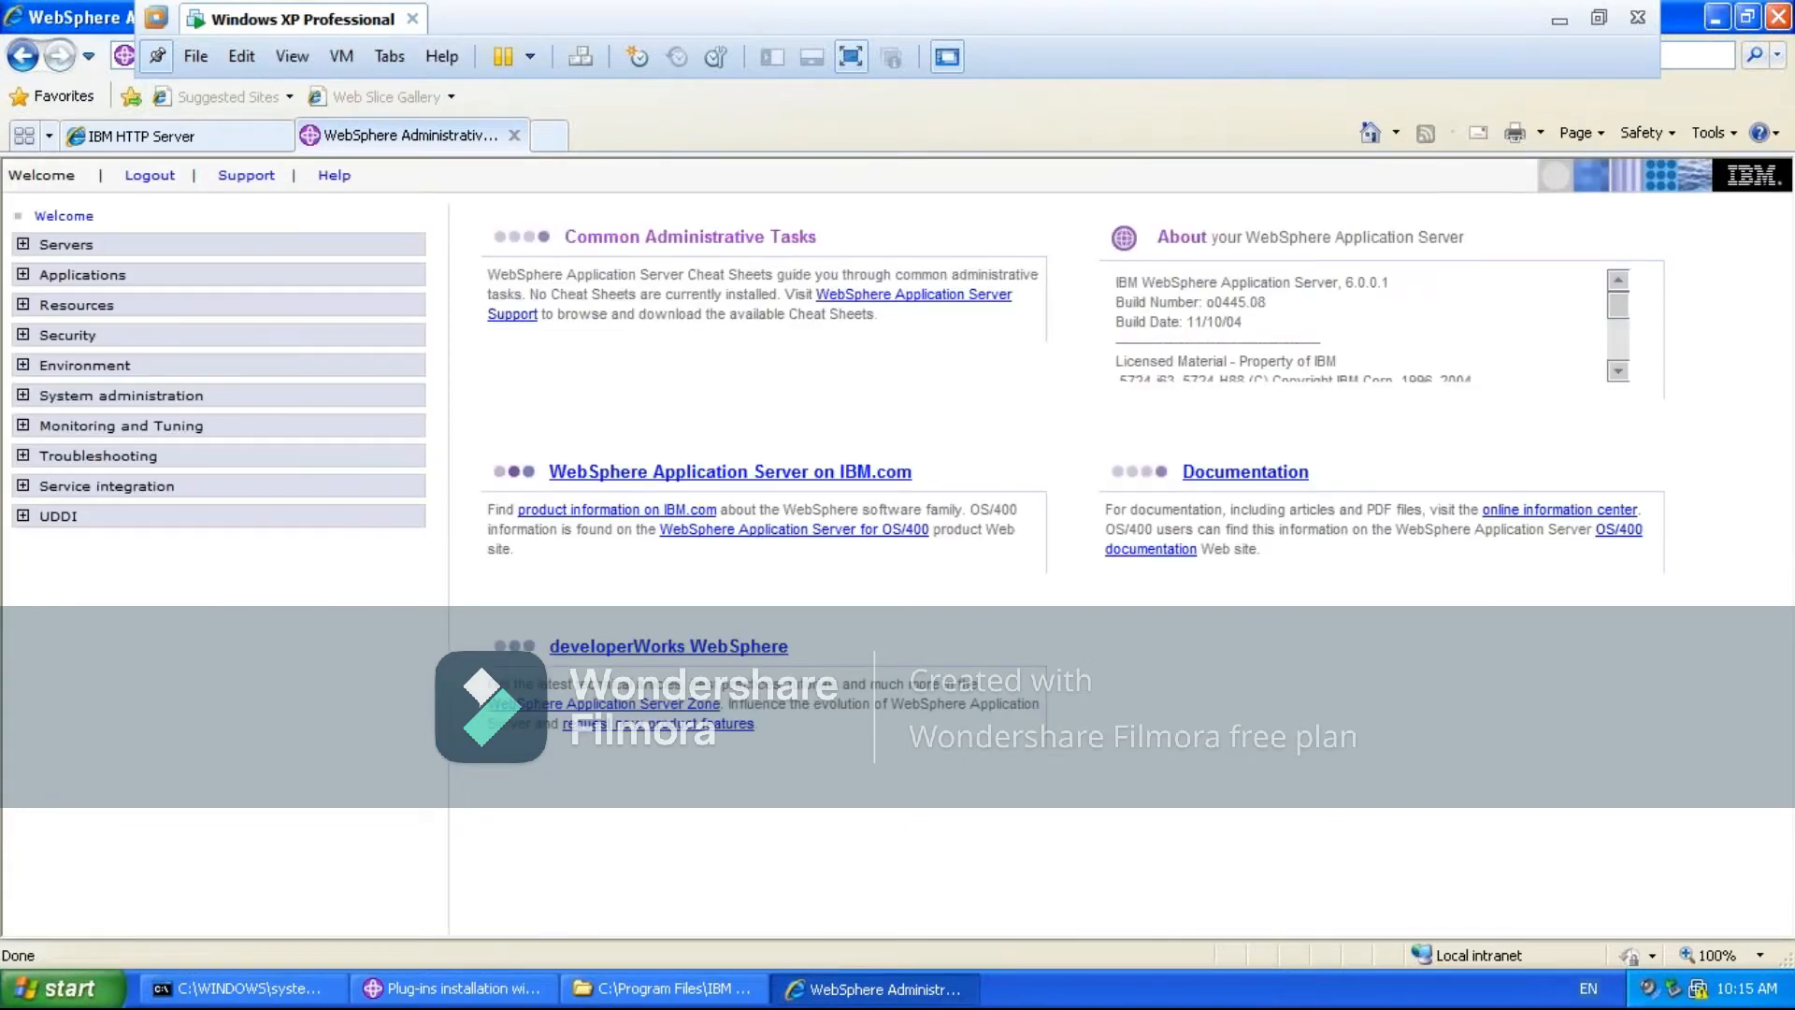
pyautogui.click(26, 246)
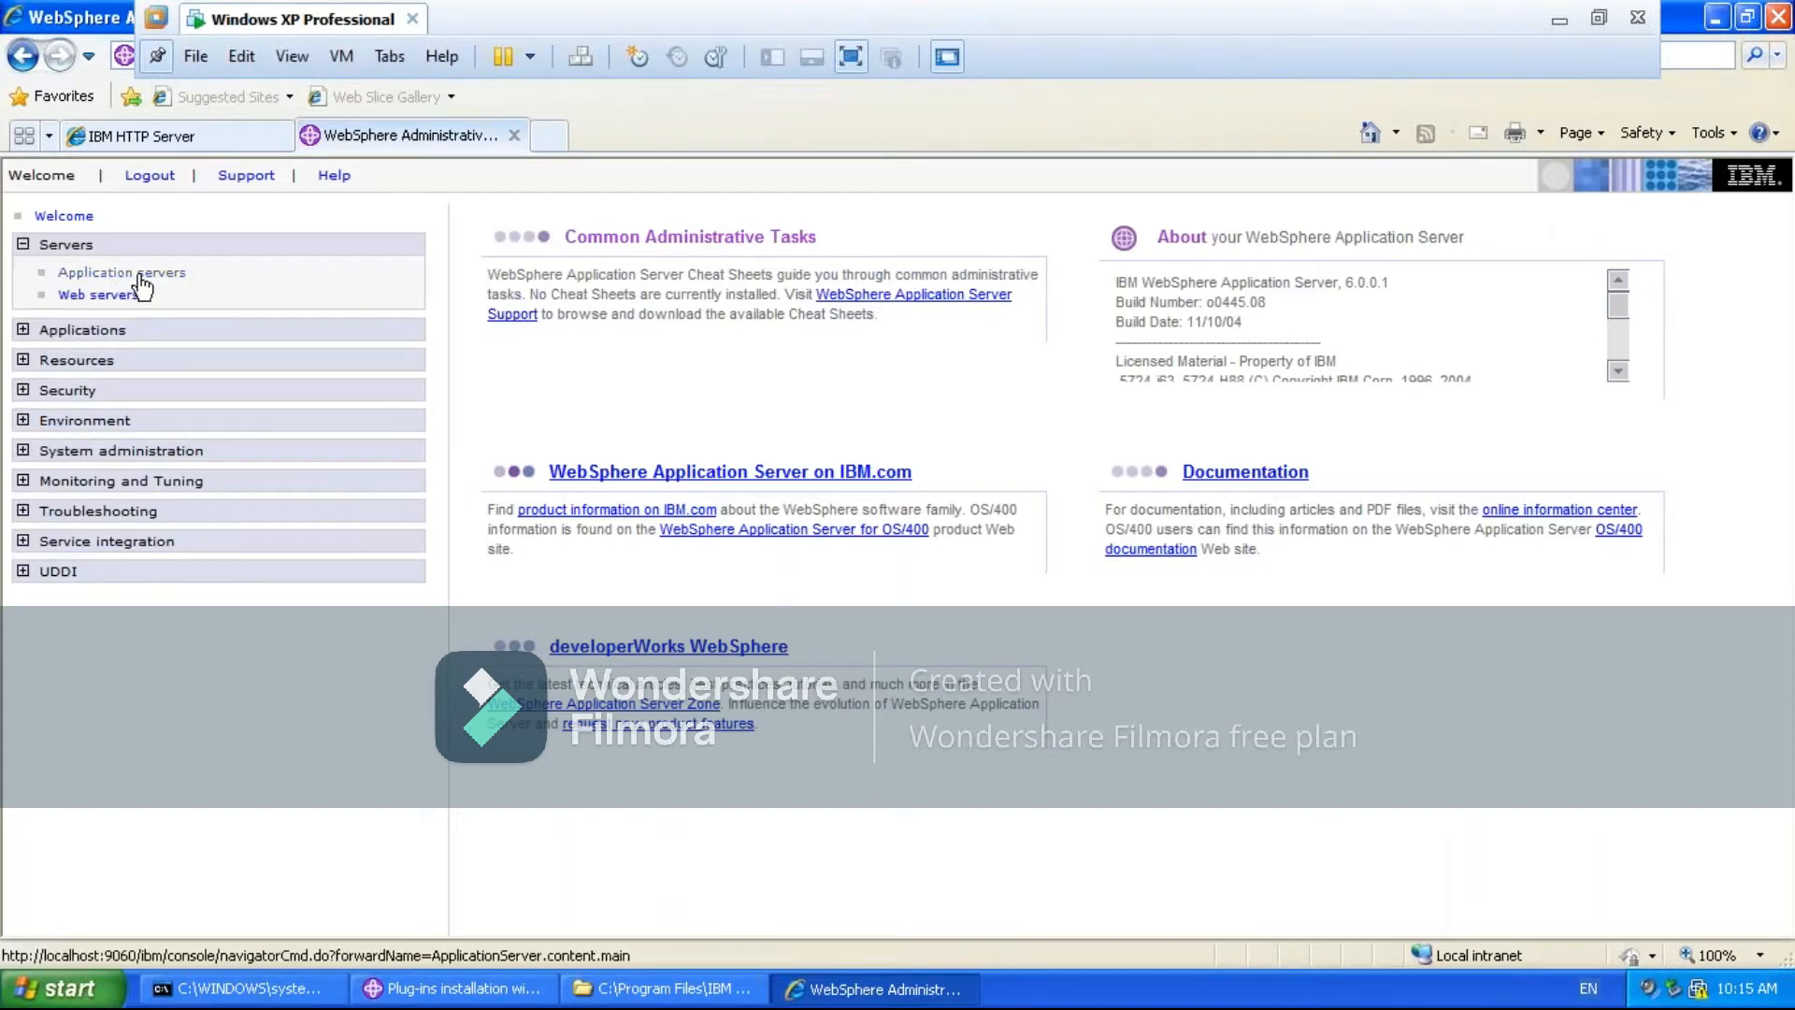
pyautogui.click(141, 276)
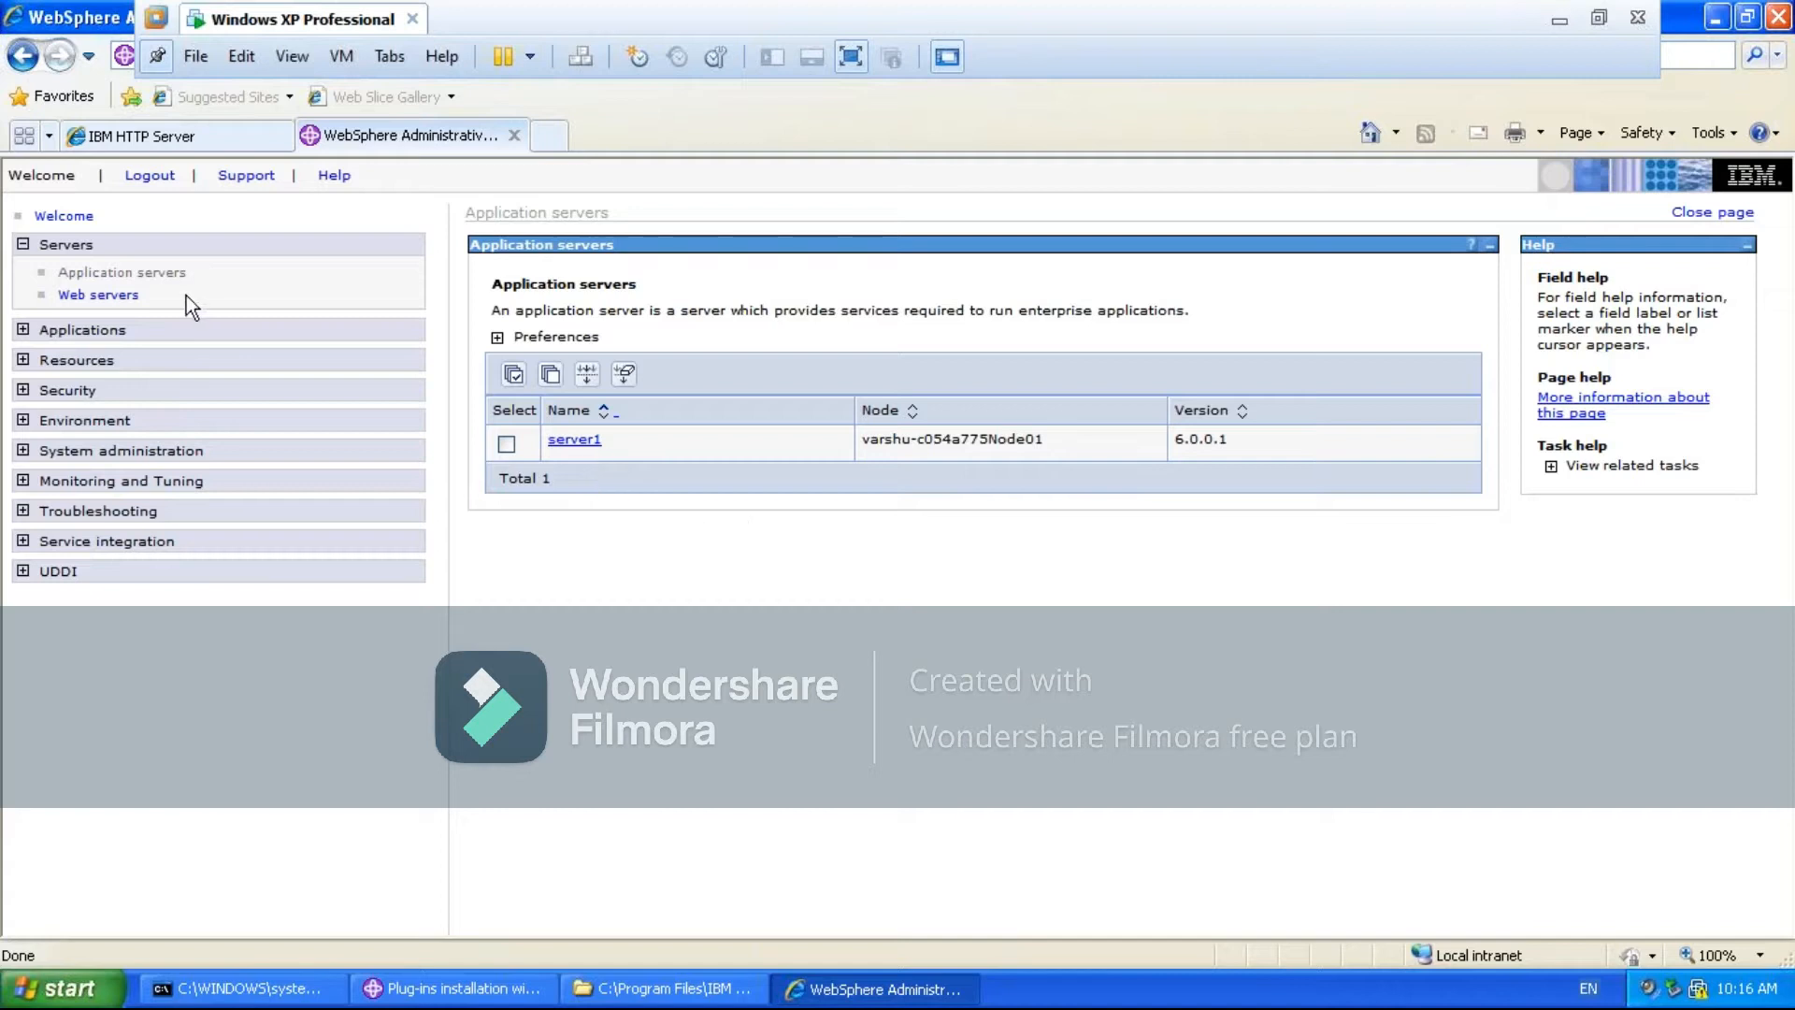
pyautogui.click(119, 297)
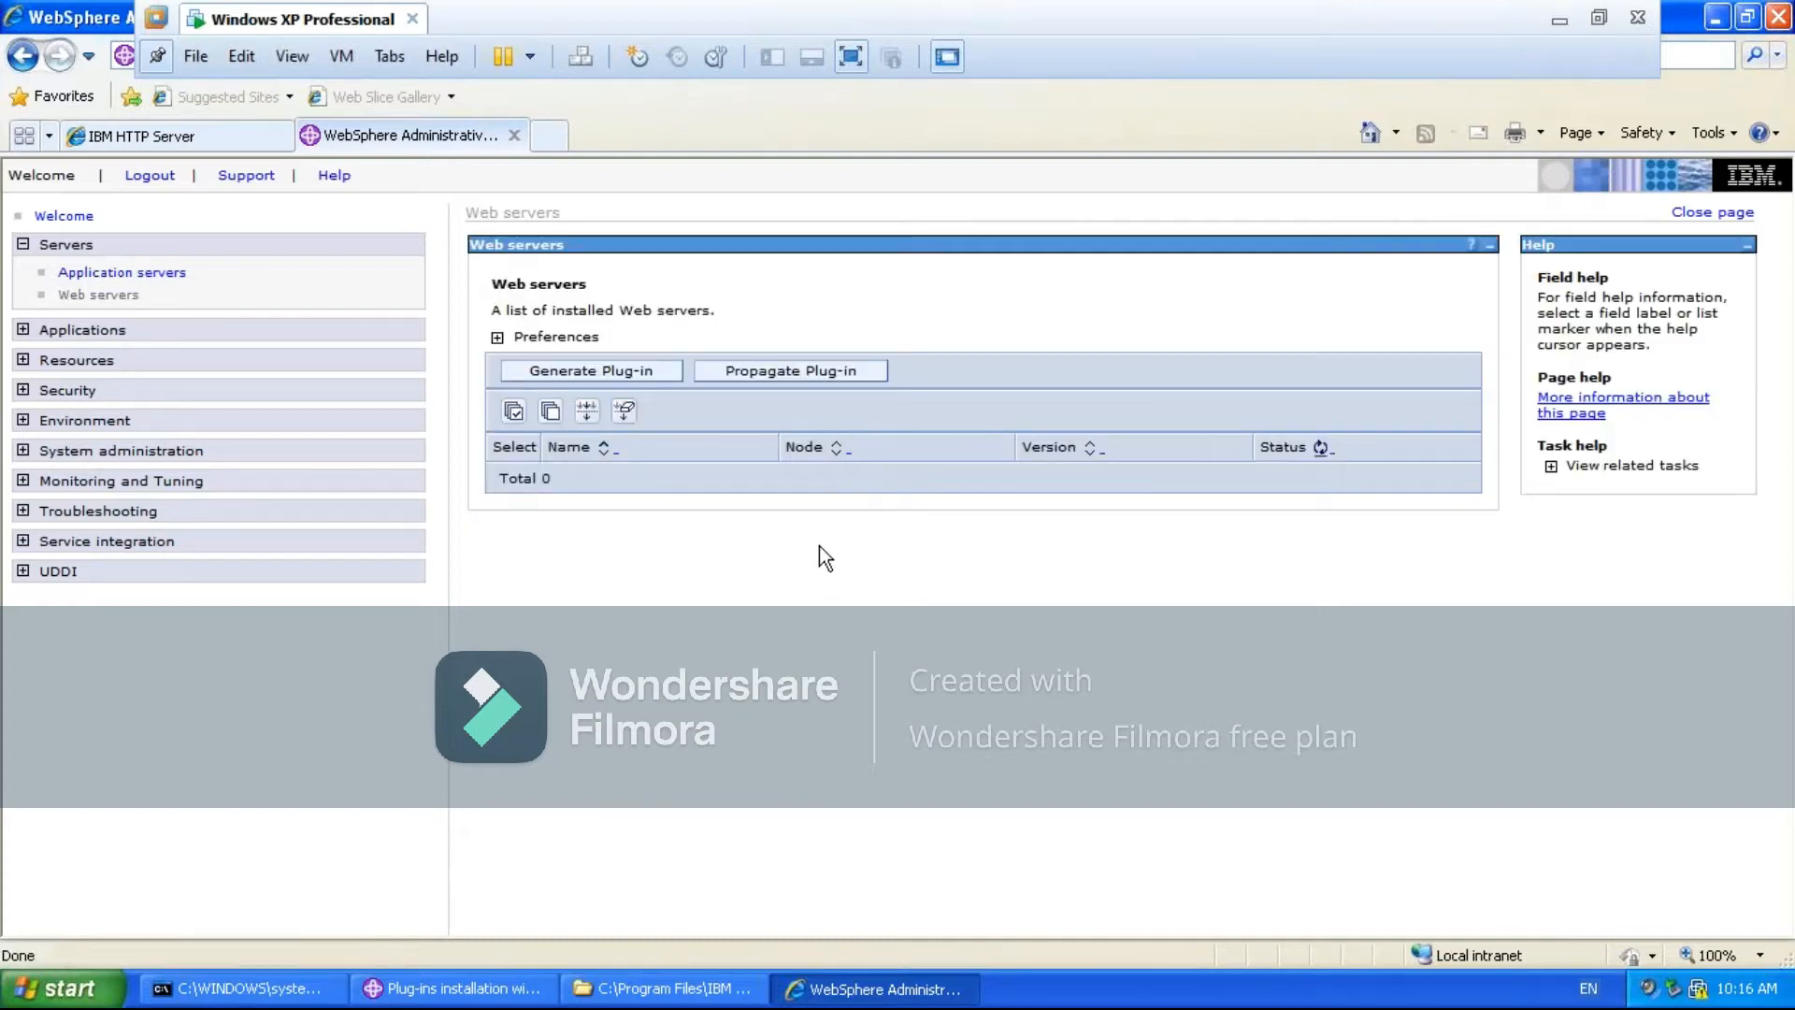
pyautogui.click(164, 279)
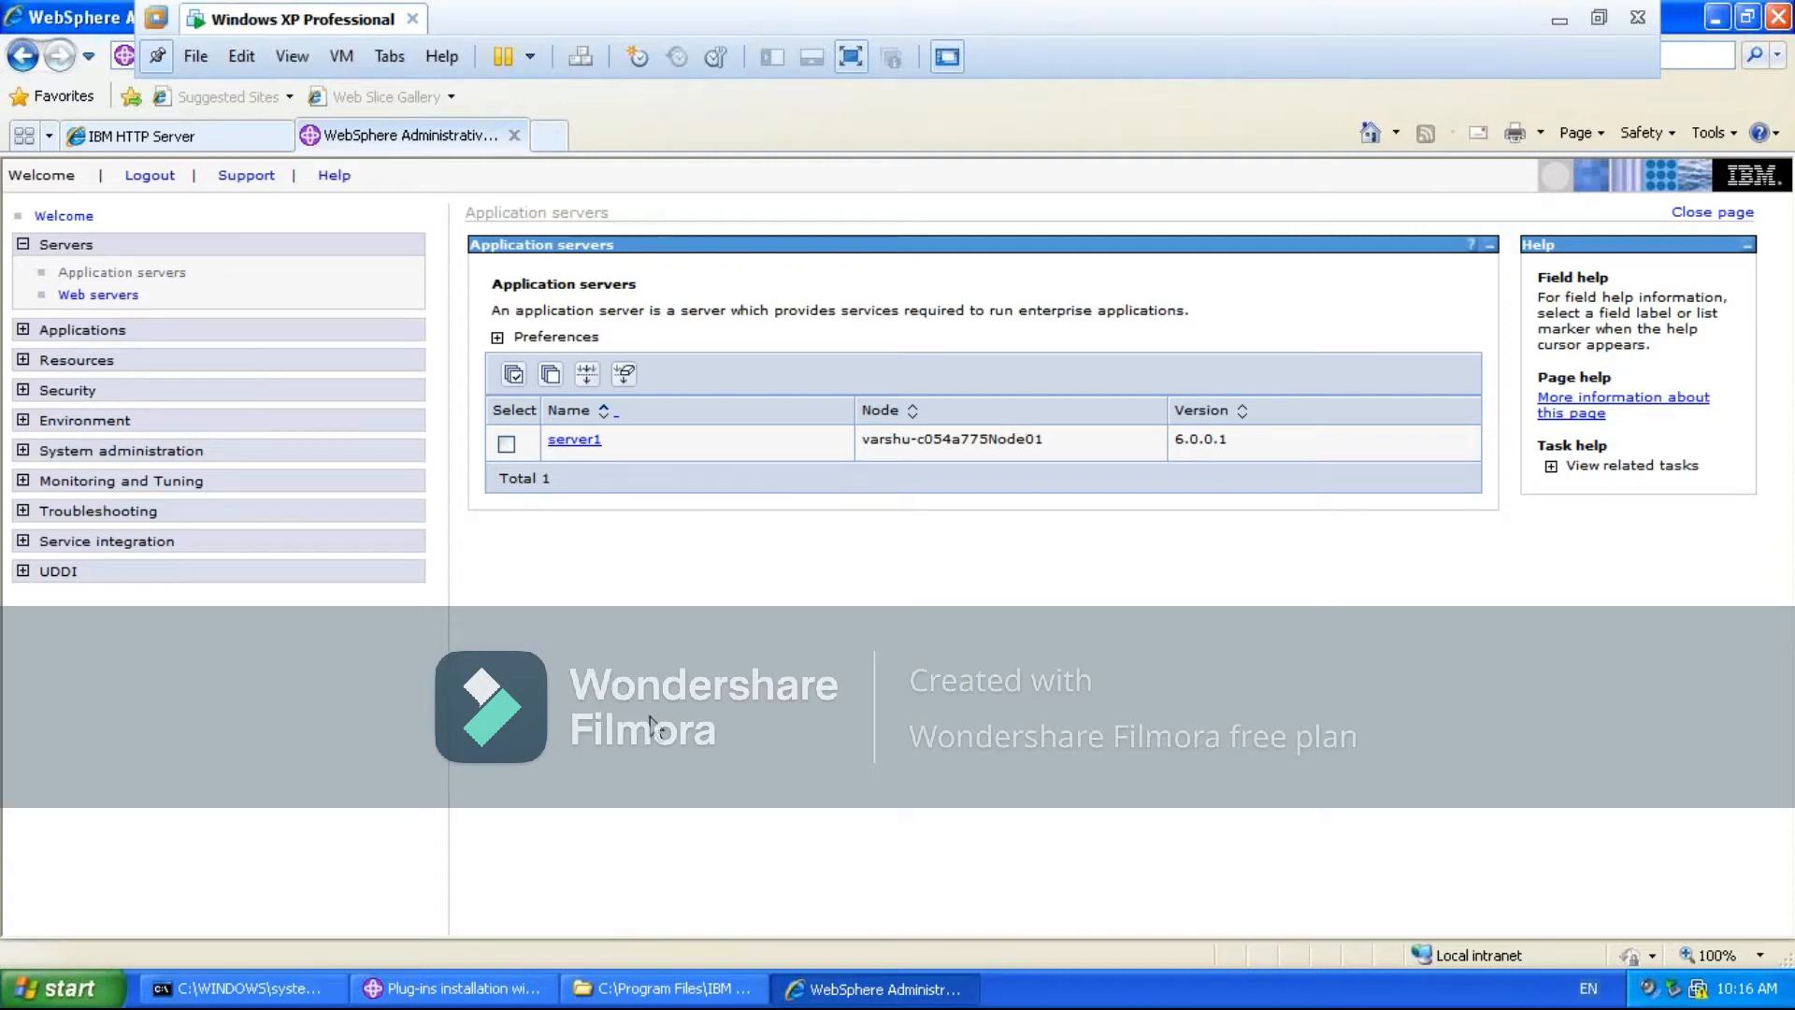
pyautogui.click(97, 297)
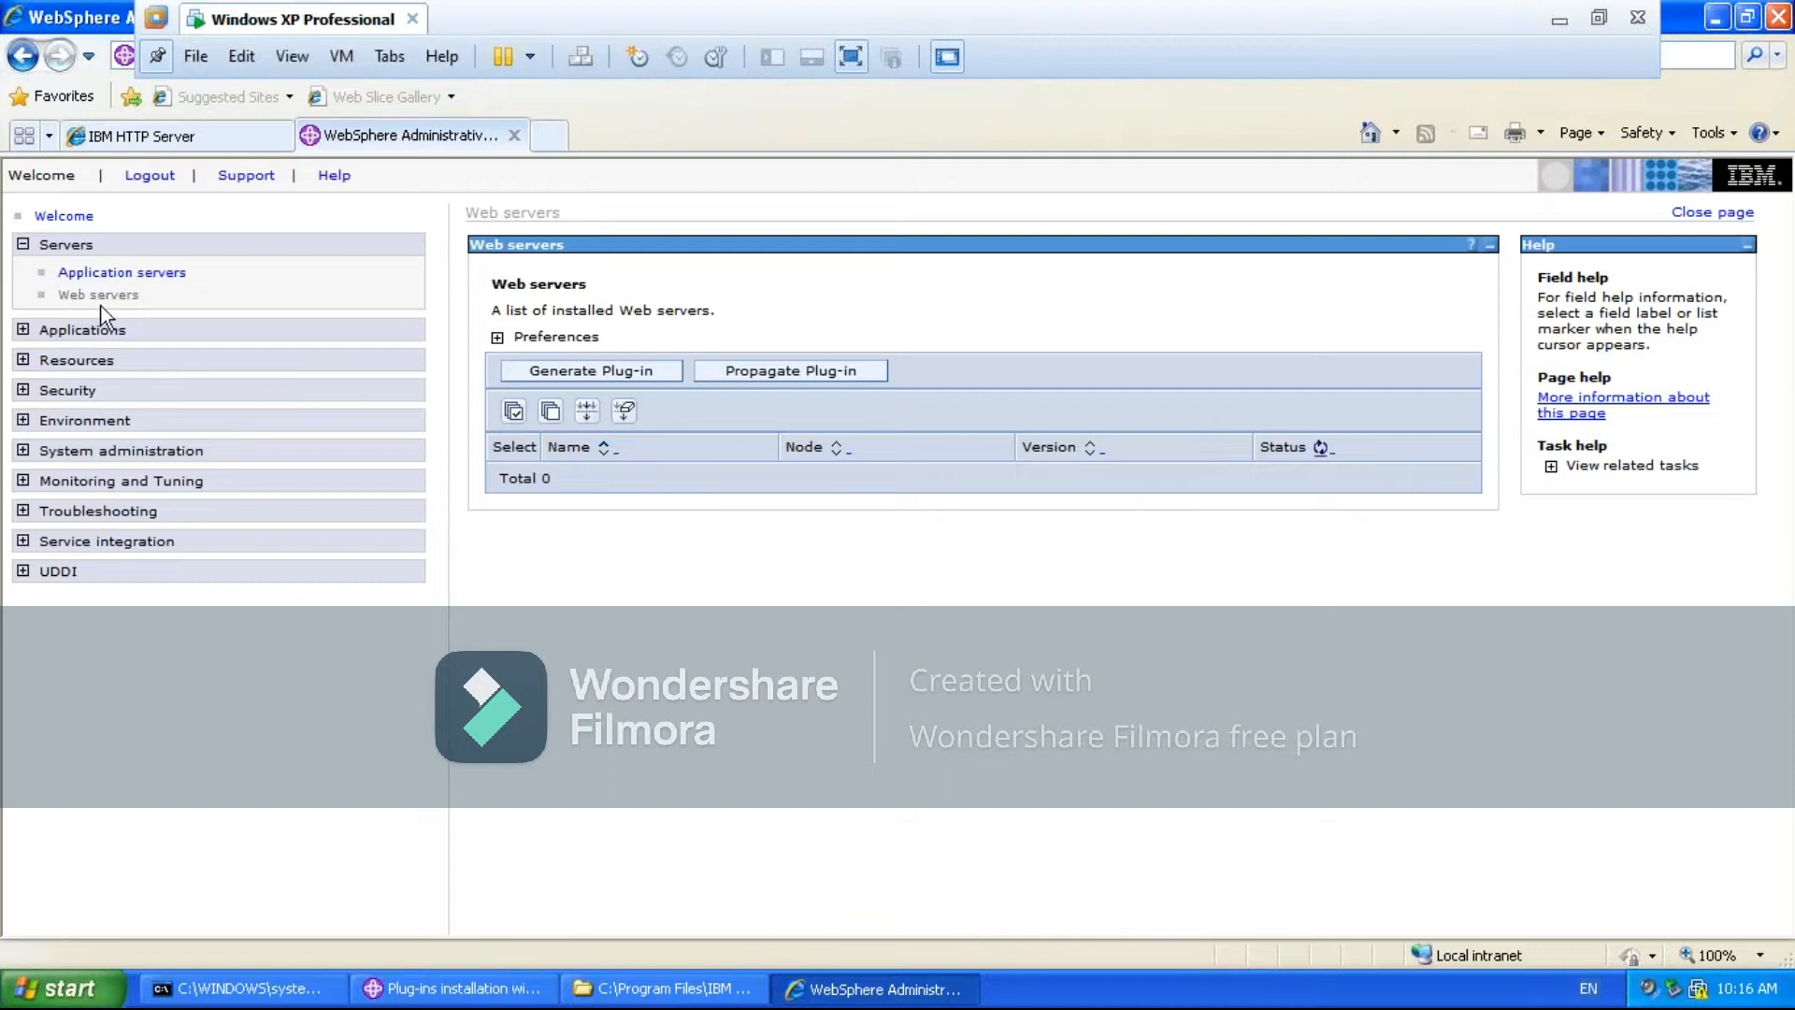
pyautogui.click(104, 278)
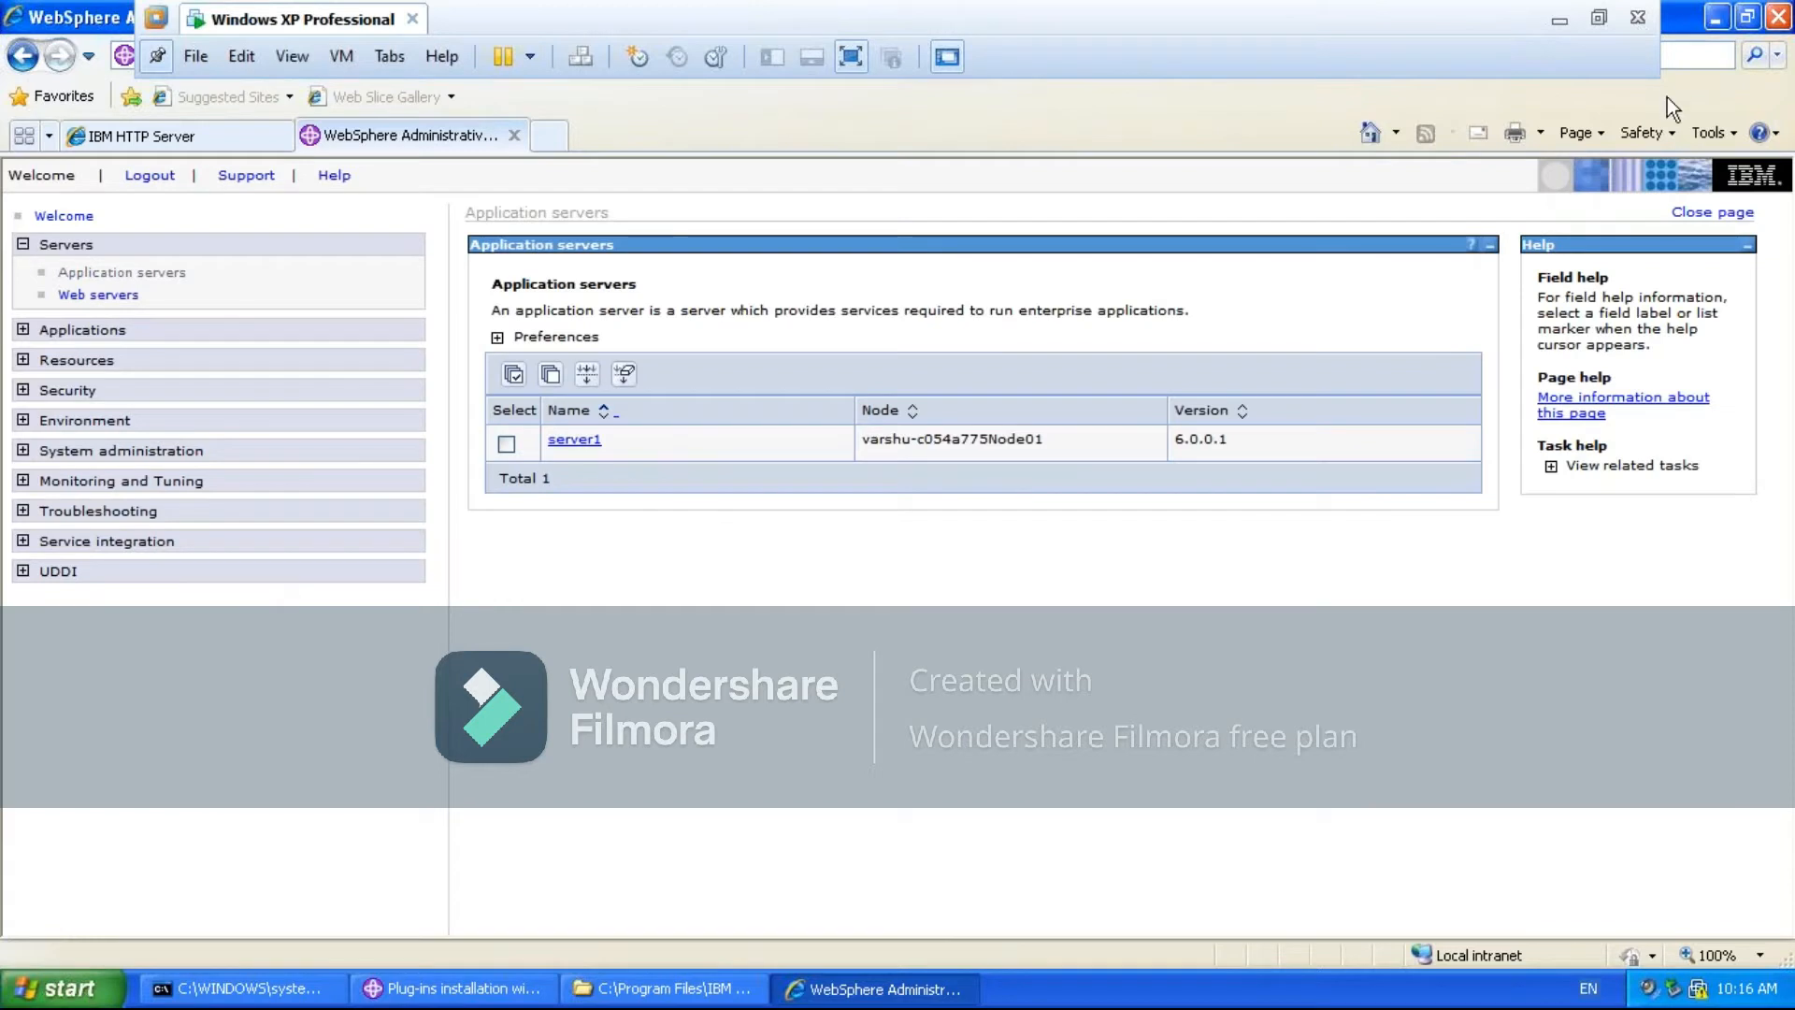
# - Switch to the Plug-ins installation wizard, revisit its license agreement and prerequisites check, and return to the web server selection
pyautogui.click(1719, 25)
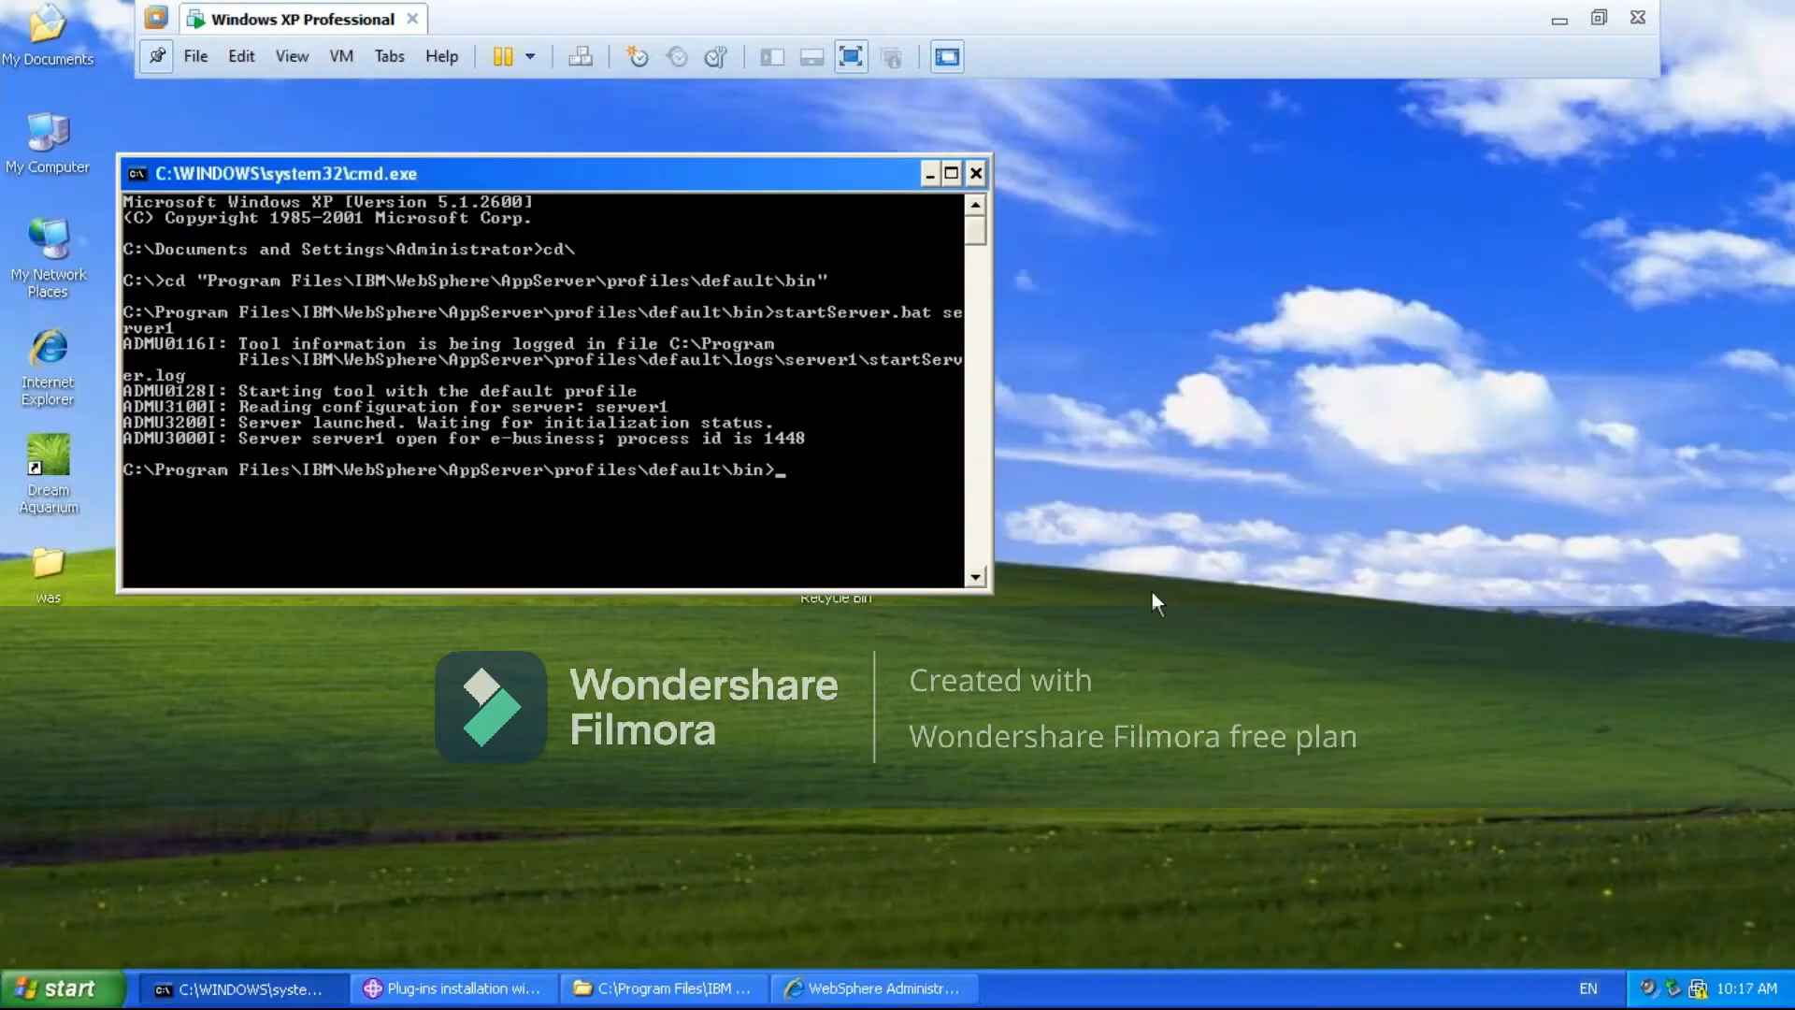
pyautogui.click(416, 989)
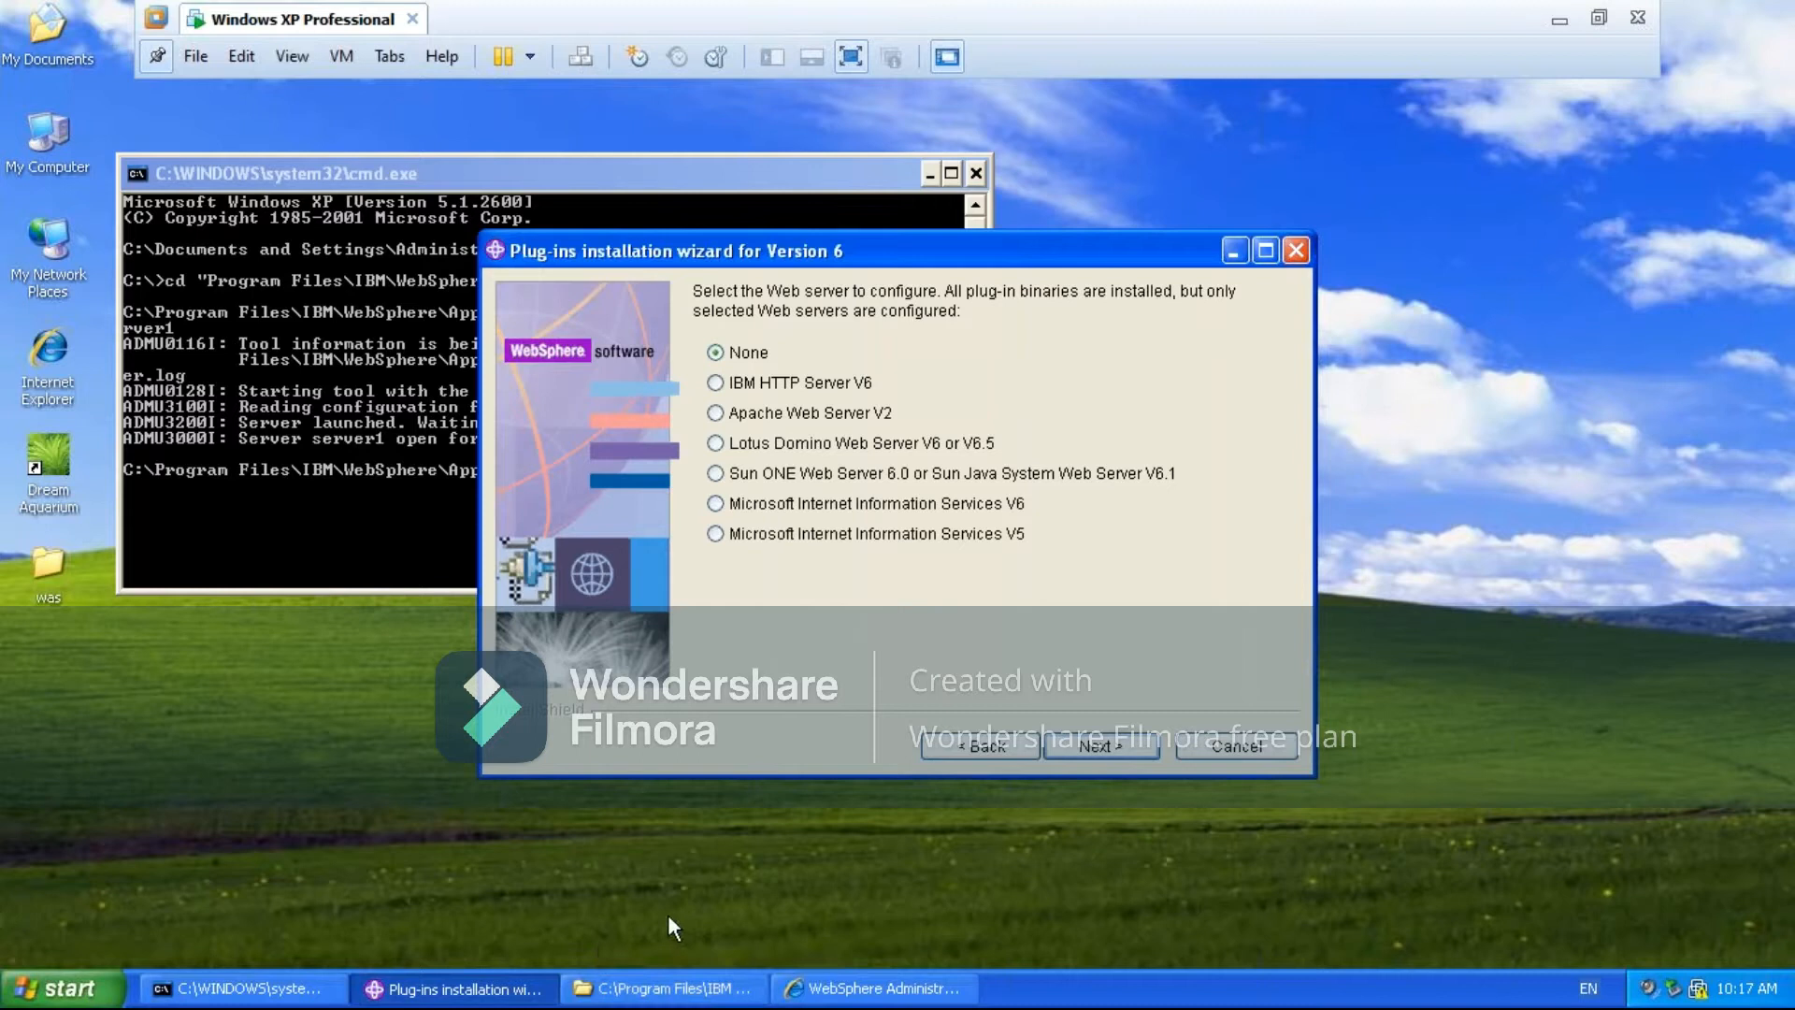
pyautogui.click(975, 745)
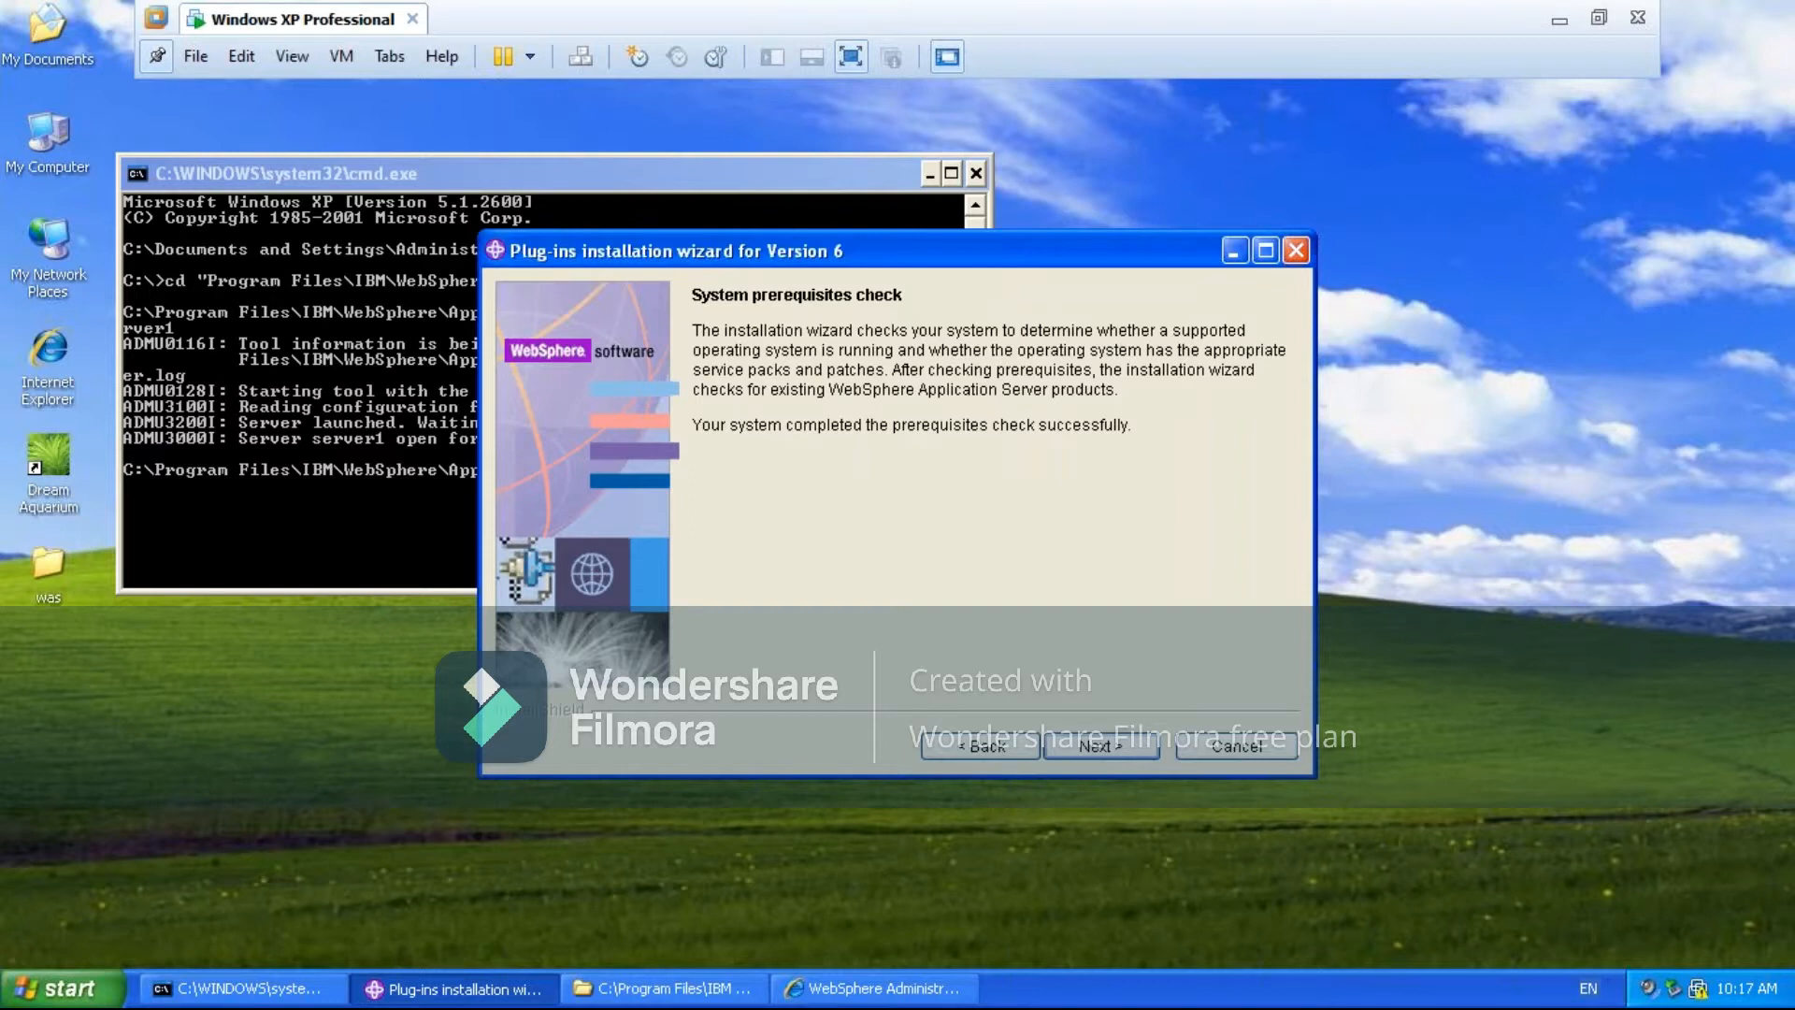
pyautogui.click(979, 745)
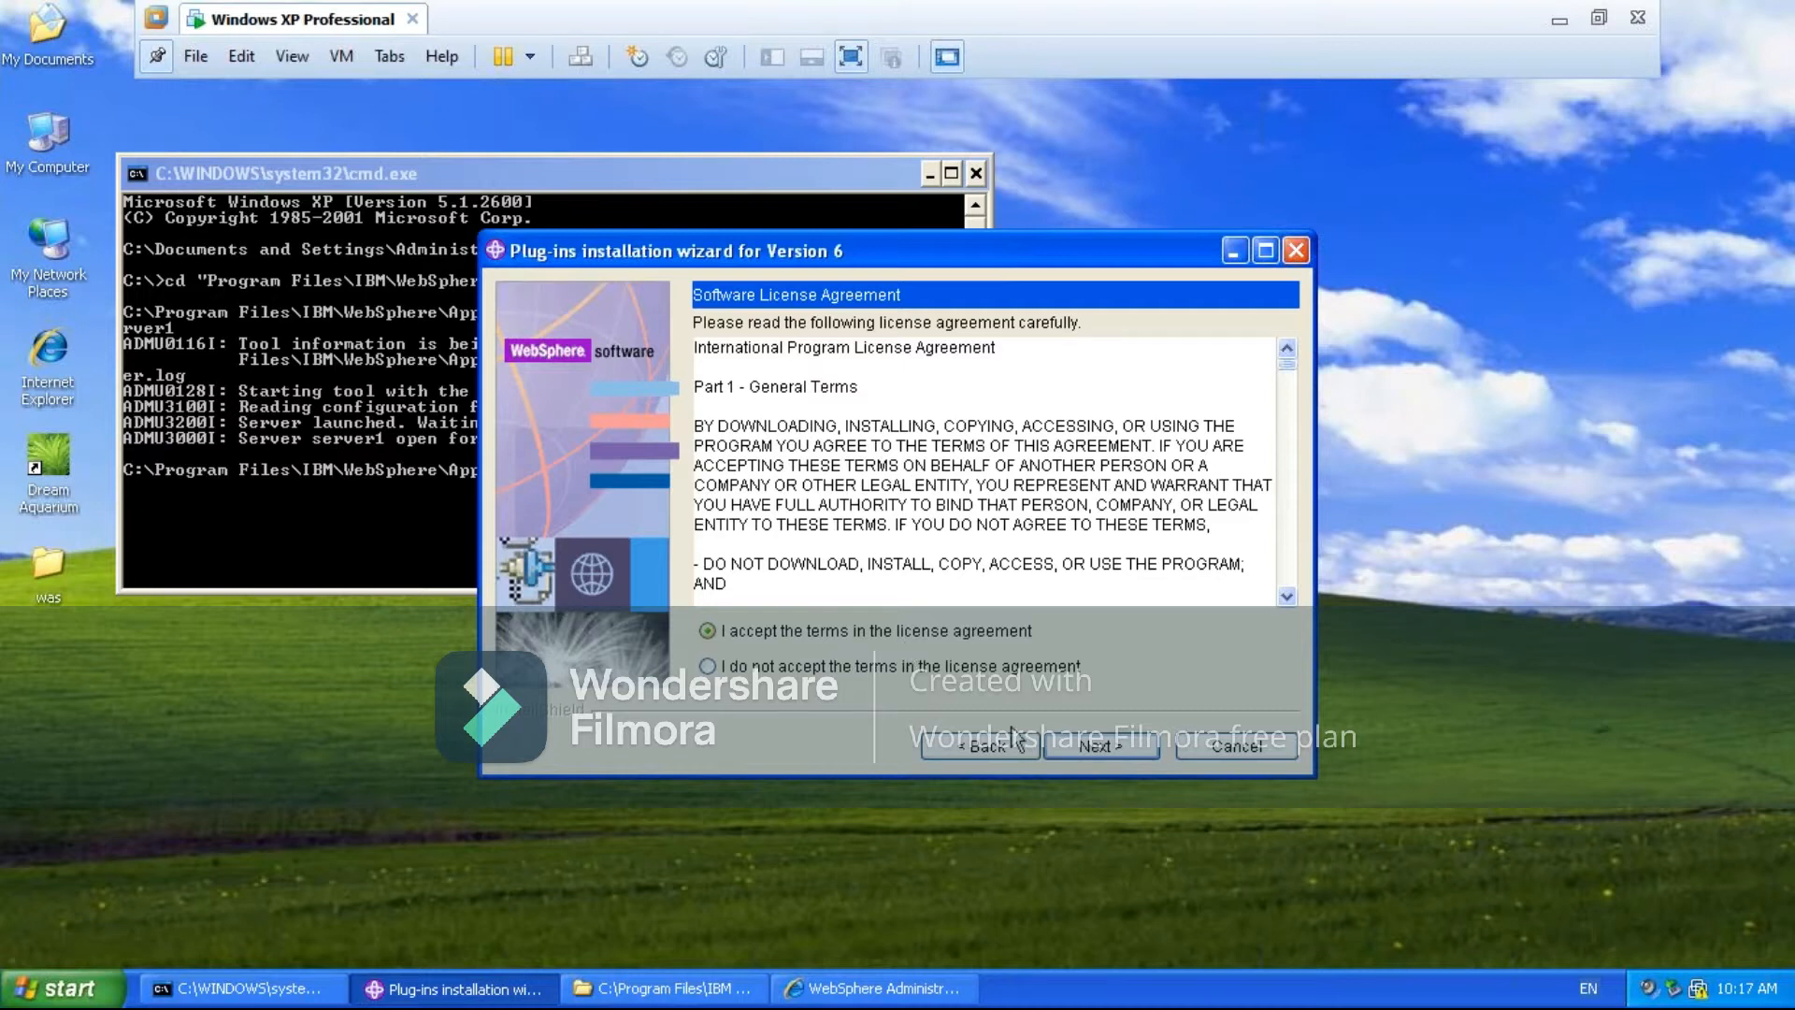
pyautogui.click(1109, 744)
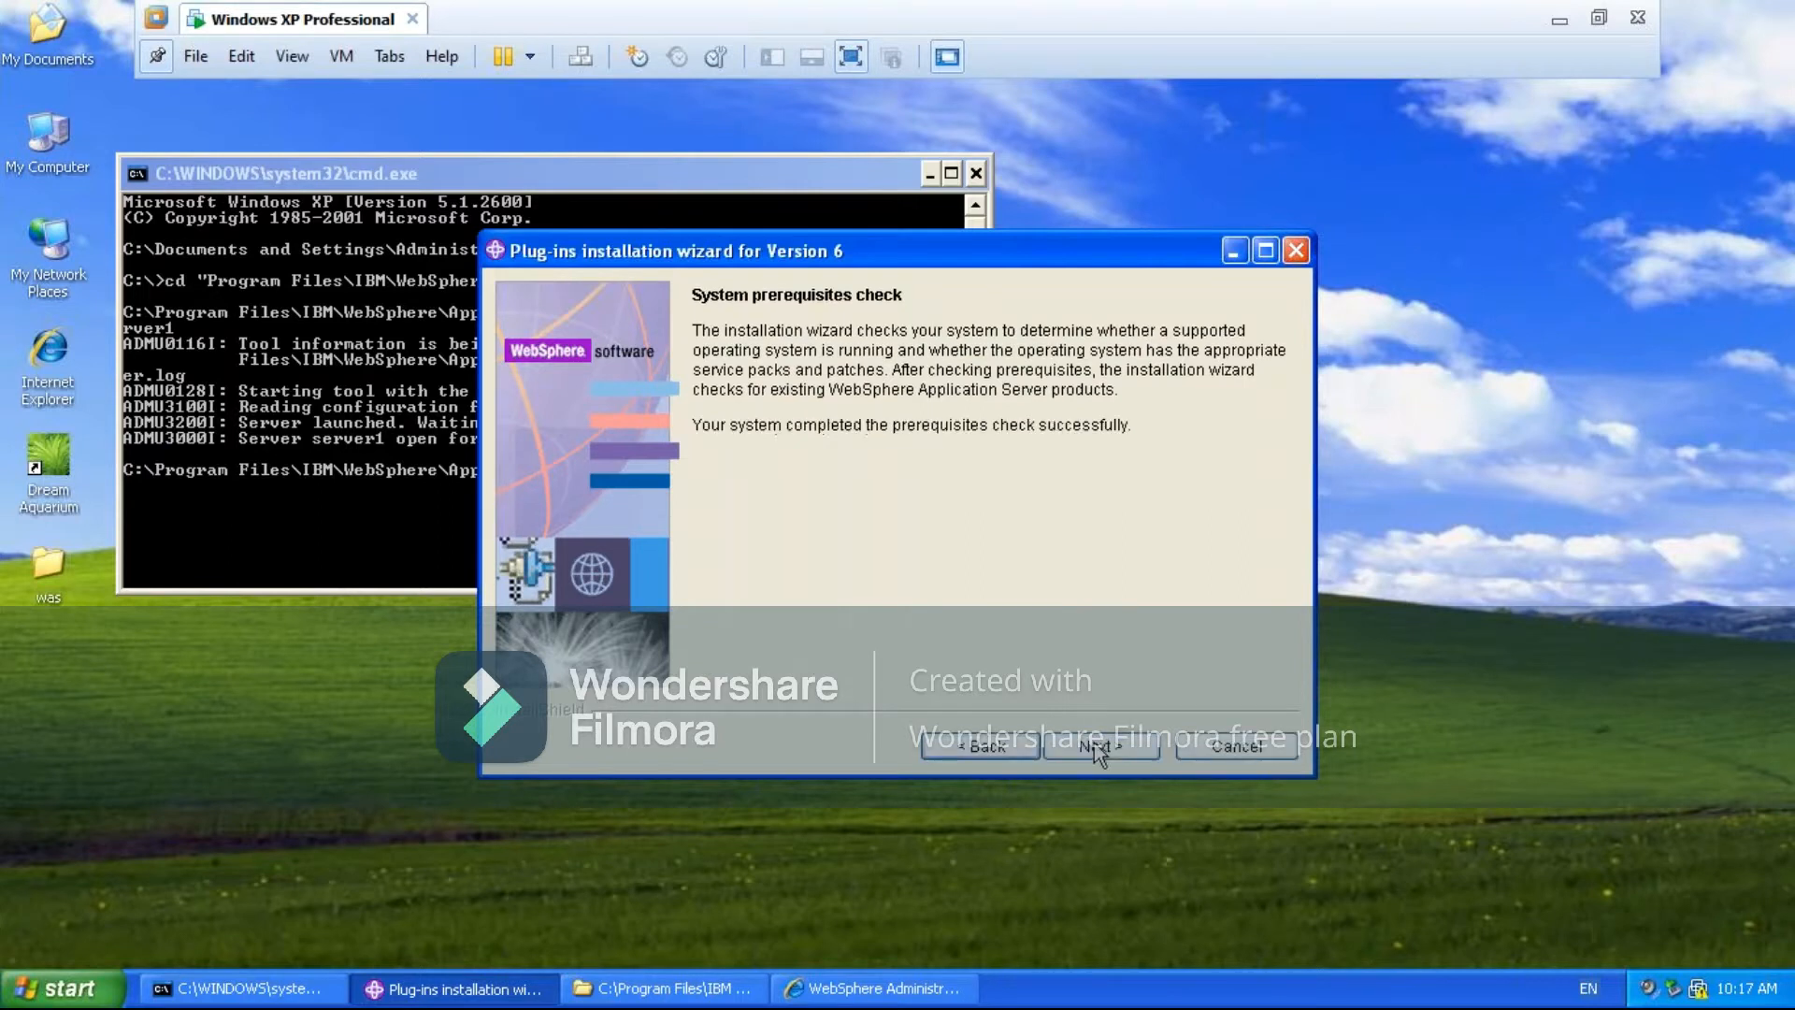
pyautogui.click(1104, 748)
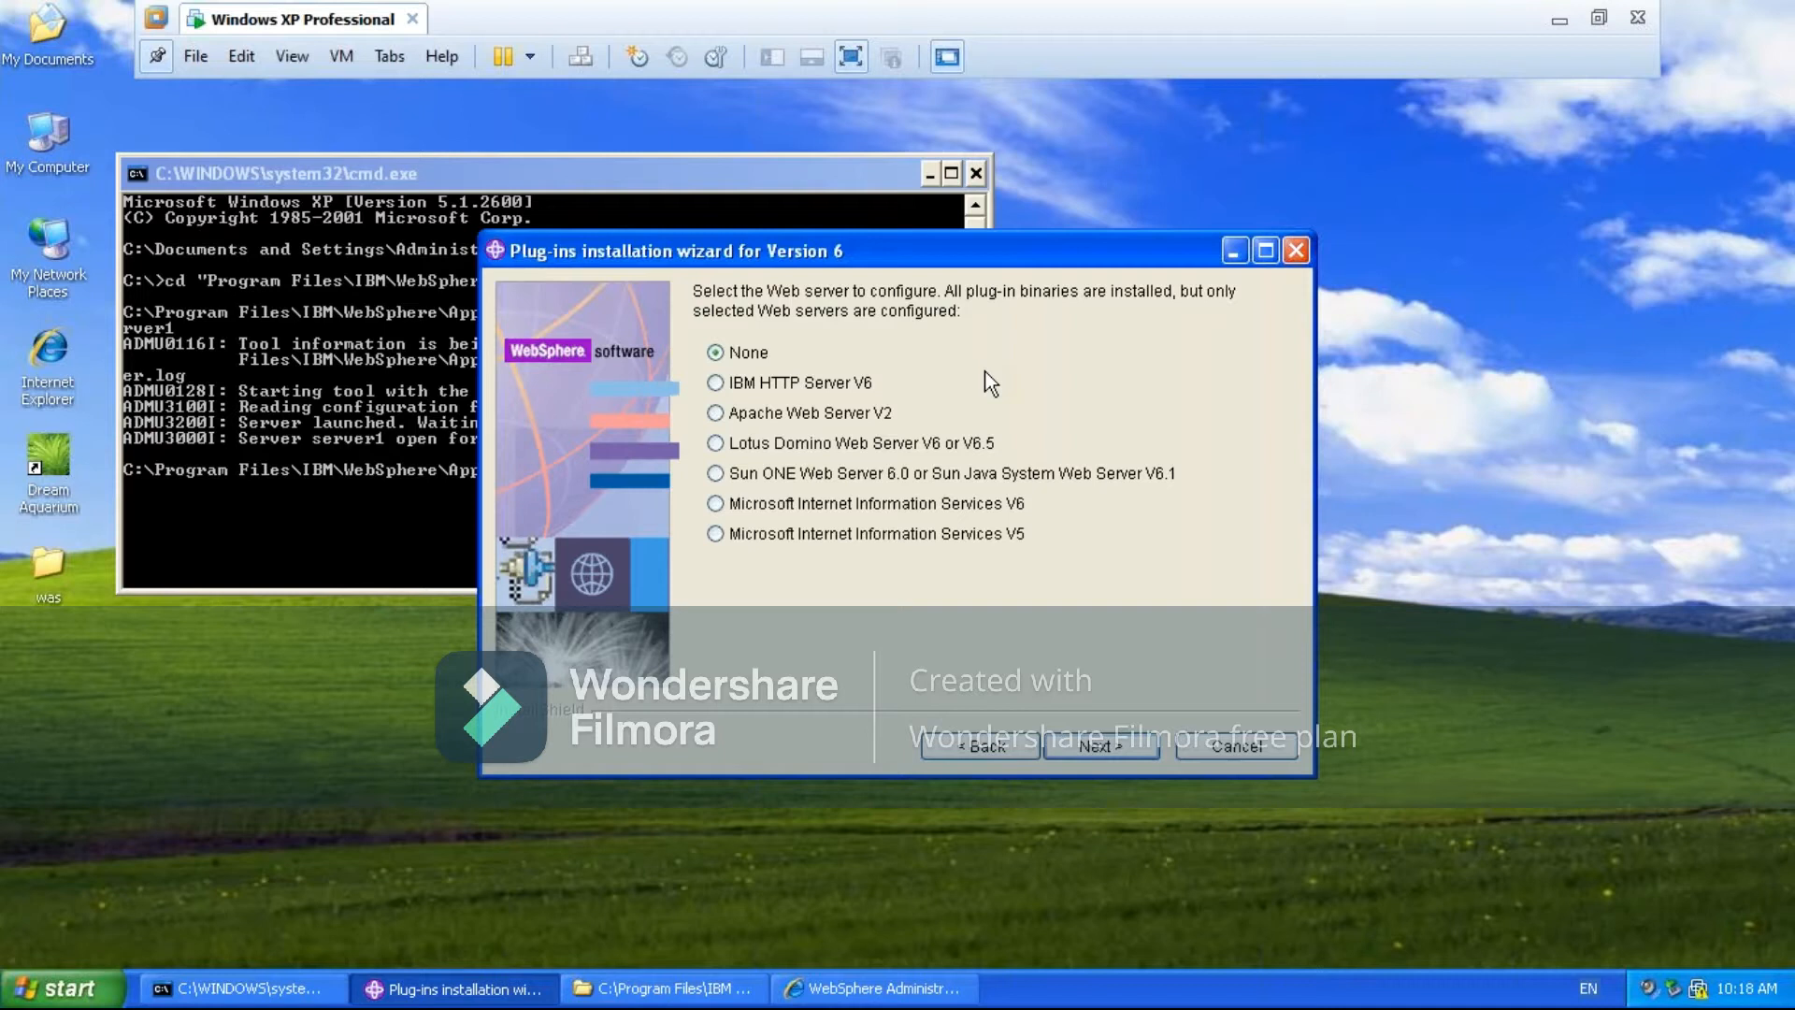
# - Select IBM HTTP Server V6 as the web server to configure, with the WebSphere Application Server machine (local) scenario
pyautogui.click(753, 387)
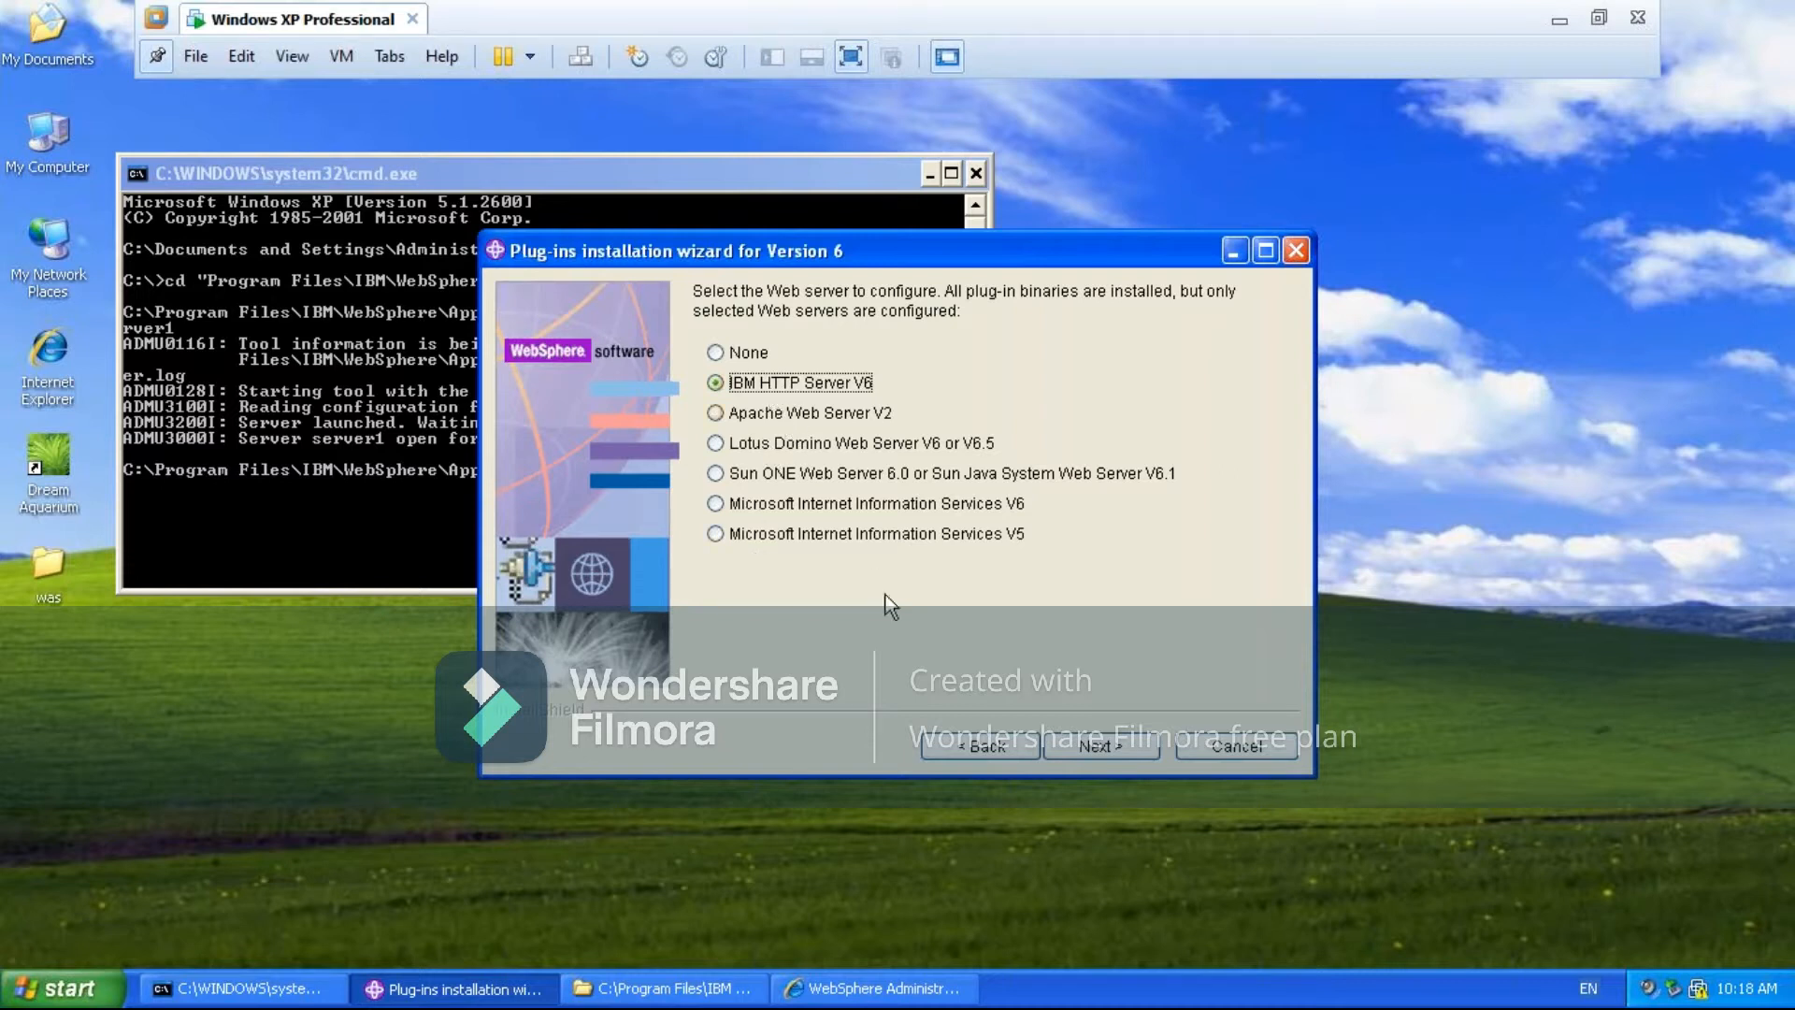
pyautogui.click(1103, 745)
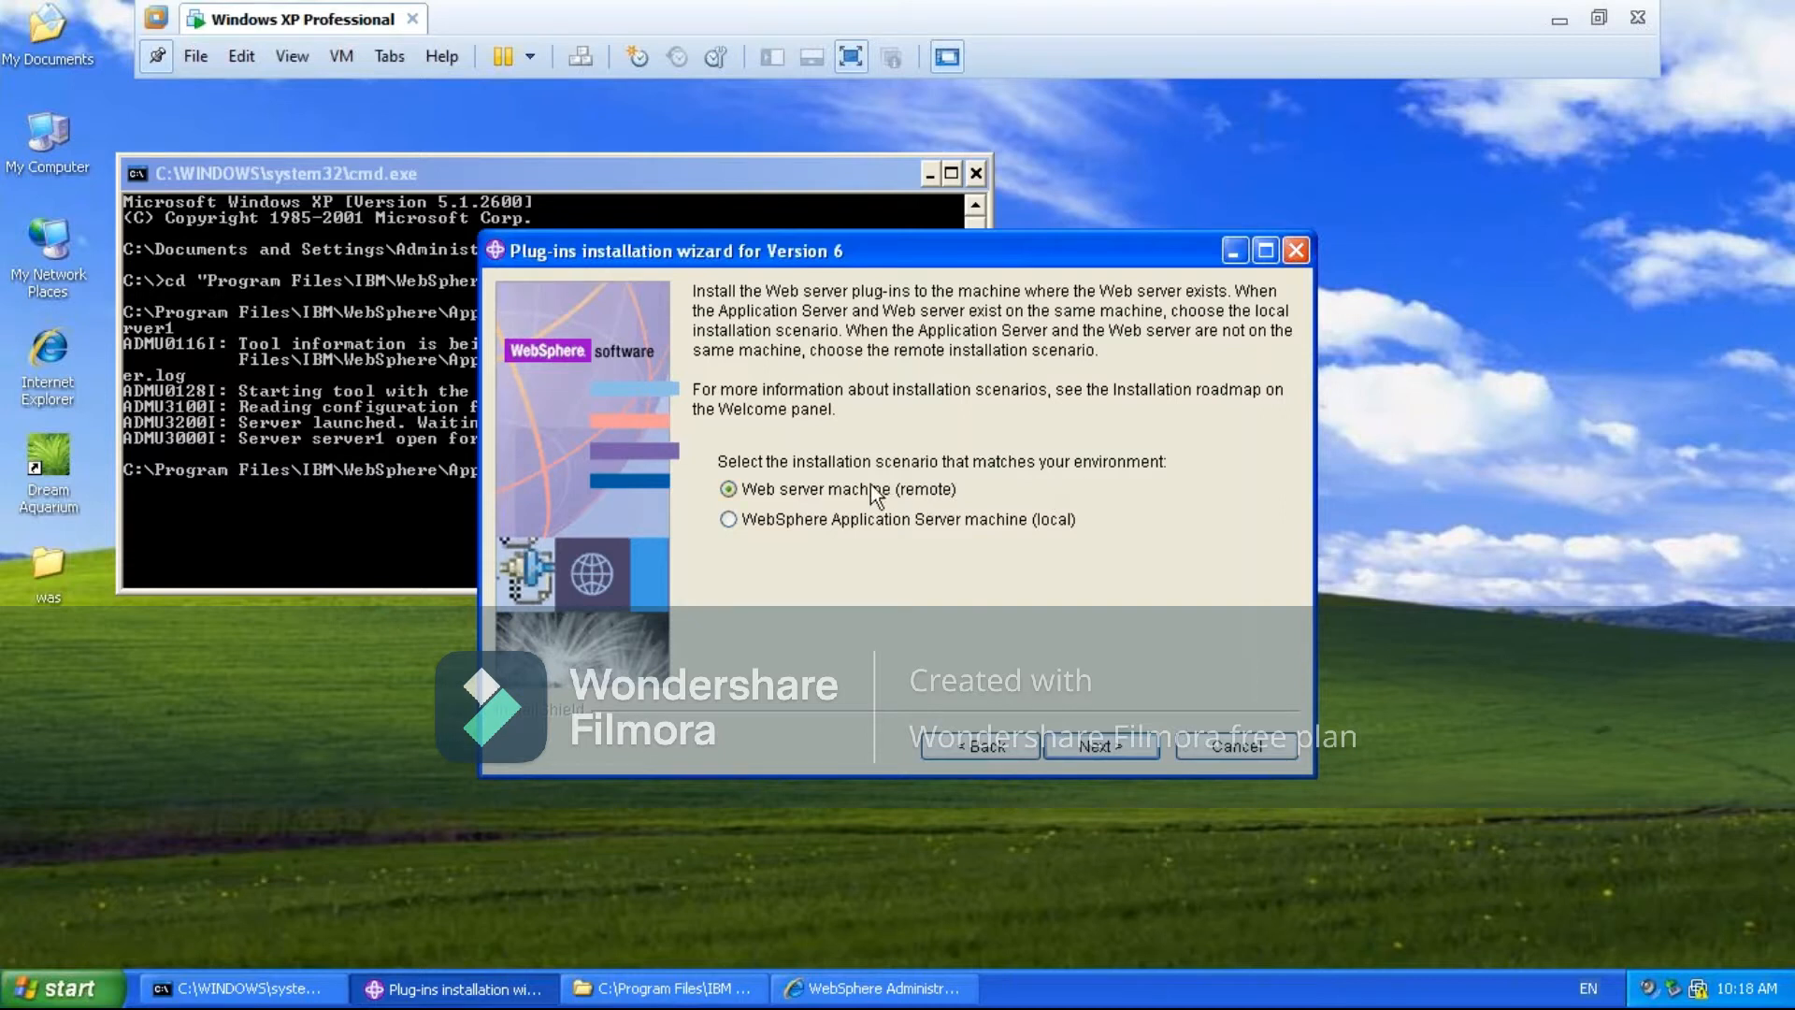
pyautogui.click(794, 521)
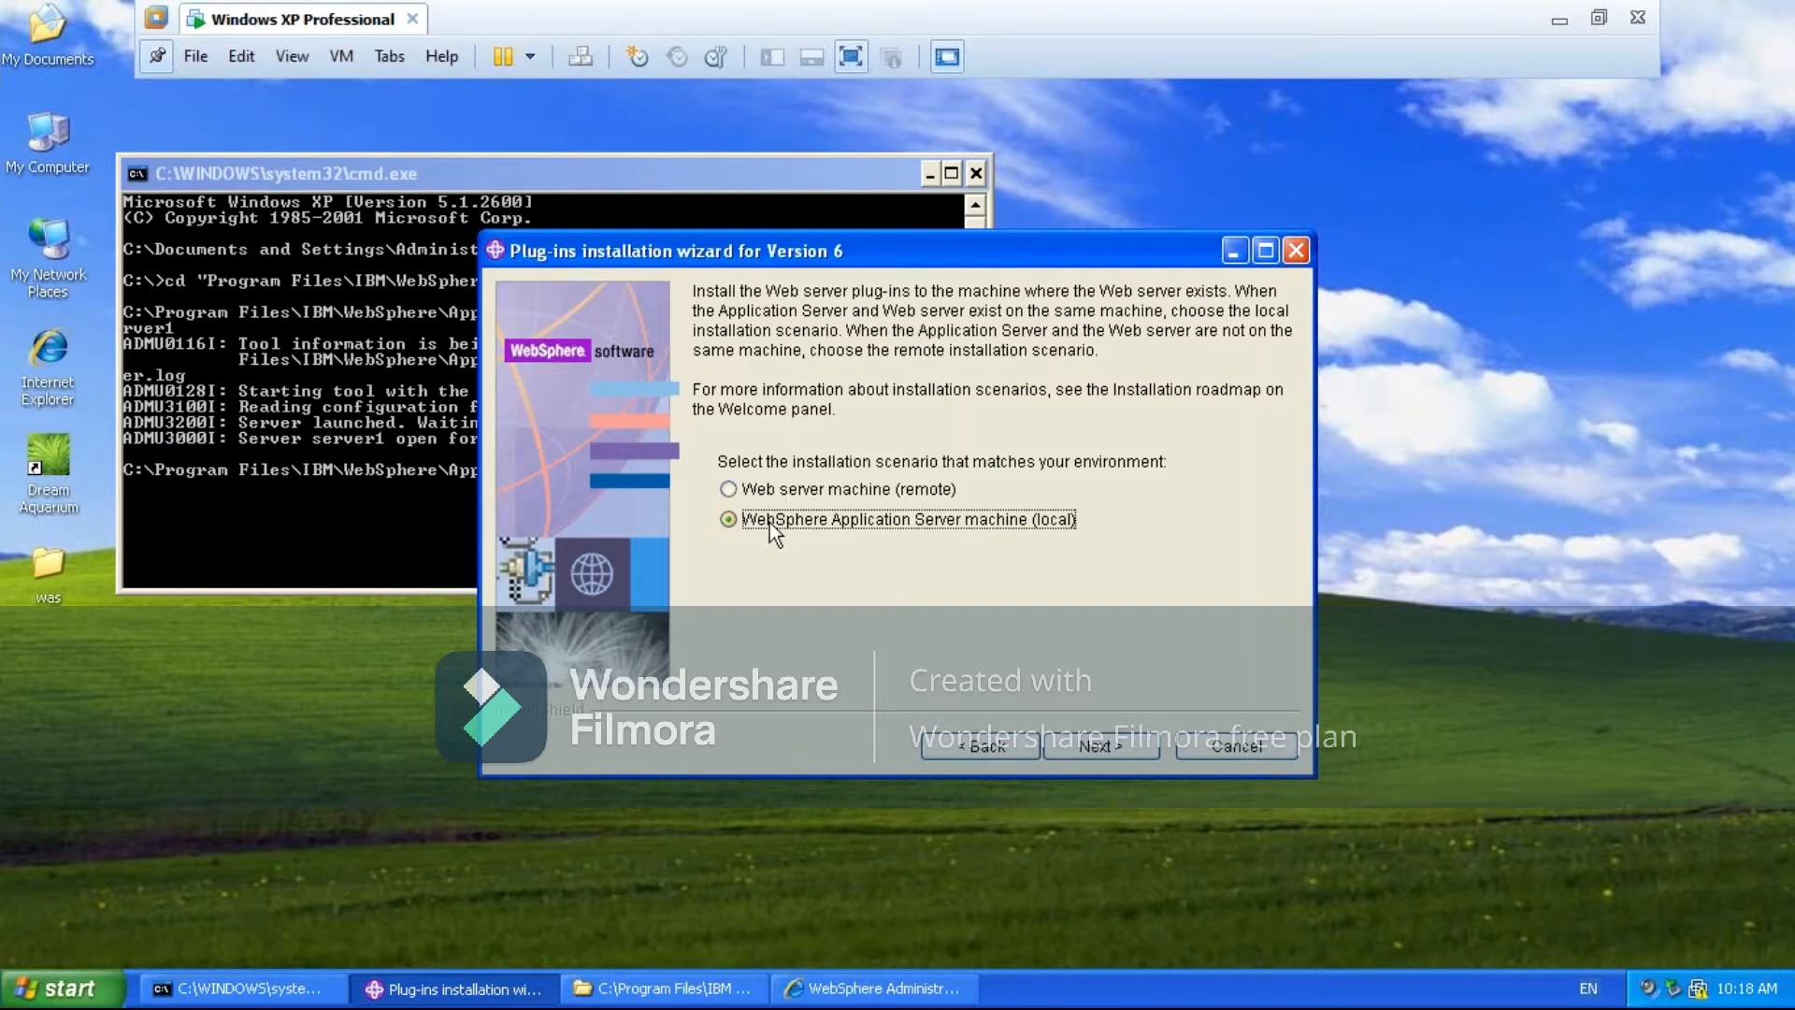
pyautogui.click(1085, 748)
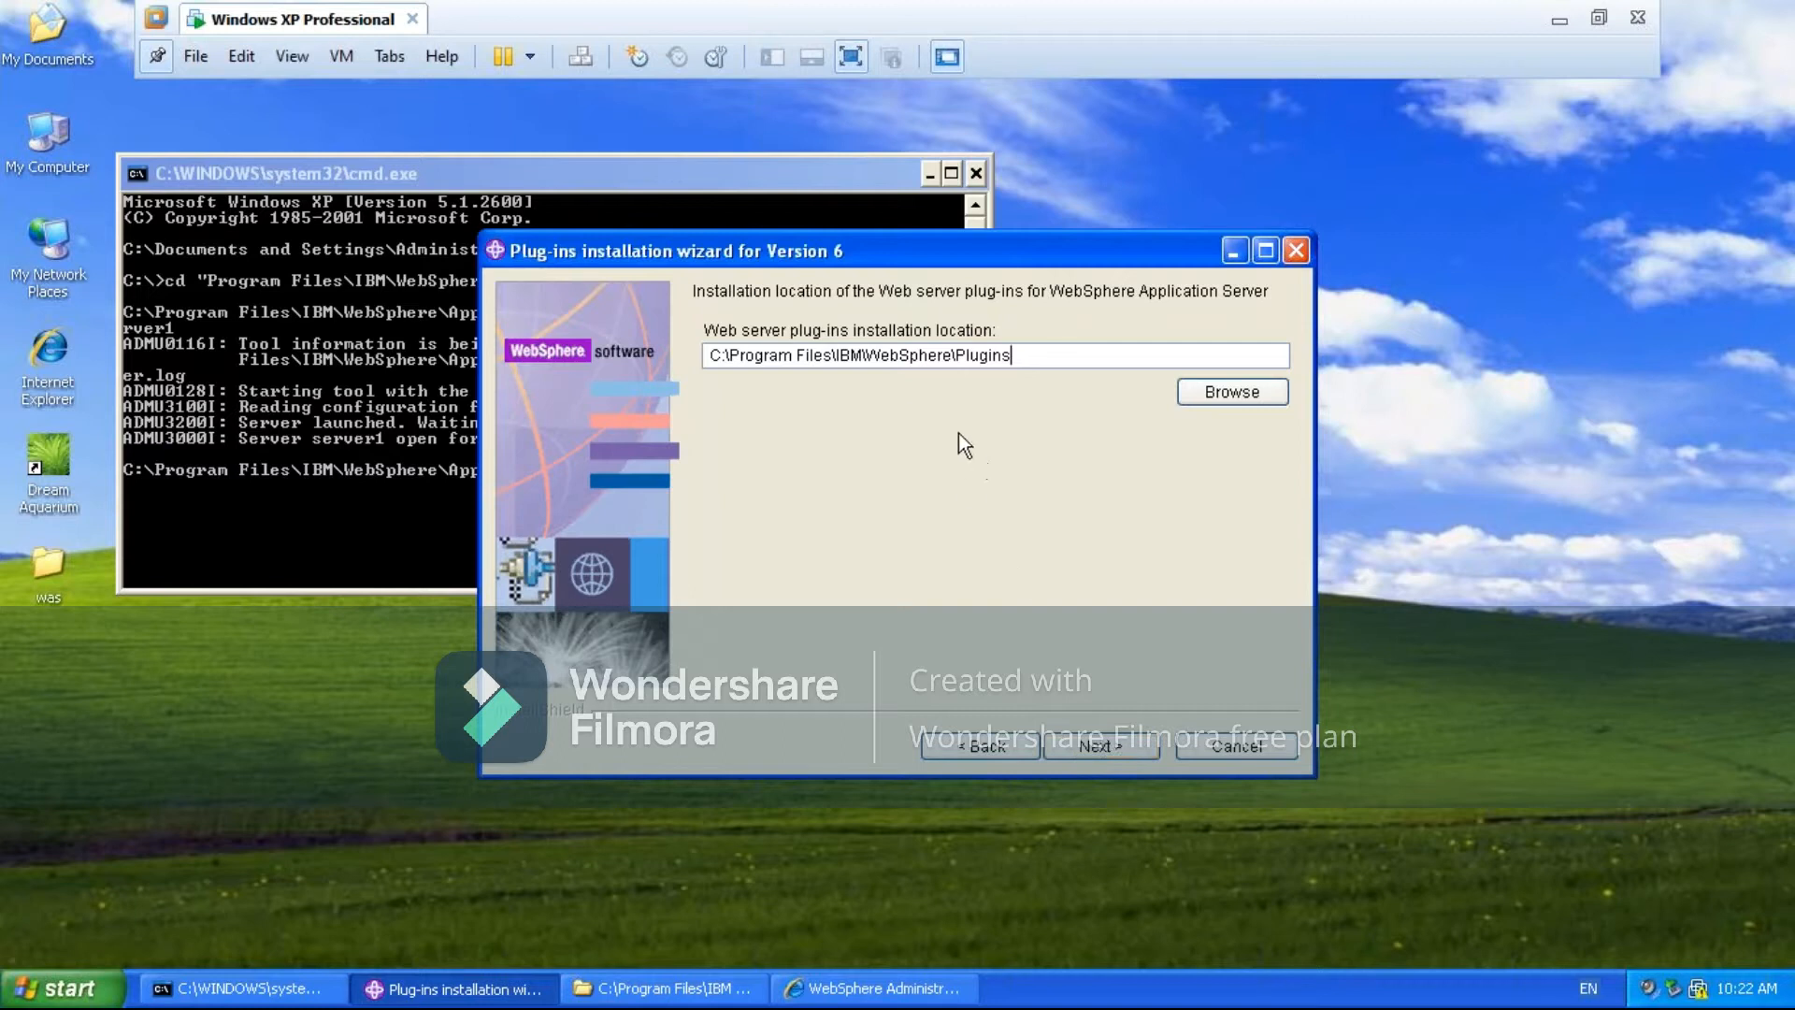
# - Accept C:\Program Files\IBM\WebSphere\Plugins as the plug-ins location and C:\Program Files\IBM\WebSphere\AppServer as the Application Server location
pyautogui.click(1091, 749)
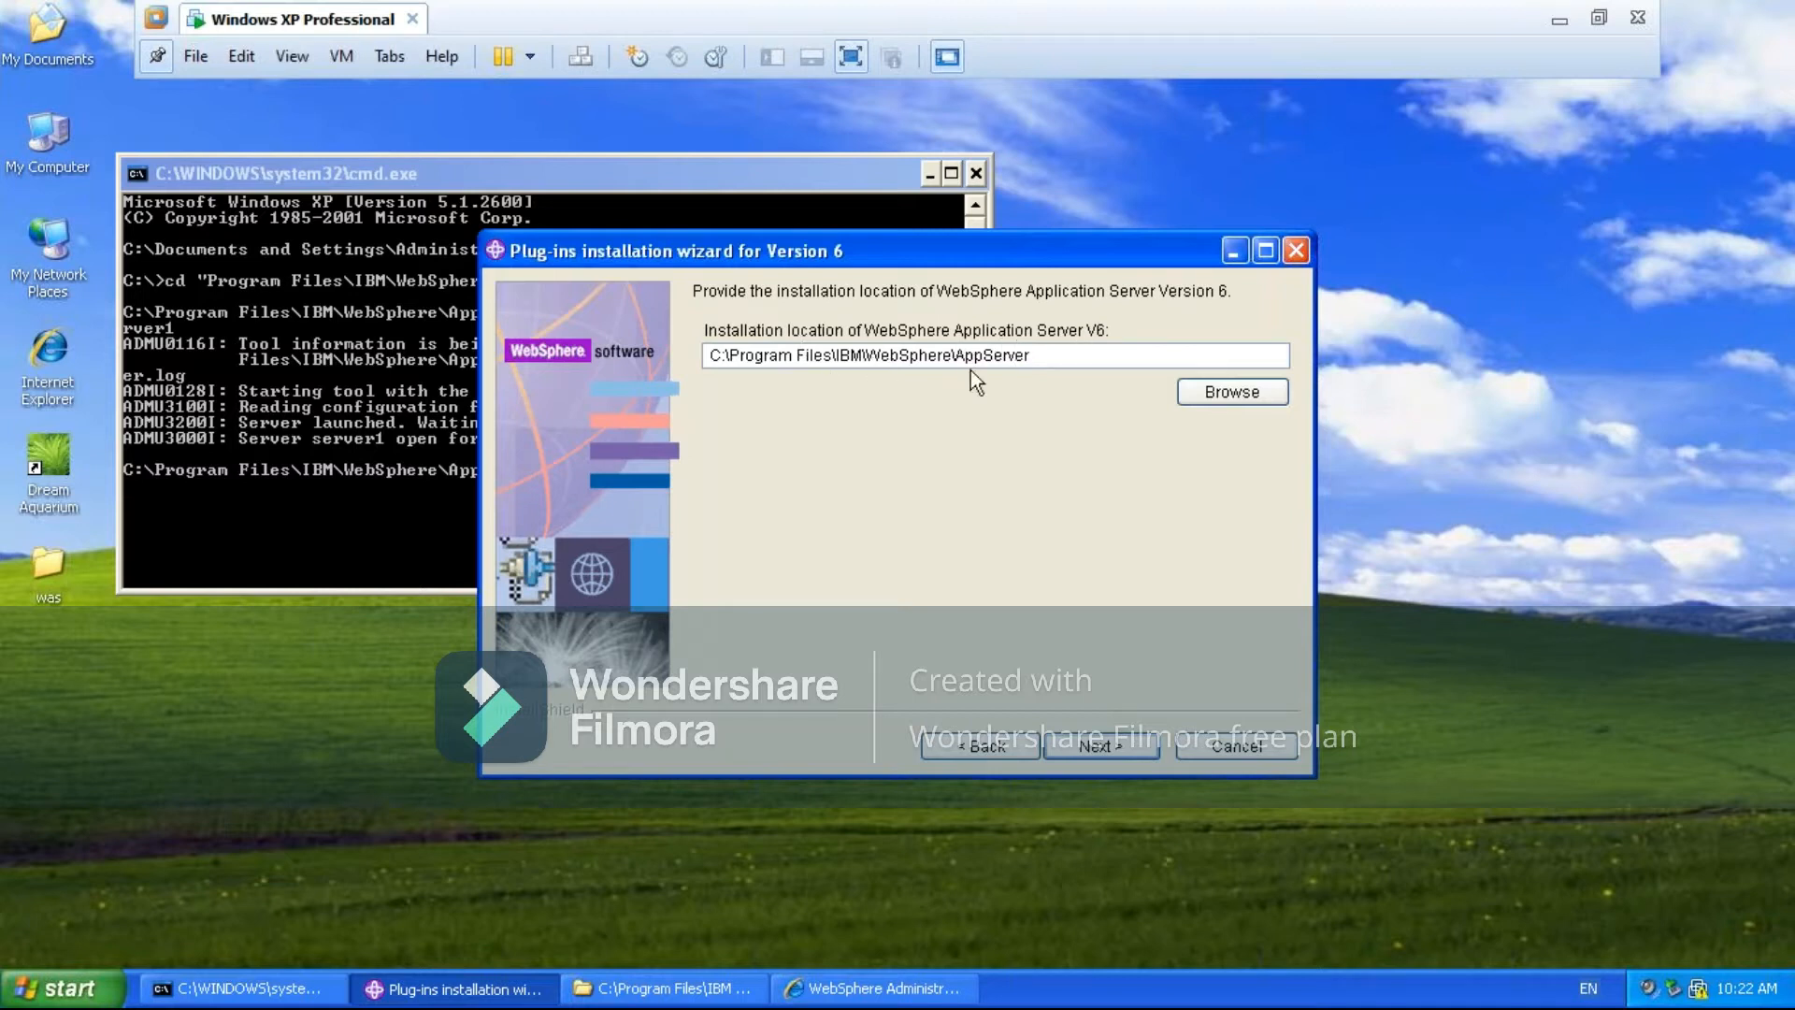
pyautogui.click(1039, 353)
pyautogui.click(1102, 748)
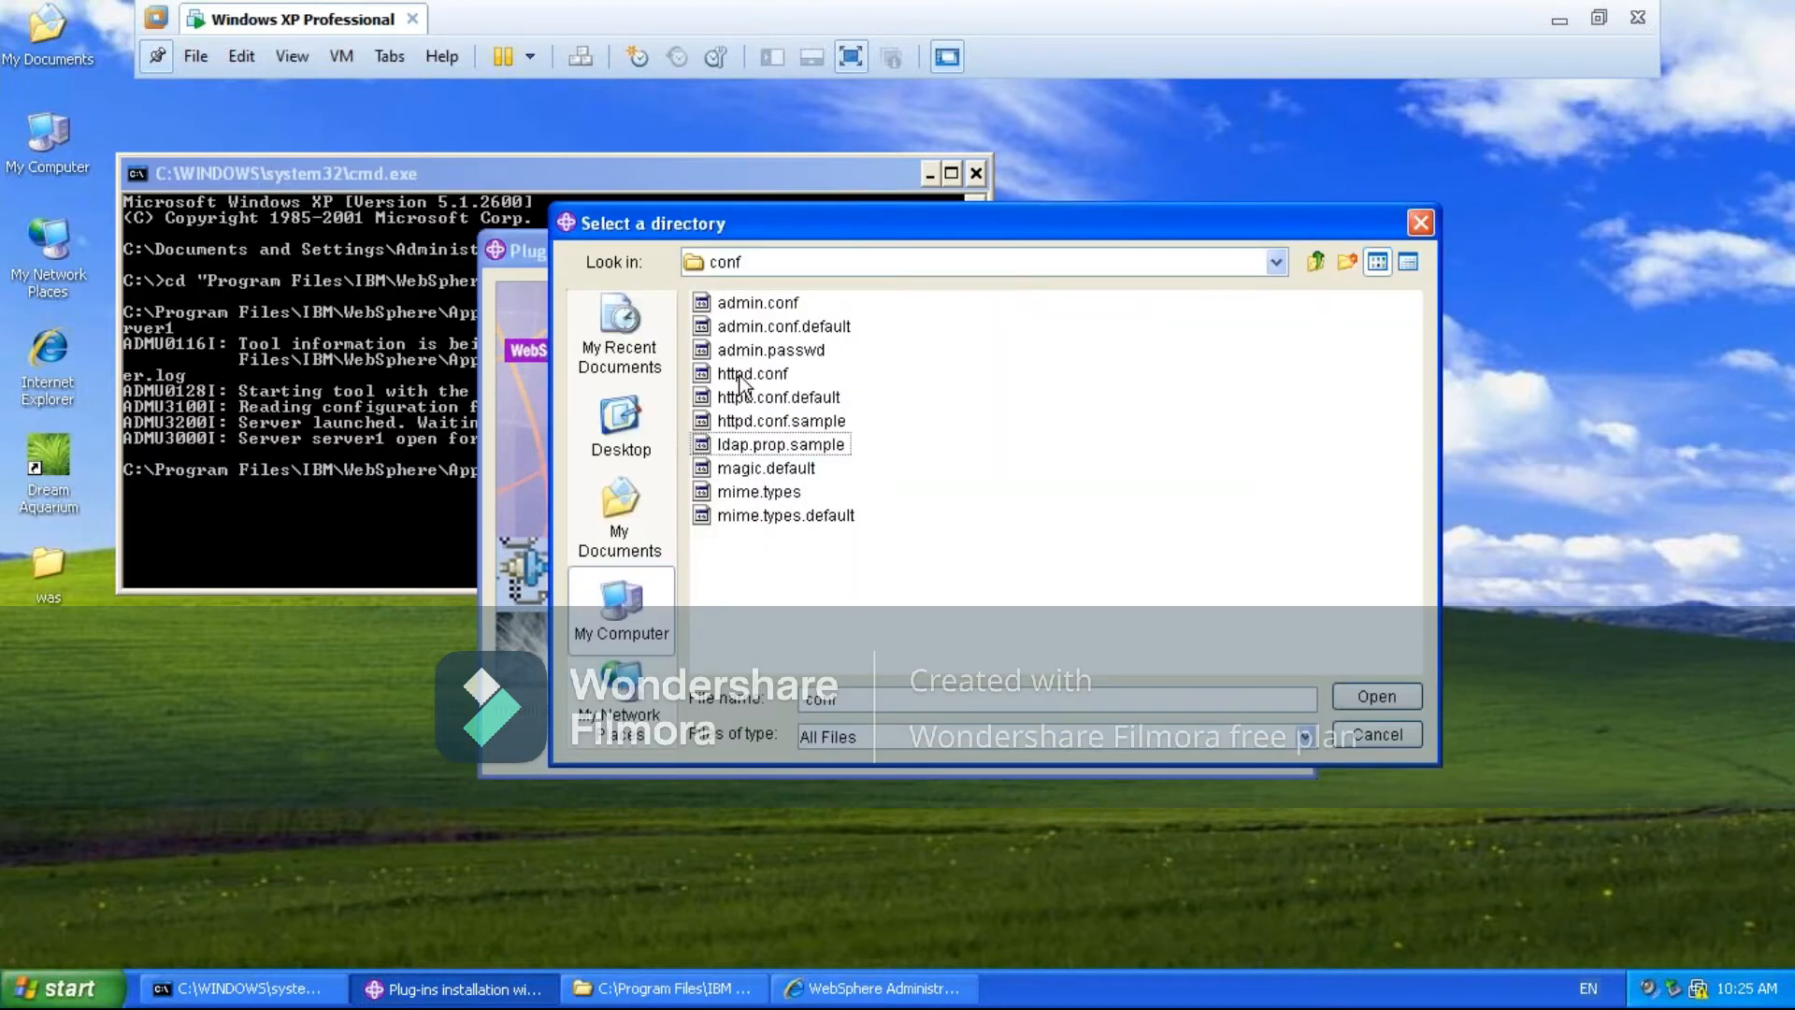
# - Choose httpd.conf from the IBM HTTP Server conf folder as the configuration file and keep web server port 80
pyautogui.click(747, 374)
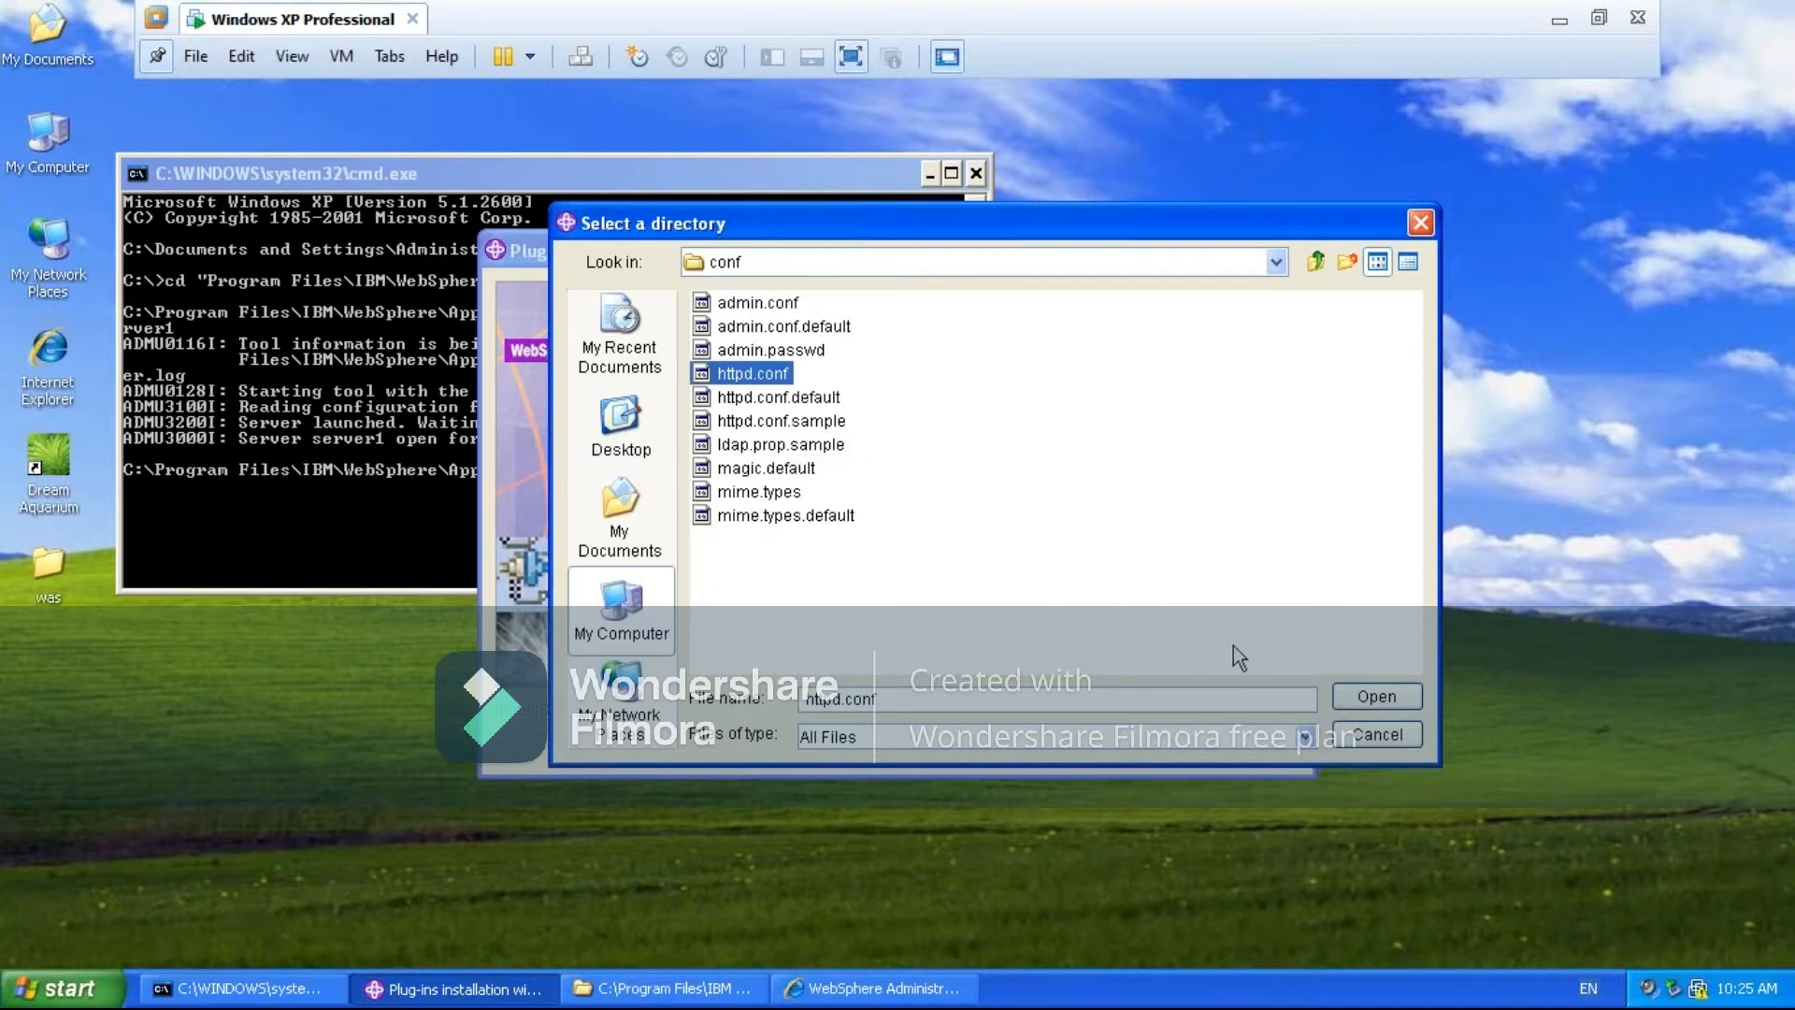
pyautogui.click(1376, 696)
pyautogui.click(1086, 374)
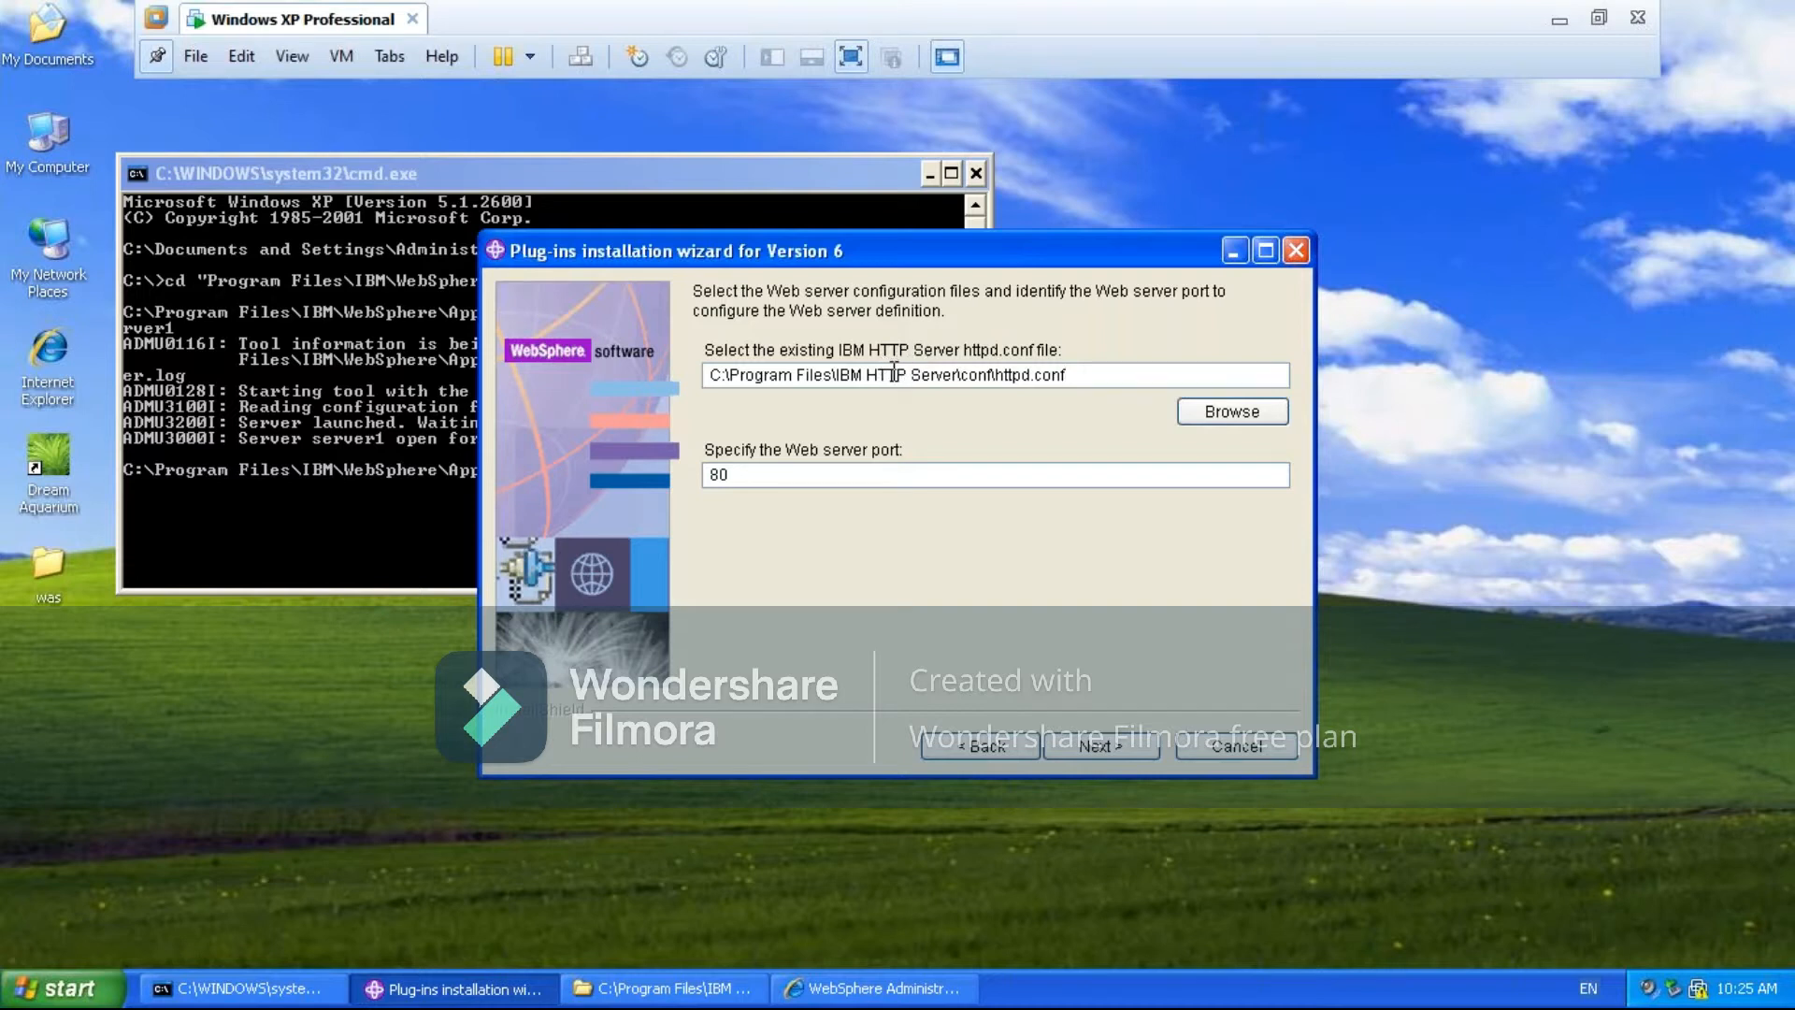
pyautogui.click(751, 476)
pyautogui.click(1101, 749)
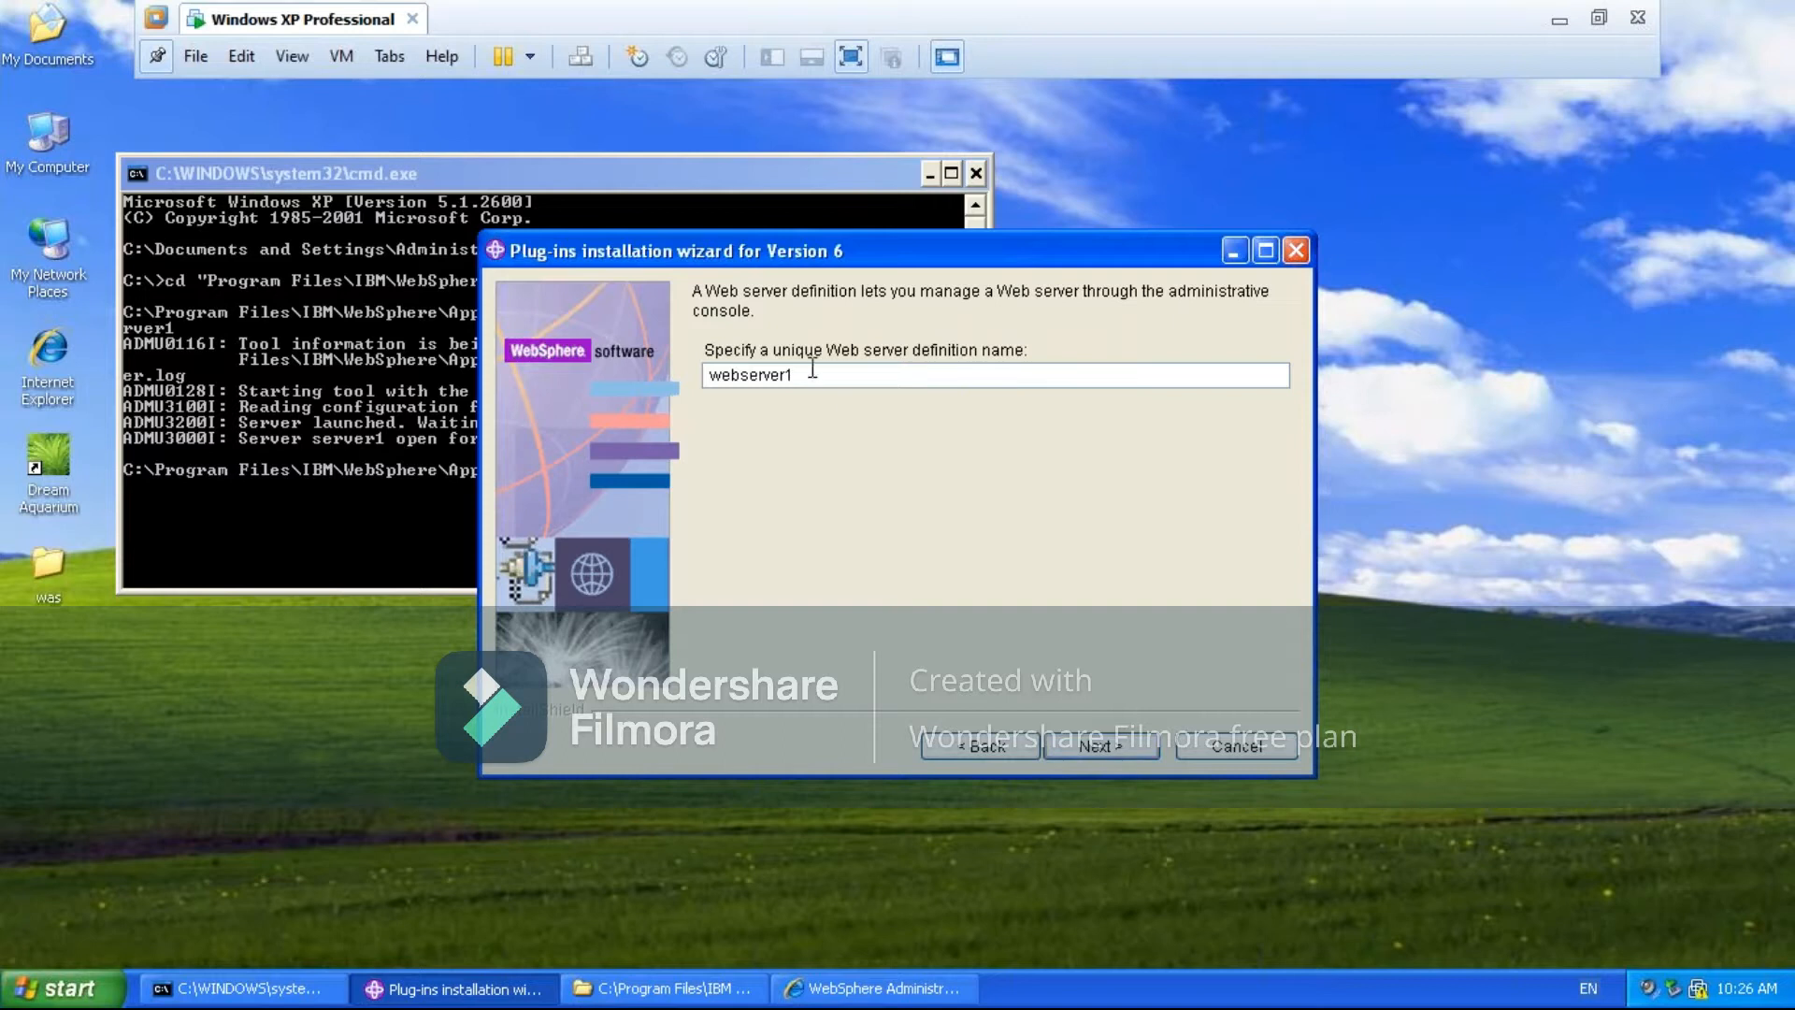
# - Set the web server definition name to WSASNode1 and continue to the plug-in configuration file page
pyautogui.press('BackSpace')
pyautogui.press('BackSpace')
pyautogui.press('BackSpace')
pyautogui.press('BackSpace')
pyautogui.press('BackSpace')
pyautogui.press('BackSpace')
pyautogui.press('BackSpace')
pyautogui.press('BackSpace')
pyautogui.press('BackSpace')
pyautogui.press('BackSpace')
pyautogui.write('WSASNode')
pyautogui.click(1101, 747)
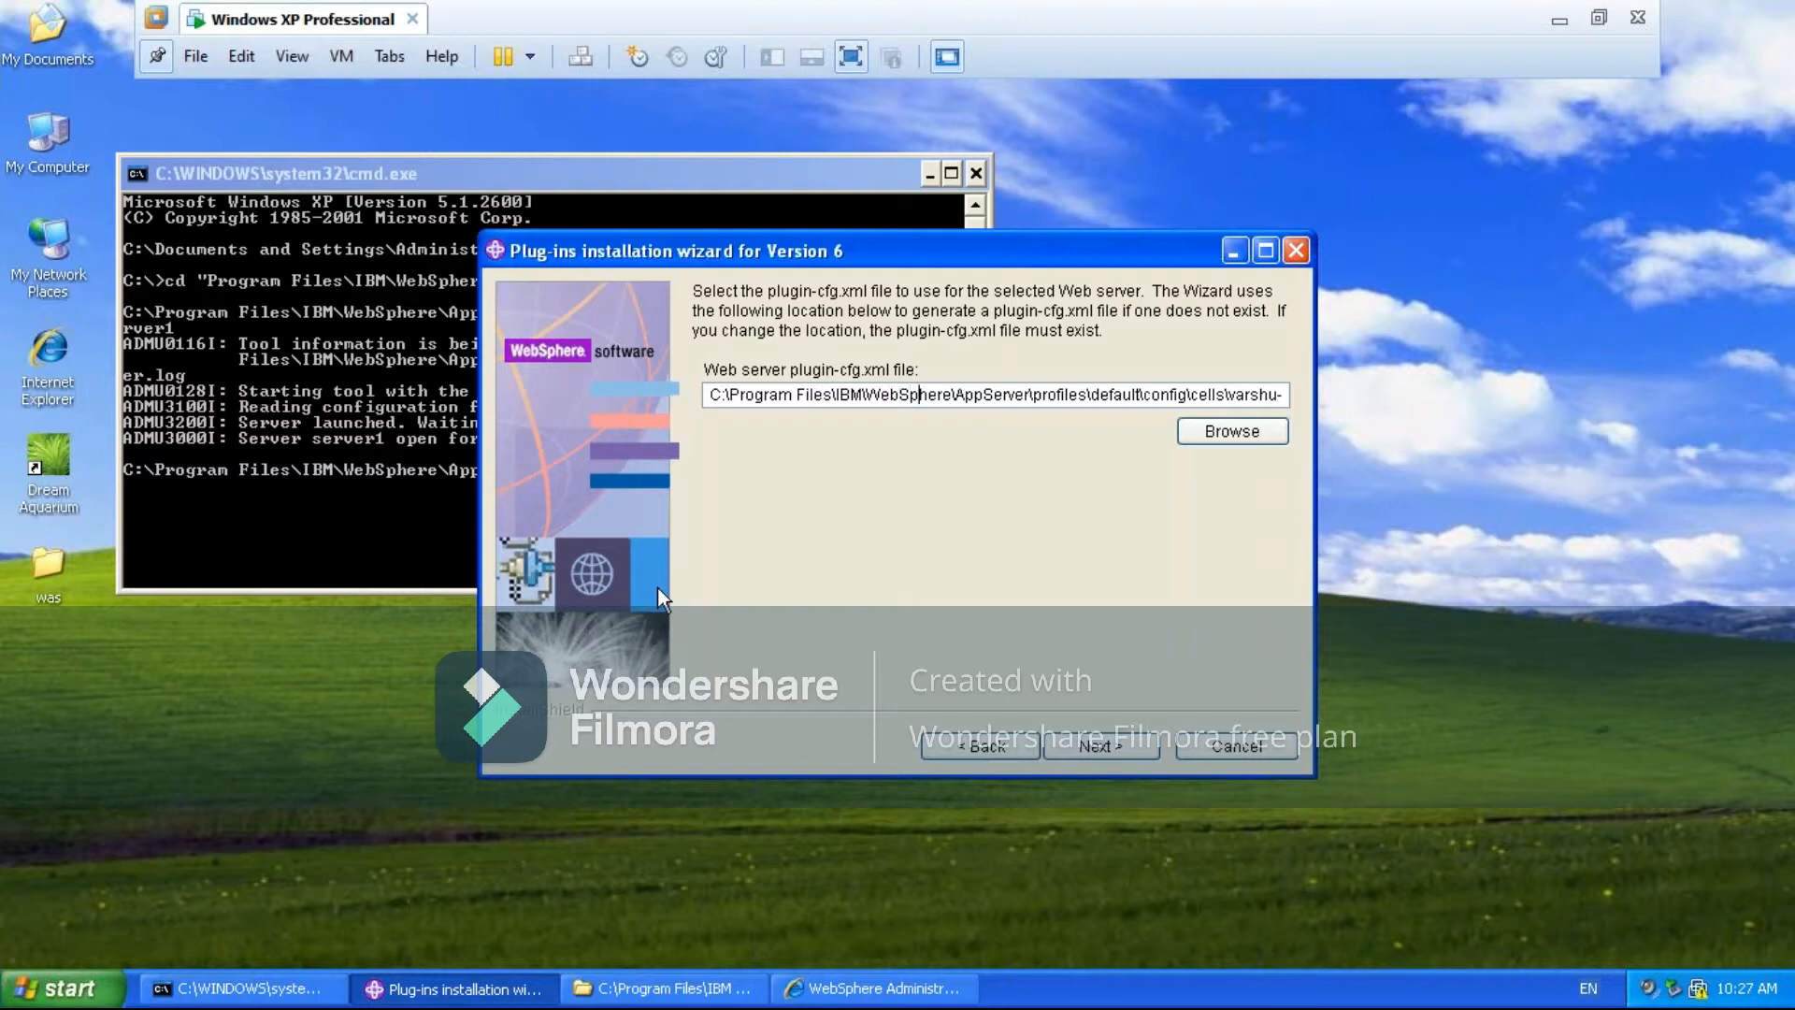
# - Read through the full path of the web server's plugin-cfg.xml file to its end
pyautogui.press('Right')
pyautogui.press('Right')
pyautogui.press('Right')
pyautogui.press('Right')
pyautogui.press('Right')
pyautogui.press('Right')
pyautogui.press('Right')
pyautogui.press('Right')
pyautogui.press('Right')
pyautogui.press('Right')
pyautogui.press('Right')
pyautogui.press('Right')
pyautogui.press('Right')
pyautogui.press('Right')
pyautogui.press('Right')
pyautogui.press('Right')
pyautogui.press('Right')
pyautogui.press('Right')
pyautogui.press('Right')
pyautogui.press('Right')
pyautogui.press('Right')
pyautogui.press('Right')
pyautogui.press('Right')
pyautogui.press('Right')
pyautogui.press('Right')
pyautogui.press('Right')
pyautogui.press('Right')
pyautogui.press('Right')
pyautogui.press('Right')
pyautogui.press('Right')
pyautogui.press('Right')
pyautogui.press('Right')
pyautogui.press('Right')
pyautogui.press('Right')
pyautogui.press('Right')
pyautogui.press('Right')
pyautogui.press('Right')
pyautogui.press('Right')
pyautogui.press('Right')
pyautogui.press('Right')
pyautogui.press('Right')
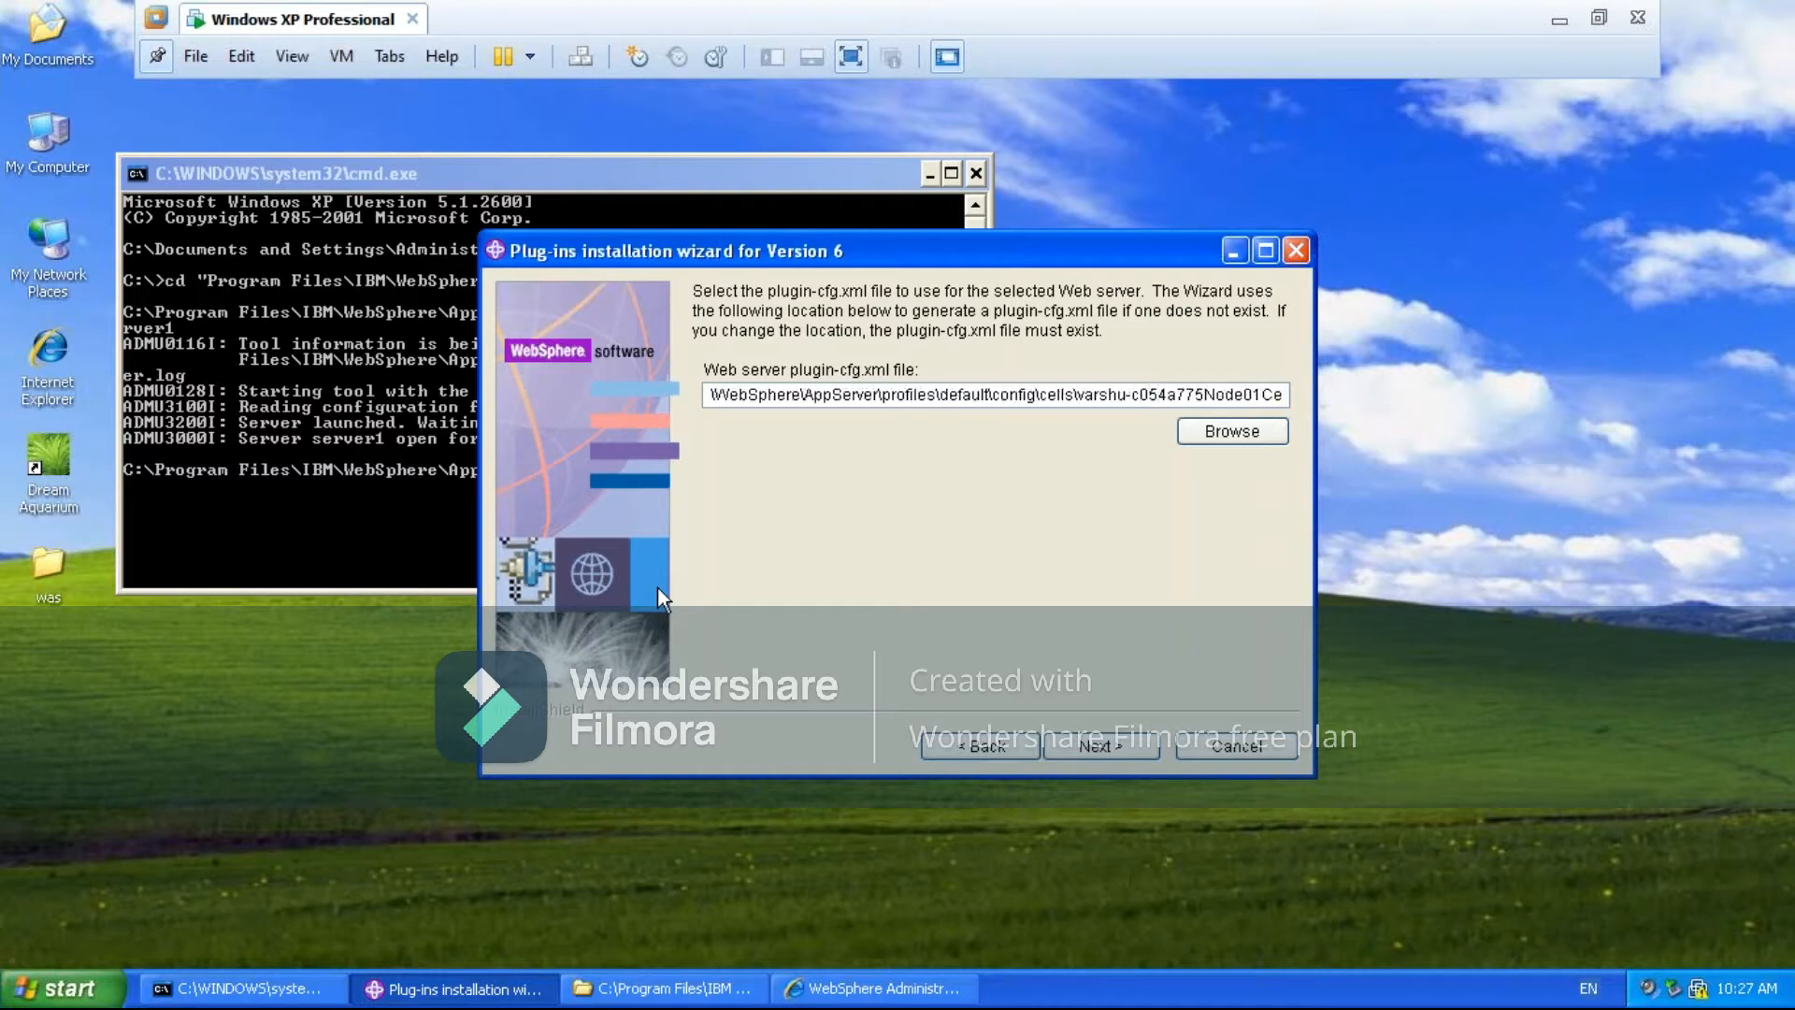
pyautogui.press('Right')
pyautogui.press('Right')
pyautogui.press('Right')
pyautogui.press('Right')
pyautogui.press('Right')
pyautogui.press('Right')
pyautogui.press('Right')
pyautogui.press('Right')
pyautogui.press('Right')
pyautogui.press('Right')
pyautogui.press('Right')
pyautogui.press('Right')
pyautogui.press('Right')
pyautogui.press('Right')
pyautogui.press('Right')
pyautogui.press('Right')
pyautogui.press('Right')
pyautogui.press('Right')
pyautogui.press('Right')
pyautogui.press('Right')
pyautogui.press('Right')
pyautogui.press('Right')
pyautogui.press('Right')
pyautogui.press('Right')
pyautogui.press('Right')
pyautogui.press('Right')
pyautogui.press('Right')
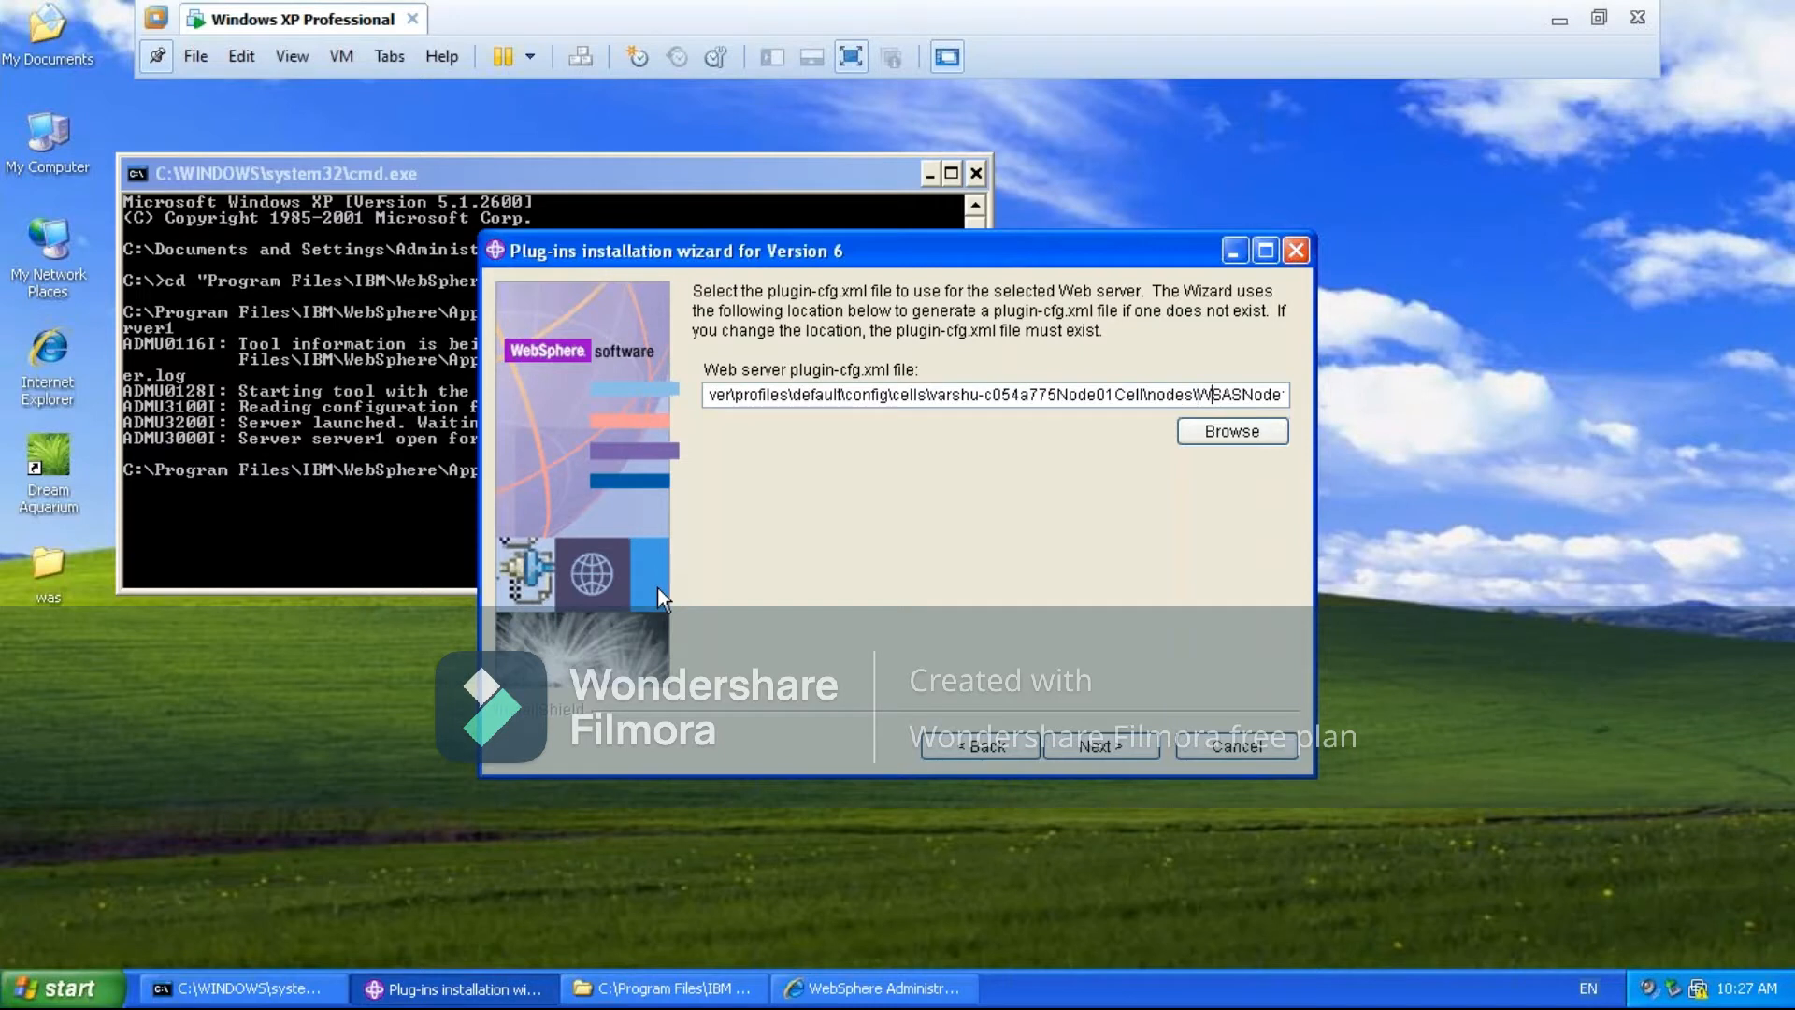
pyautogui.press('Right')
pyautogui.press('Right')
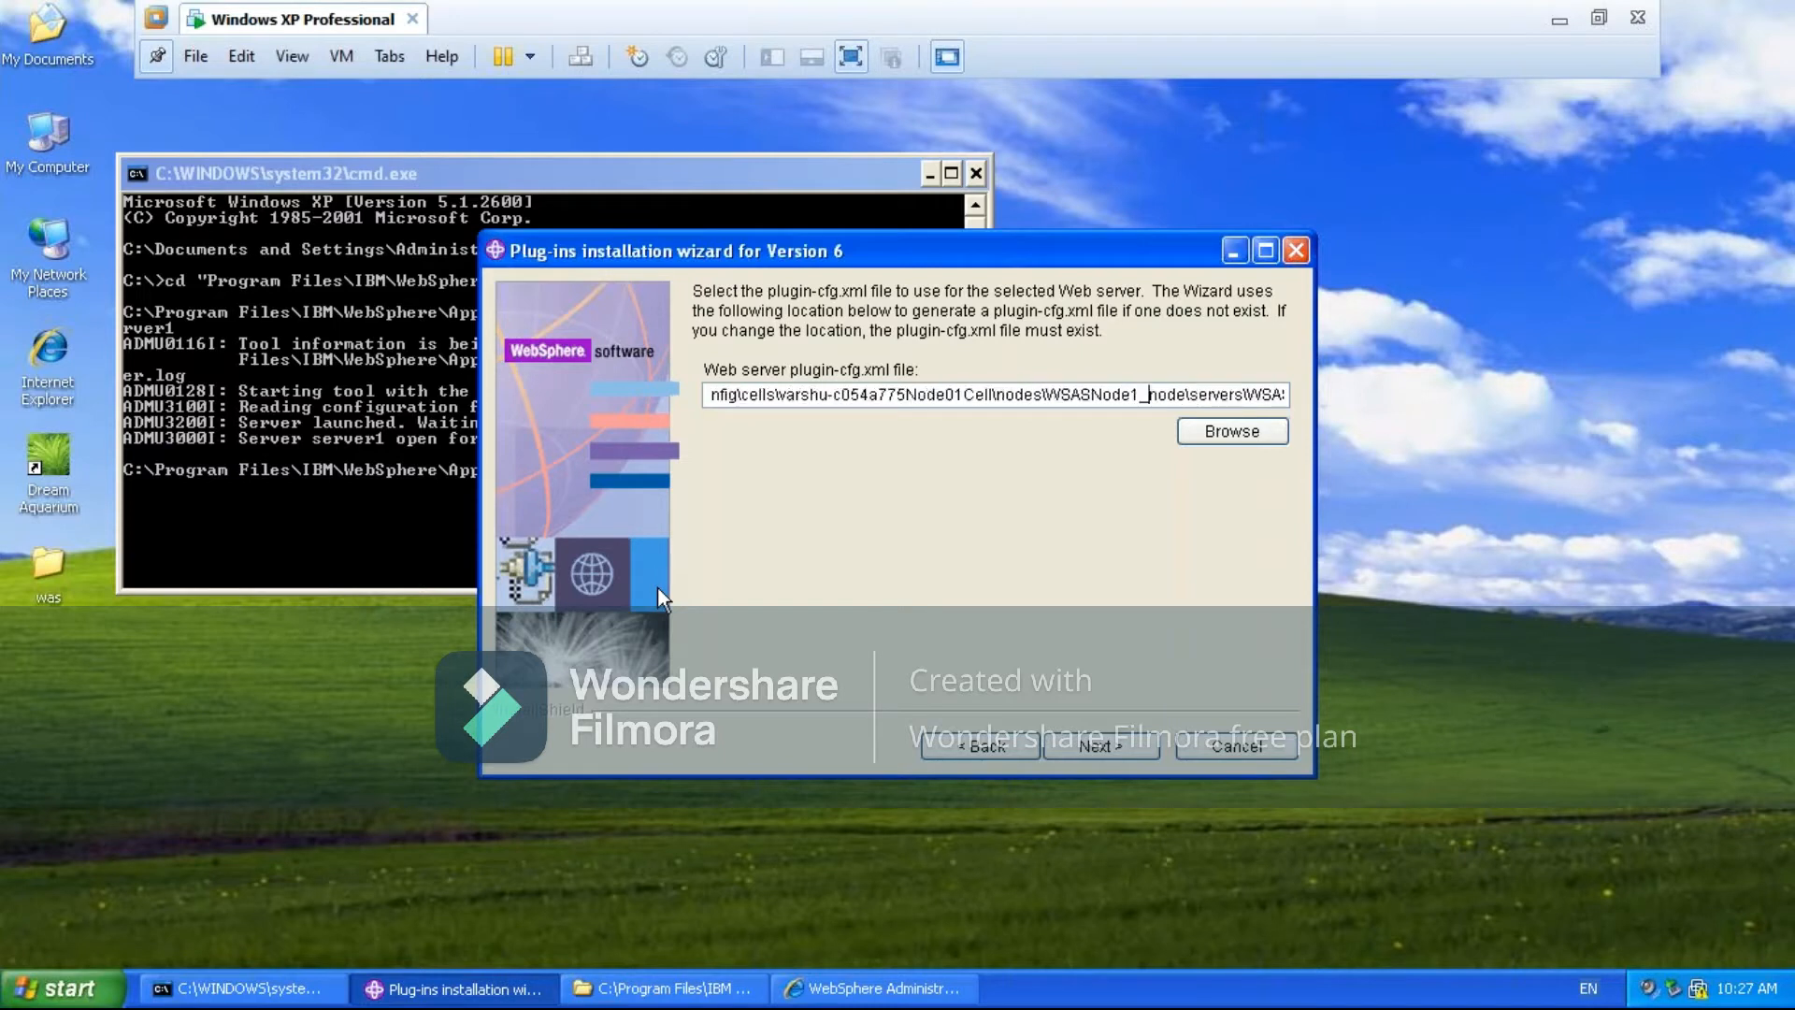
pyautogui.press('Right')
pyautogui.press('Right')
pyautogui.press('Right')
pyautogui.press('Right')
pyautogui.press('Right')
pyautogui.press('Right')
pyautogui.press('Right')
pyautogui.press('Right')
pyautogui.press('Right')
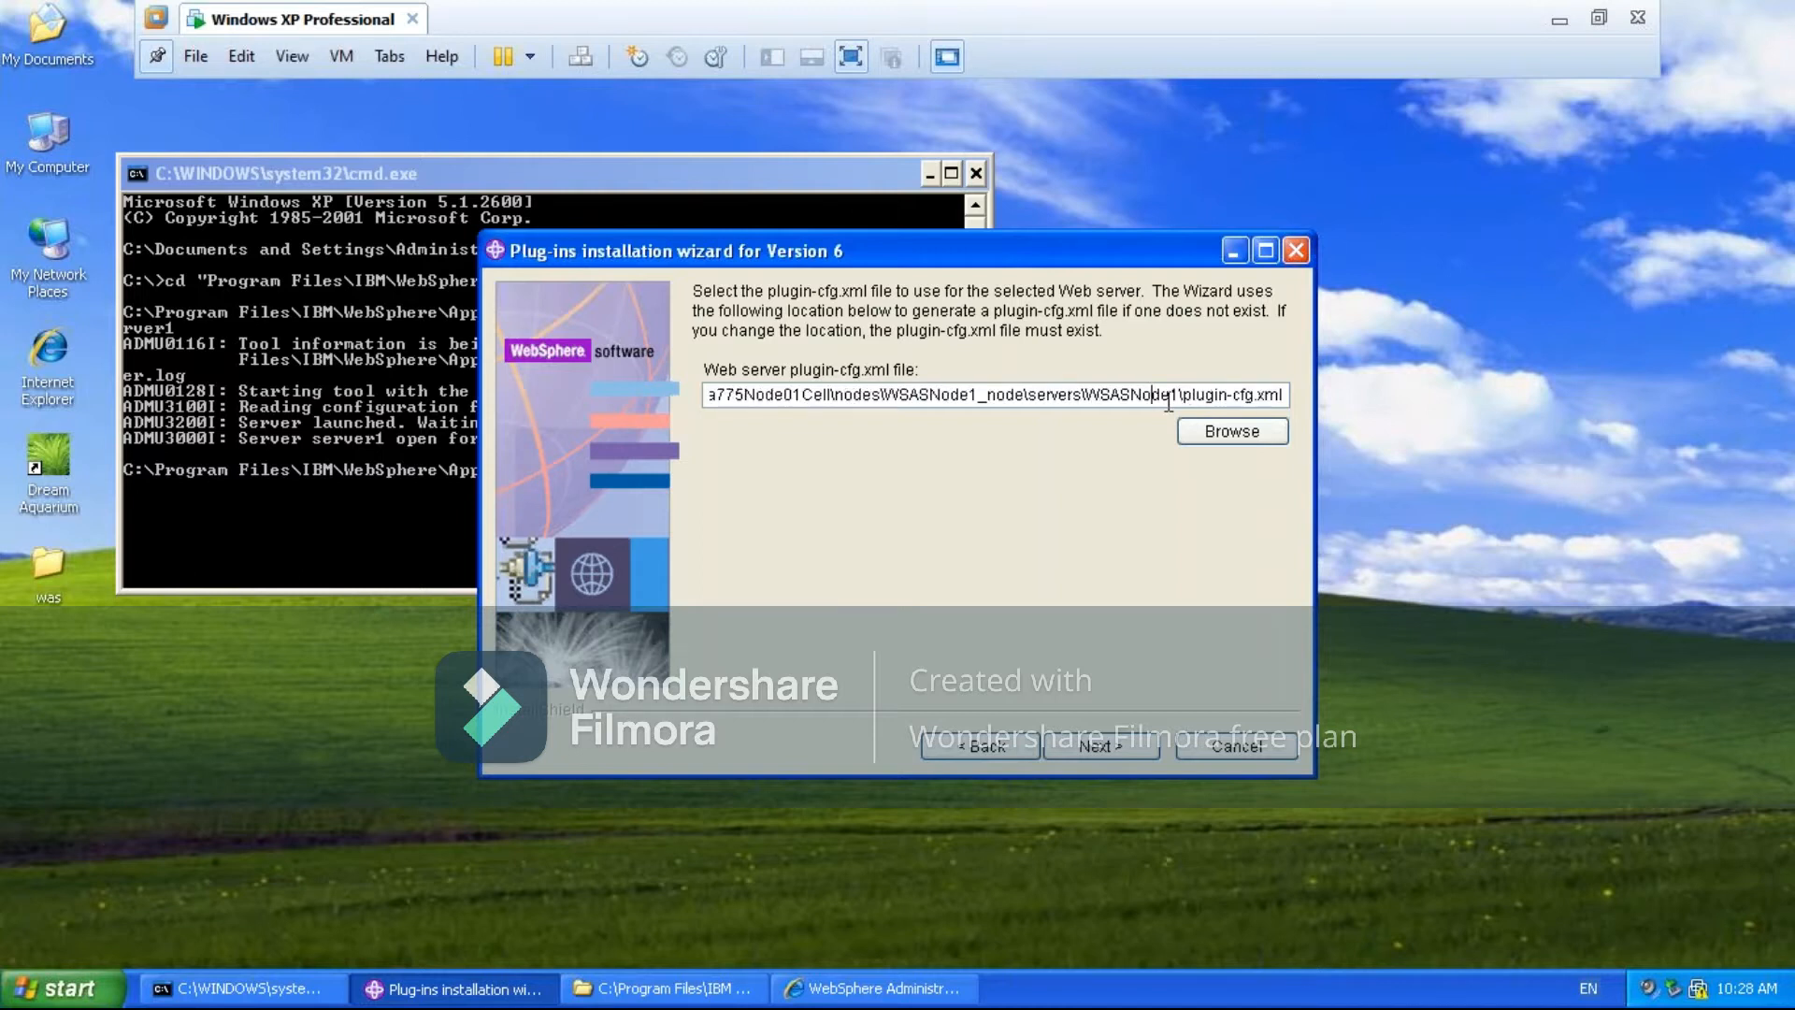
pyautogui.press('Right')
pyautogui.press('Right')
pyautogui.press('Right')
pyautogui.press('Right')
pyautogui.press('Right')
pyautogui.press('Right')
pyautogui.press('Right')
pyautogui.press('Right')
pyautogui.press('End')
# - Accept the proposed plugin-cfg.xml location and web server definition summary, and close the plug-in installation roadmap page
pyautogui.click(1085, 746)
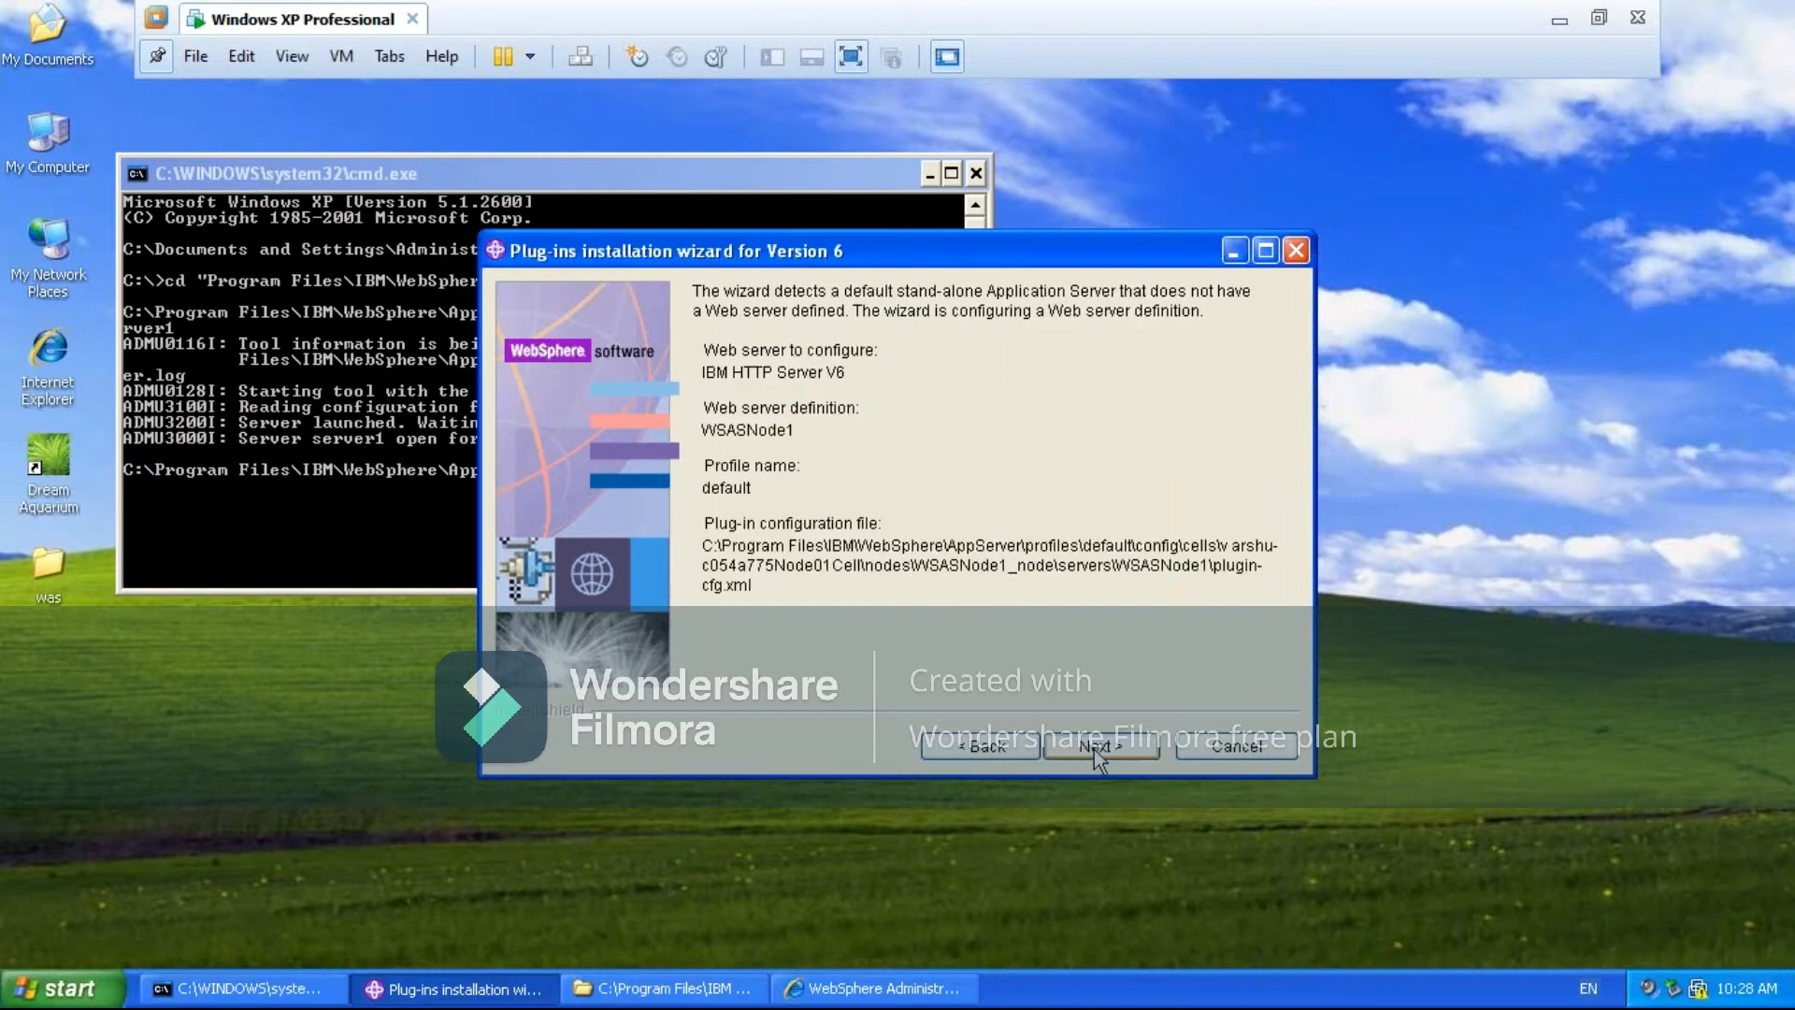
pyautogui.click(1094, 749)
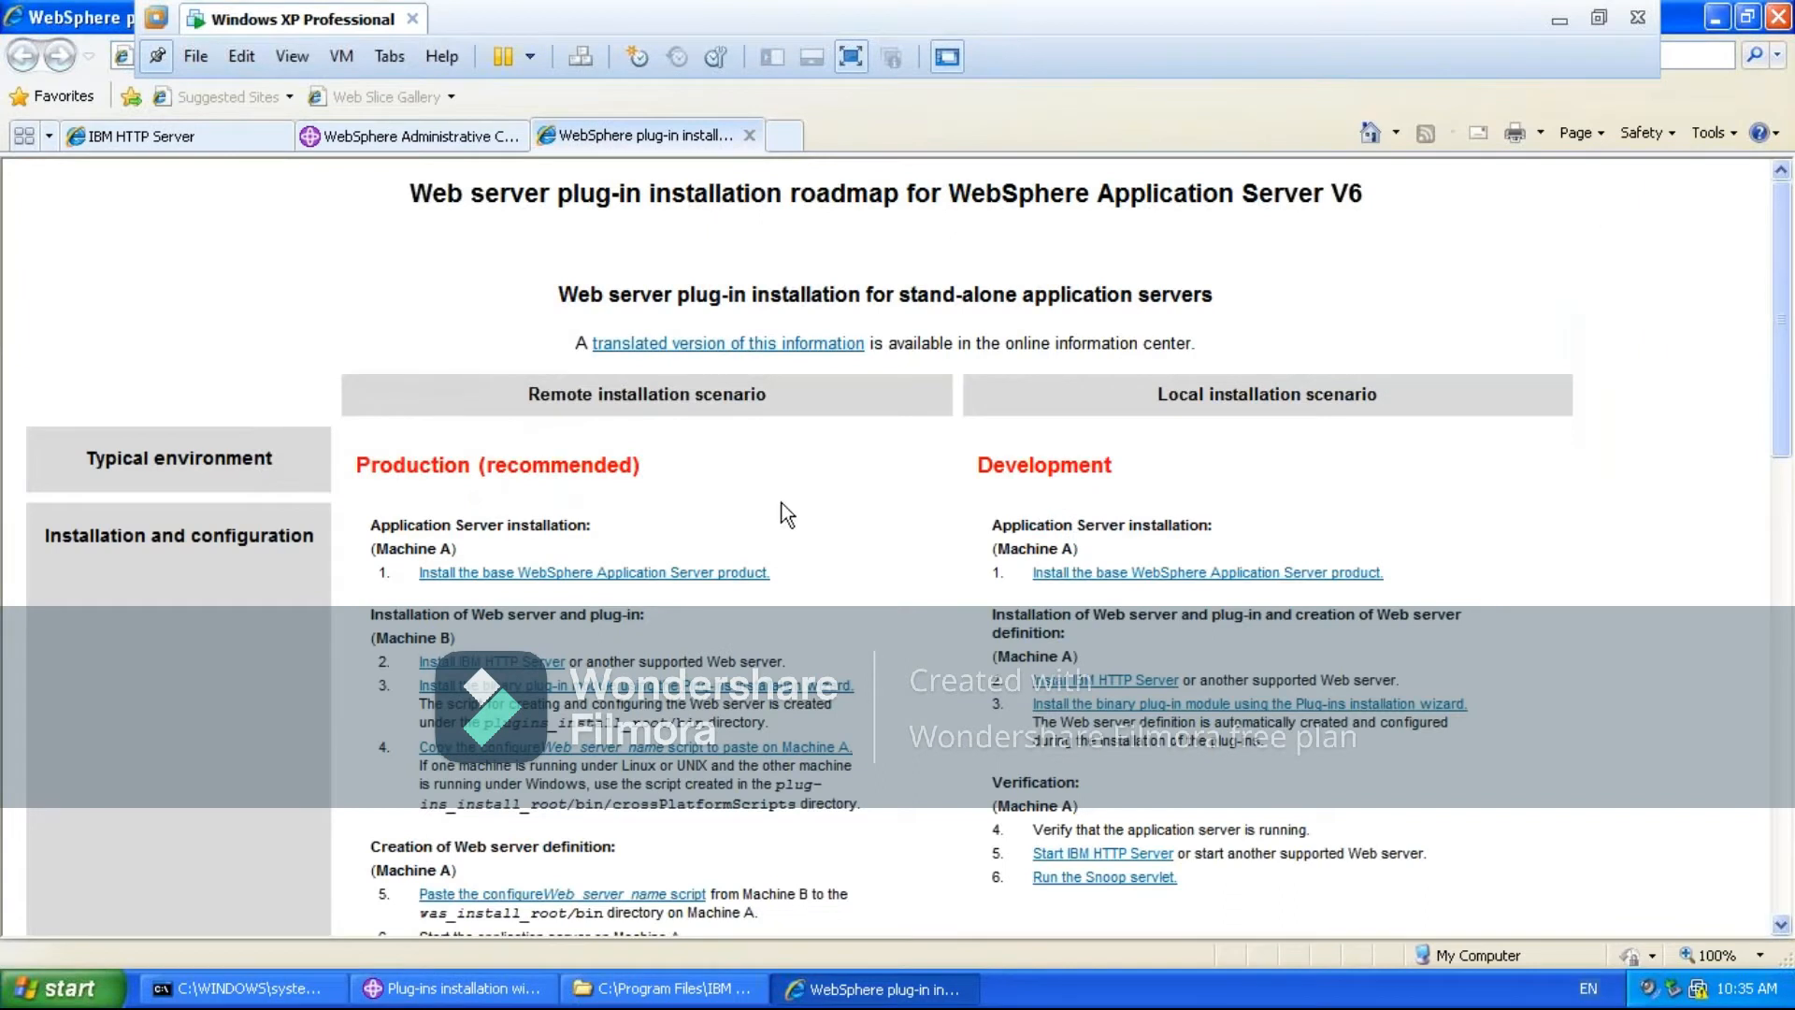
pyautogui.click(749, 136)
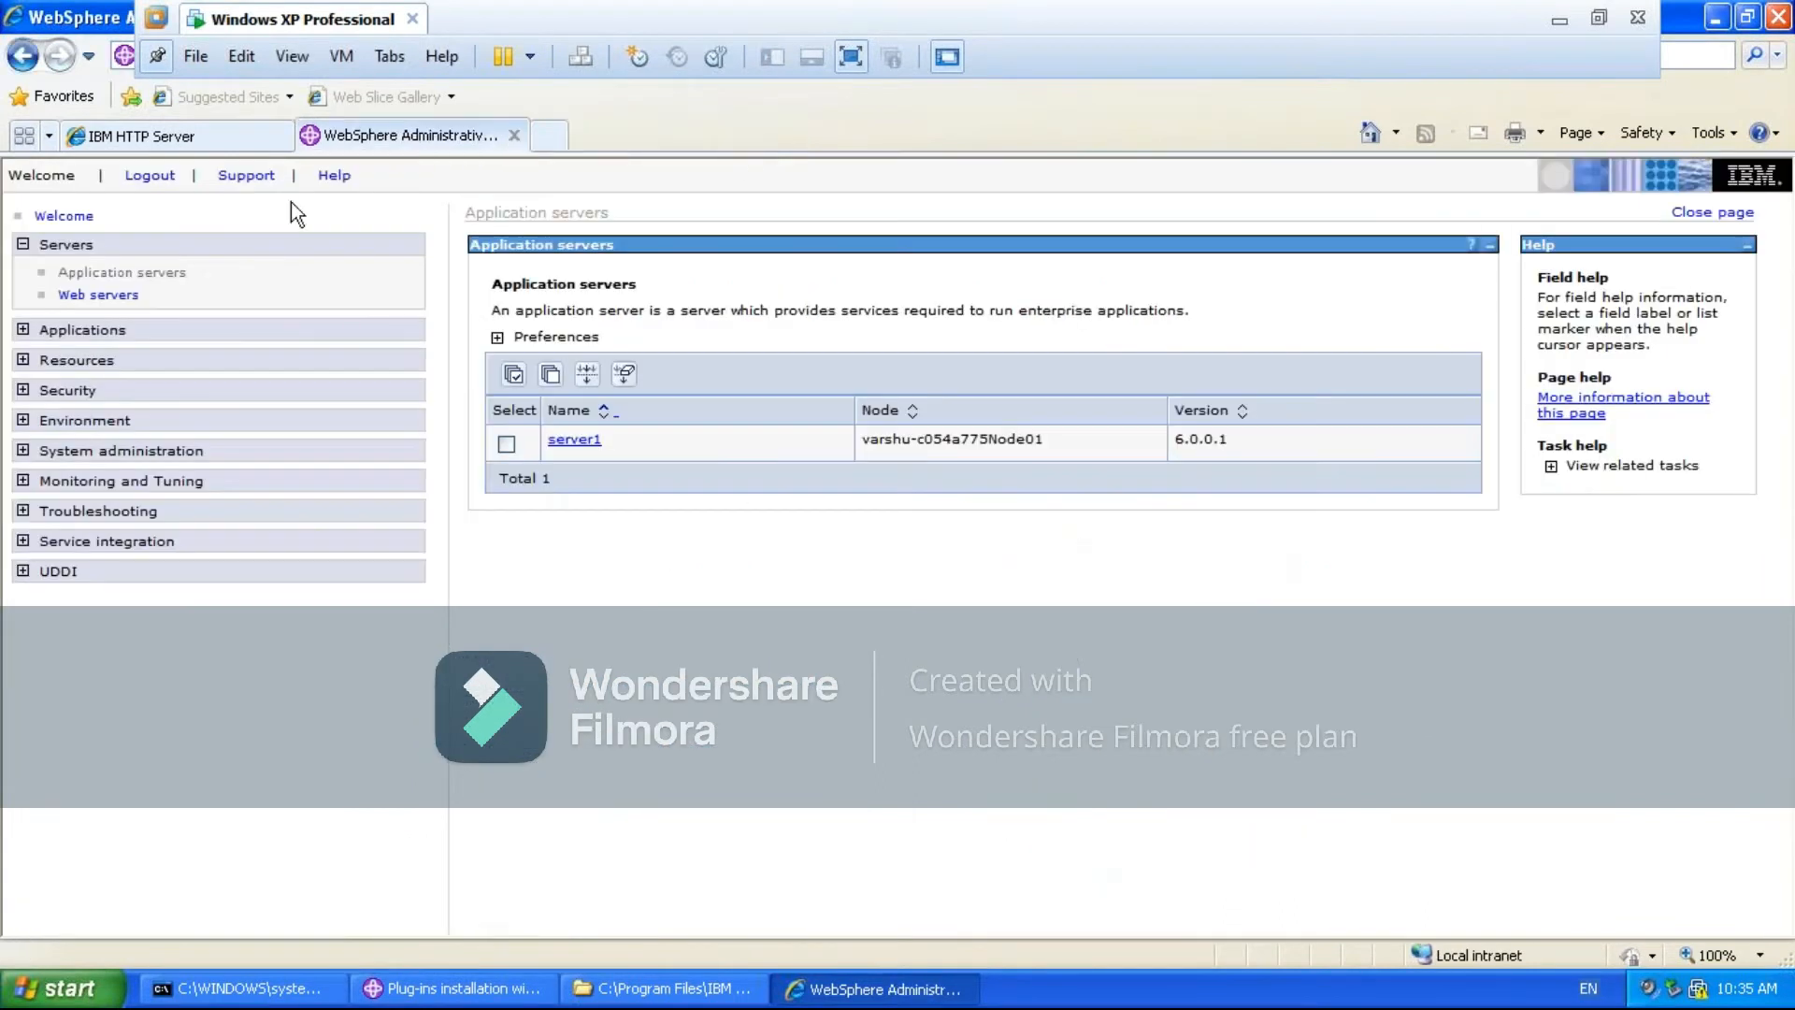
# - Check the IBM HTTP Server page and the console's Web servers and Application servers lists, and bring the Command Prompt forward
pyautogui.click(183, 132)
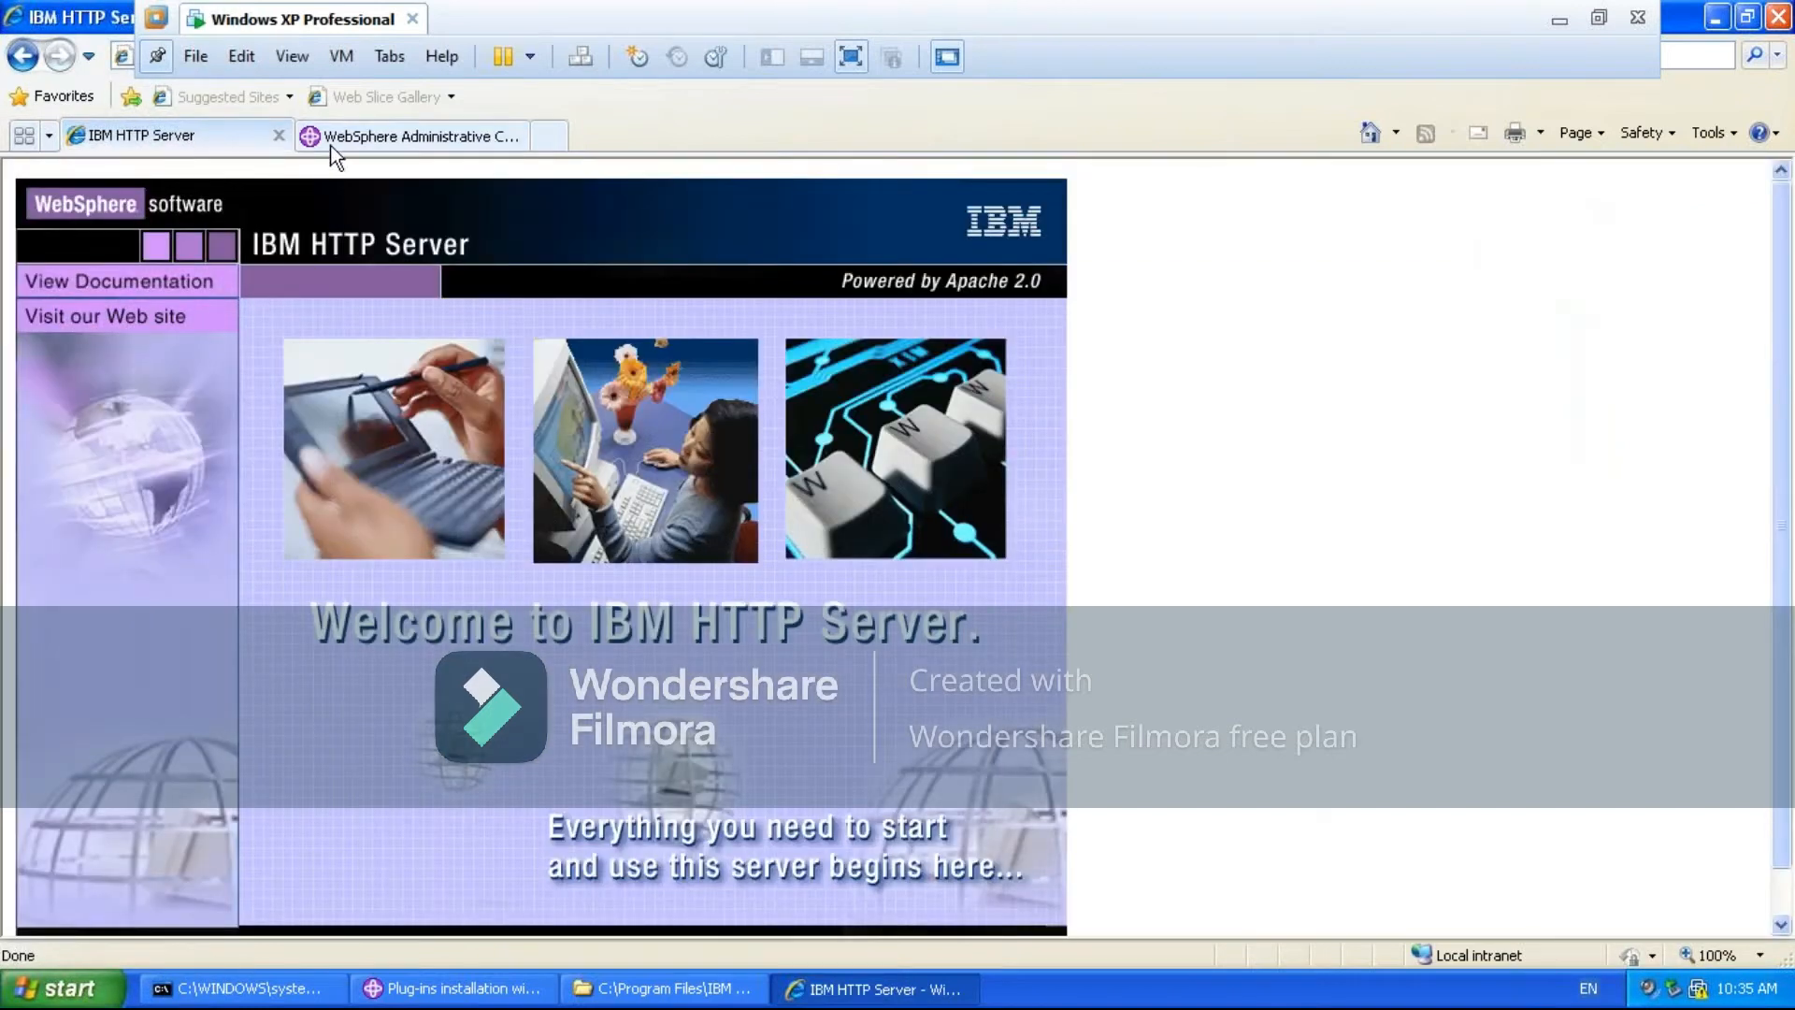
pyautogui.click(383, 138)
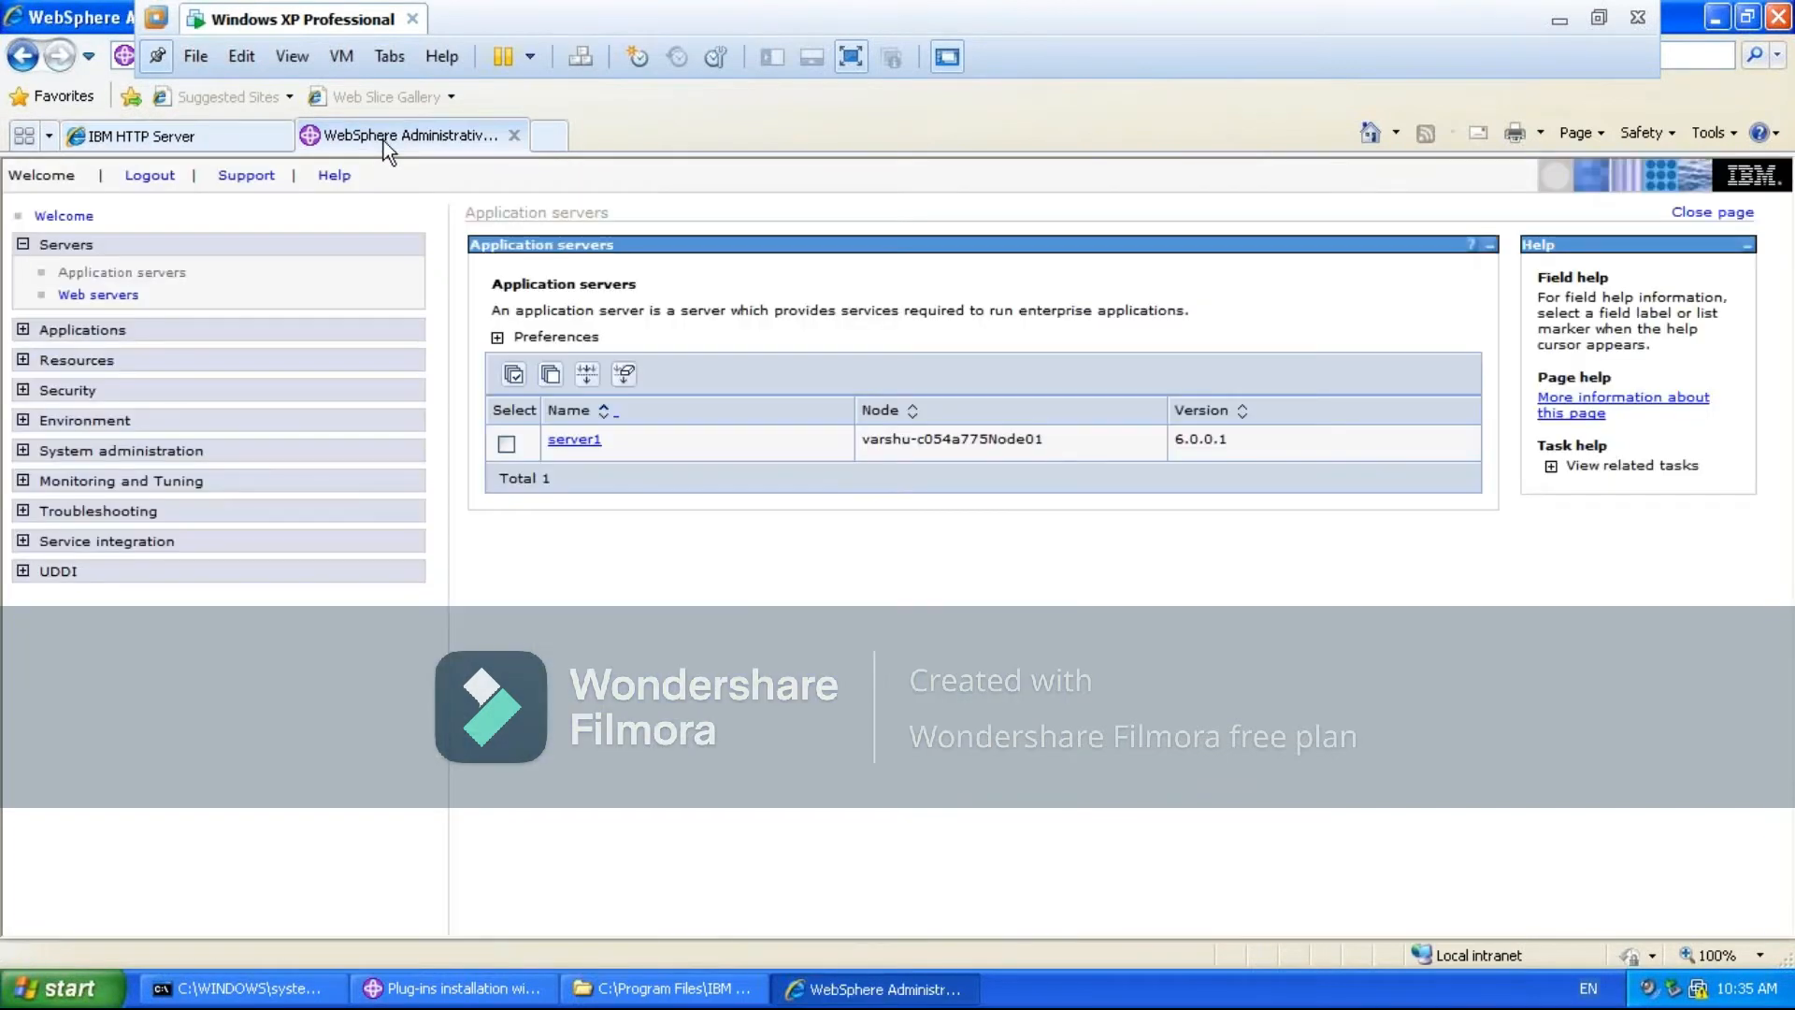
pyautogui.click(81, 297)
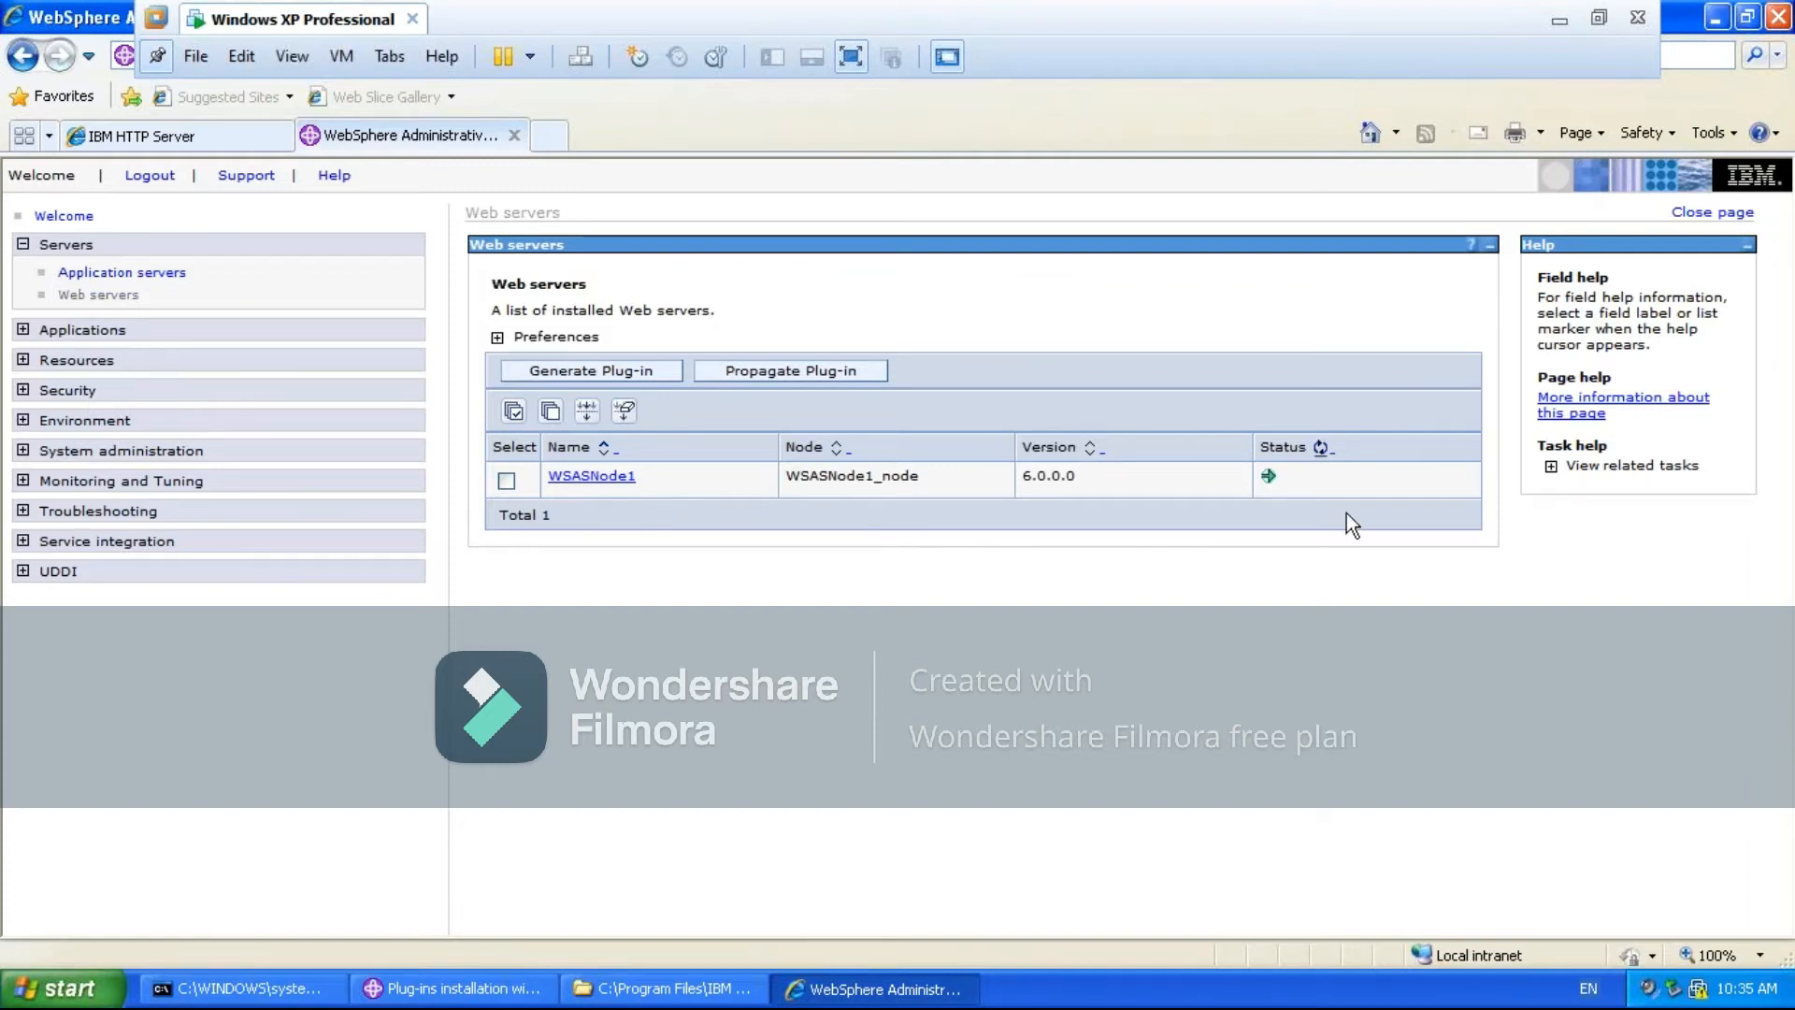
pyautogui.click(119, 271)
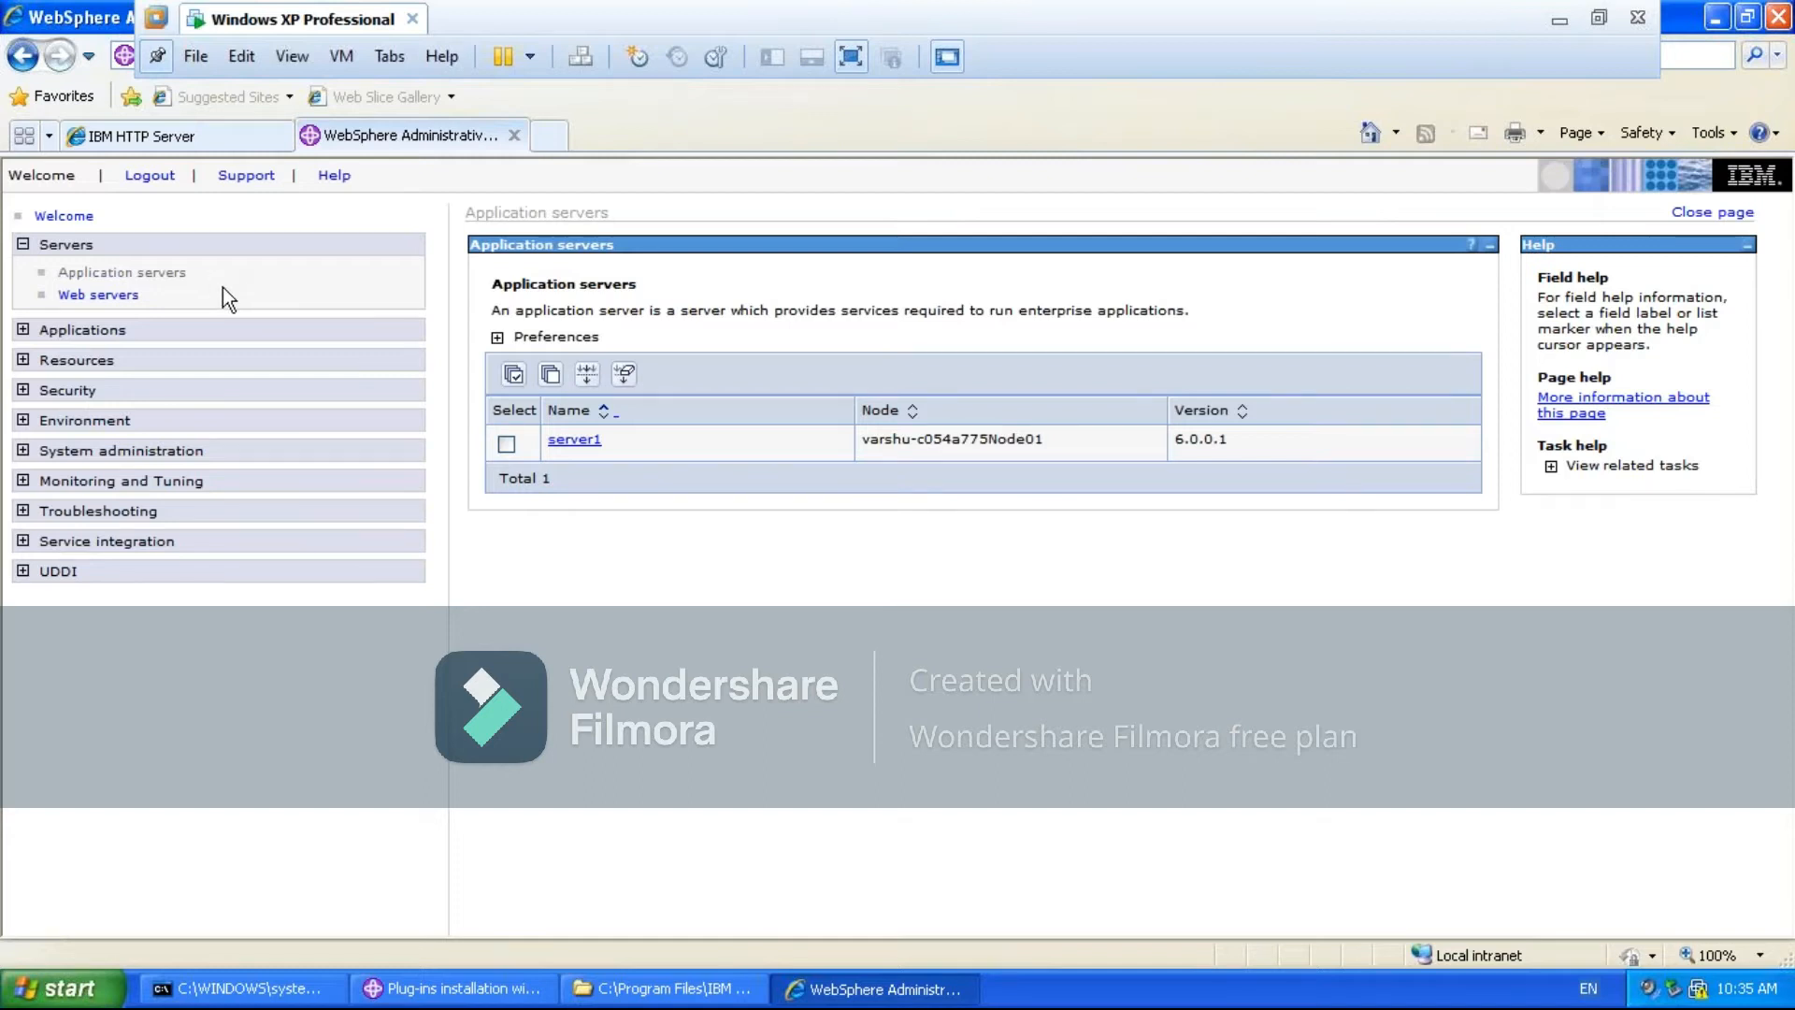
pyautogui.click(245, 991)
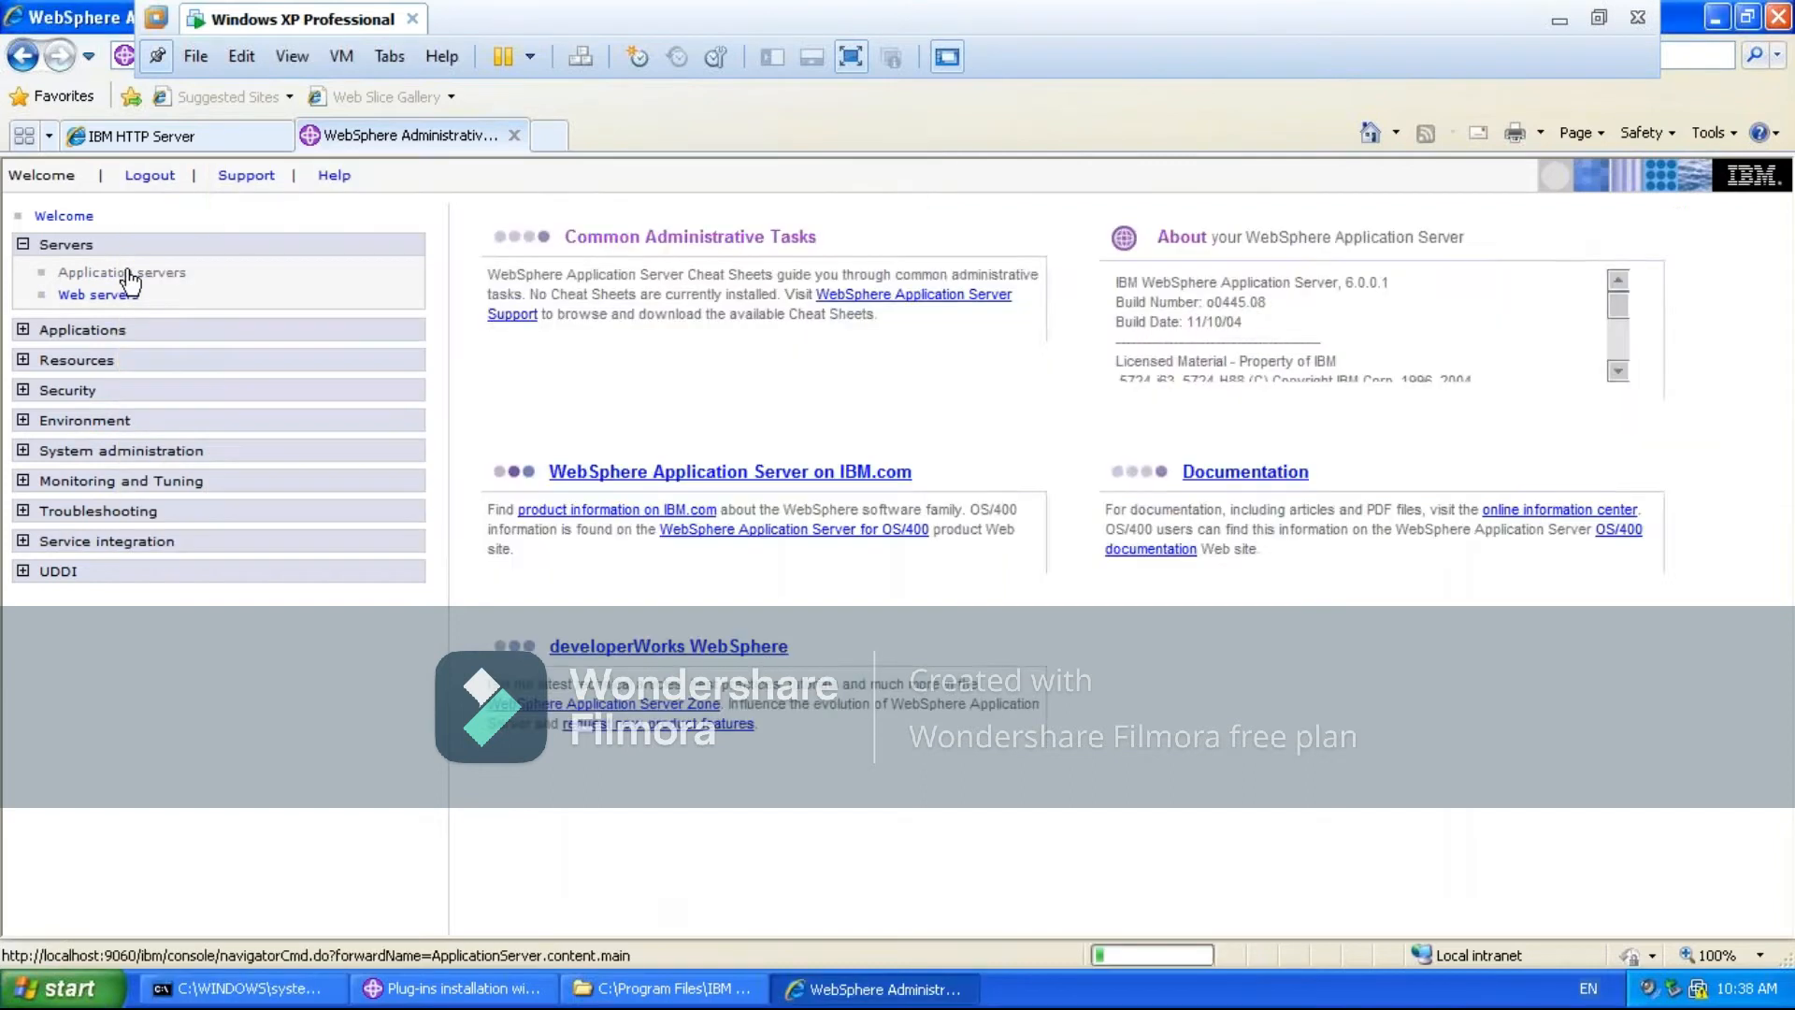
# - Check the Application servers, Web servers and Enterprise Applications lists in the administrative console
pyautogui.click(127, 272)
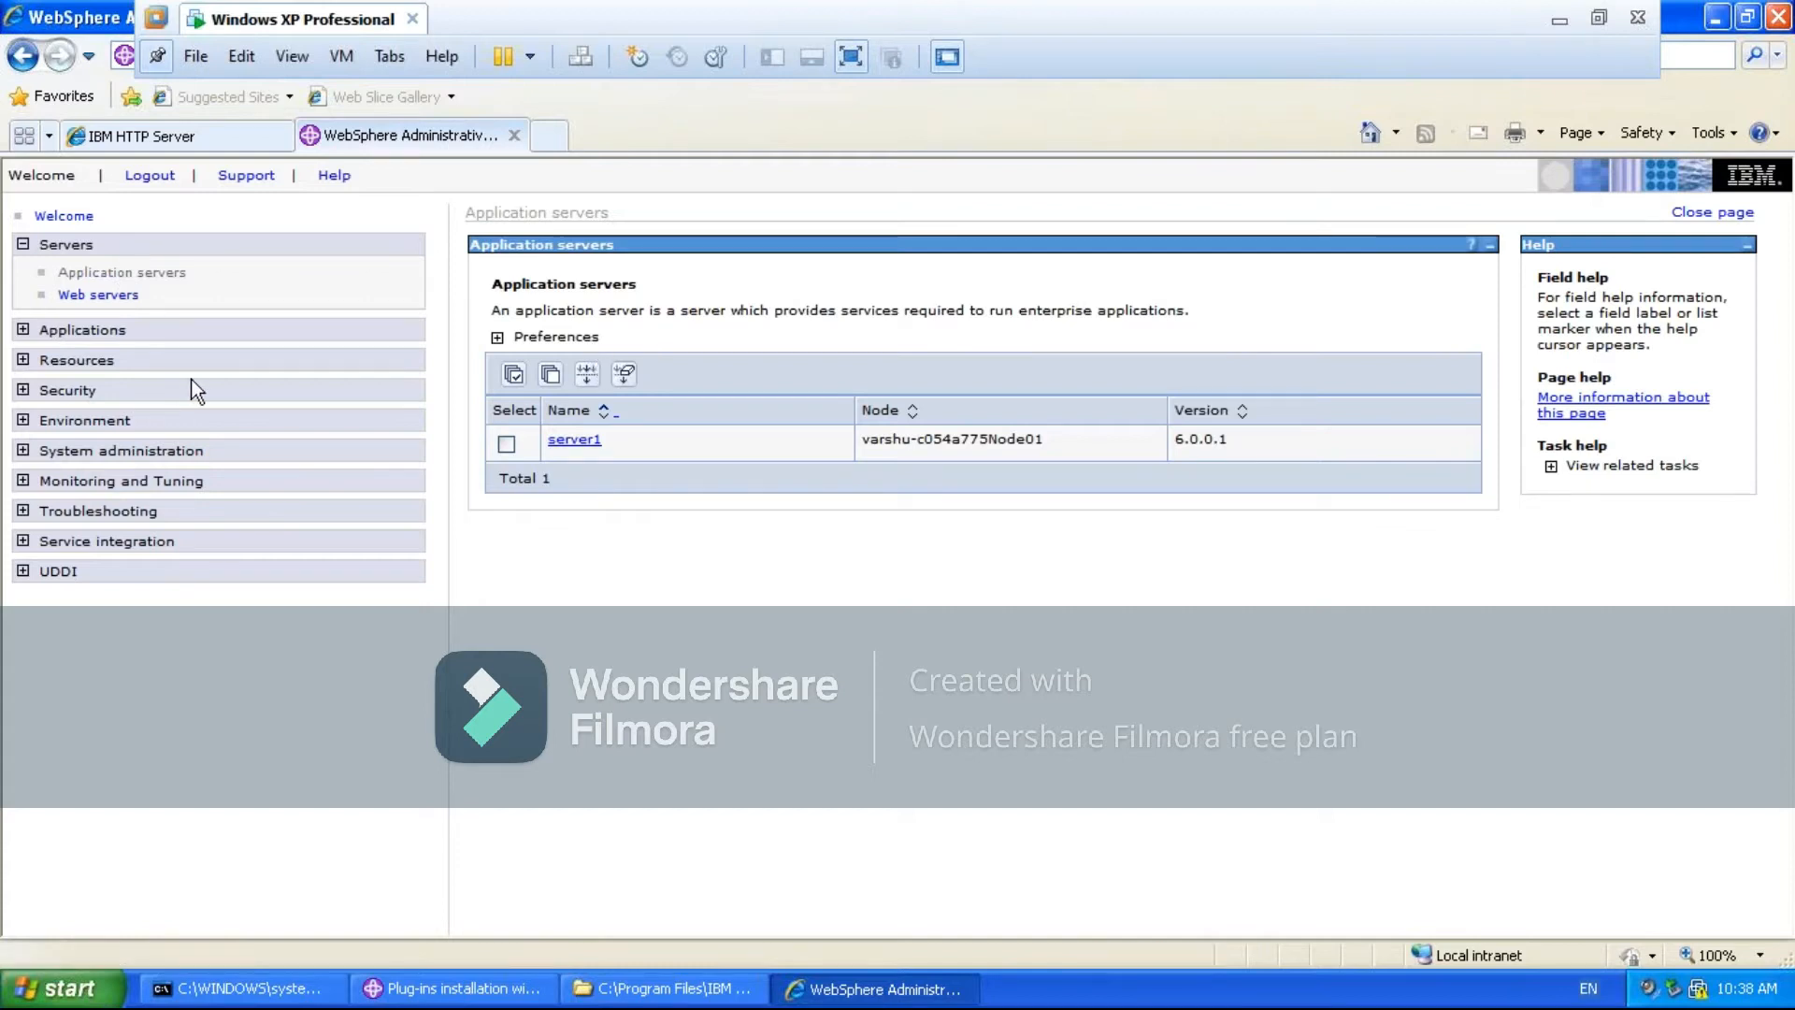
pyautogui.click(98, 296)
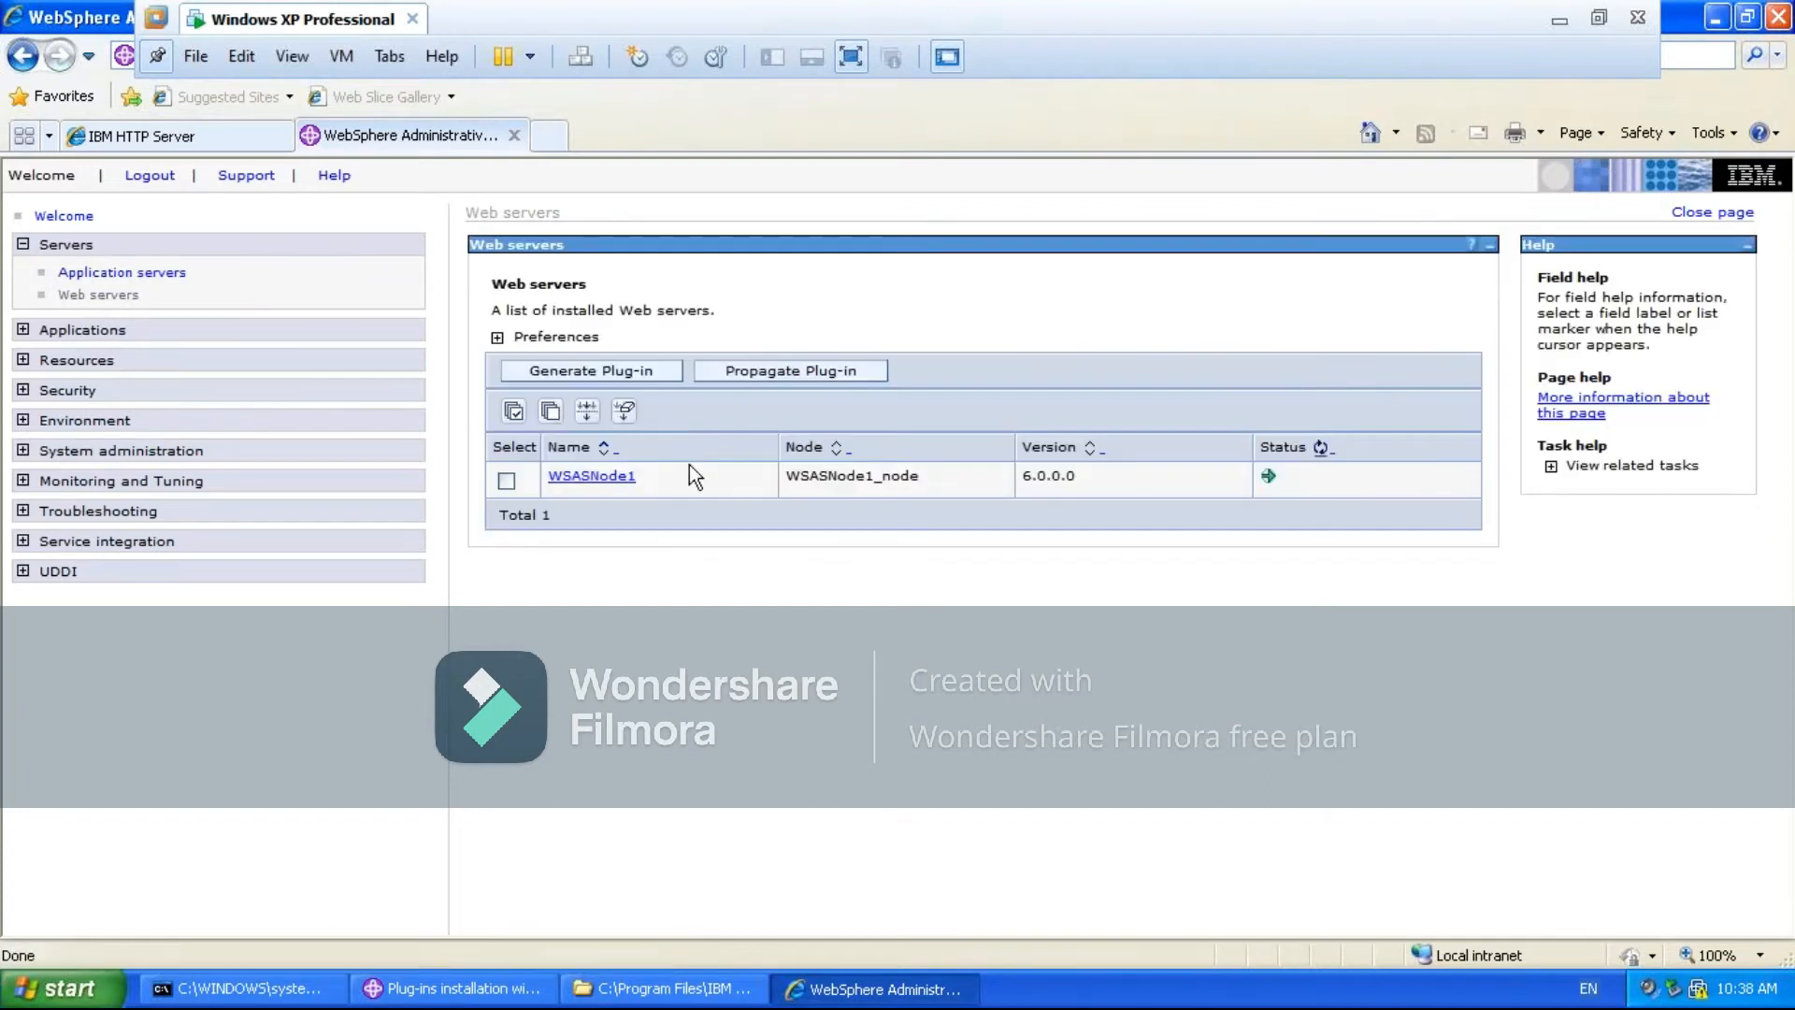
pyautogui.click(23, 332)
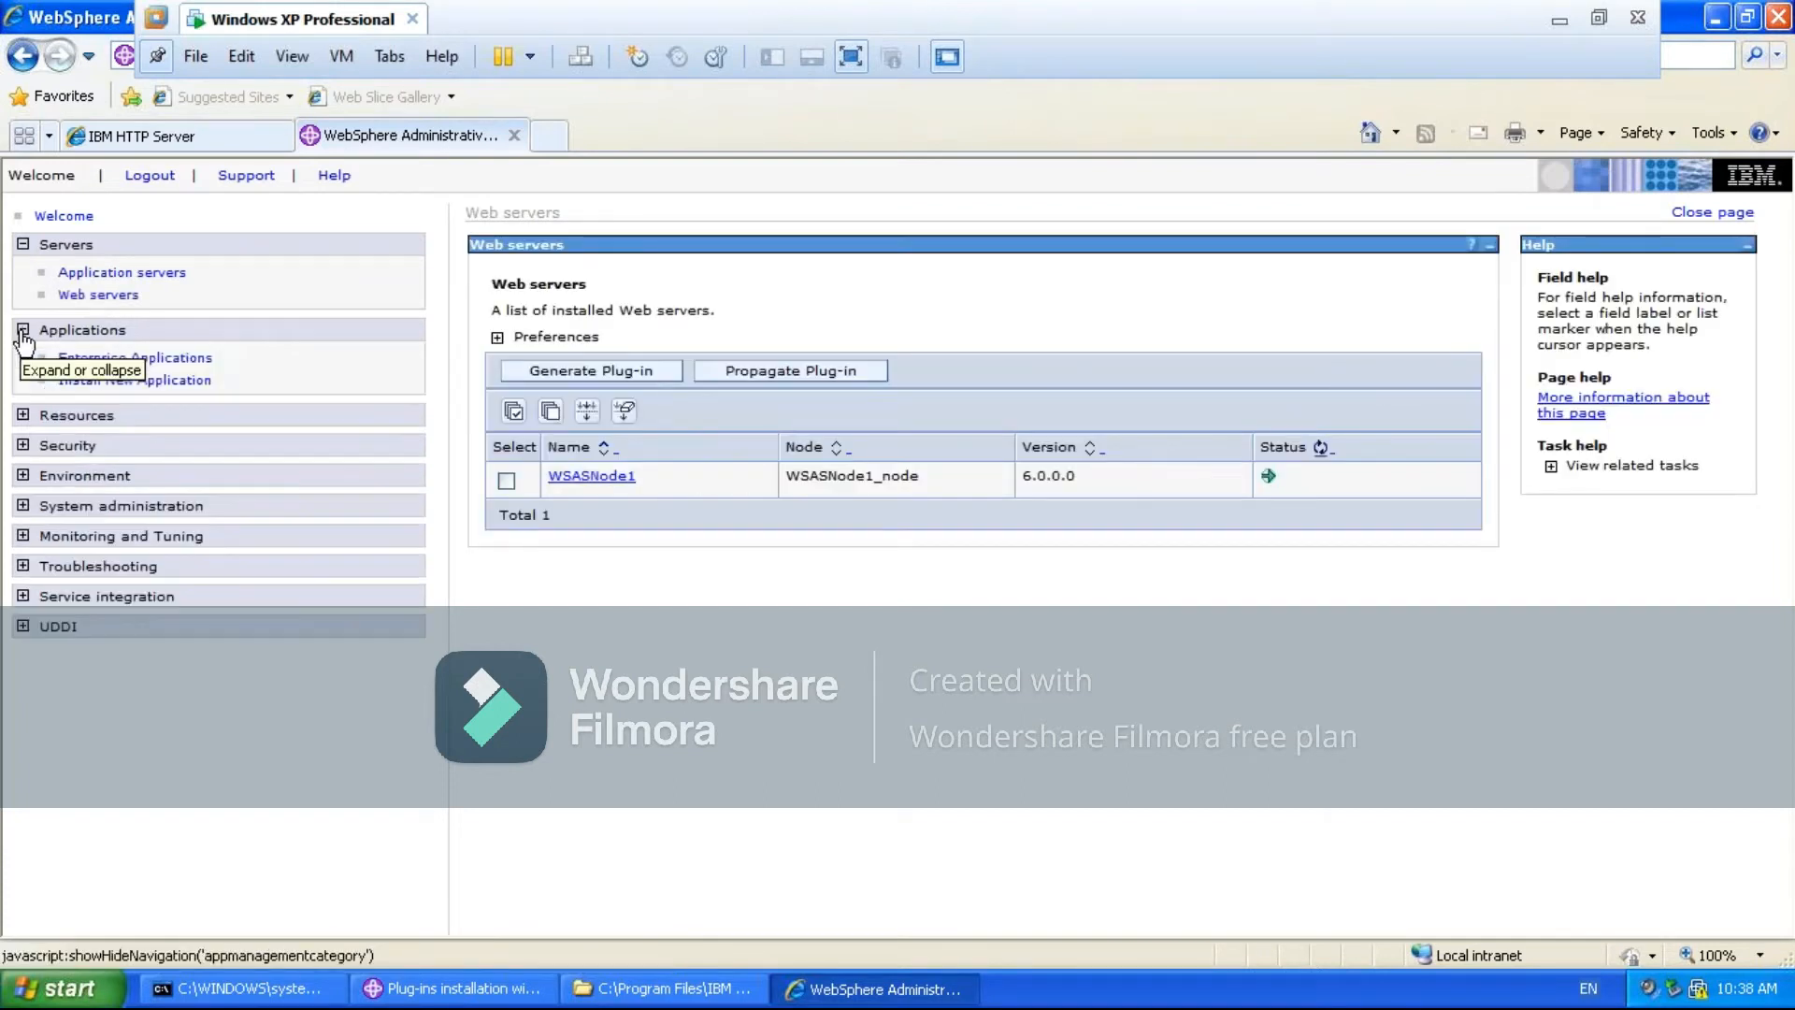
pyautogui.click(134, 363)
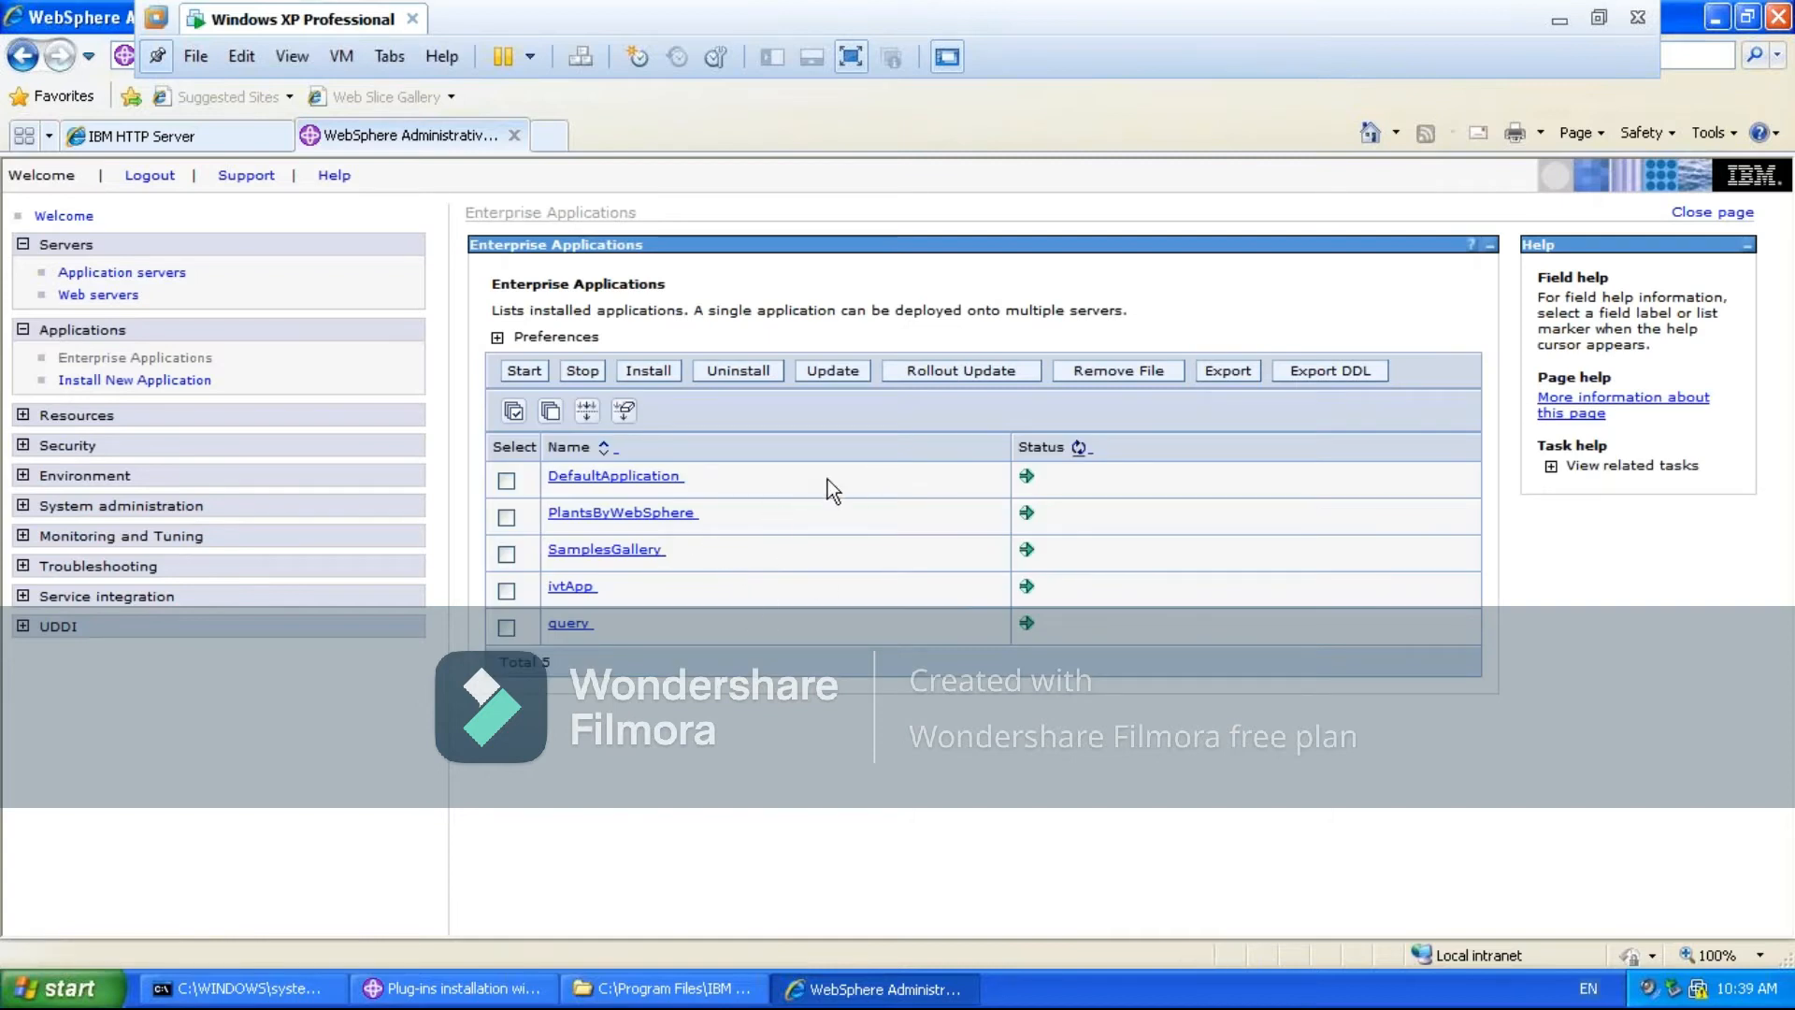
# - View the PlantsByWebSphere application's deployment descriptor and copy the context root /PlantsByWebSphere
pyautogui.click(605, 529)
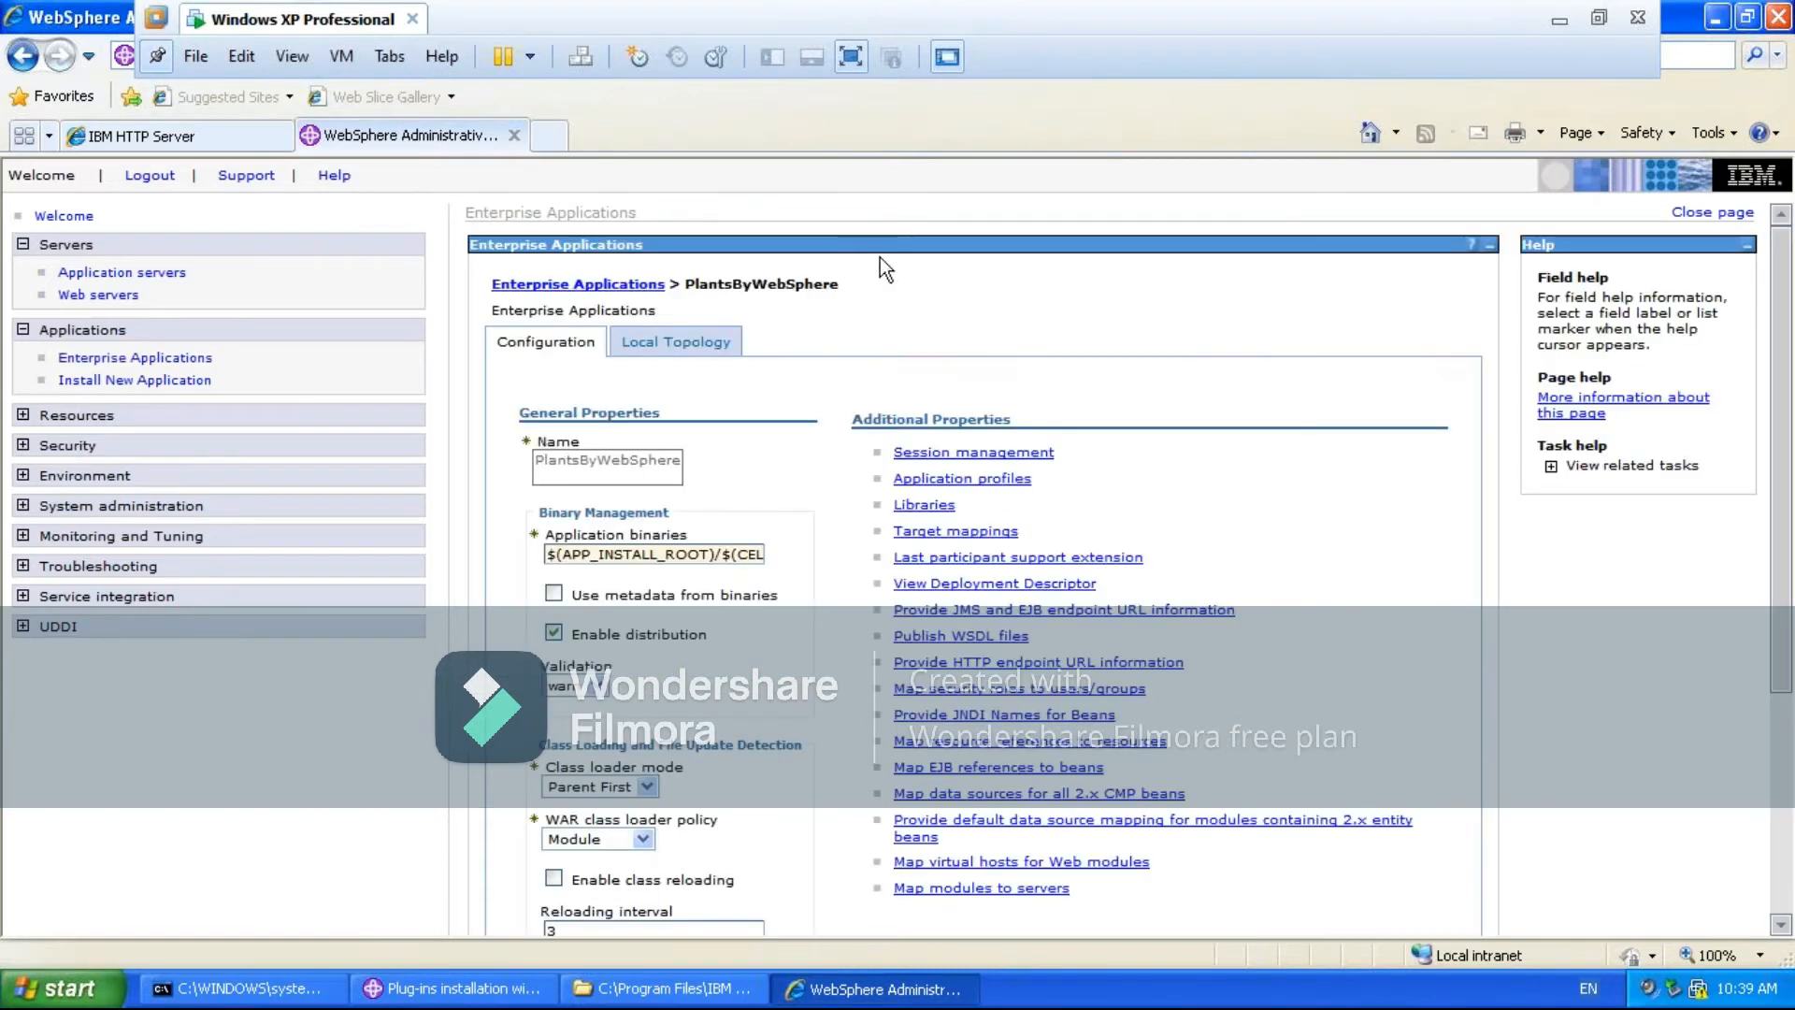
pyautogui.click(967, 591)
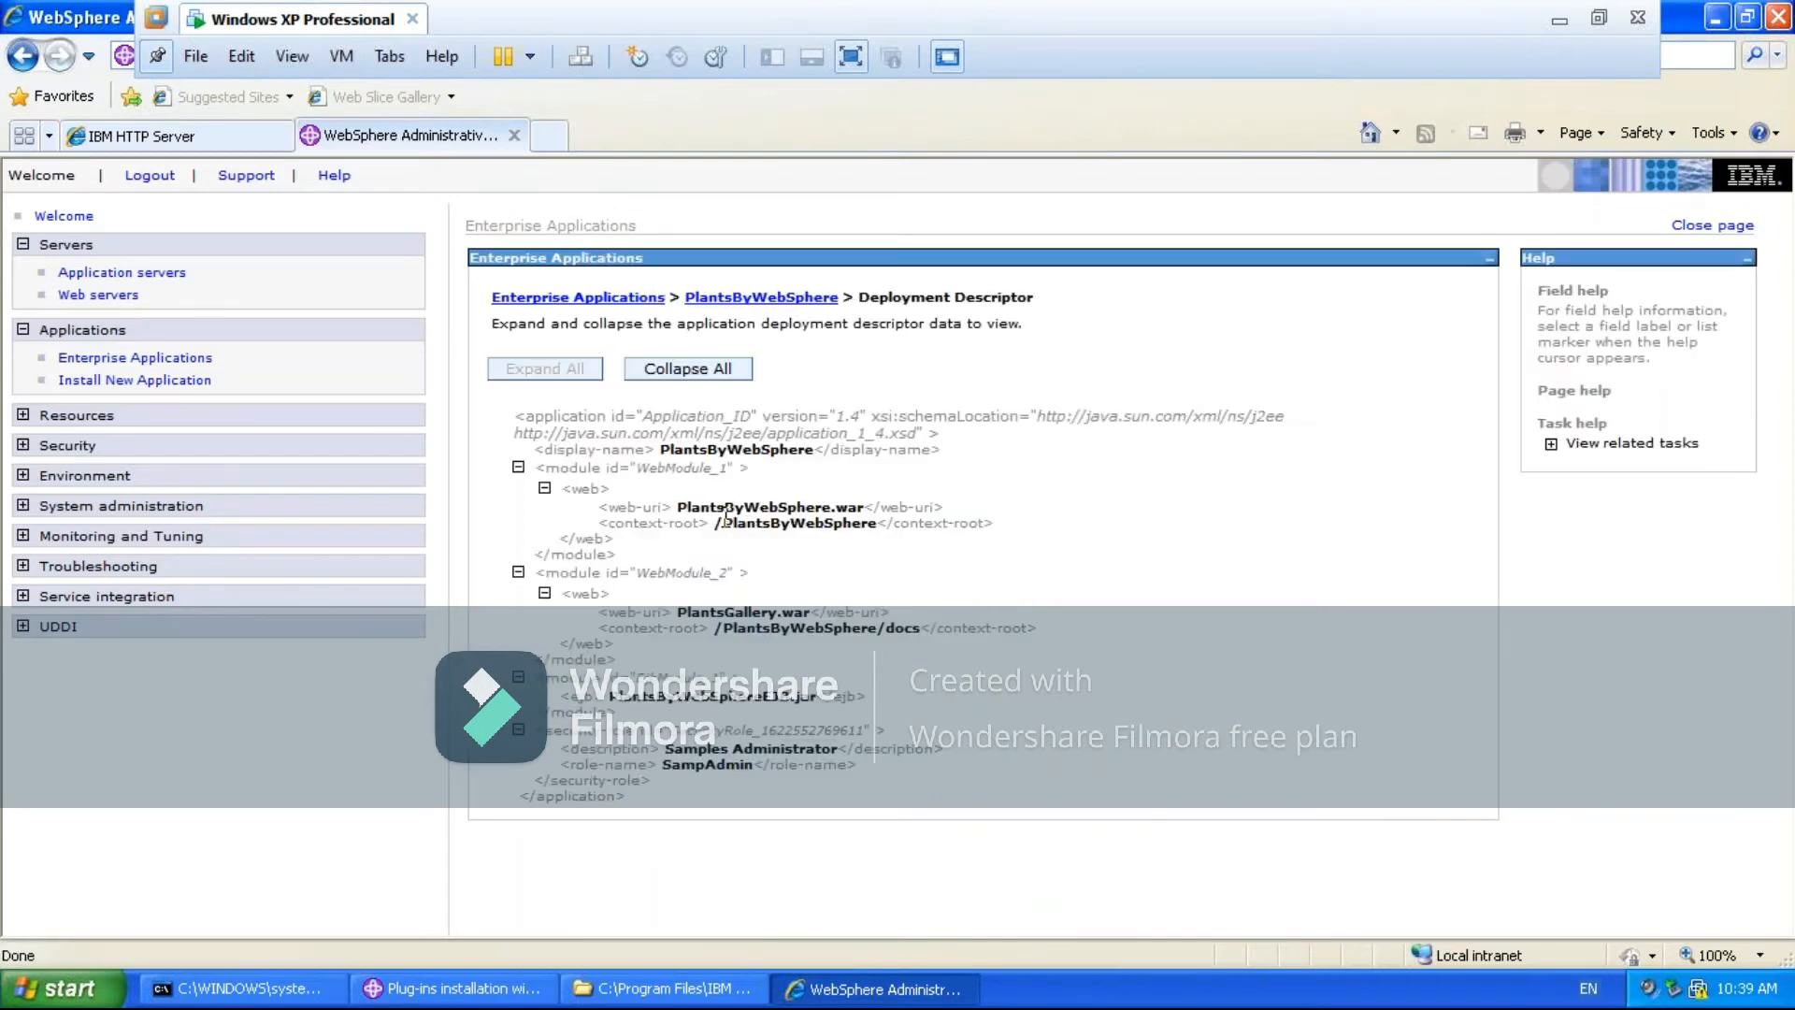
pyautogui.moveTo(715, 525); pyautogui.dragTo(692, 494)
pyautogui.hotkey('ctrl', 'c')
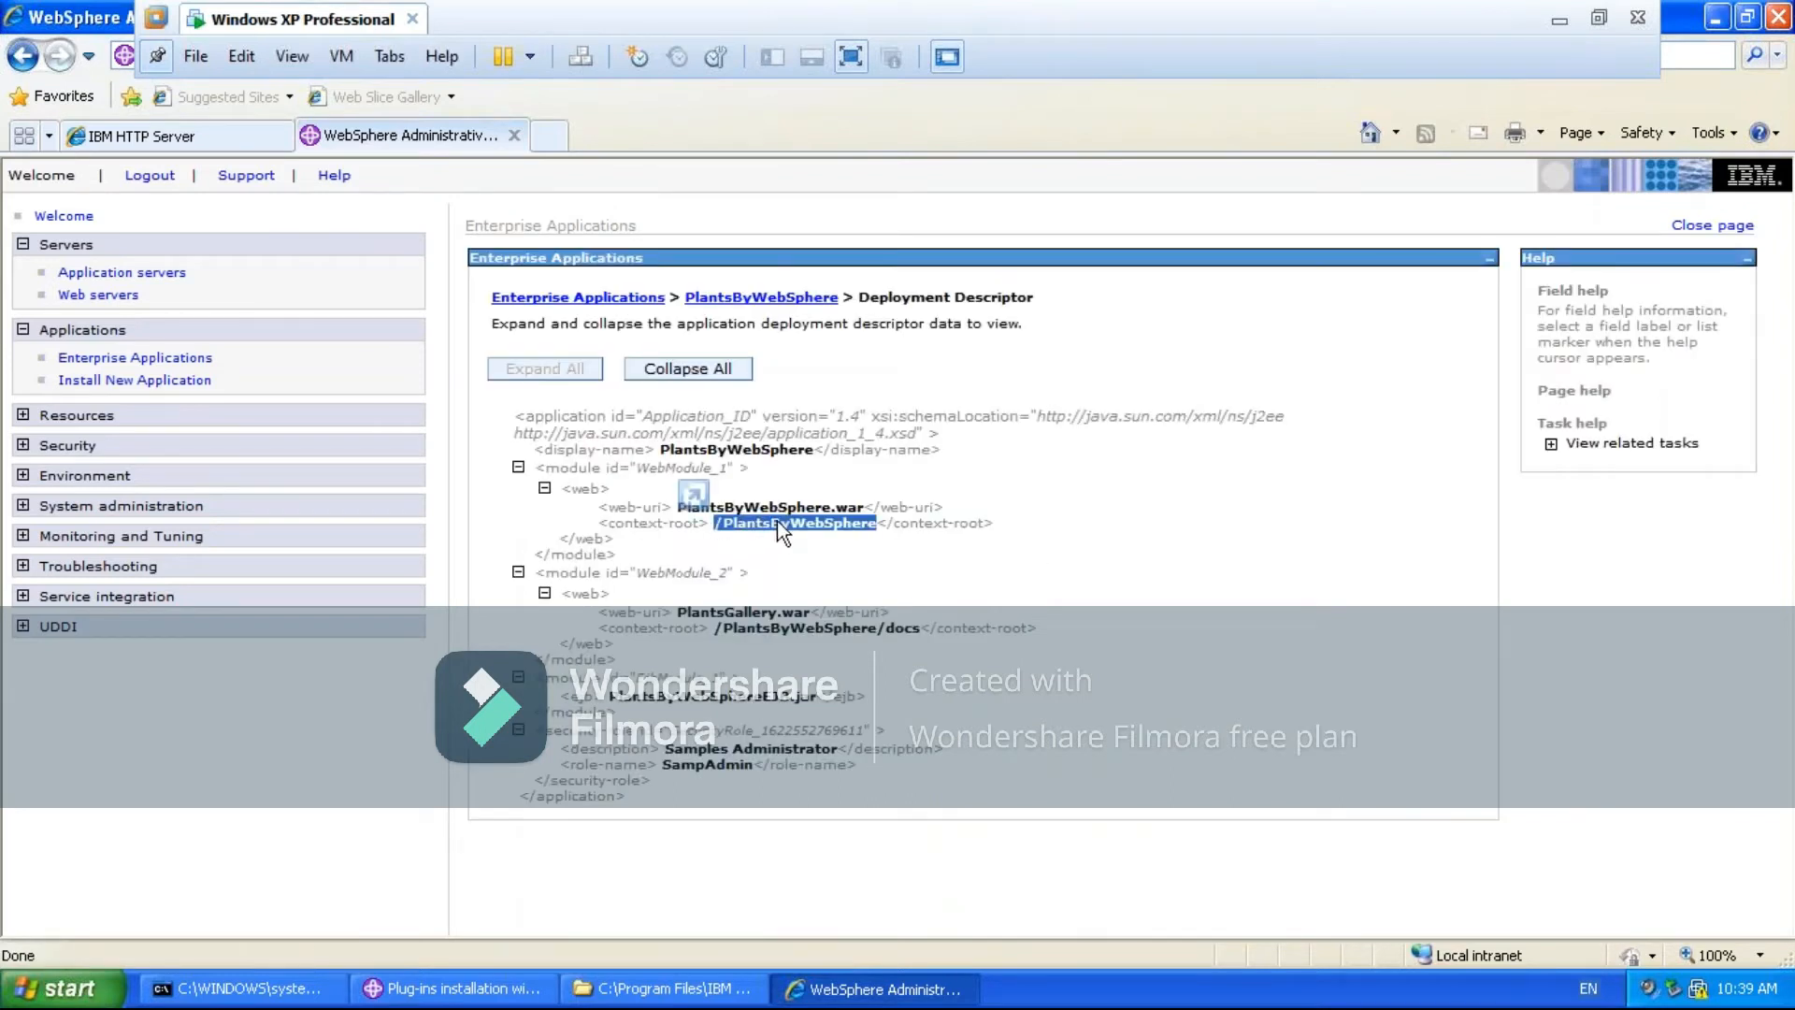
# - Look up the port assigned to WC_defaulthost in server1's communications port list
pyautogui.click(149, 272)
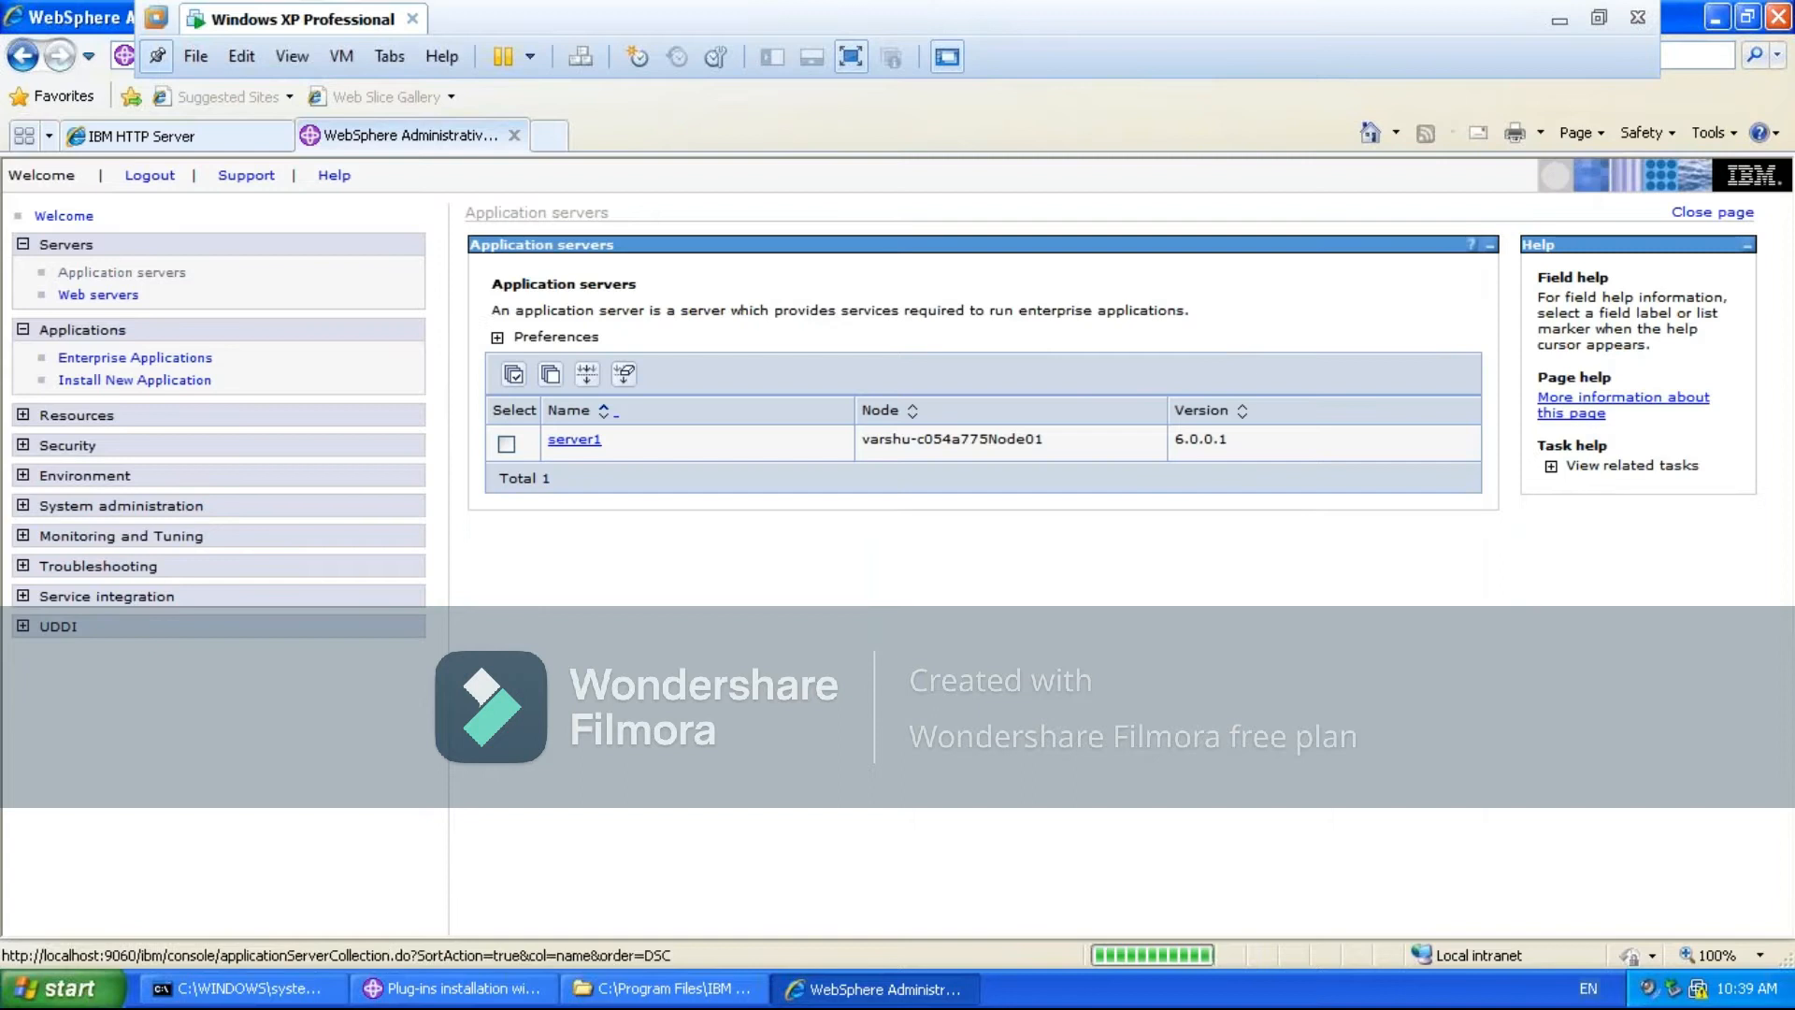
pyautogui.click(575, 440)
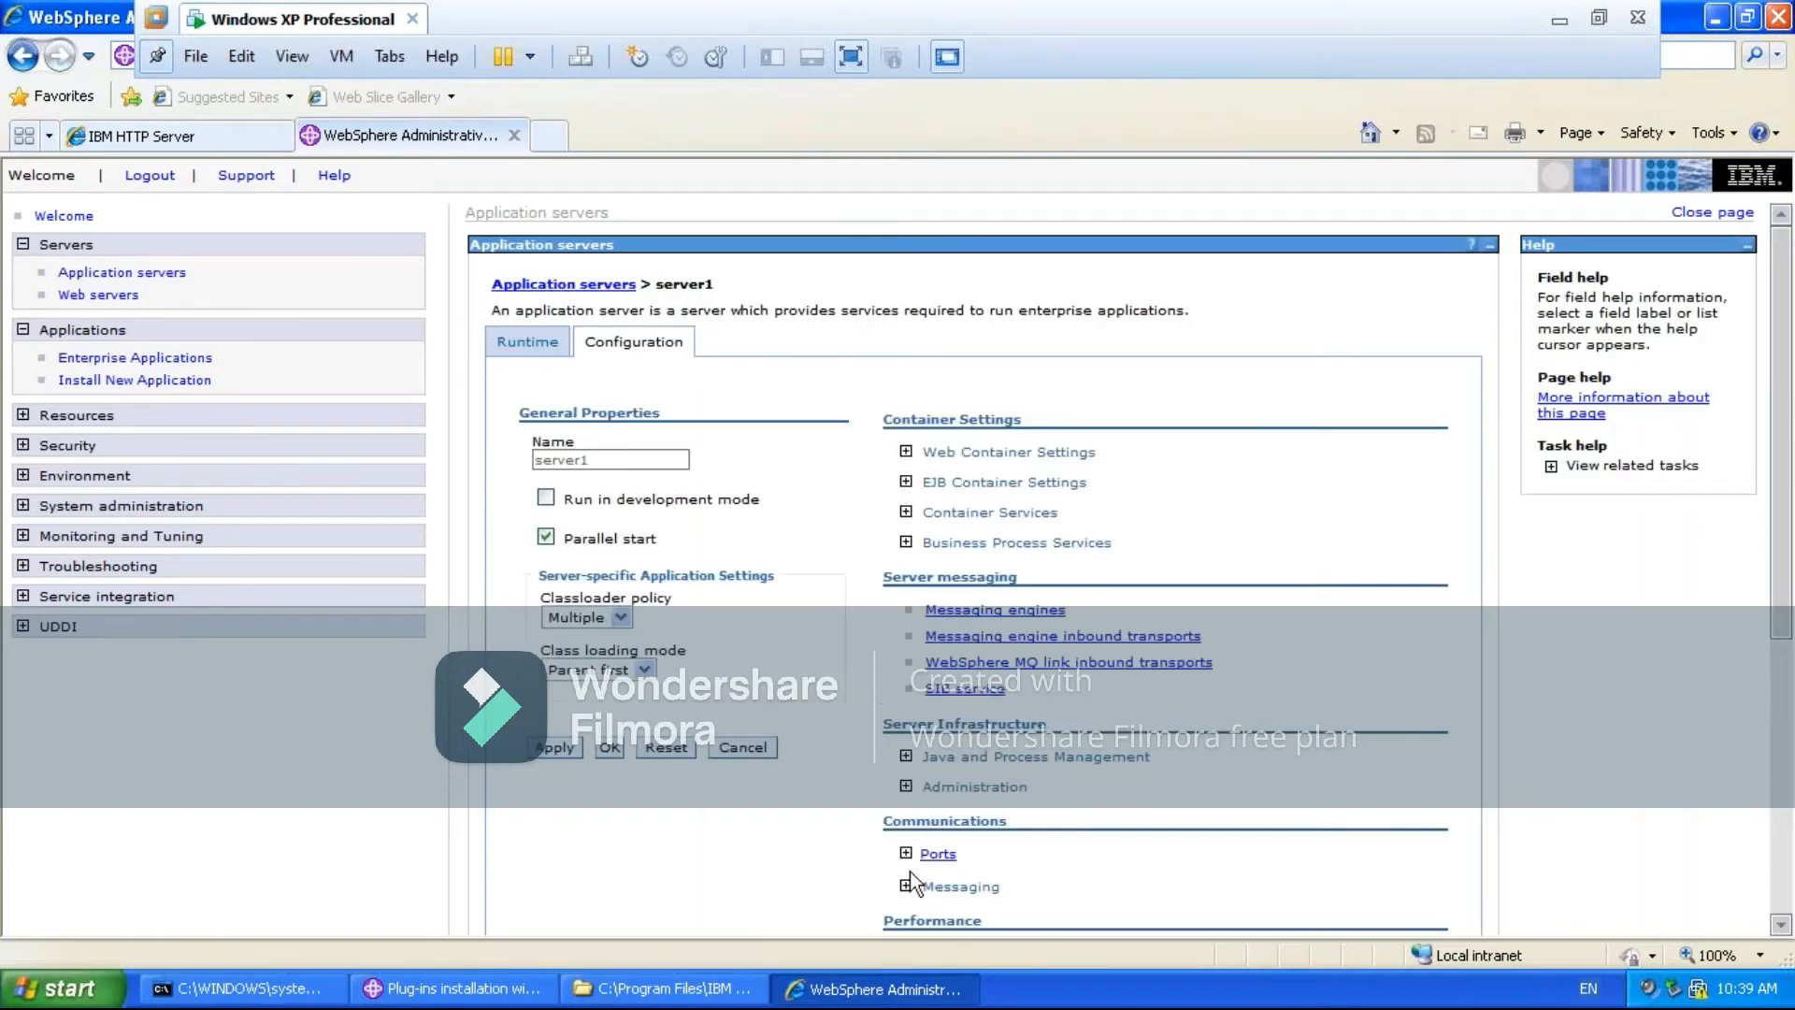
pyautogui.click(906, 854)
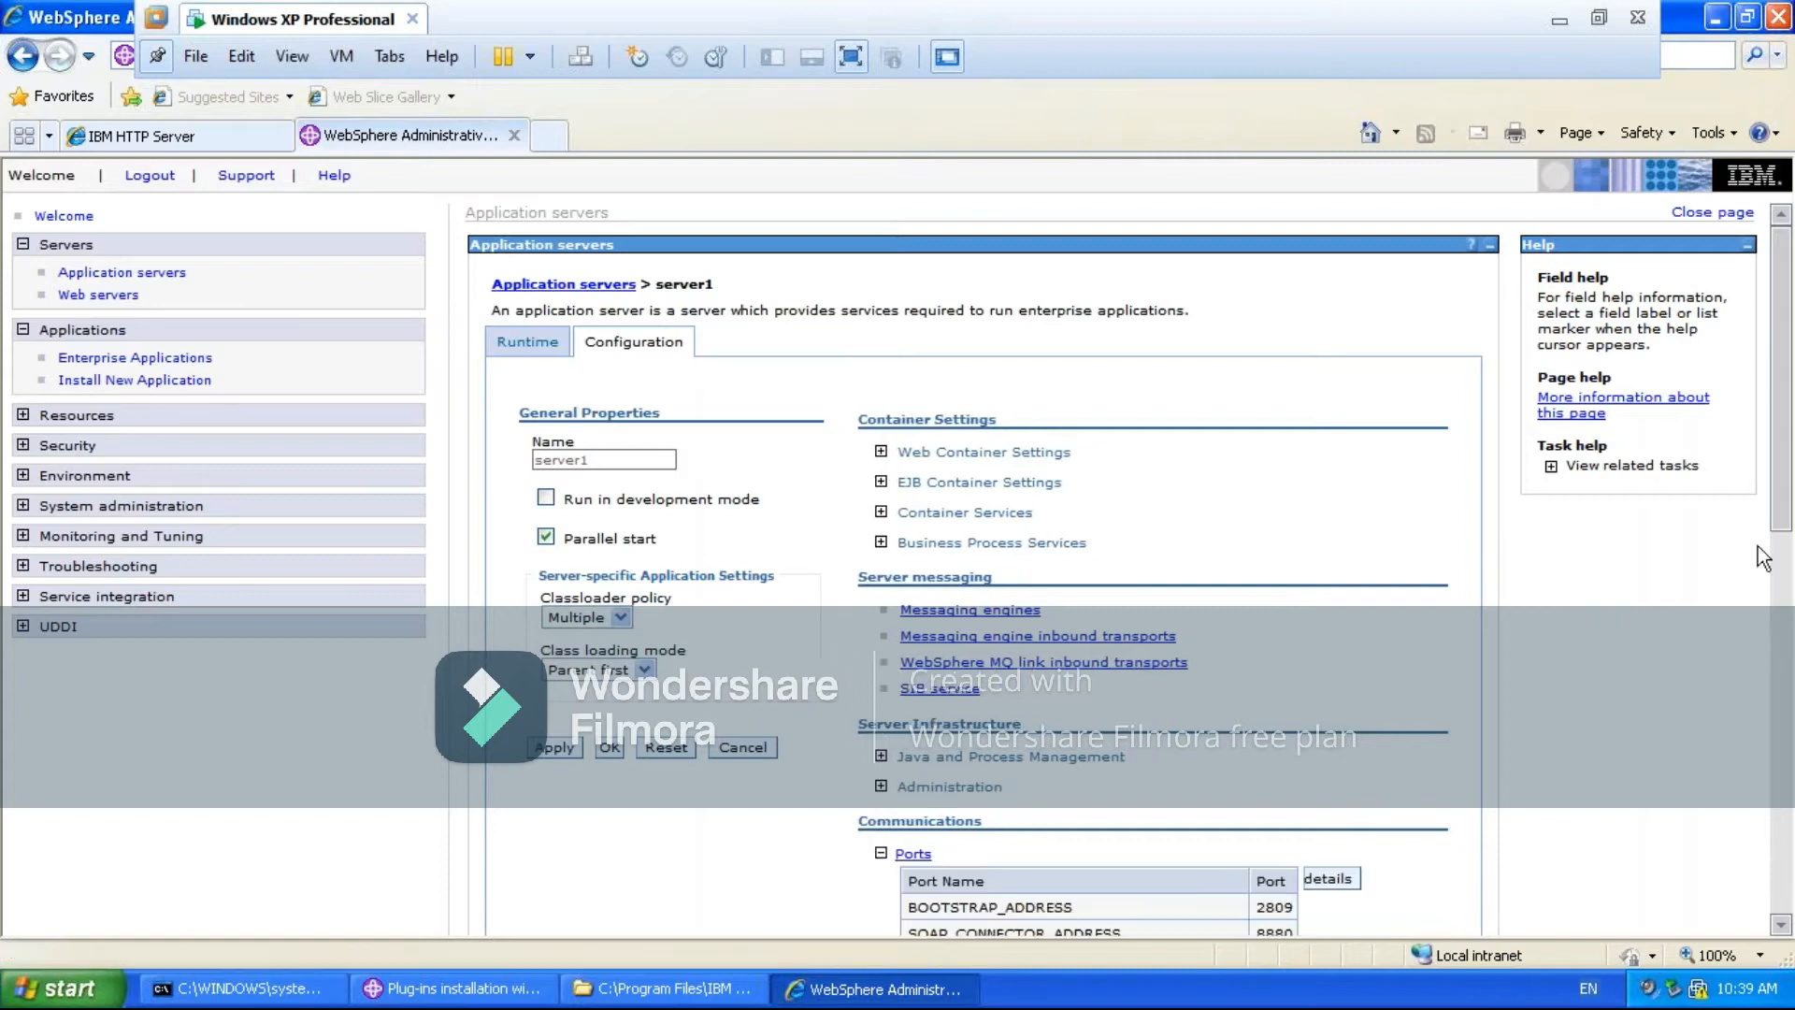
pyautogui.moveTo(1787, 478); pyautogui.dragTo(1791, 675)
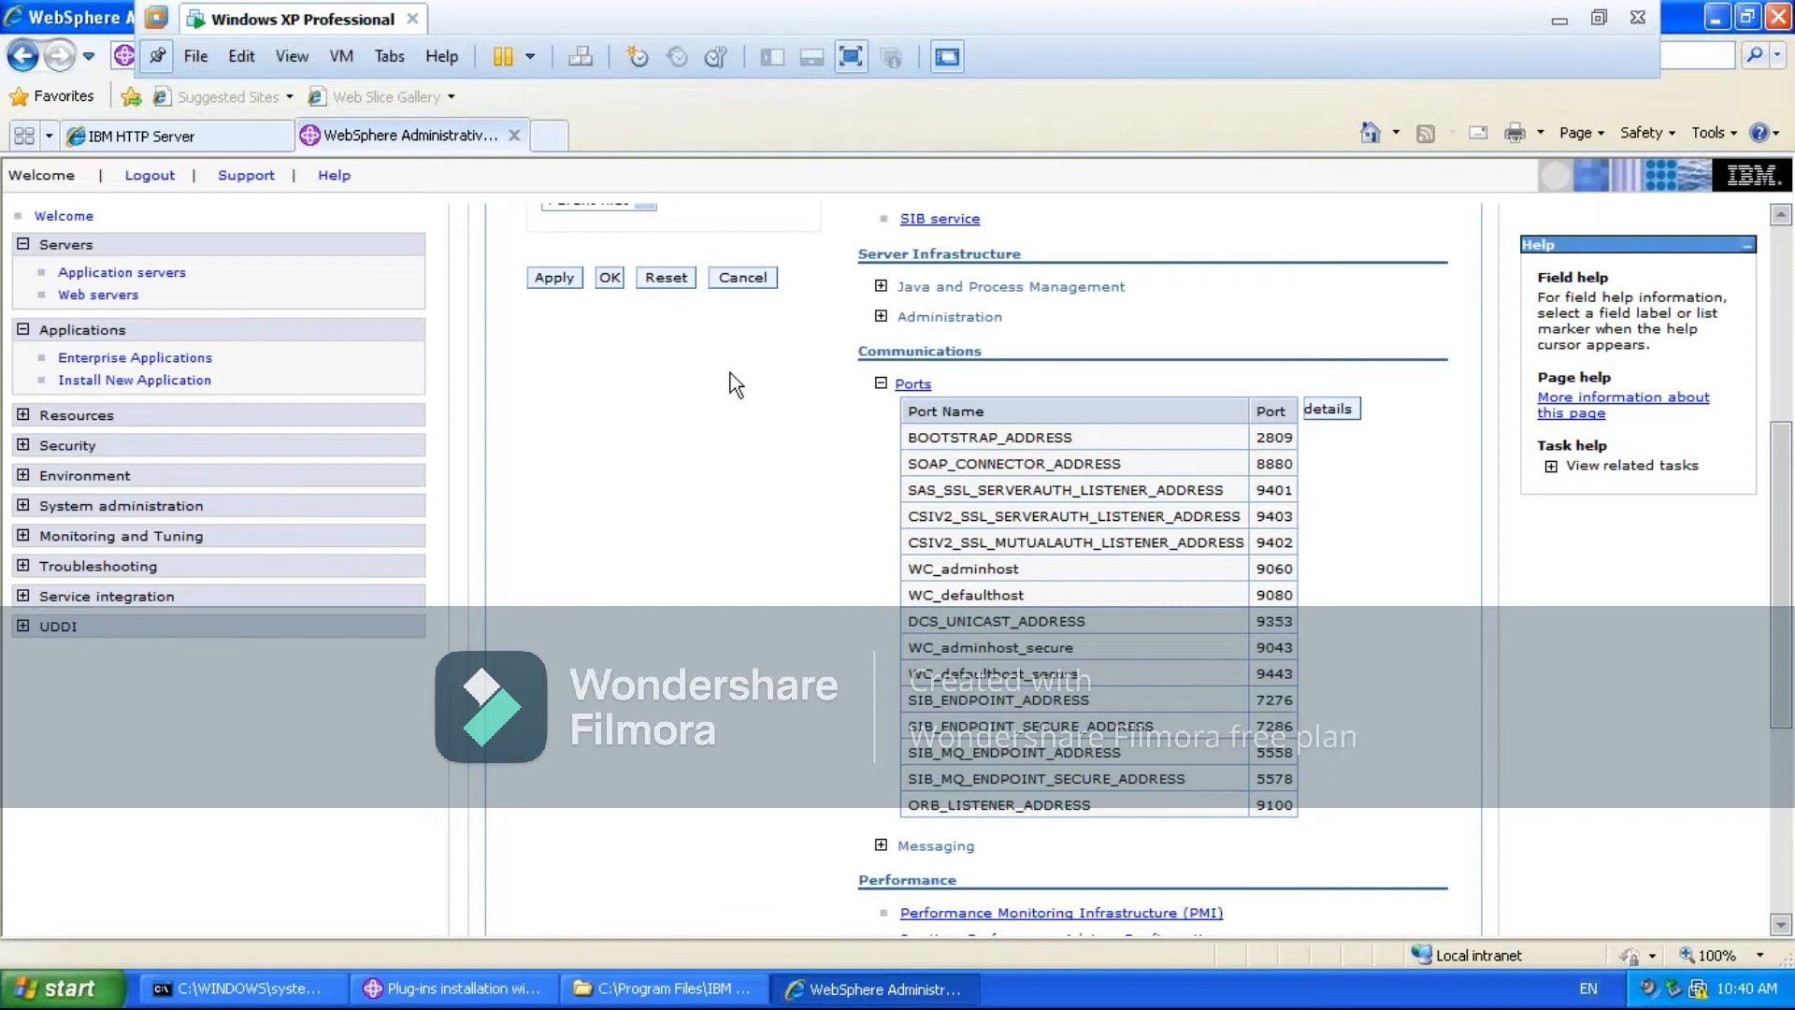
pyautogui.click(550, 137)
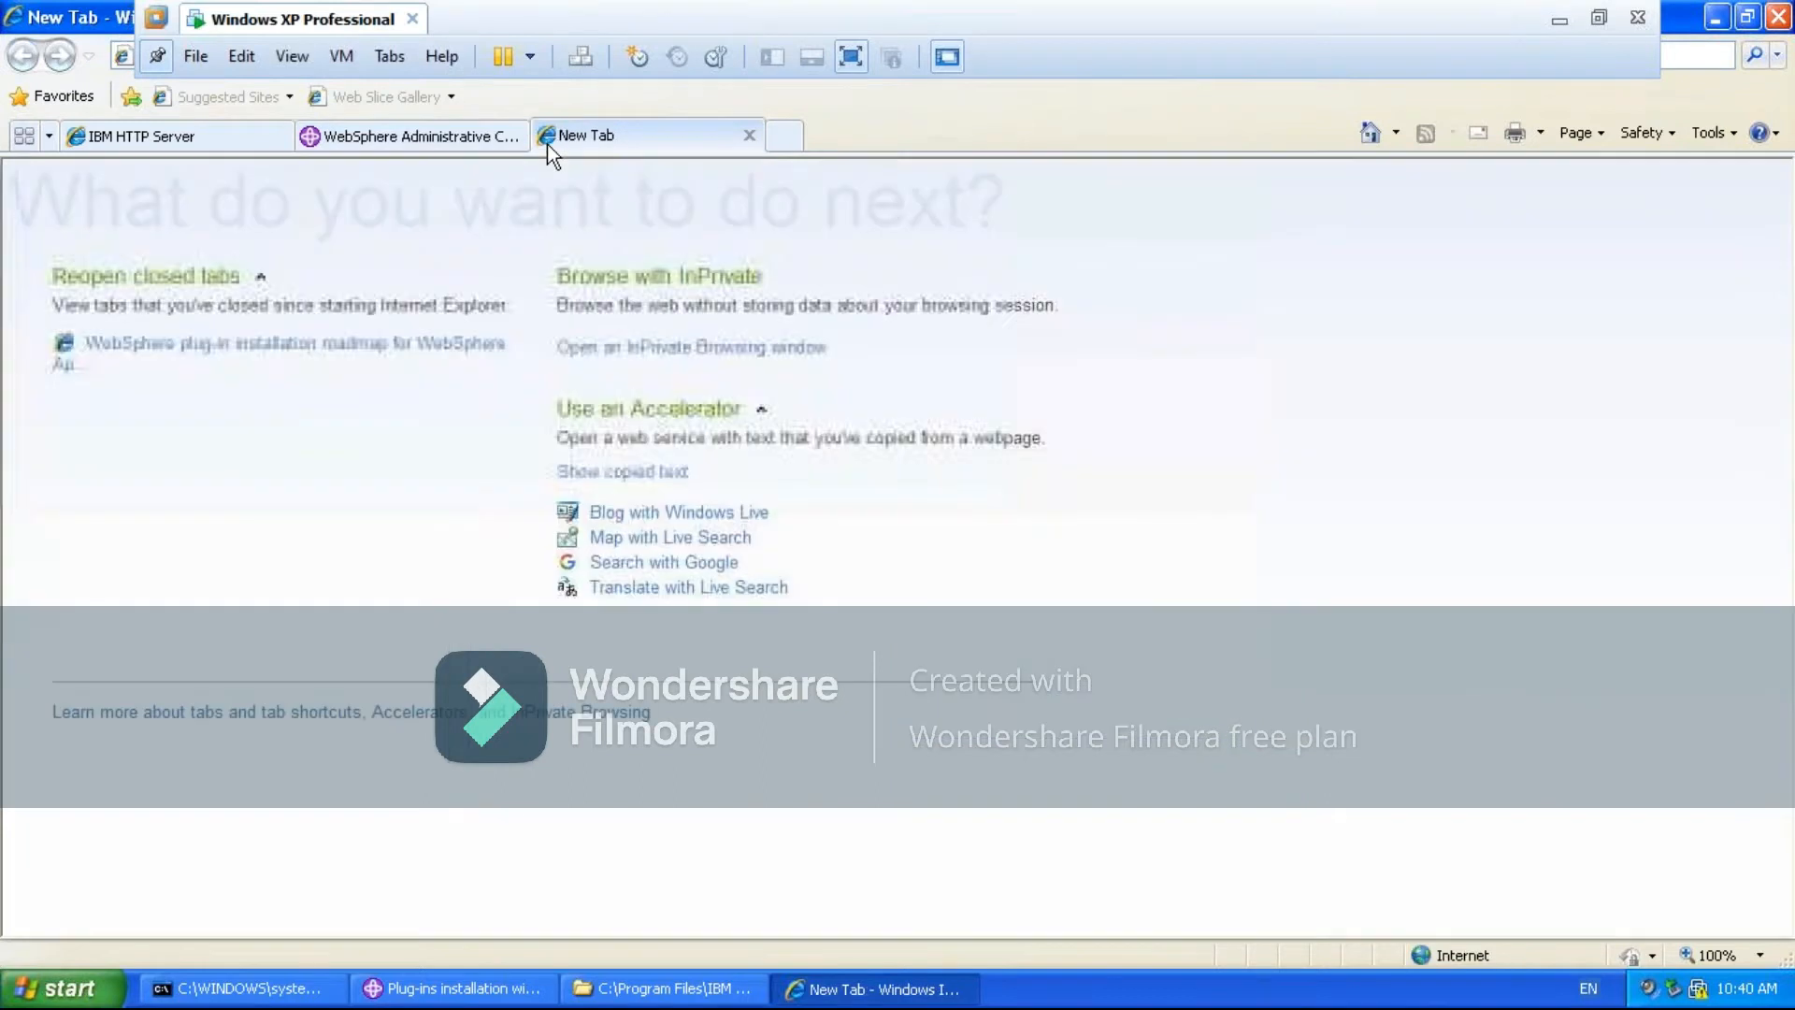
pyautogui.click(1746, 17)
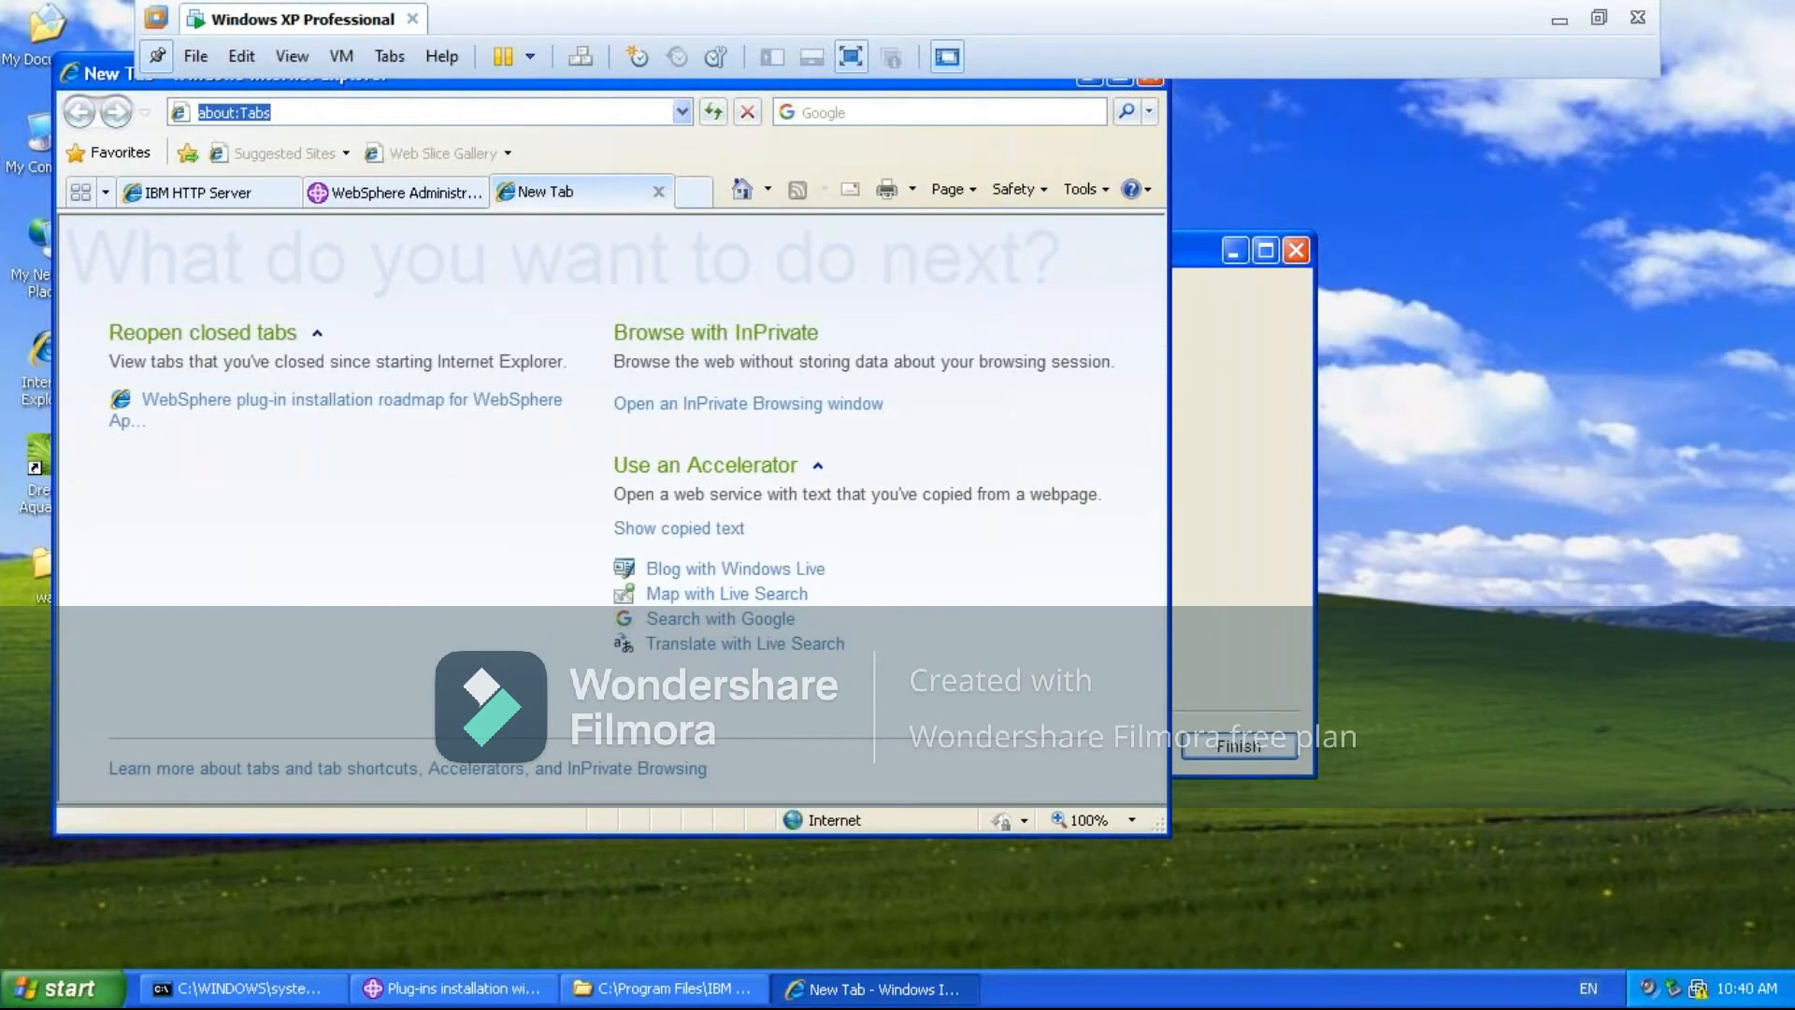
pyautogui.write('htt')
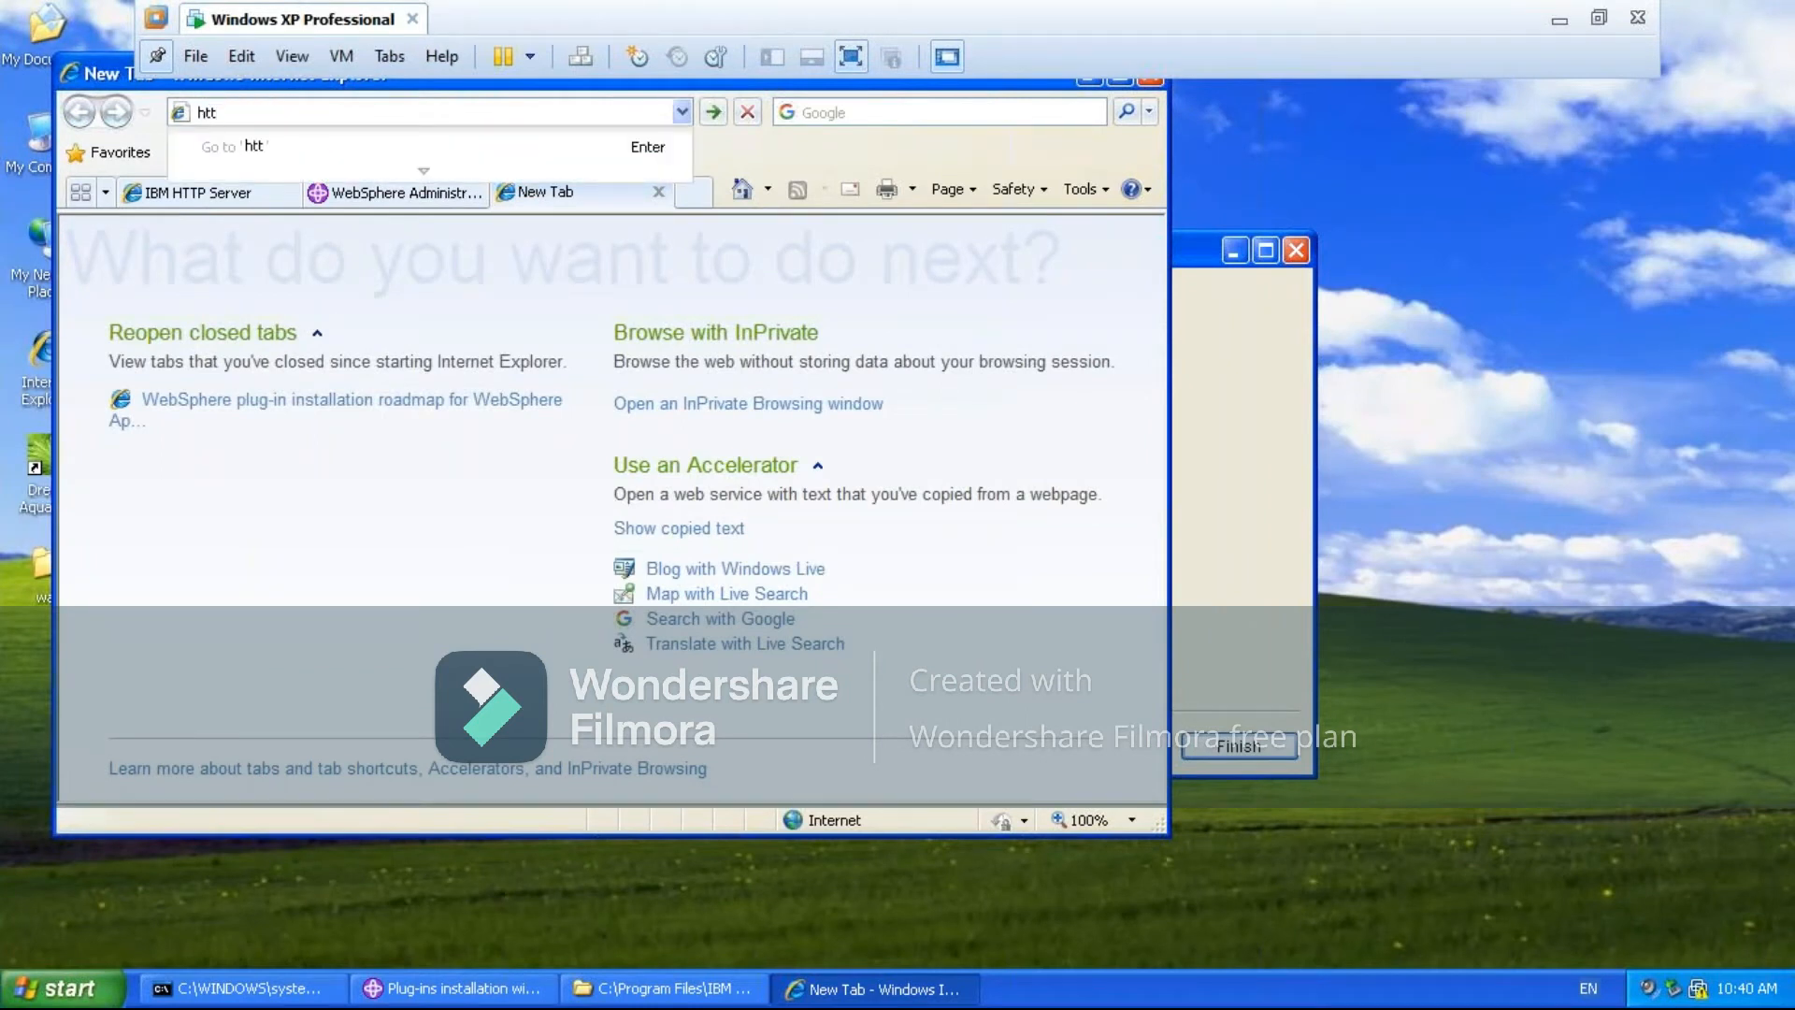
pyautogui.write('p://local')
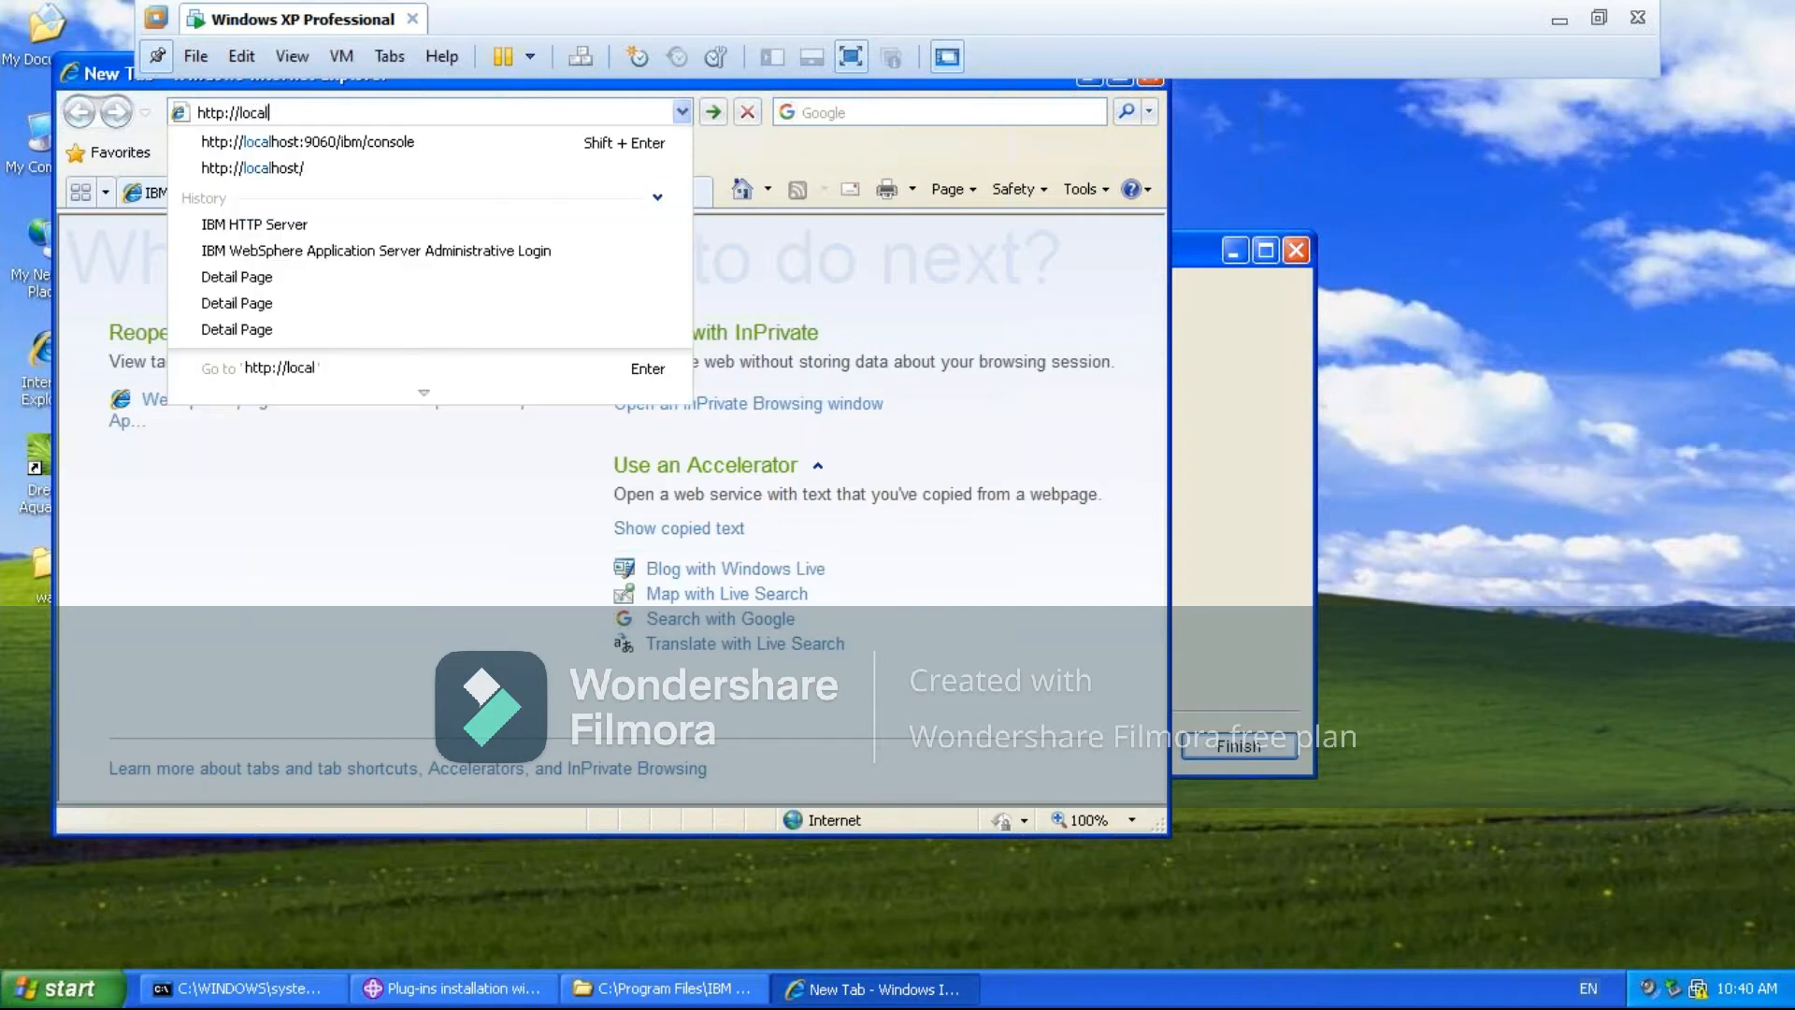
pyautogui.write('host:')
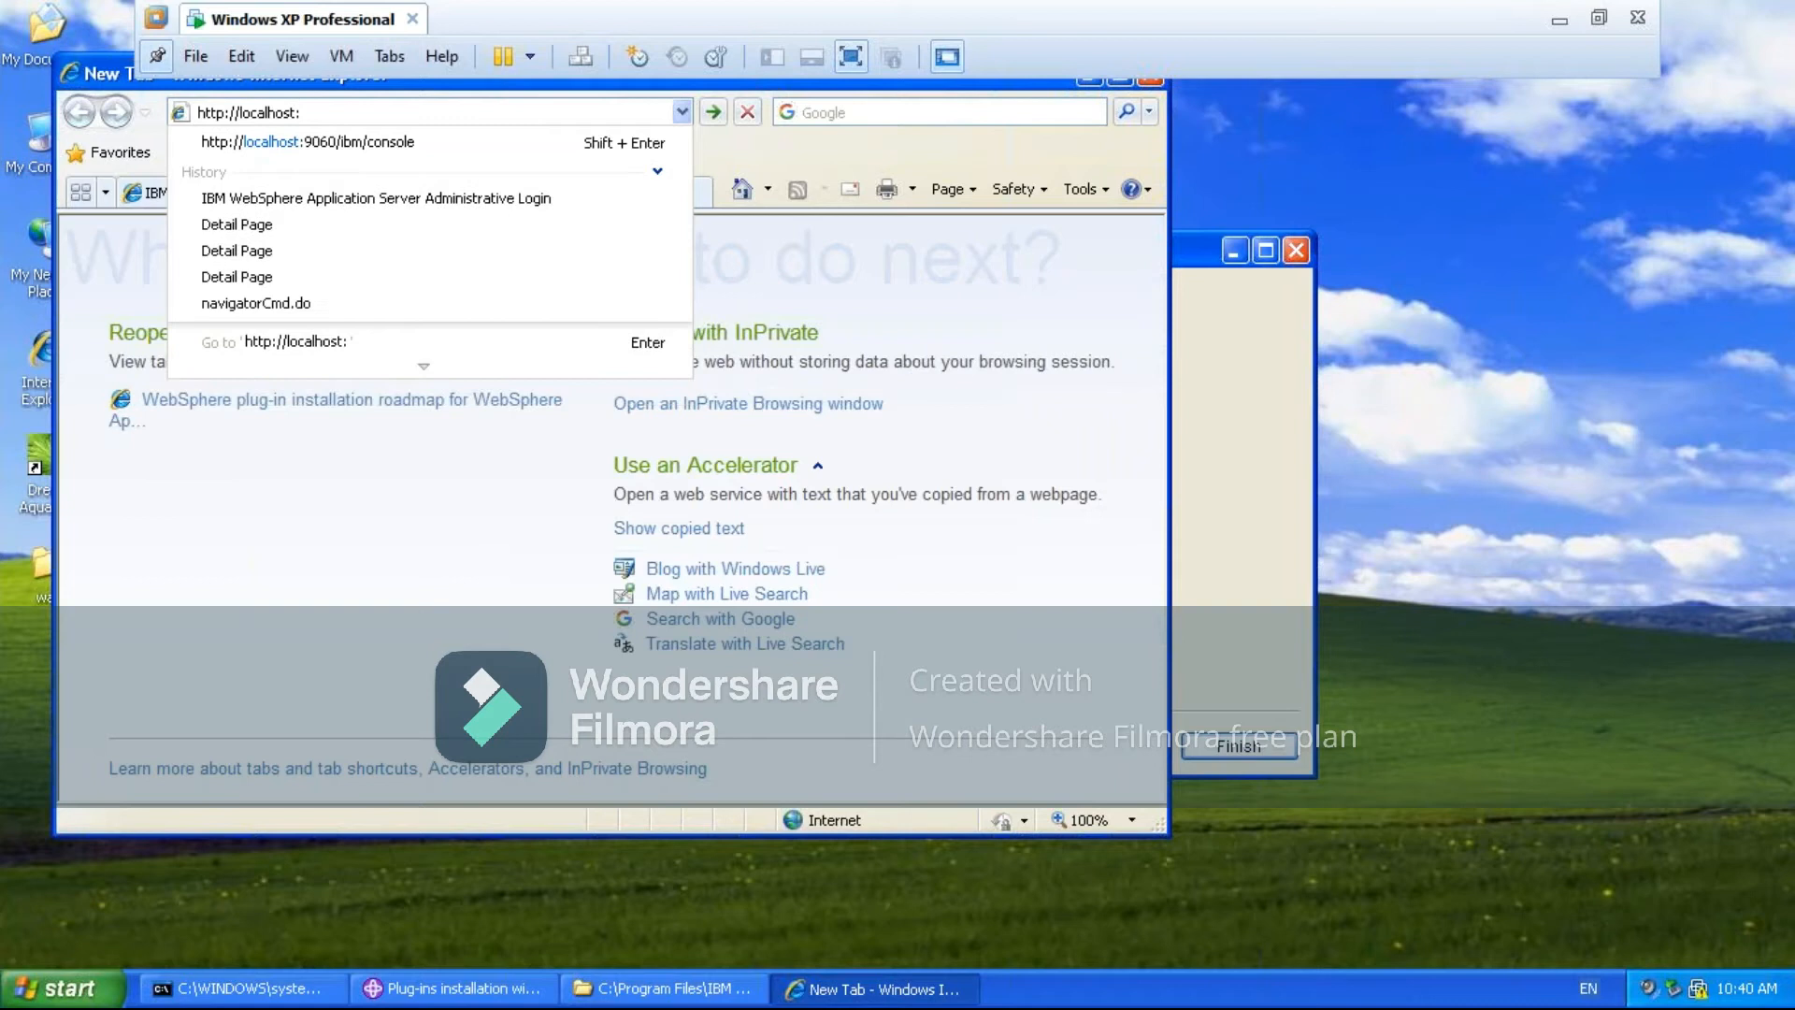
pyautogui.write('9080')
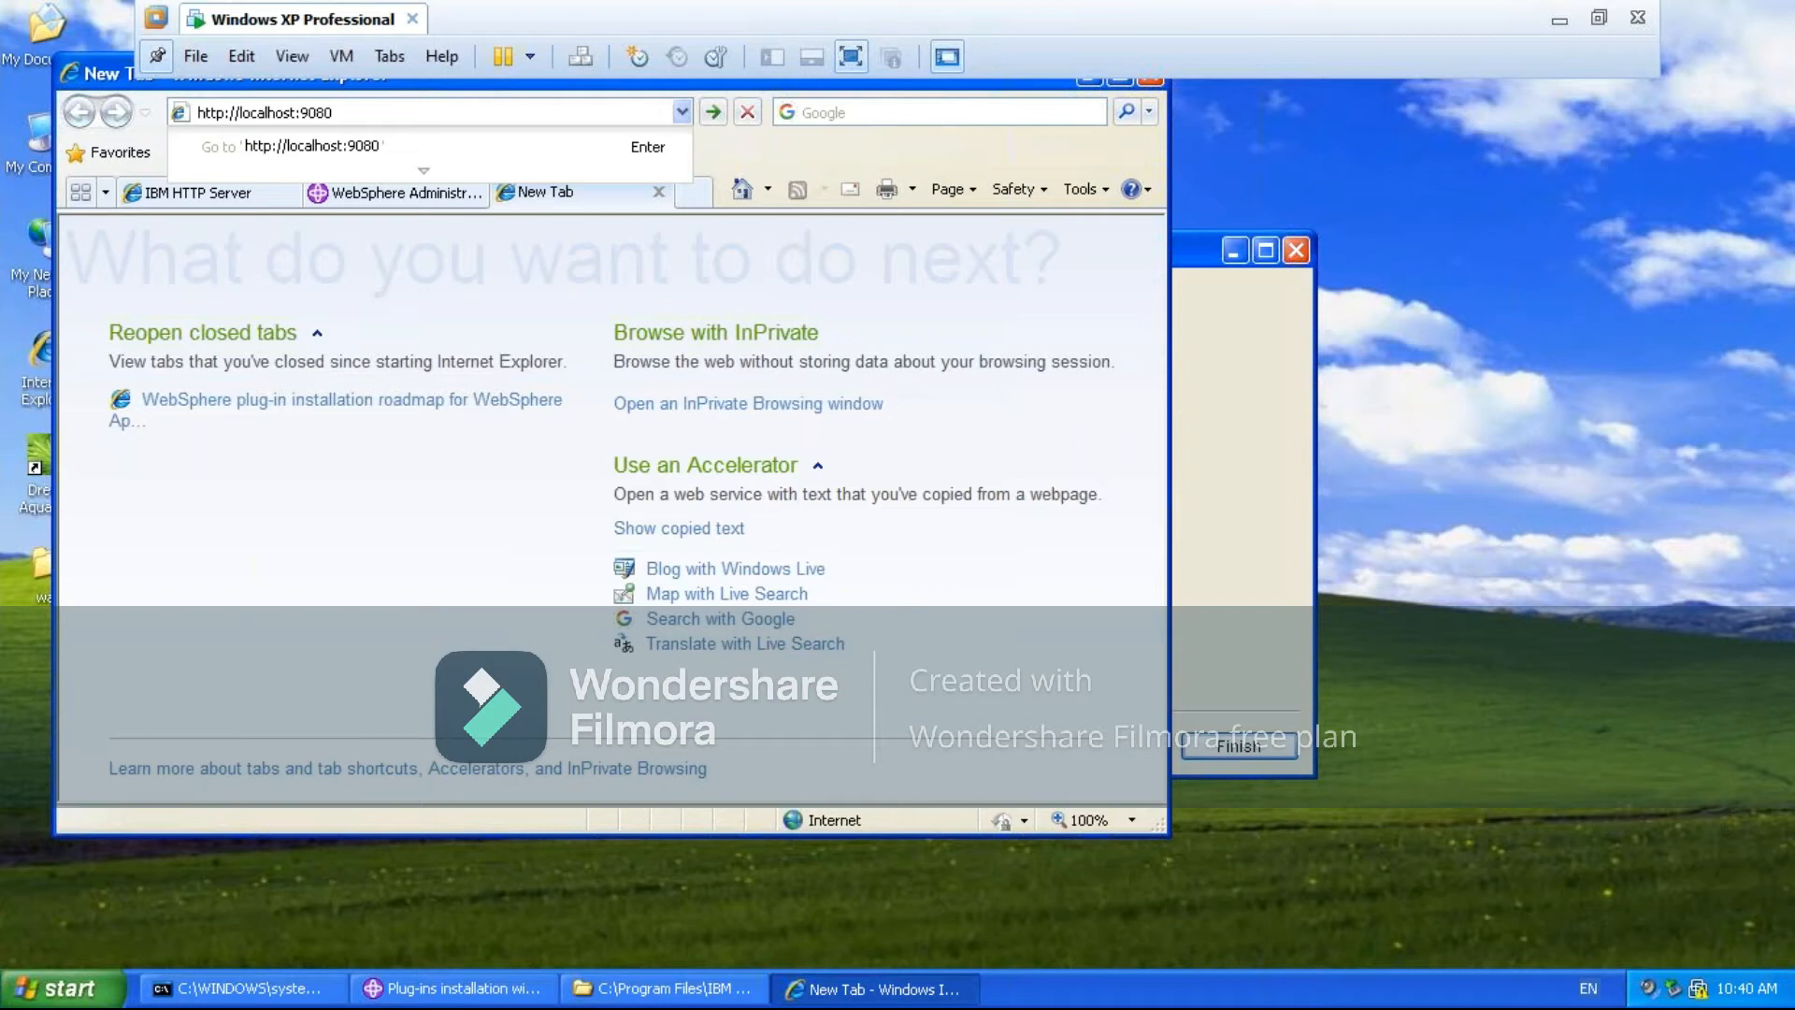
pyautogui.hotkey('ctrl', 'v')
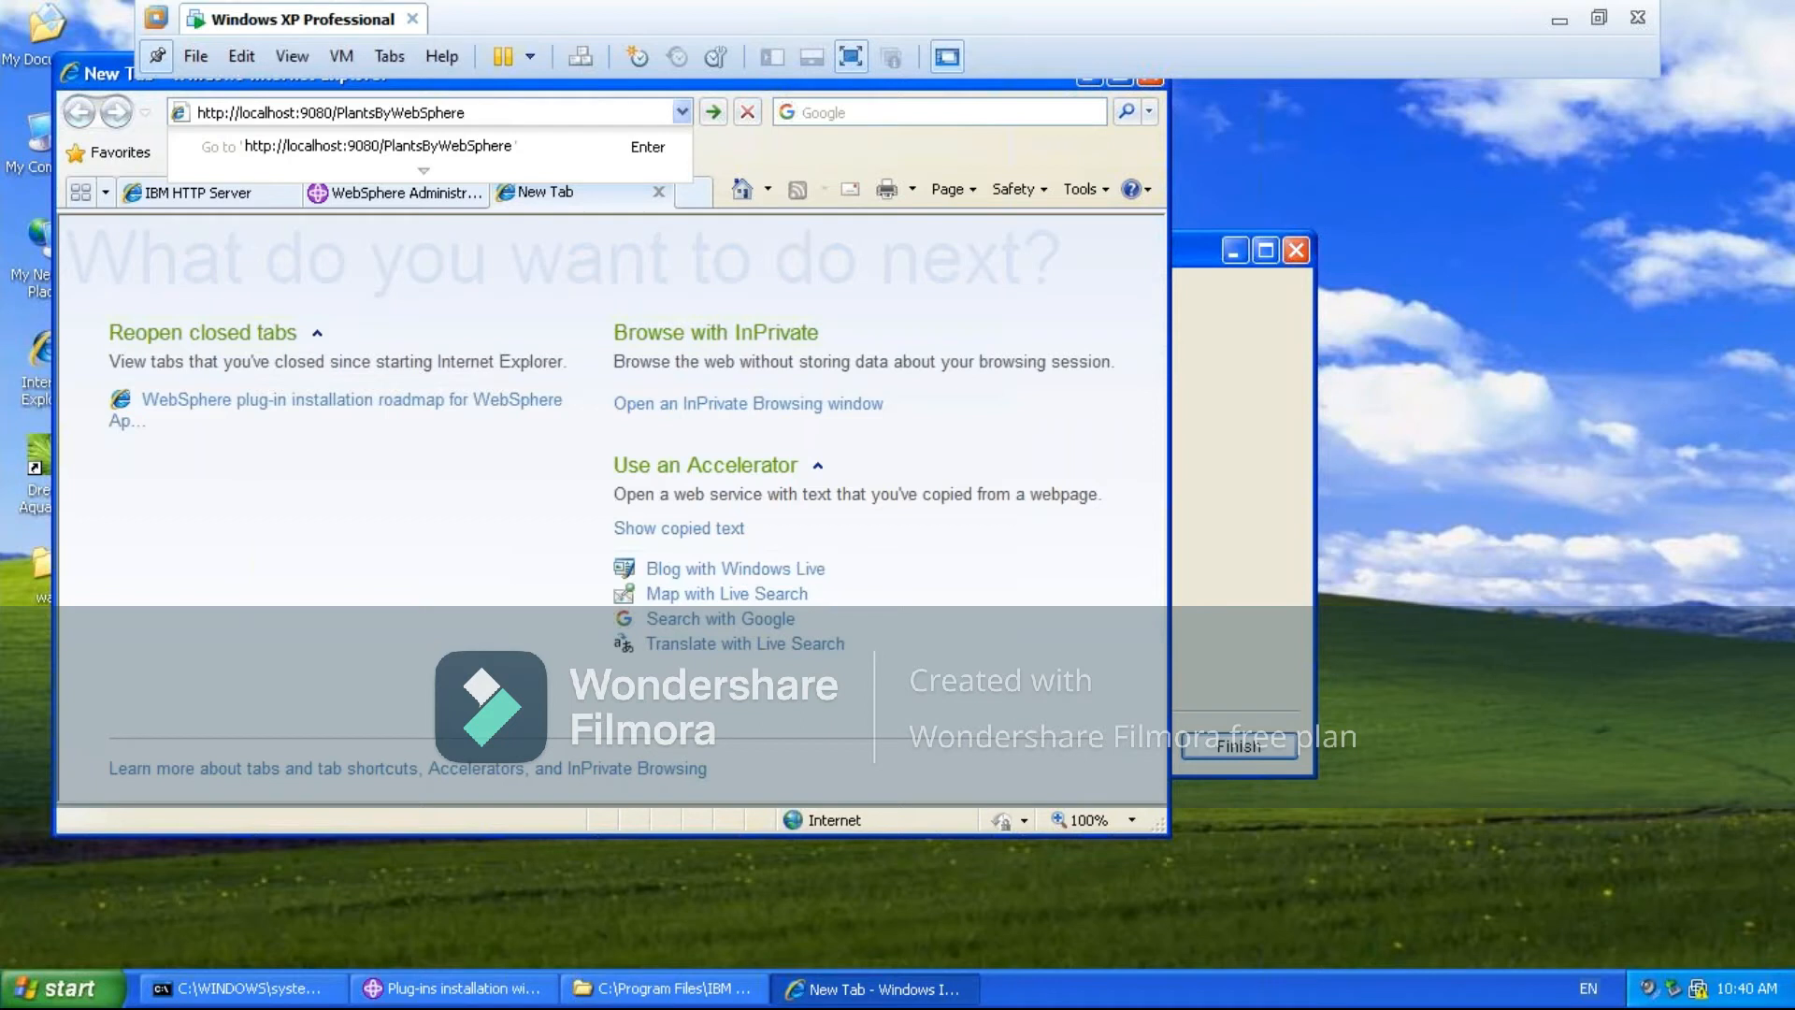
pyautogui.press('Return')
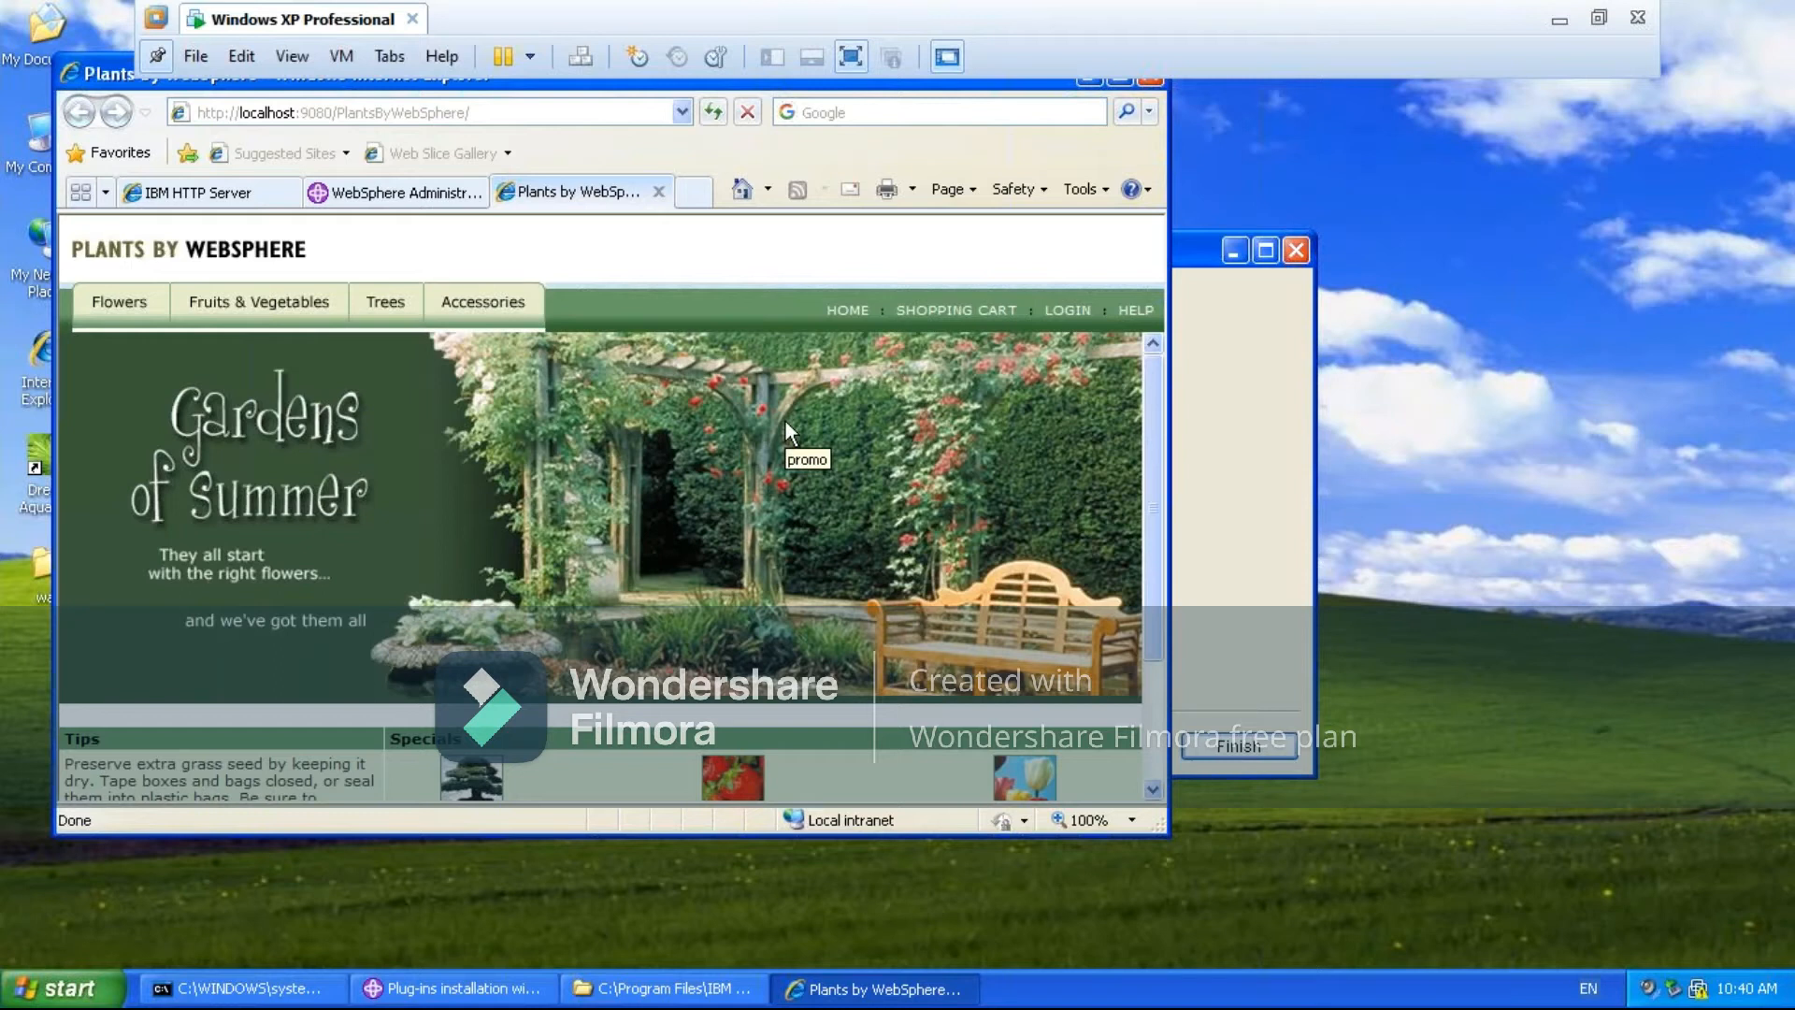
# - Minimize the browser and finish the plug-ins installation wizard
pyautogui.click(497, 114)
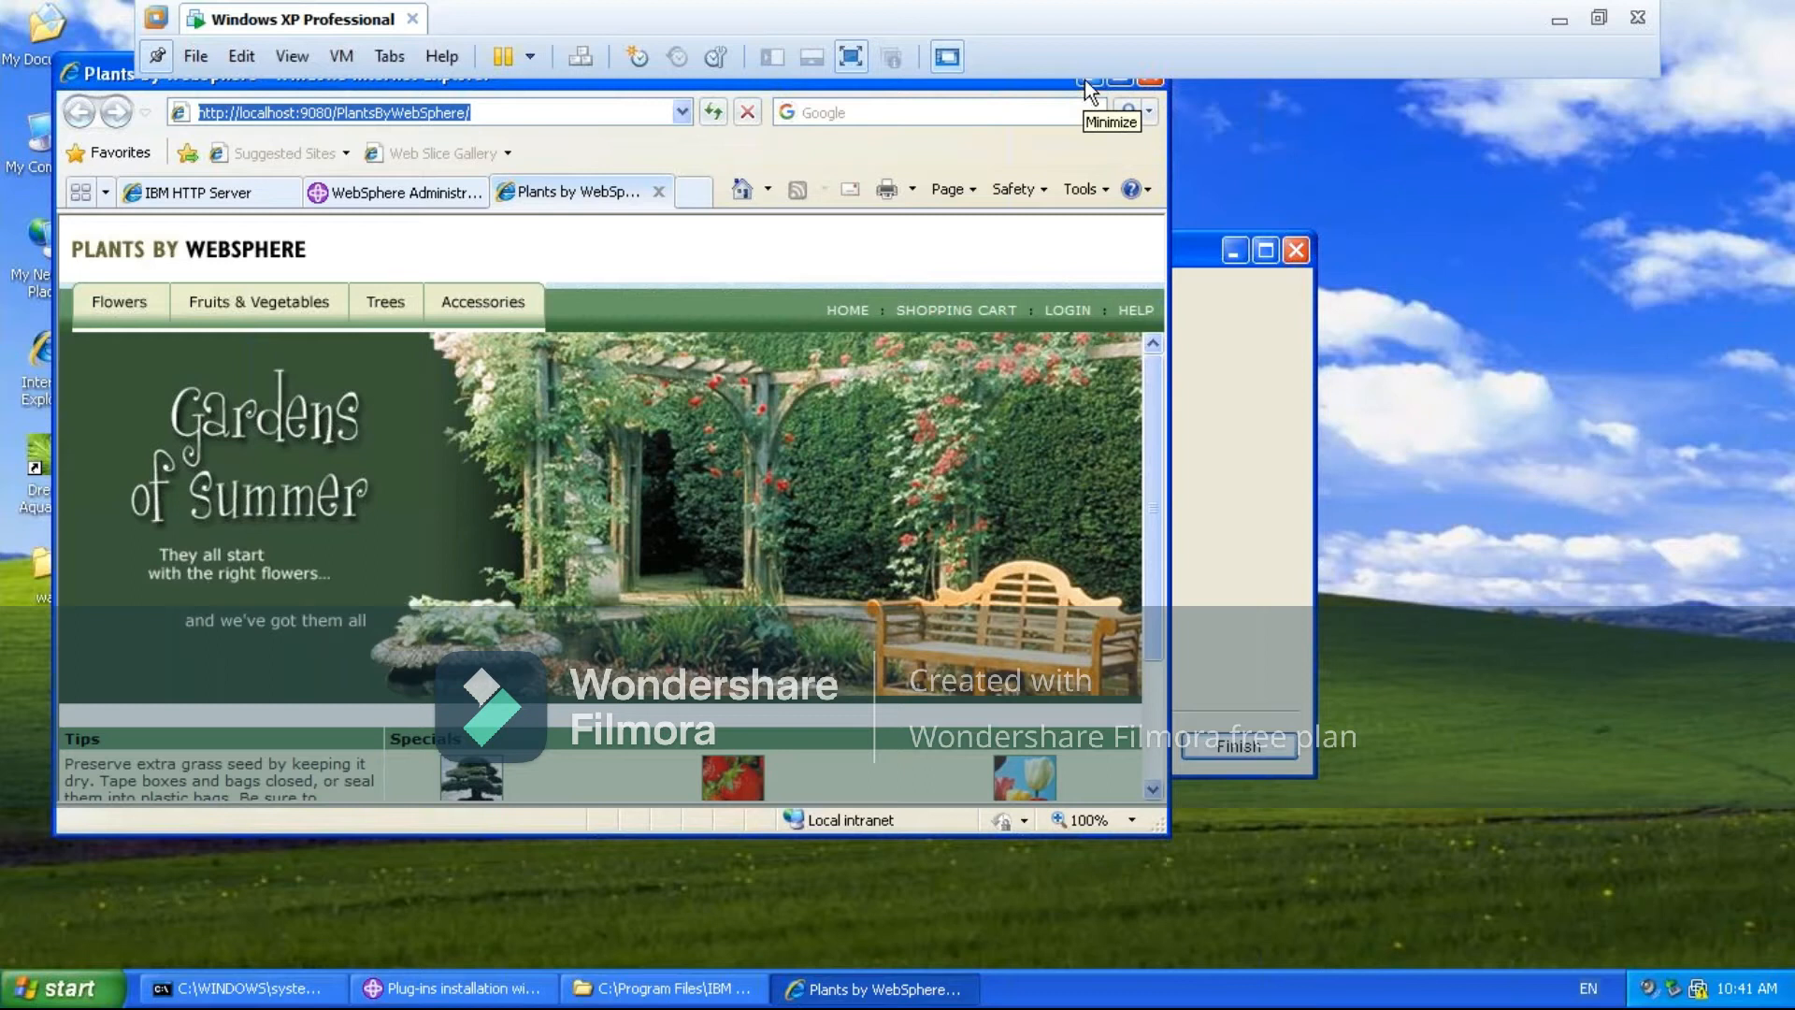
pyautogui.click(1086, 80)
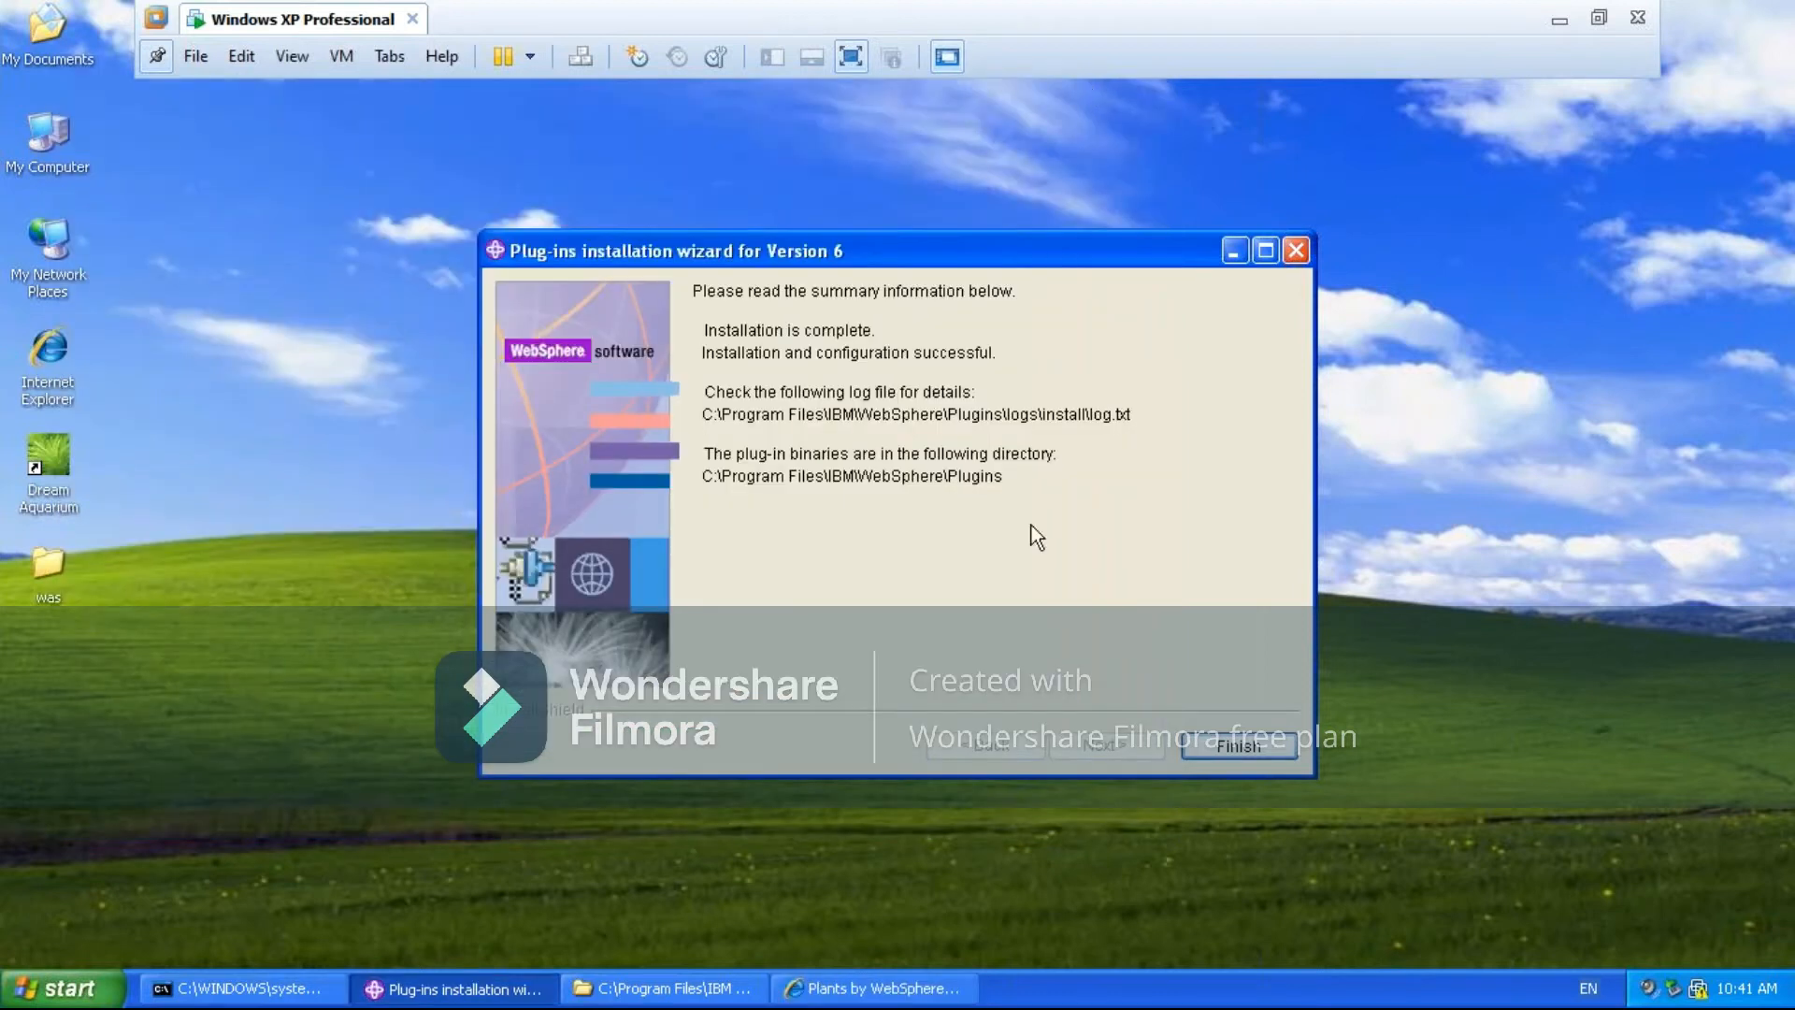
pyautogui.click(1238, 746)
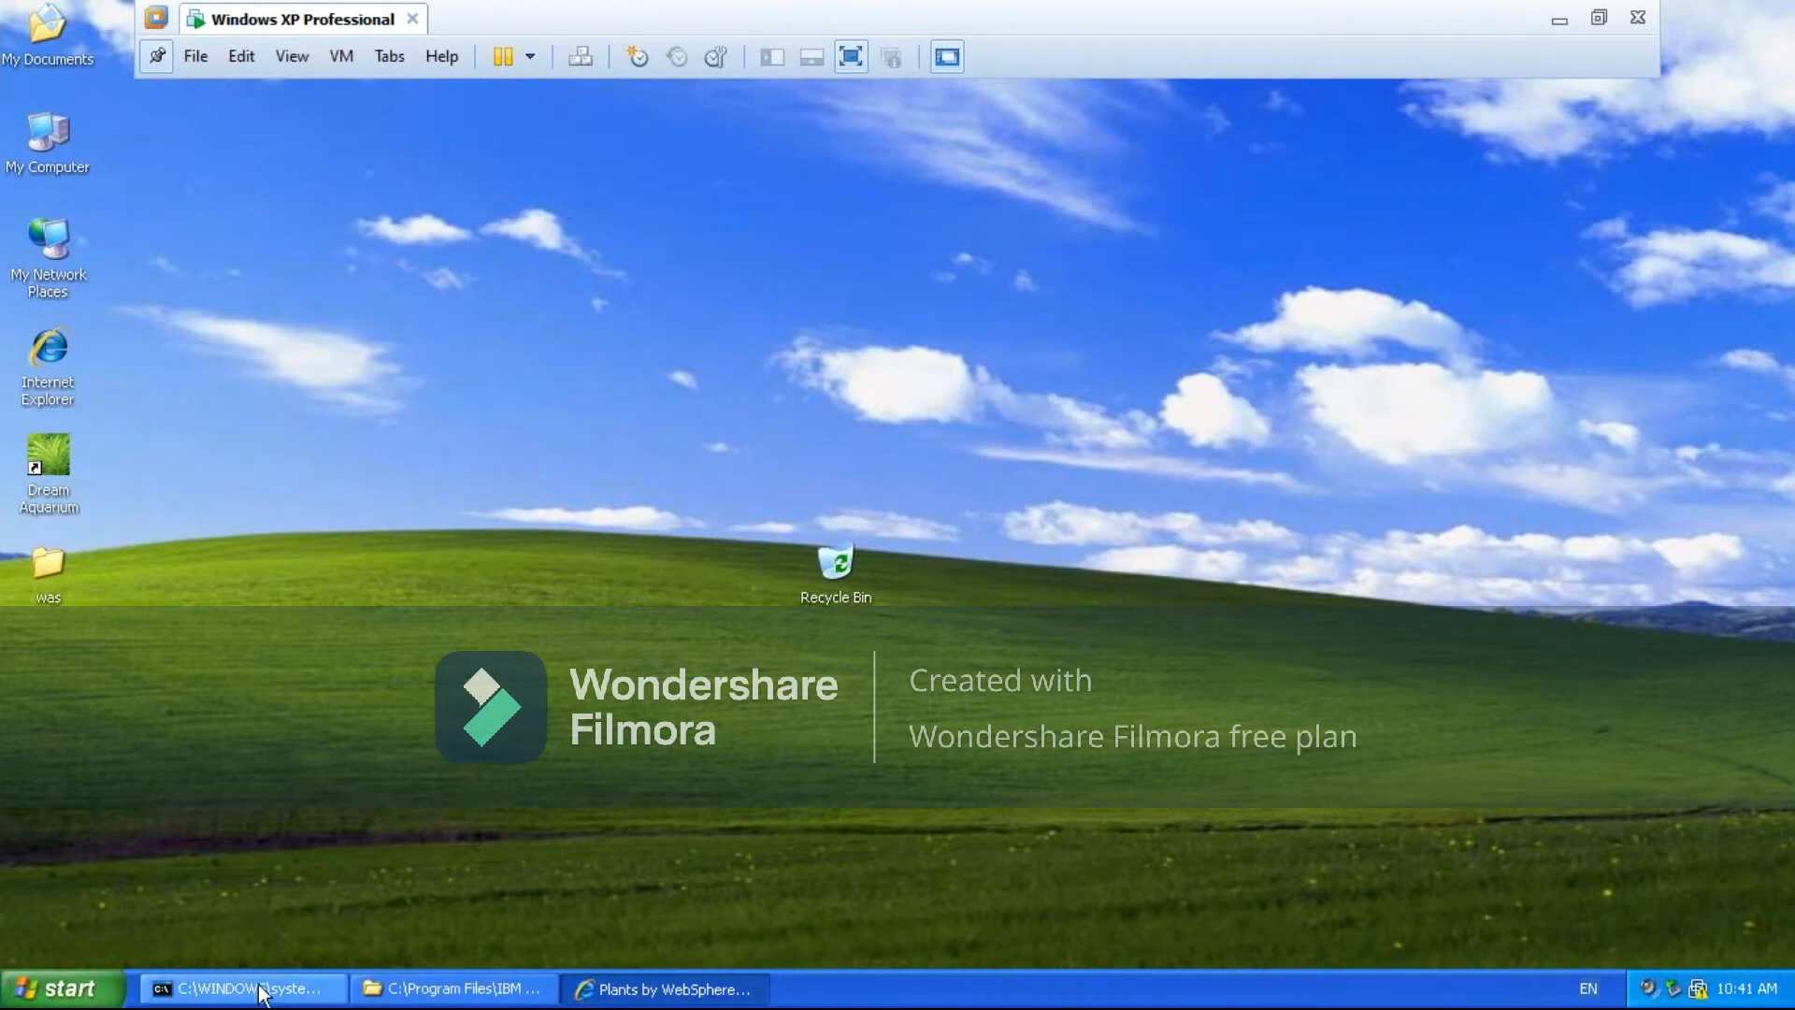
# - Bring the browser with the Plants by WebSphere page back and maximize its window
pyautogui.click(633, 993)
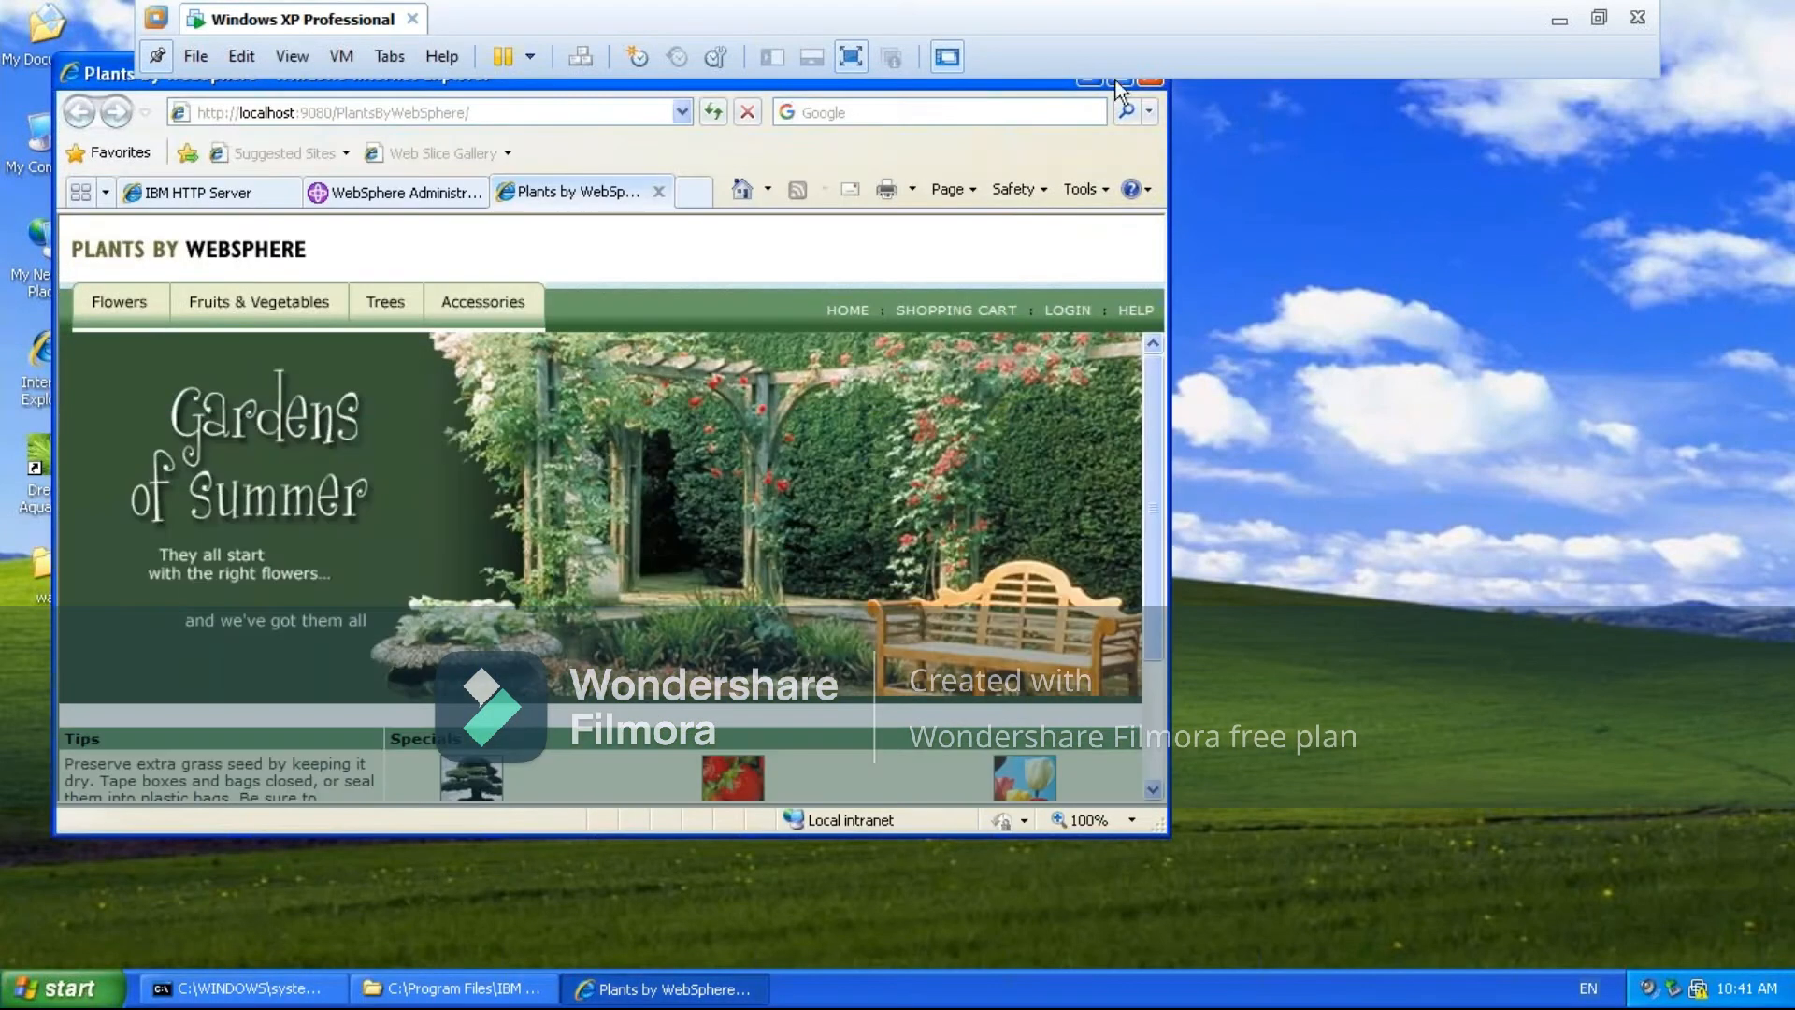
pyautogui.click(1091, 82)
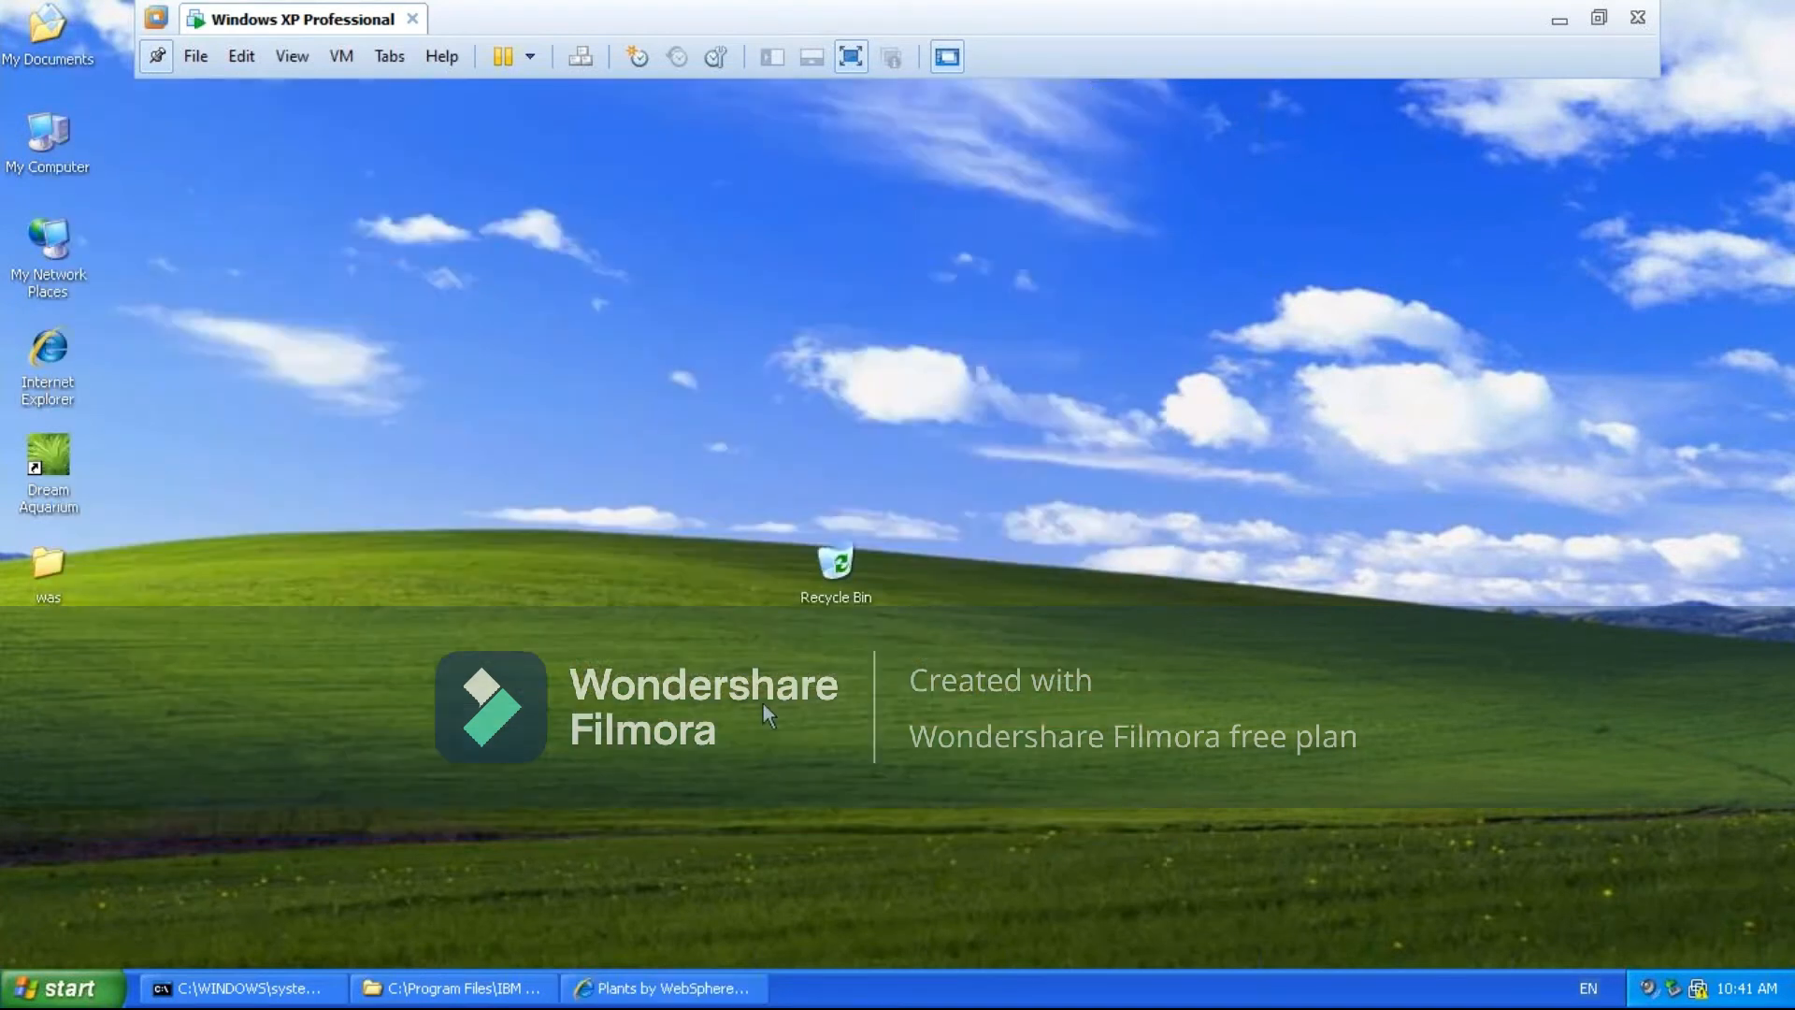
pyautogui.click(656, 981)
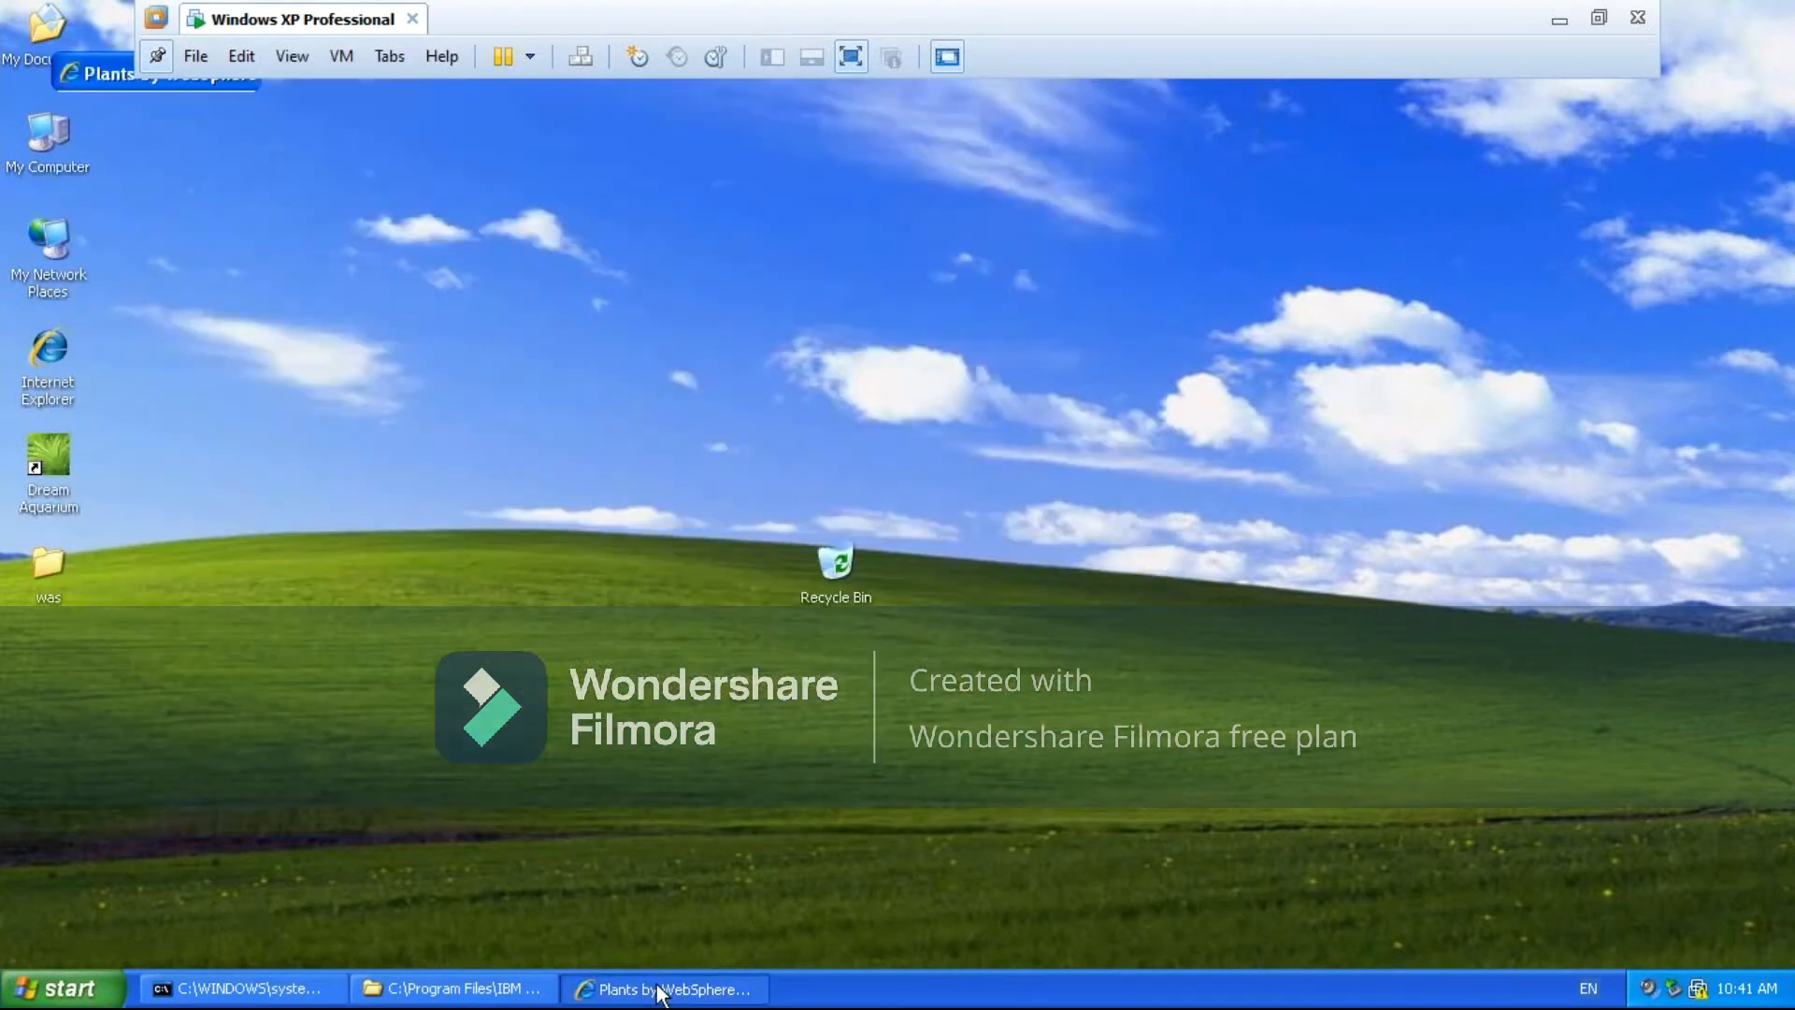
pyautogui.click(1120, 79)
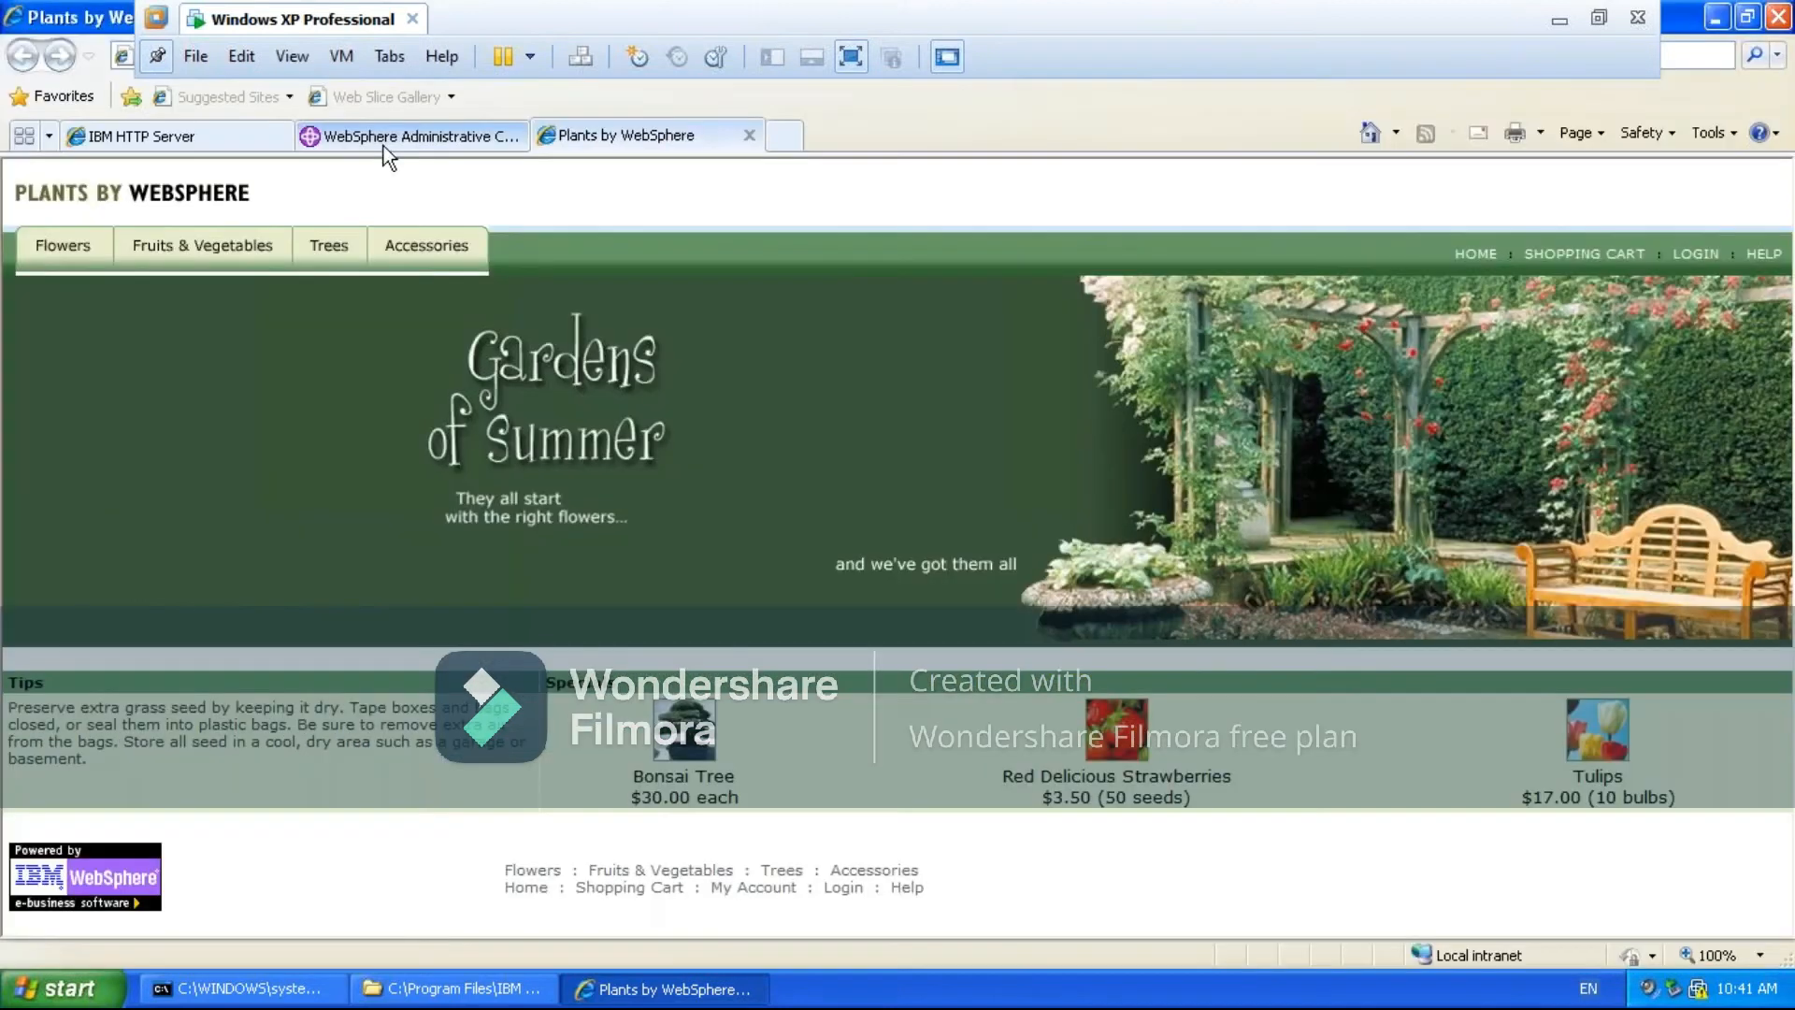
# - Return to the administrative console and review its application servers, web servers and enterprise applications
pyautogui.click(395, 135)
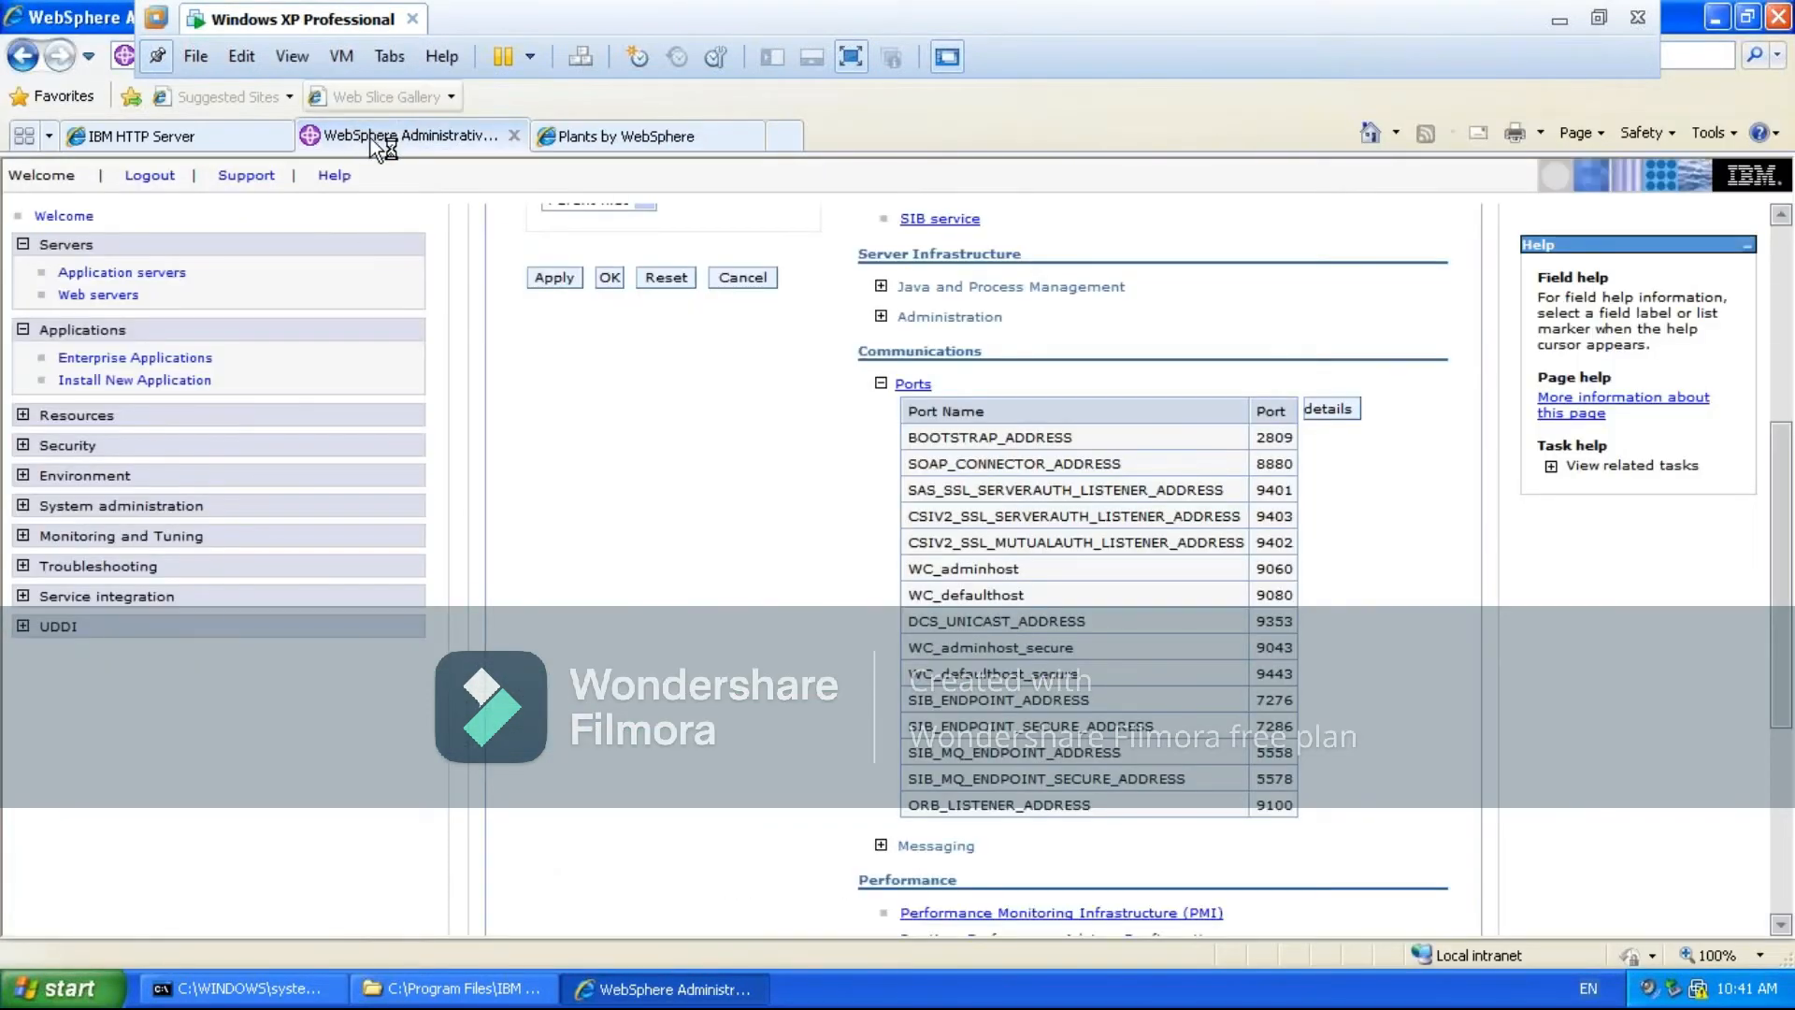
pyautogui.click(104, 275)
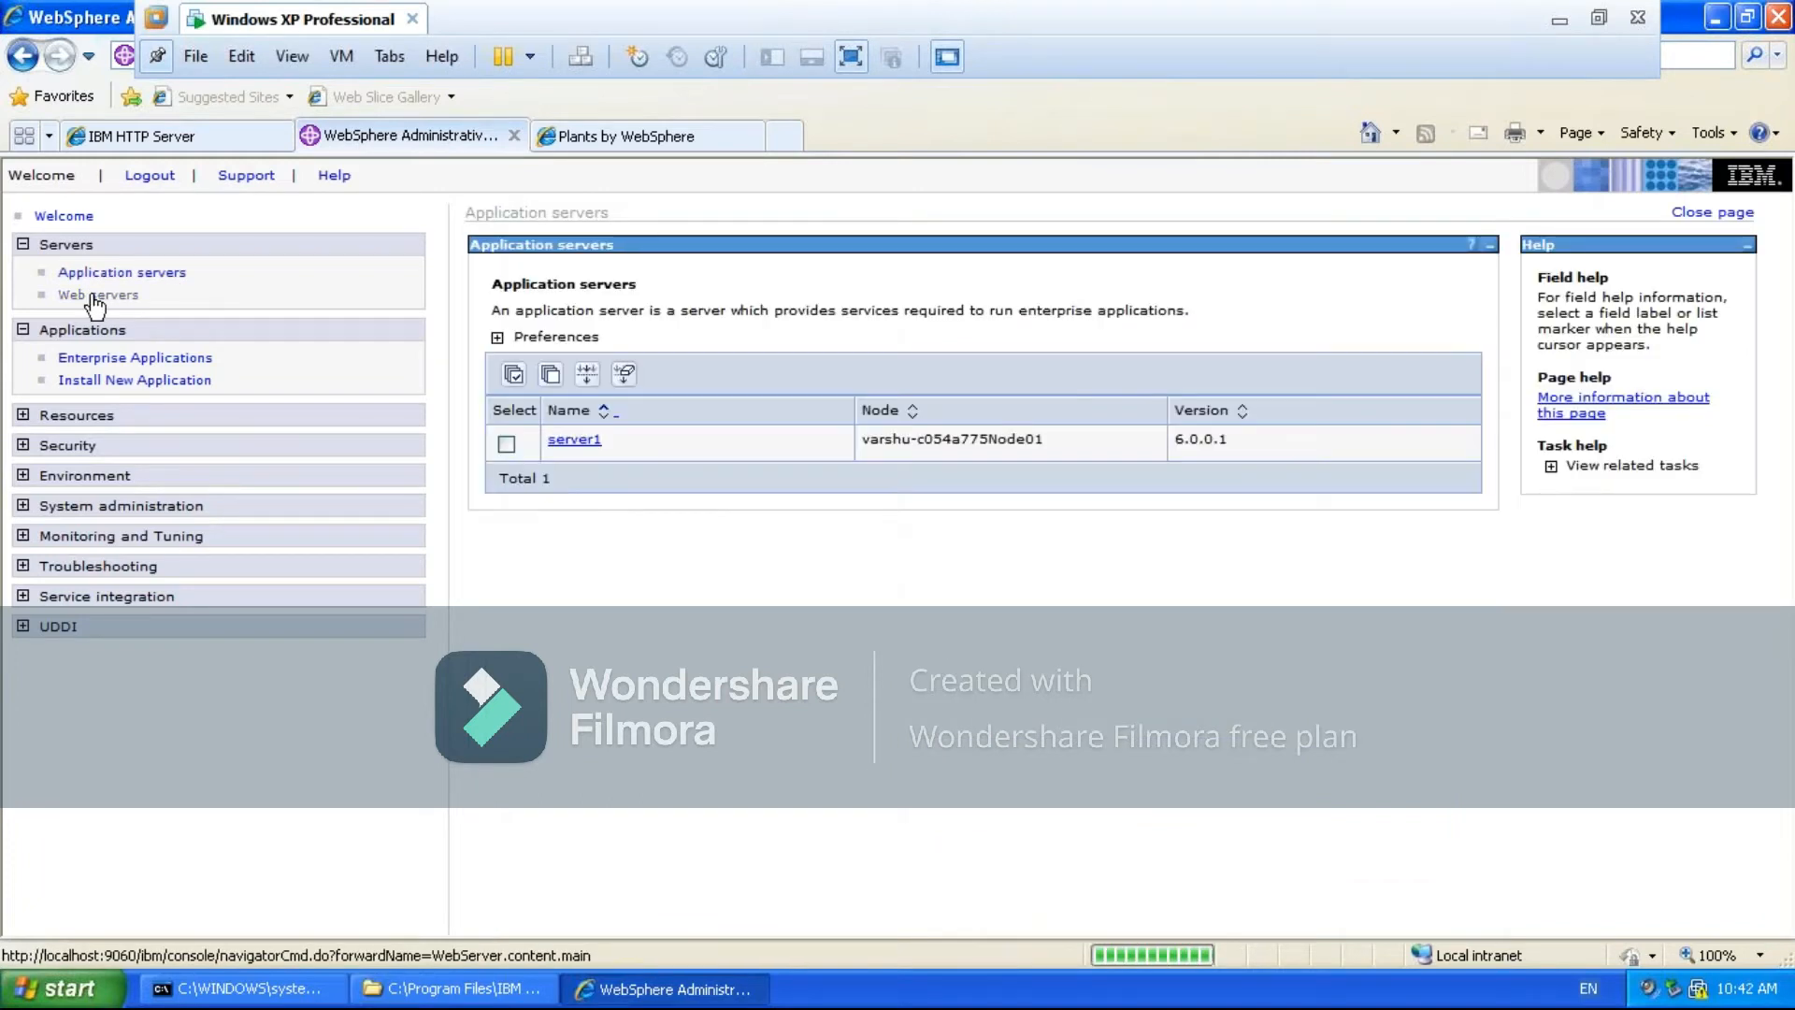
pyautogui.click(96, 295)
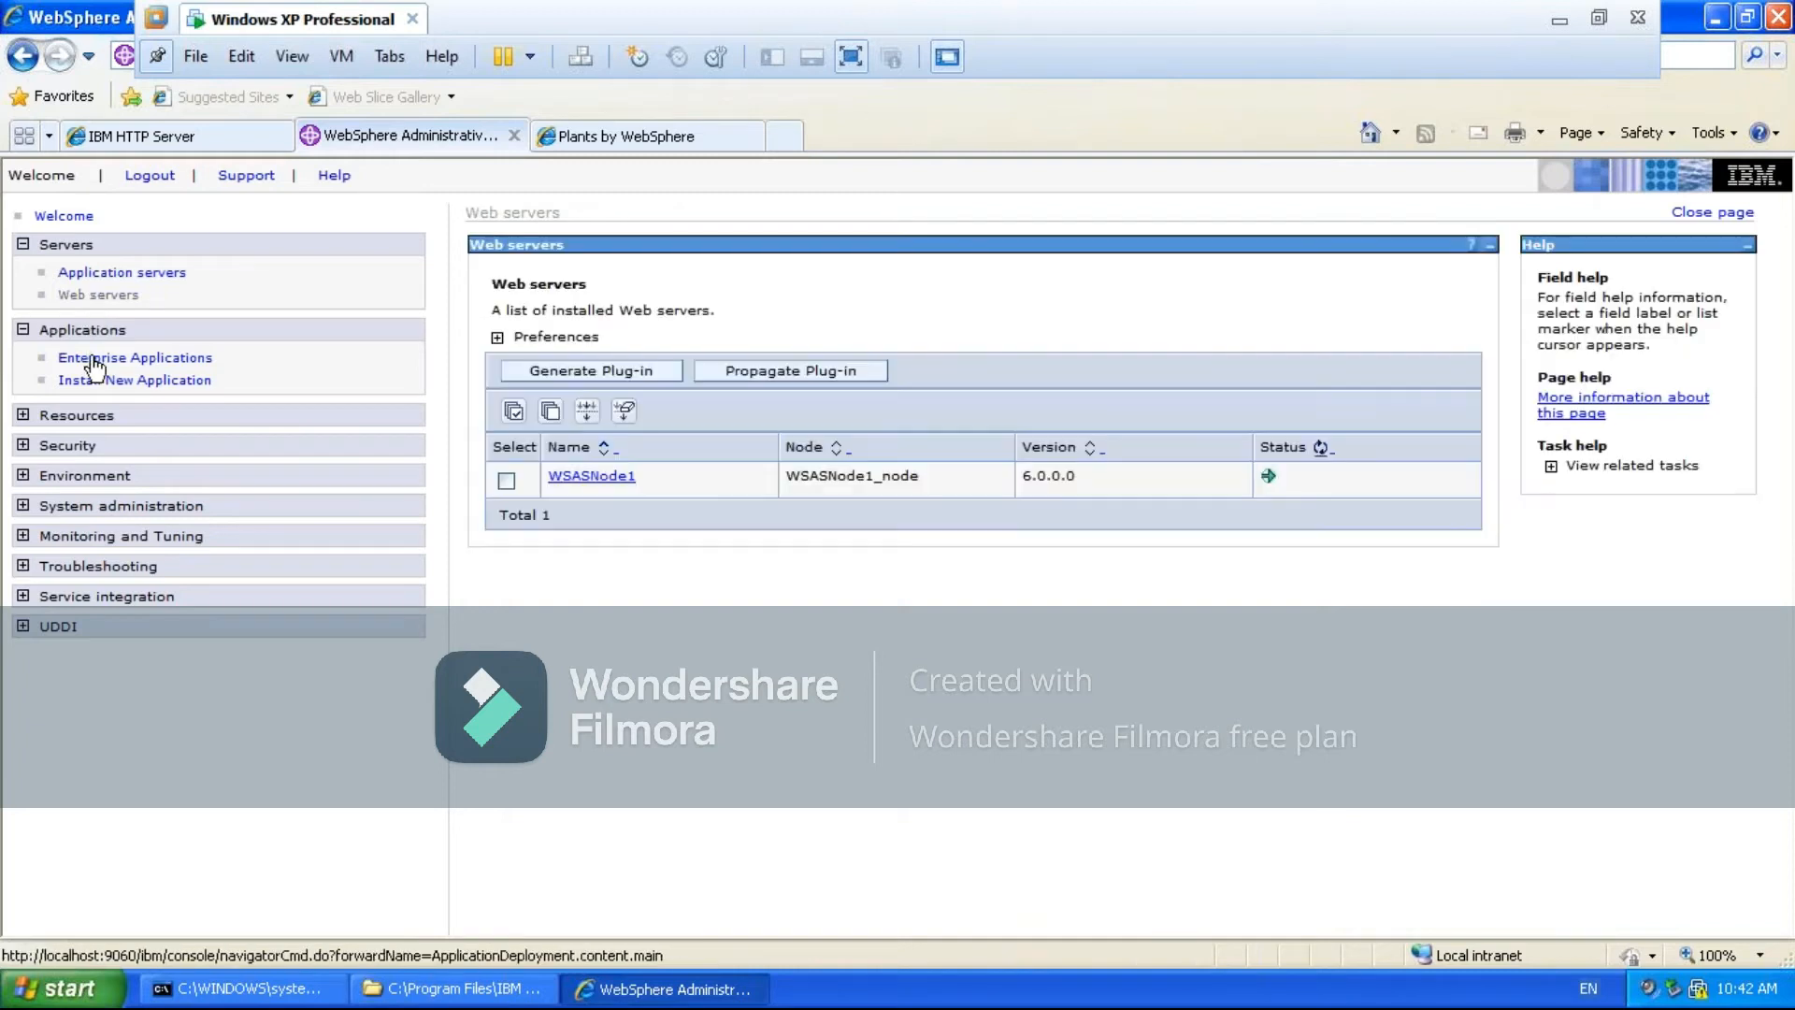
pyautogui.click(94, 360)
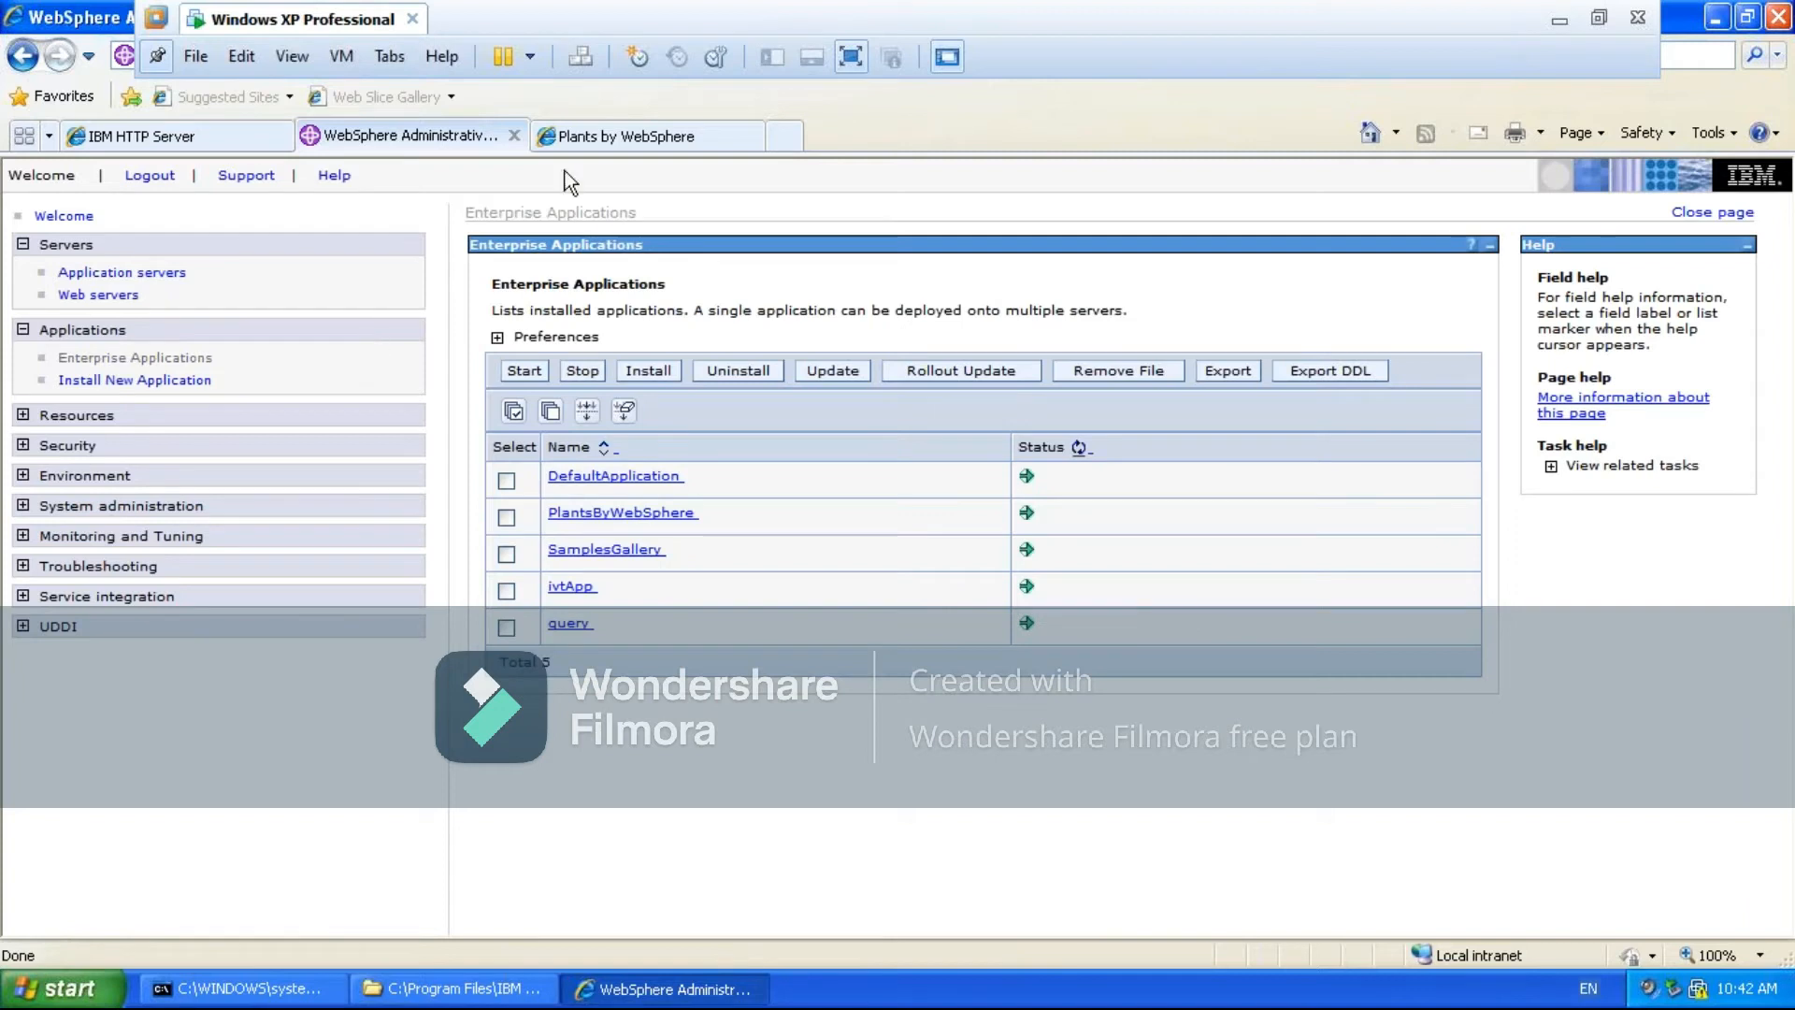
# - Compare the Plants by WebSphere and IBM HTTP Server pages with the console, and open the PlantsByWebSphere application's configuration
pyautogui.click(608, 145)
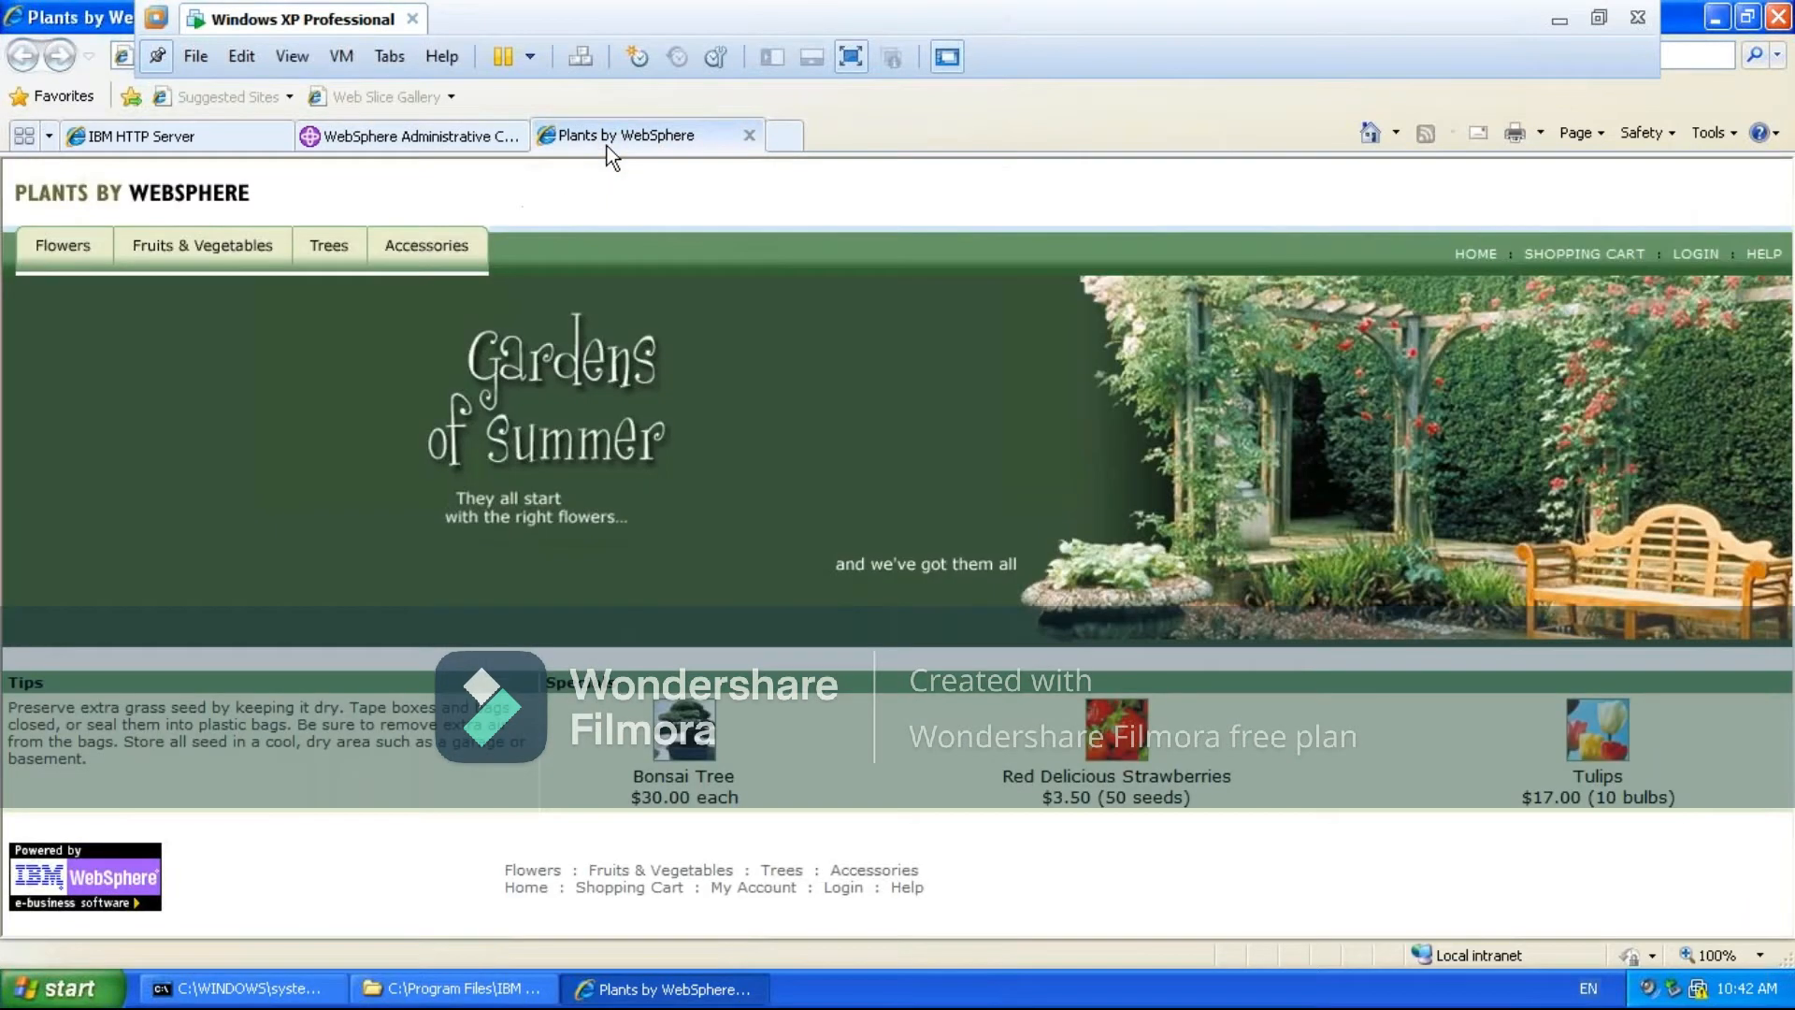
pyautogui.click(144, 138)
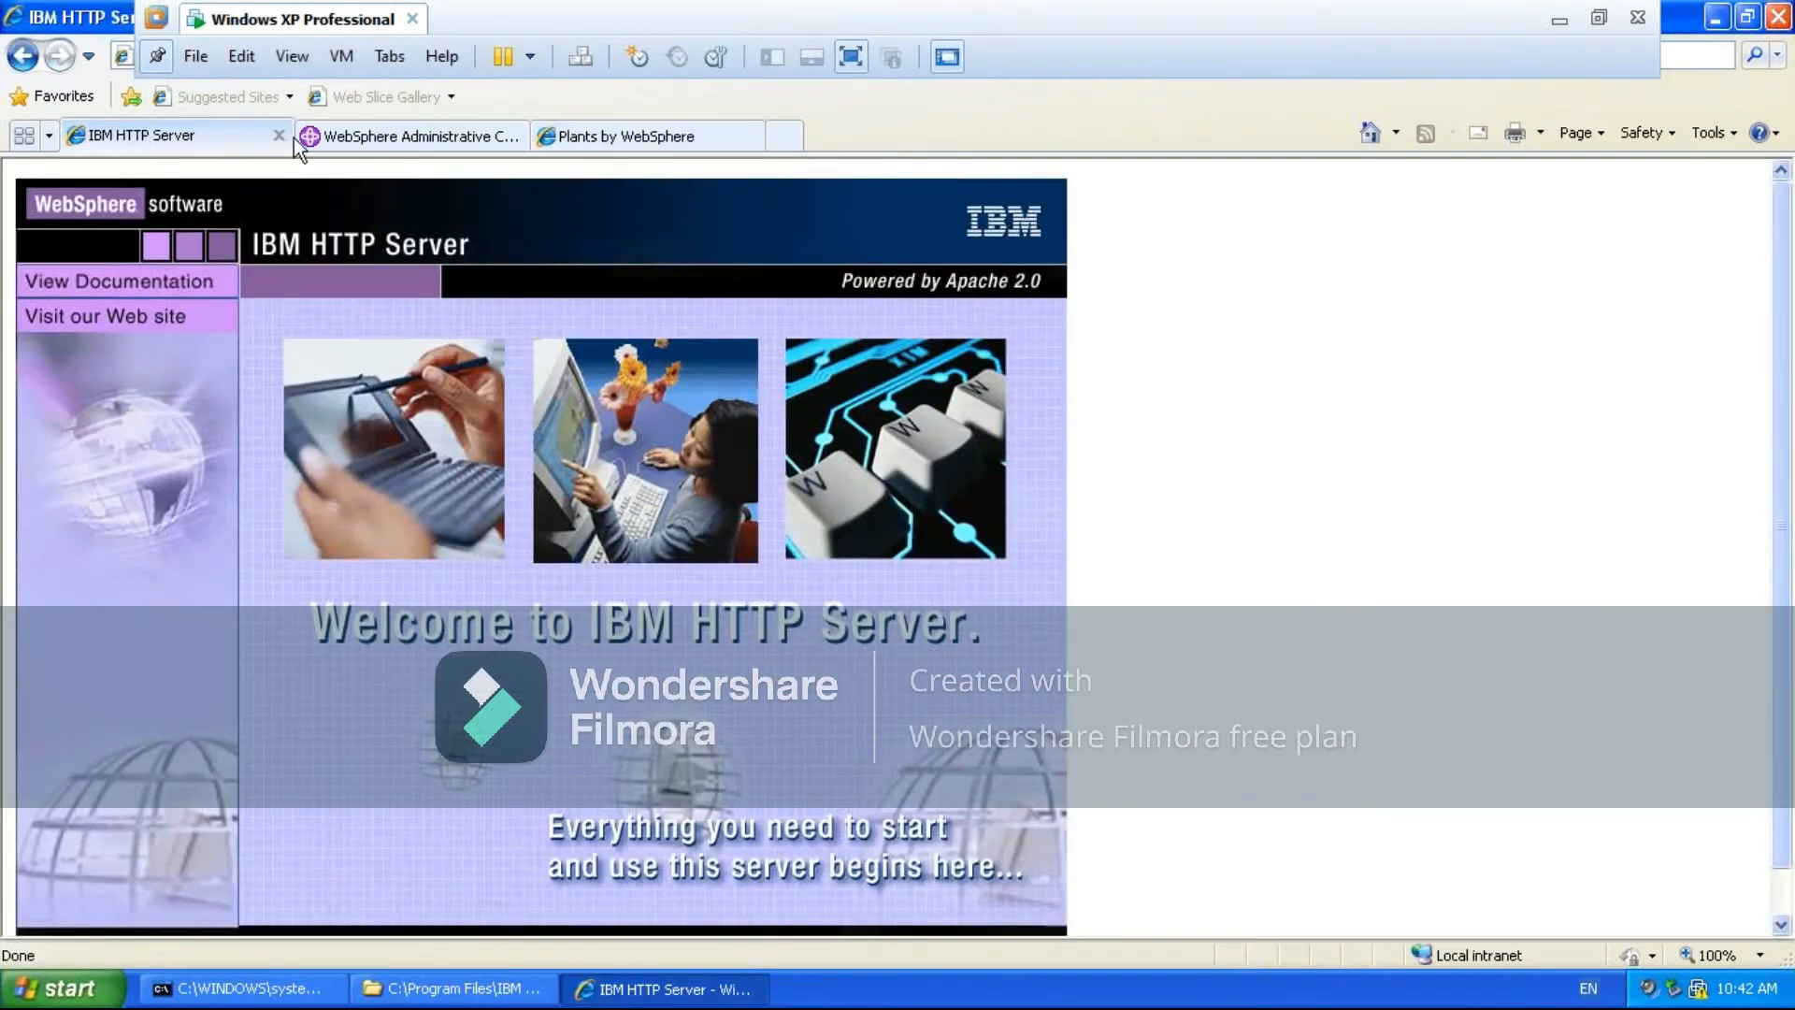
pyautogui.click(374, 138)
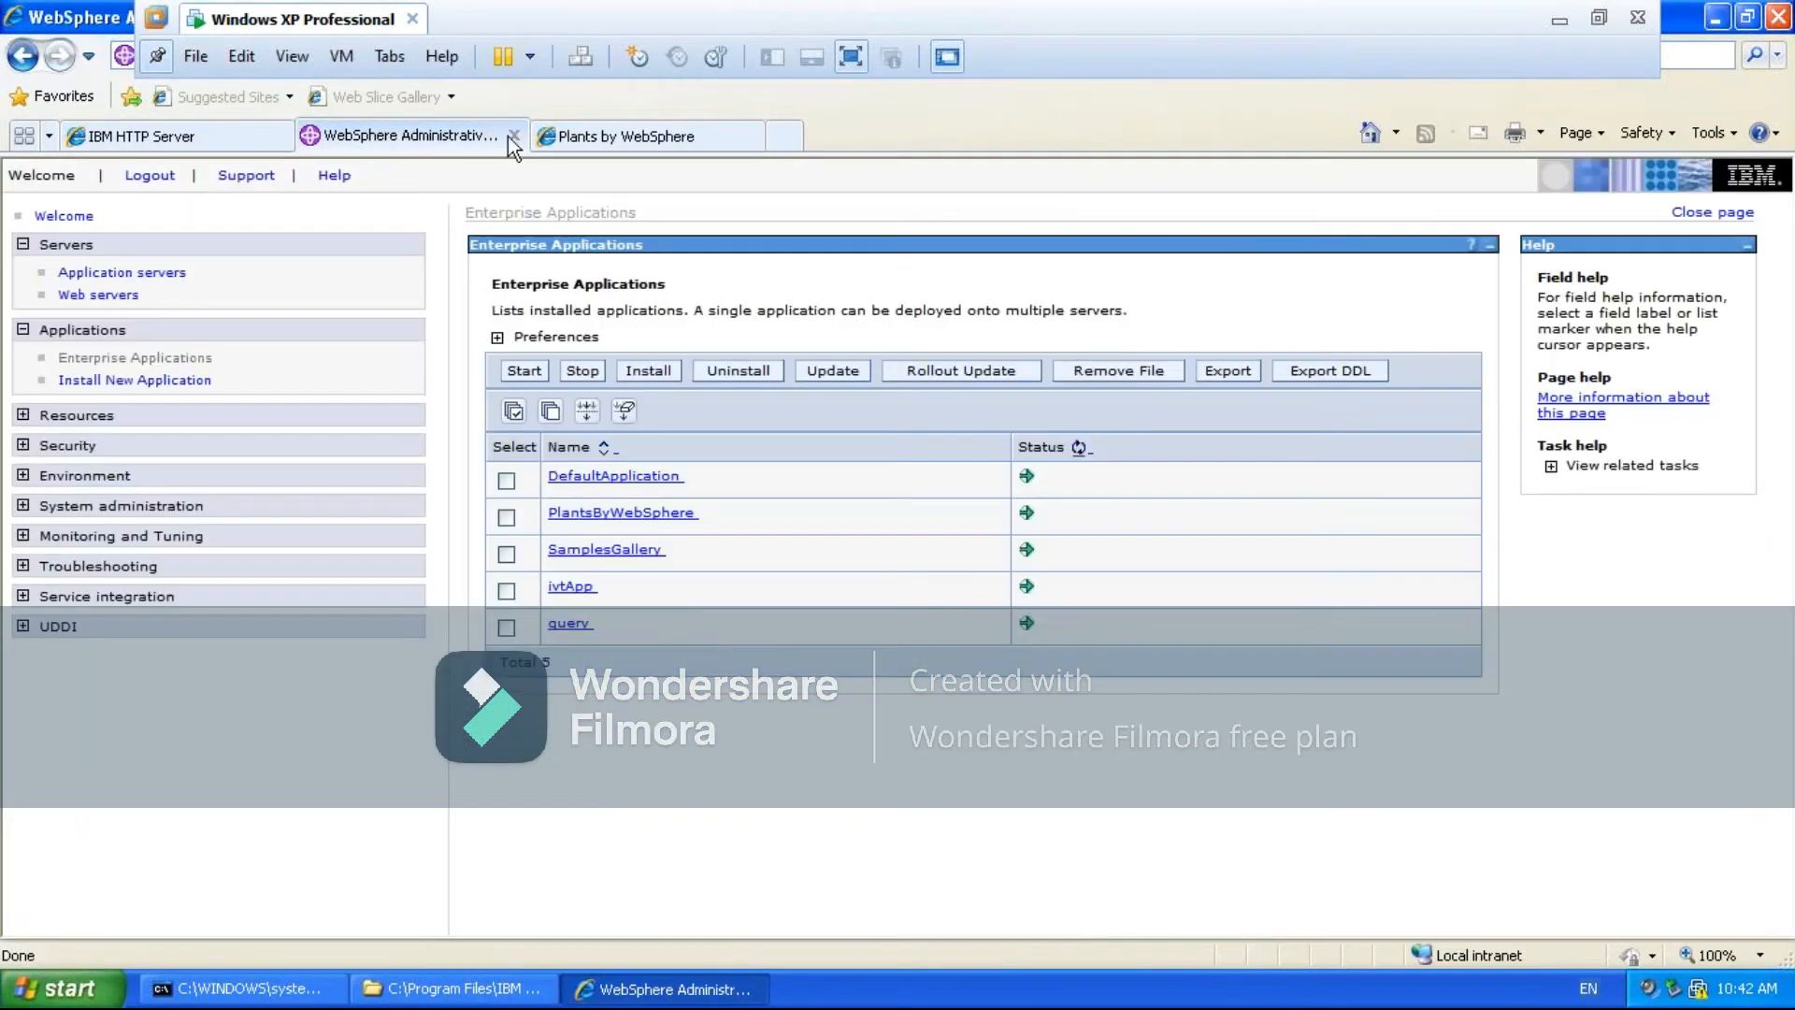
pyautogui.click(599, 135)
pyautogui.click(361, 132)
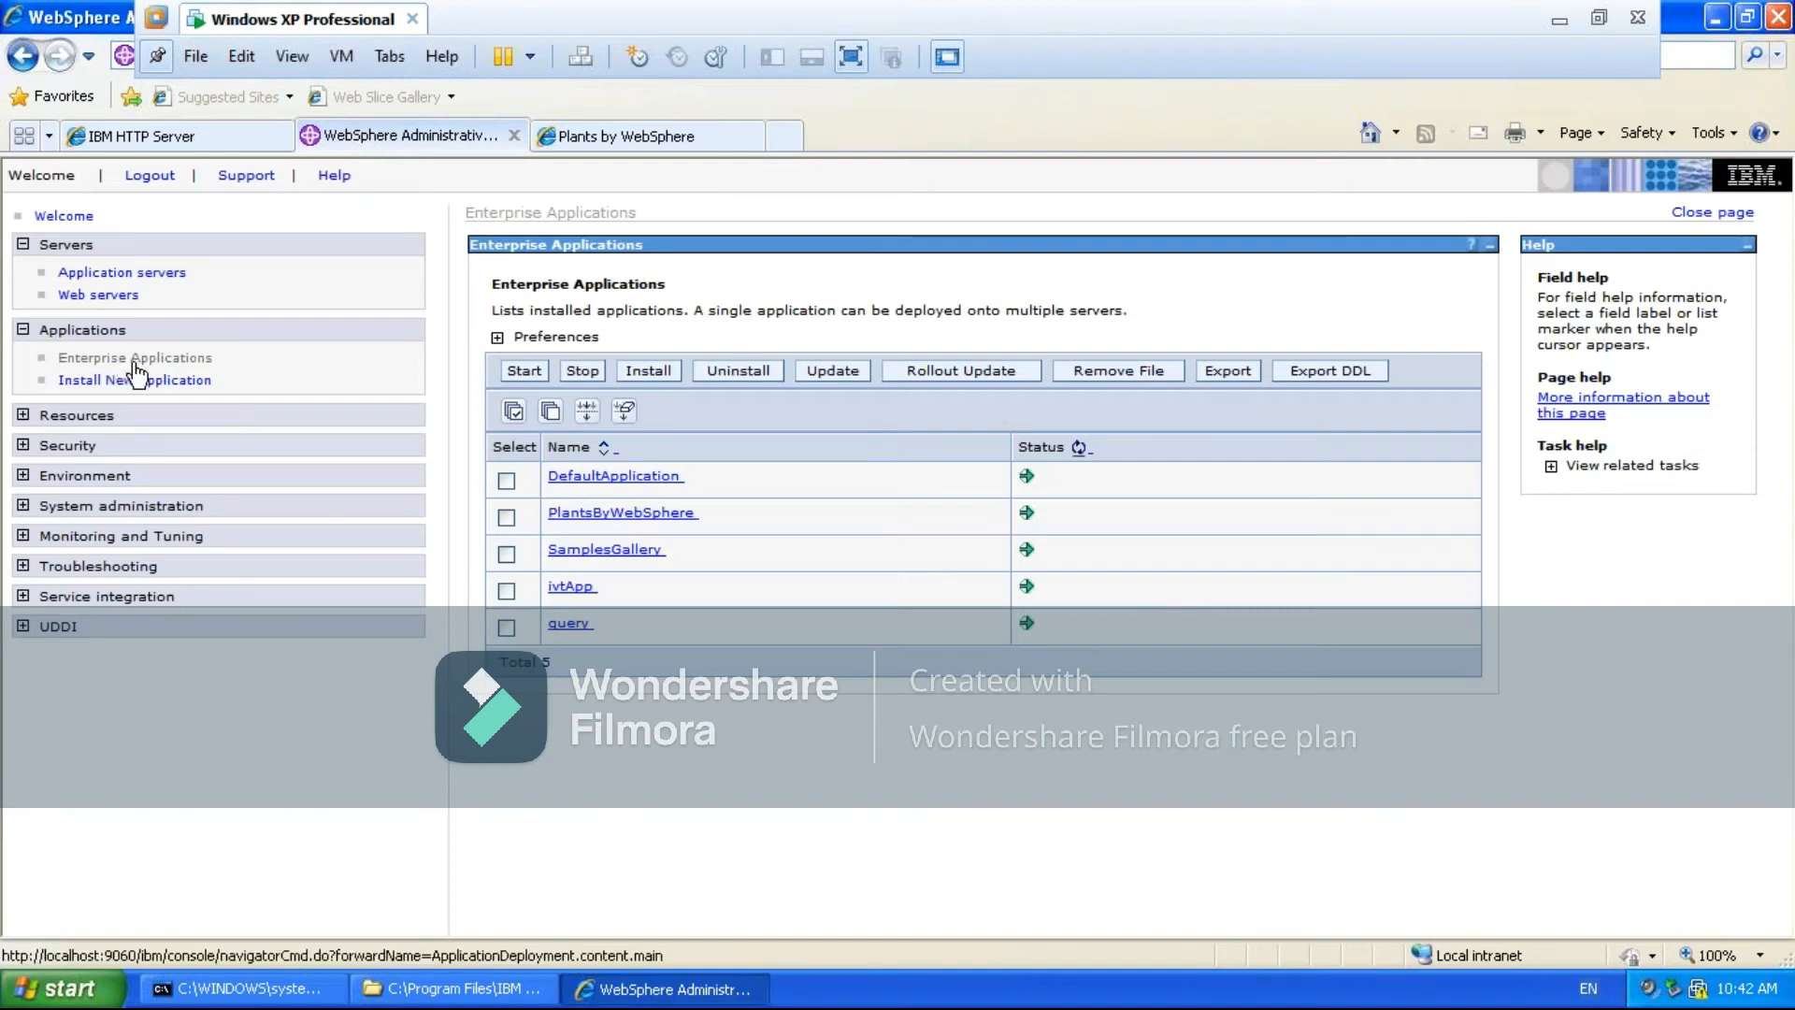
pyautogui.click(615, 520)
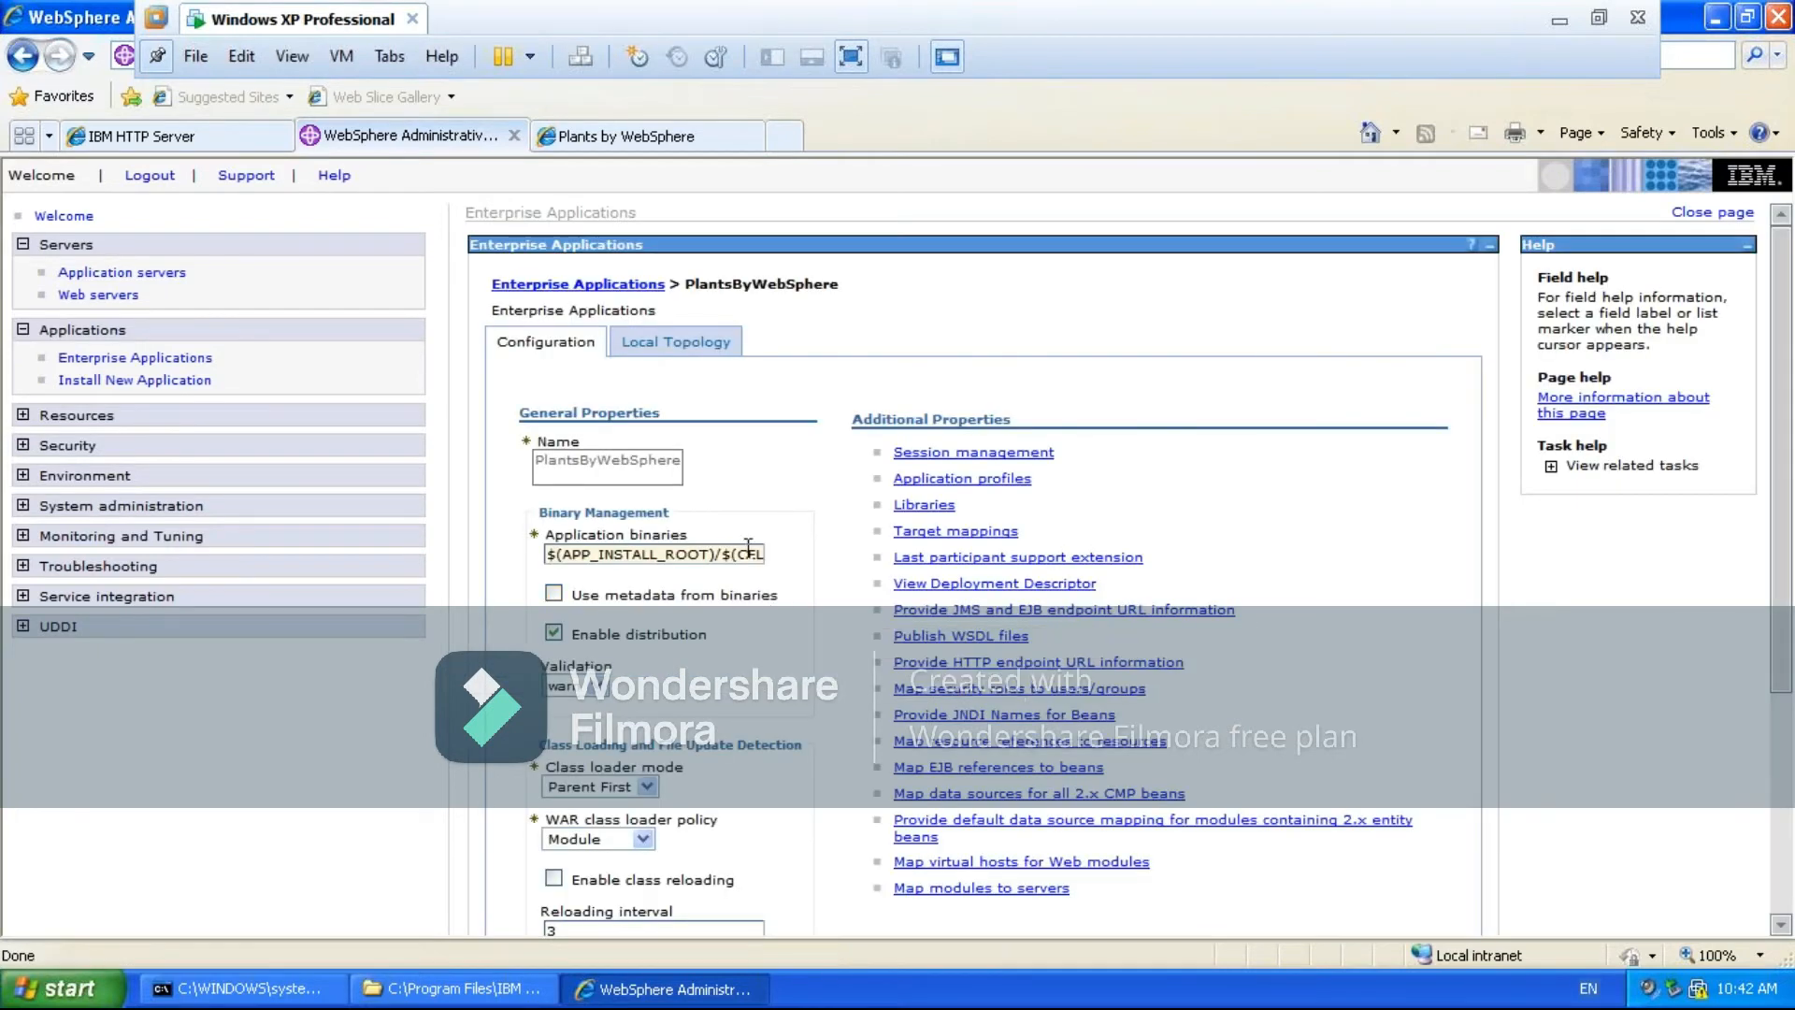
pyautogui.click(676, 343)
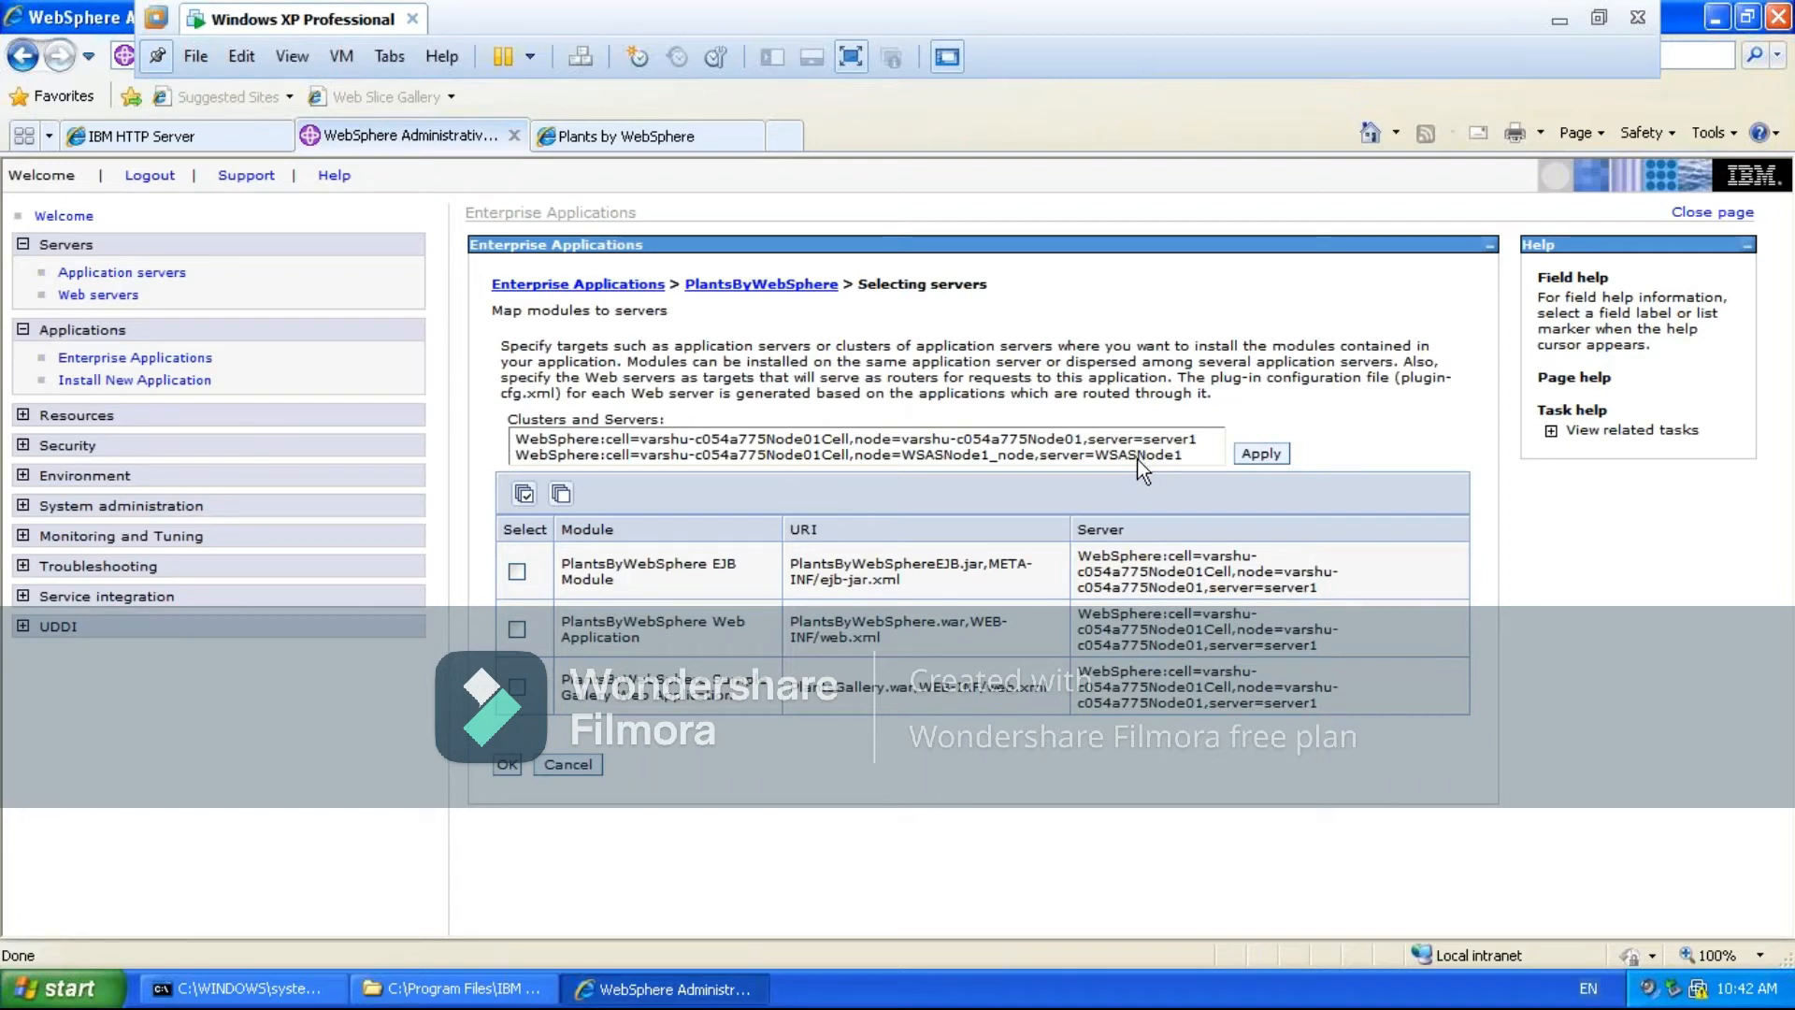
pyautogui.click(1010, 440)
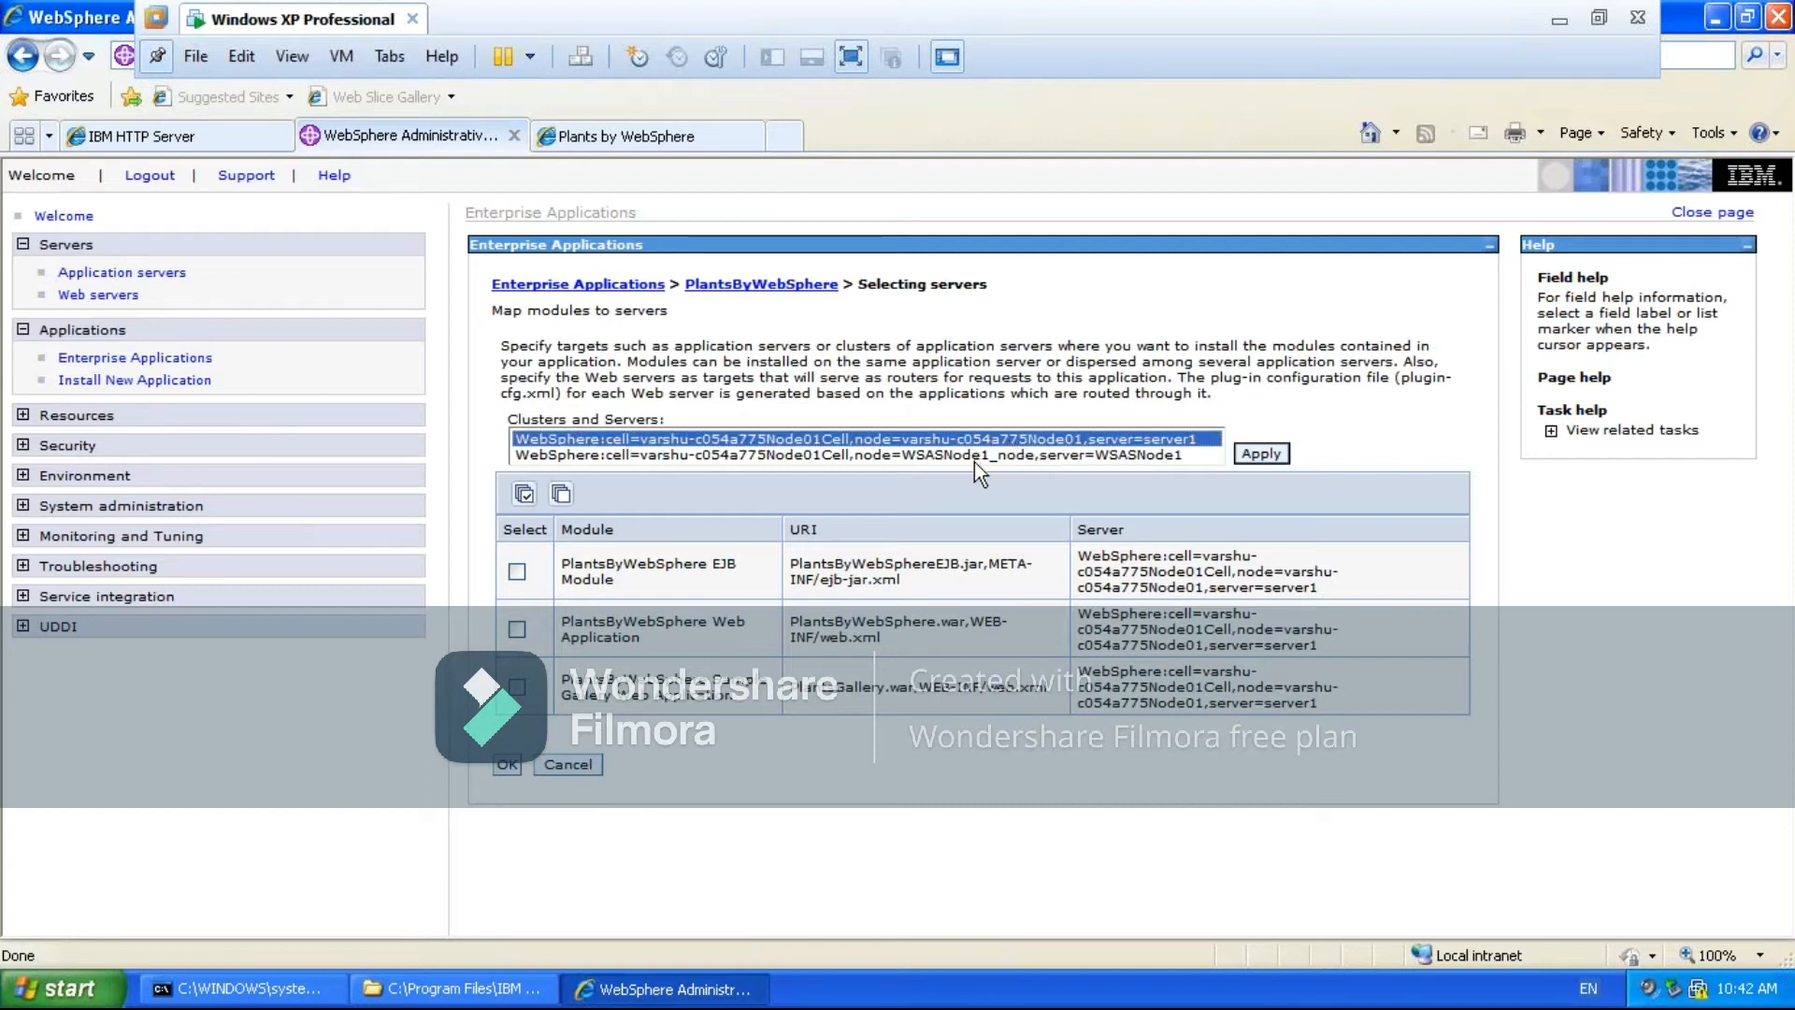
pyautogui.keyDown('ctrl'); pyautogui.click(974, 455); pyautogui.keyUp('ctrl')
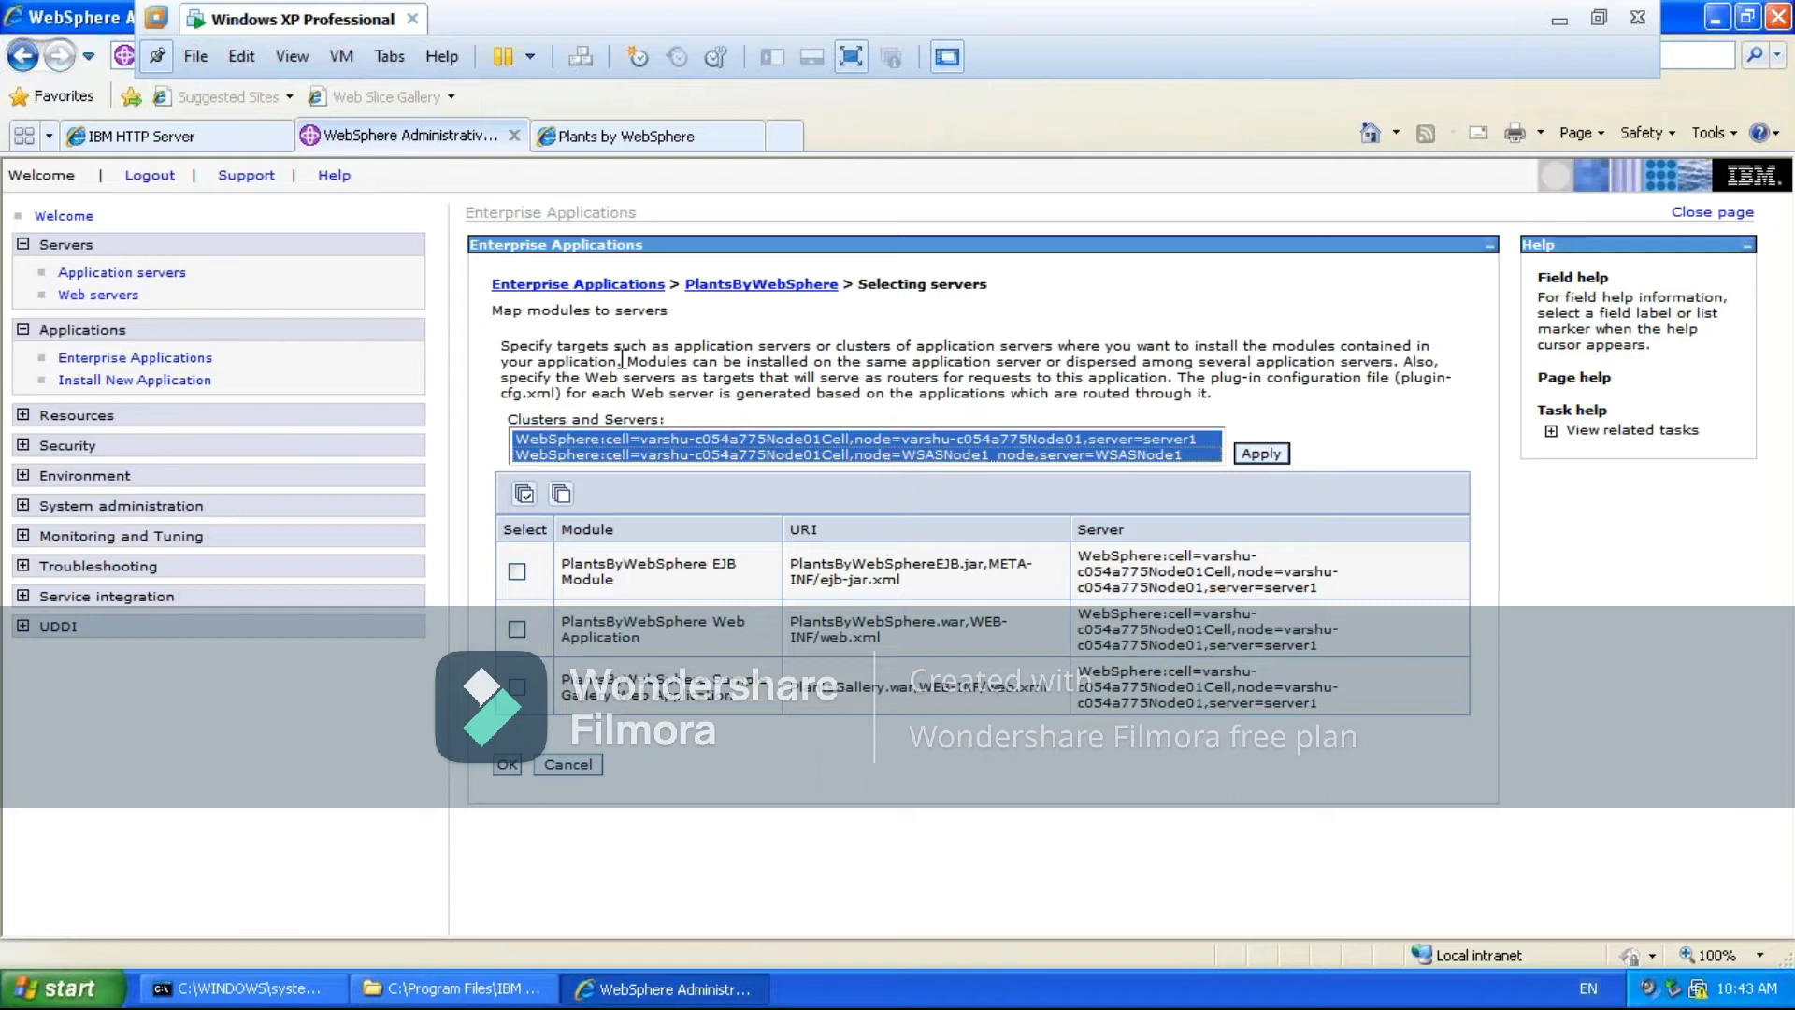
# - Generate and propagate the plug-in configuration for the WSASNode1 web server
pyautogui.click(89, 301)
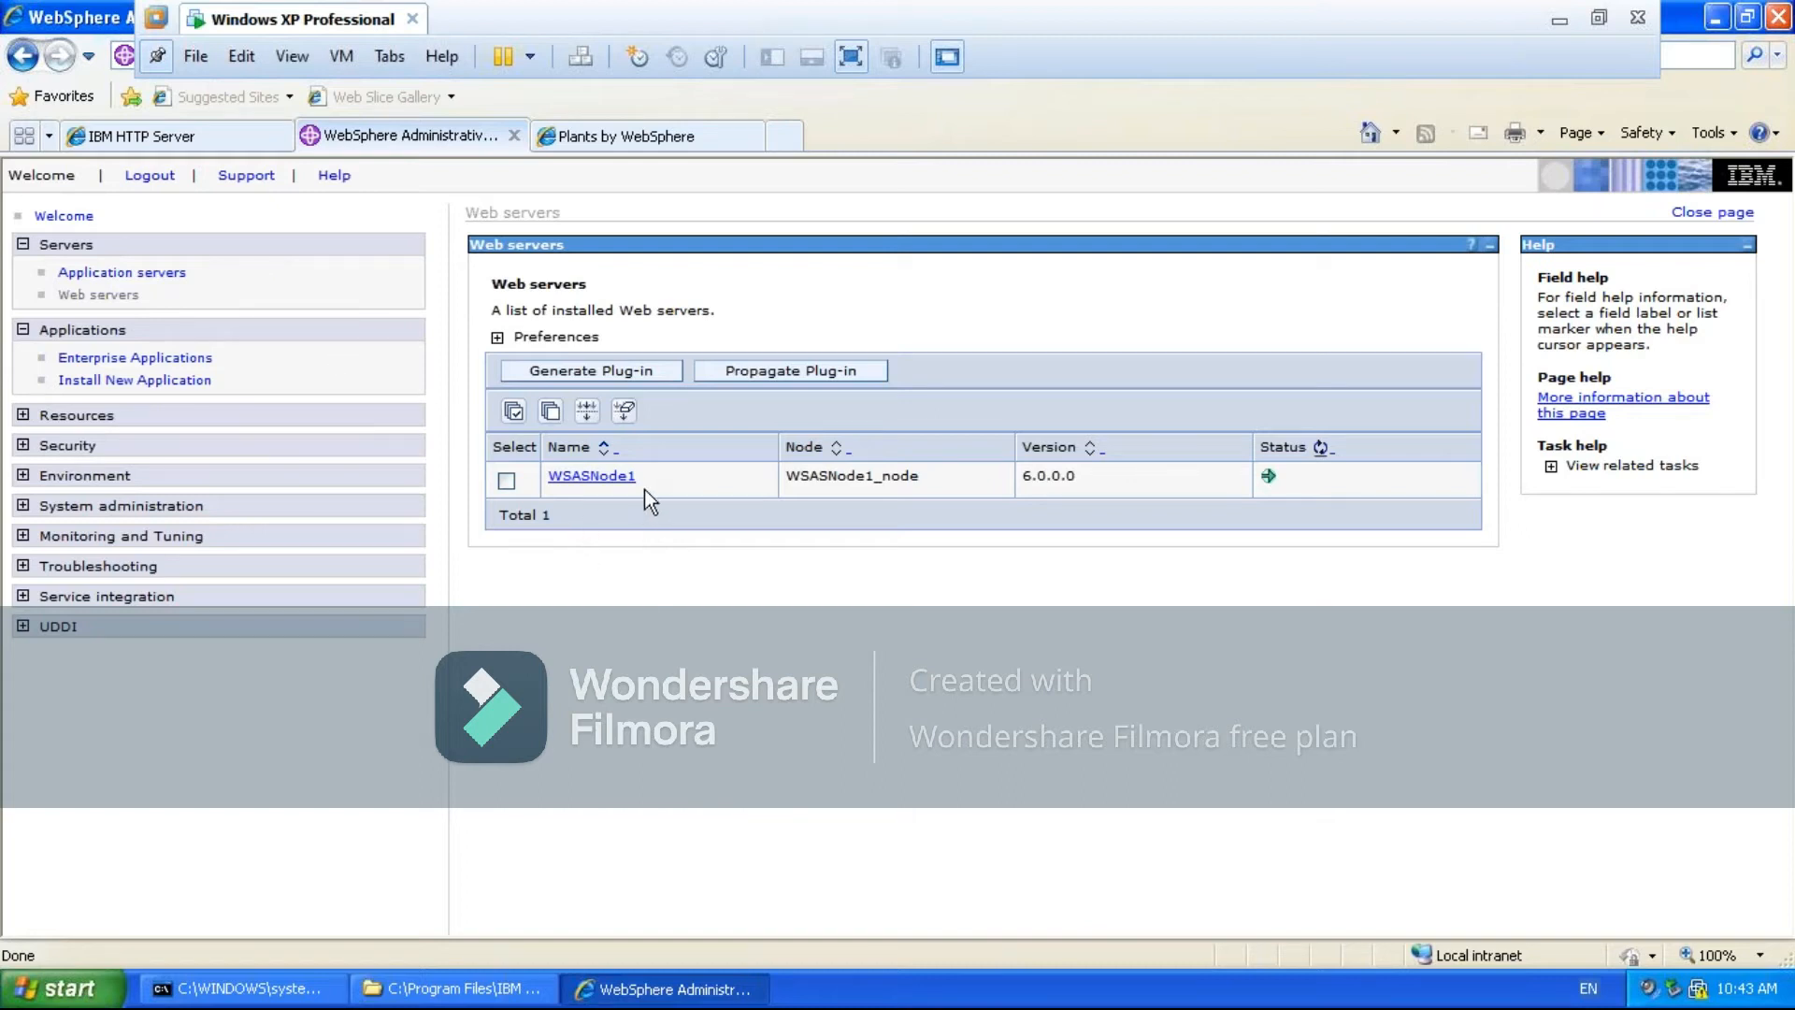
pyautogui.click(507, 480)
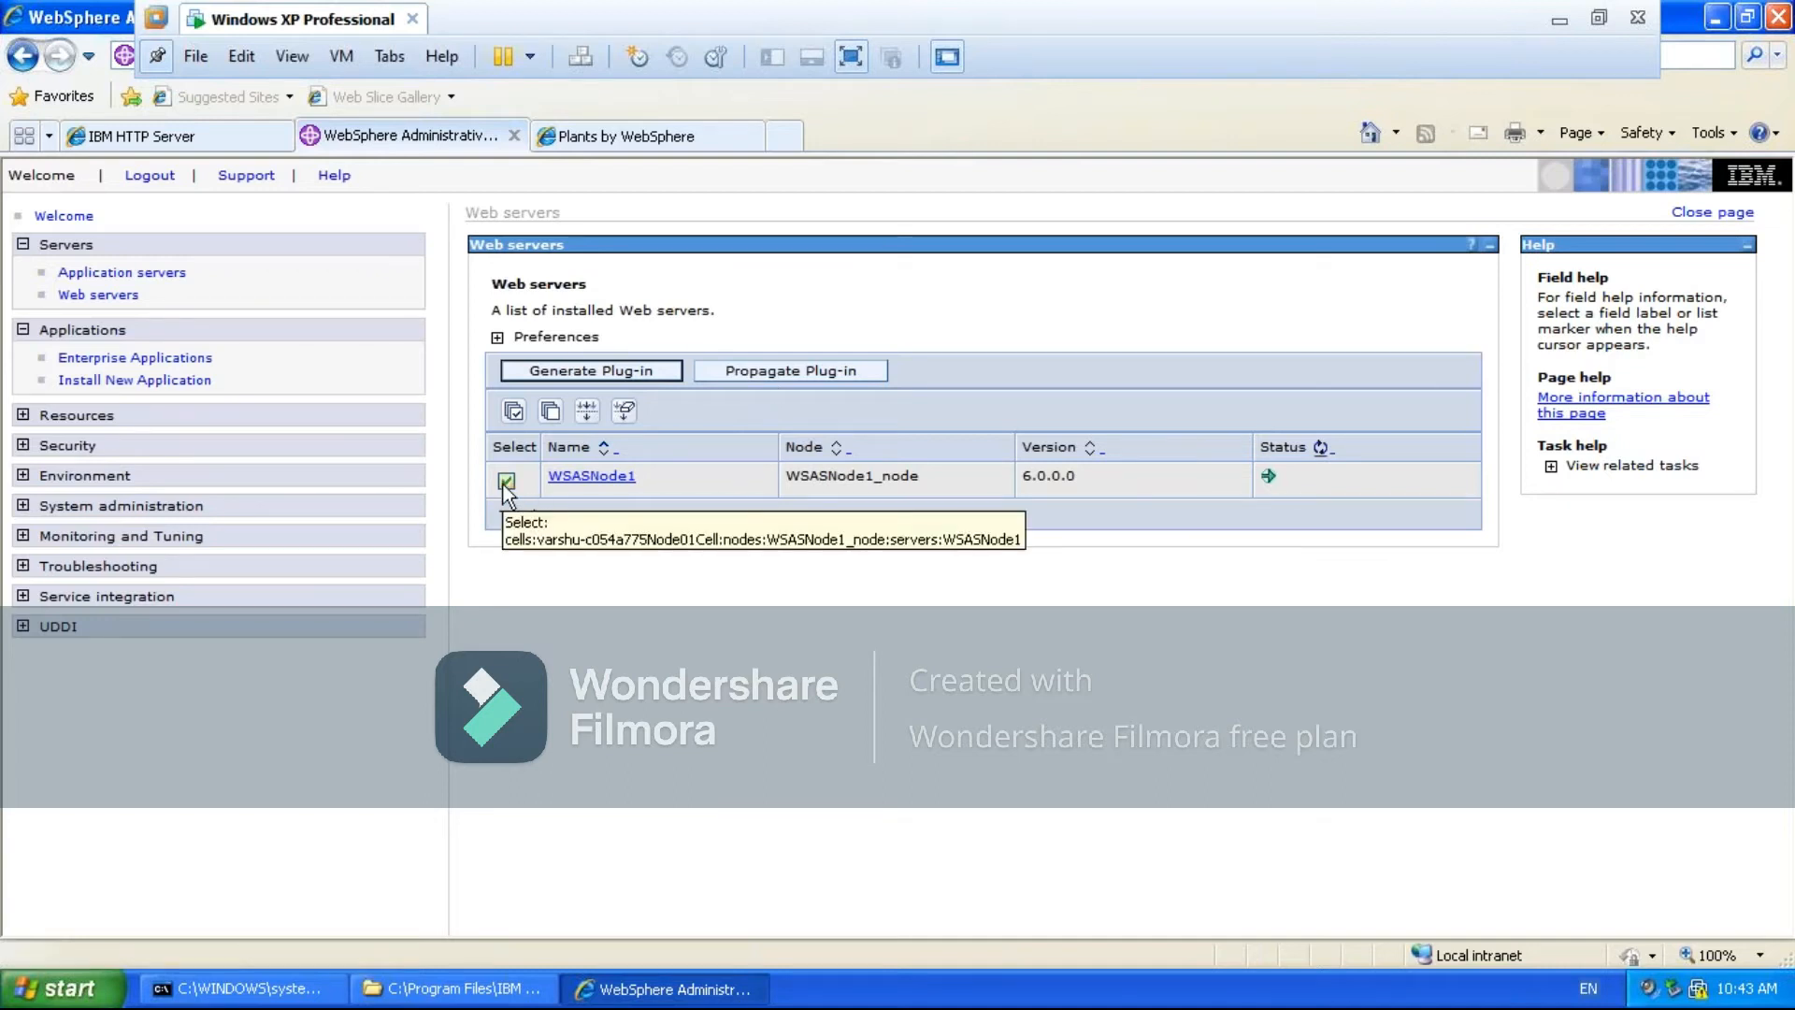
pyautogui.click(582, 372)
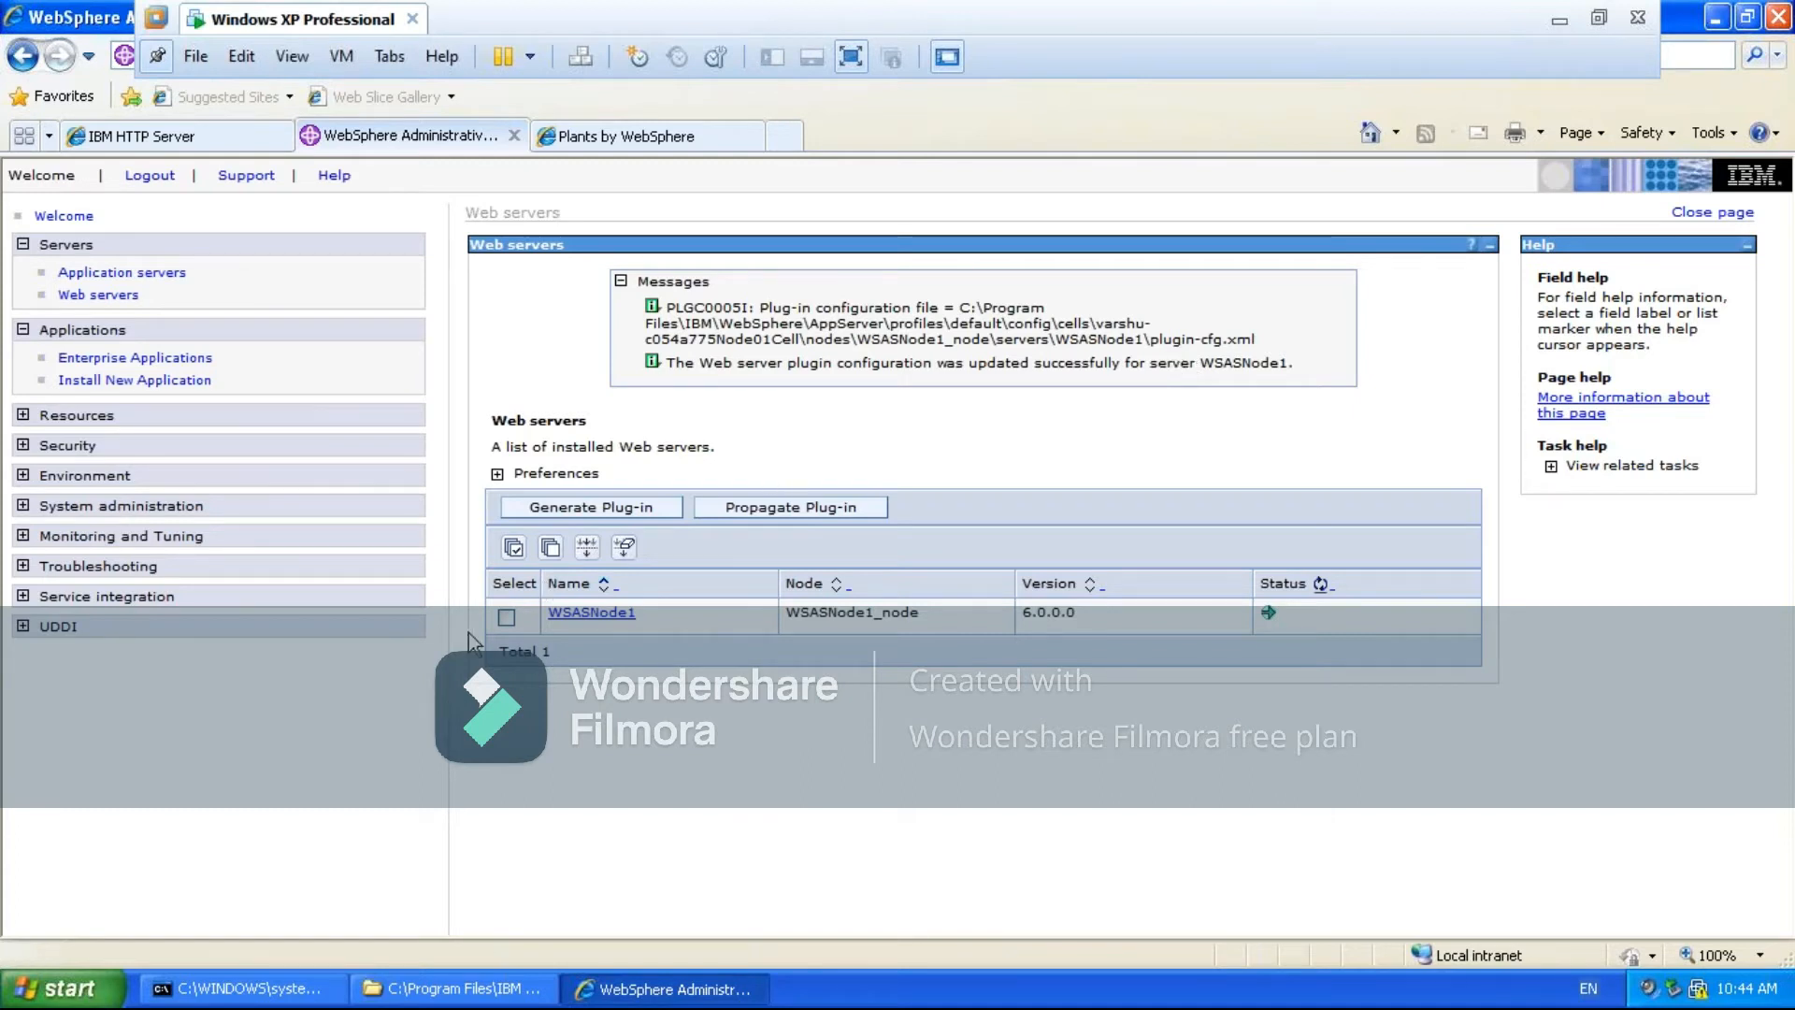
pyautogui.click(506, 616)
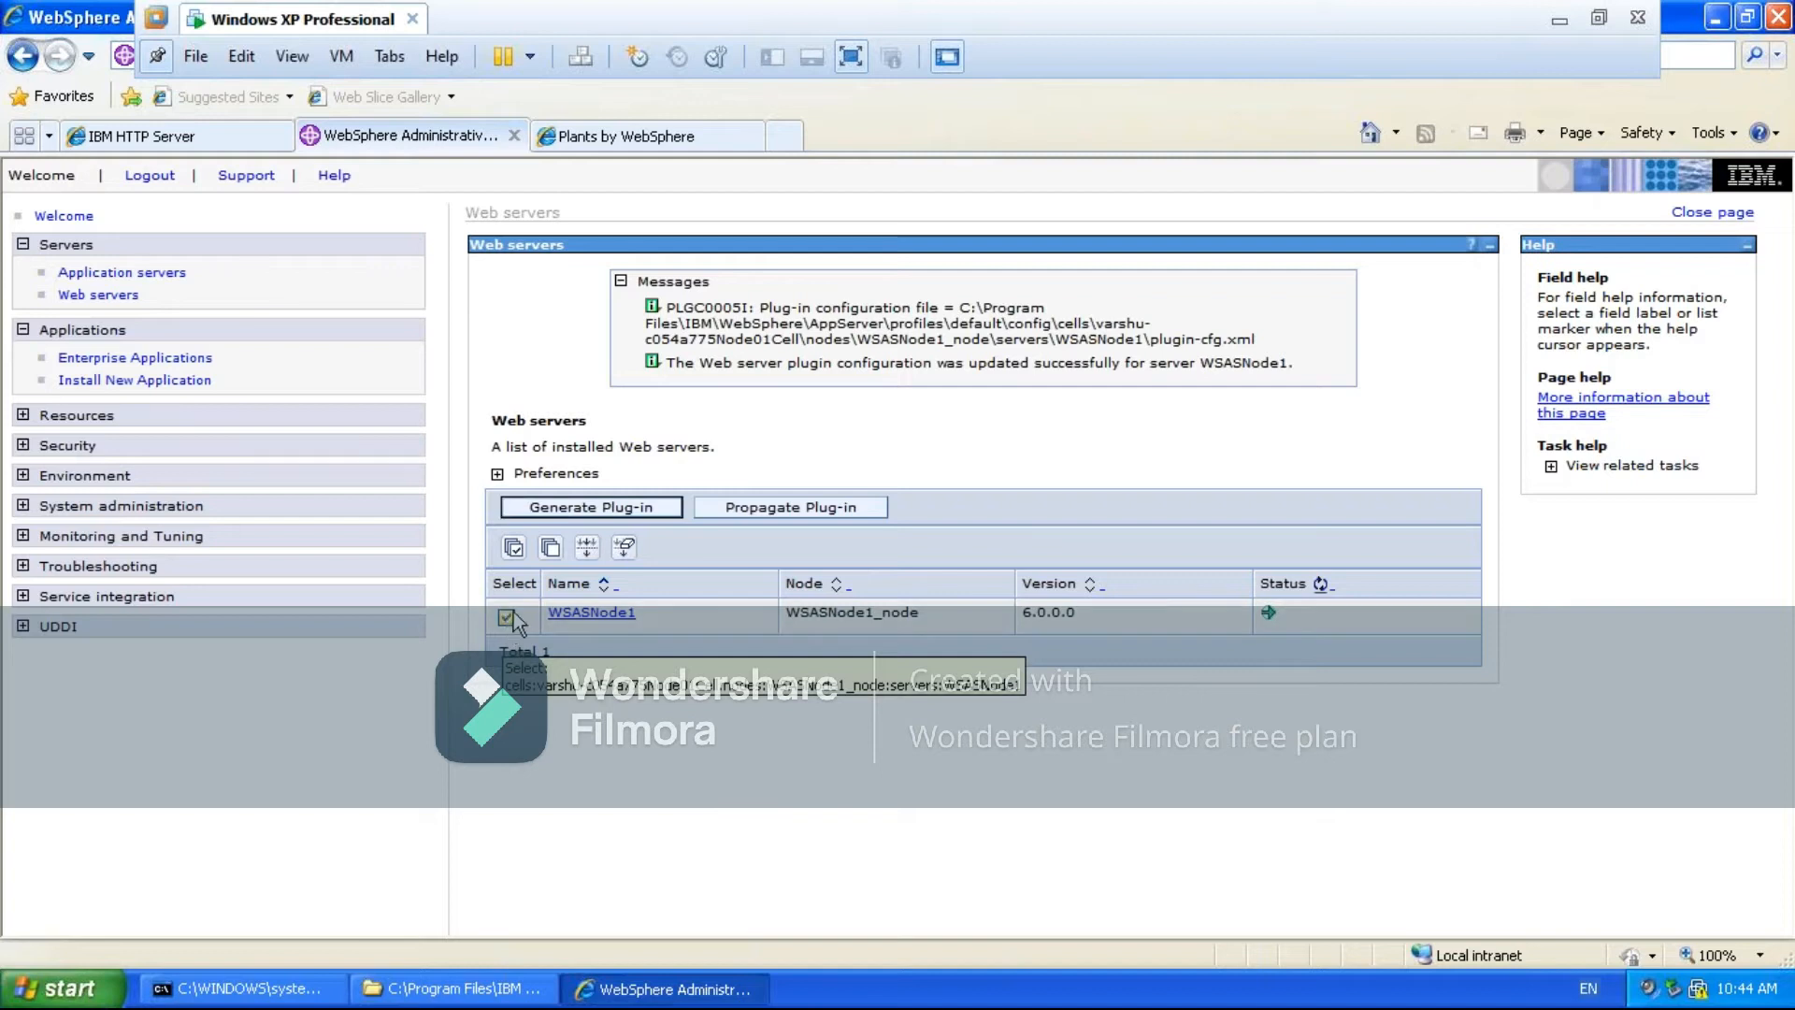
pyautogui.click(799, 509)
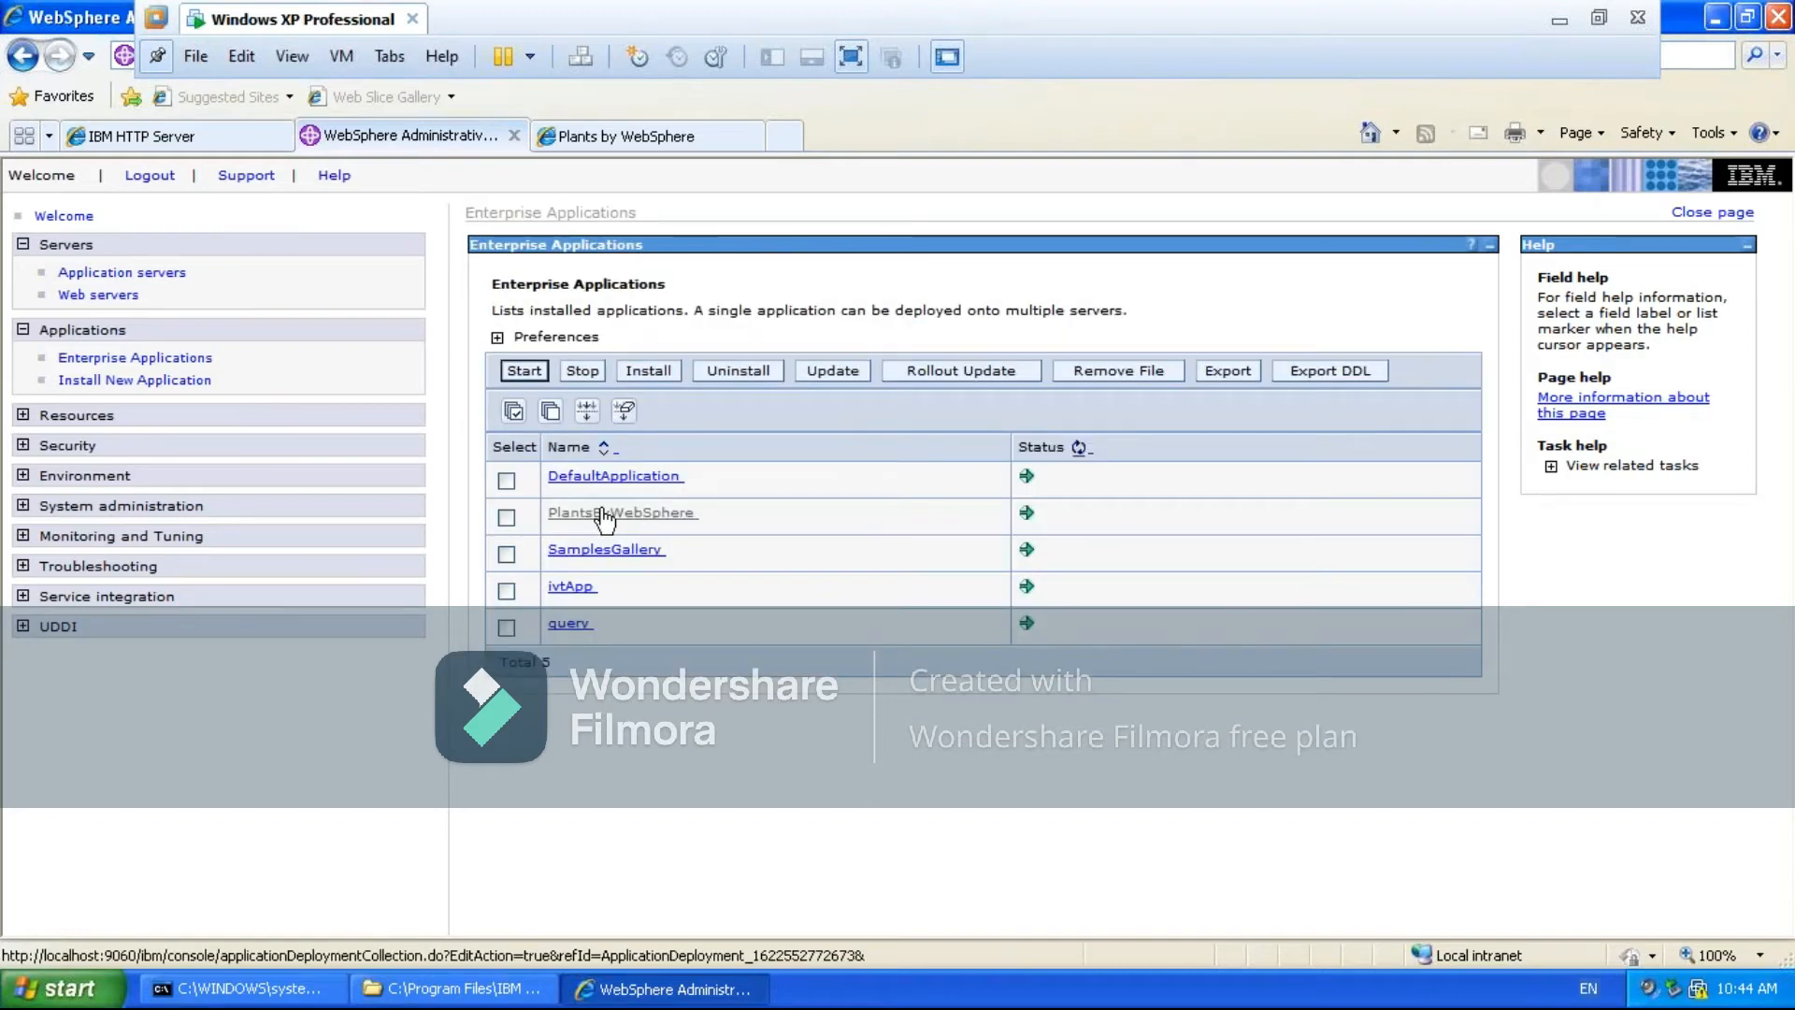
# - Map all PlantsByWebSphere modules to both server1 and the WSASNode1 web server and apply the mapping
pyautogui.click(601, 513)
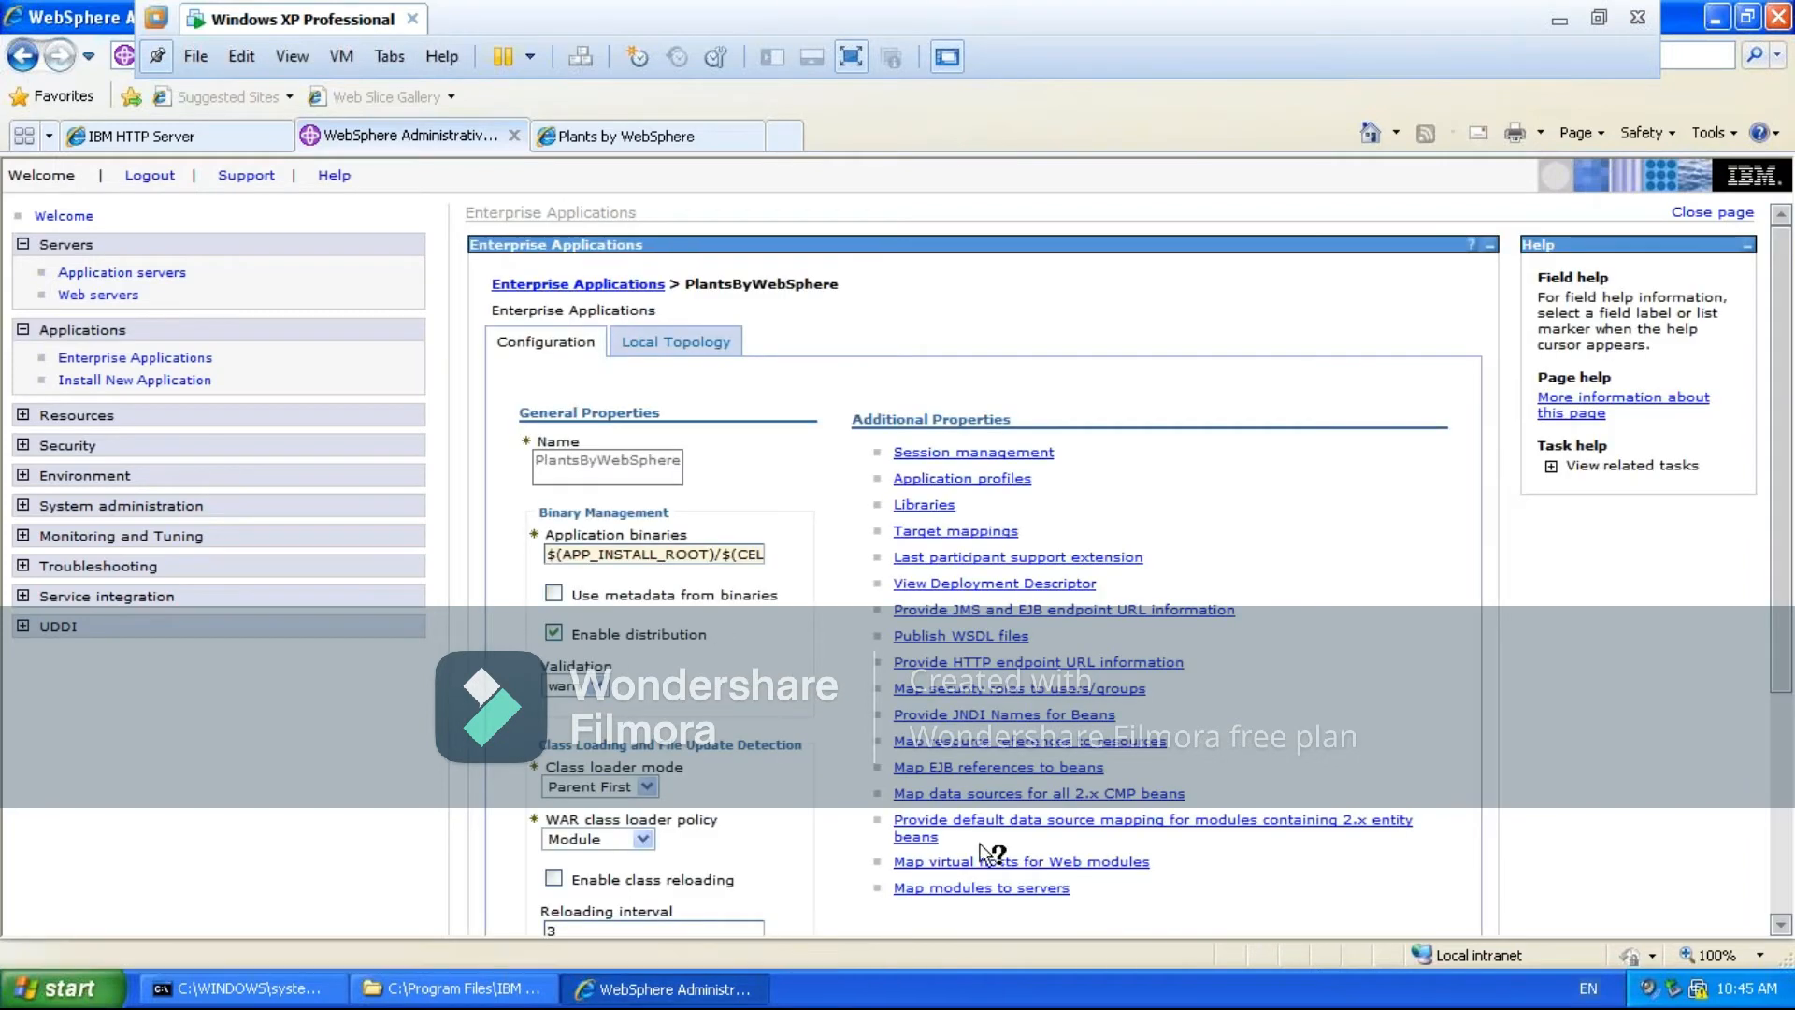
pyautogui.click(975, 894)
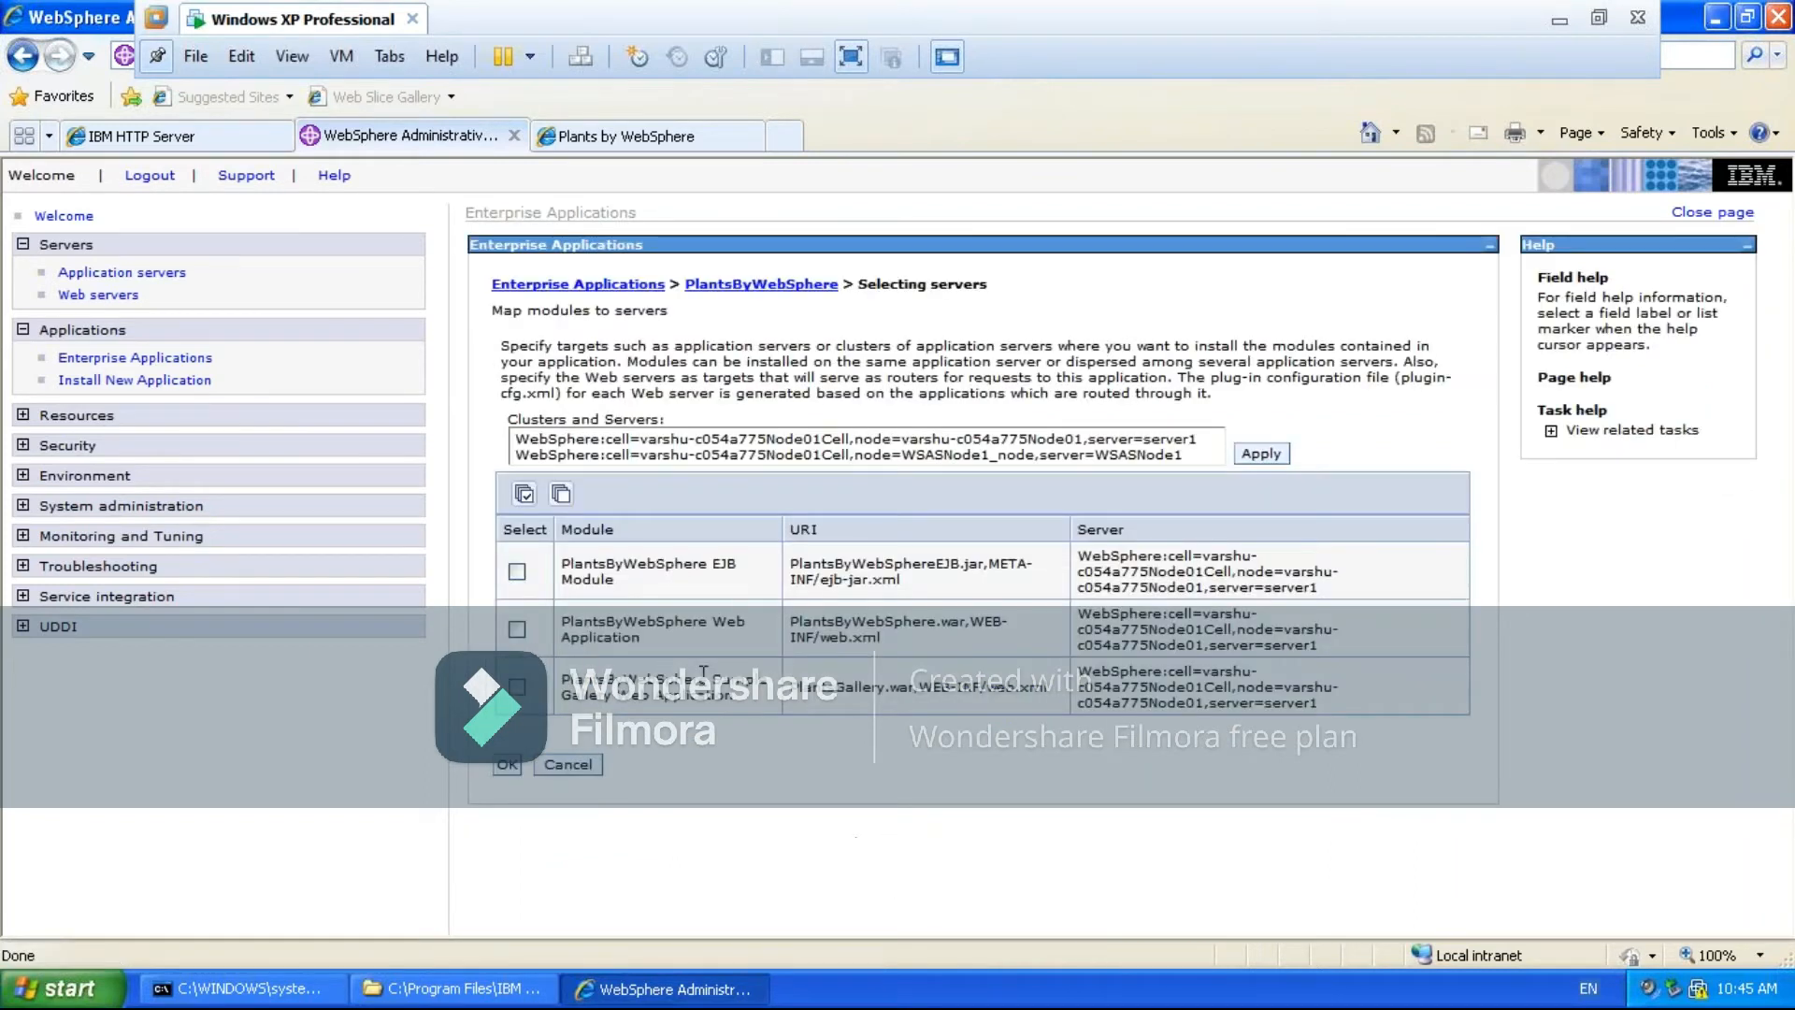
pyautogui.click(522, 502)
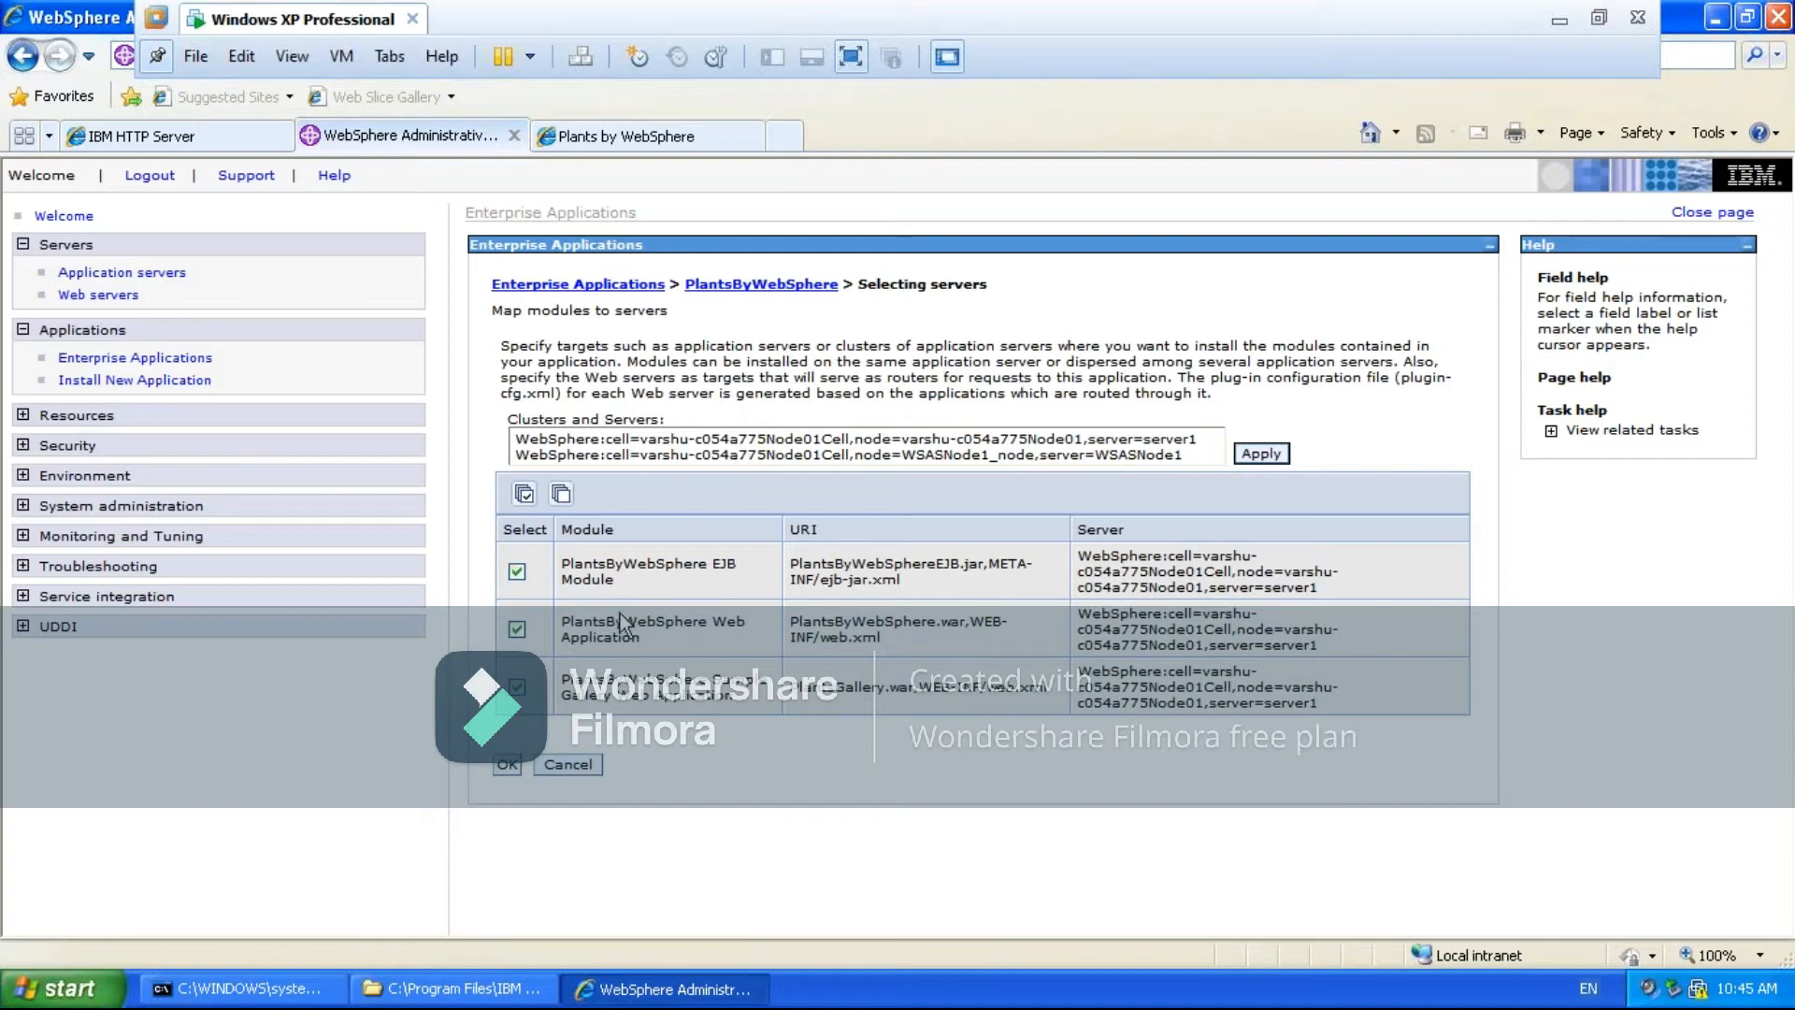
pyautogui.click(708, 438)
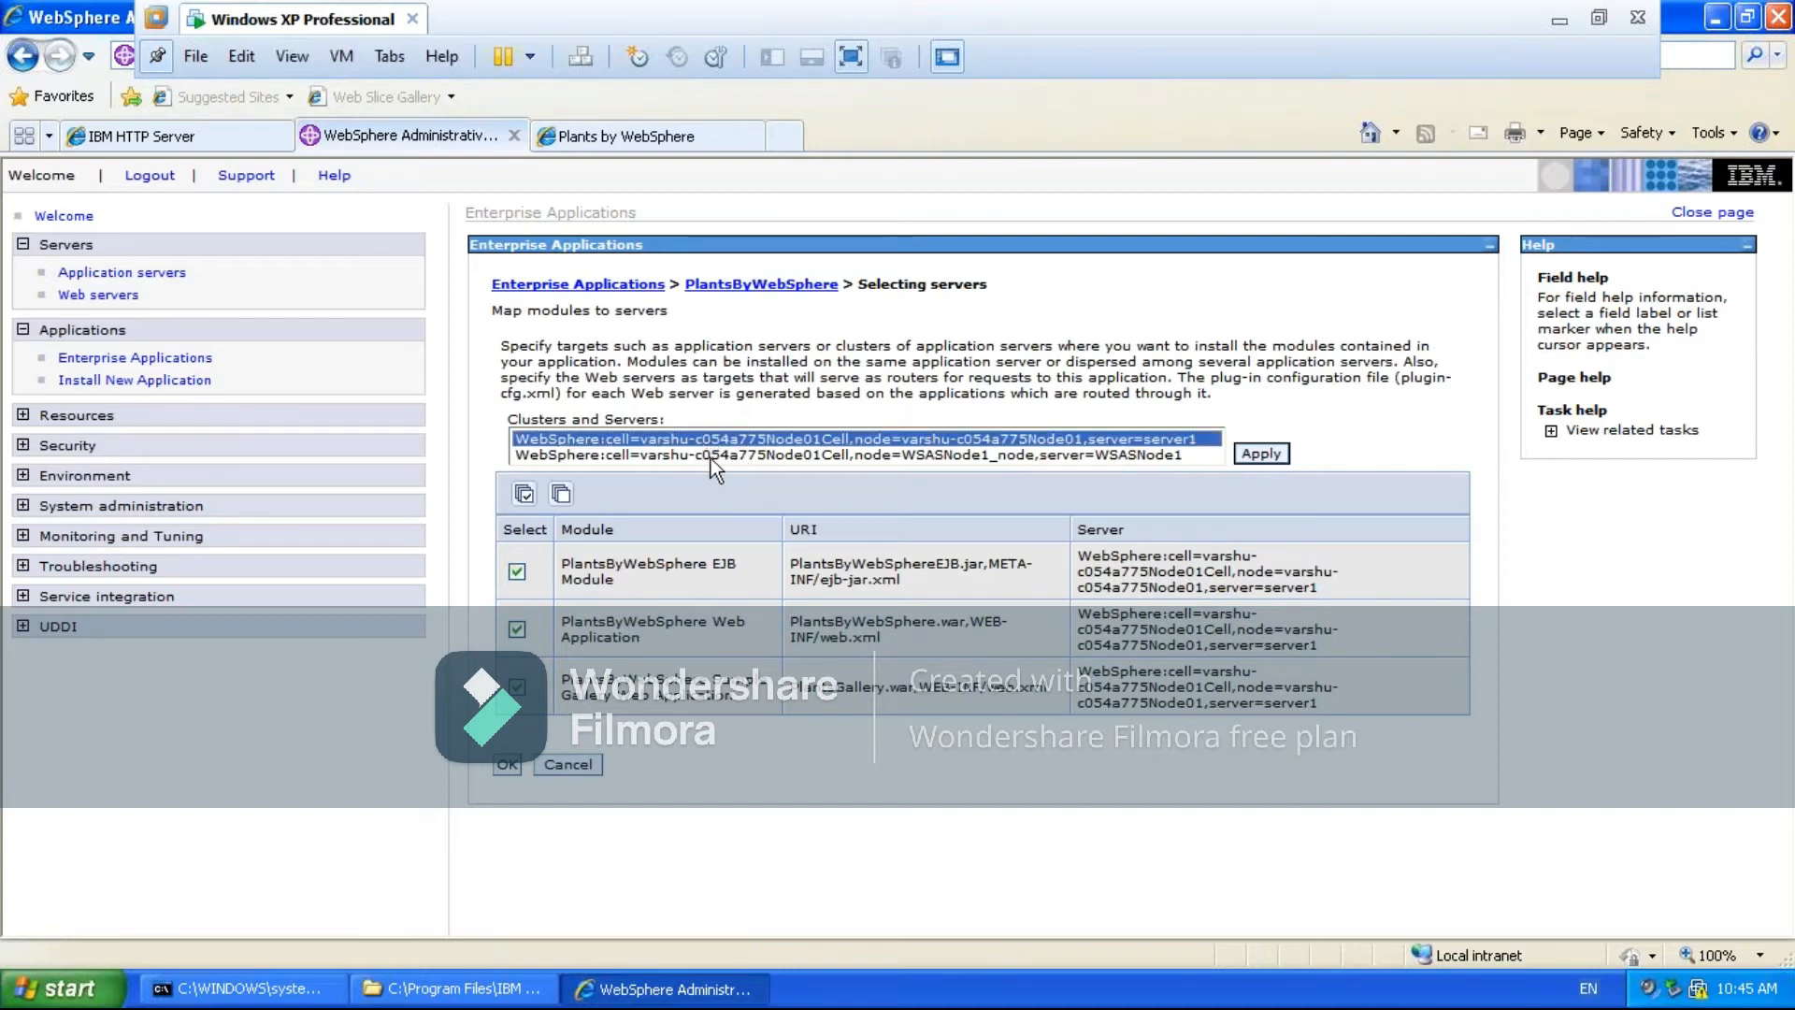
pyautogui.keyDown('ctrl'); pyautogui.click(710, 456); pyautogui.keyUp('ctrl')
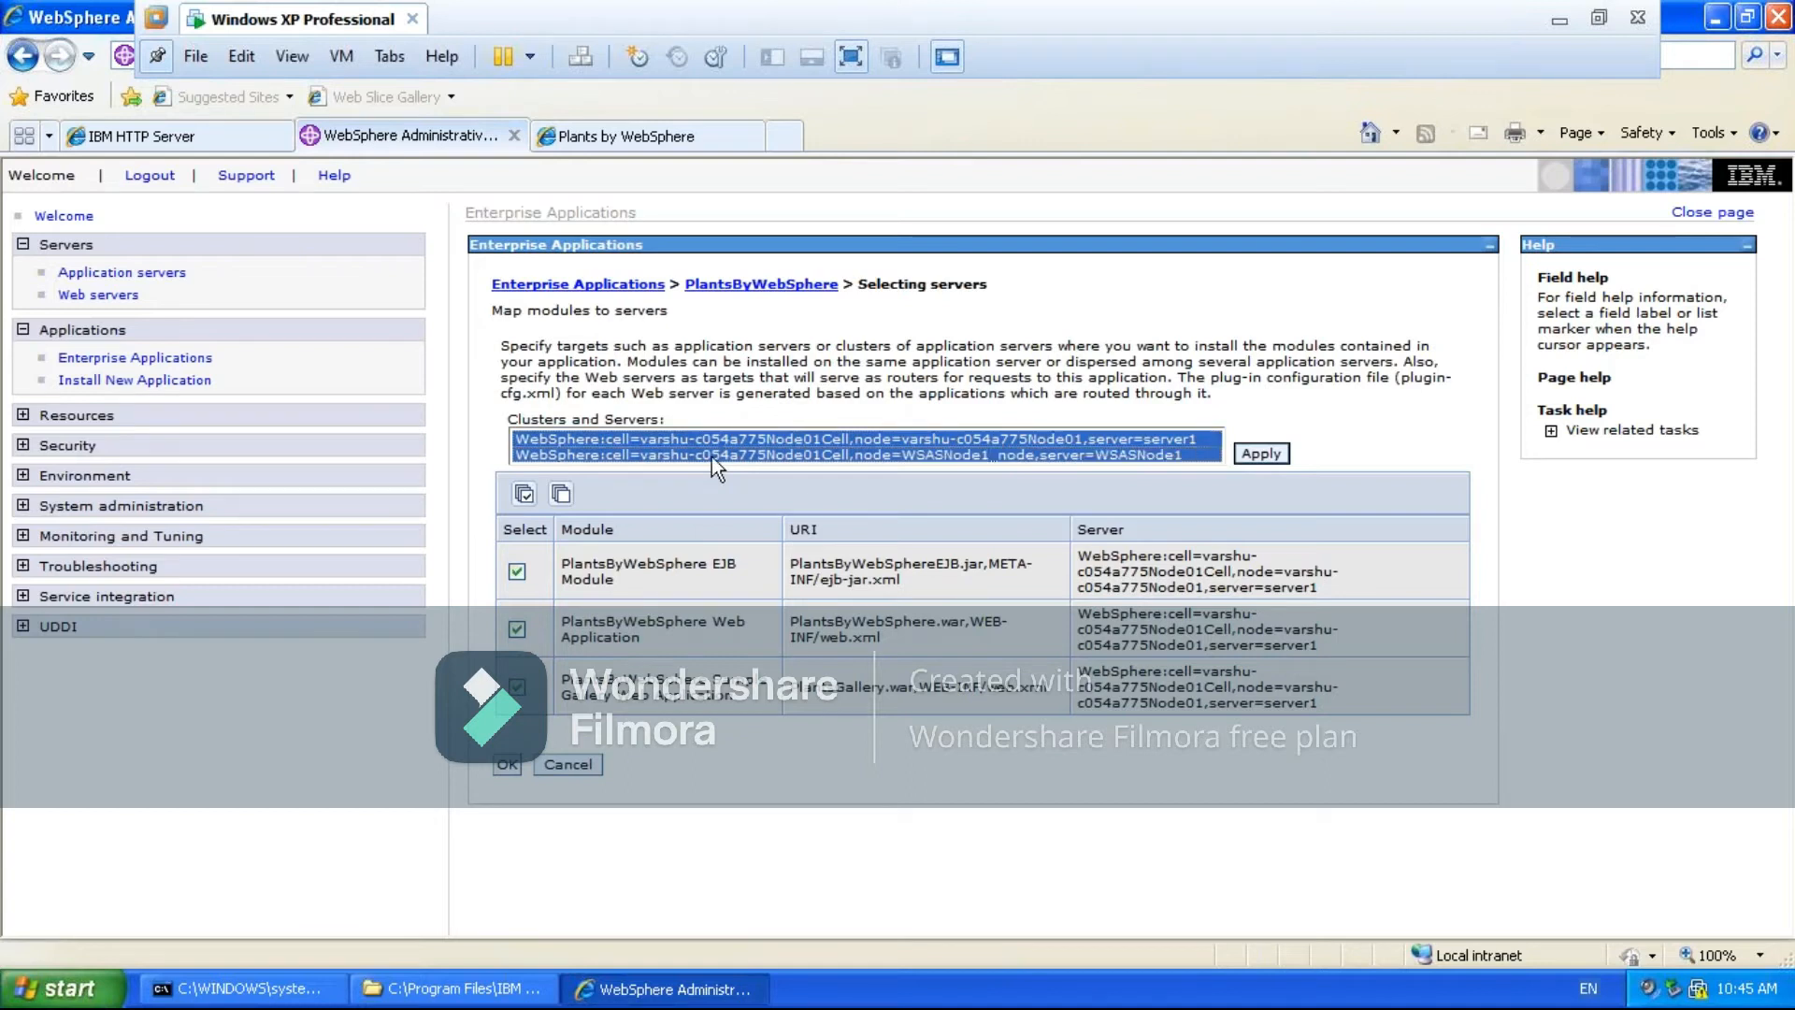
pyautogui.click(1262, 456)
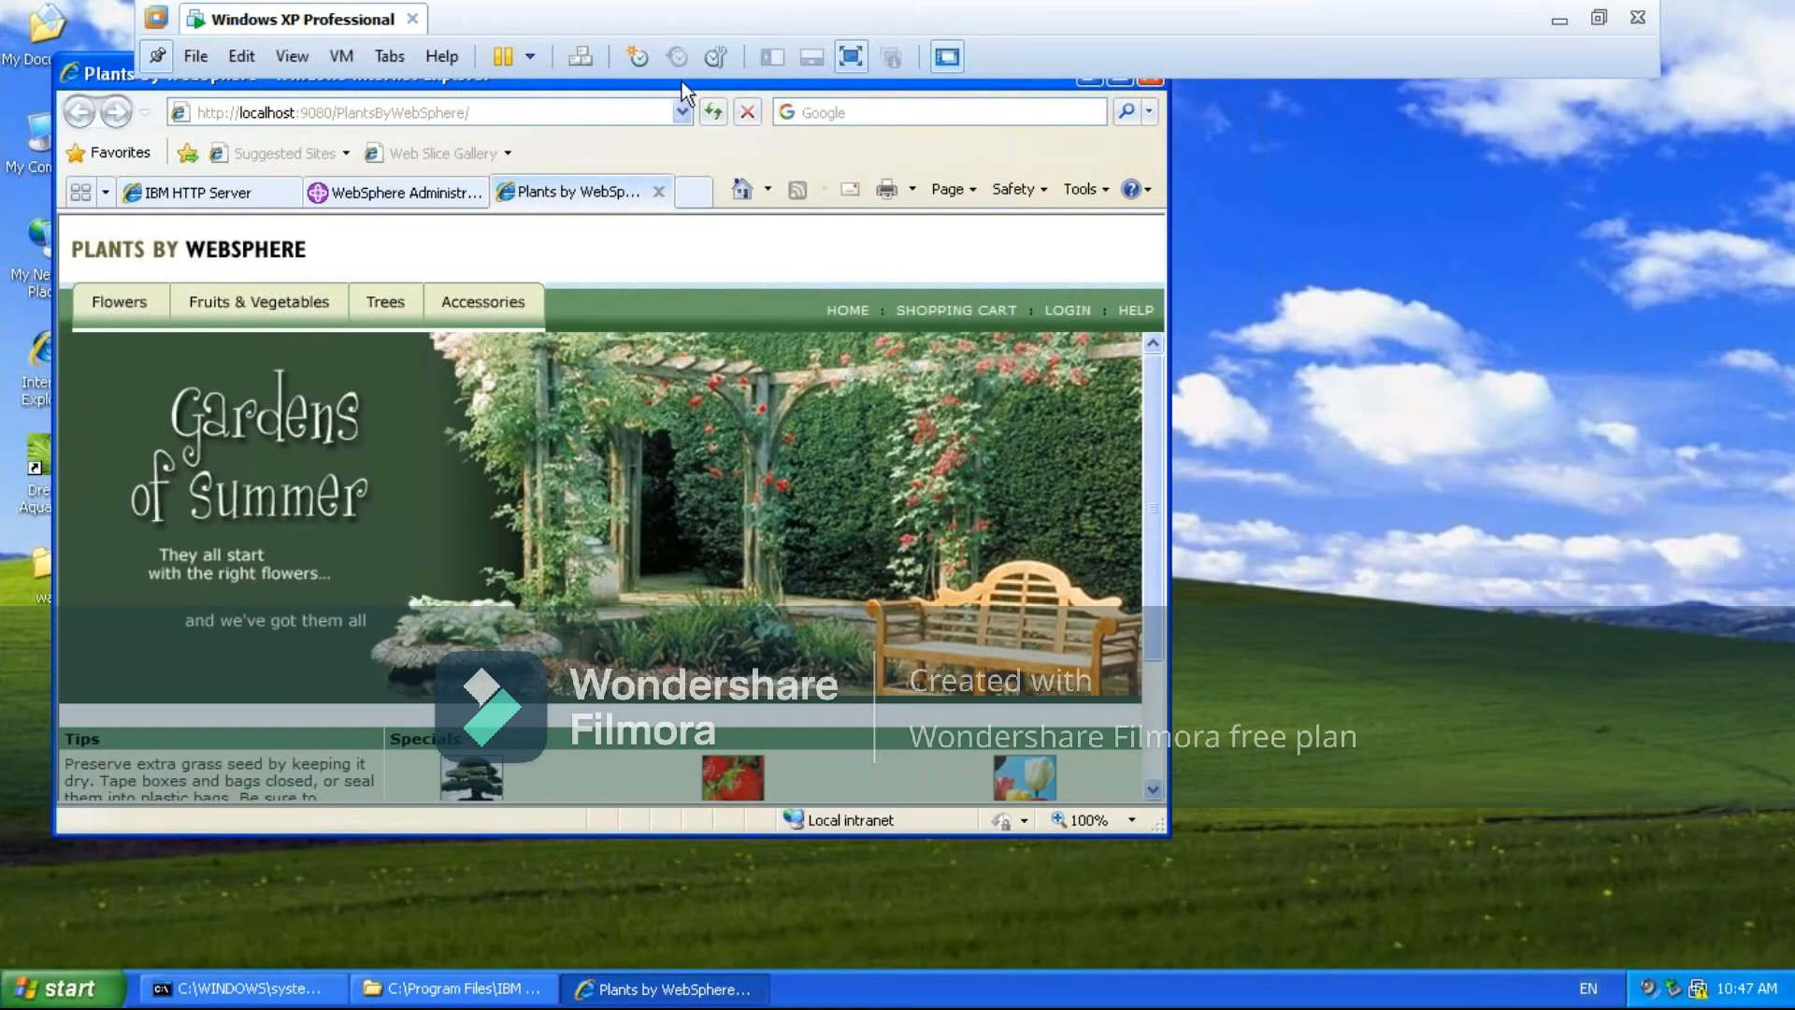
# - Move the browser window fully into view and reload the Plants by WebSphere page on port 9080
pyautogui.moveTo(692, 91); pyautogui.dragTo(881, 187)
pyautogui.click(686, 218)
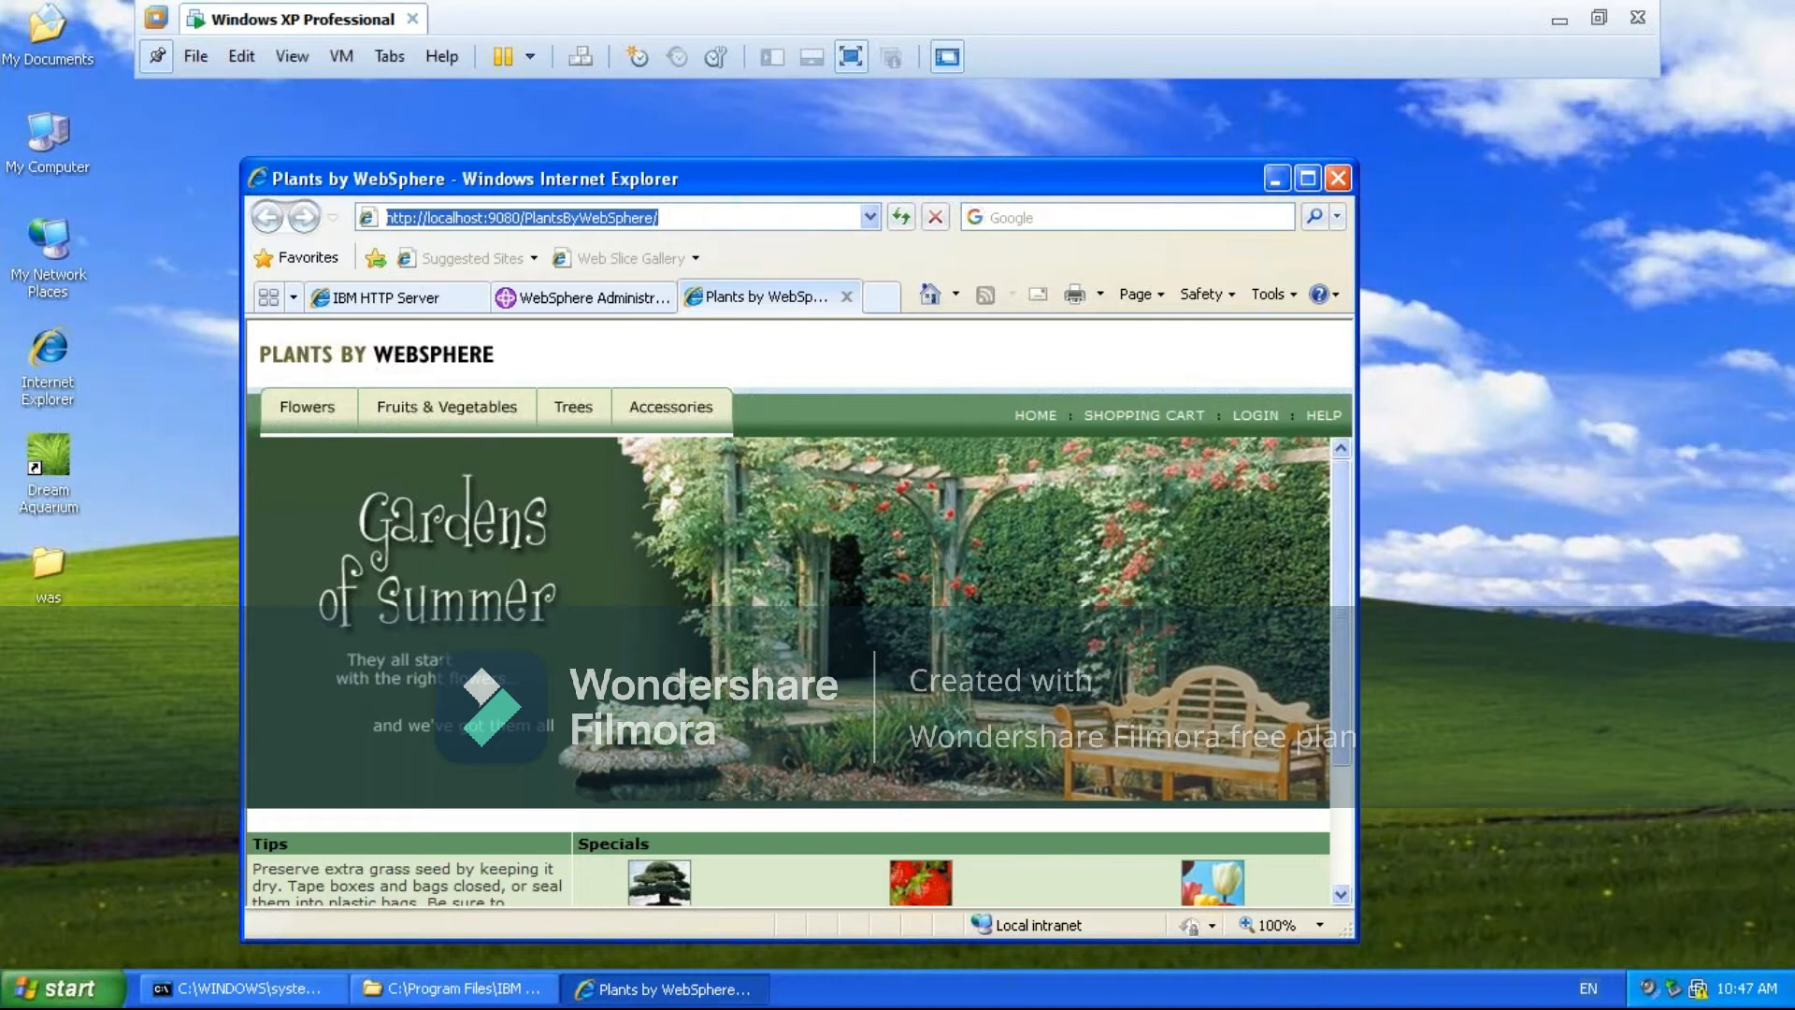
pyautogui.press('End')
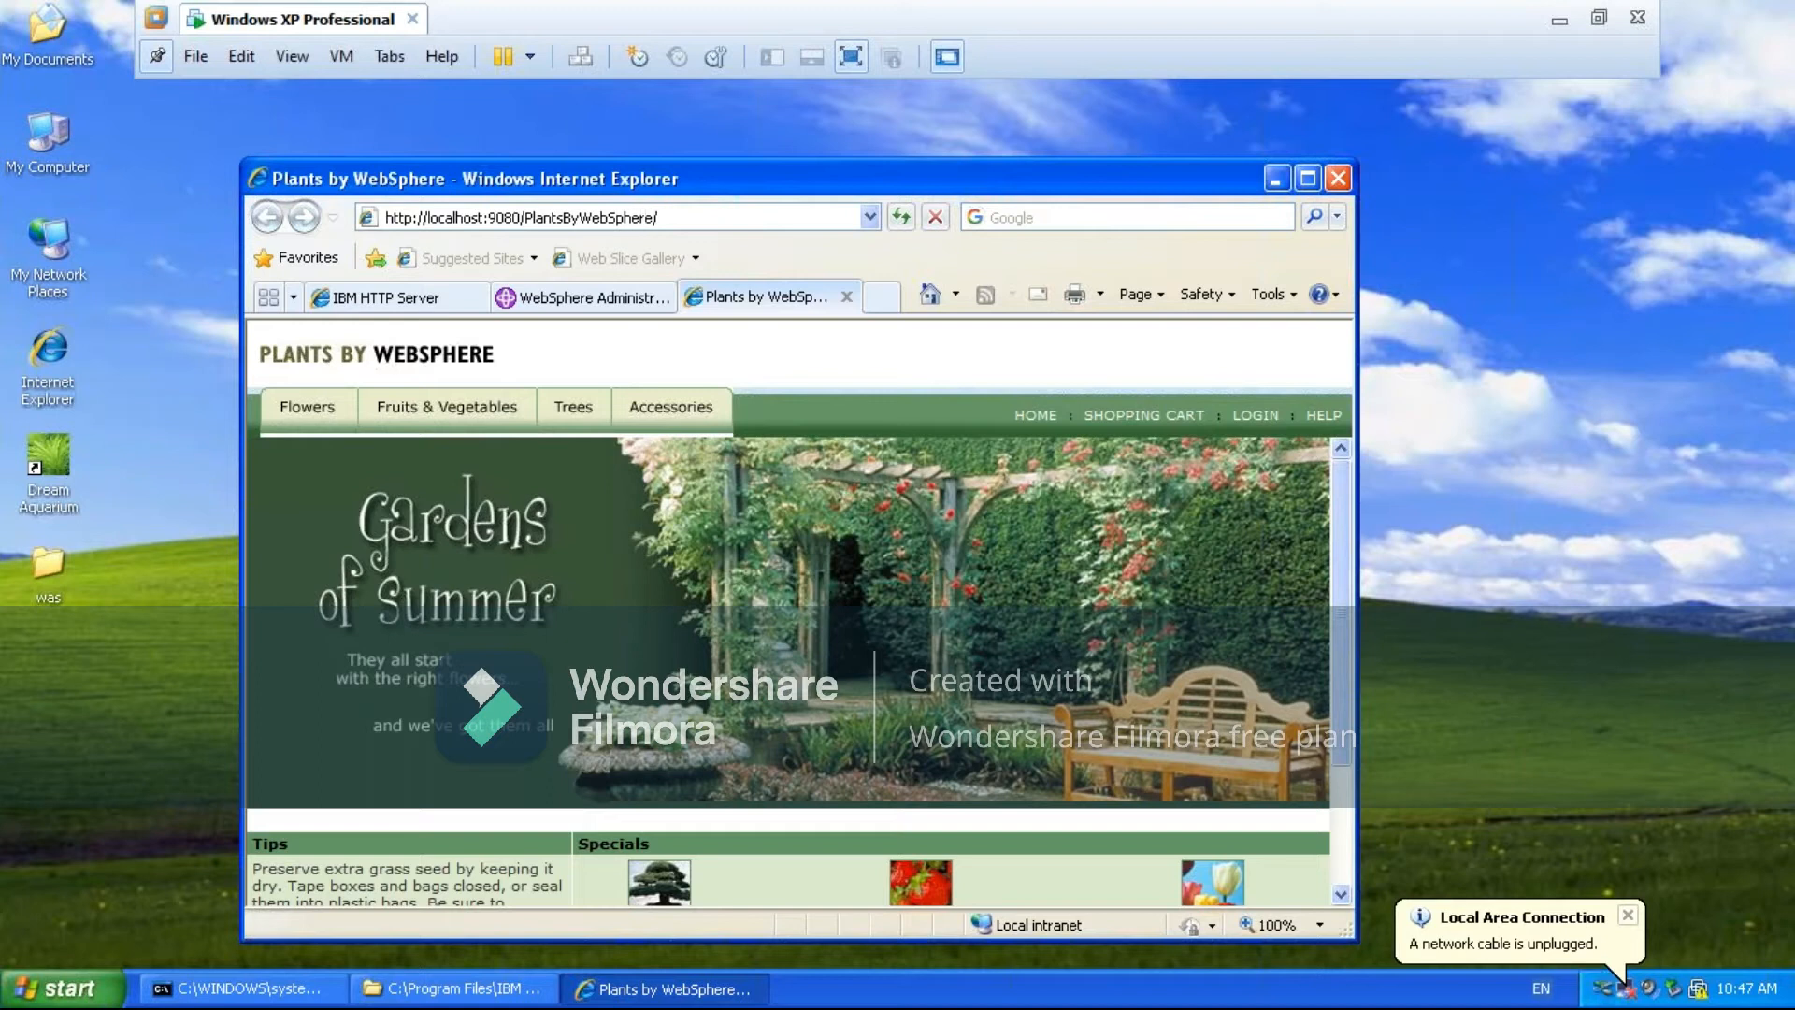
pyautogui.press('Return')
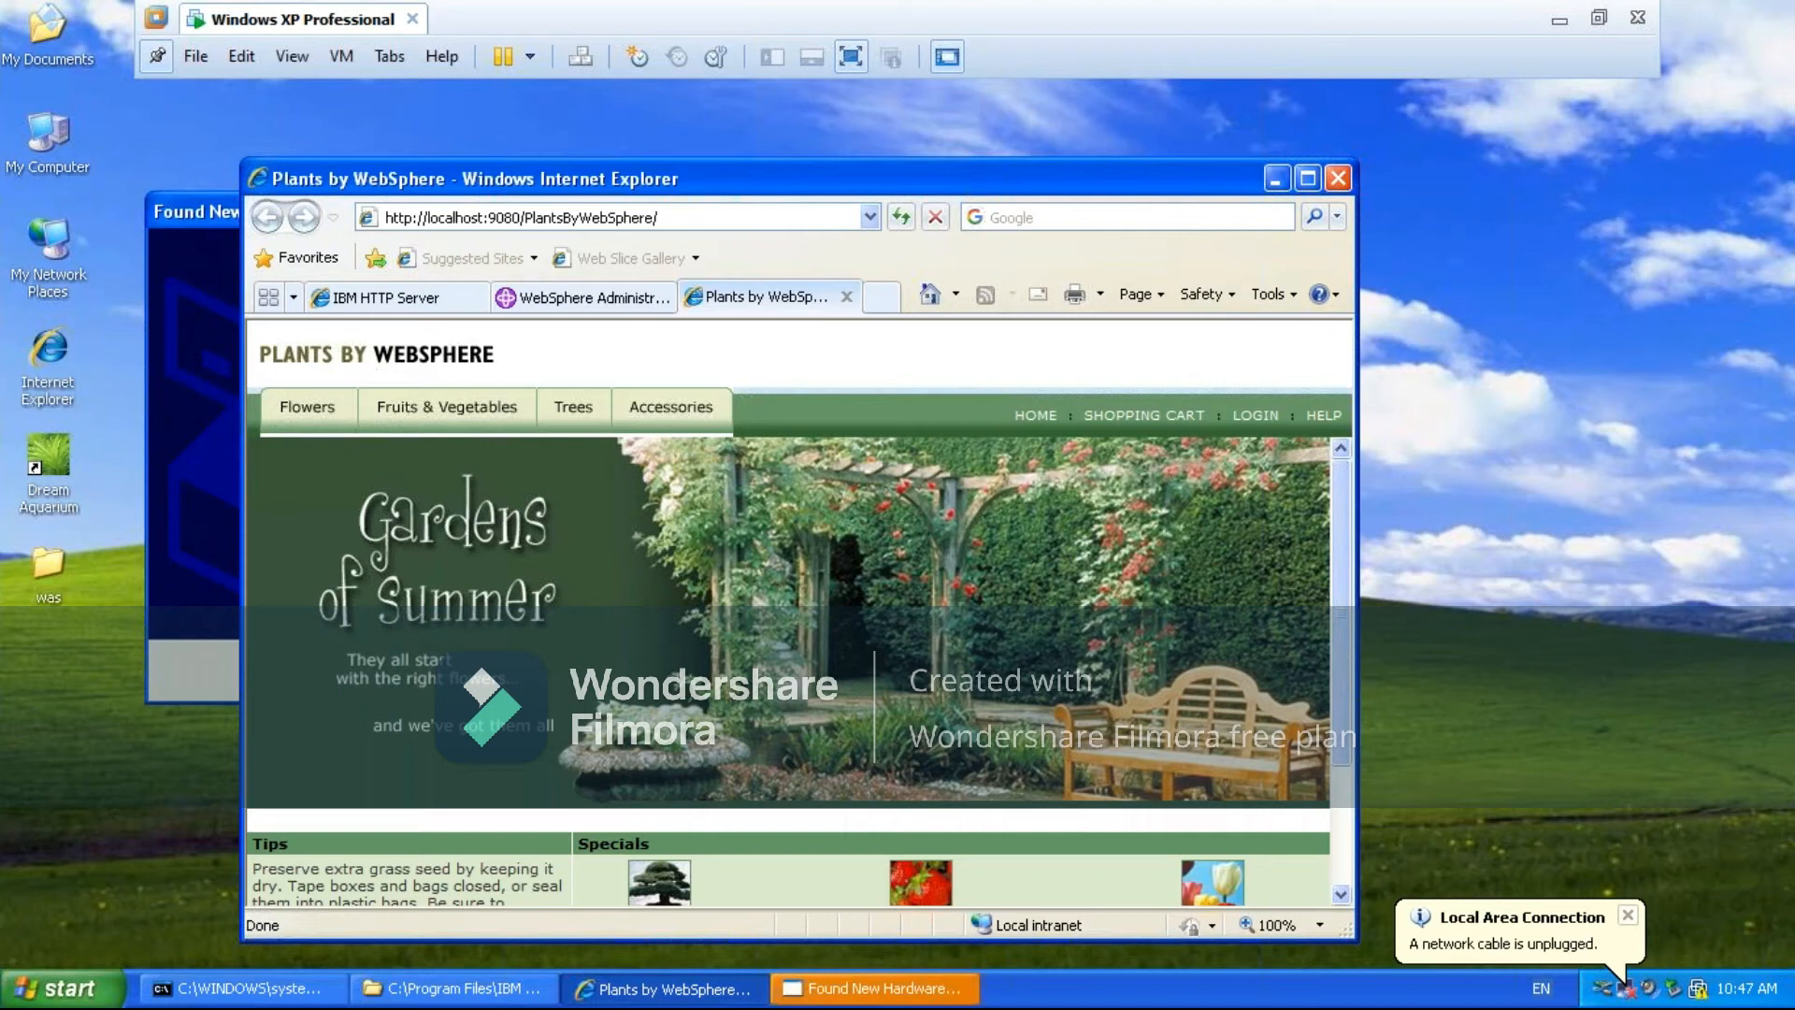
pyautogui.click(196, 204)
pyautogui.click(738, 674)
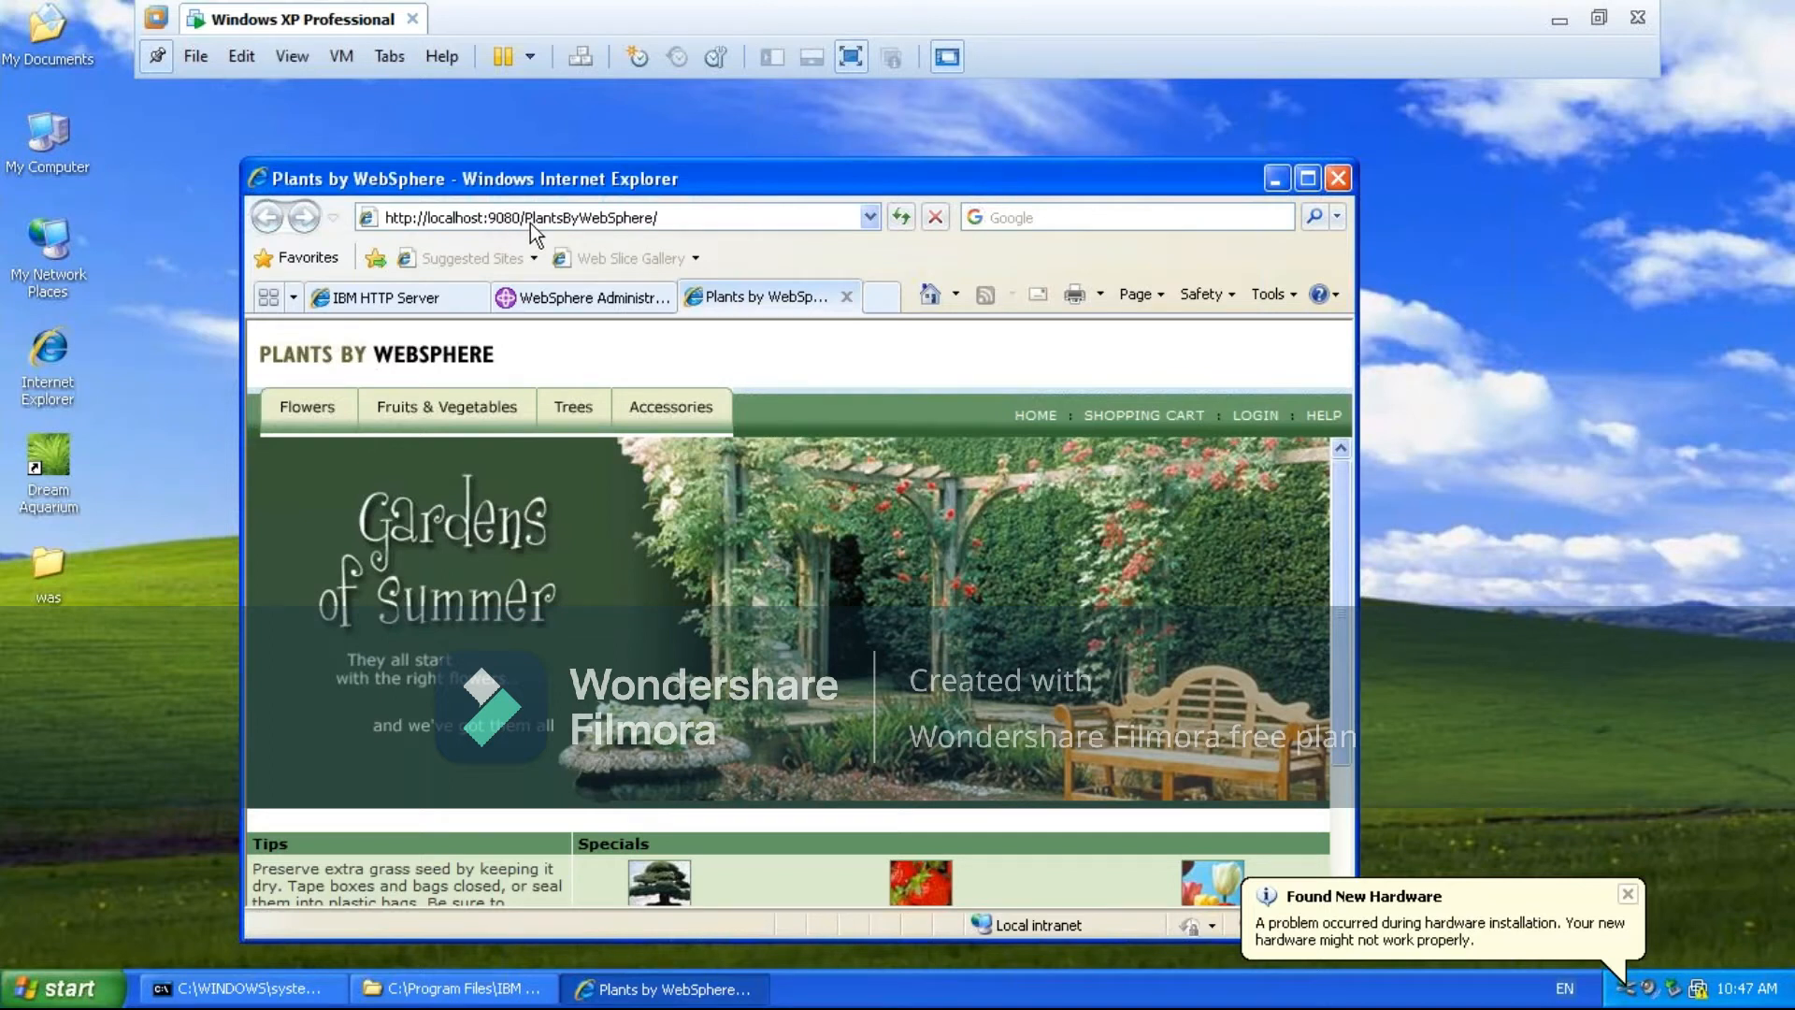
pyautogui.click(681, 213)
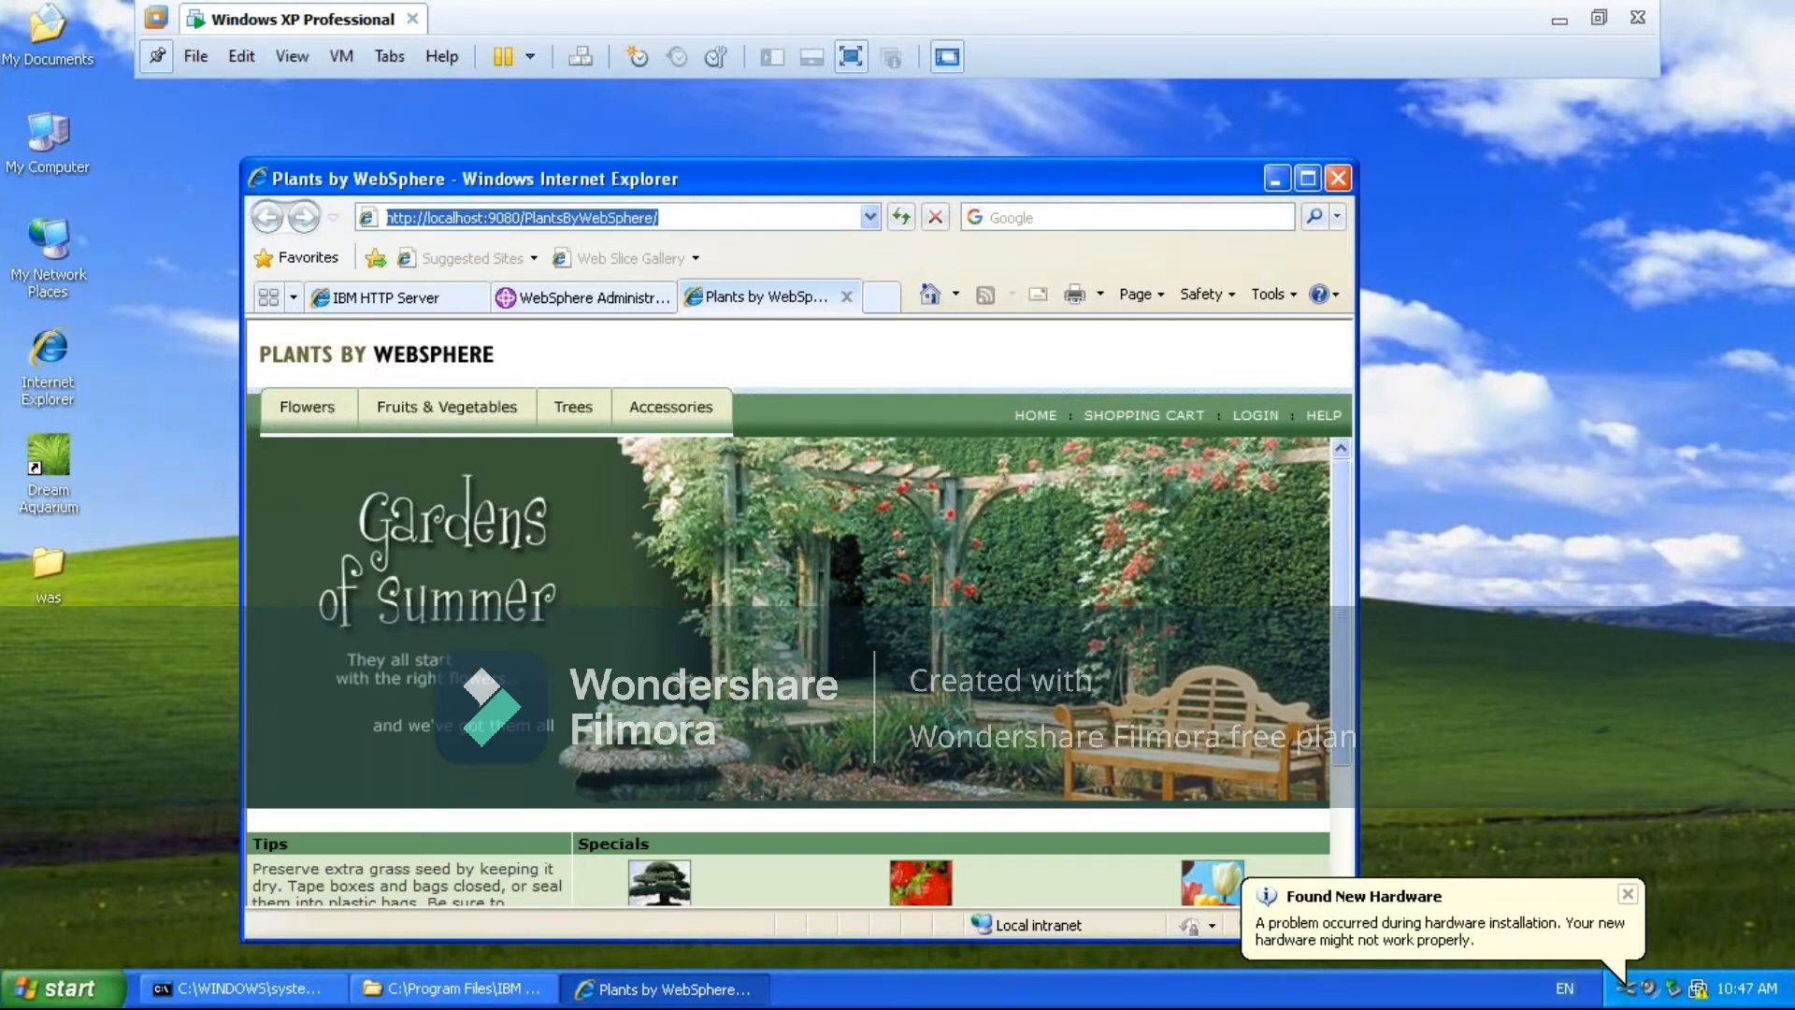
pyautogui.press('Return')
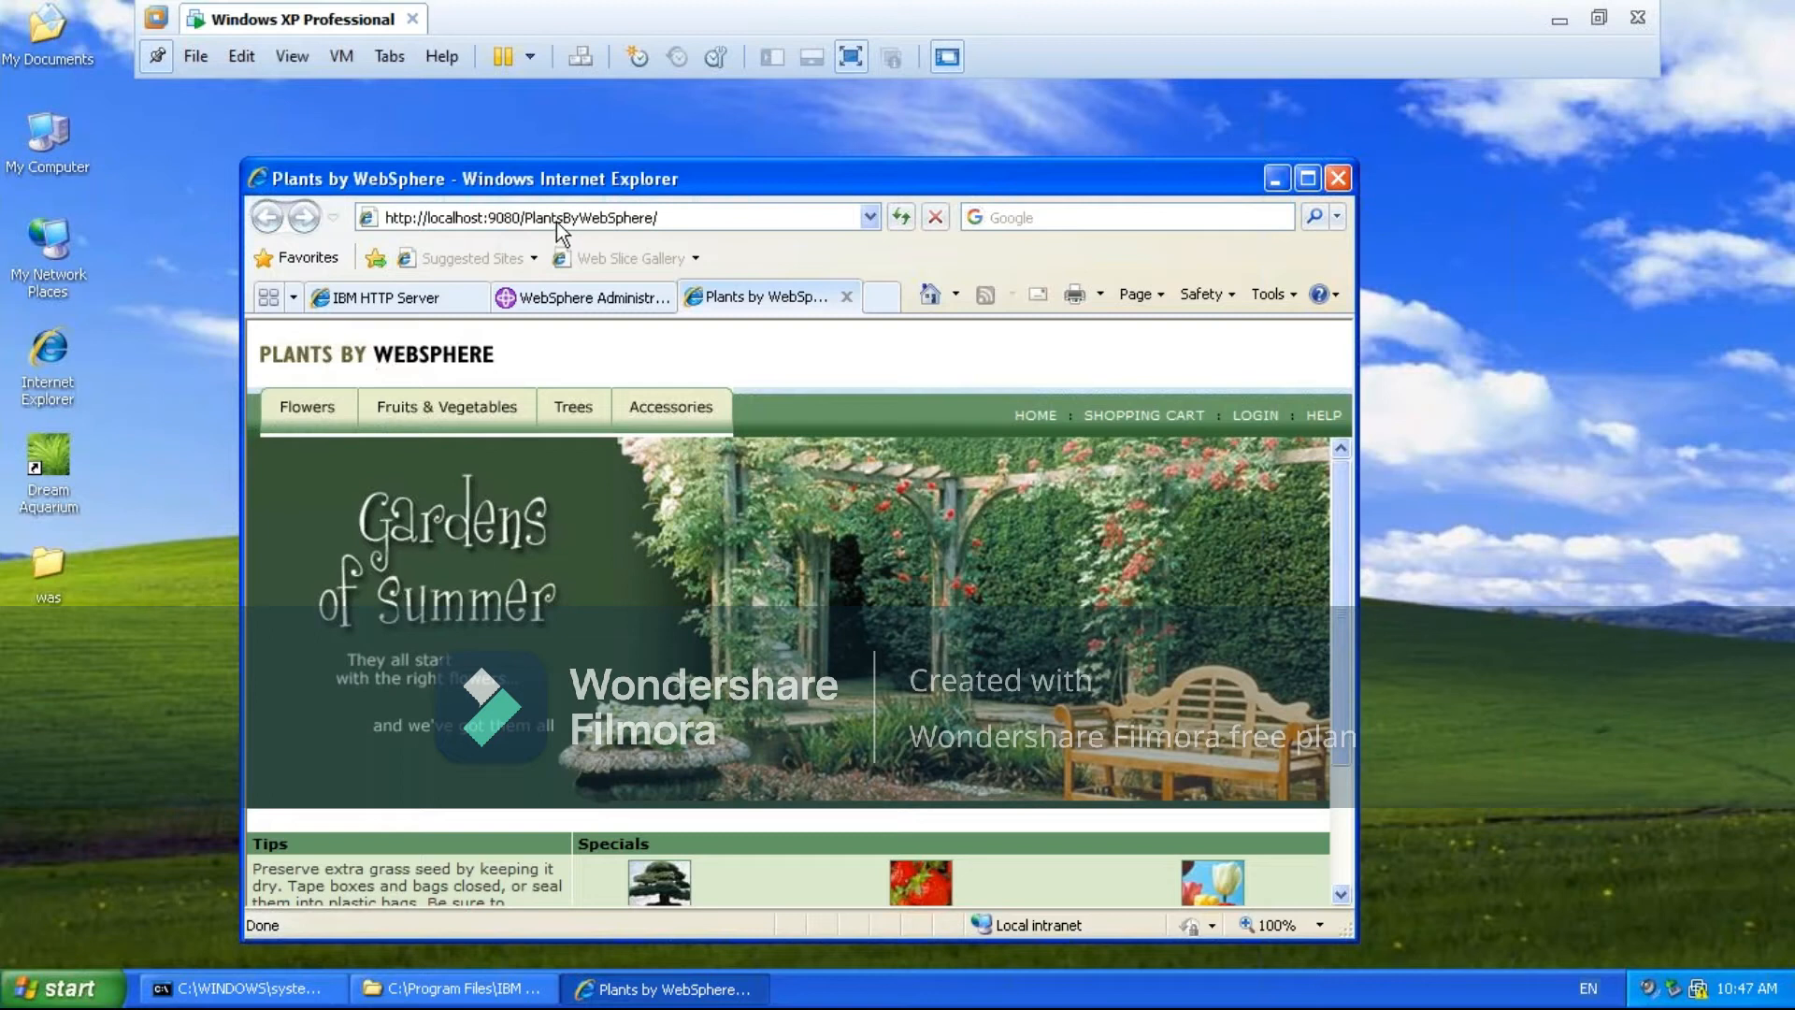
# - Change the port in the Plants by WebSphere address to 80 and load the page
pyautogui.click(505, 217)
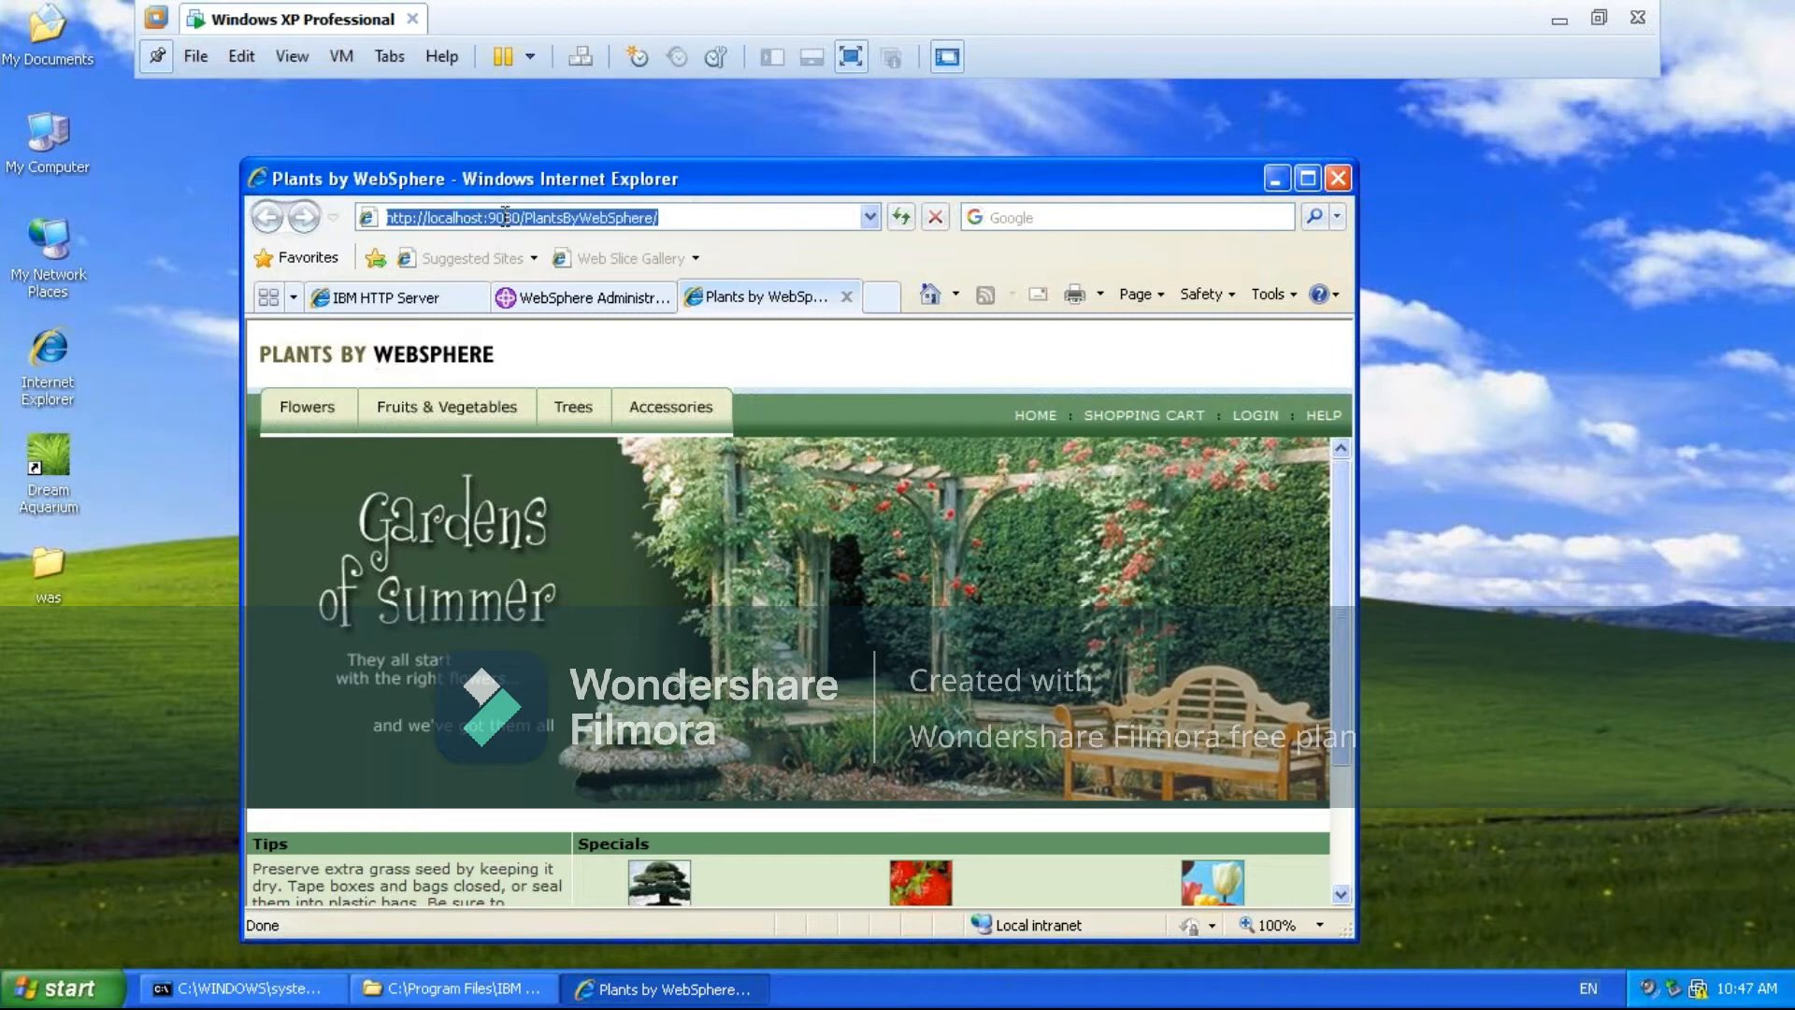
pyautogui.click(505, 217)
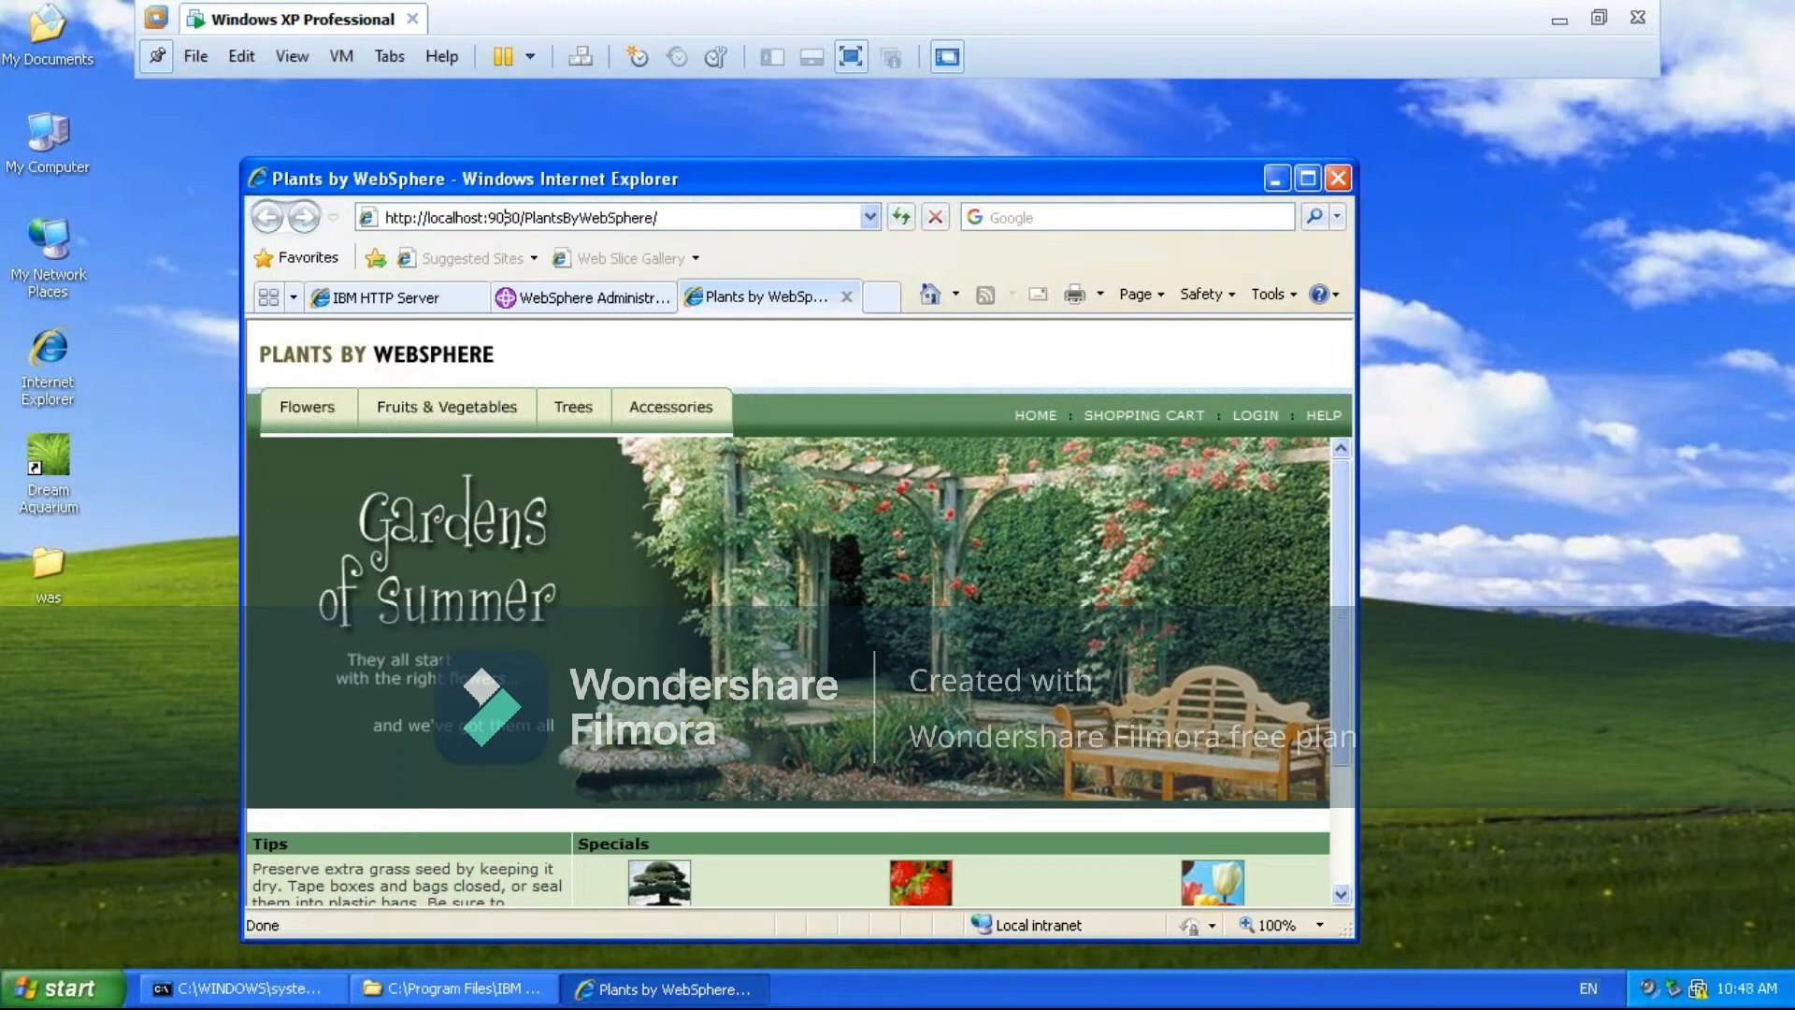
pyautogui.press('BackSpace')
pyautogui.press('BackSpace')
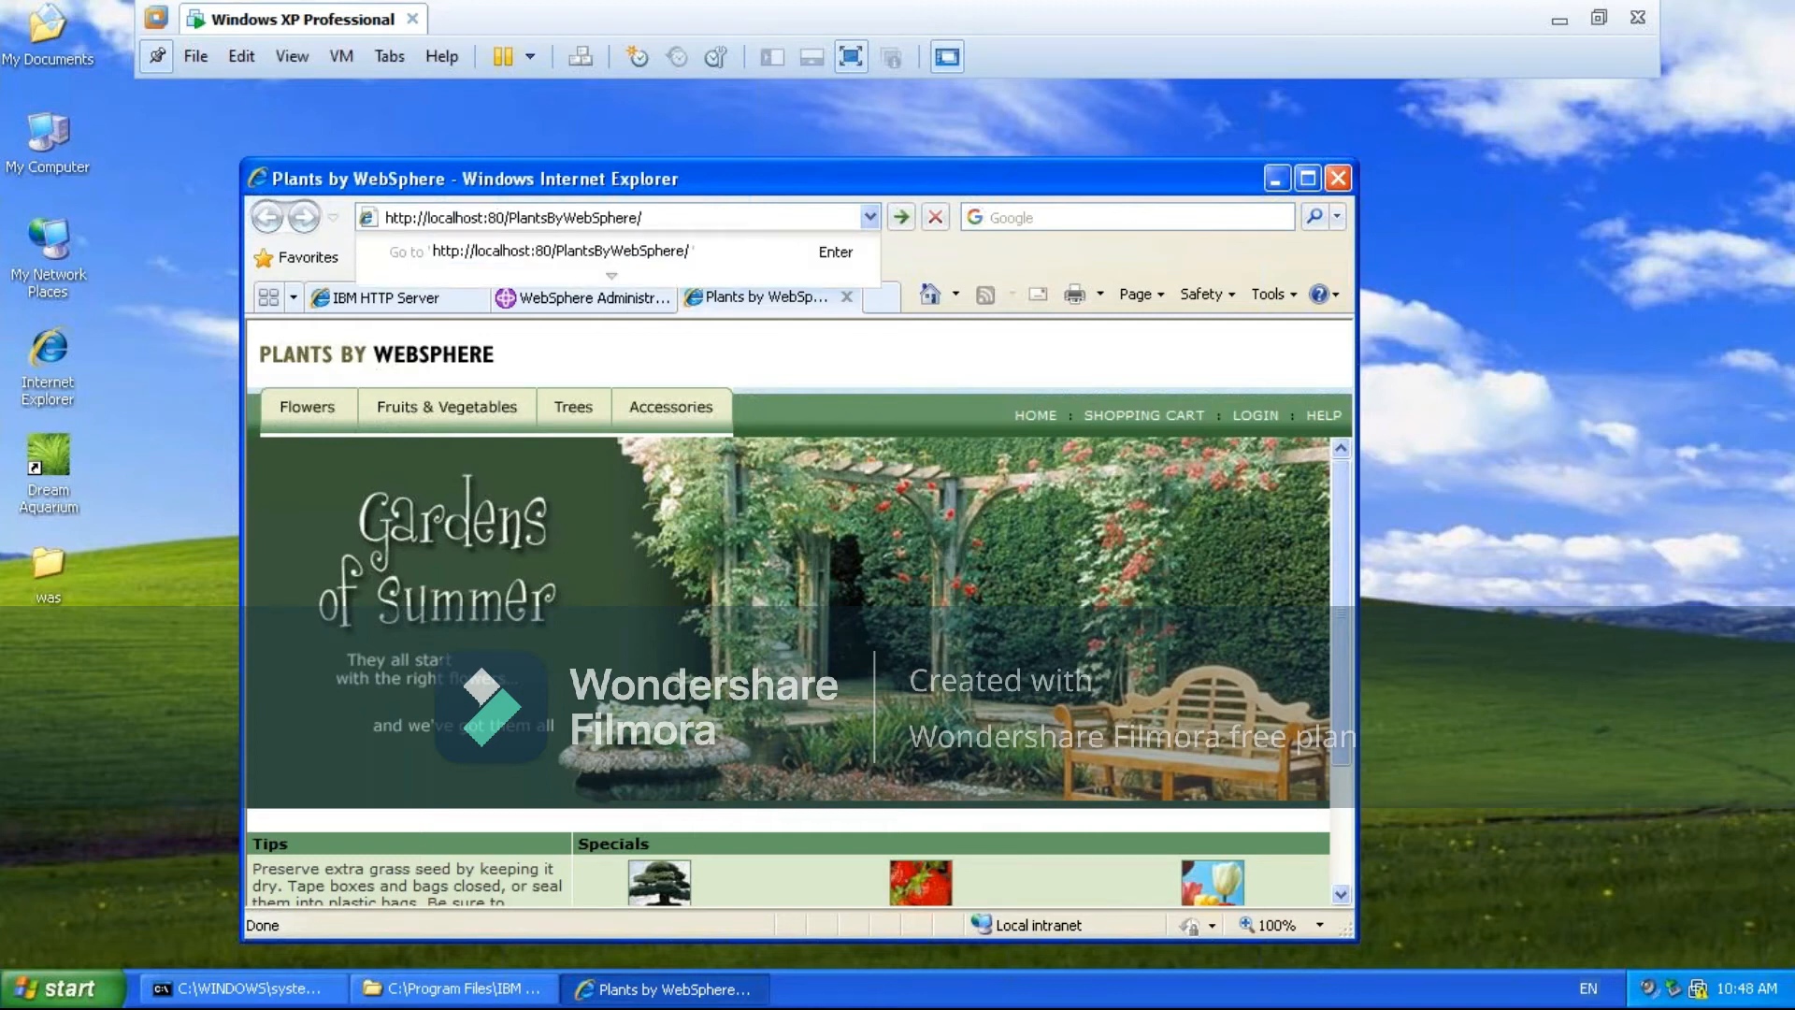
pyautogui.press('Right')
pyautogui.press('Right')
pyautogui.press('Right')
pyautogui.press('Right')
pyautogui.press('Right')
pyautogui.press('Right')
pyautogui.press('Right')
pyautogui.press('Right')
pyautogui.press('Right')
pyautogui.press('Right')
pyautogui.press('Right')
pyautogui.press('Right')
pyautogui.press('Right')
pyautogui.press('Right')
pyautogui.press('Right')
pyautogui.press('Right')
pyautogui.press('Right')
pyautogui.press('Right')
pyautogui.press('Return')
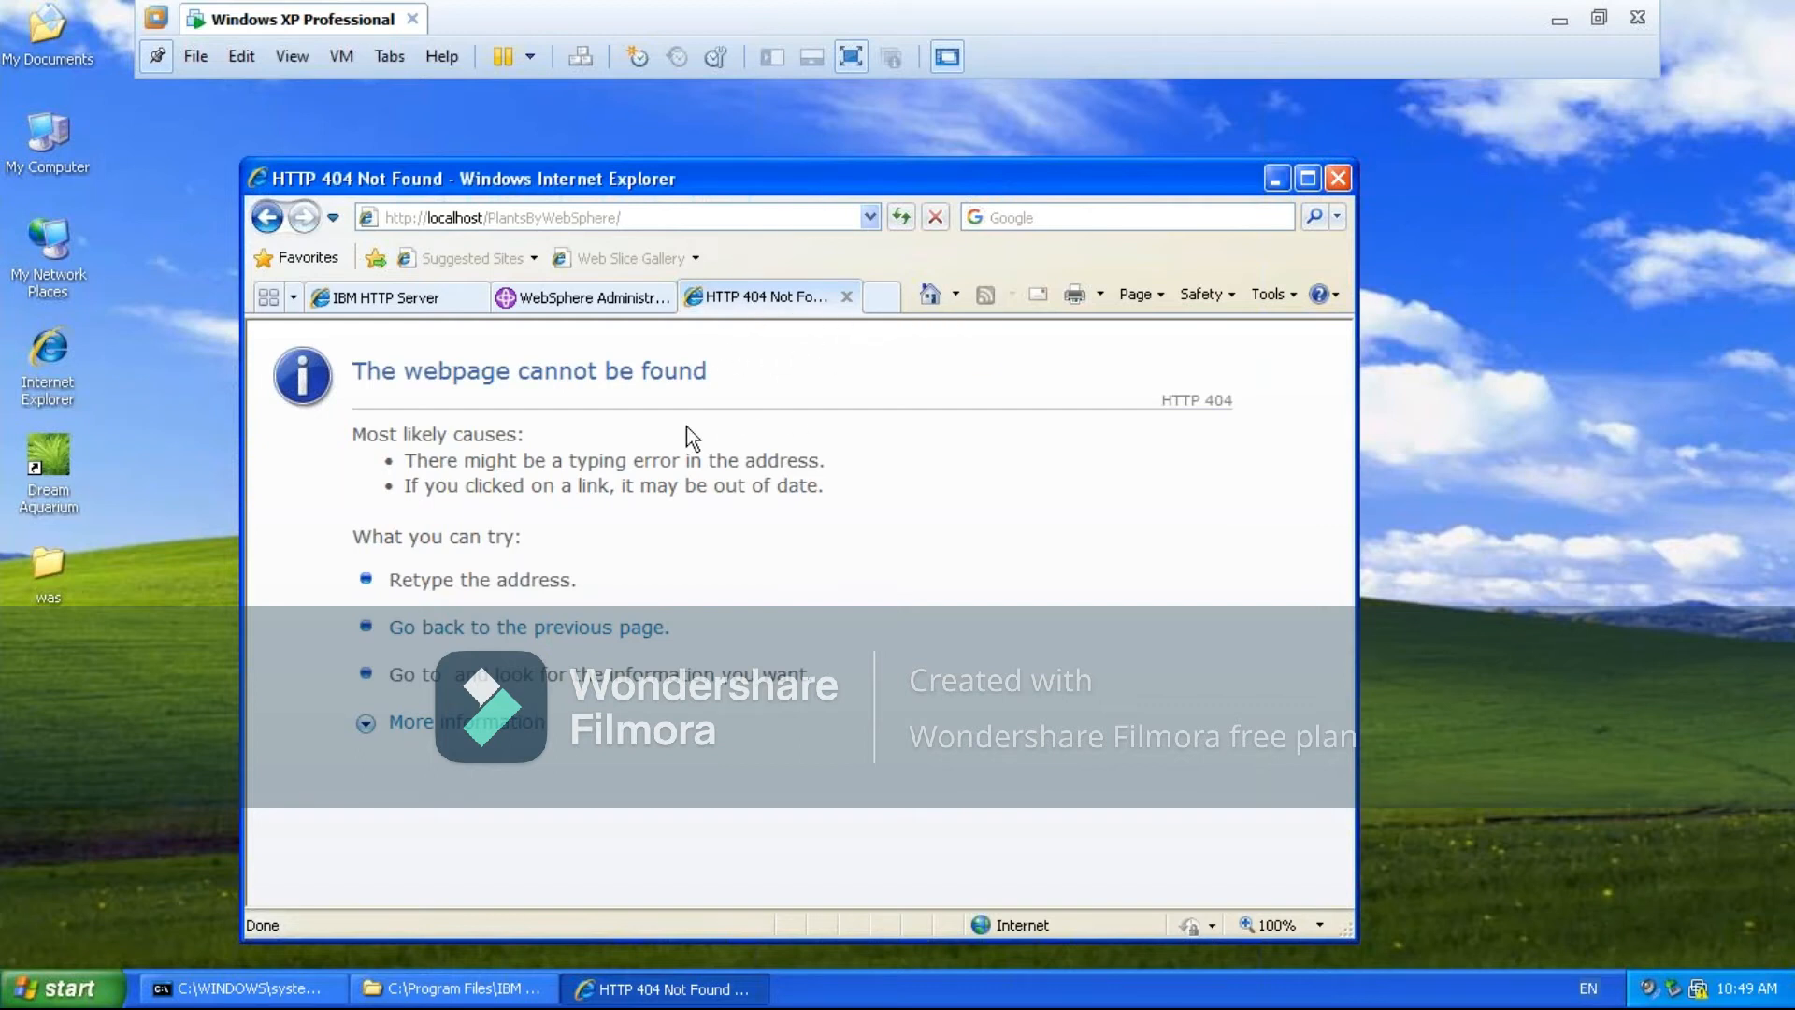
# - Minimize the browser and open the IBM HTTP Server 6.0 group among the installed programs
pyautogui.click(478, 220)
pyautogui.click(1275, 186)
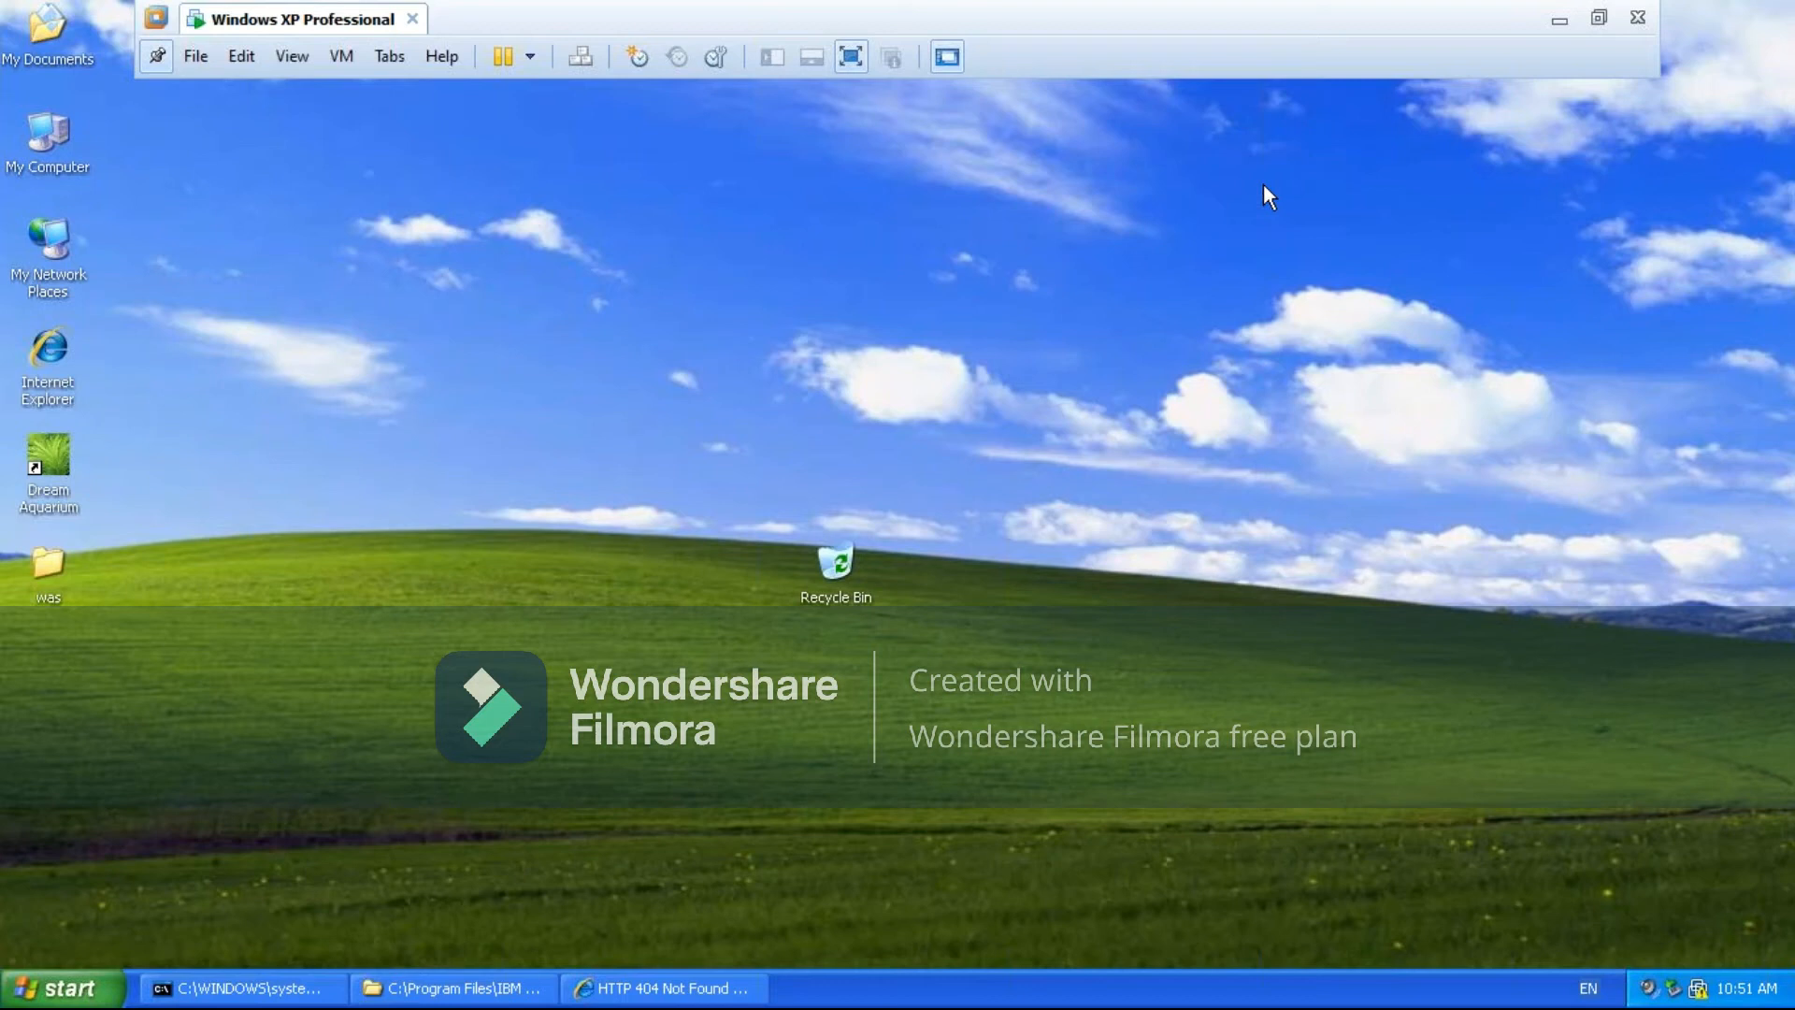
pyautogui.click(43, 988)
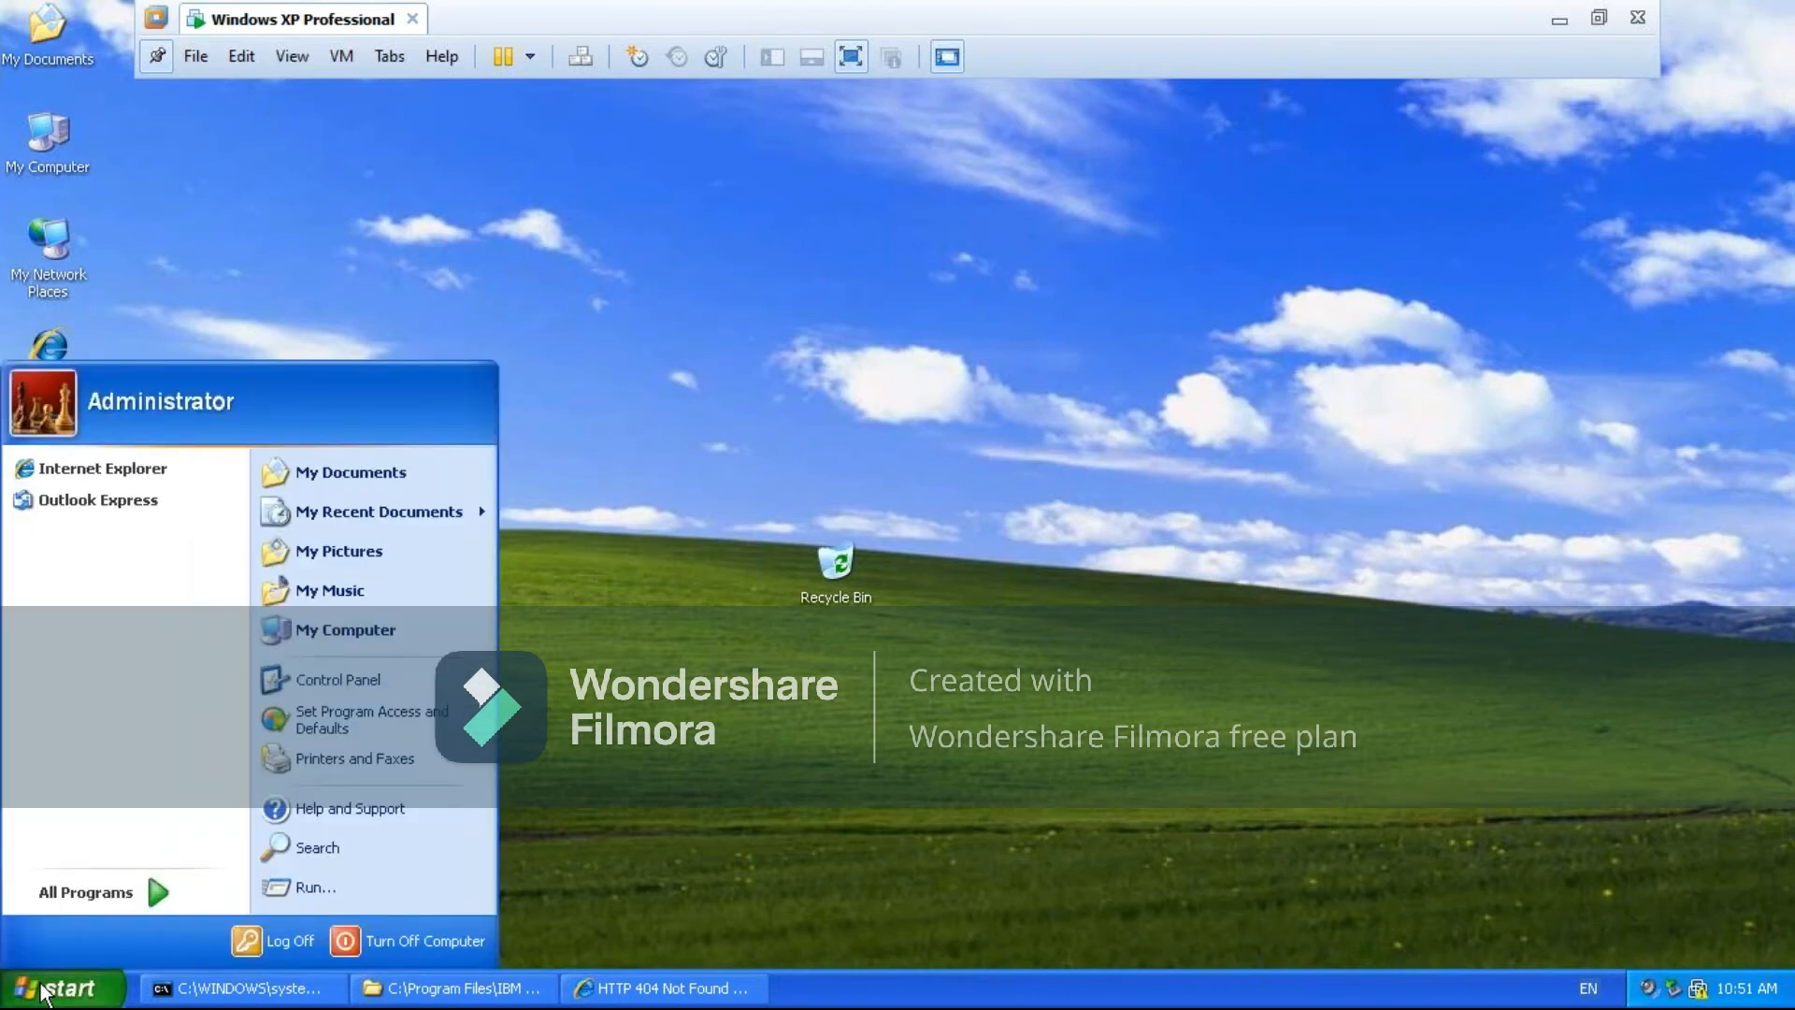
pyautogui.moveTo(136, 901)
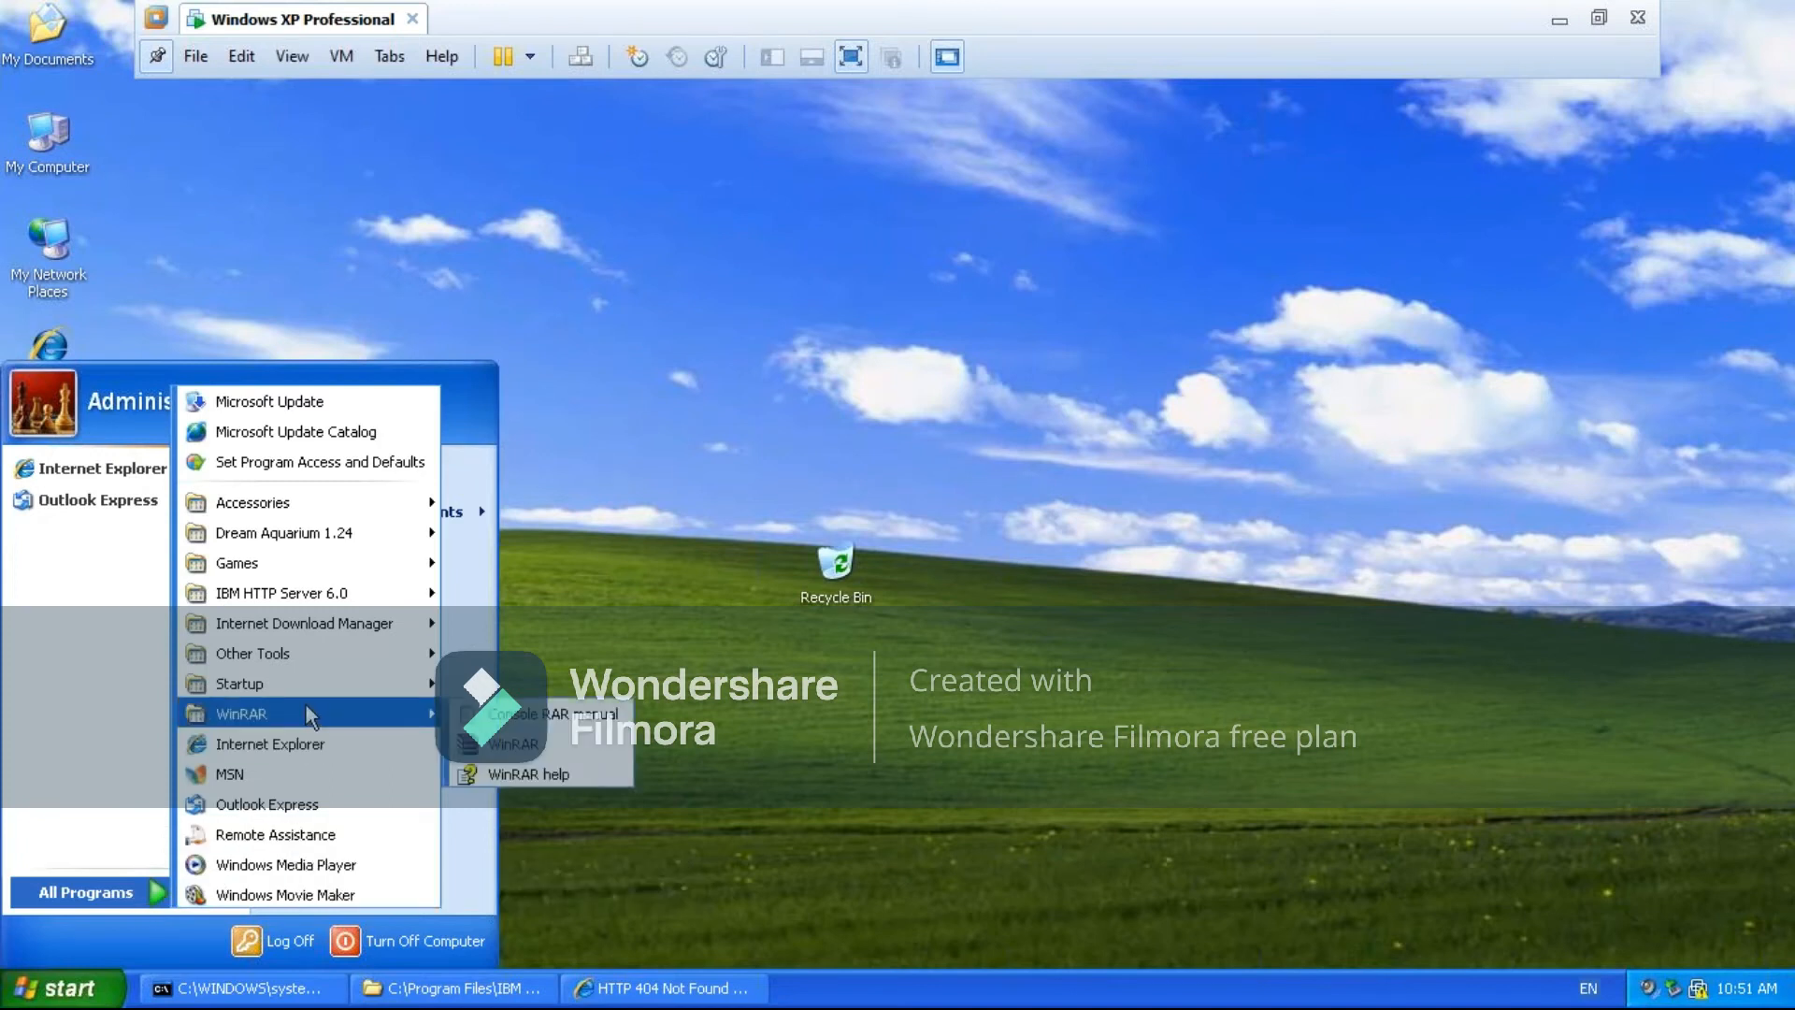
pyautogui.moveTo(269, 594)
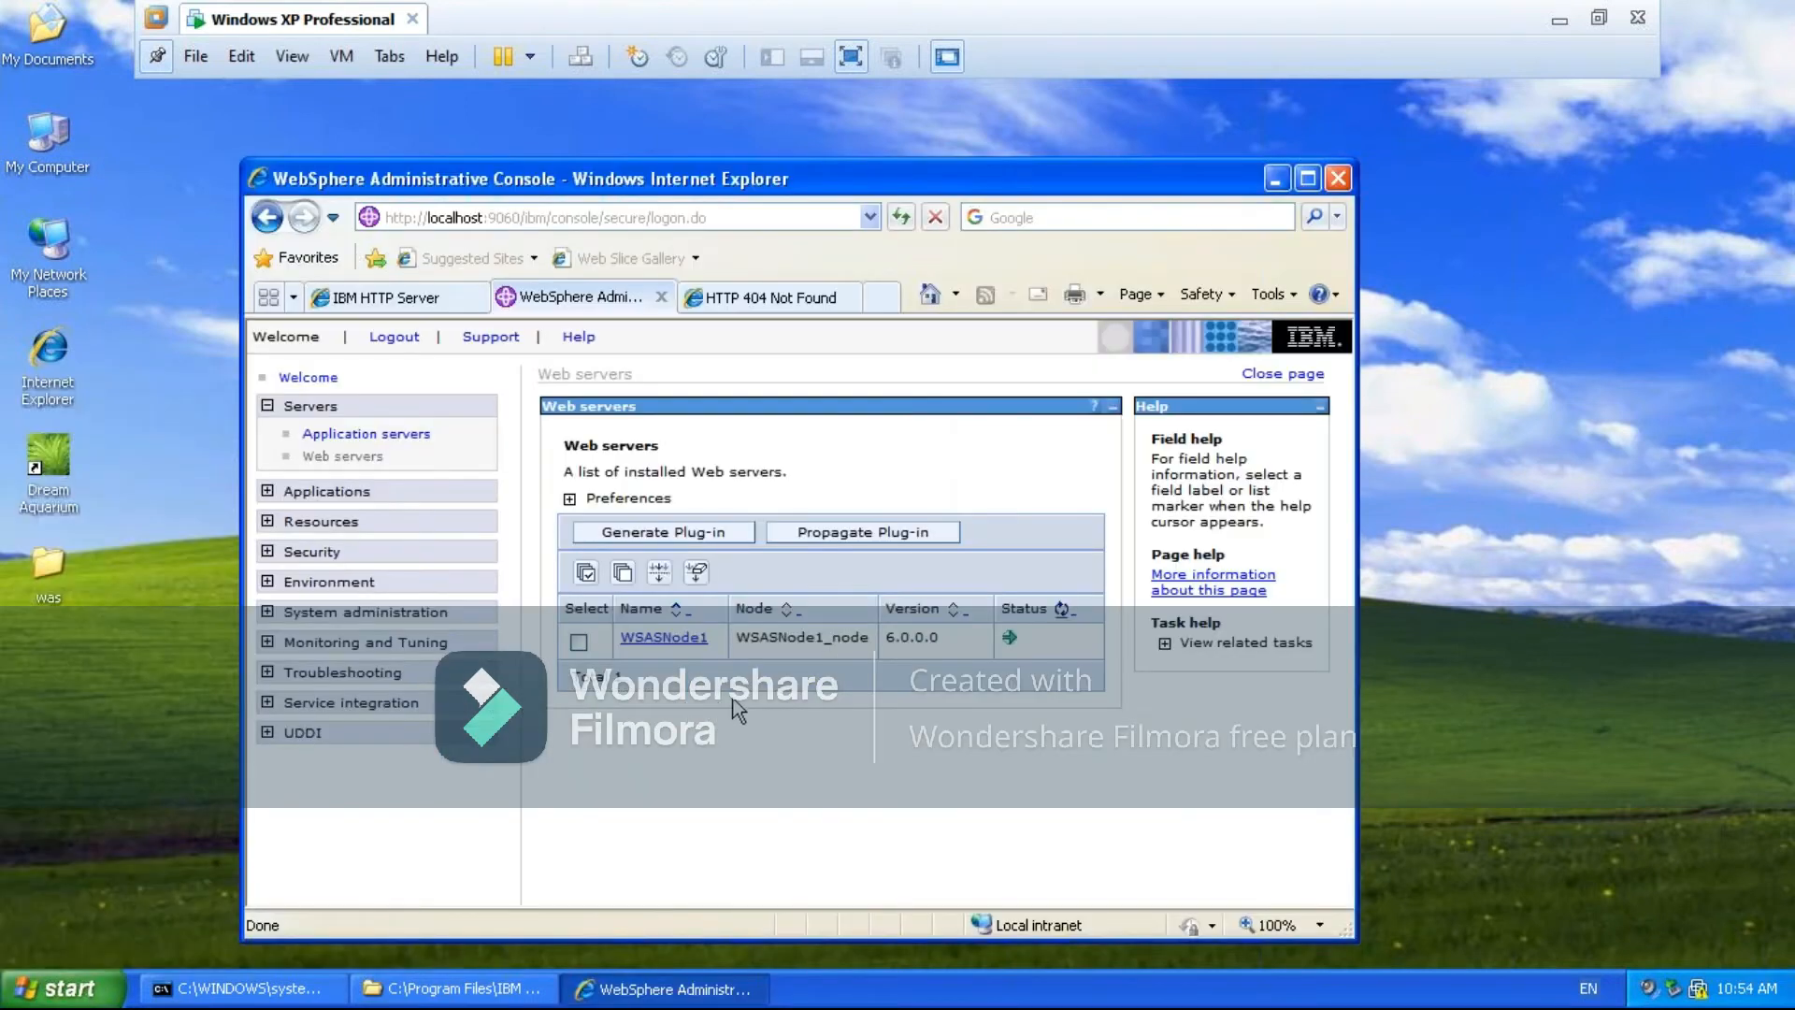
# - View the console's web servers list in a maximized window, and return to the Plants by WebSphere page at the smaller window size
pyautogui.click(1308, 180)
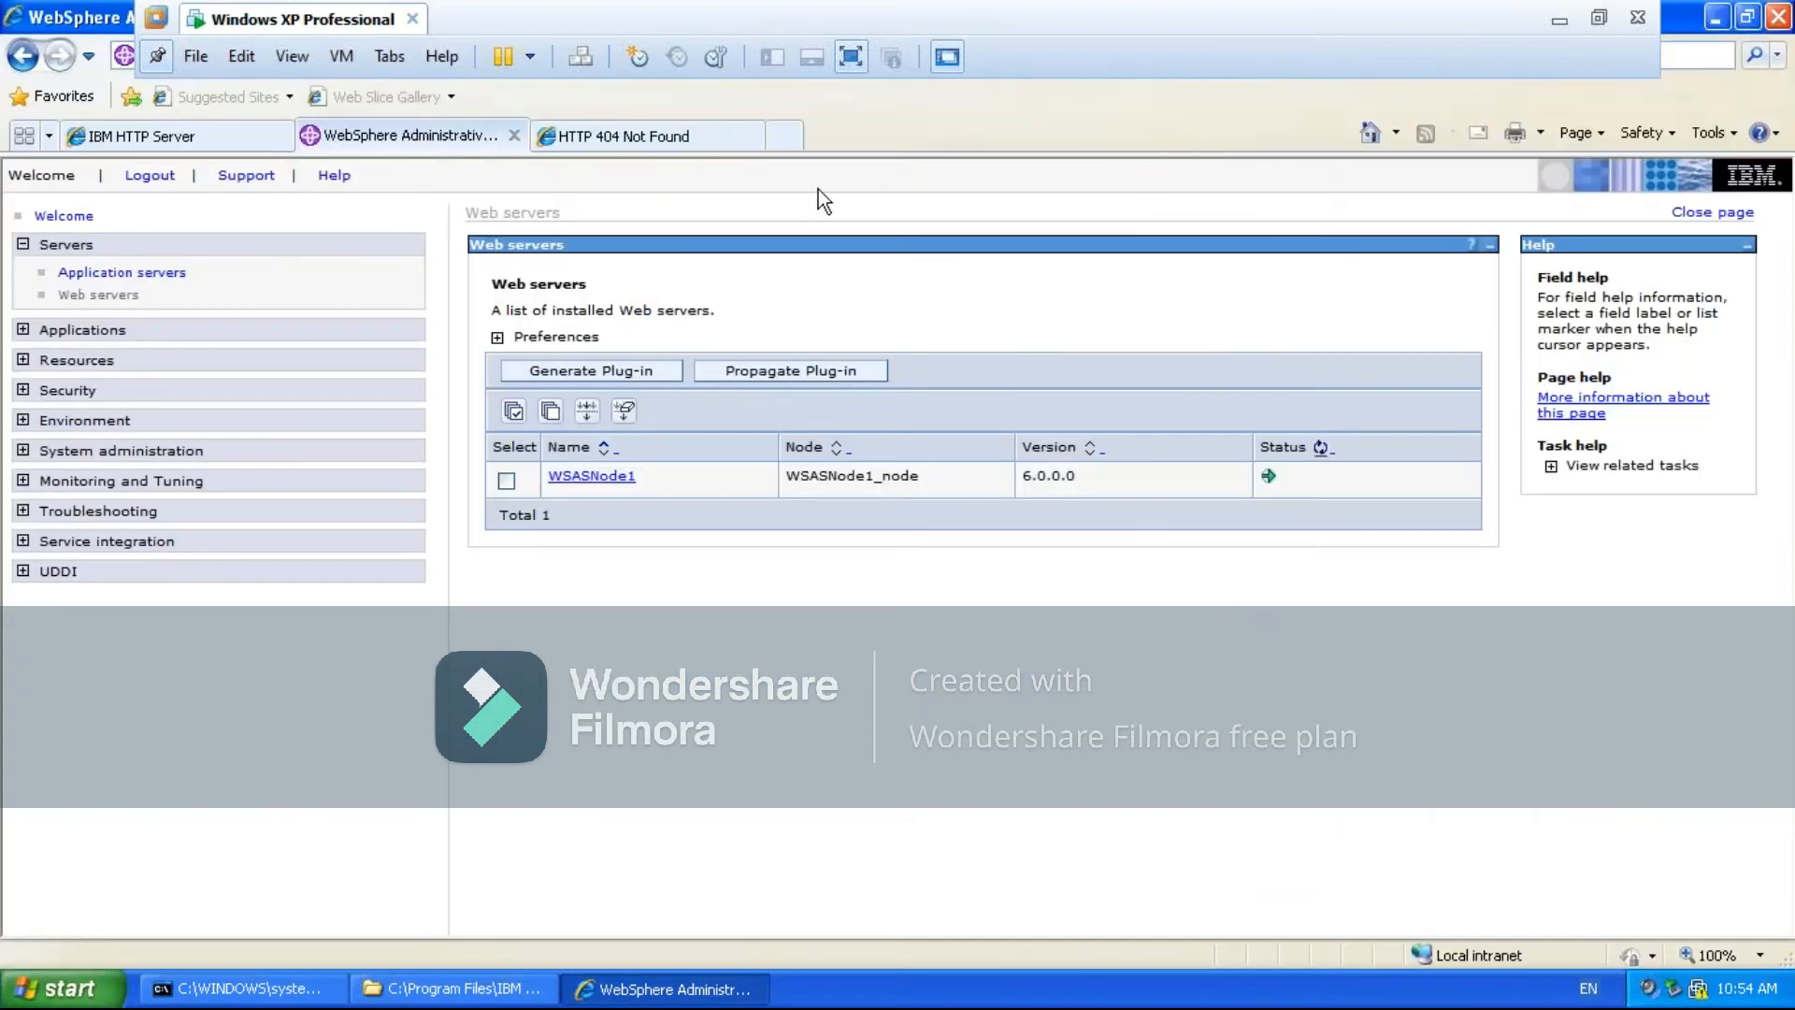
pyautogui.hotkey('ctrl', 'Tab')
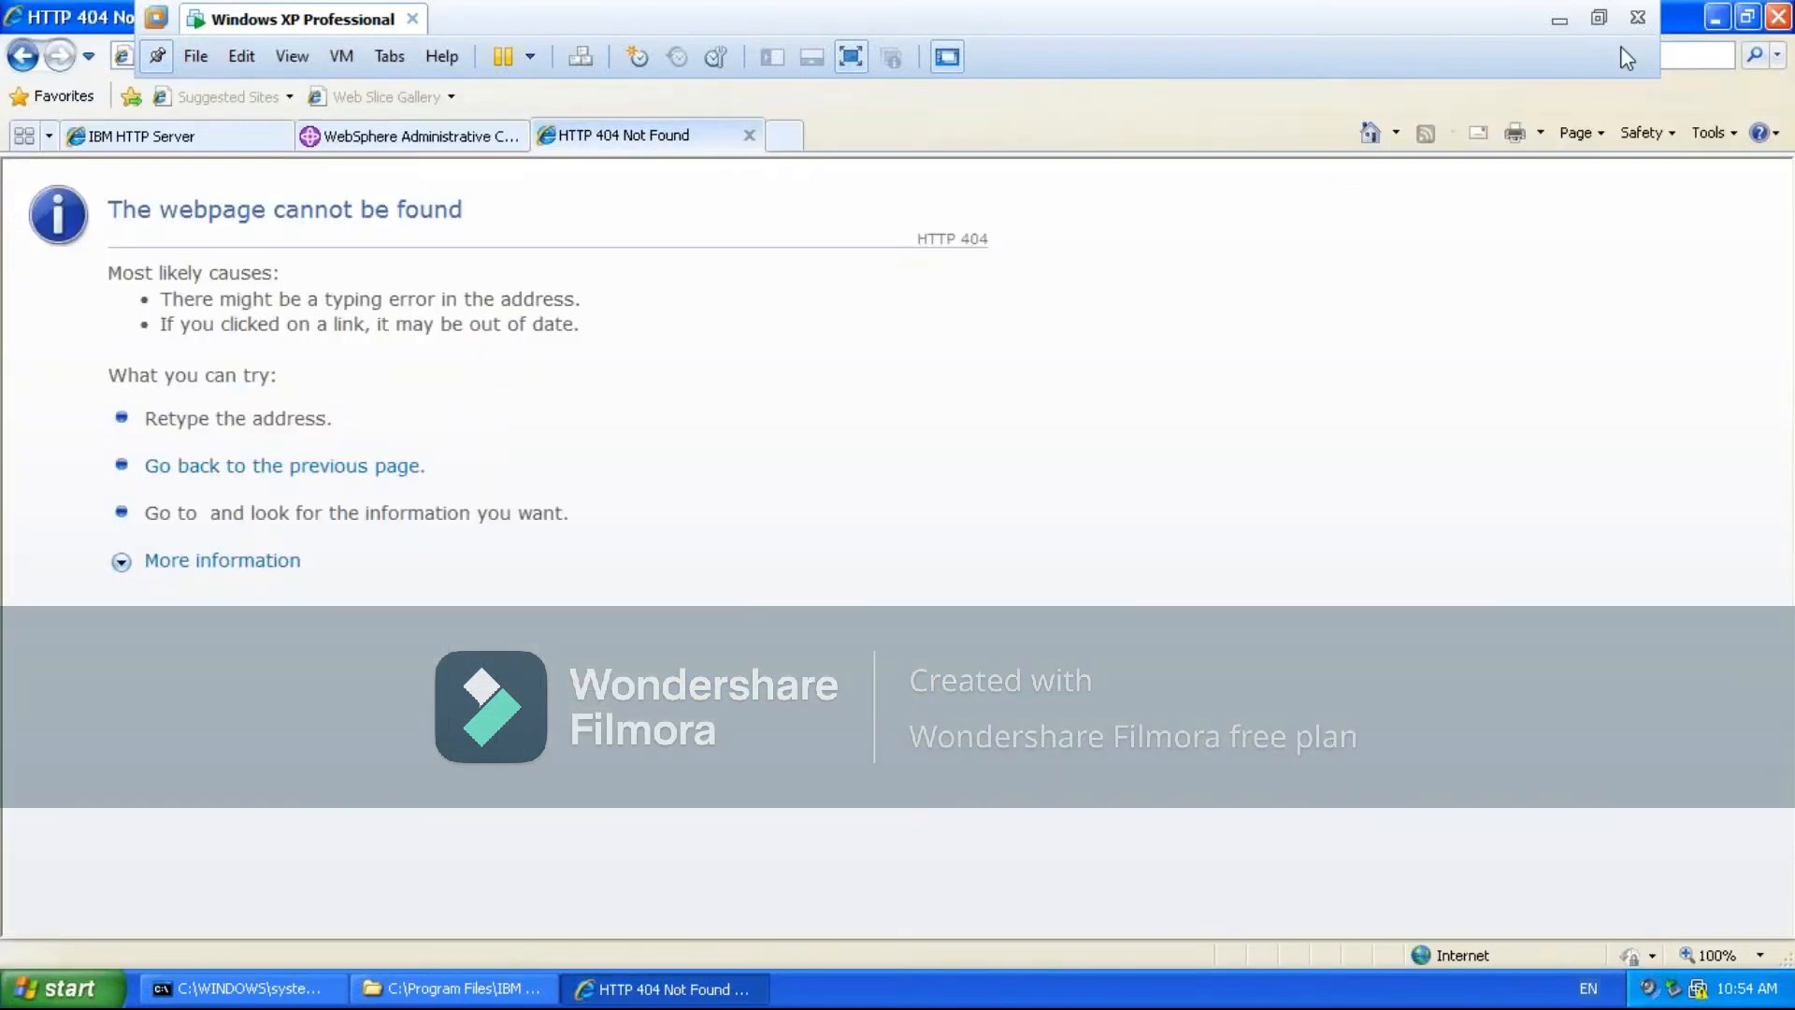
pyautogui.click(1747, 17)
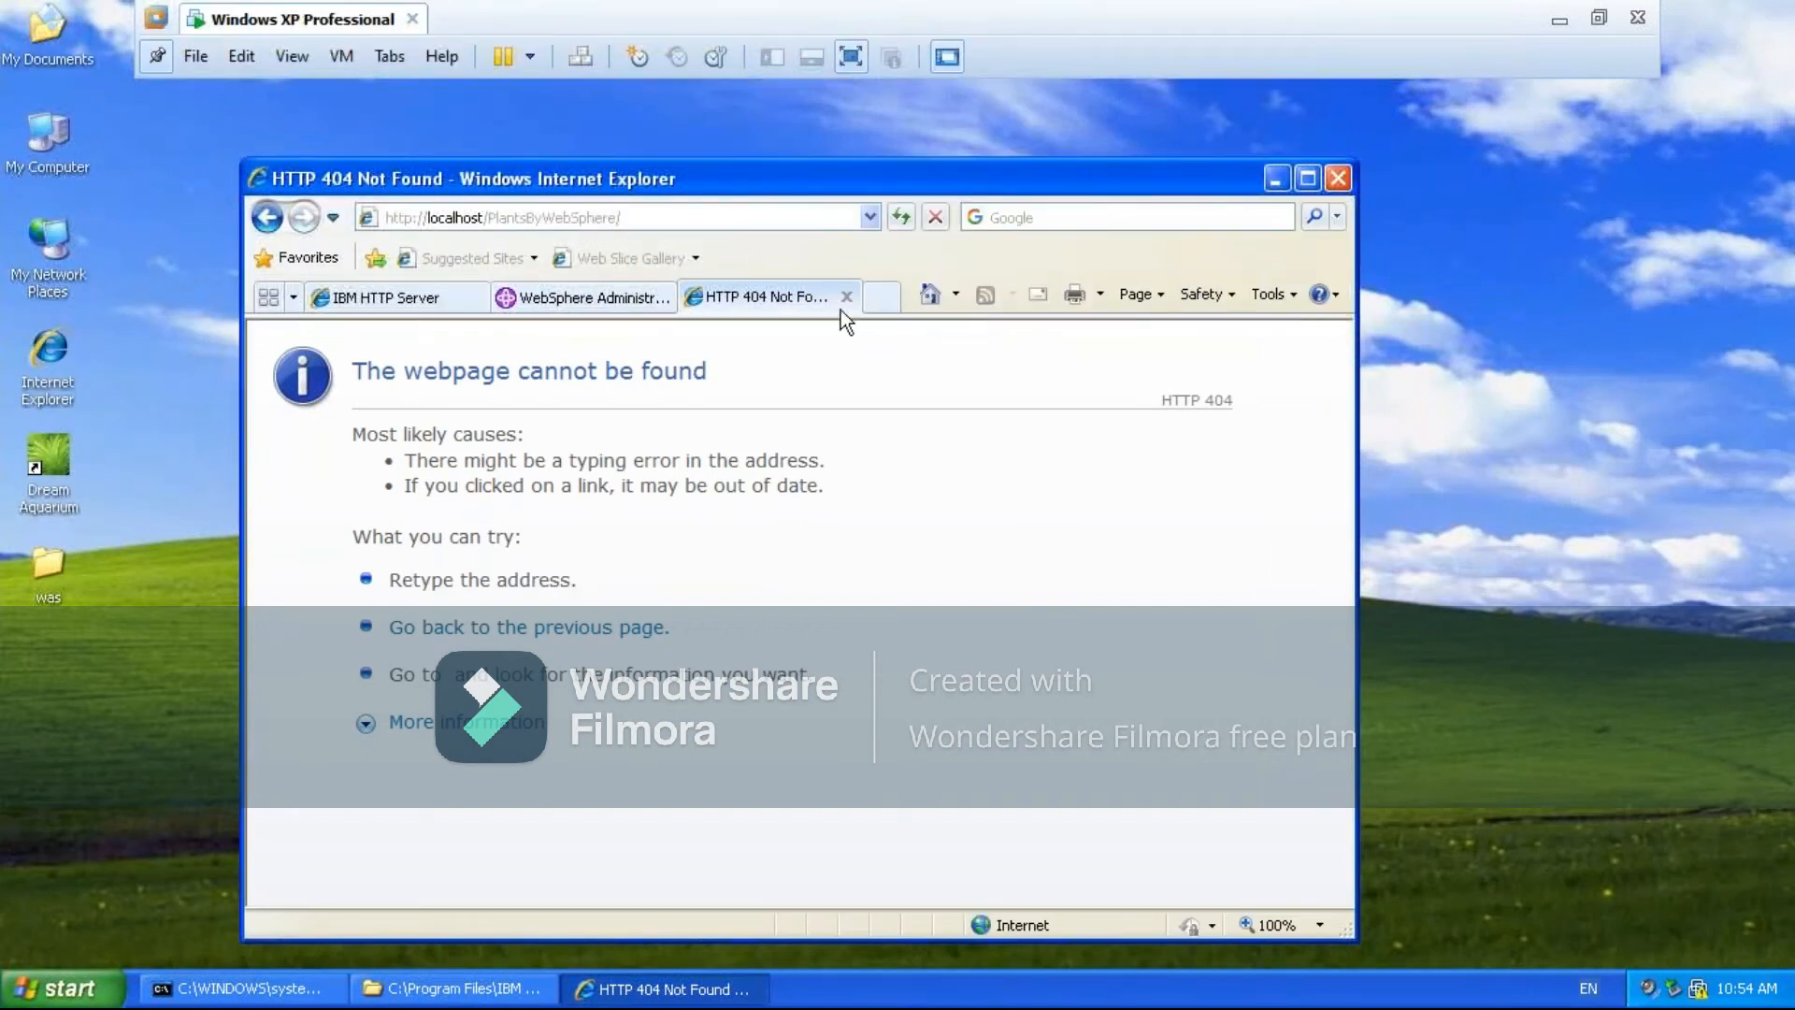
# - Add port 80 after localhost in the Plants by WebSphere address
pyautogui.click(671, 222)
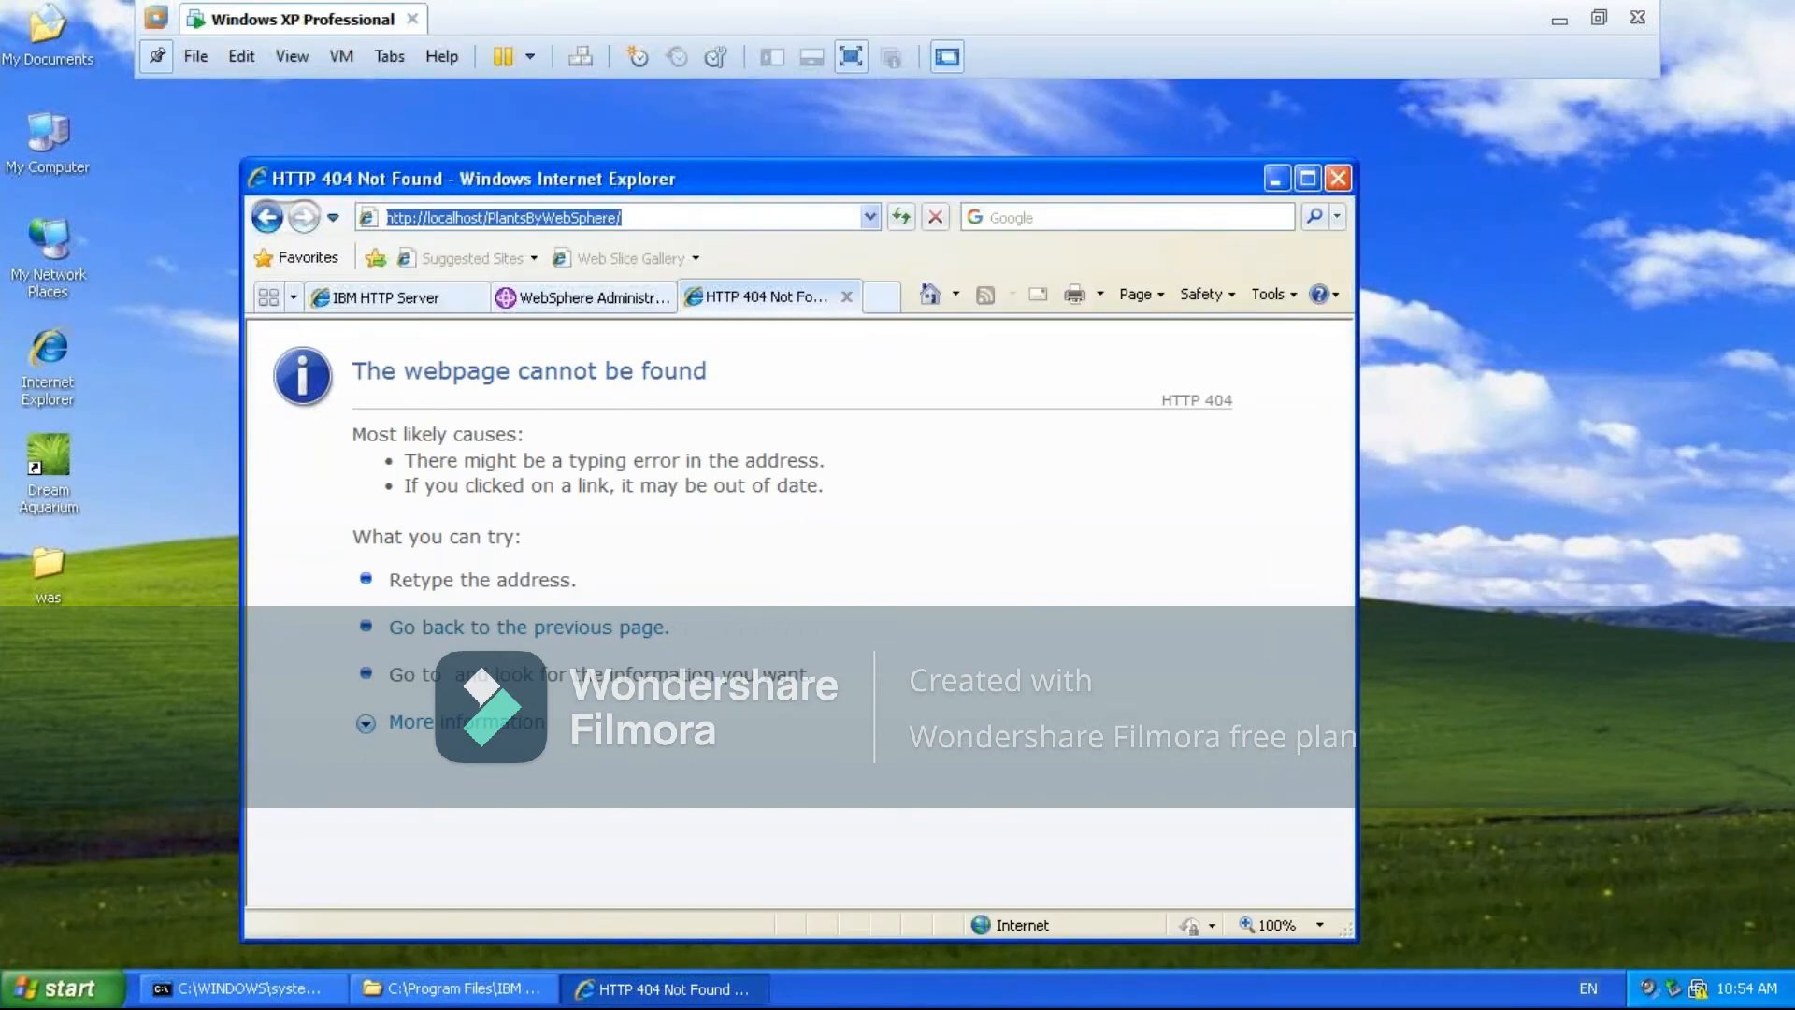
pyautogui.click(671, 221)
pyautogui.press('Left')
pyautogui.press('Left')
pyautogui.press('Left')
pyautogui.press('Left')
pyautogui.press('Left')
pyautogui.press('Left')
pyautogui.press('Left')
pyautogui.press('Left')
pyautogui.press('Left')
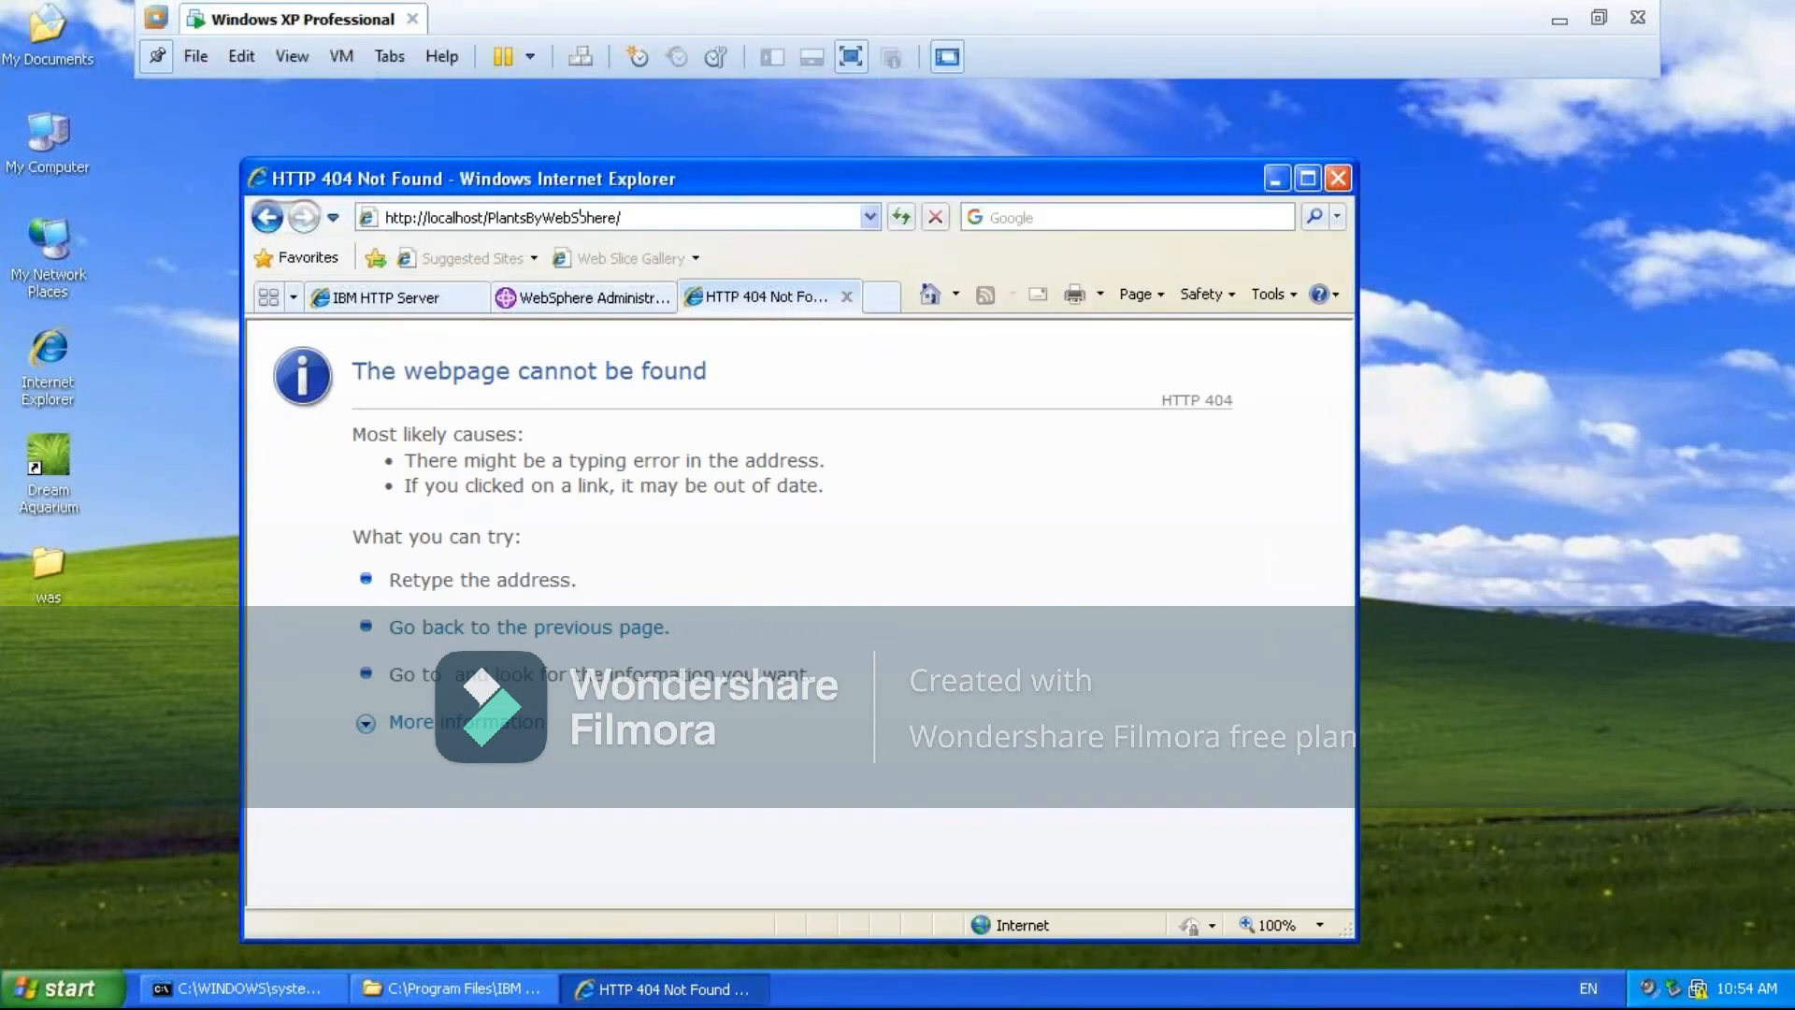
pyautogui.press('Left')
pyautogui.press('Left')
pyautogui.press('Left')
pyautogui.press('Left')
pyautogui.press('Left')
pyautogui.write(':')
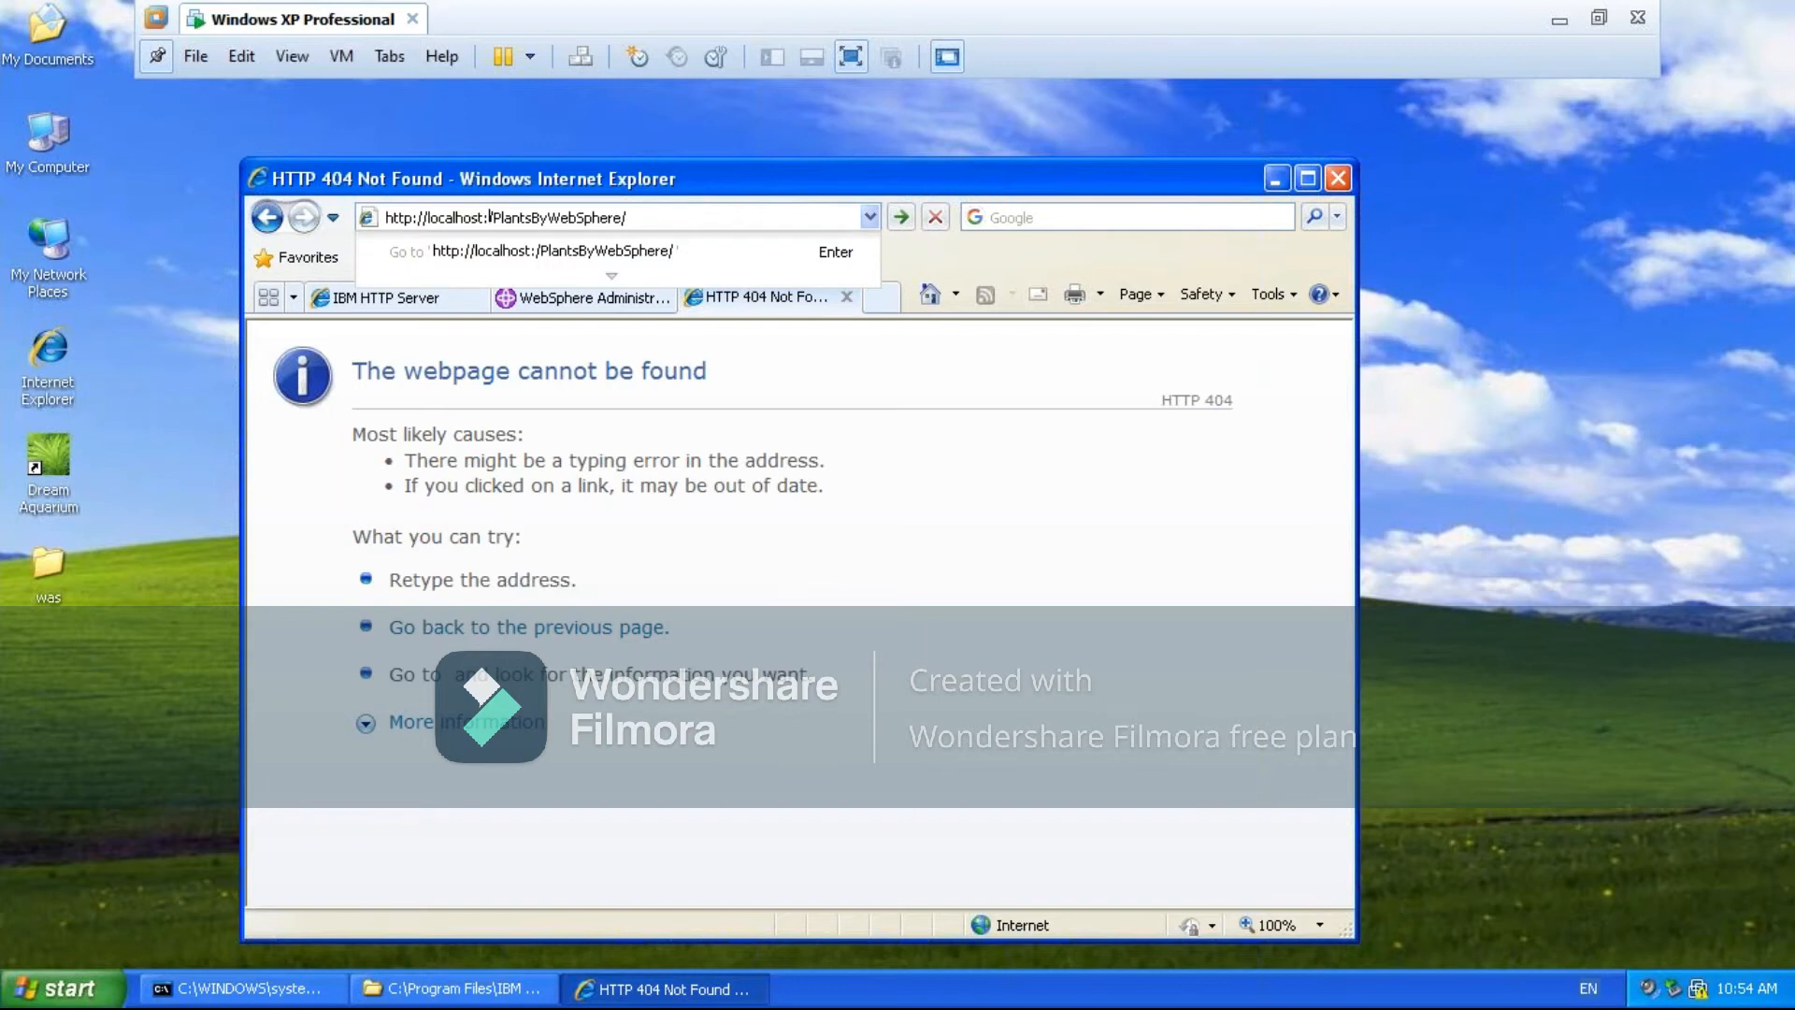
pyautogui.write('80')
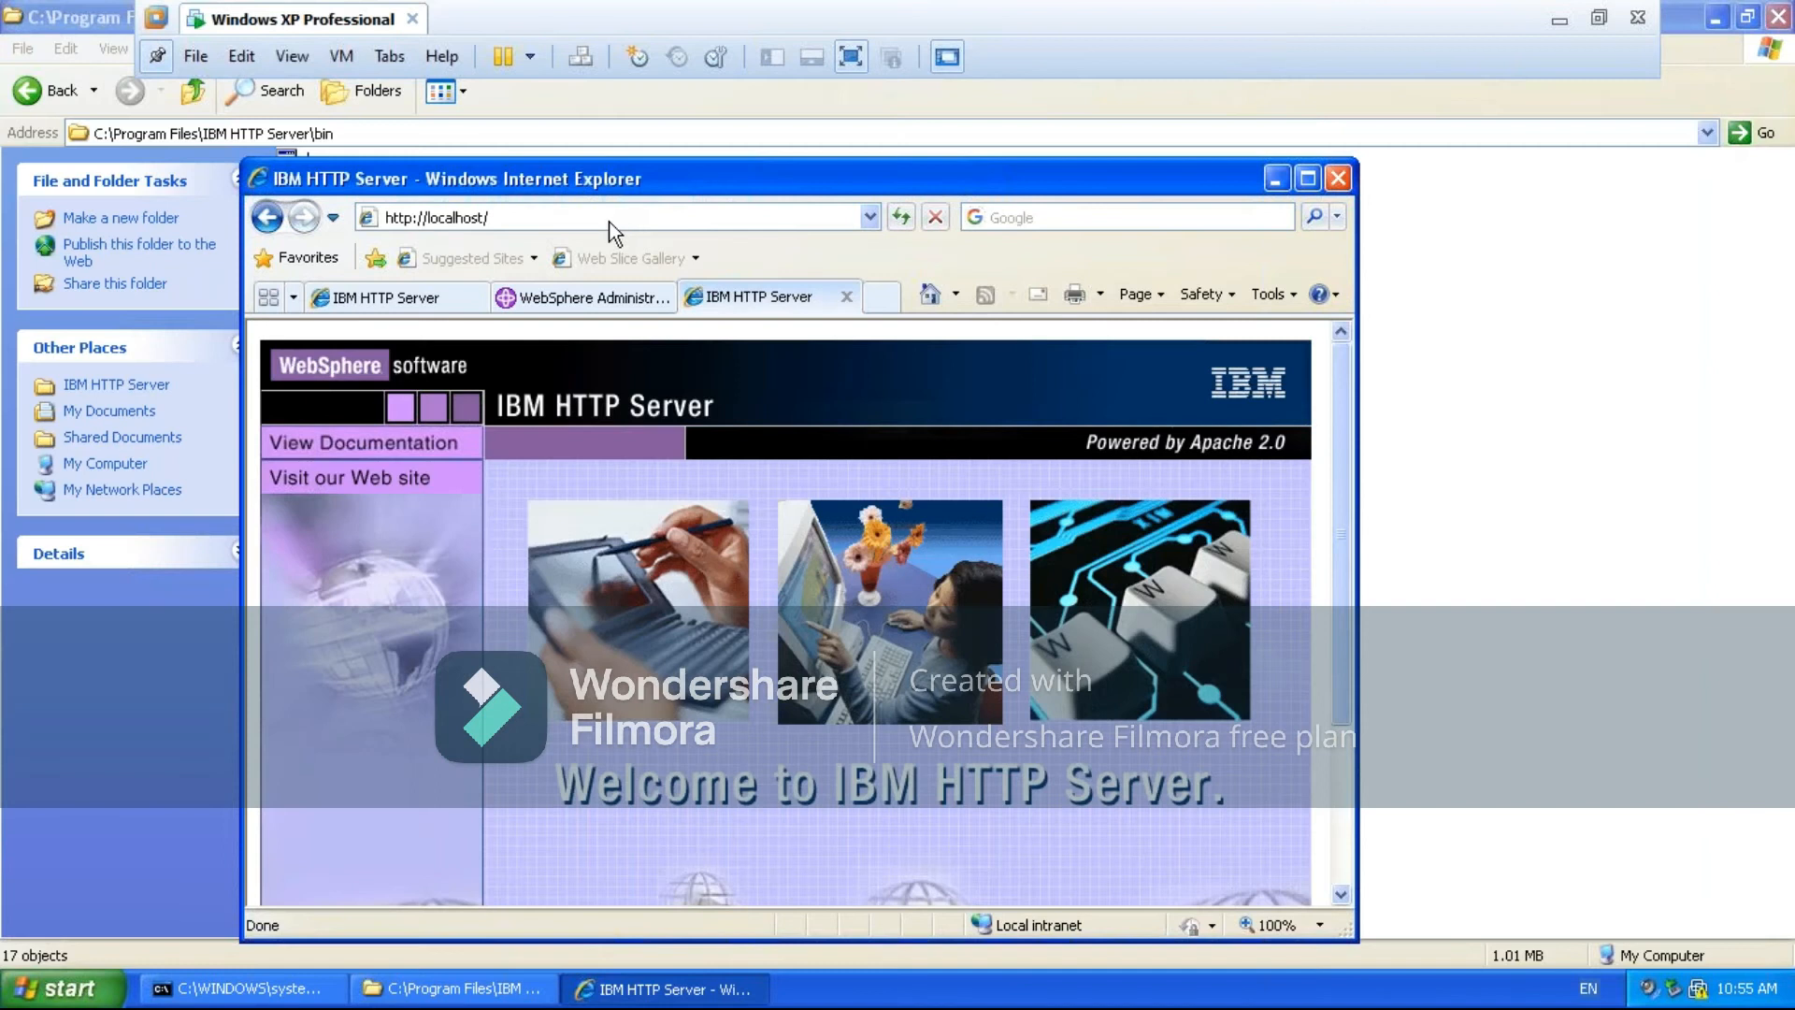
pyautogui.click(609, 225)
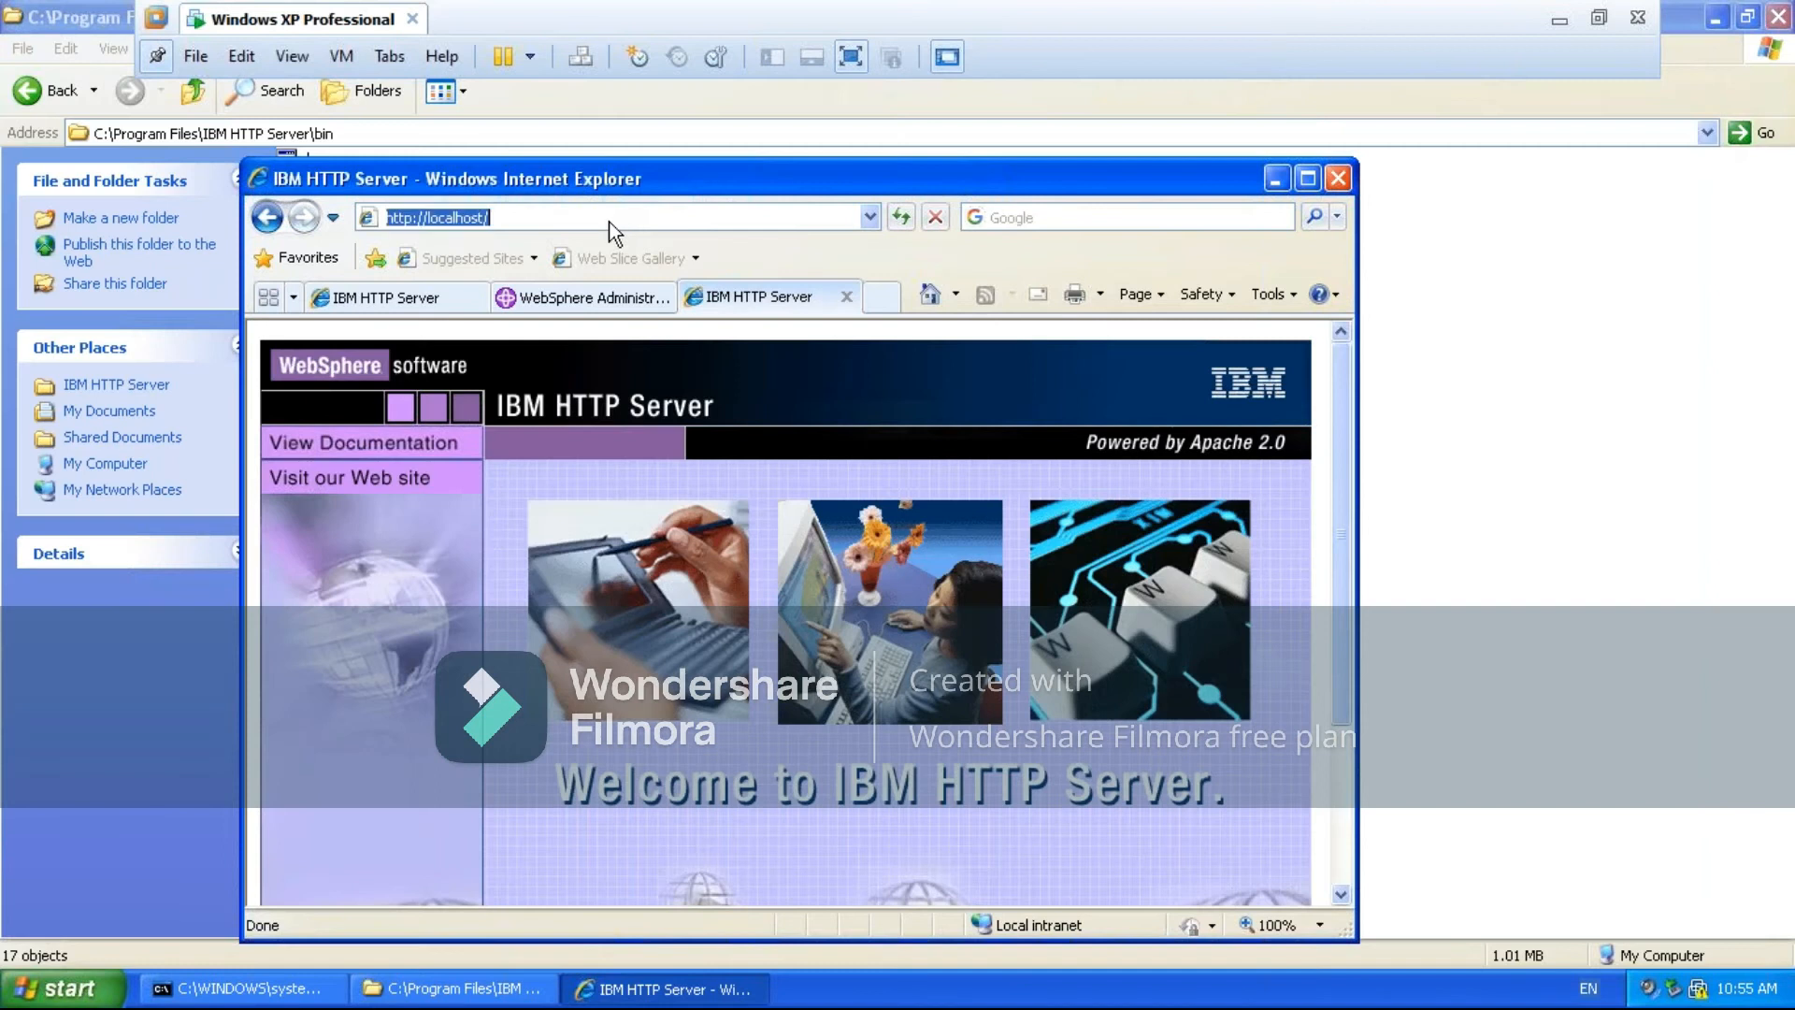
pyautogui.press('BackSpace')
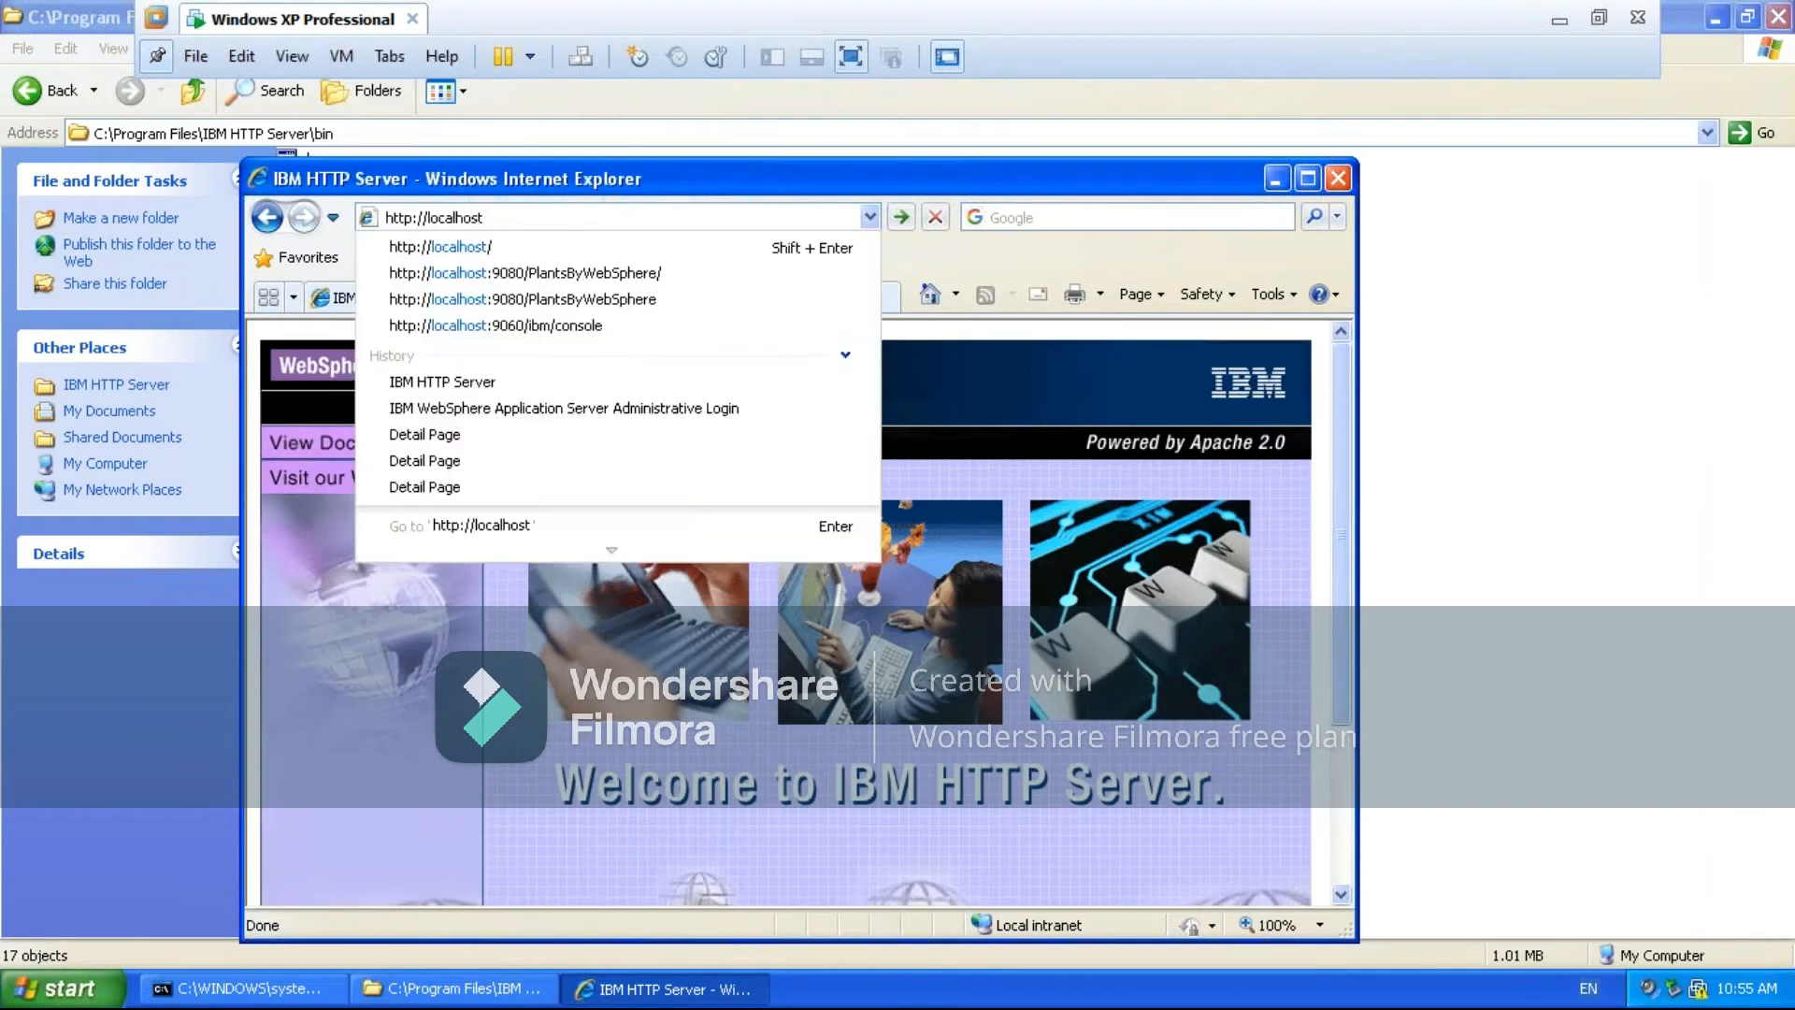
pyautogui.write(':80')
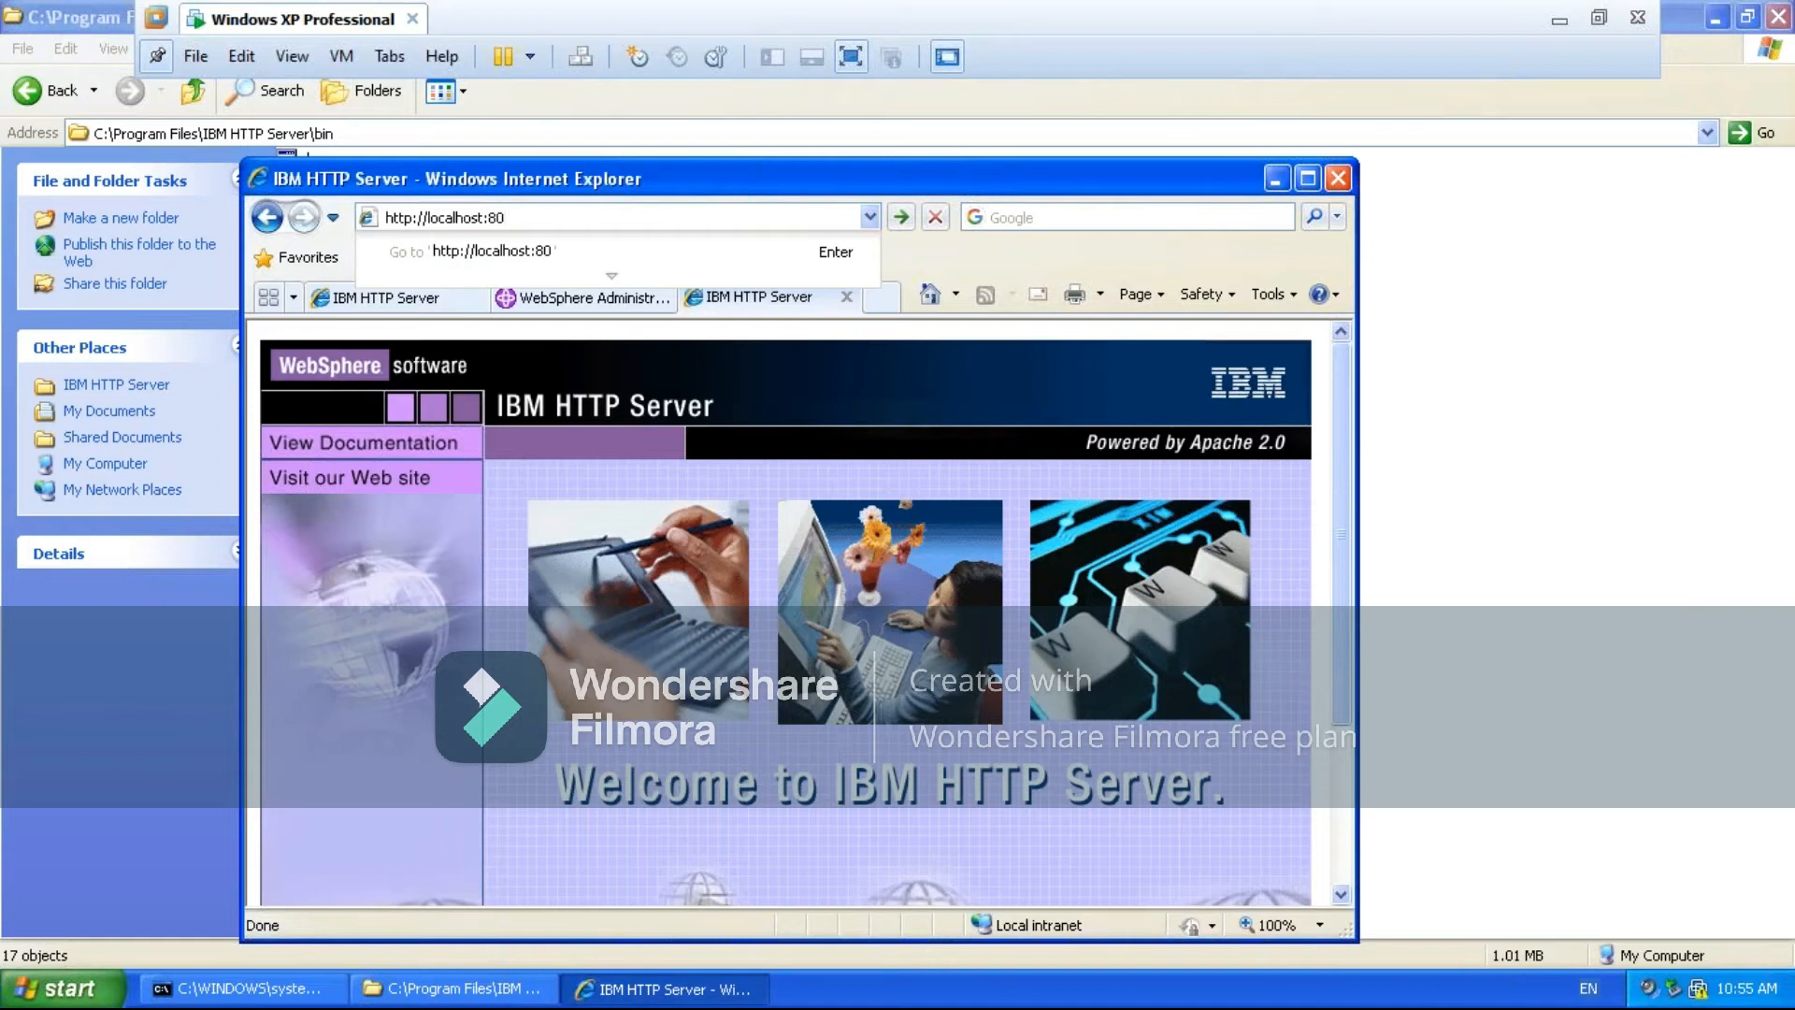
pyautogui.write('/PlantsByWebSphere/')
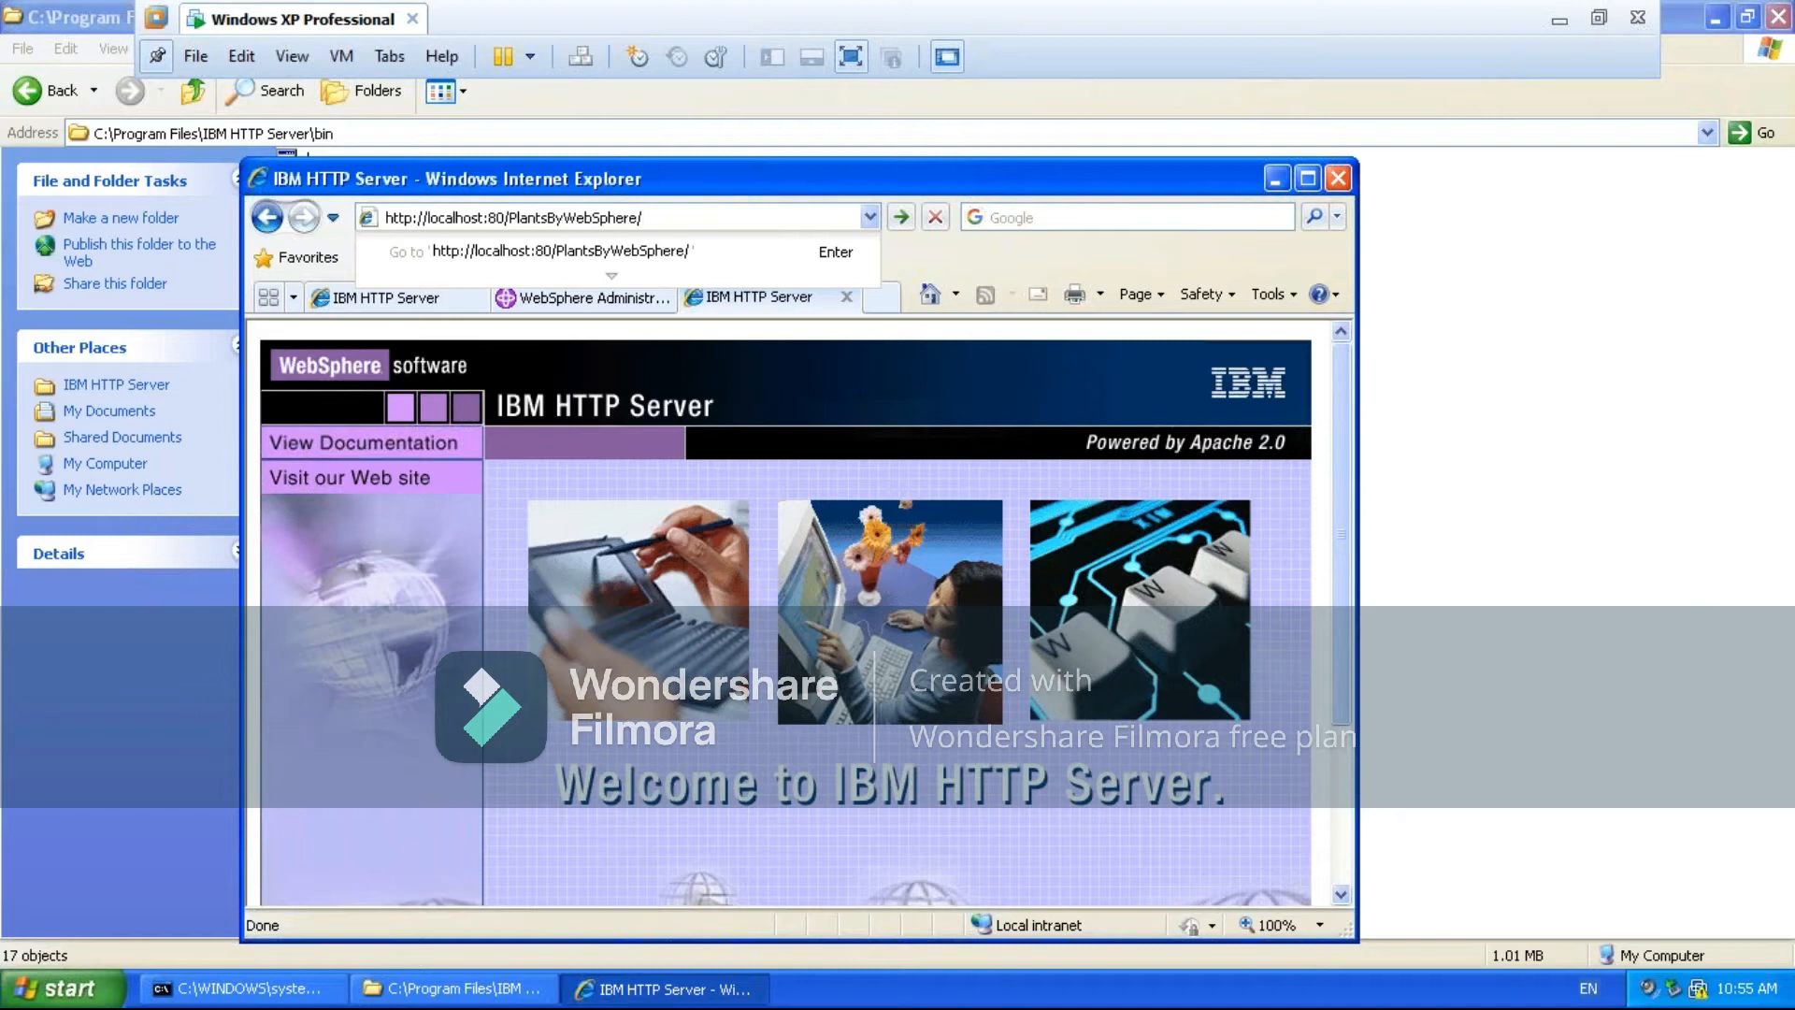
pyautogui.press('Return')
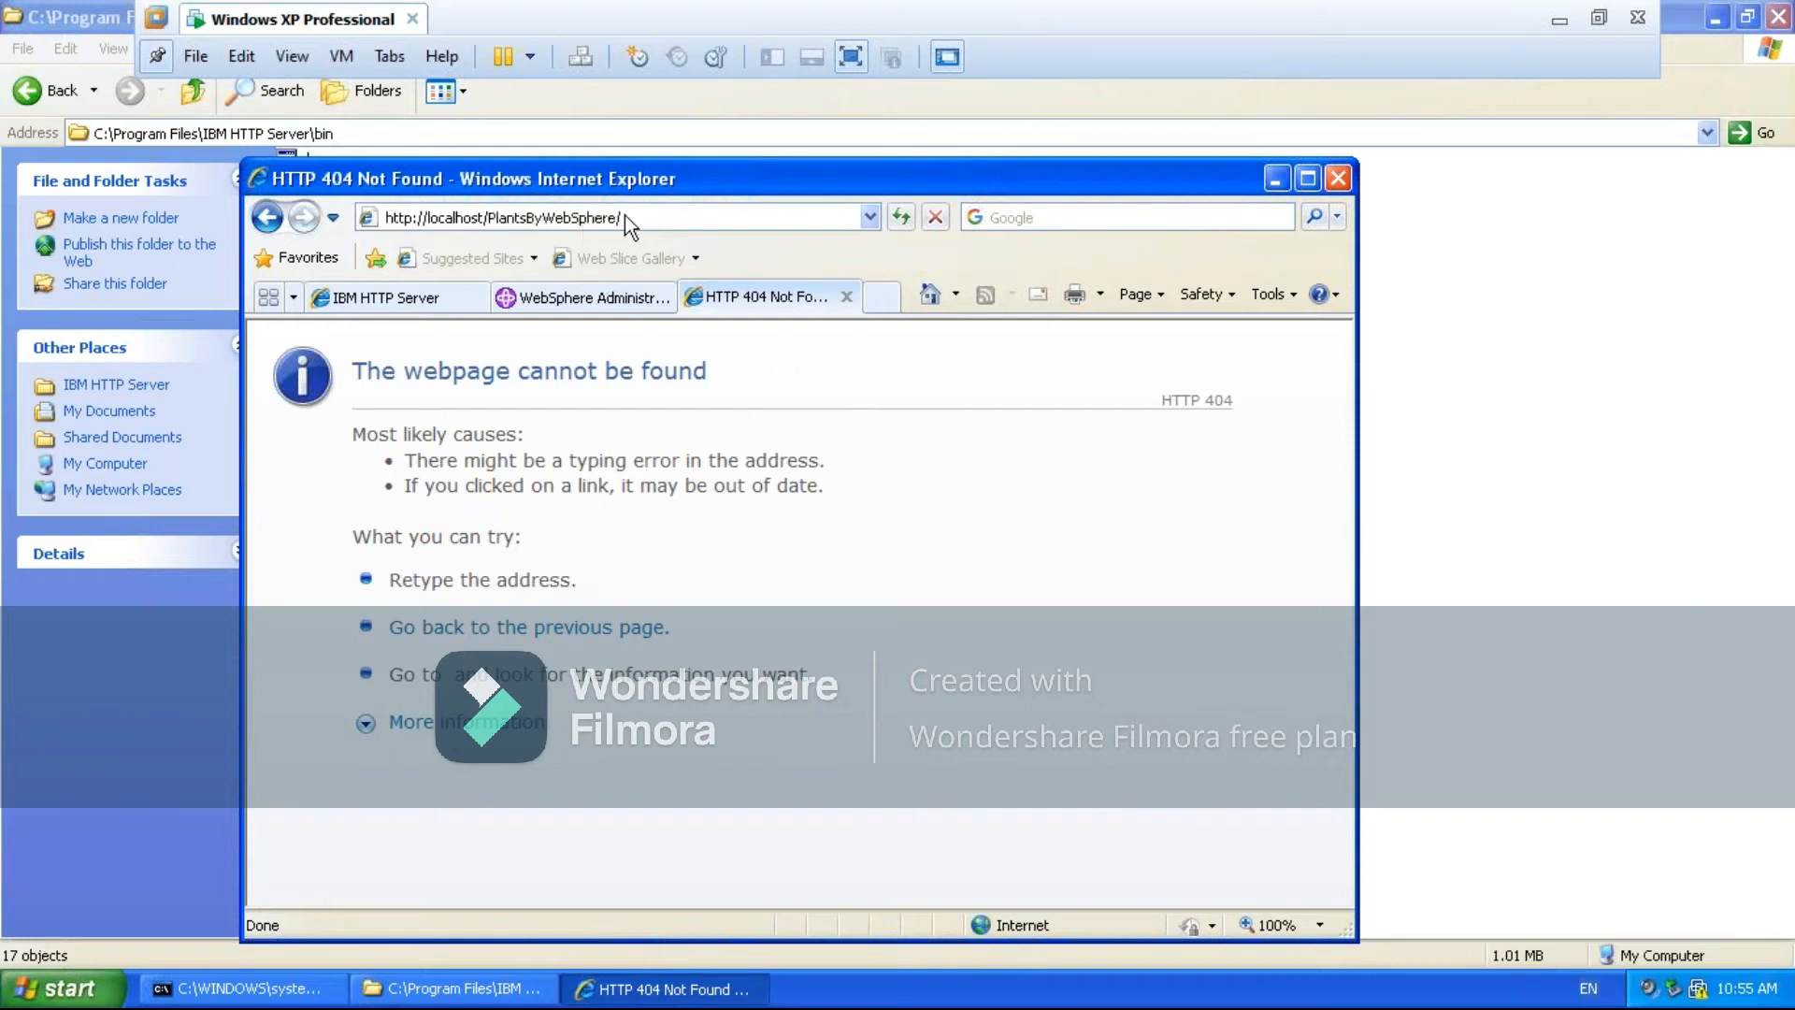
# - Clear the browser and the IBM HTTP Server bin folder off the desktop, and check the contents of the was folder
pyautogui.click(1275, 179)
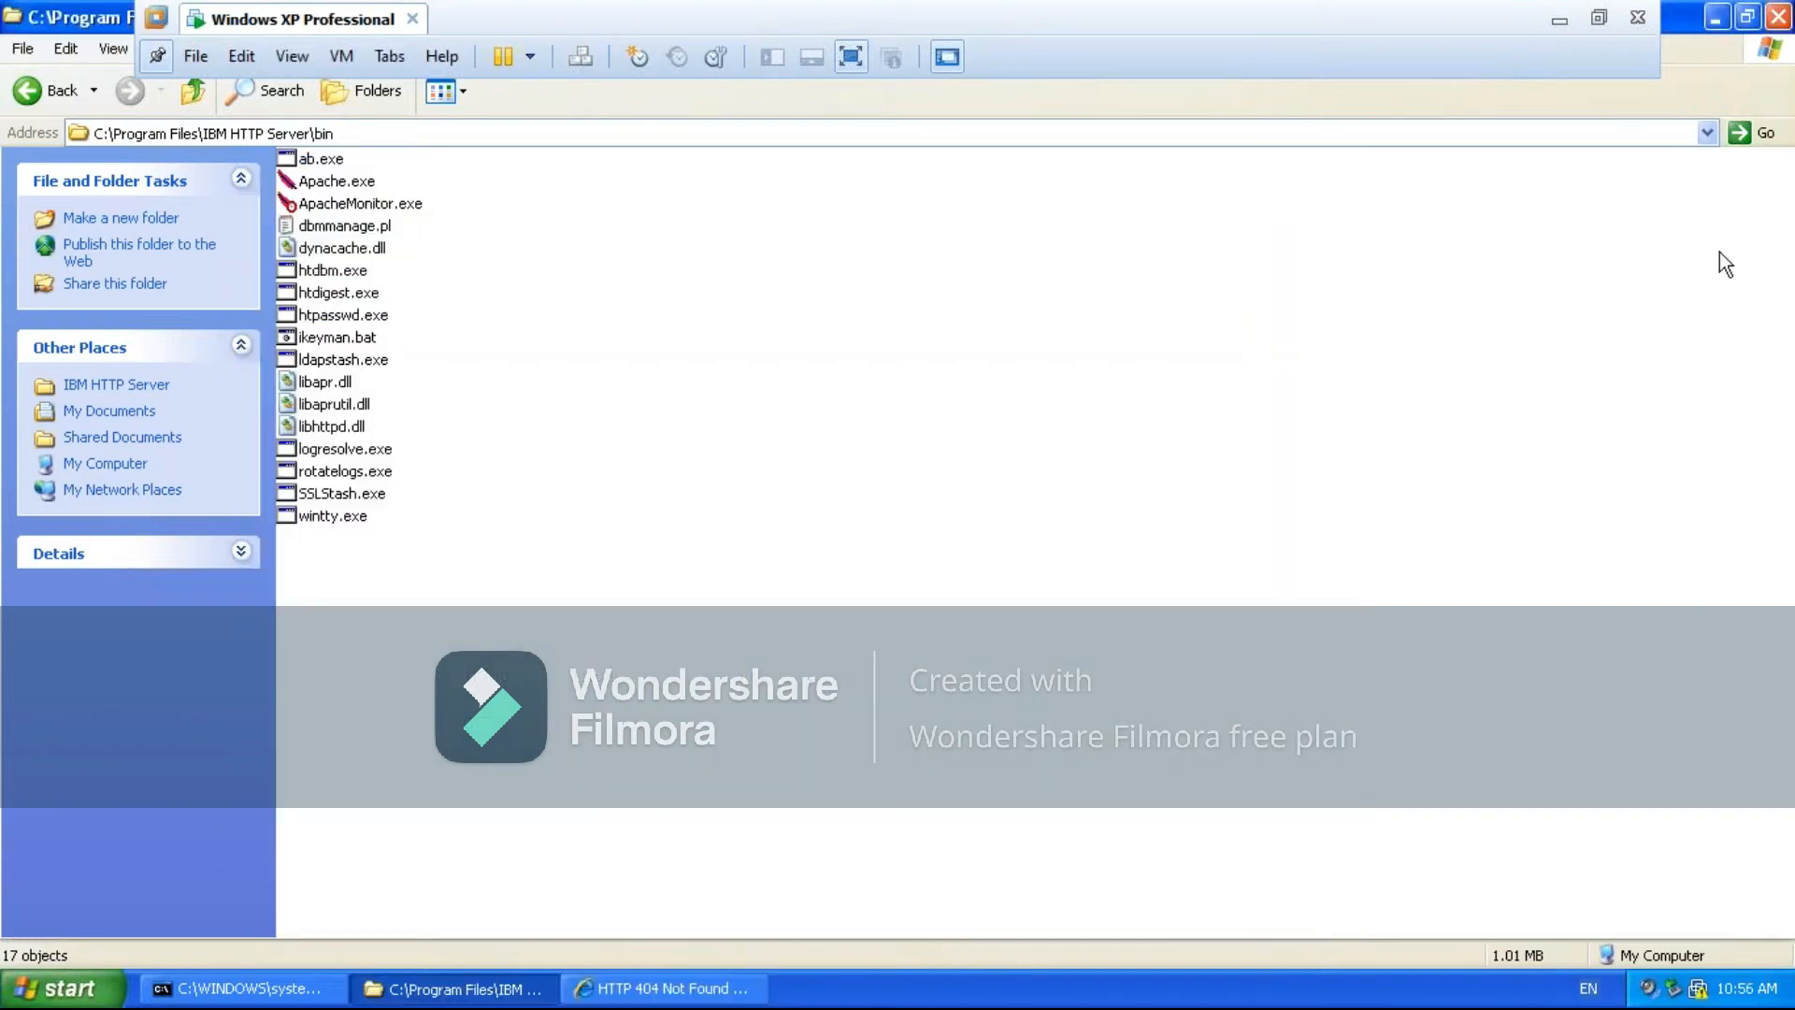
pyautogui.click(1777, 16)
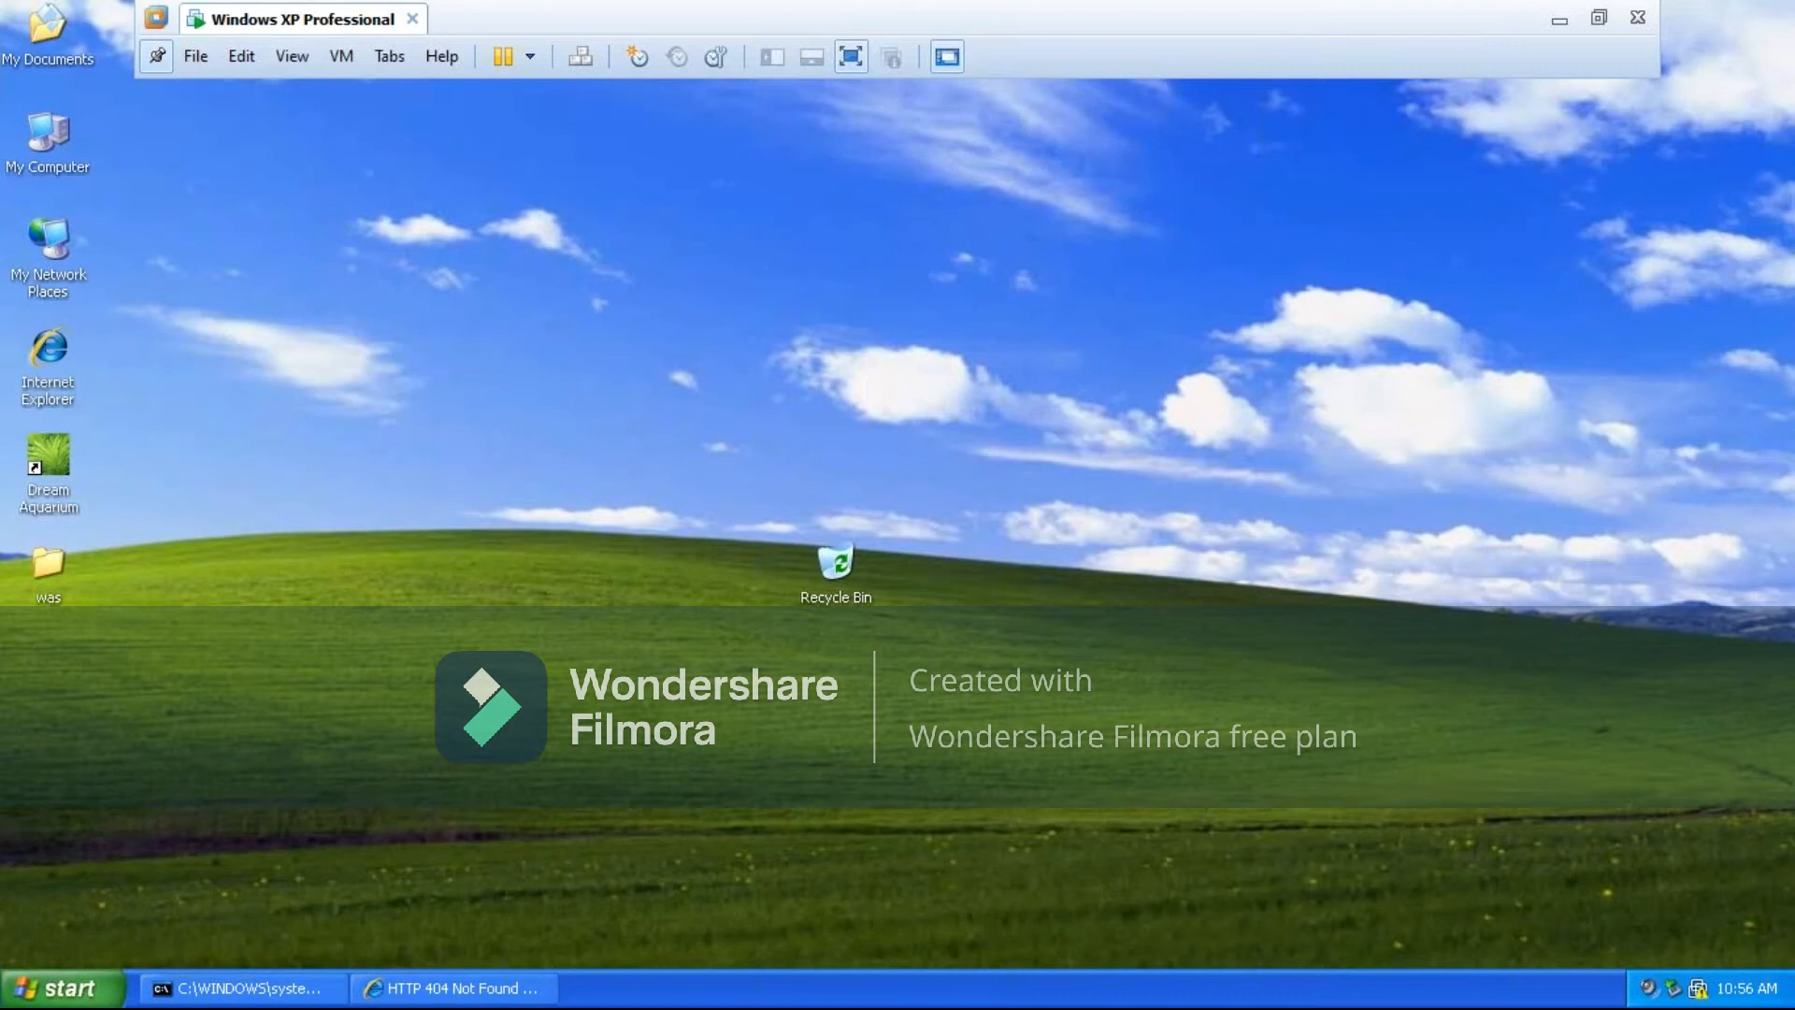
pyautogui.doubleClick(43, 574)
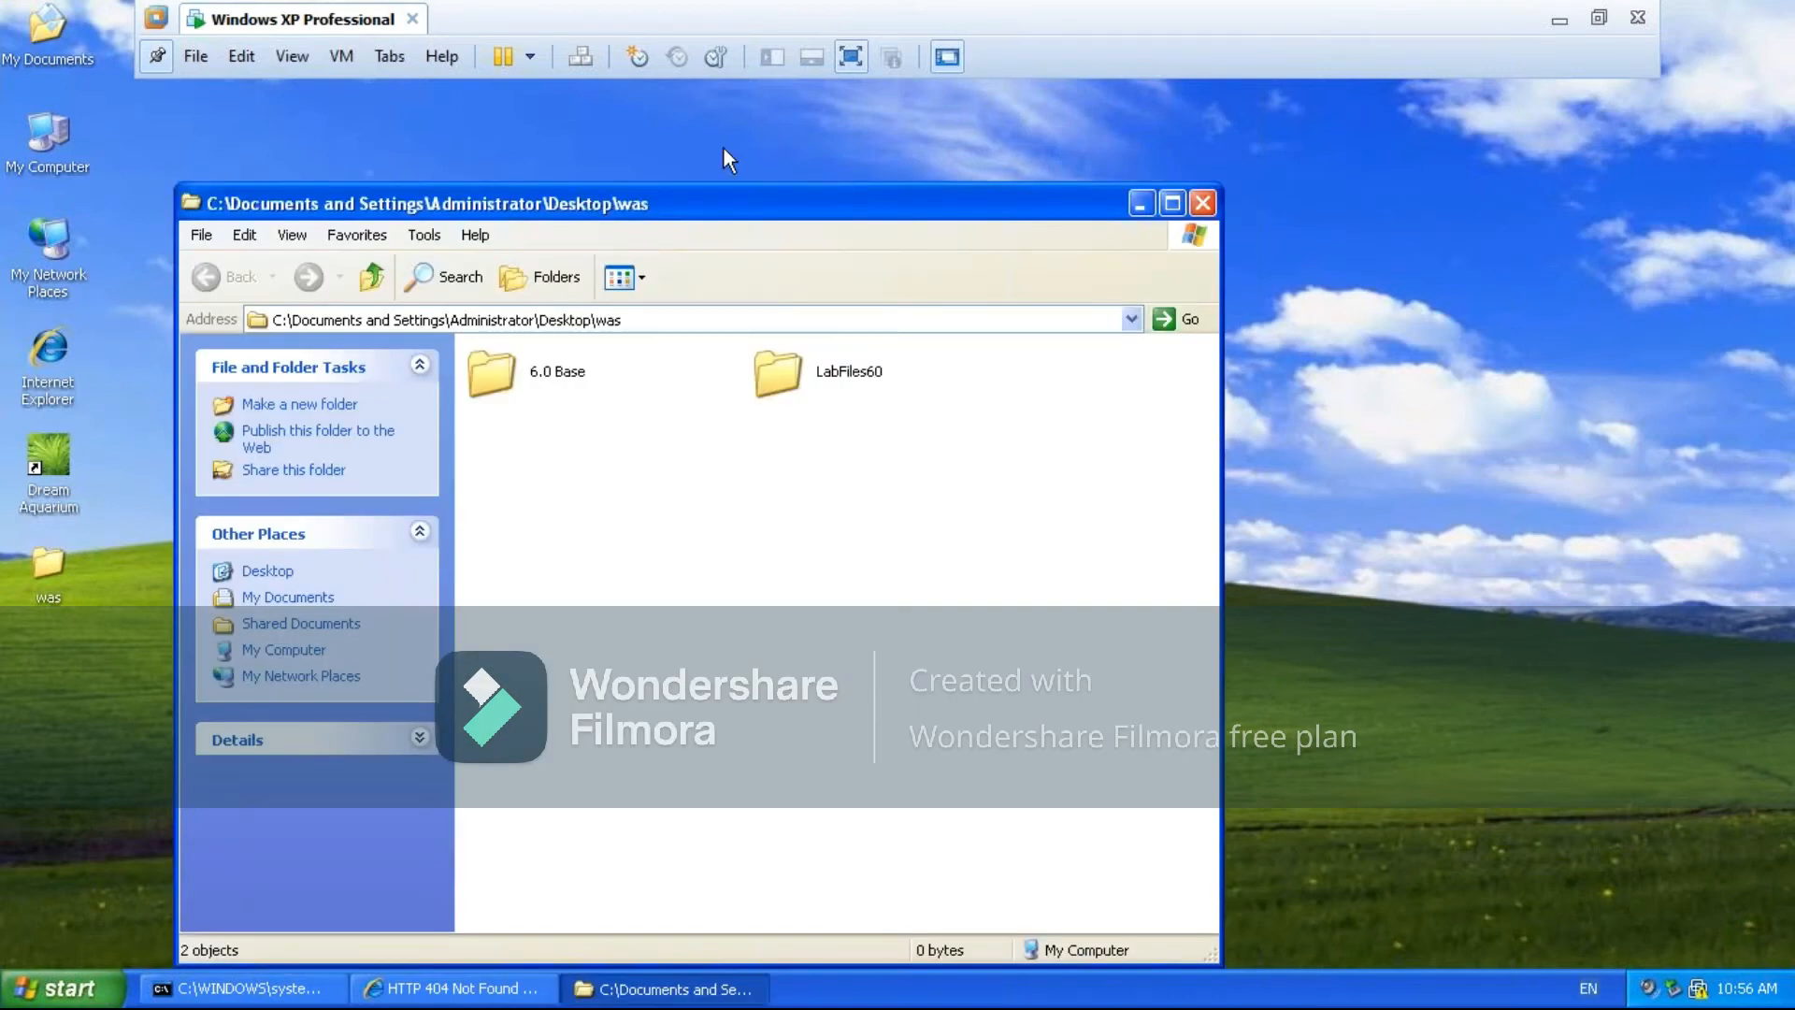
pyautogui.click(1203, 203)
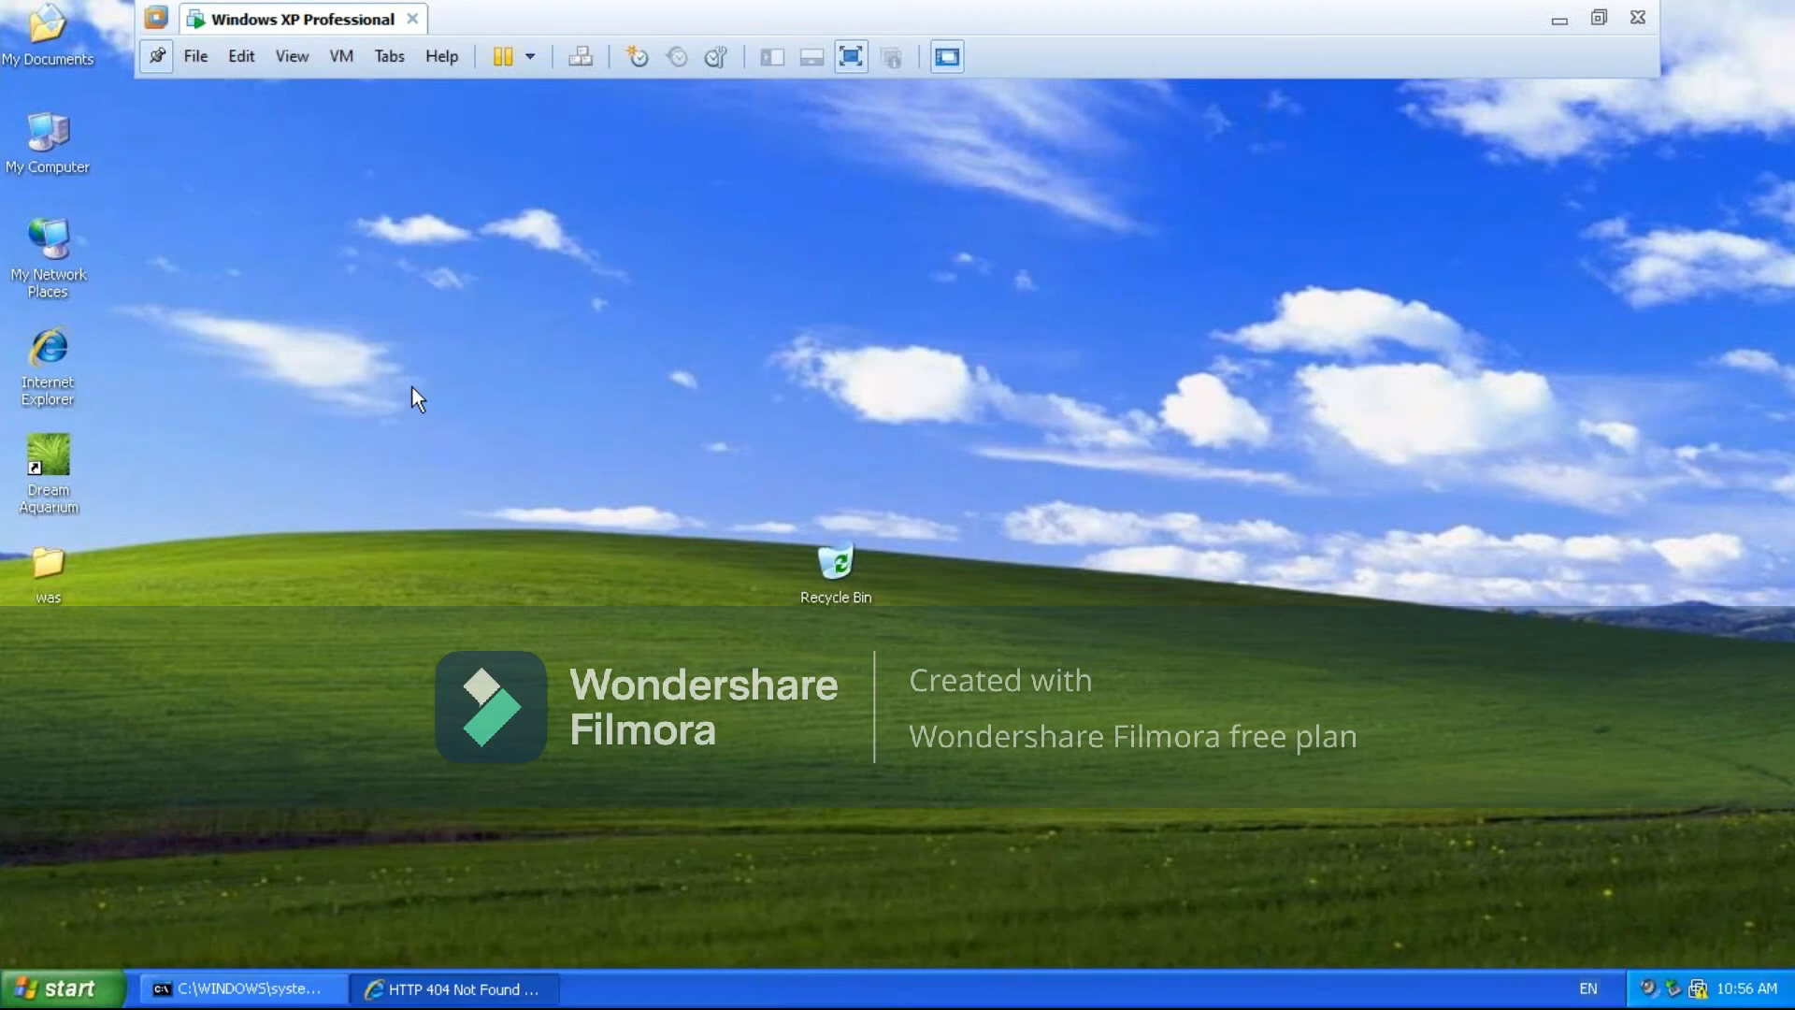
# - Open C:\Program Files\IBM HTTP Server\conf from My Computer and show its files as a list
pyautogui.doubleClick(48, 142)
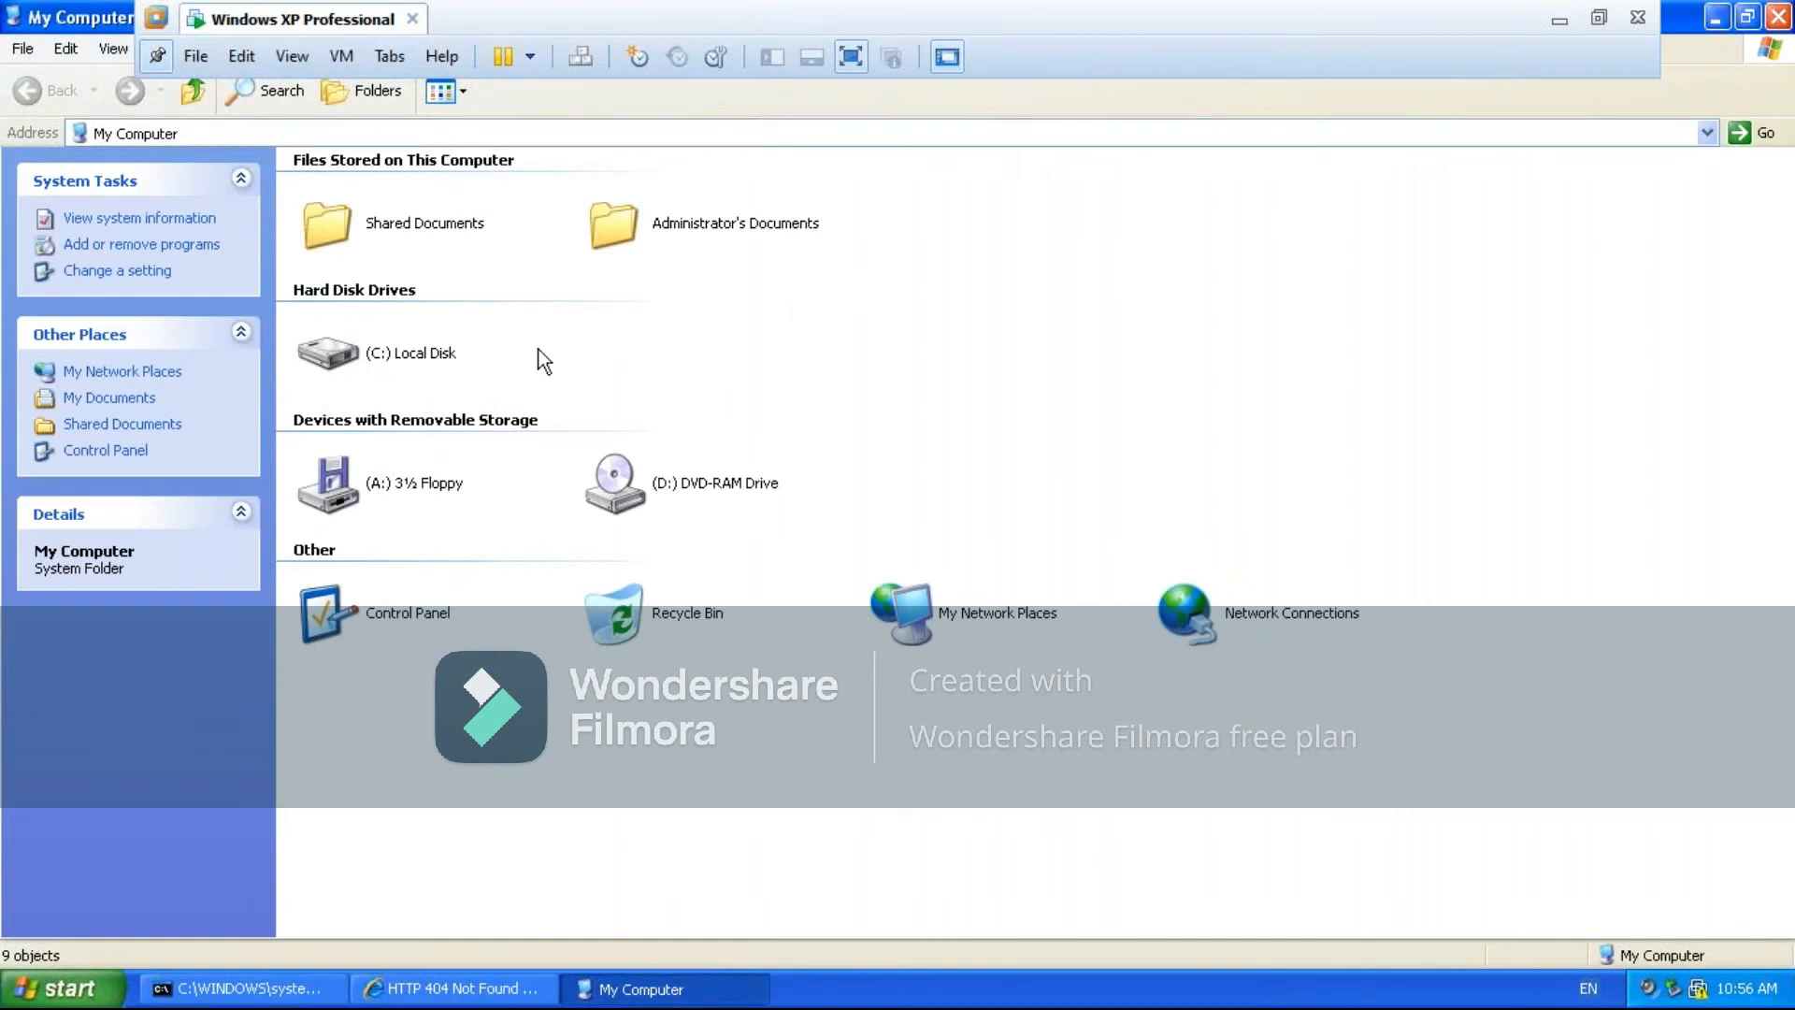
pyautogui.moveTo(417, 353)
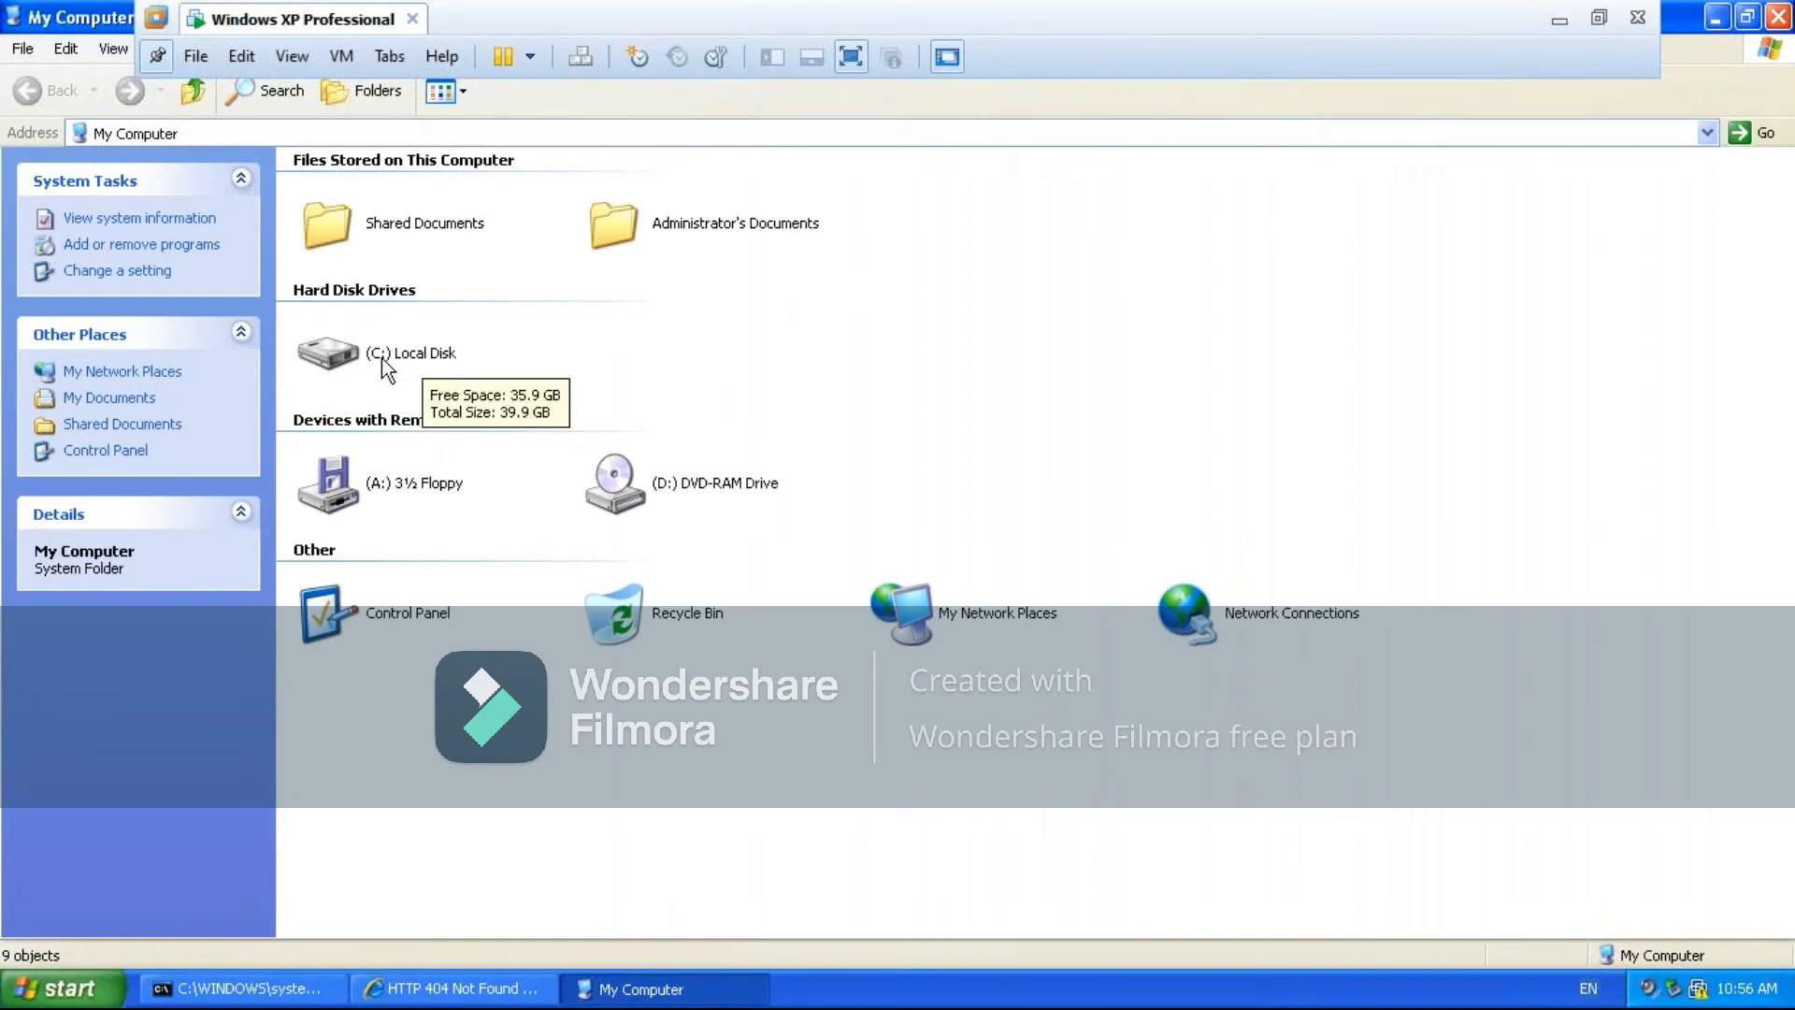
pyautogui.doubleClick(387, 356)
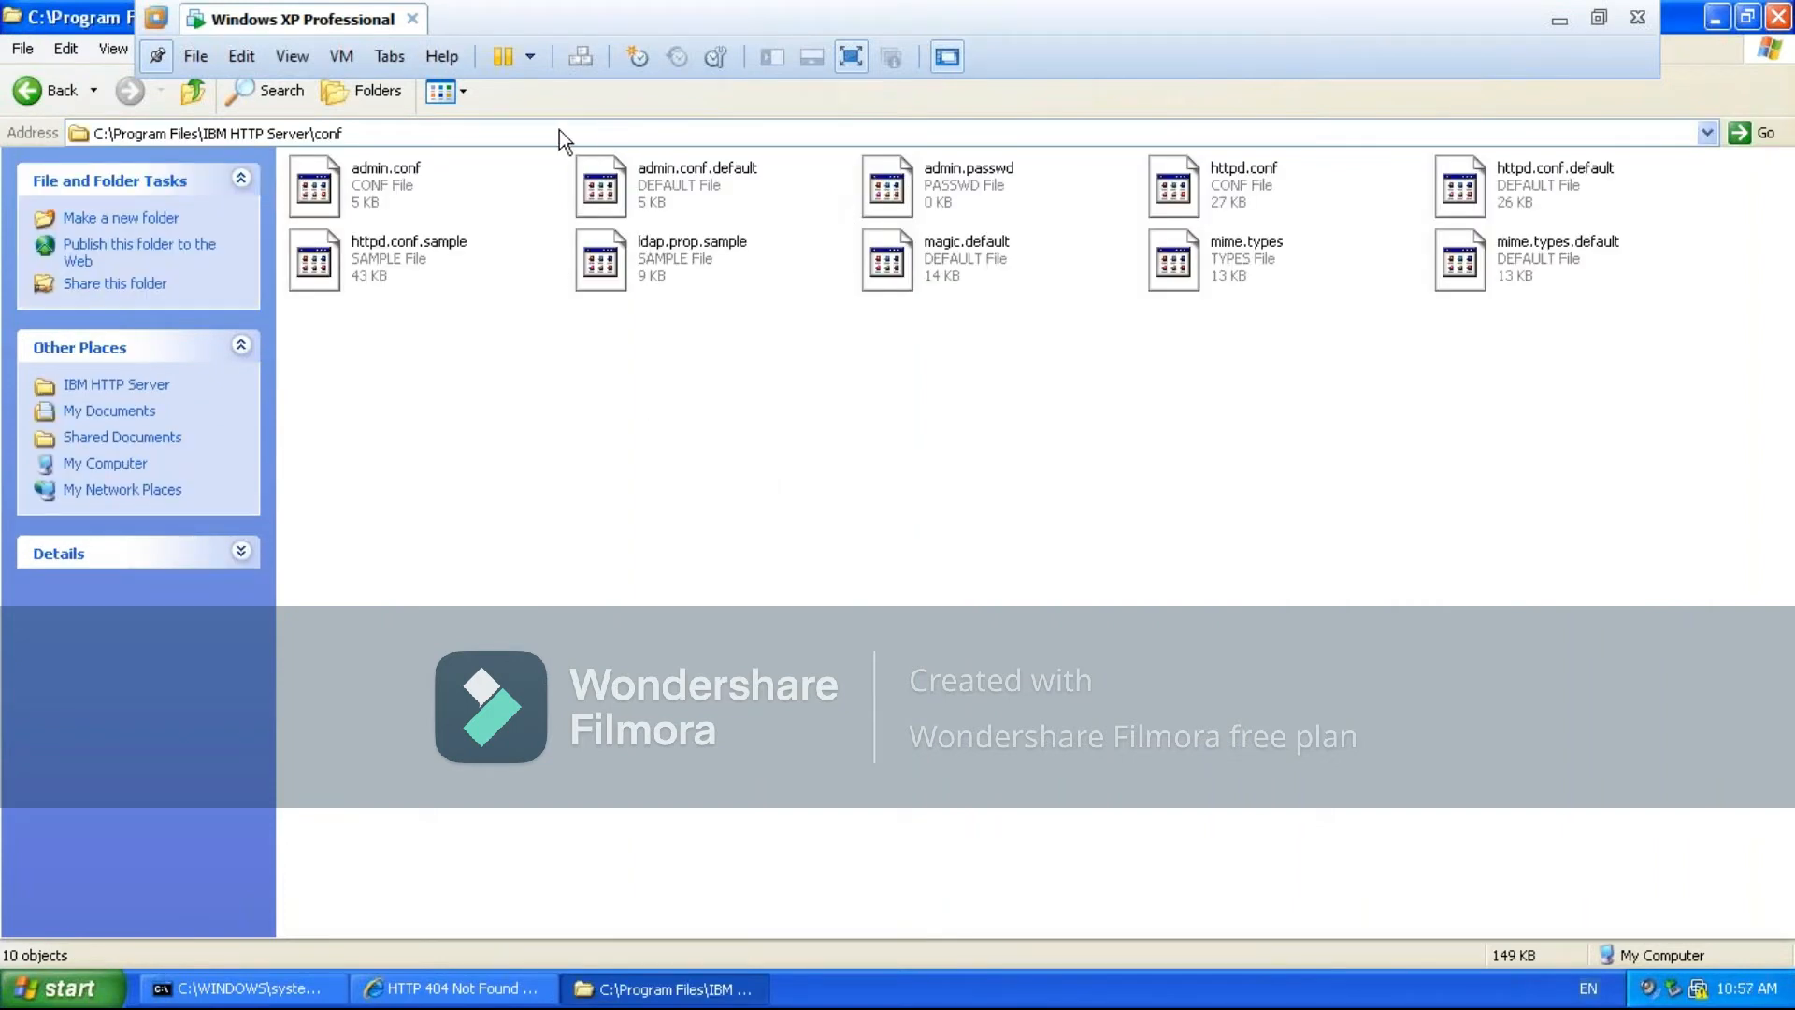
pyautogui.click(467, 94)
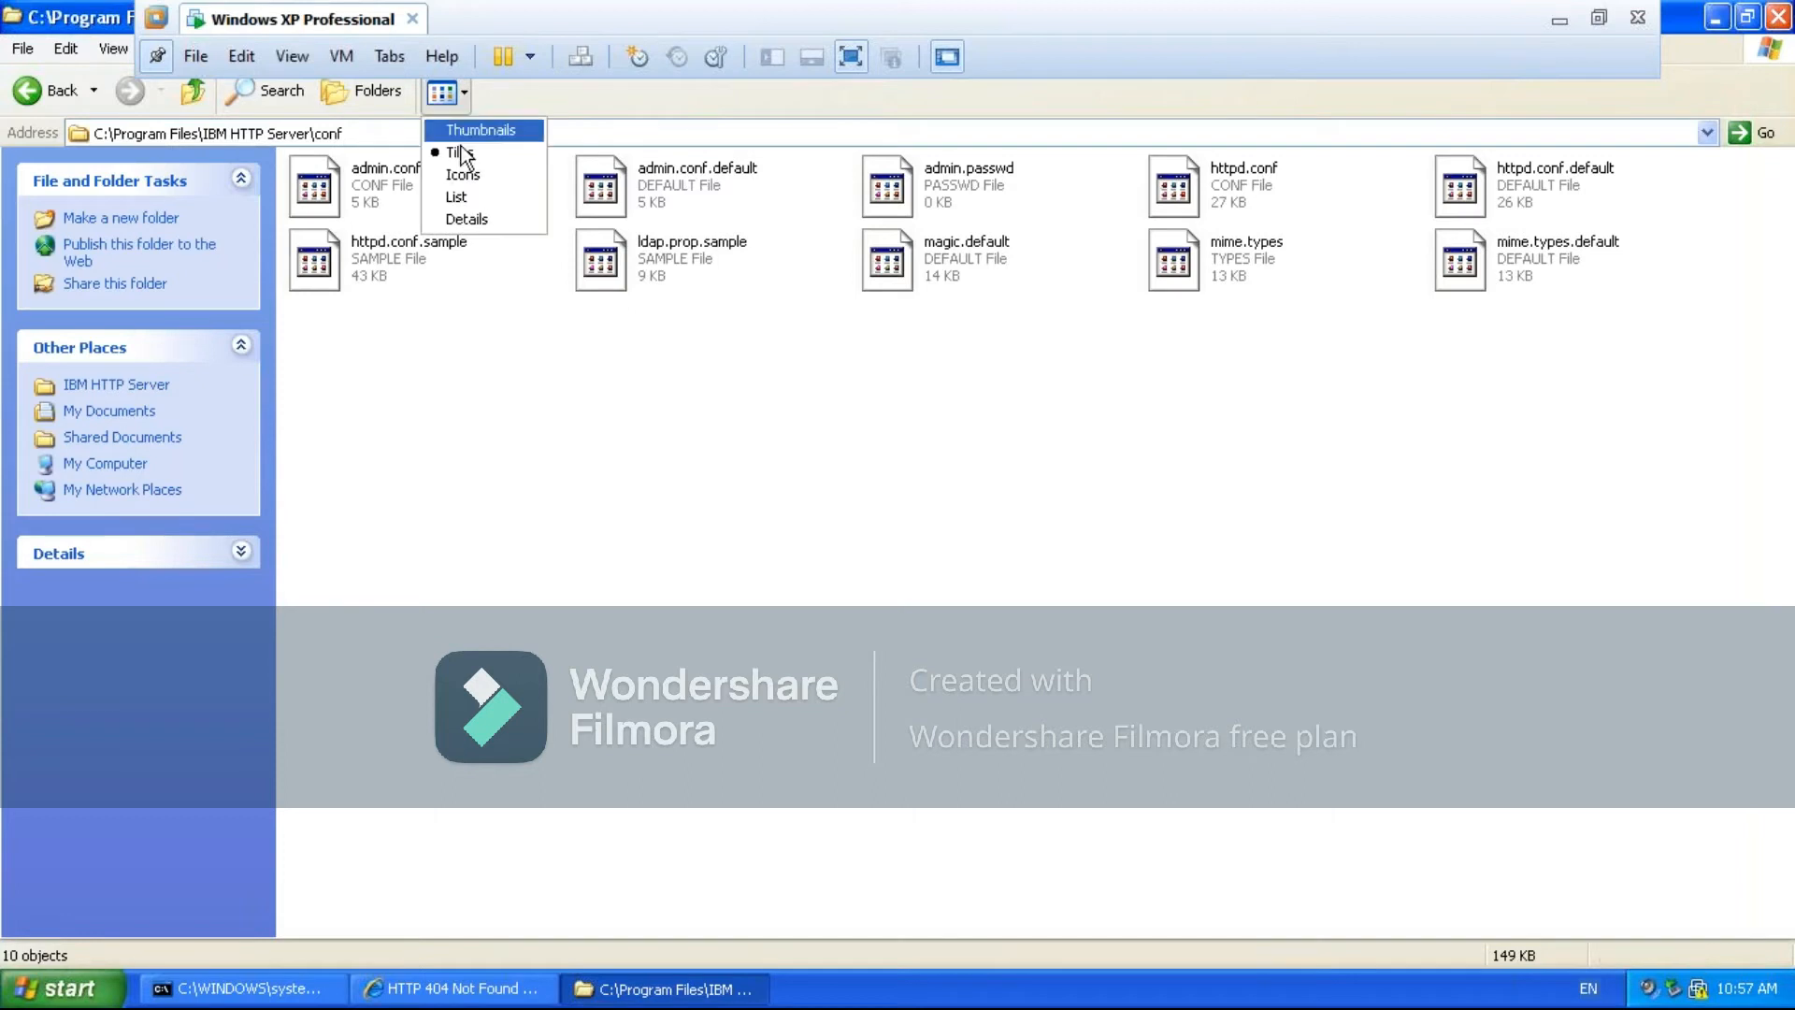
pyautogui.click(460, 199)
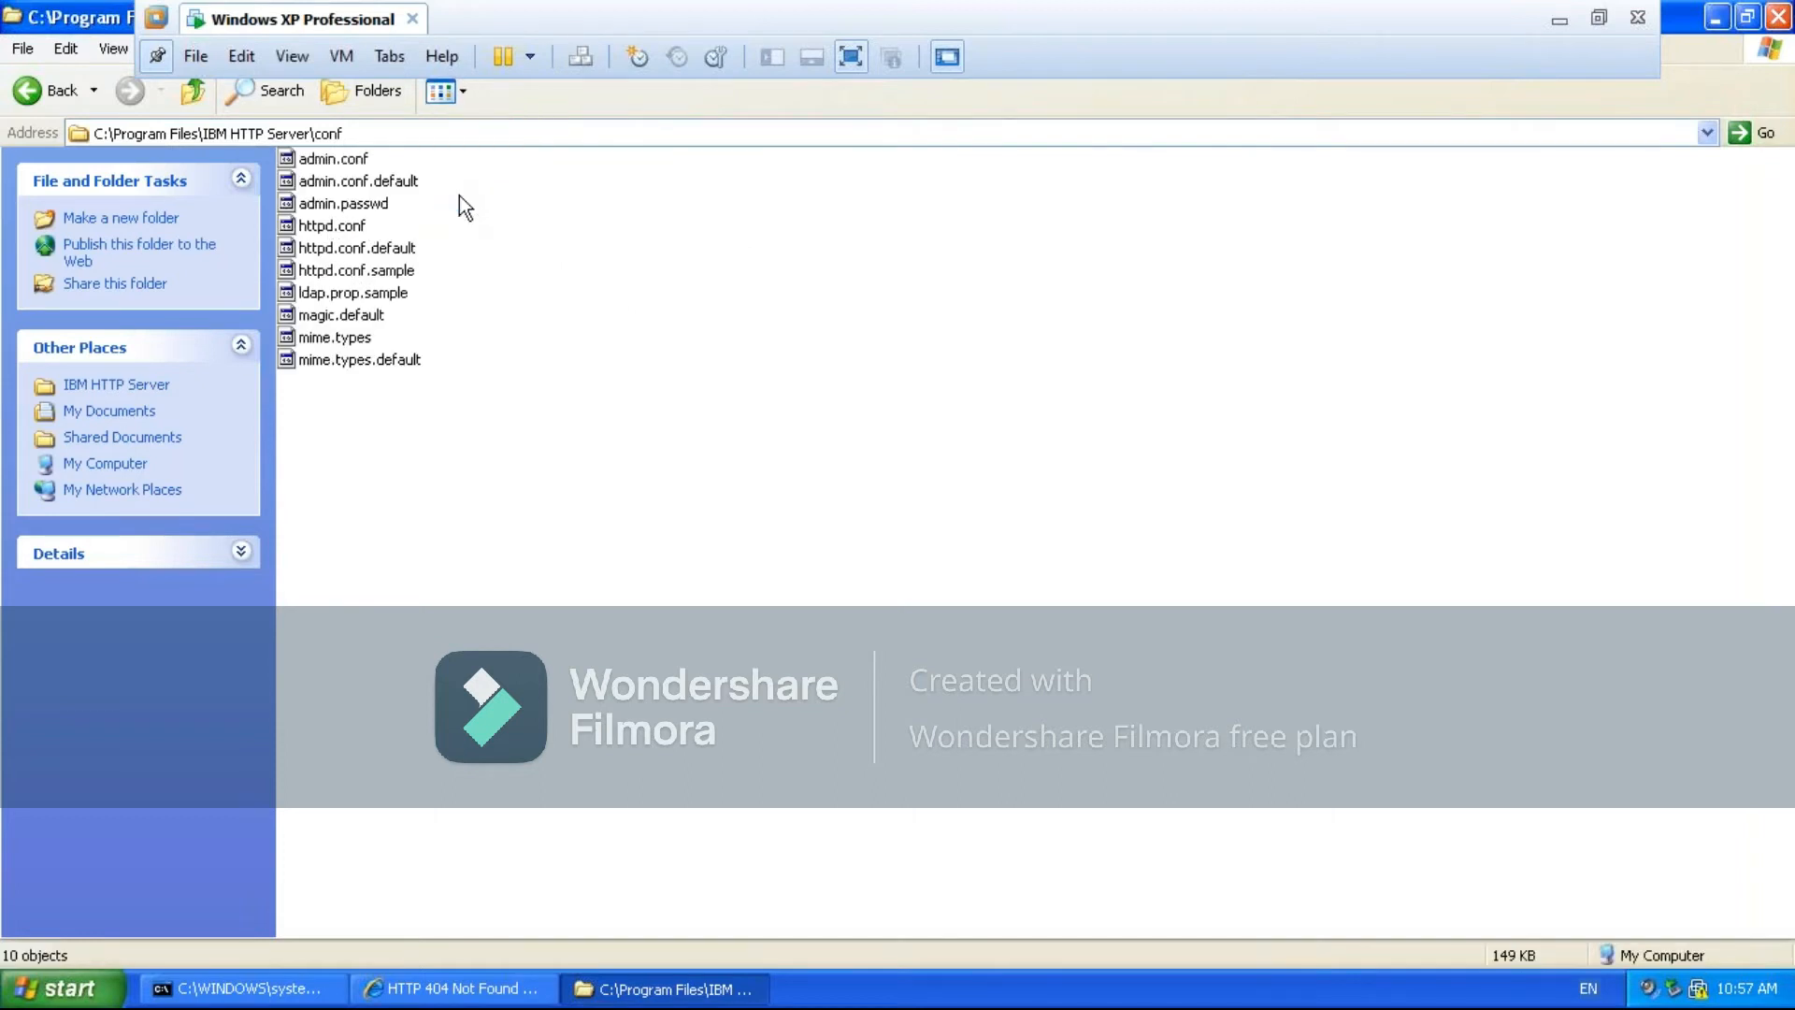
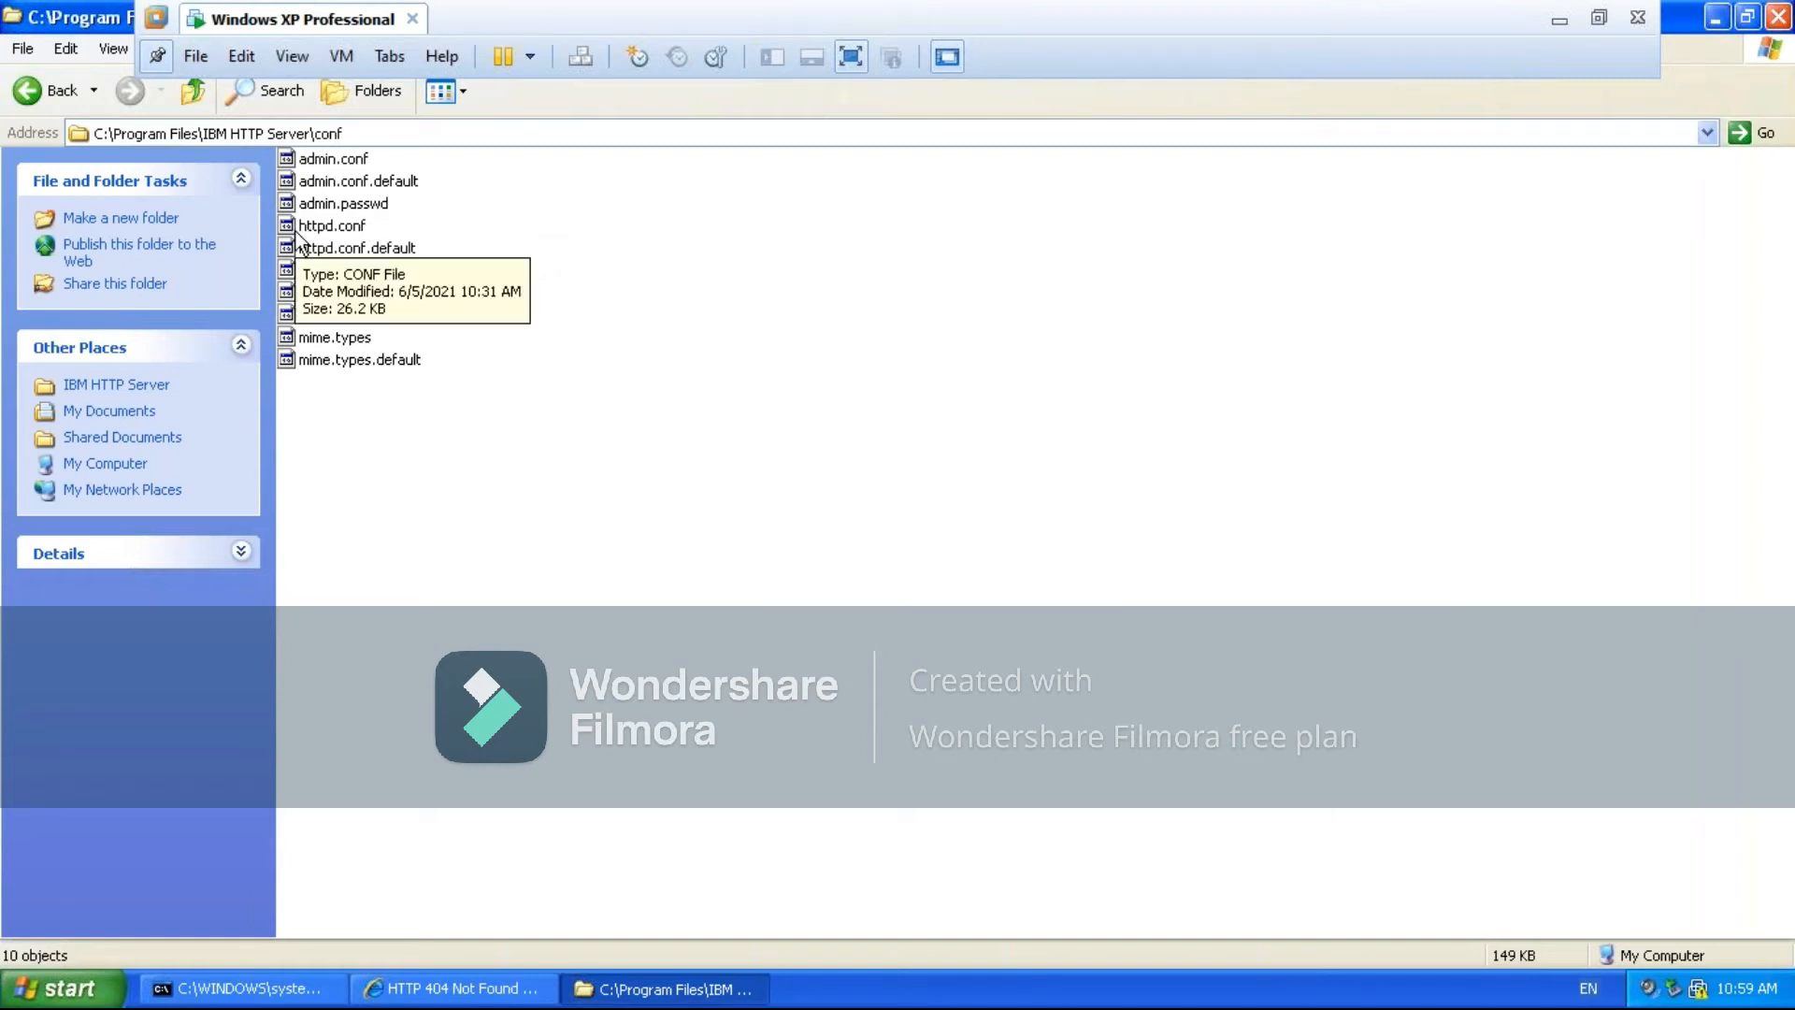
# - Open httpd.conf with WordPad, keeping it as the program always used for this kind of file
pyautogui.click(333, 227)
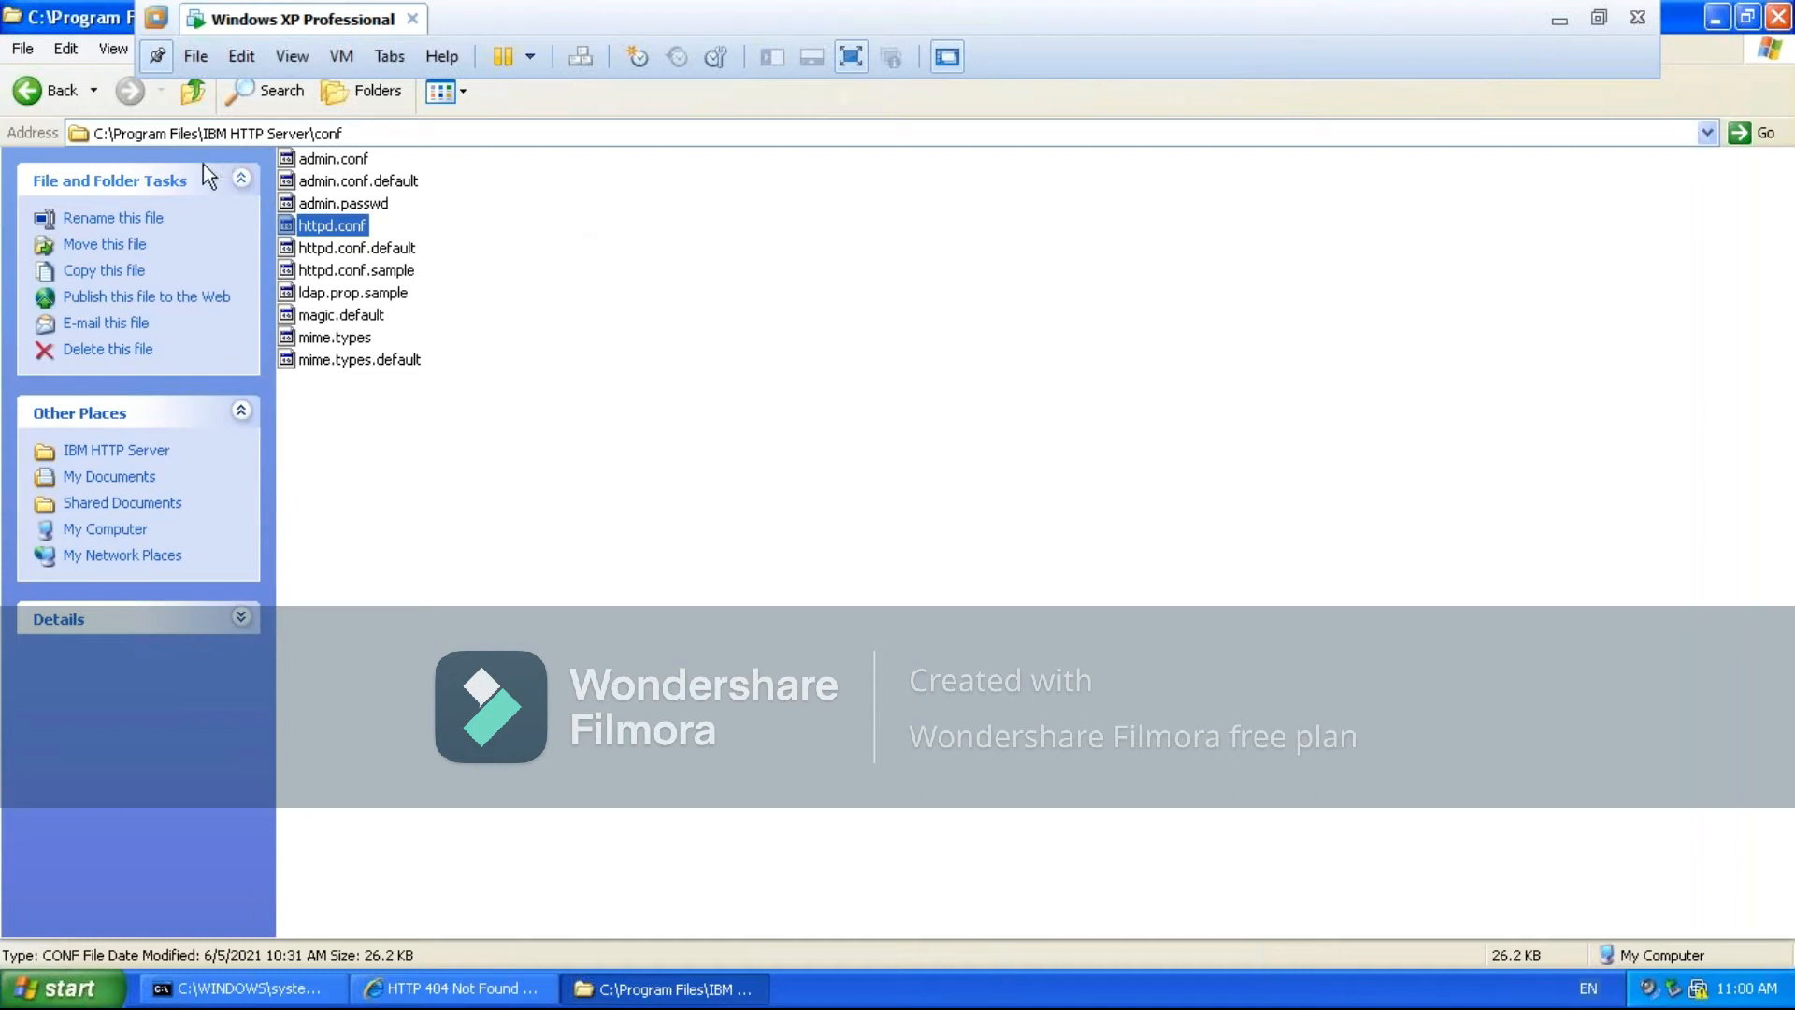
pyautogui.rightClick(316, 228)
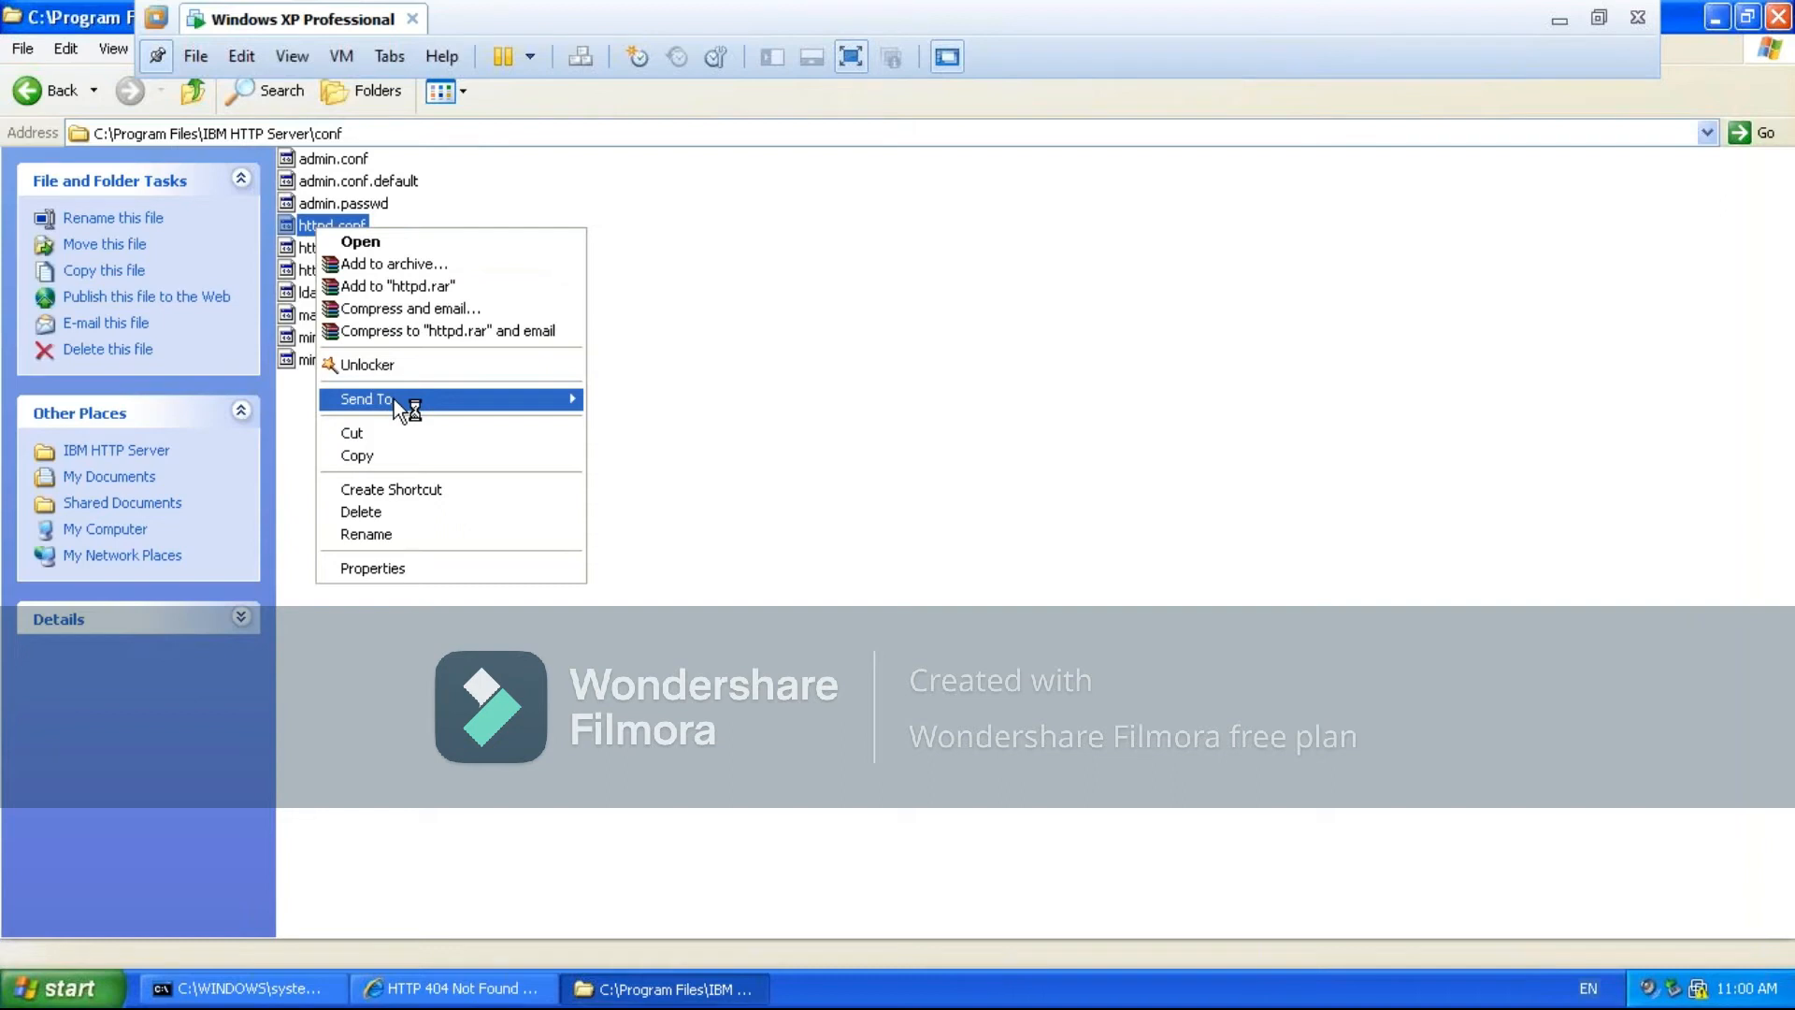
pyautogui.moveTo(394, 398)
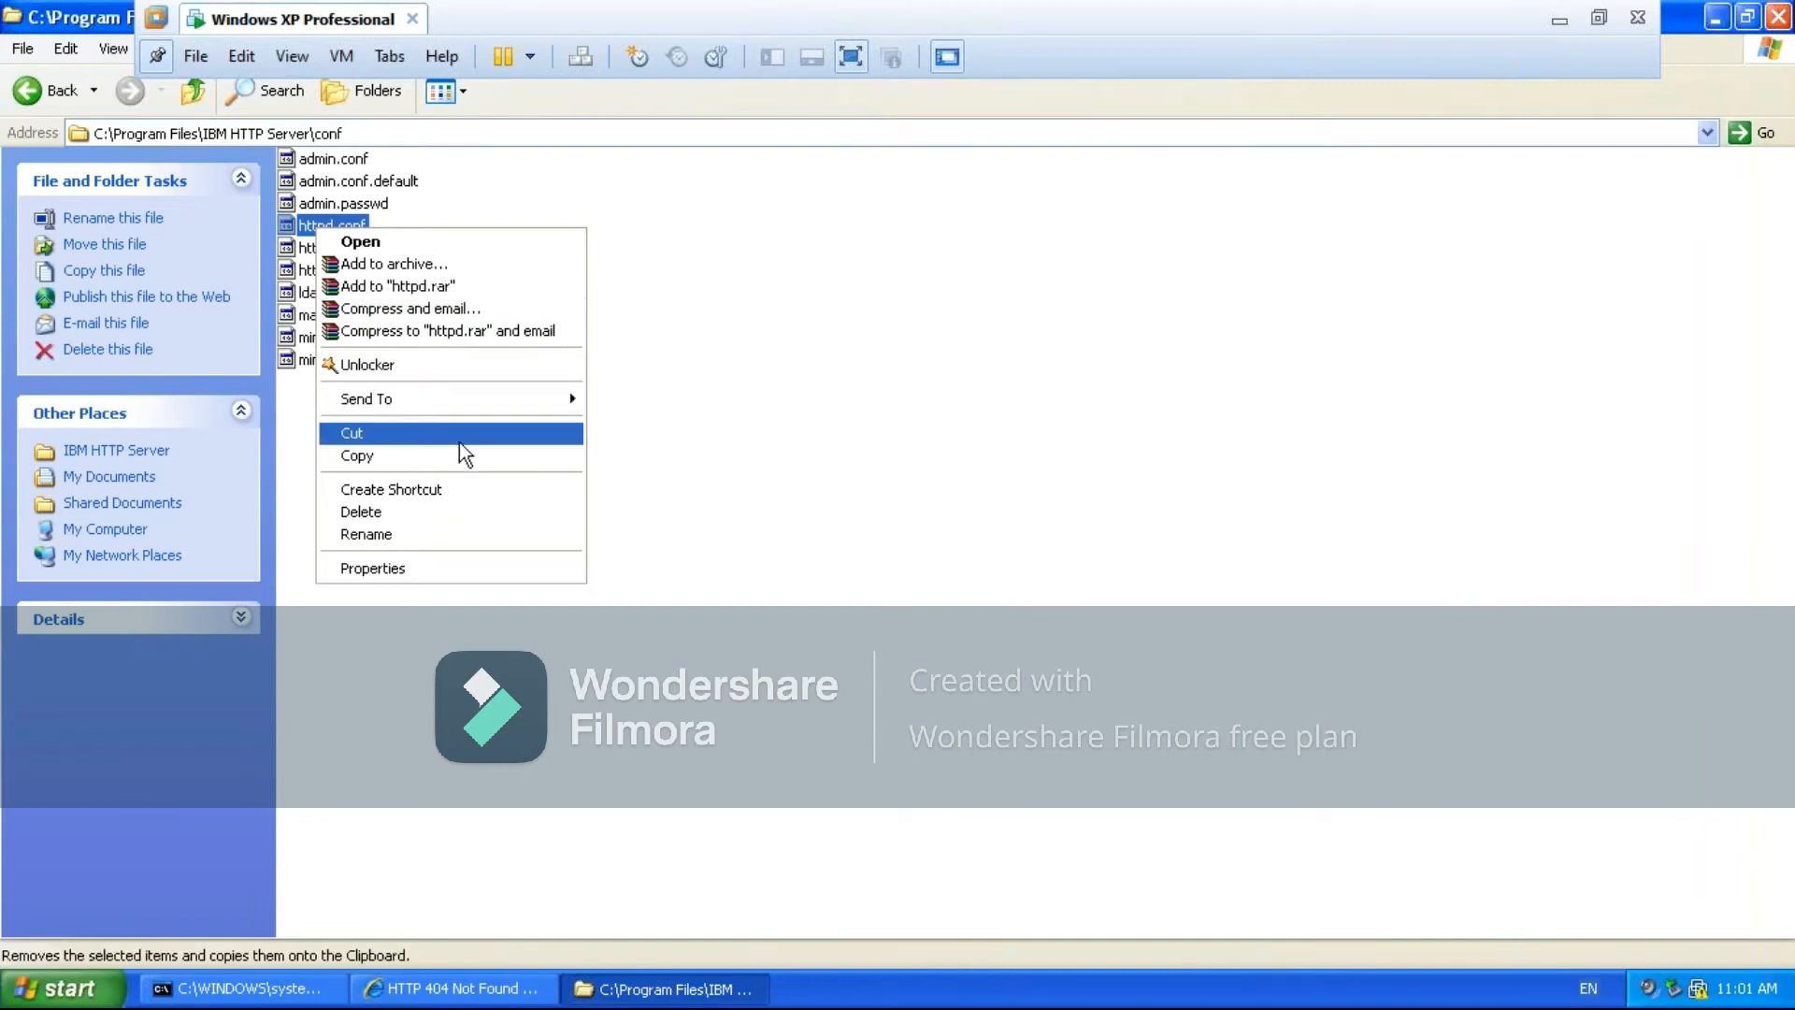
pyautogui.moveTo(452, 406)
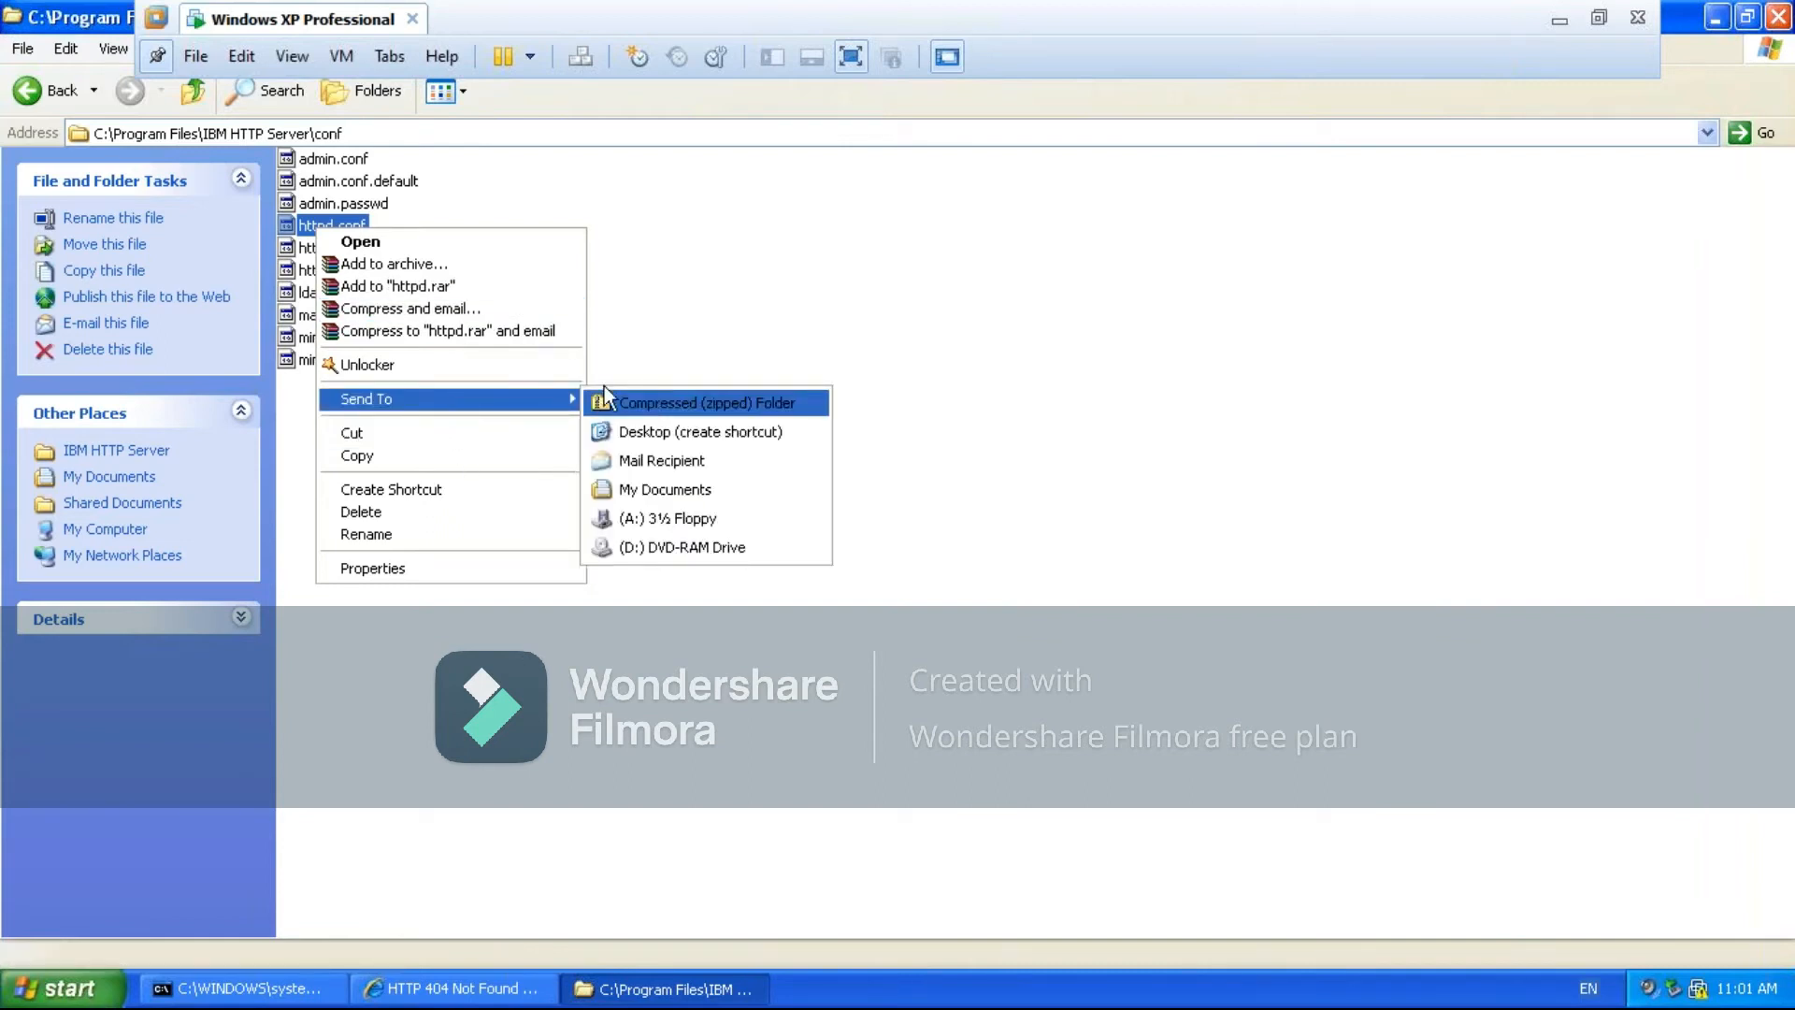
pyautogui.click(402, 239)
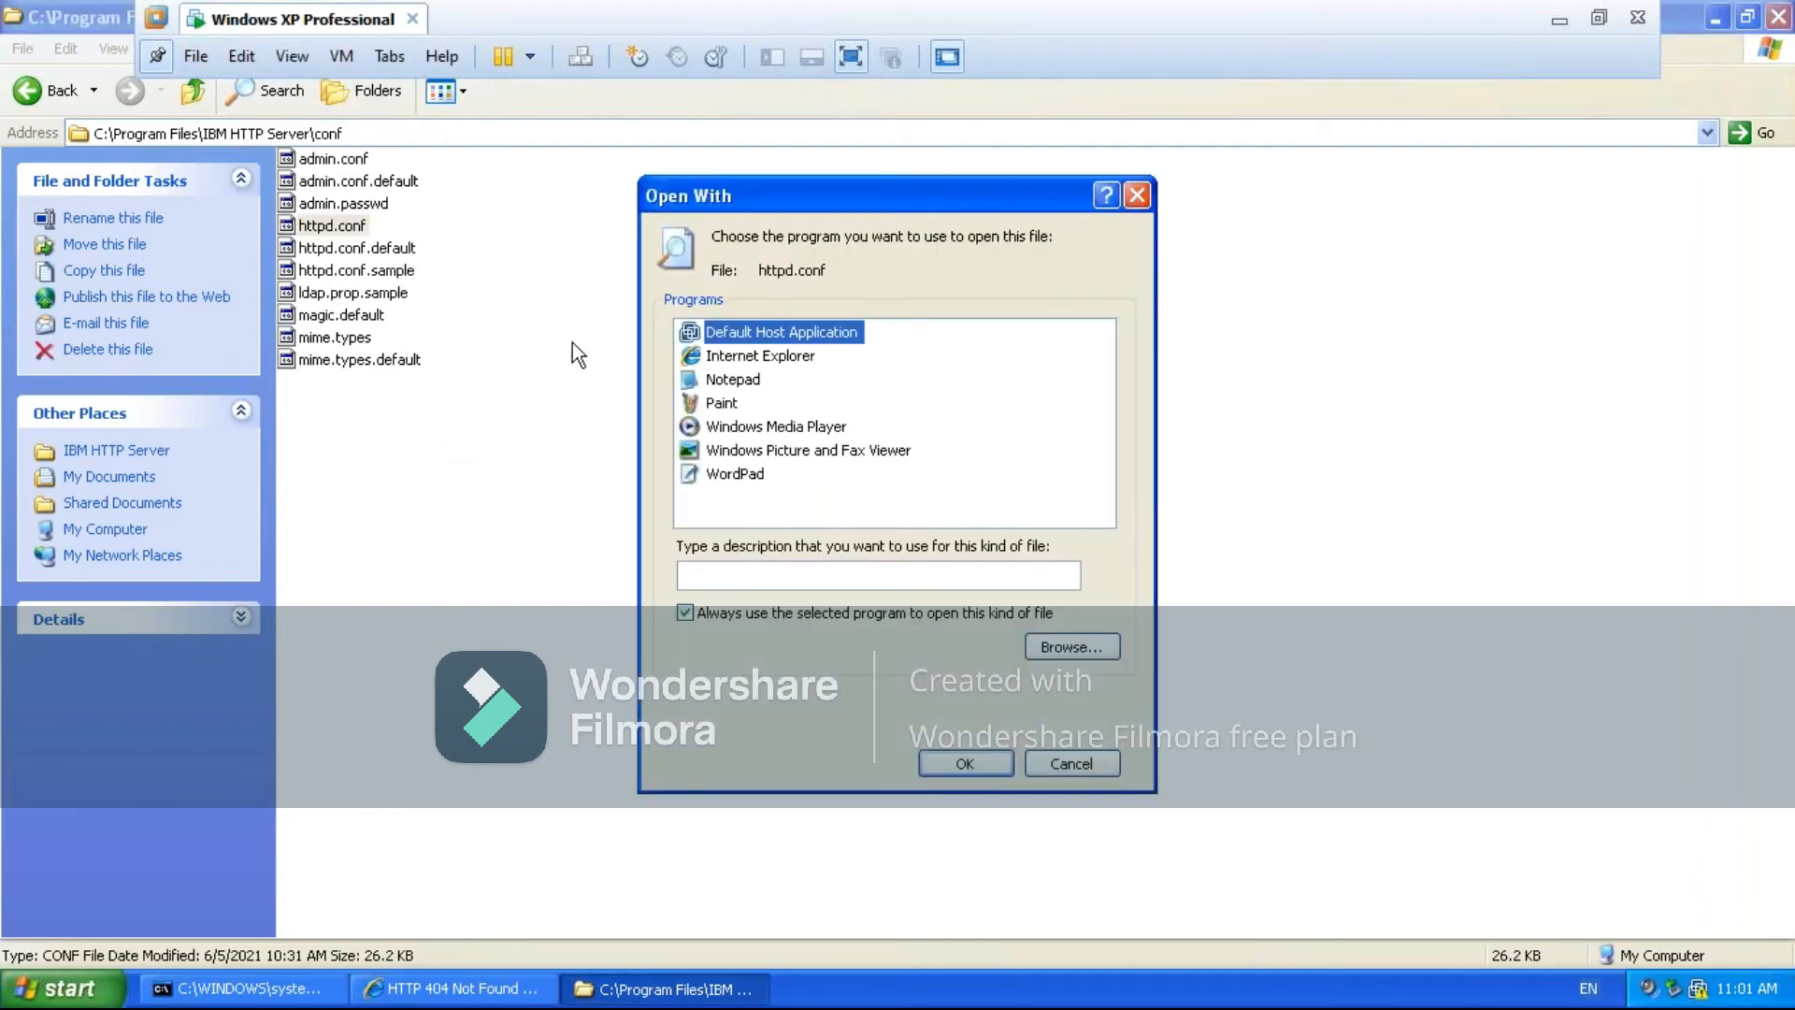
pyautogui.click(734, 477)
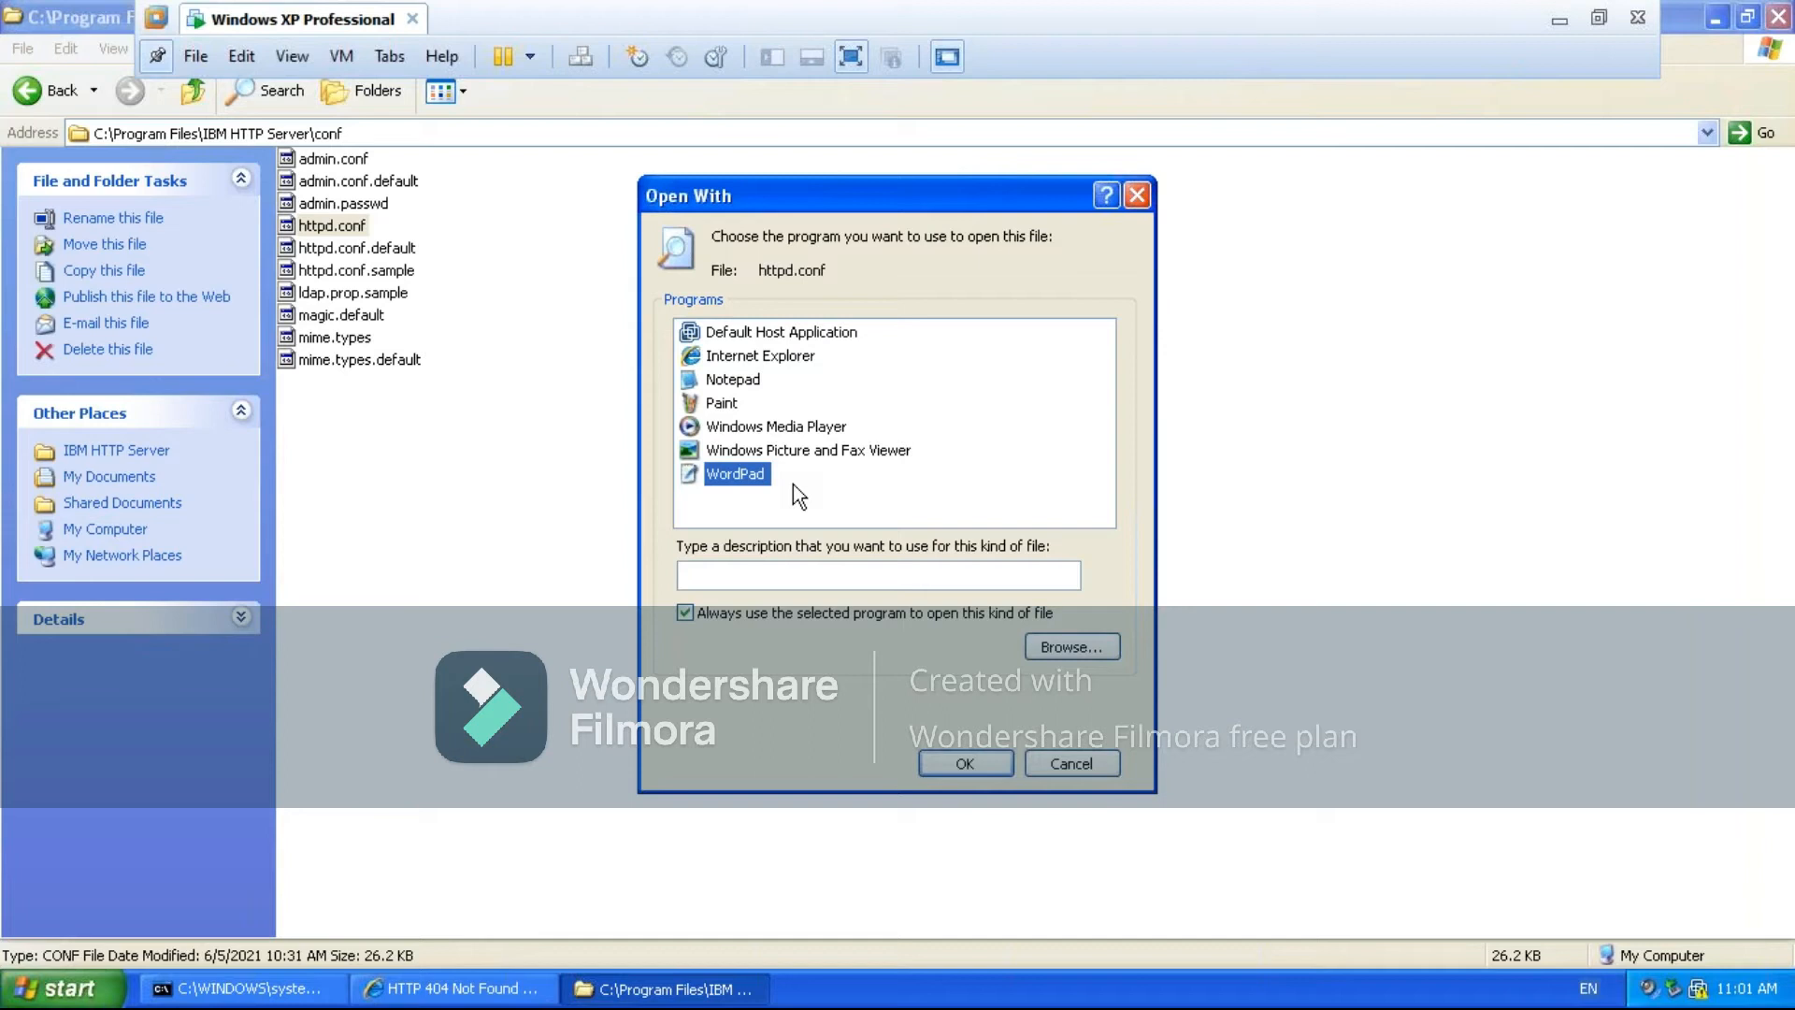
pyautogui.click(962, 767)
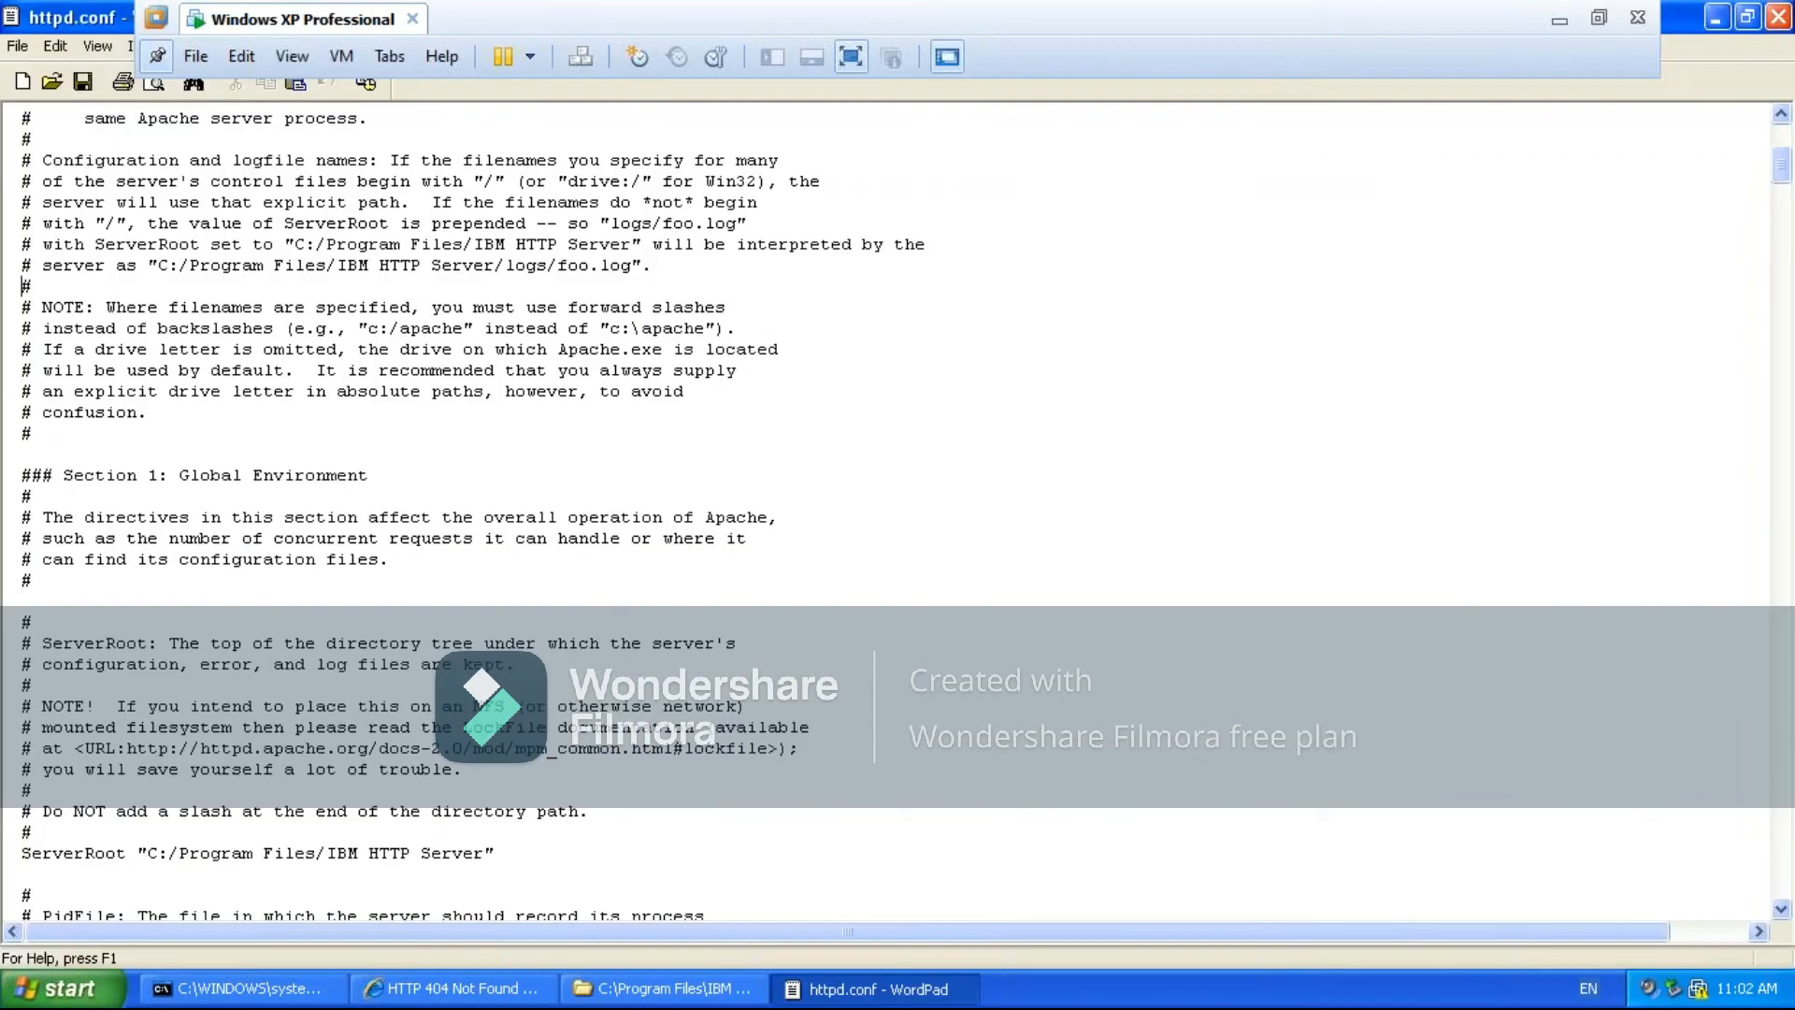
# - Read the introduction of httpd.conf and the Section 1 global settings from ServerRoot through KeepAliveTimeout to the server-pool size regulation
pyautogui.press('Up')
pyautogui.press('Up')
pyautogui.press('Up')
pyautogui.press('Up')
pyautogui.press('Up')
pyautogui.press('Up')
pyautogui.press('Up')
pyautogui.press('Up')
pyautogui.press('Up')
pyautogui.press('Up')
pyautogui.press('Up')
pyautogui.press('Up')
pyautogui.press('Up')
pyautogui.press('Up')
pyautogui.press('Up')
pyautogui.press('Up')
pyautogui.press('Up')
pyautogui.press('Up')
pyautogui.press('Up')
pyautogui.press('Up')
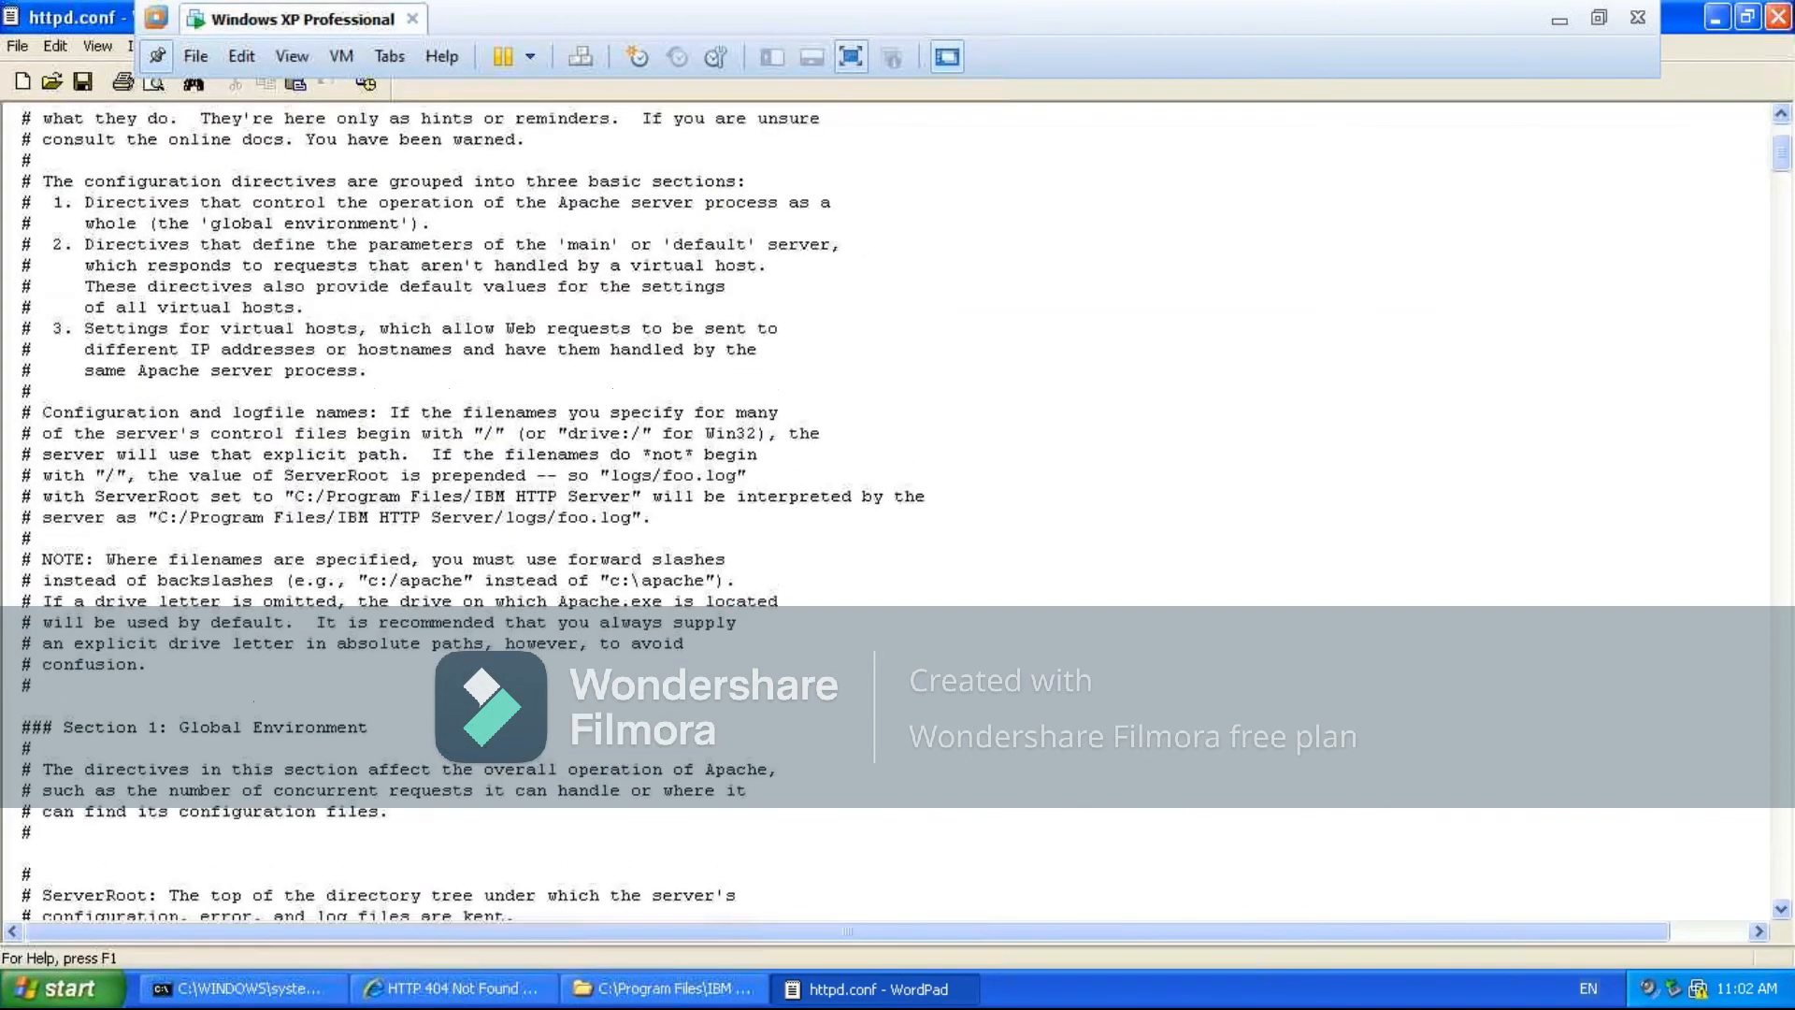
pyautogui.press('Down')
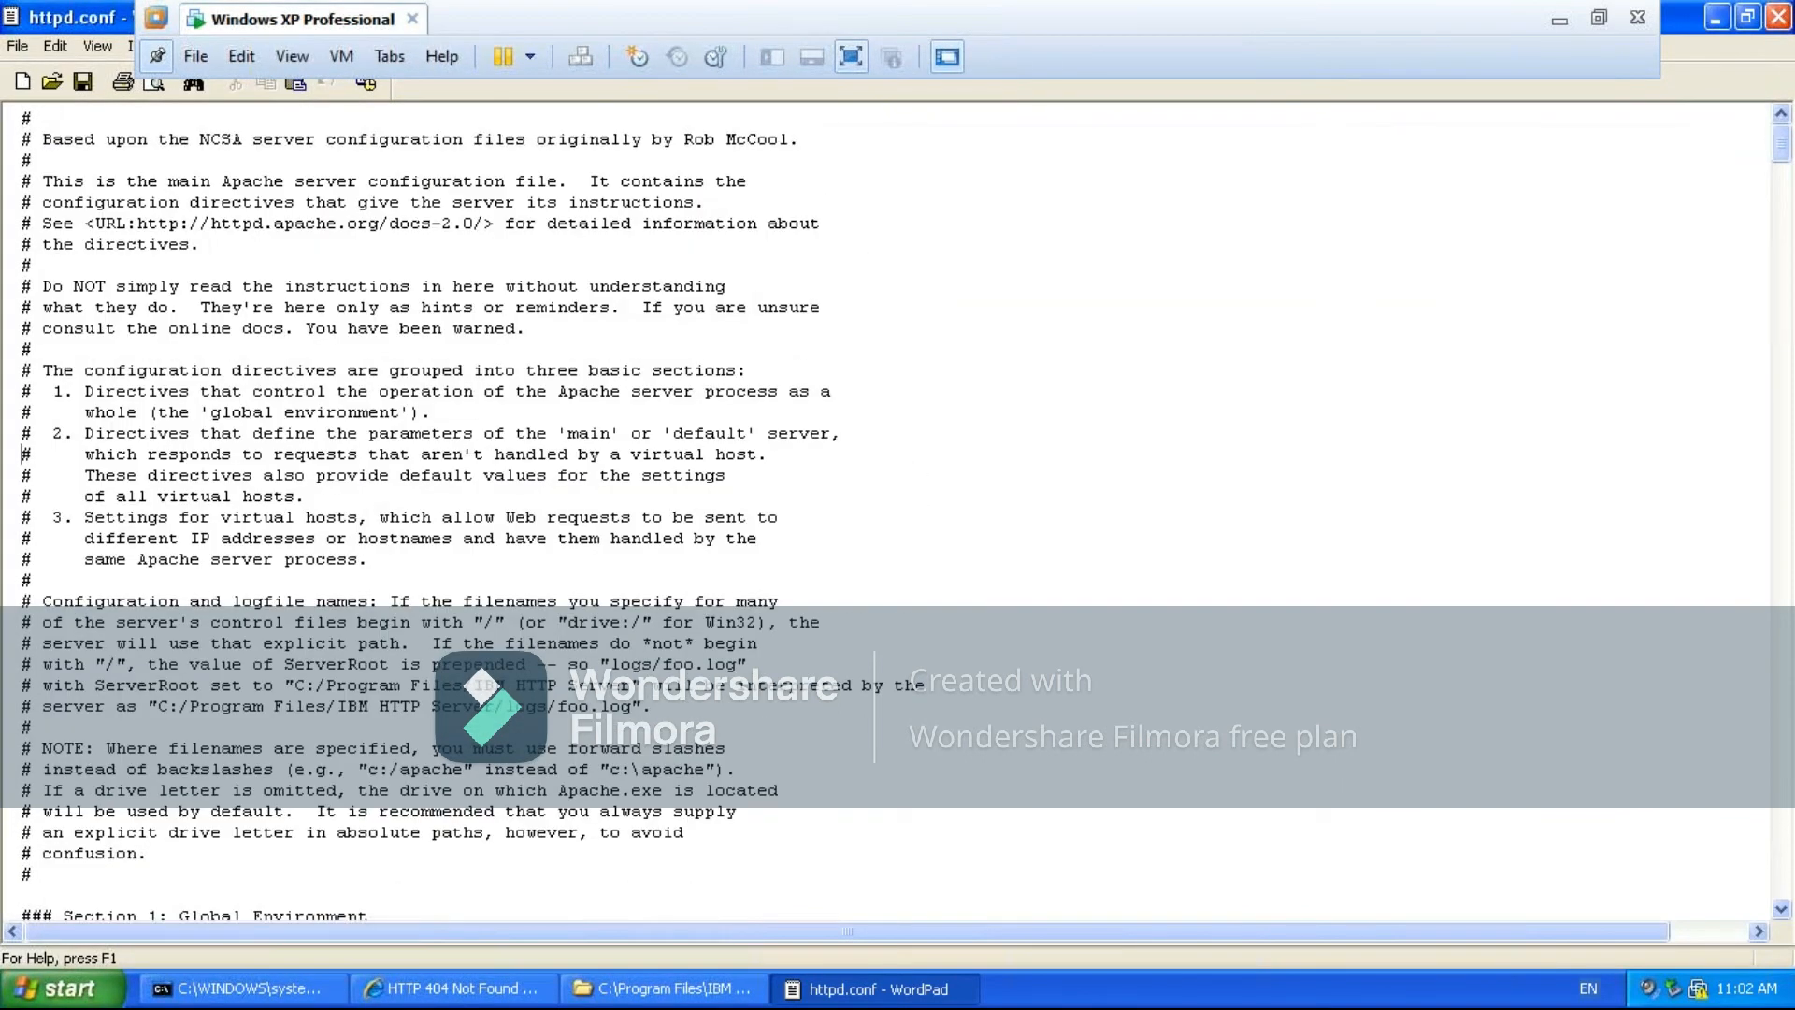
pyautogui.press('Down')
pyautogui.press('Down')
pyautogui.press('Down')
pyautogui.press('Down')
pyautogui.press('Down')
pyautogui.press('Down')
pyautogui.press('Down')
pyautogui.press('Down')
pyautogui.press('Down')
pyautogui.press('Down')
pyautogui.press('Down')
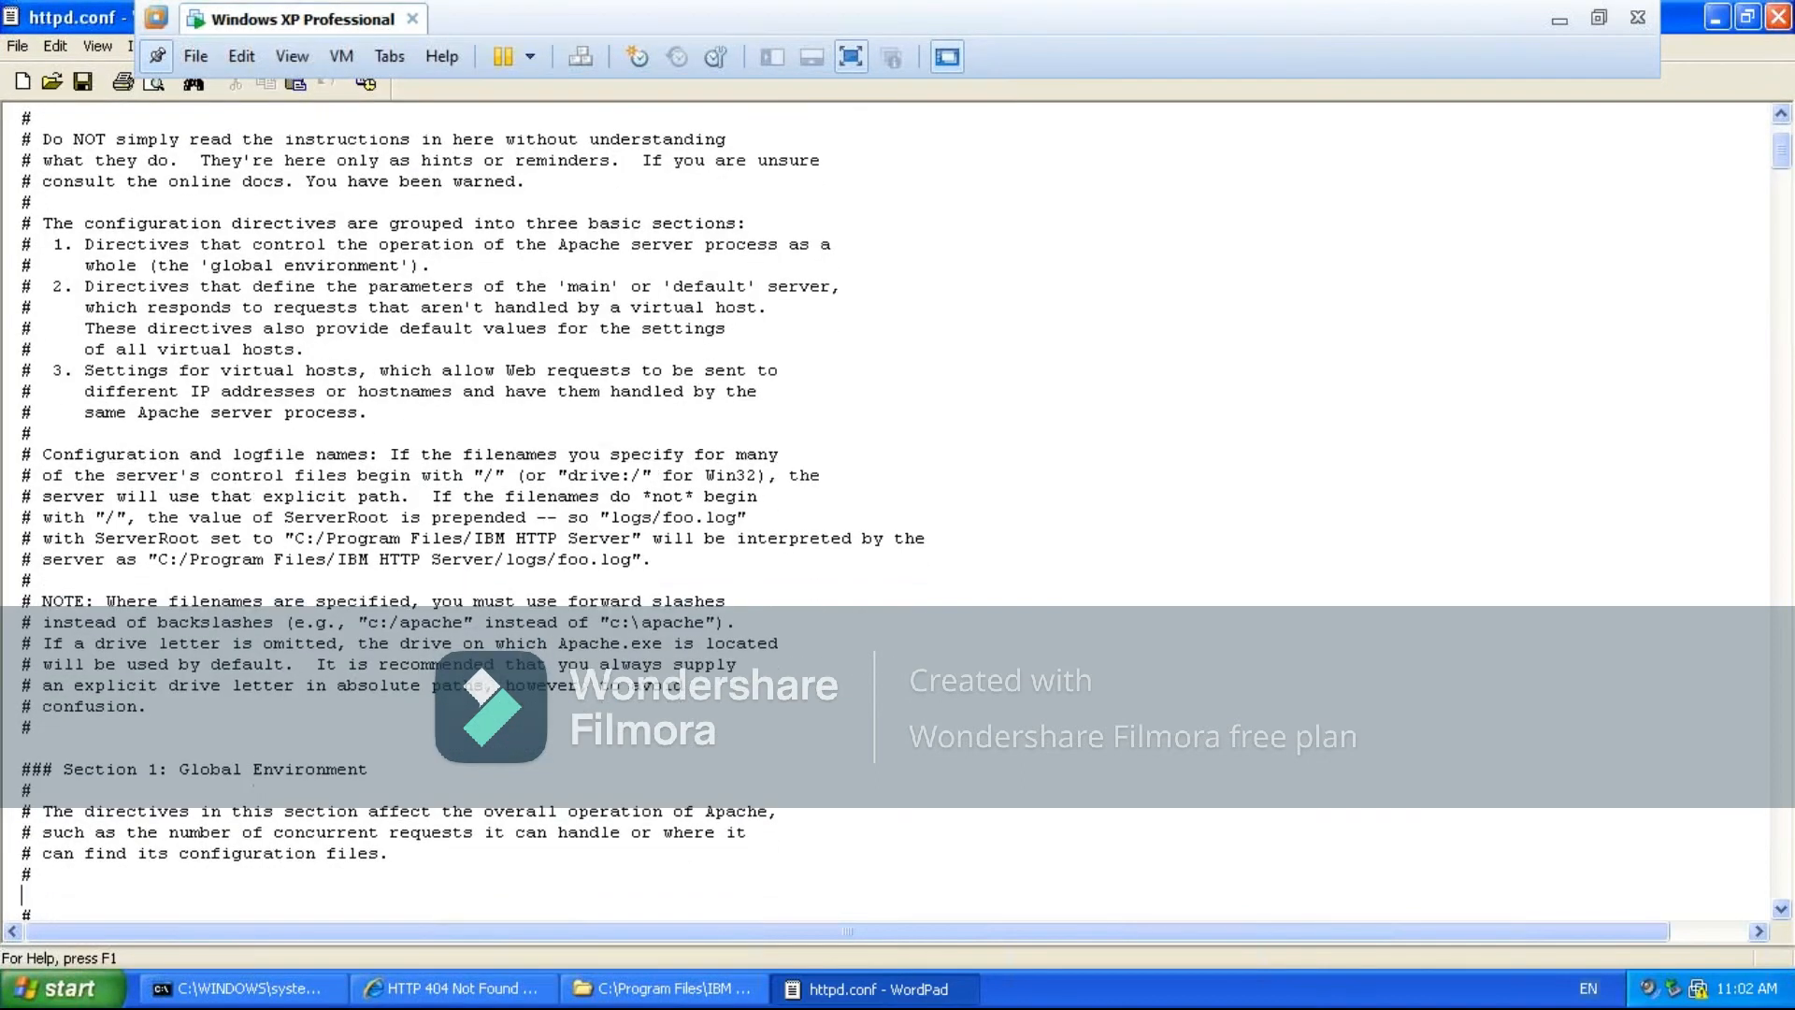
pyautogui.press('Down')
pyautogui.press('Down')
pyautogui.press('Down')
pyautogui.press('Down')
pyautogui.press('Down')
pyautogui.press('Down')
pyautogui.press('Down')
pyautogui.press('Down')
pyautogui.press('Down')
pyautogui.press('Down')
pyautogui.press('Down')
pyautogui.press('Down')
pyautogui.press('Down')
pyautogui.press('Down')
pyautogui.press('Down')
pyautogui.press('Down')
pyautogui.press('Down')
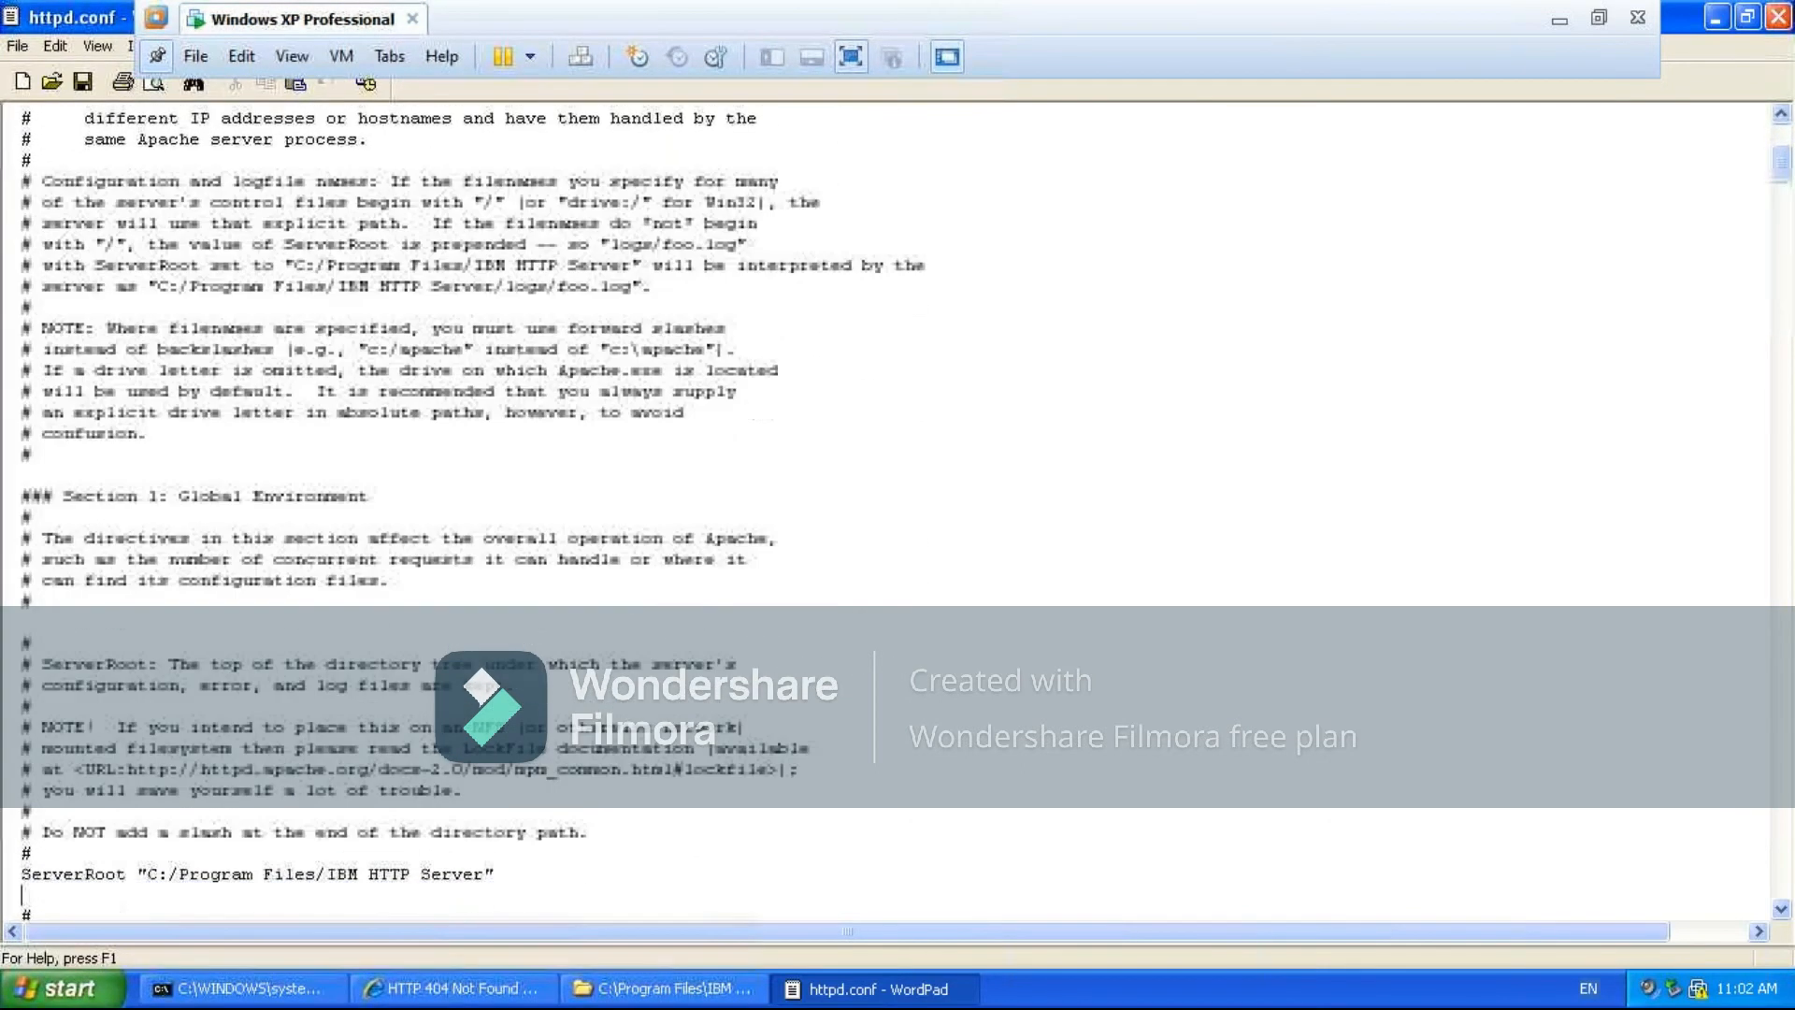
pyautogui.press('Down')
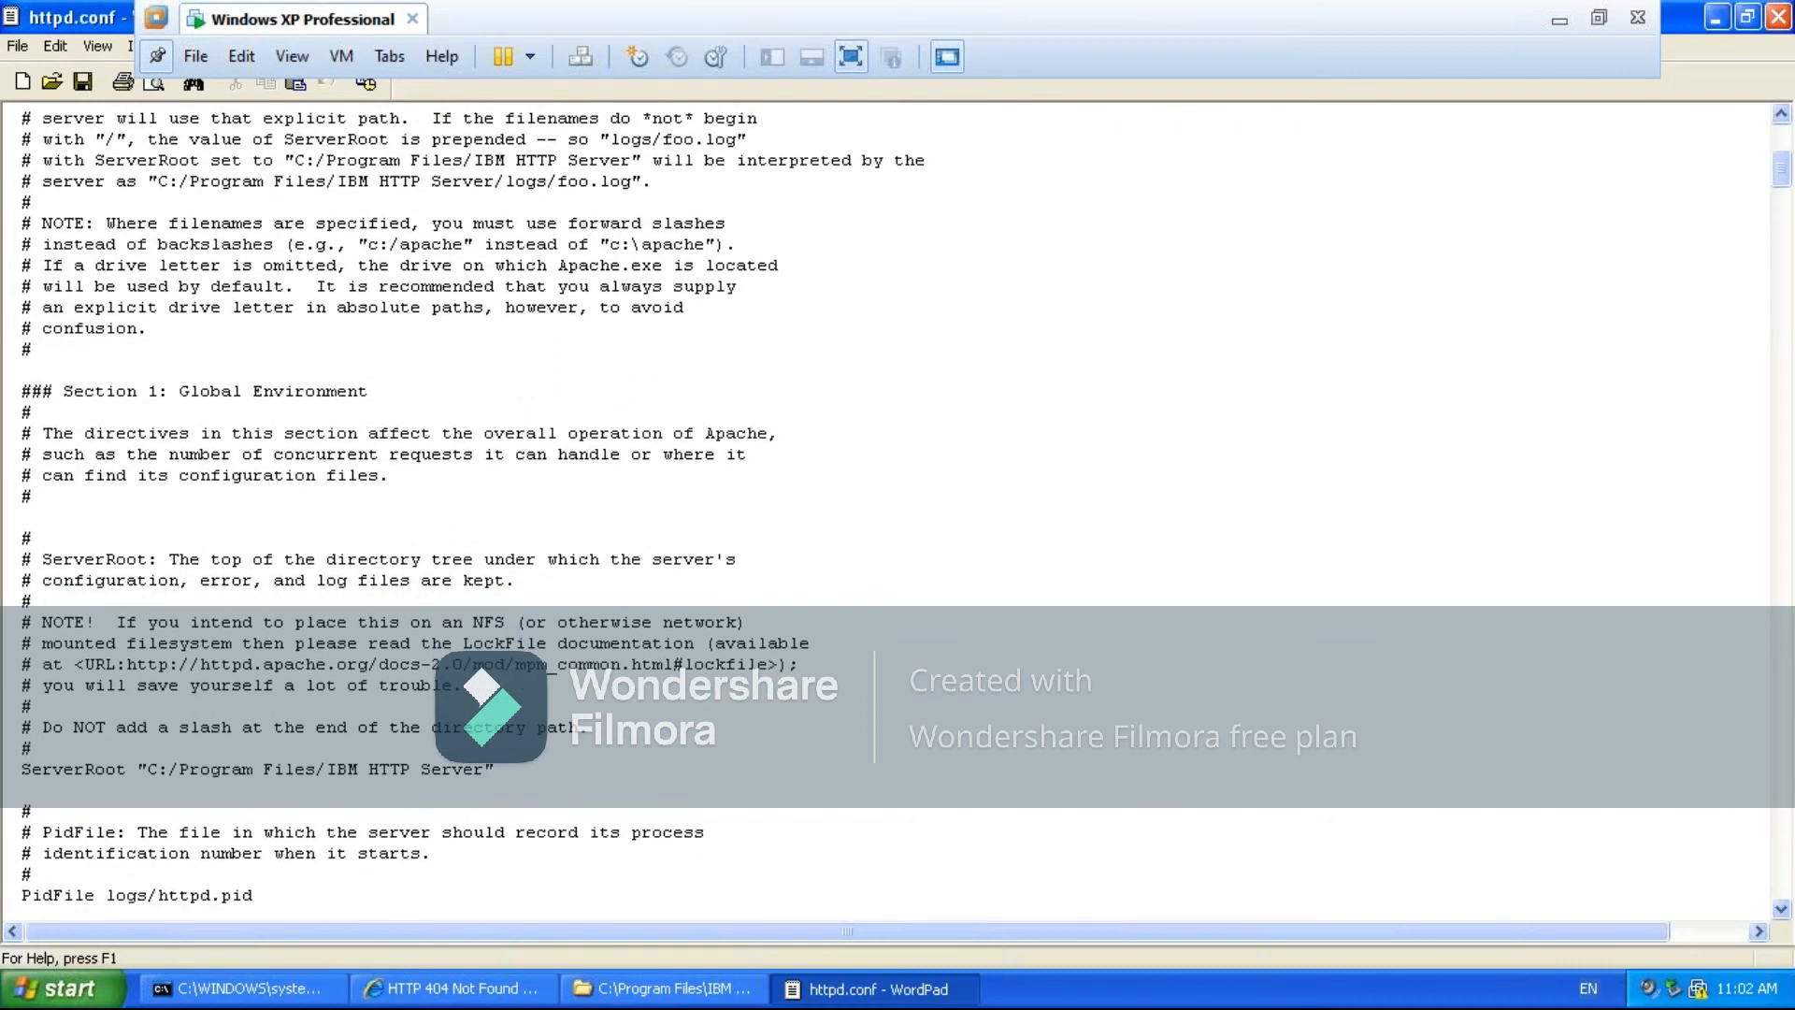
pyautogui.press('Down')
pyautogui.press('Down')
pyautogui.press('Down')
pyautogui.press('Down')
pyautogui.press('Down')
pyautogui.press('Down')
pyautogui.press('Down')
pyautogui.press('Down')
pyautogui.press('Down')
pyautogui.press('Down')
pyautogui.press('Down')
pyautogui.press('Down')
pyautogui.press('Down')
pyautogui.press('Down')
pyautogui.press('Down')
pyautogui.press('Down')
pyautogui.press('Down')
pyautogui.press('Down')
pyautogui.press('Down')
pyautogui.press('Down')
pyautogui.press('Down')
pyautogui.press('Down')
pyautogui.press('Down')
pyautogui.press('Down')
pyautogui.press('Down')
pyautogui.press('Down')
pyautogui.press('Down')
pyautogui.press('Down')
pyautogui.press('Down')
pyautogui.press('Down')
pyautogui.press('Down')
pyautogui.press('Down')
pyautogui.press('Down')
pyautogui.press('Down')
pyautogui.press('Down')
pyautogui.press('Down')
pyautogui.press('Down')
pyautogui.press('Down')
pyautogui.press('Down')
pyautogui.press('Down')
pyautogui.press('Down')
pyautogui.press('Down')
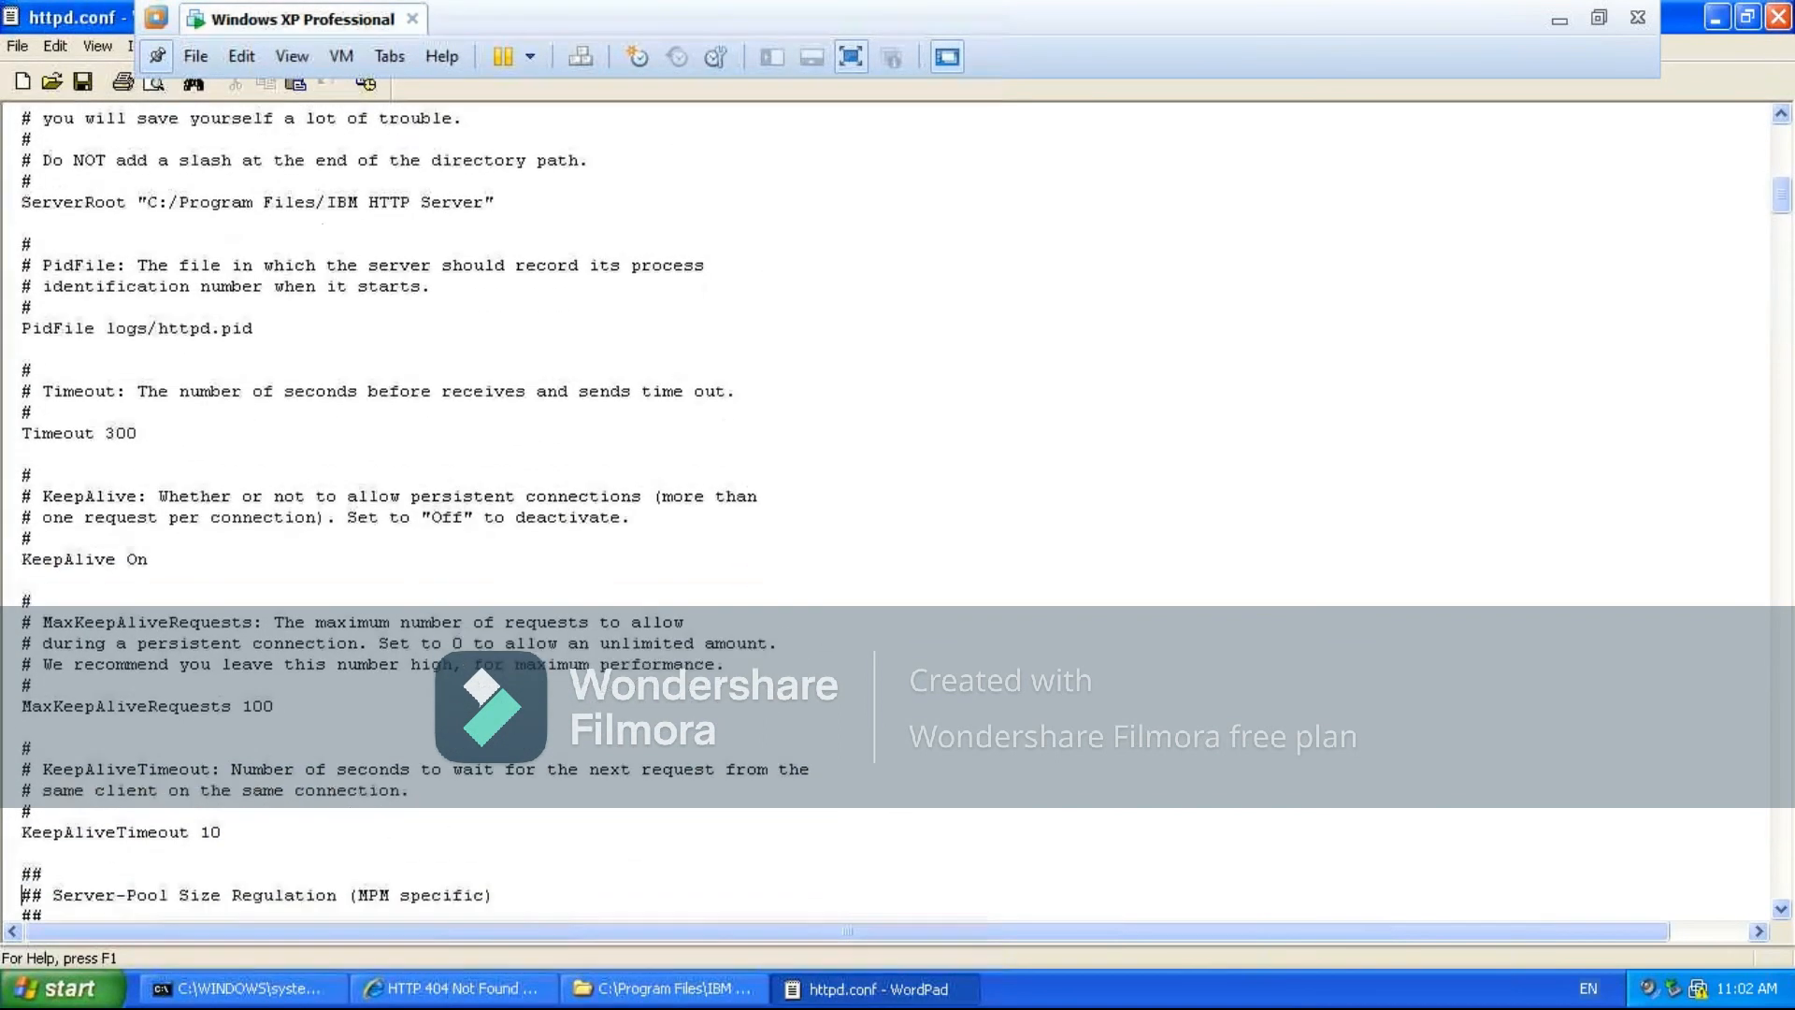
pyautogui.press('Down')
pyautogui.press('Down')
pyautogui.press('Down')
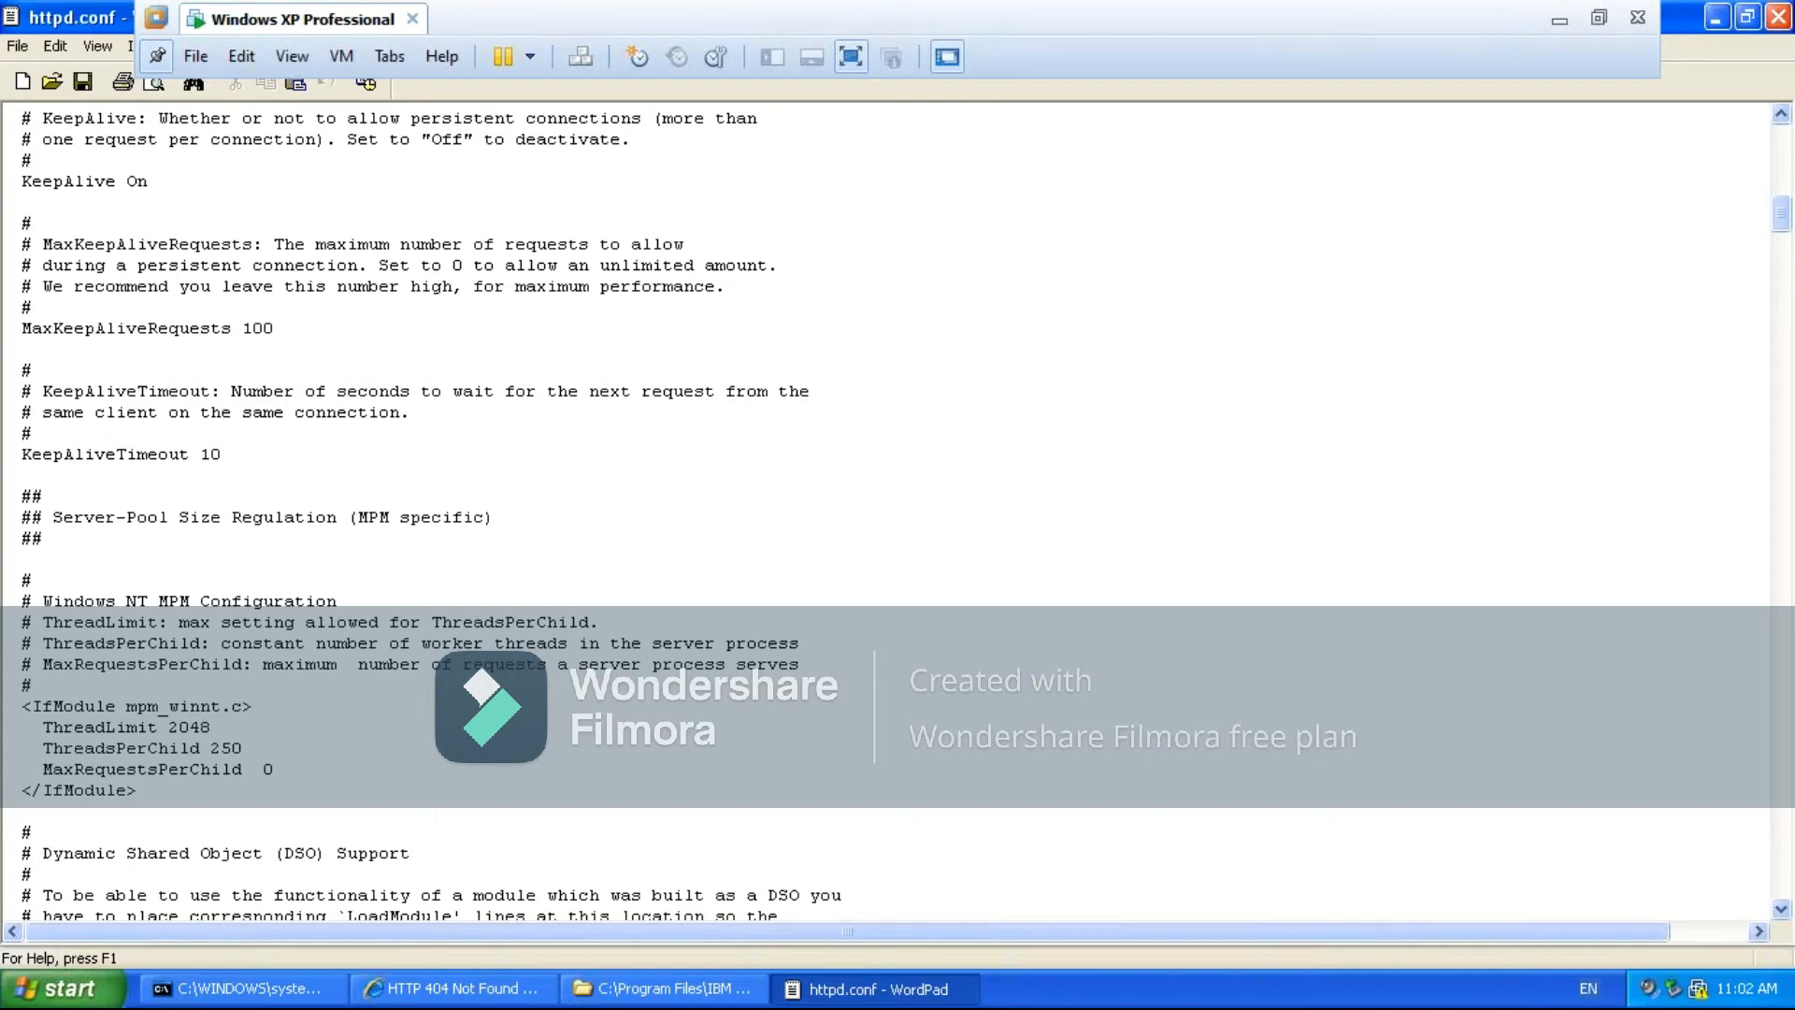
# - Examine the Windows NT MPM configuration and the LoadModule lines under Dynamic Shared Object (DSO) Support
pyautogui.scroll(-2, 430, 514)
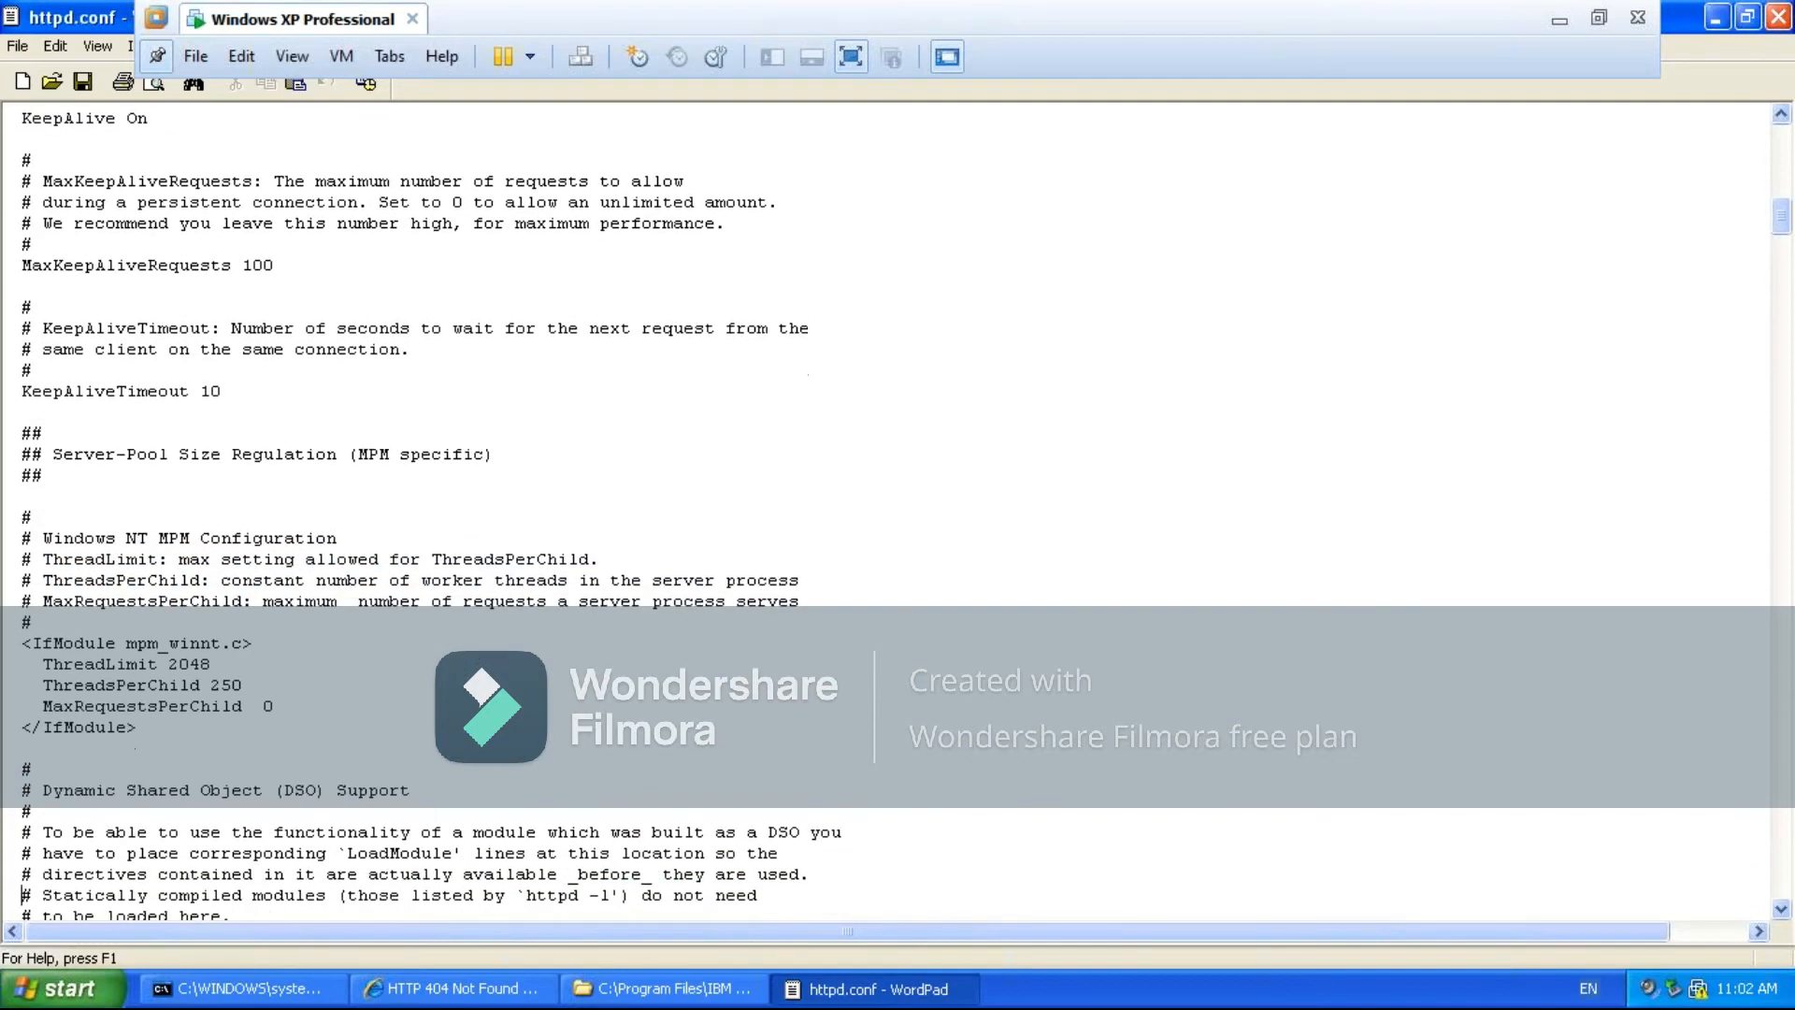
pyautogui.press('Down')
pyautogui.press('Down')
pyautogui.press('Down')
pyautogui.press('Down')
pyautogui.press('Down')
pyautogui.press('Down')
pyautogui.press('Down')
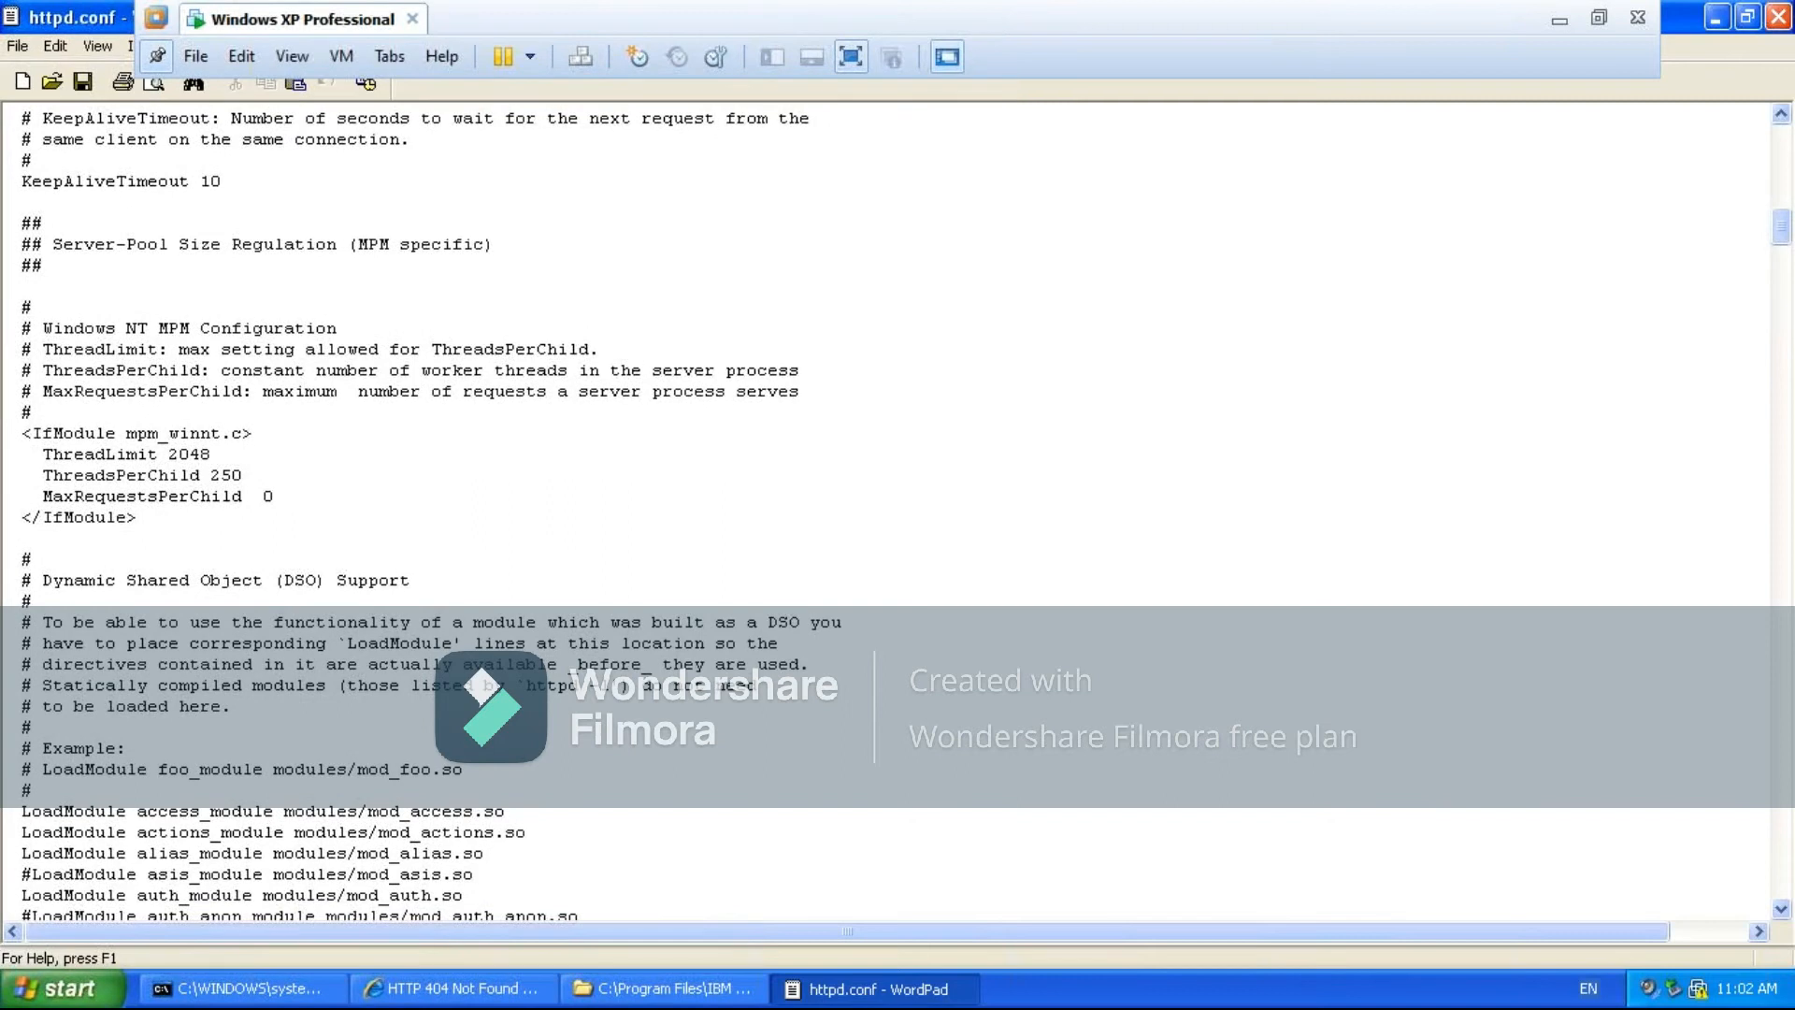
pyautogui.press('Down')
pyautogui.press('Down')
pyautogui.press('Down')
pyautogui.press('Down')
pyautogui.press('Down')
pyautogui.press('Down')
pyautogui.press('Down')
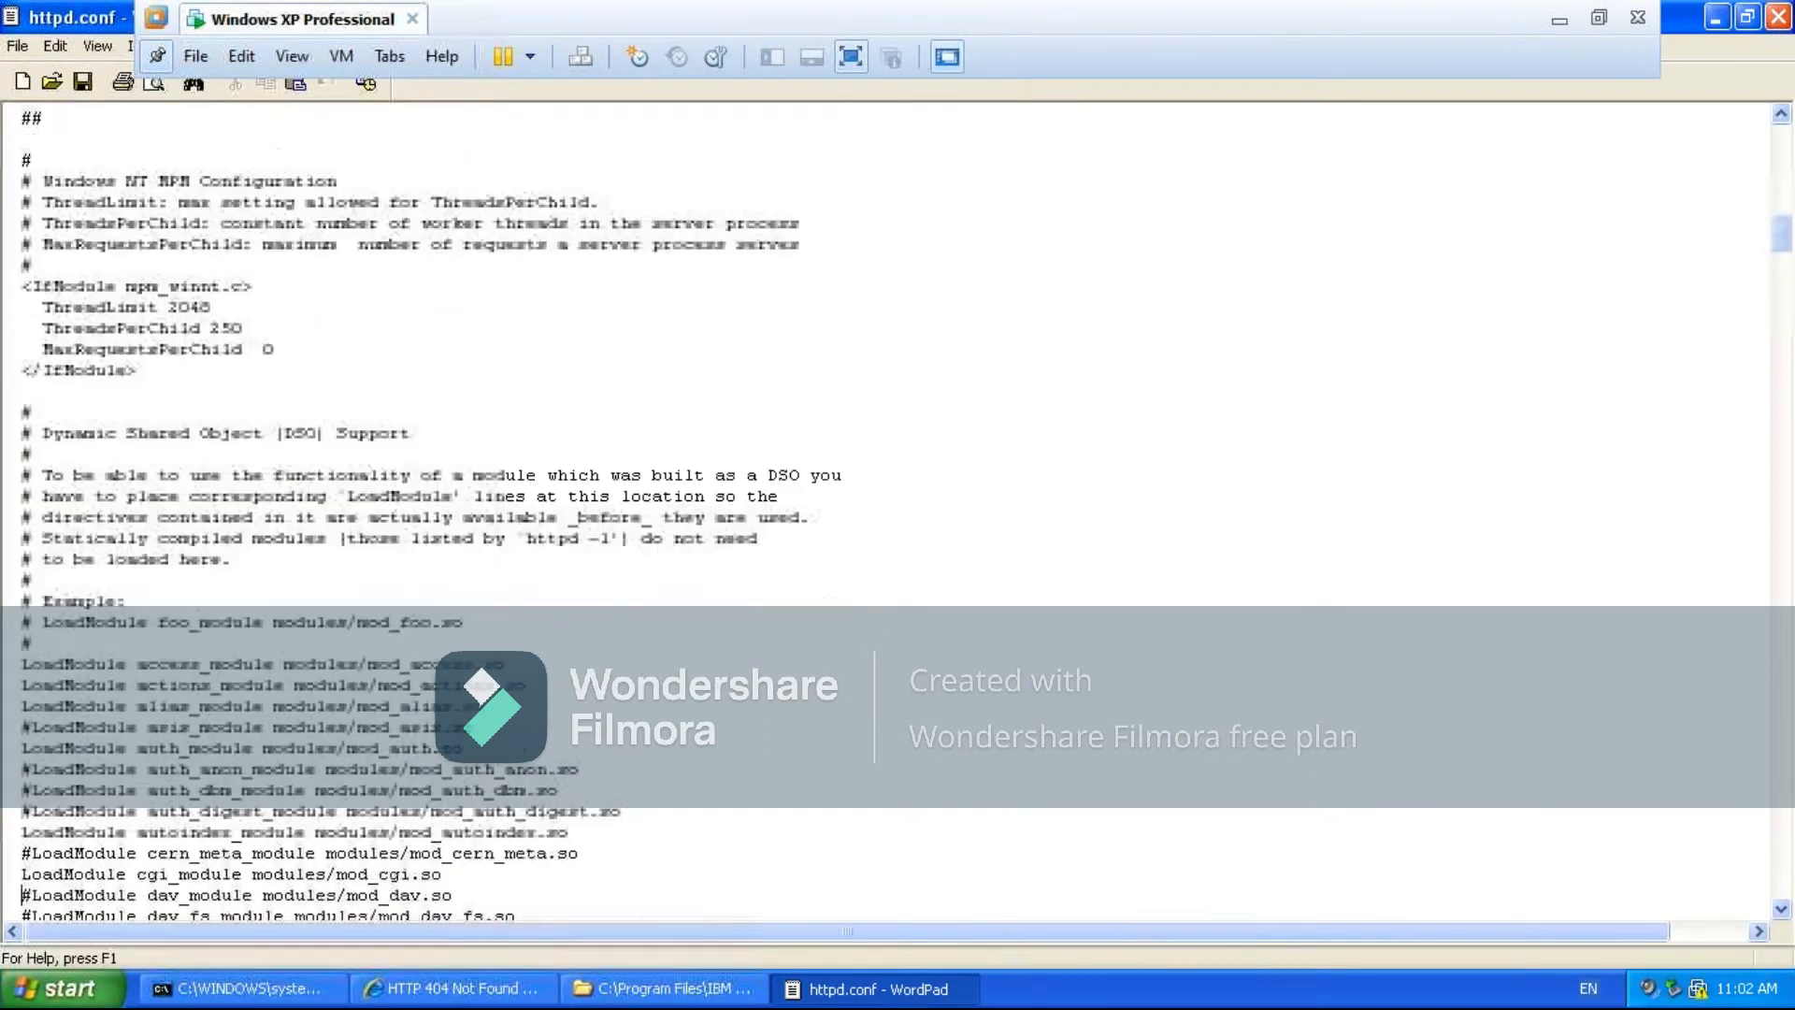
pyautogui.press('Down')
pyautogui.press('Down')
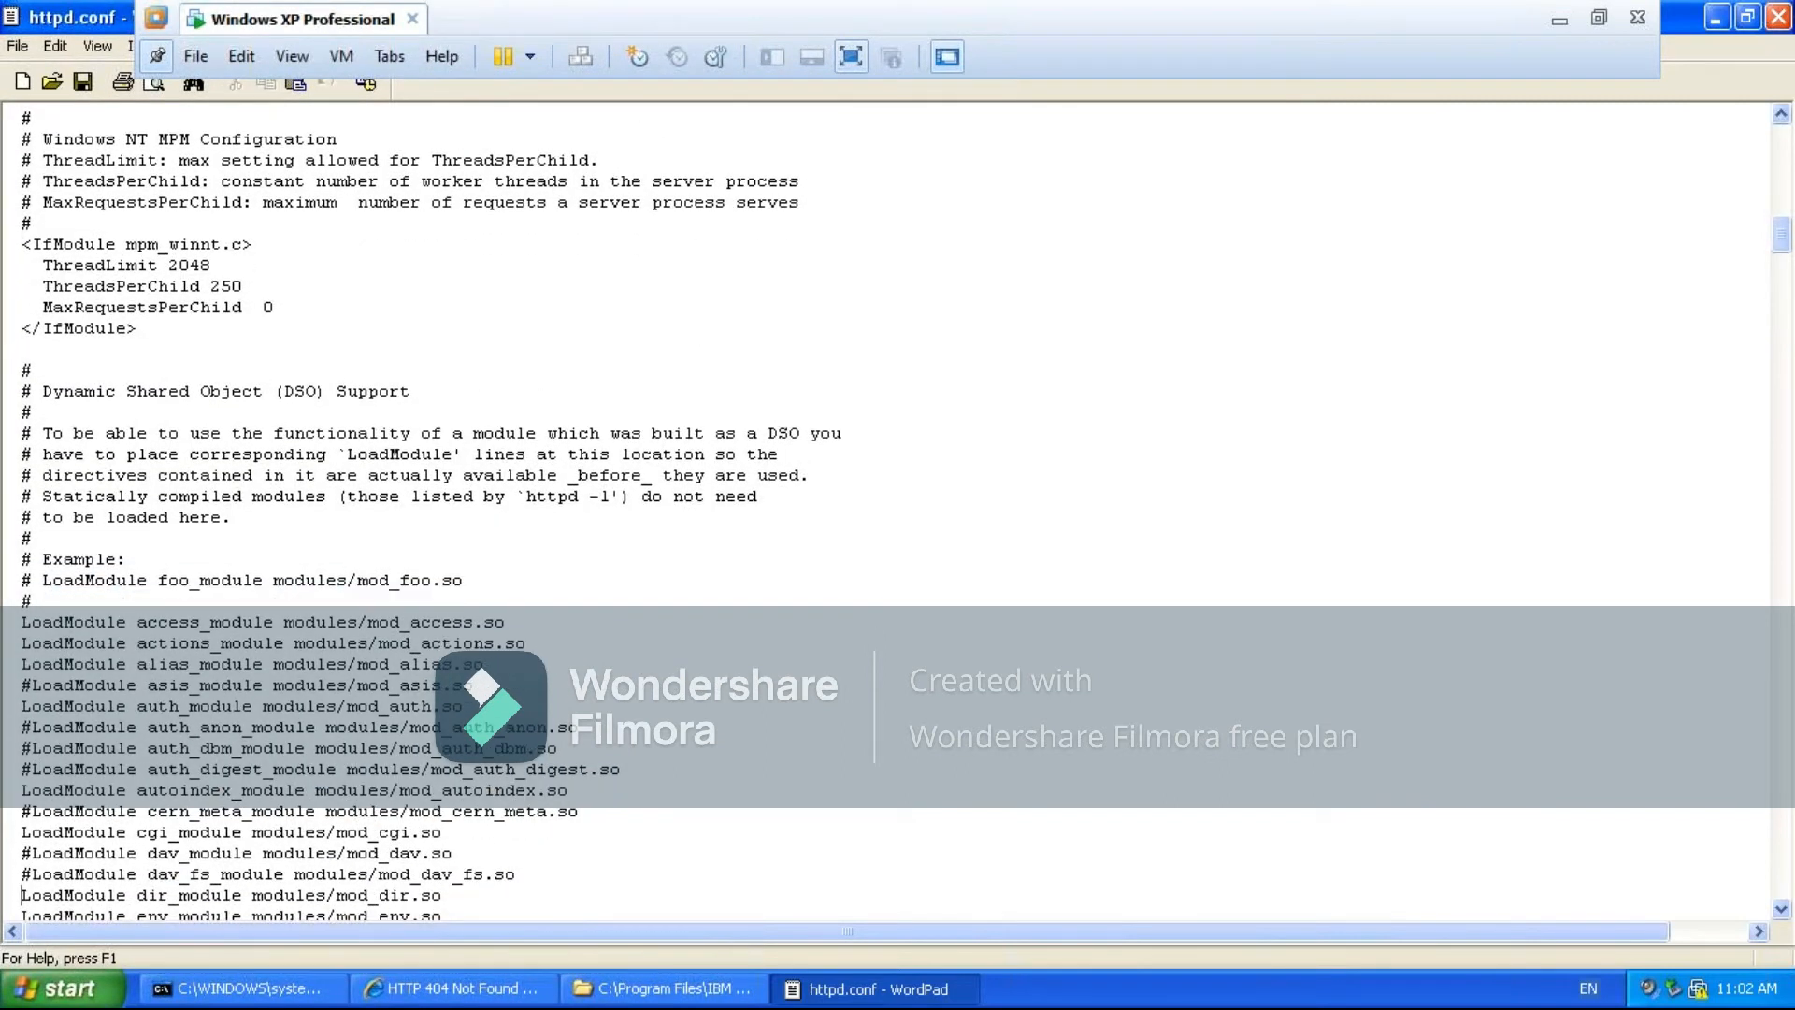
pyautogui.press('Down')
pyautogui.press('Down')
pyautogui.press('Down')
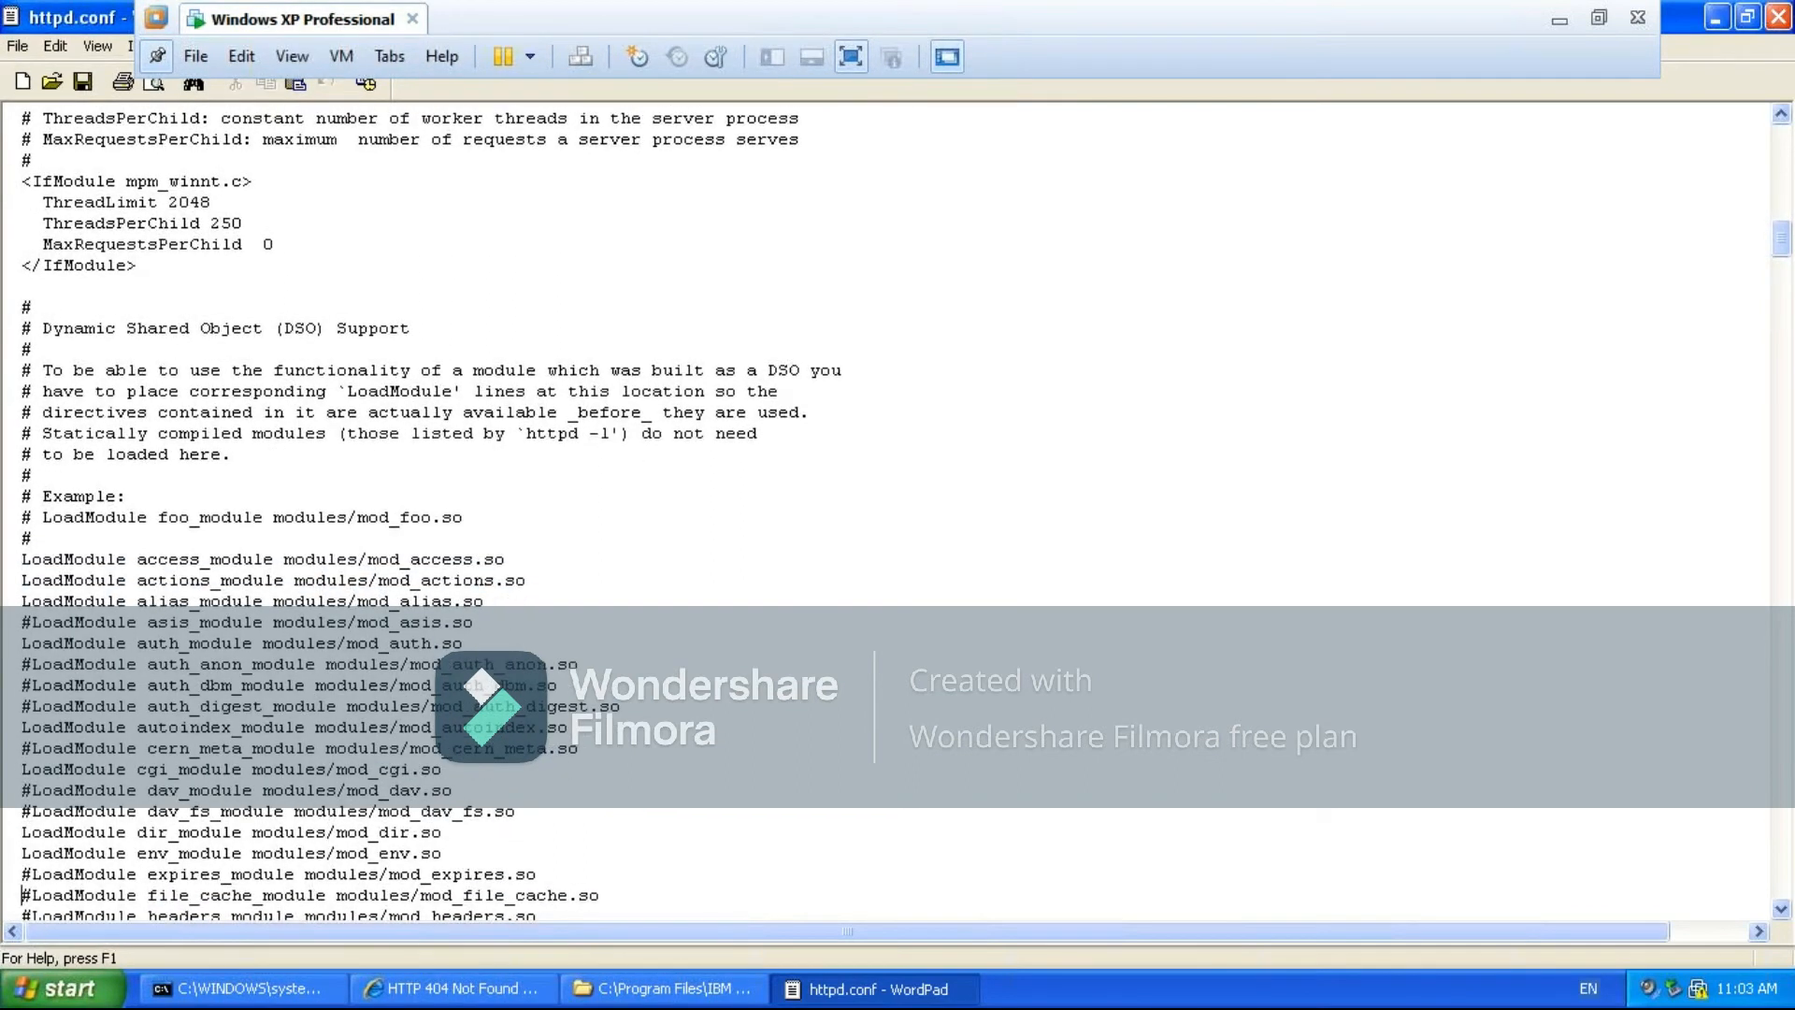
pyautogui.press('Down')
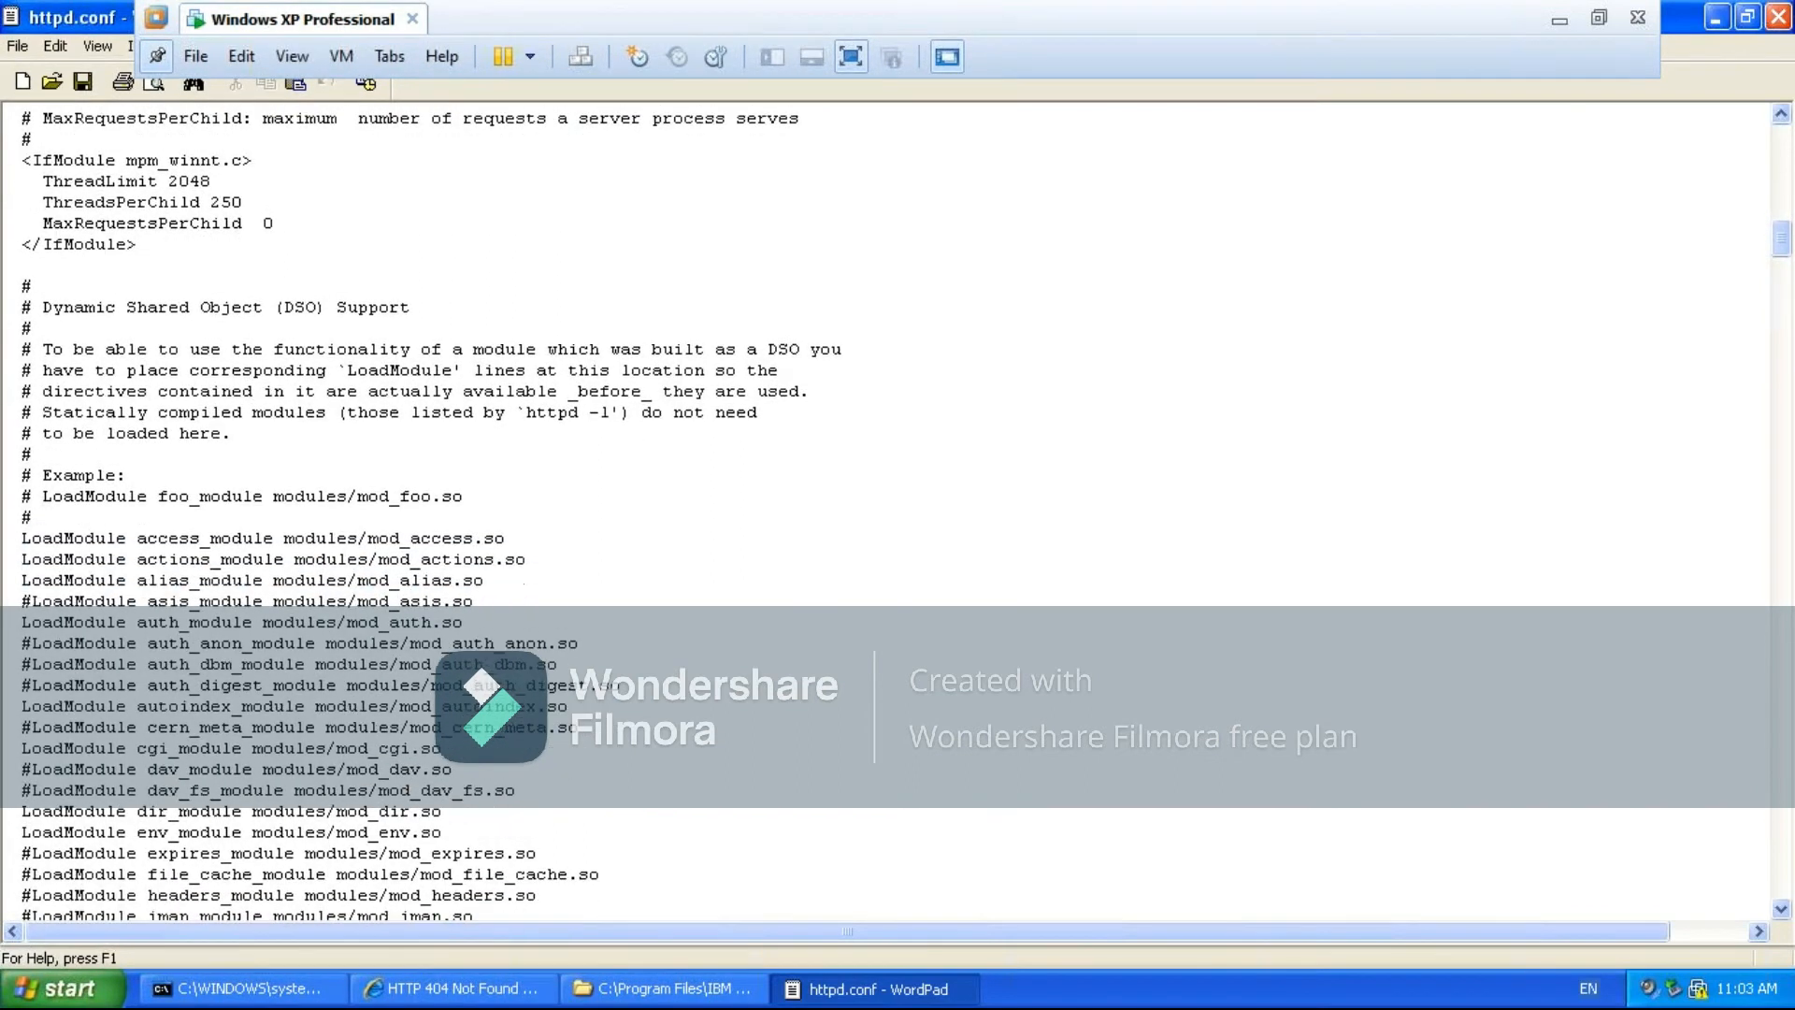
pyautogui.press('Down')
pyautogui.press('Down')
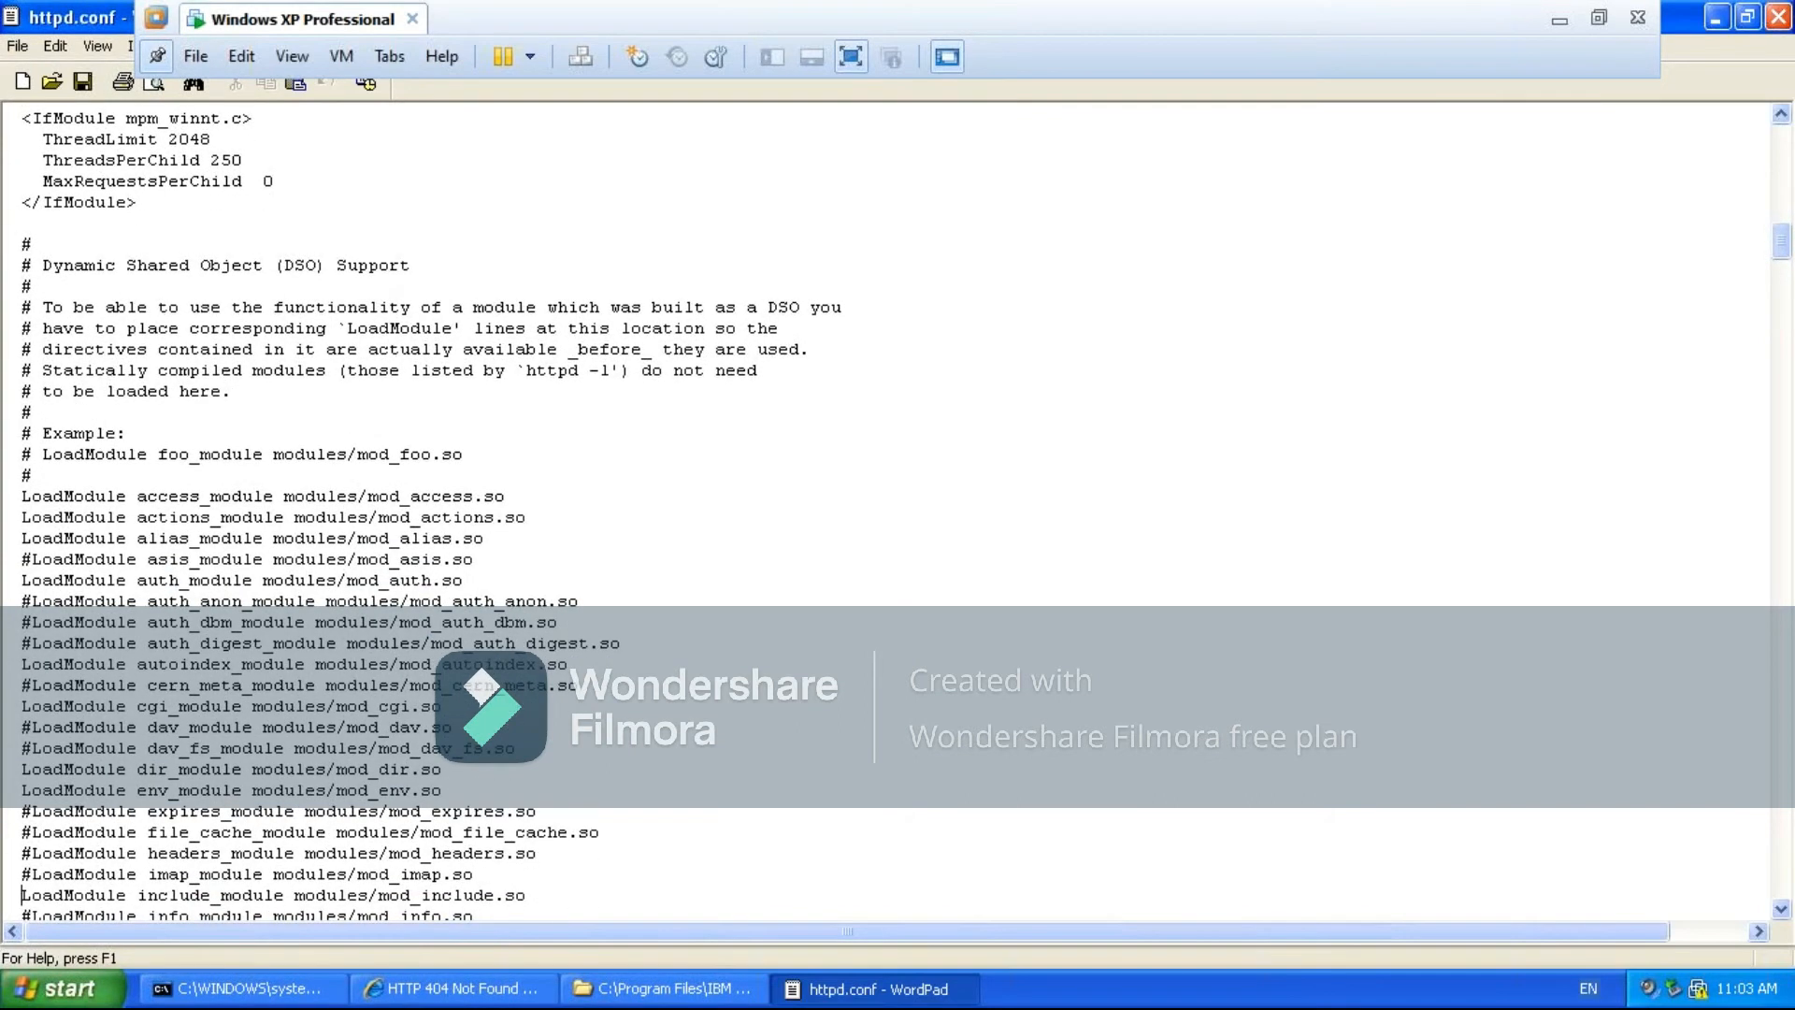
pyautogui.press('Down')
pyautogui.press('Down')
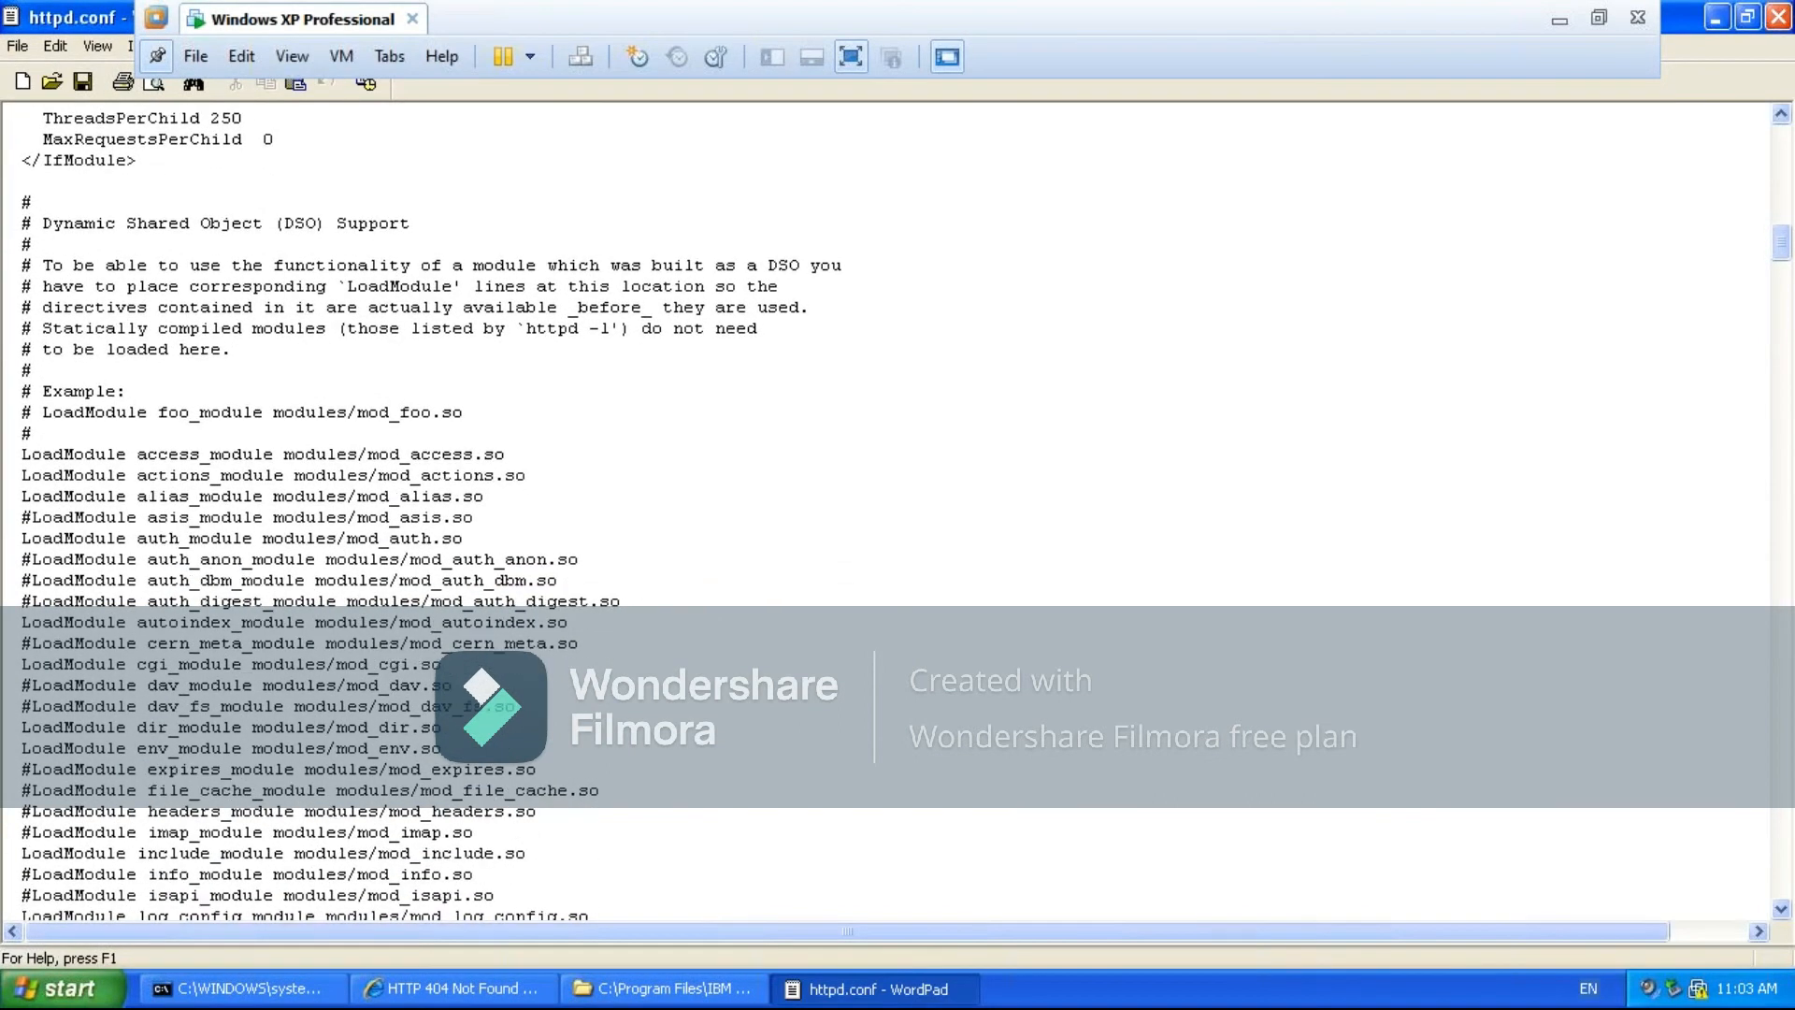
pyautogui.press('Down')
pyautogui.press('Down')
pyautogui.press('Down')
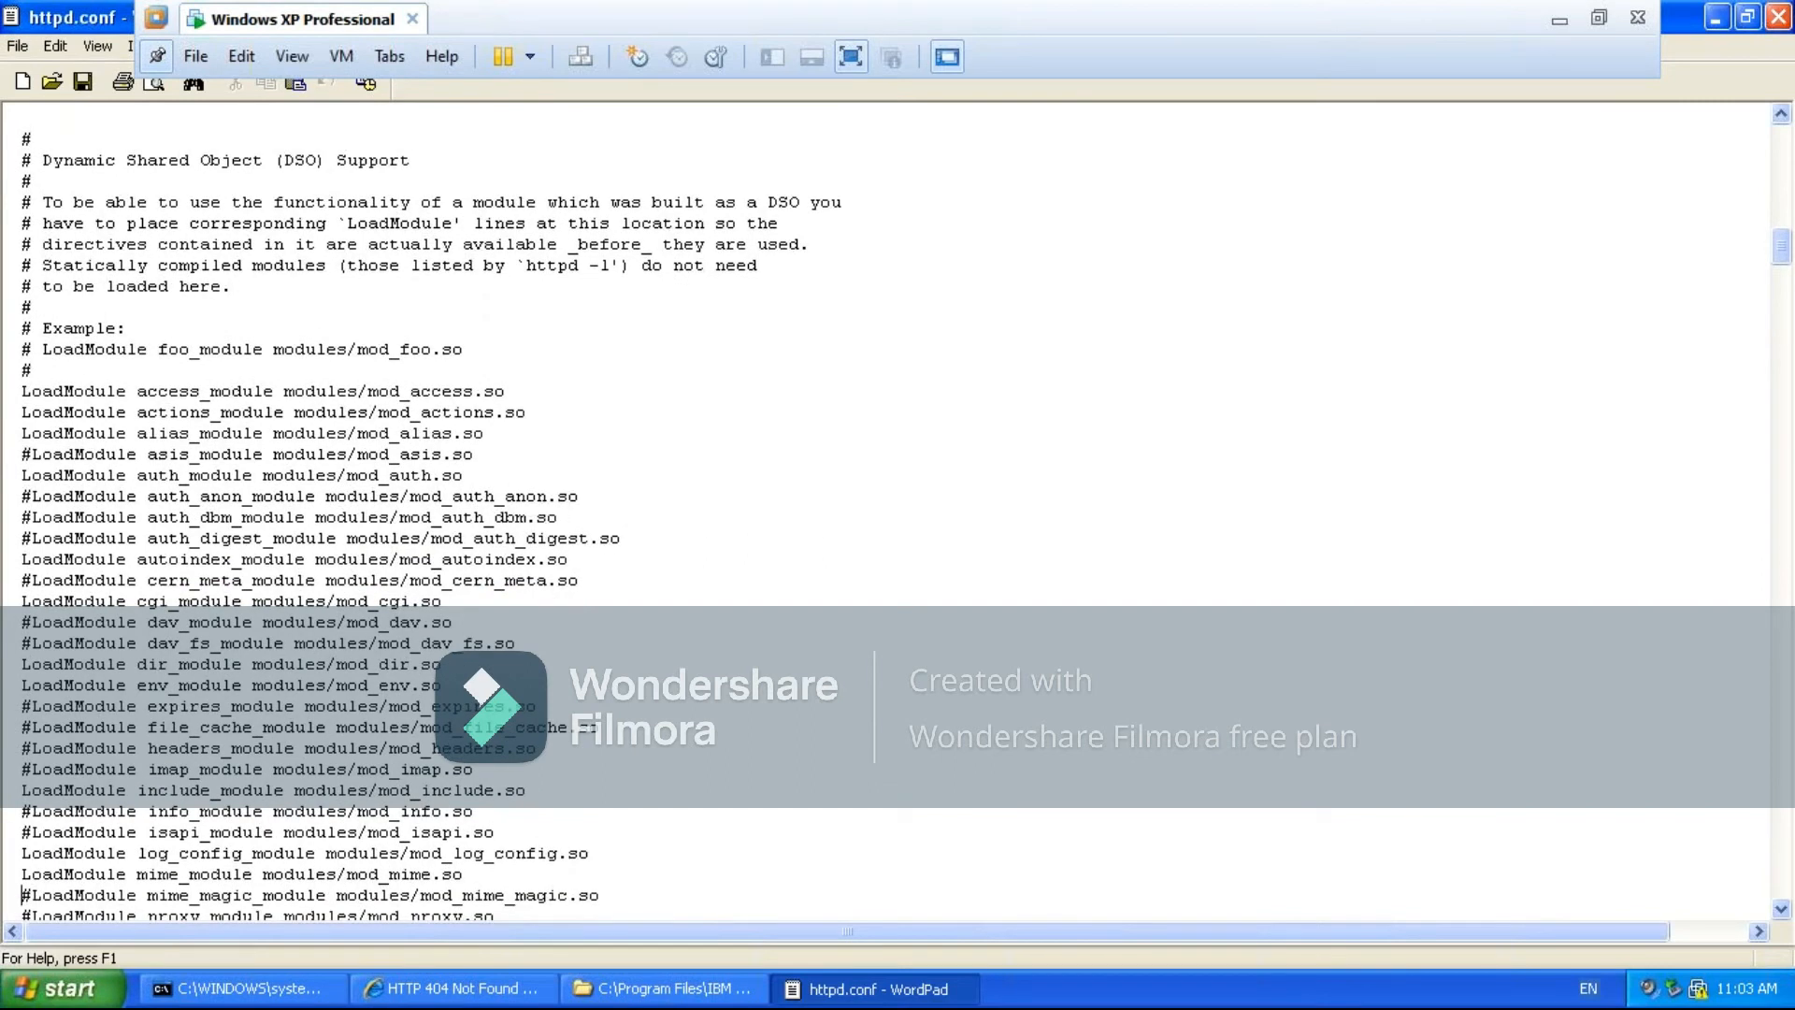
pyautogui.press('Down')
pyautogui.press('Down')
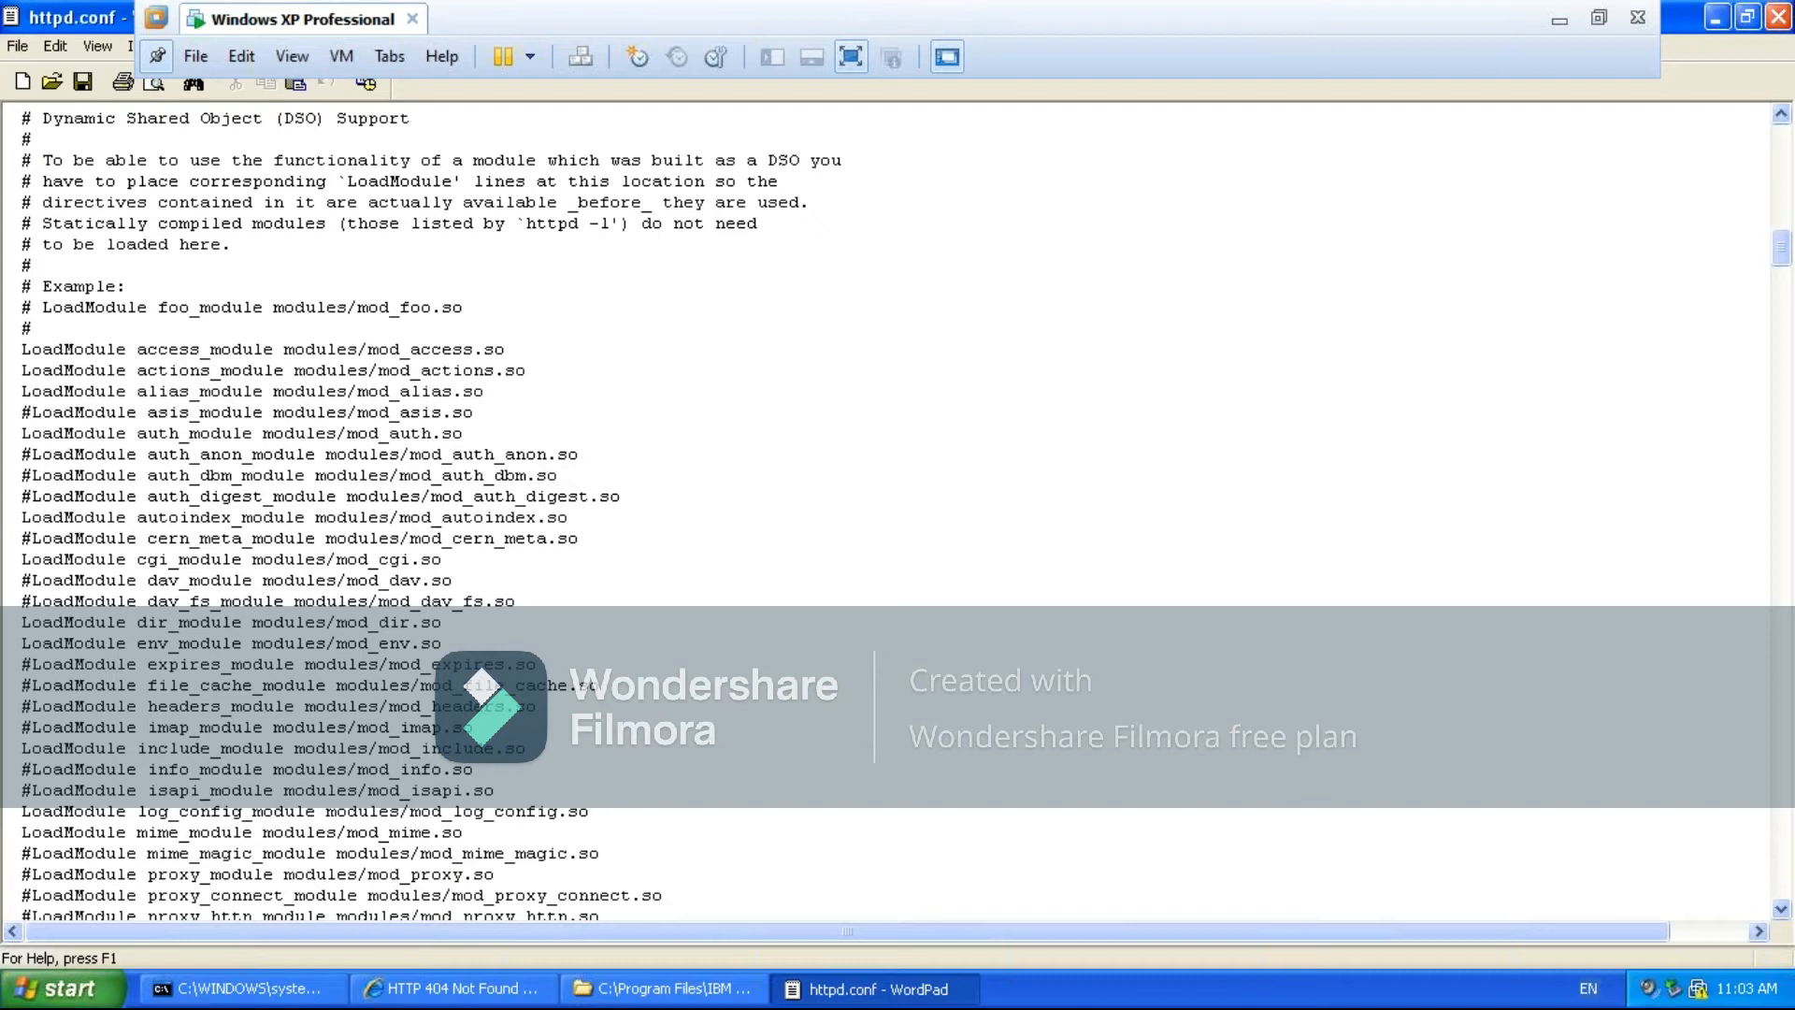
pyautogui.press('Down')
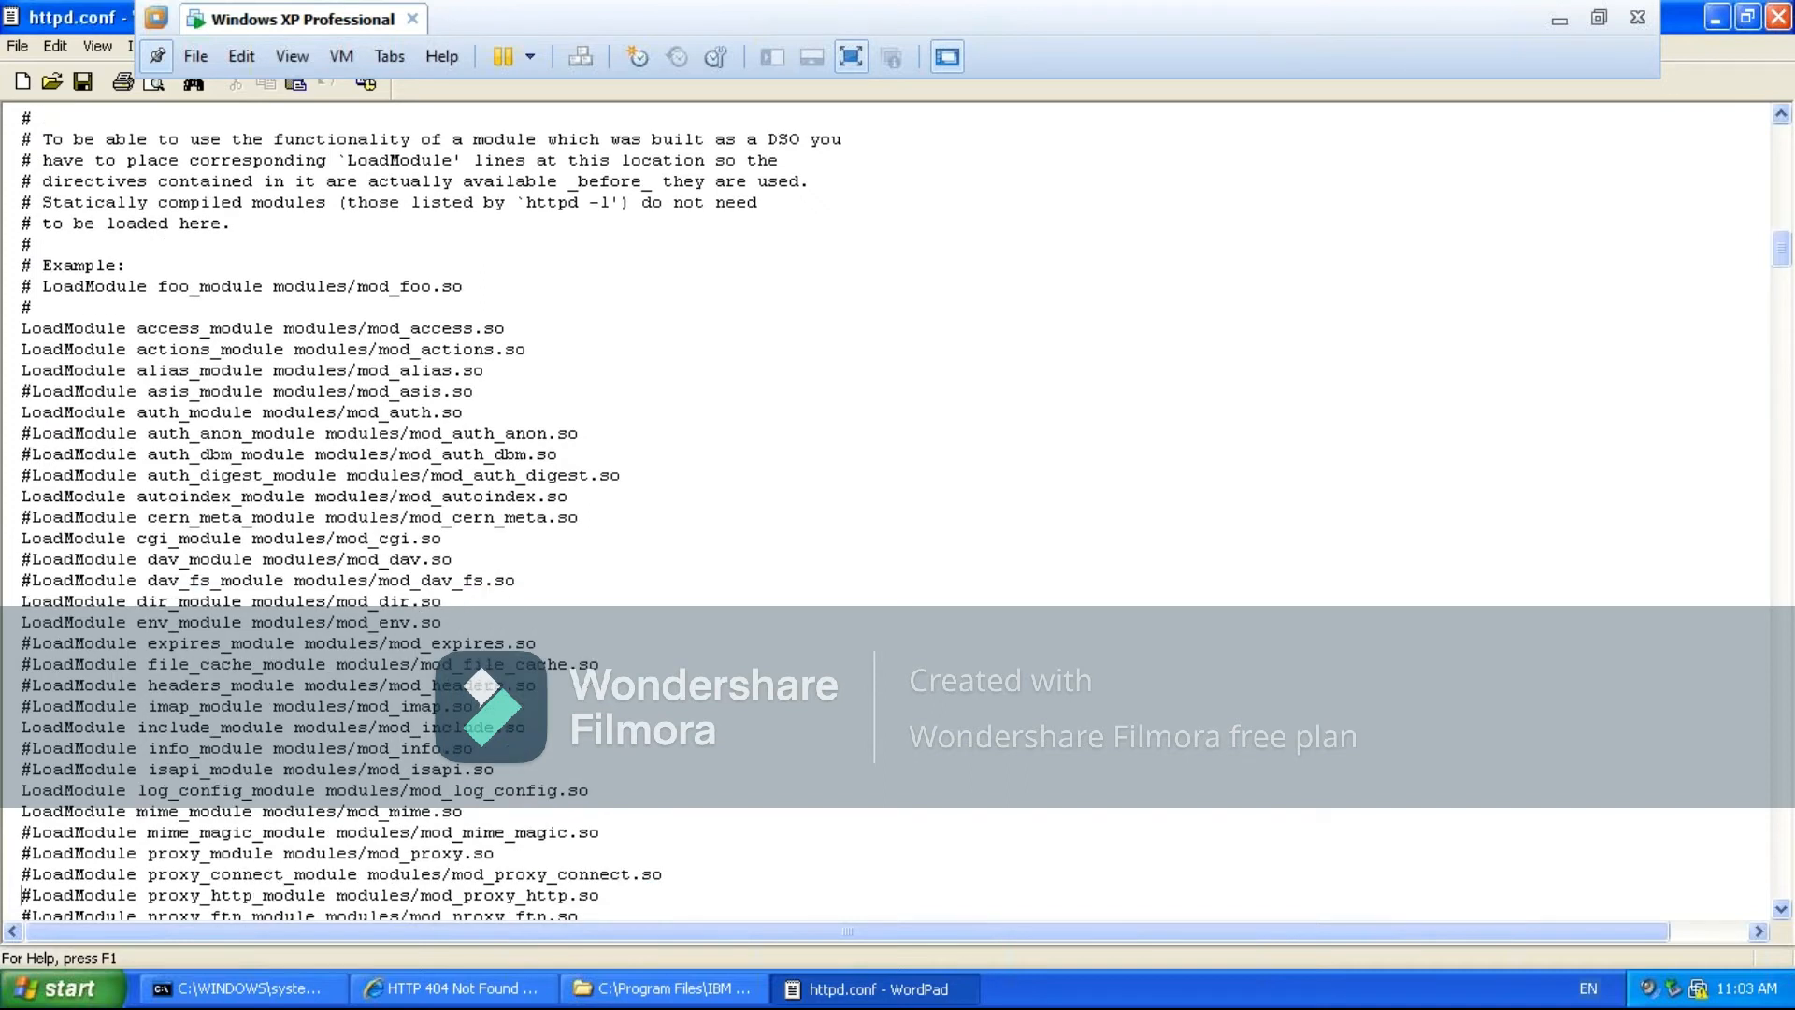
pyautogui.press('Down')
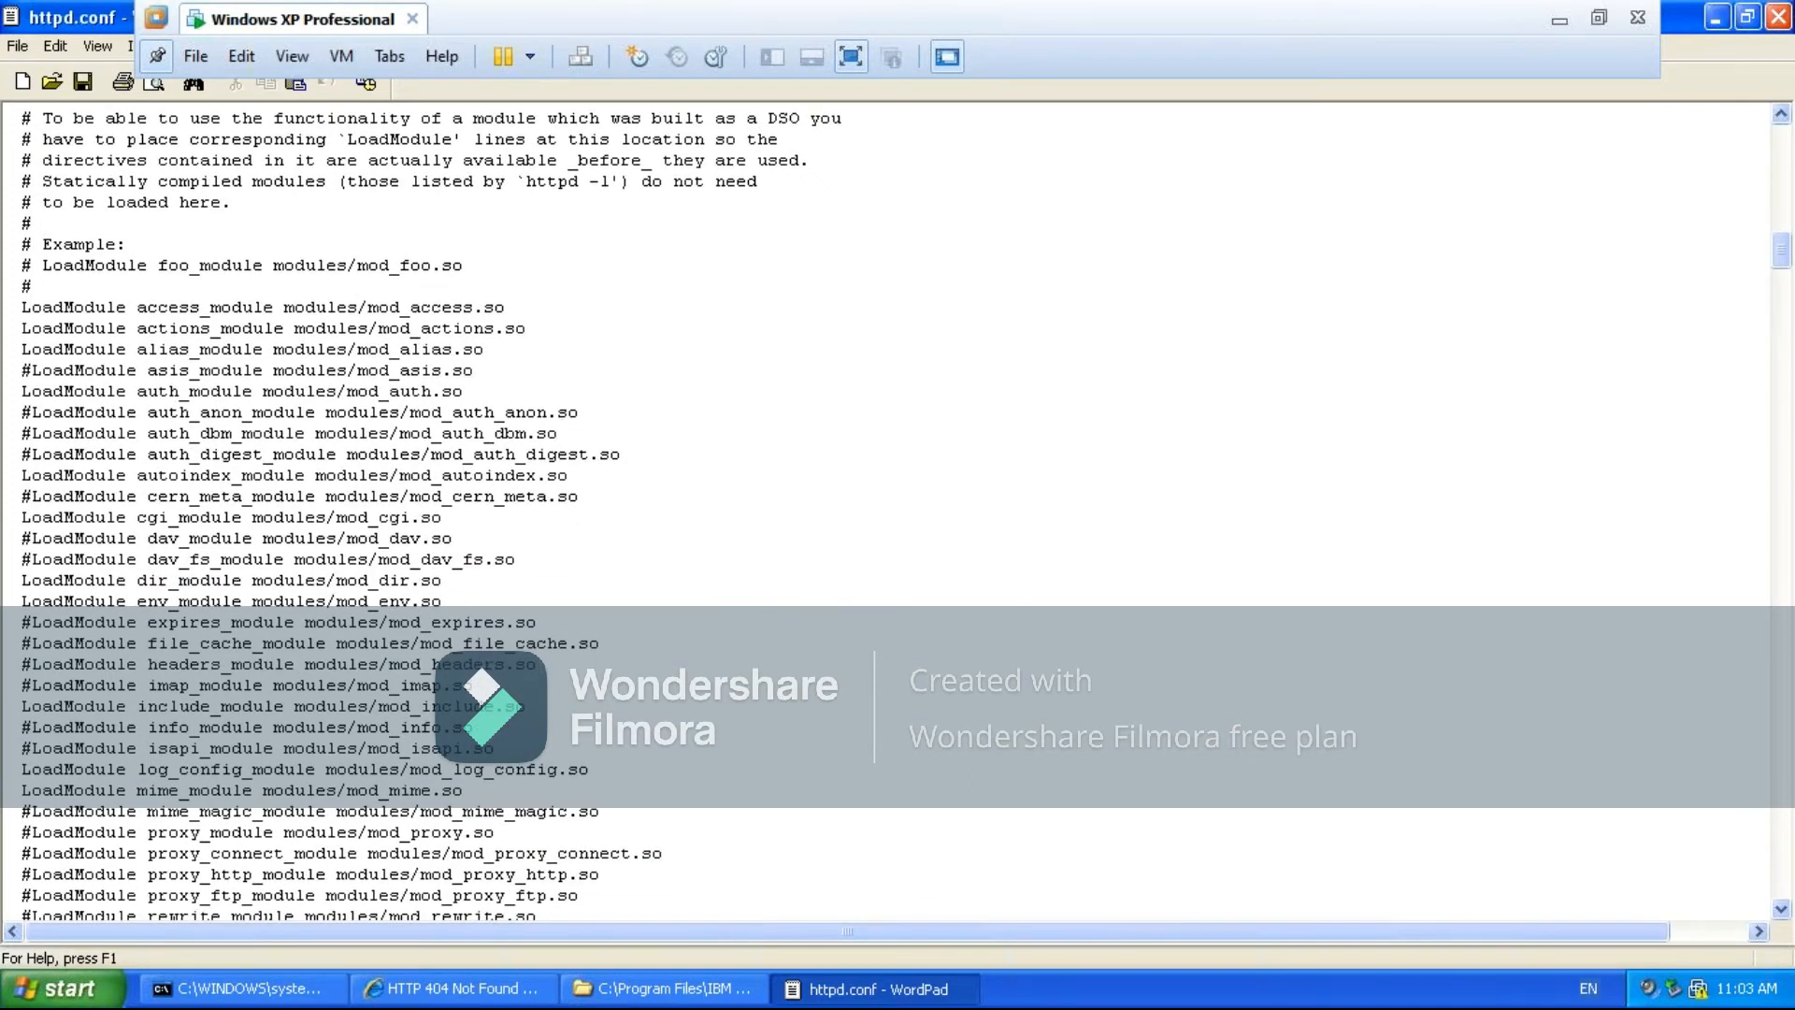
pyautogui.press('Down')
pyautogui.press('Down')
pyautogui.press('Down')
pyautogui.press('Down')
pyautogui.press('Down')
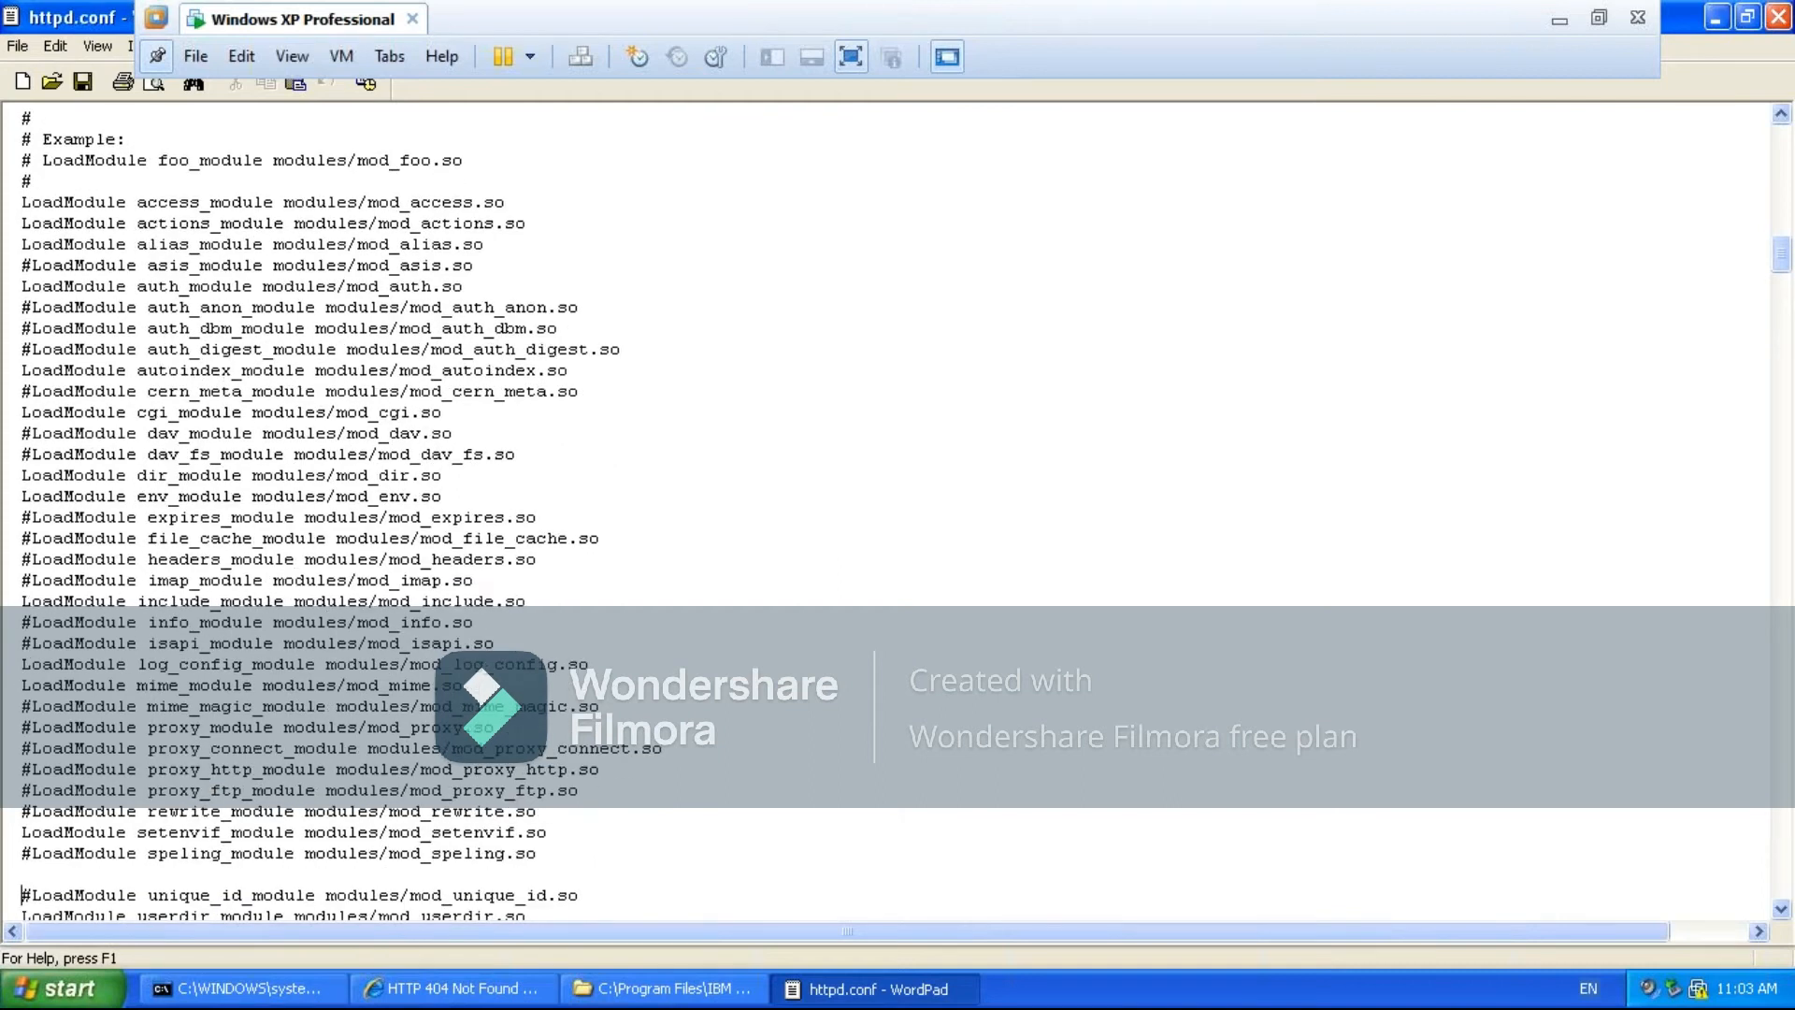
pyautogui.press('Down')
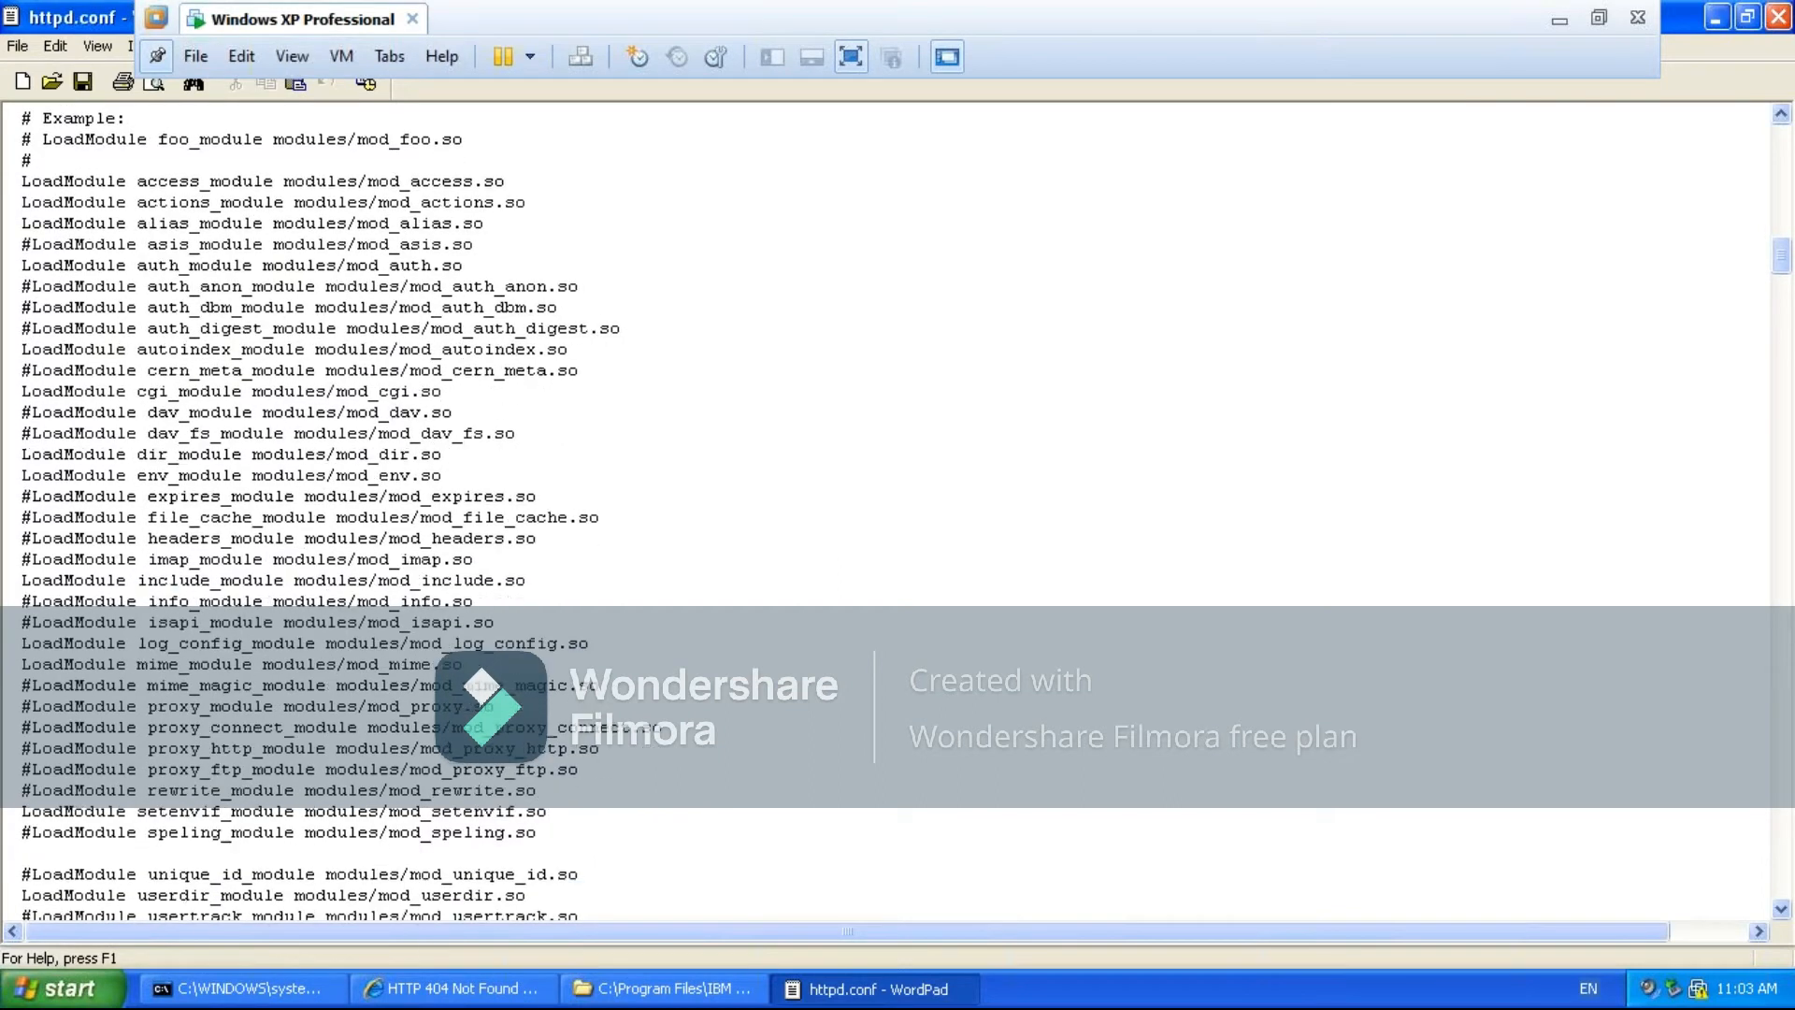
pyautogui.press('Down')
pyautogui.press('Down')
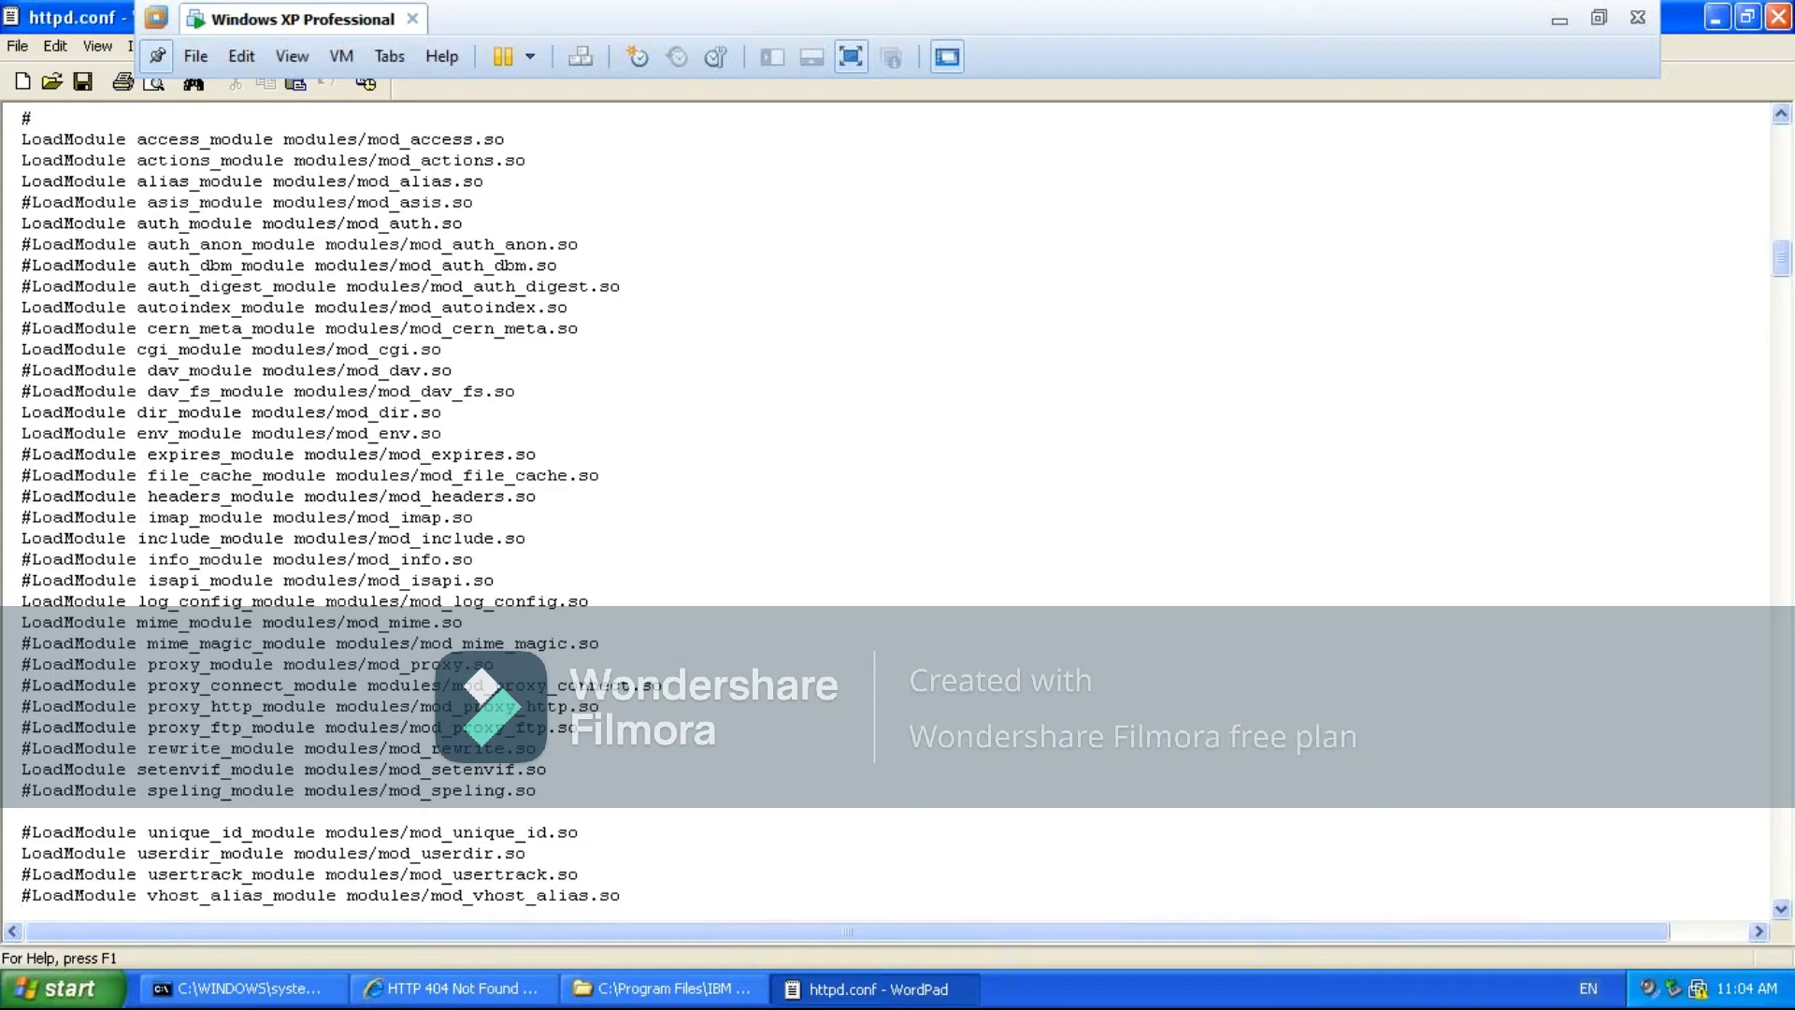
# - Read the Listen directive notes and the AFPA enabled and disabled configuration blocks in httpd.conf
pyautogui.press('Down')
pyautogui.press('Down')
pyautogui.press('Down')
pyautogui.press('Down')
pyautogui.press('Down')
pyautogui.press('Down')
pyautogui.press('Down')
pyautogui.press('Down')
pyautogui.press('Down')
pyautogui.press('Down')
pyautogui.press('Down')
pyautogui.press('Down')
pyautogui.press('Down')
pyautogui.press('Down')
pyautogui.press('Down')
pyautogui.press('Down')
pyautogui.press('Down')
pyautogui.press('Down')
pyautogui.press('Down')
pyautogui.press('Down')
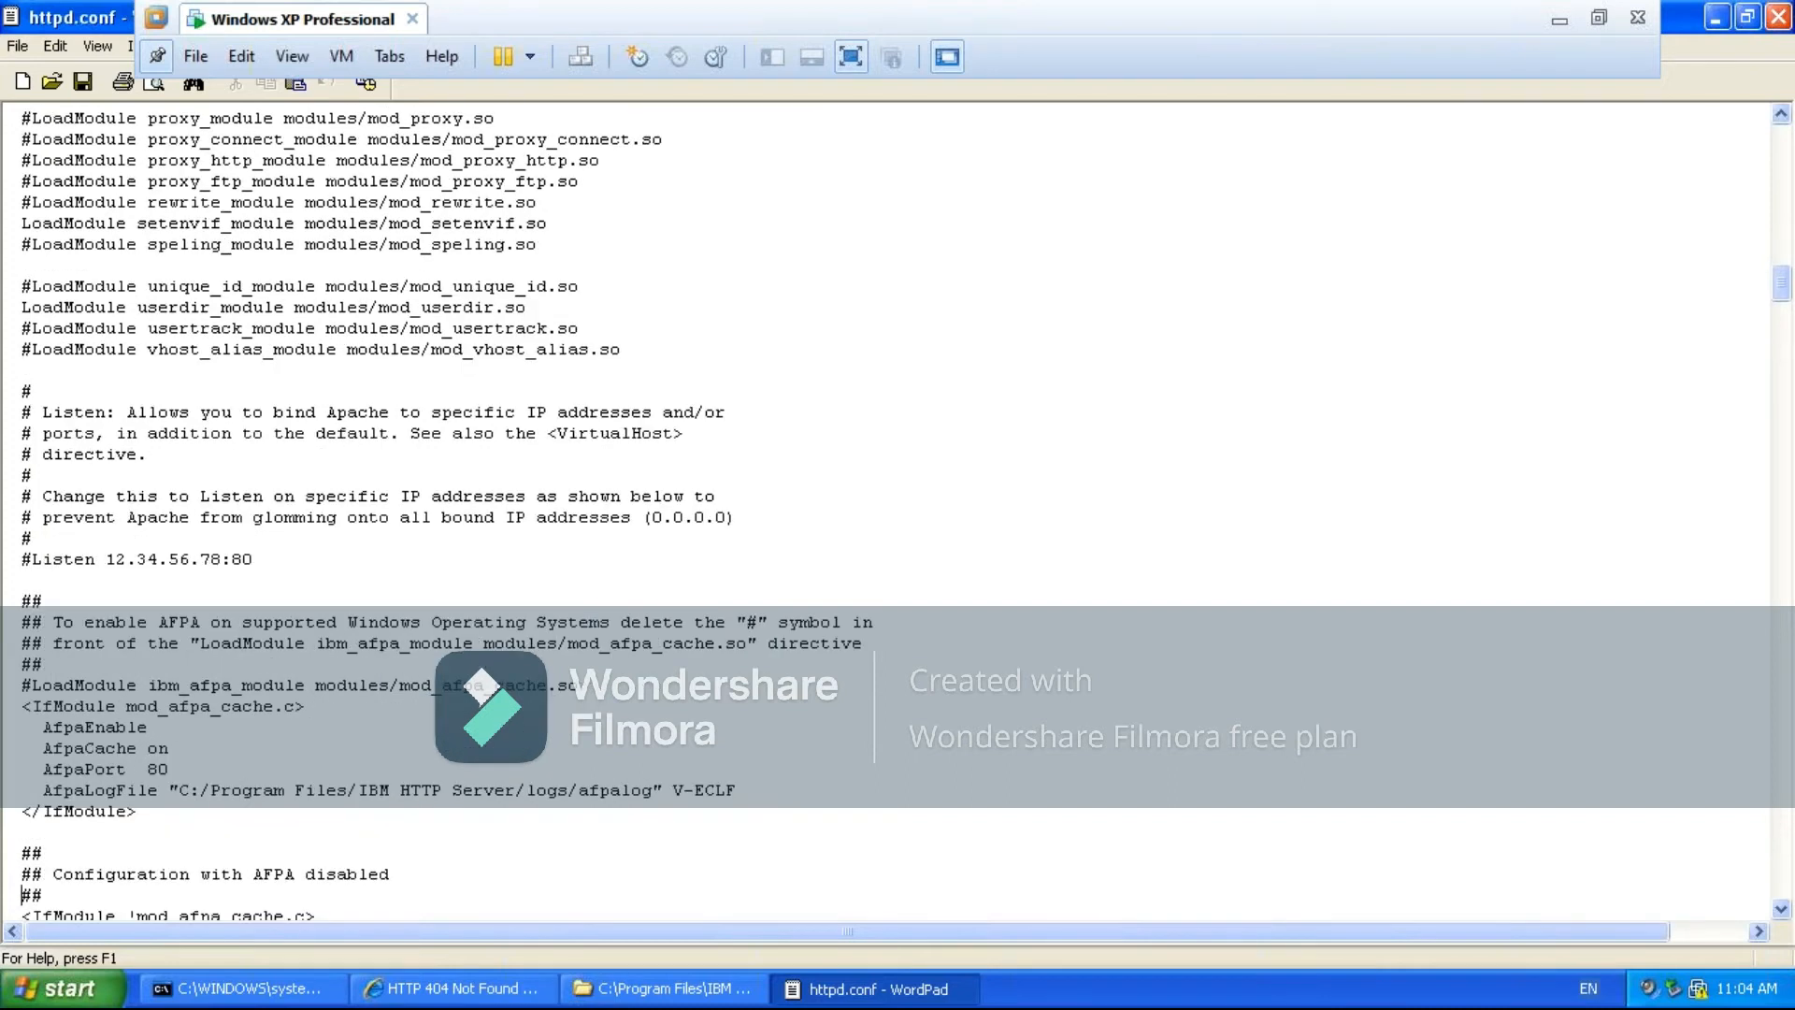
pyautogui.press('Down')
pyautogui.press('Down')
pyautogui.press('Down')
pyautogui.press('Down')
pyautogui.press('Down')
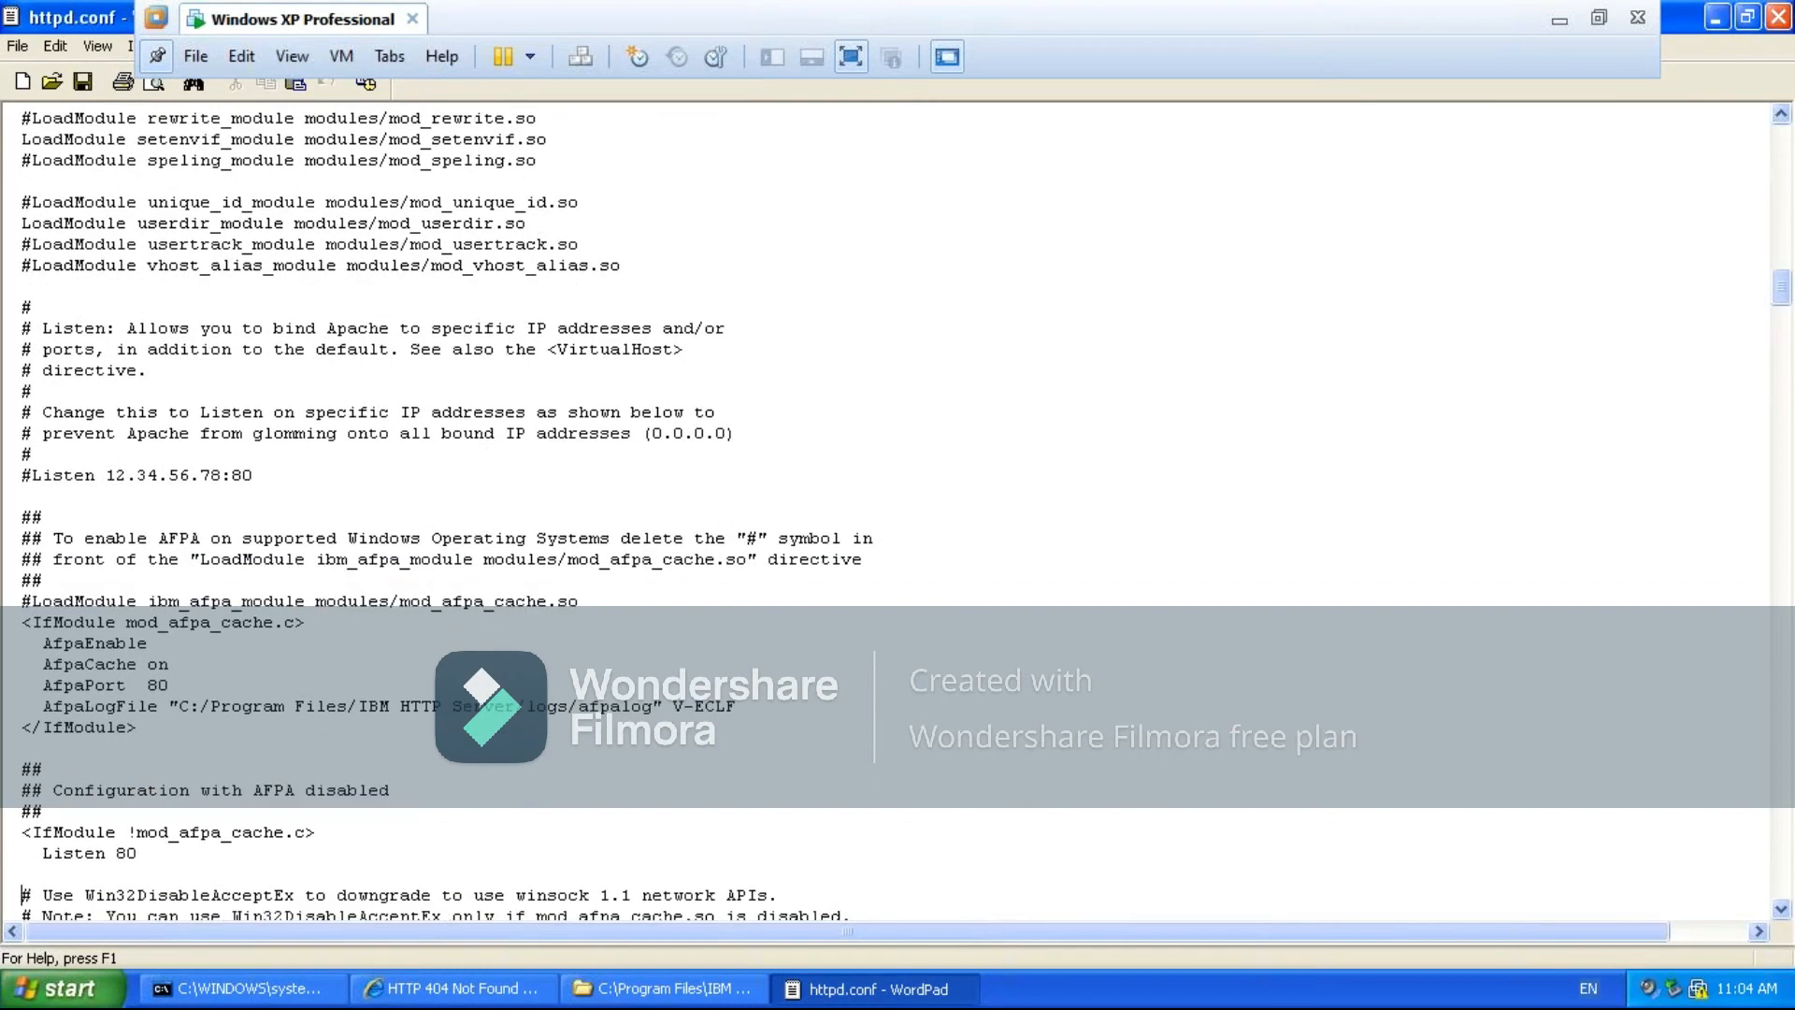
pyautogui.press('Down')
pyautogui.press('Down')
pyautogui.press('Down')
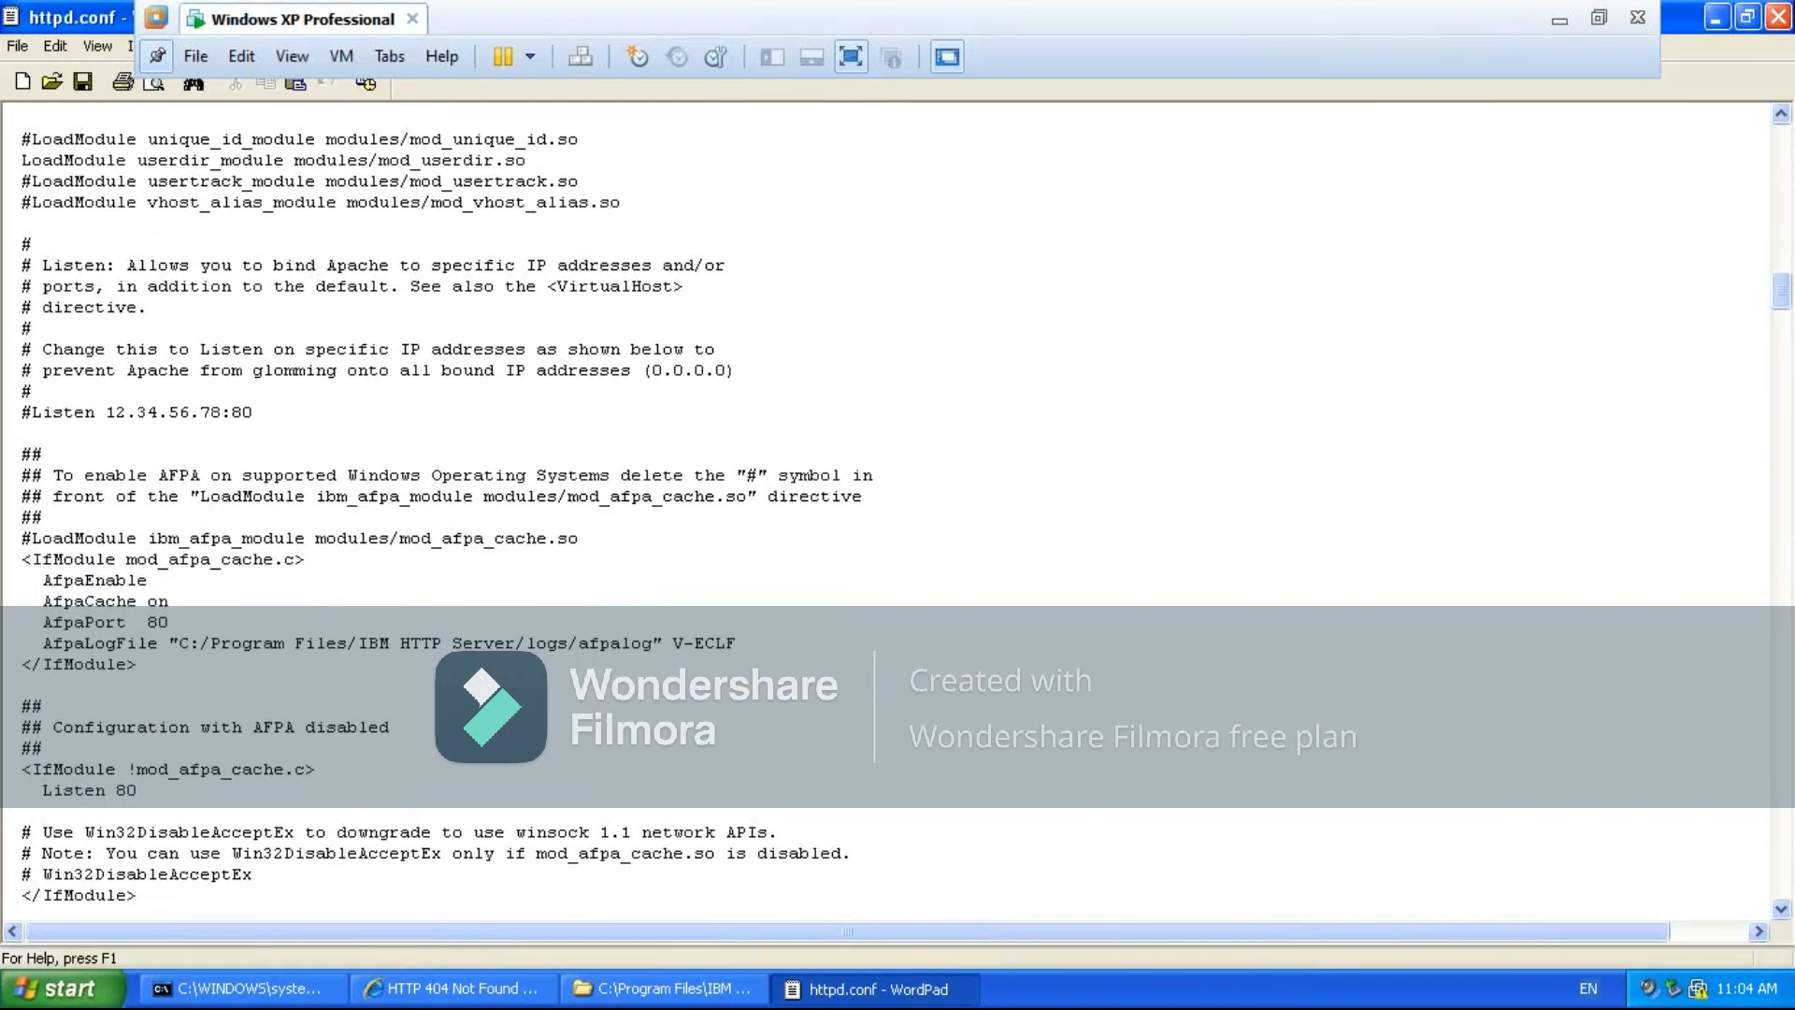
pyautogui.press('Down')
pyautogui.press('Down')
pyautogui.press('Down')
pyautogui.press('Down')
pyautogui.press('Down')
pyautogui.press('Down')
pyautogui.press('Down')
pyautogui.press('Down')
pyautogui.press('Down')
pyautogui.press('Down')
pyautogui.press('Down')
pyautogui.press('Down')
pyautogui.press('Down')
pyautogui.press('Down')
pyautogui.press('Down')
pyautogui.press('Down')
pyautogui.press('Down')
pyautogui.press('Down')
pyautogui.press('Down')
pyautogui.press('Down')
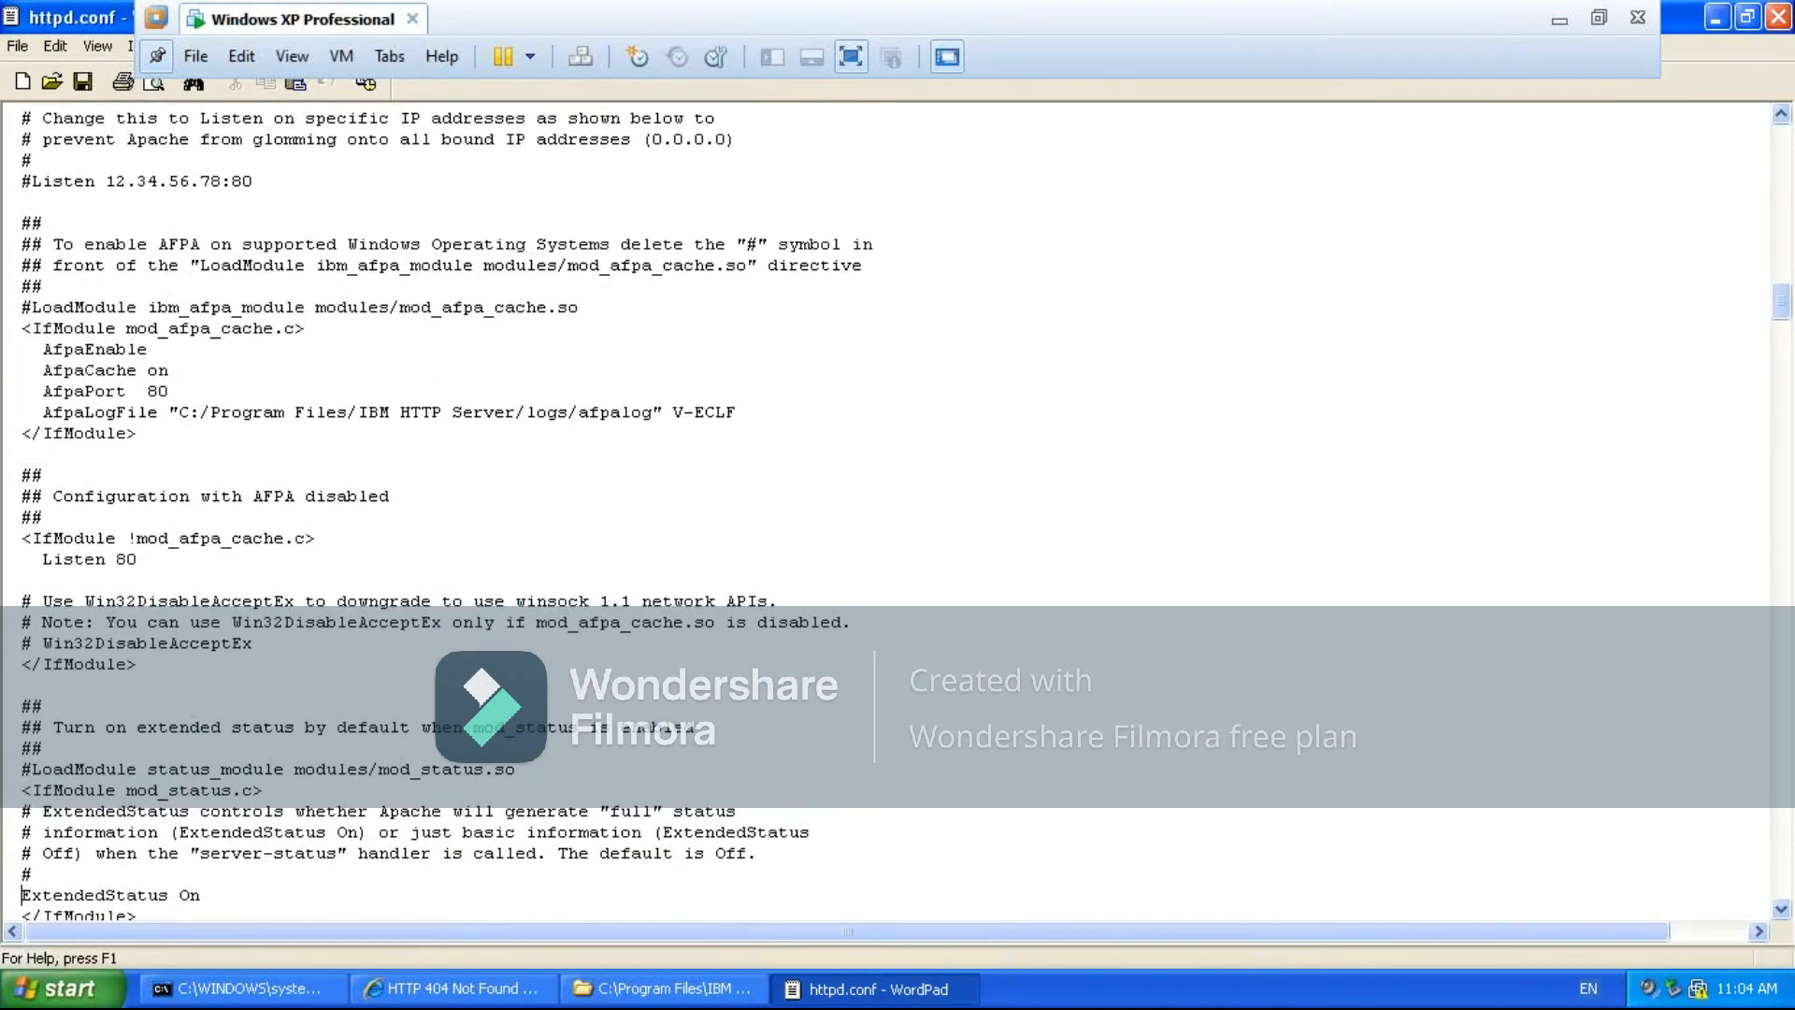
# - Examine the mod_status block and the start of Section 2, 'Main' server configuration, through the ServerAdmin and ServerName directives
pyautogui.press('Down')
pyautogui.press('Down')
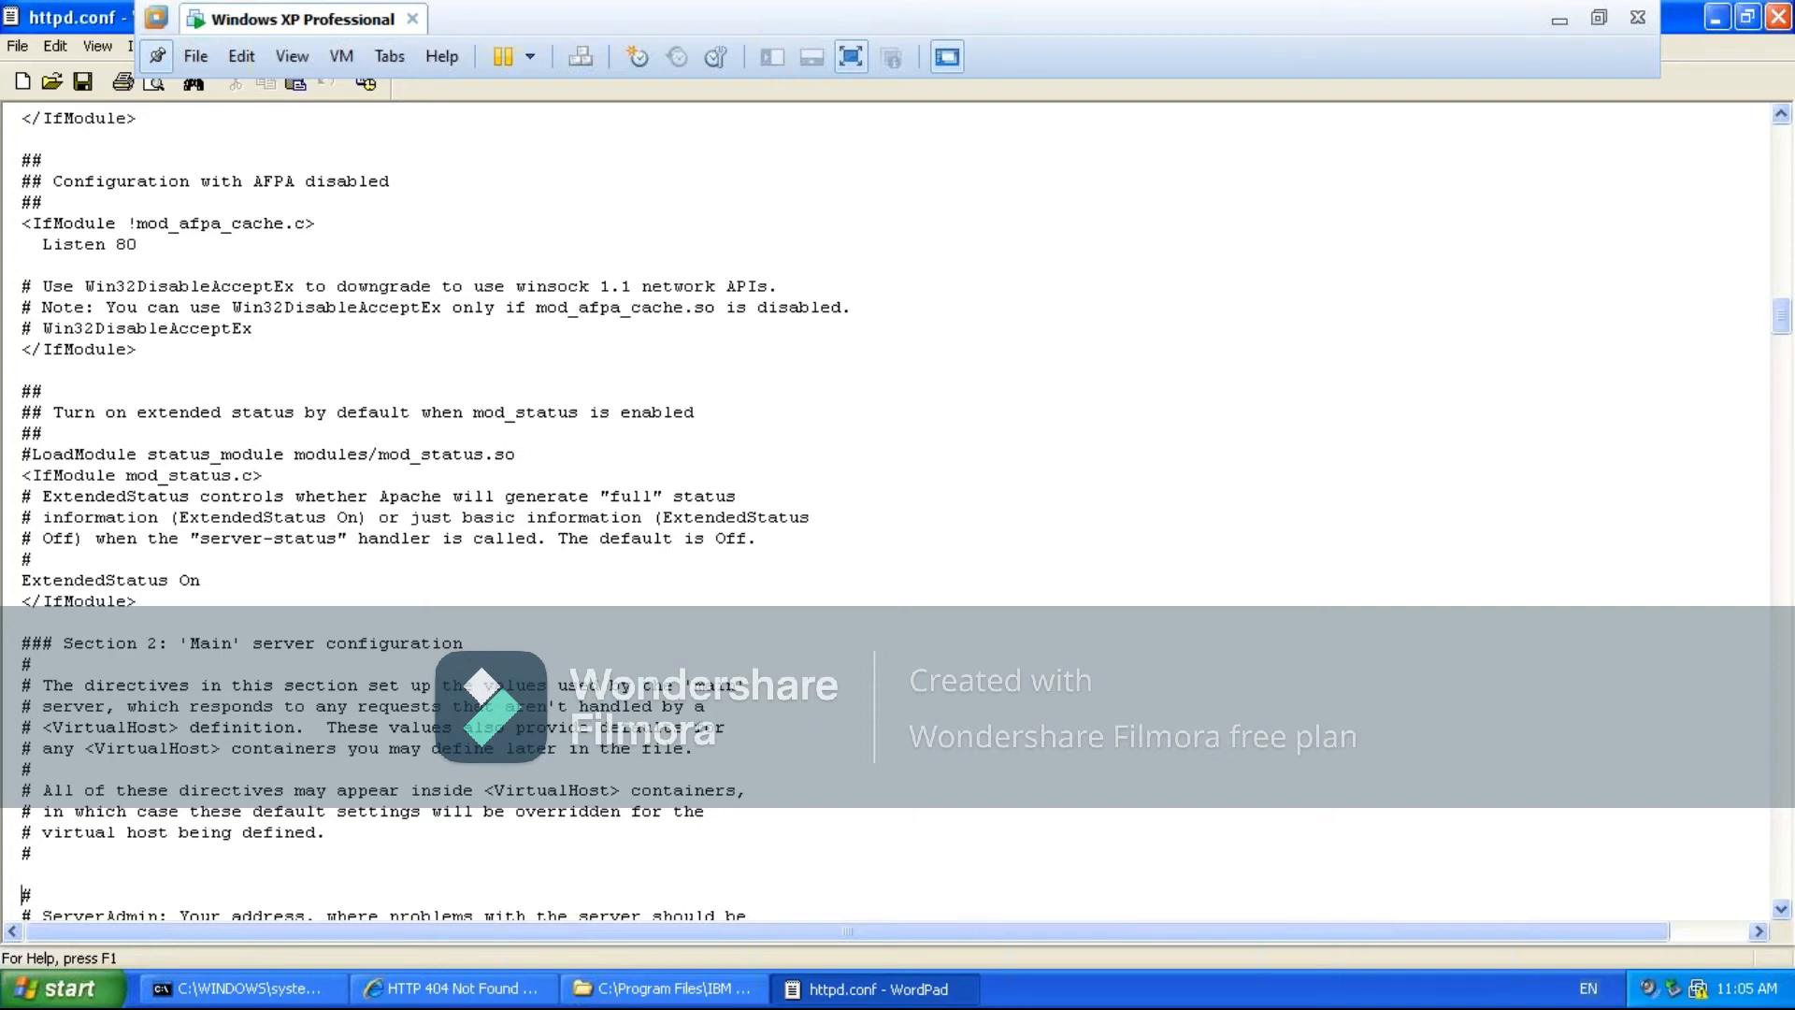
pyautogui.scroll(-2, 430, 514)
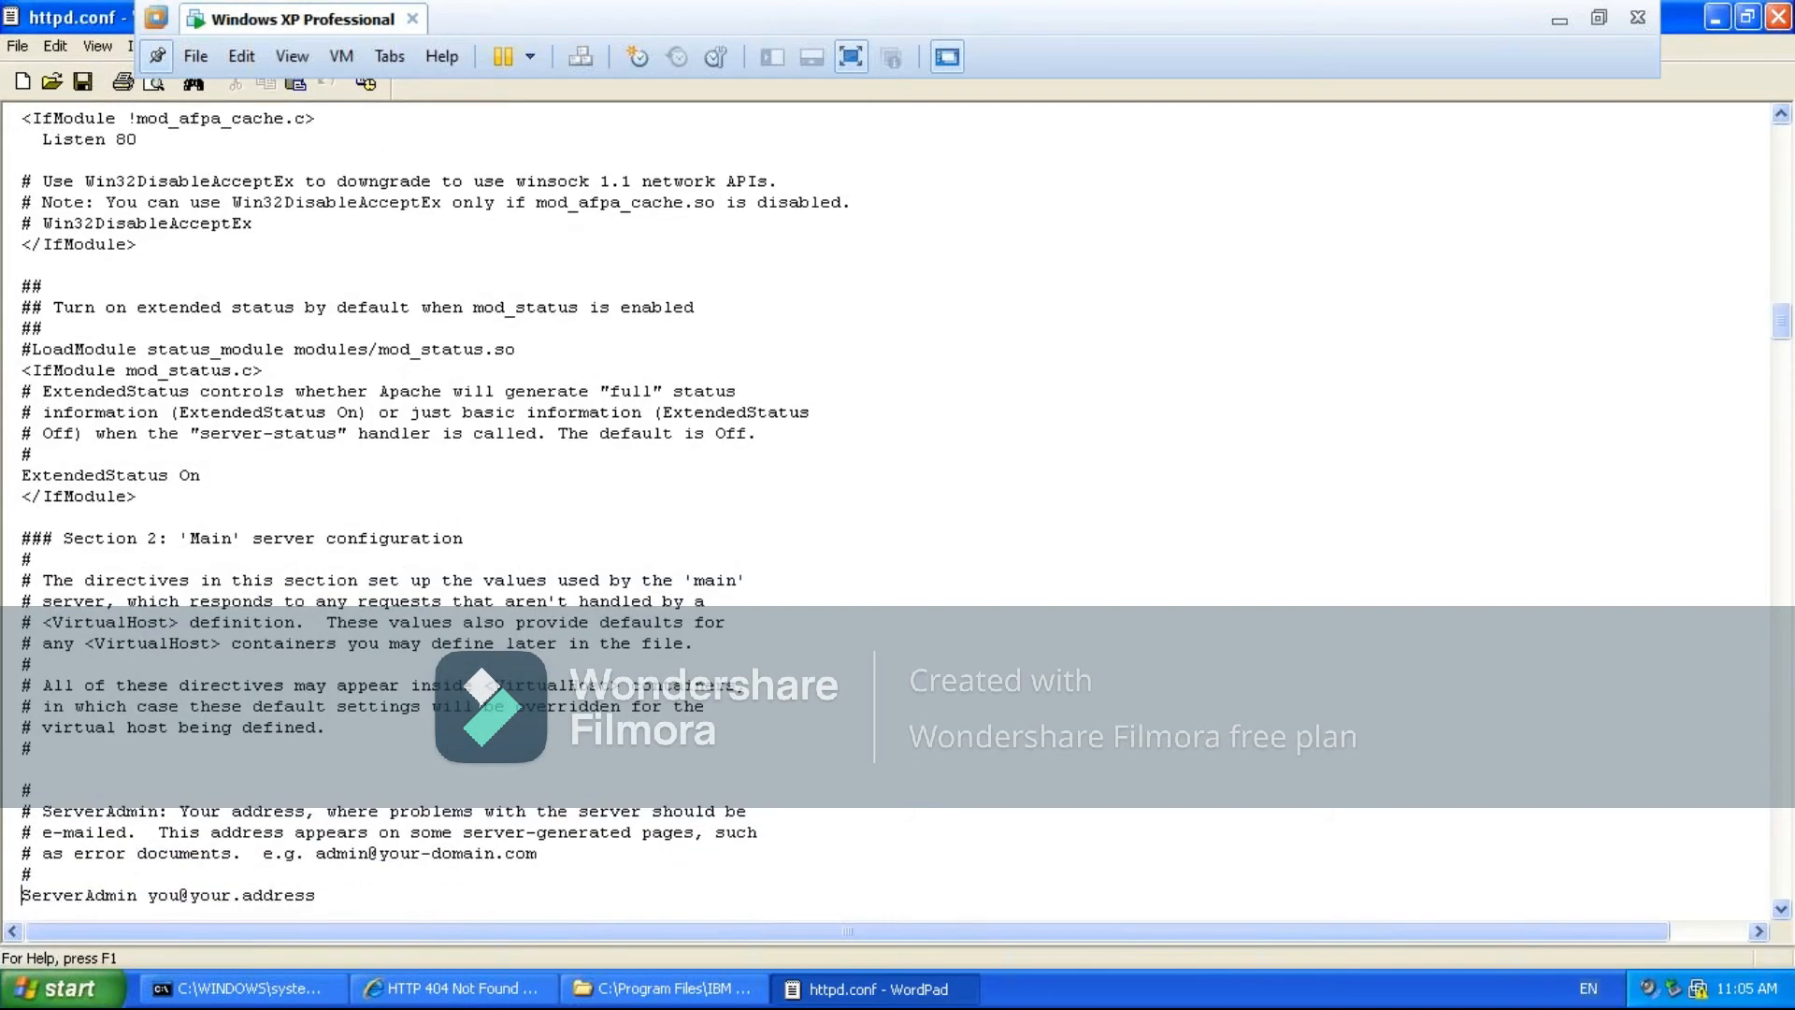
pyautogui.press('Down')
pyautogui.press('Down')
pyautogui.press('Down')
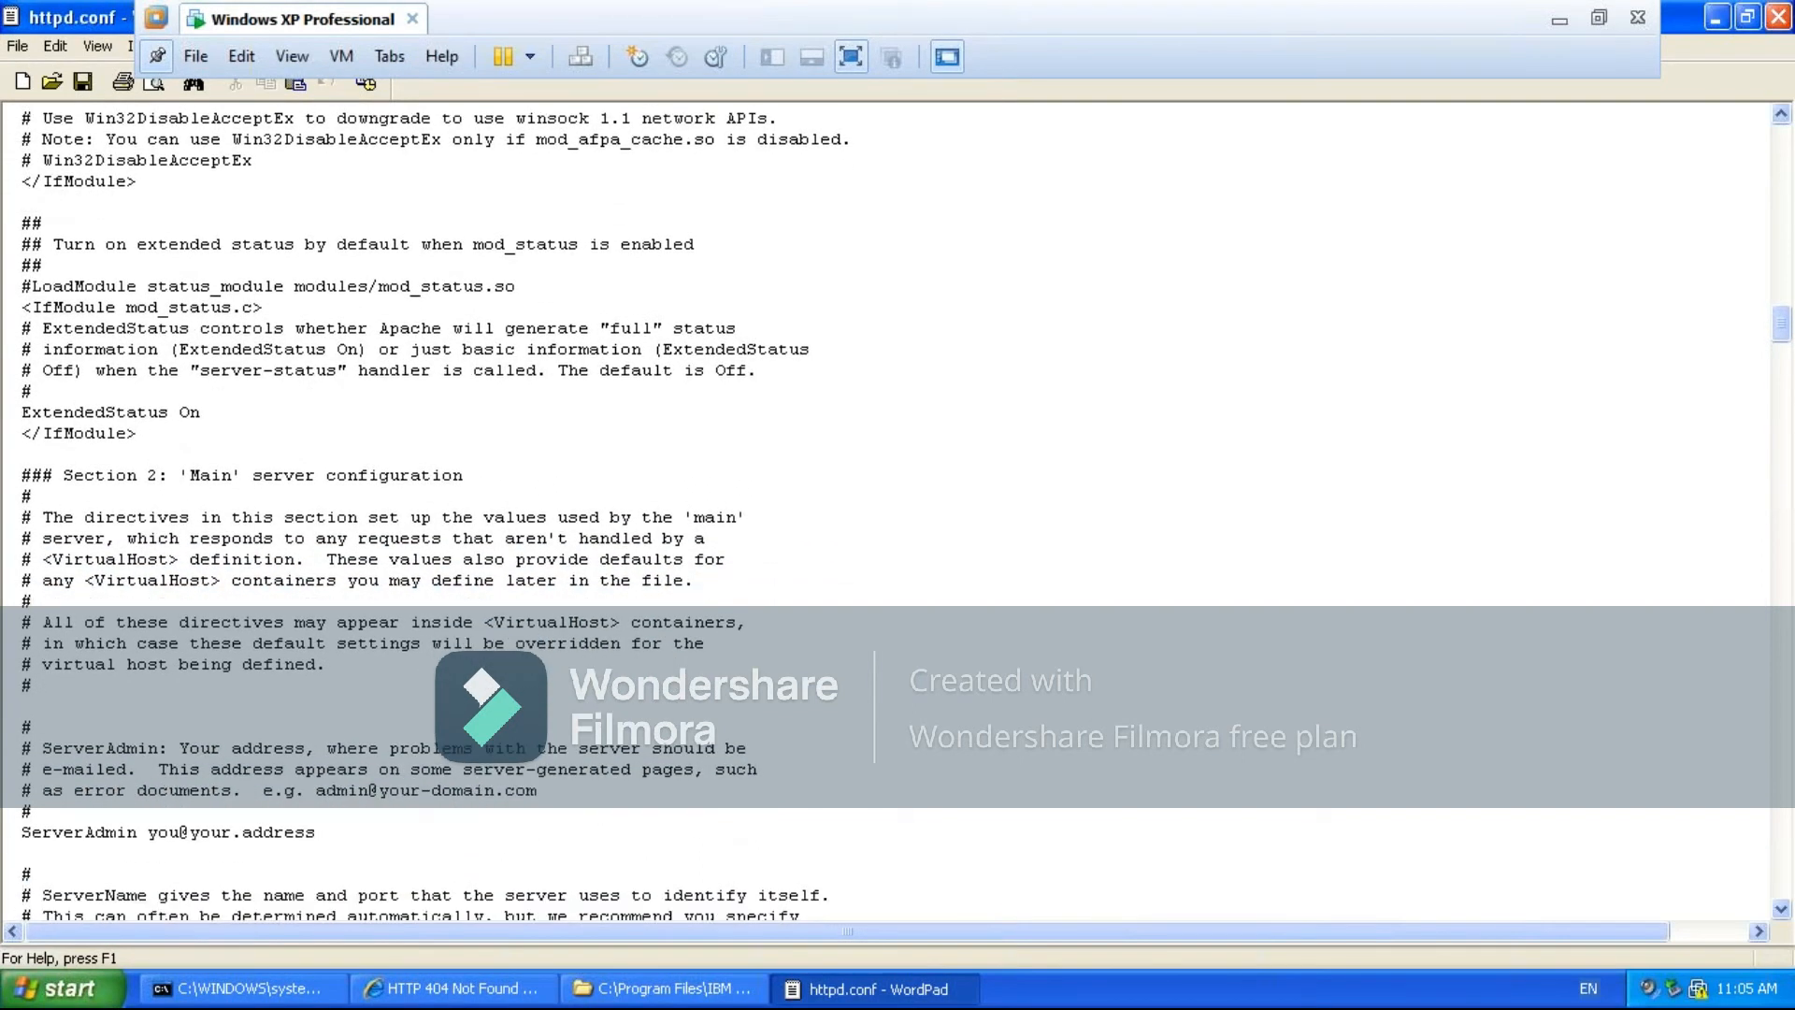
pyautogui.press('Down')
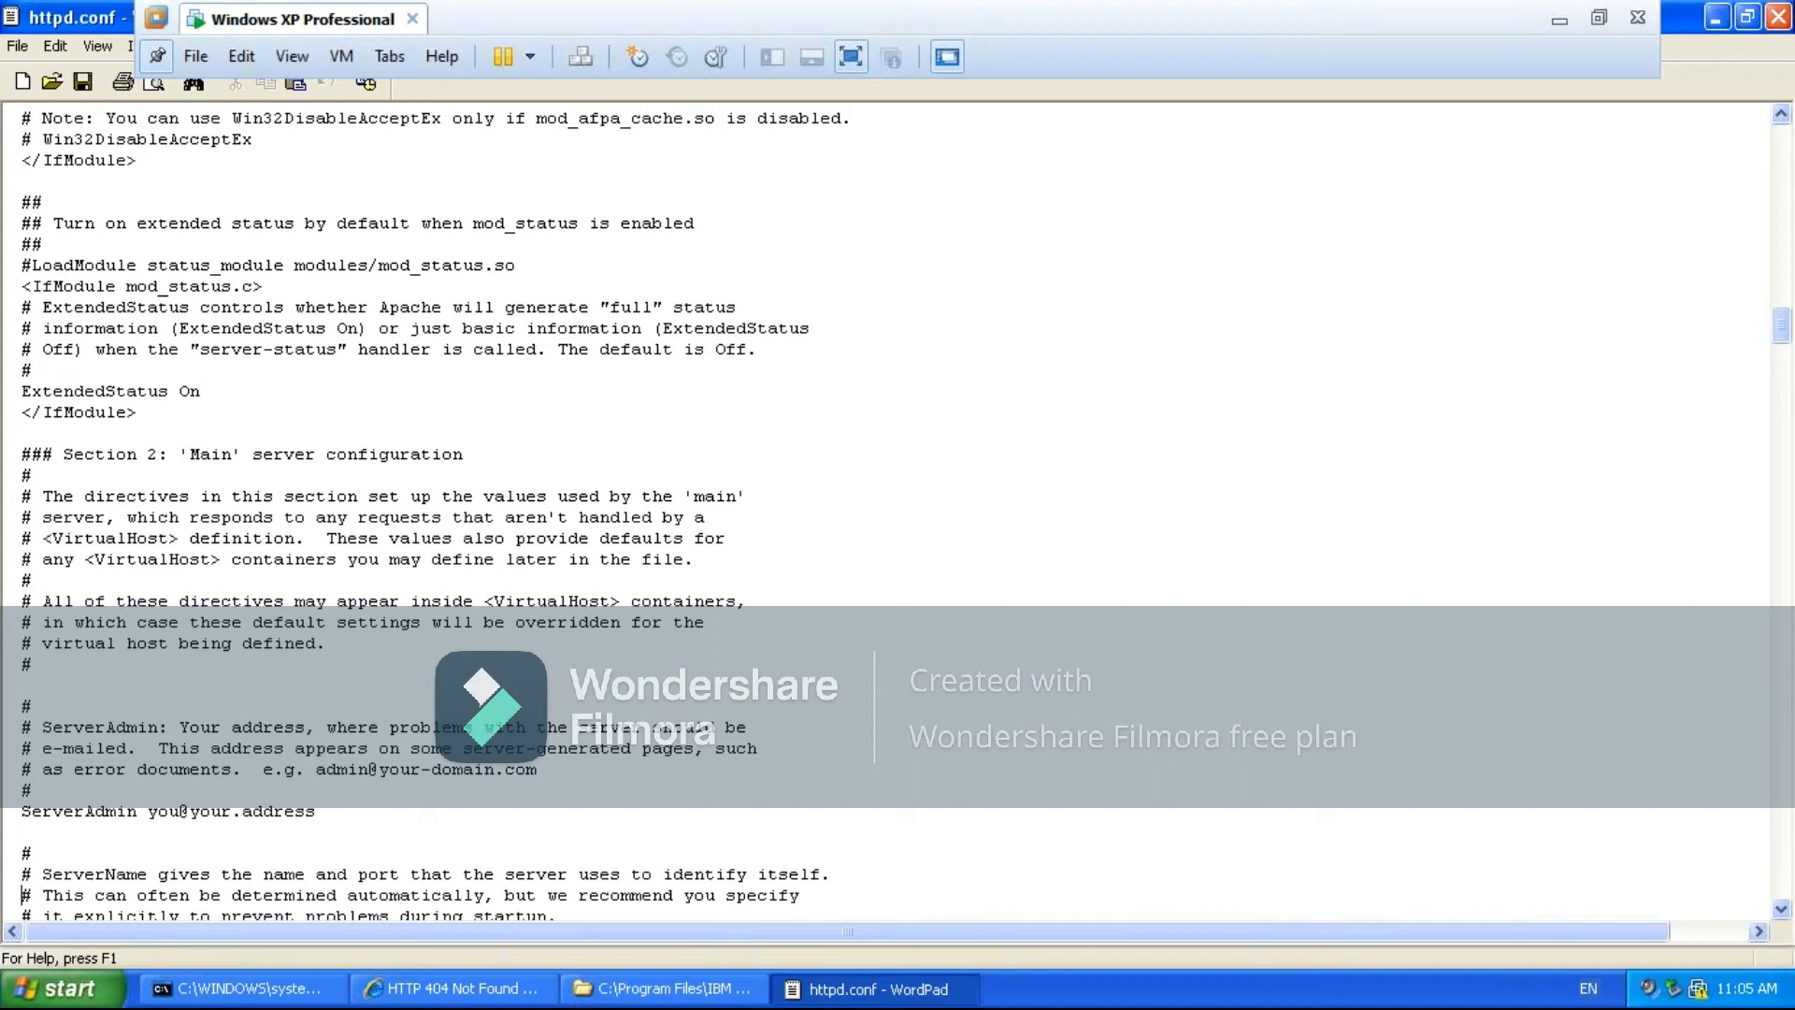
pyautogui.press('Down')
pyautogui.press('Down')
pyautogui.press('Down')
pyautogui.press('Down')
pyautogui.press('Down')
pyautogui.press('Down')
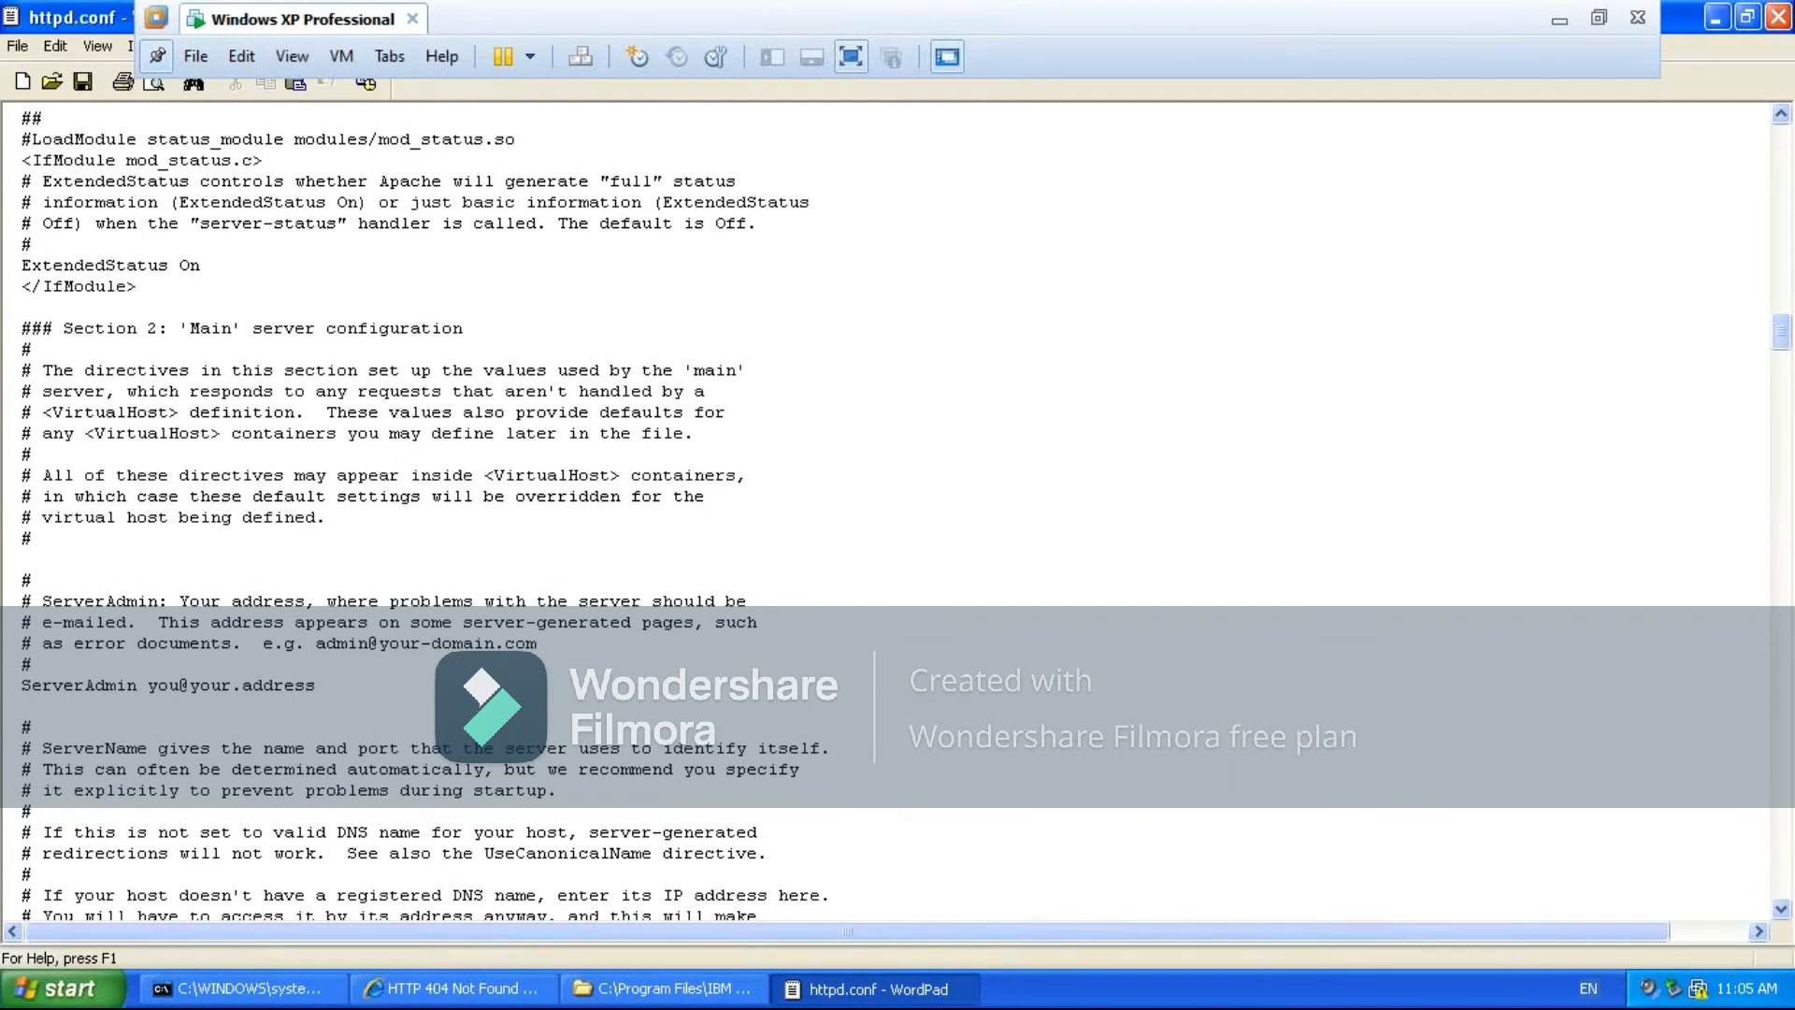
pyautogui.press('Down')
pyautogui.press('Down')
pyautogui.press('Down')
pyautogui.press('Down')
pyautogui.press('Down')
pyautogui.press('Down')
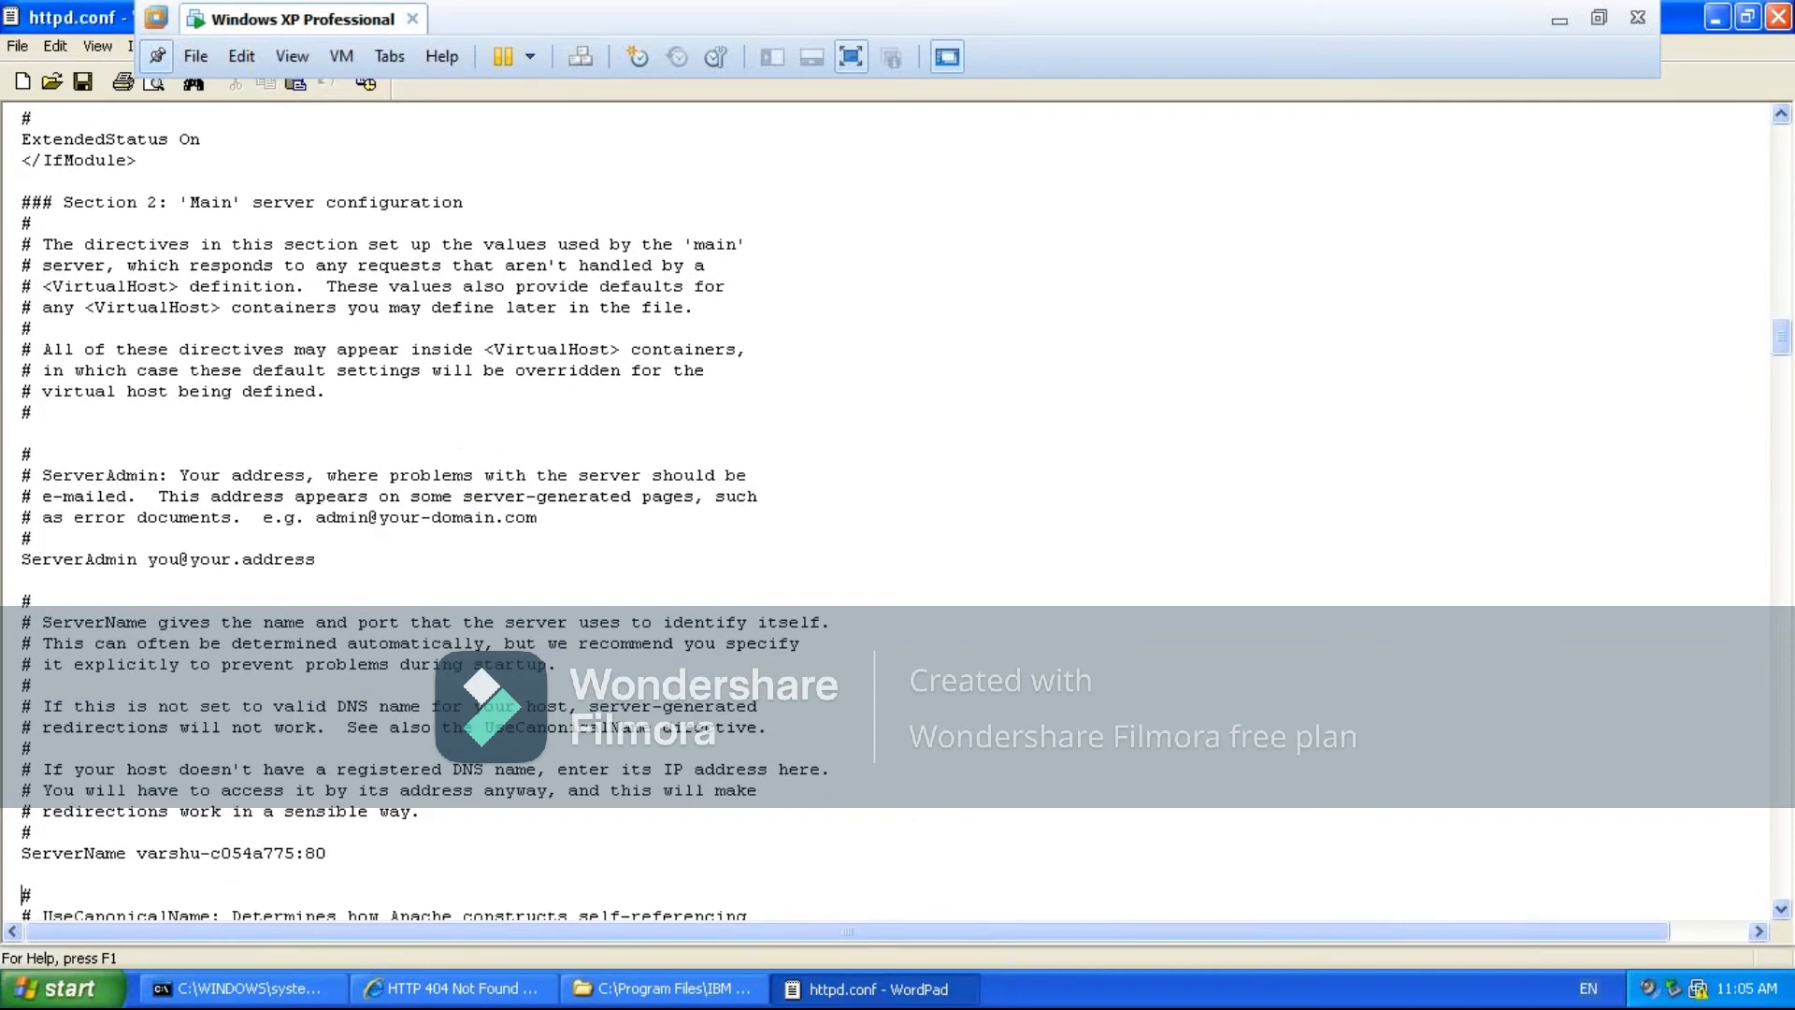
# - Read the UseCanonicalName, DocumentRoot and Directory settings, and highlight htdocs in the Directory path ending in en_US
pyautogui.press('Down')
pyautogui.press('Down')
pyautogui.press('Down')
pyautogui.press('Down')
pyautogui.press('Down')
pyautogui.press('Down')
pyautogui.press('Down')
pyautogui.press('Down')
pyautogui.press('Down')
pyautogui.press('Down')
pyautogui.press('Down')
pyautogui.press('Down')
pyautogui.press('Down')
pyautogui.press('Down')
pyautogui.press('Down')
pyautogui.press('Down')
pyautogui.press('Down')
pyautogui.press('Down')
pyautogui.press('Down')
pyautogui.press('Down')
pyautogui.press('Down')
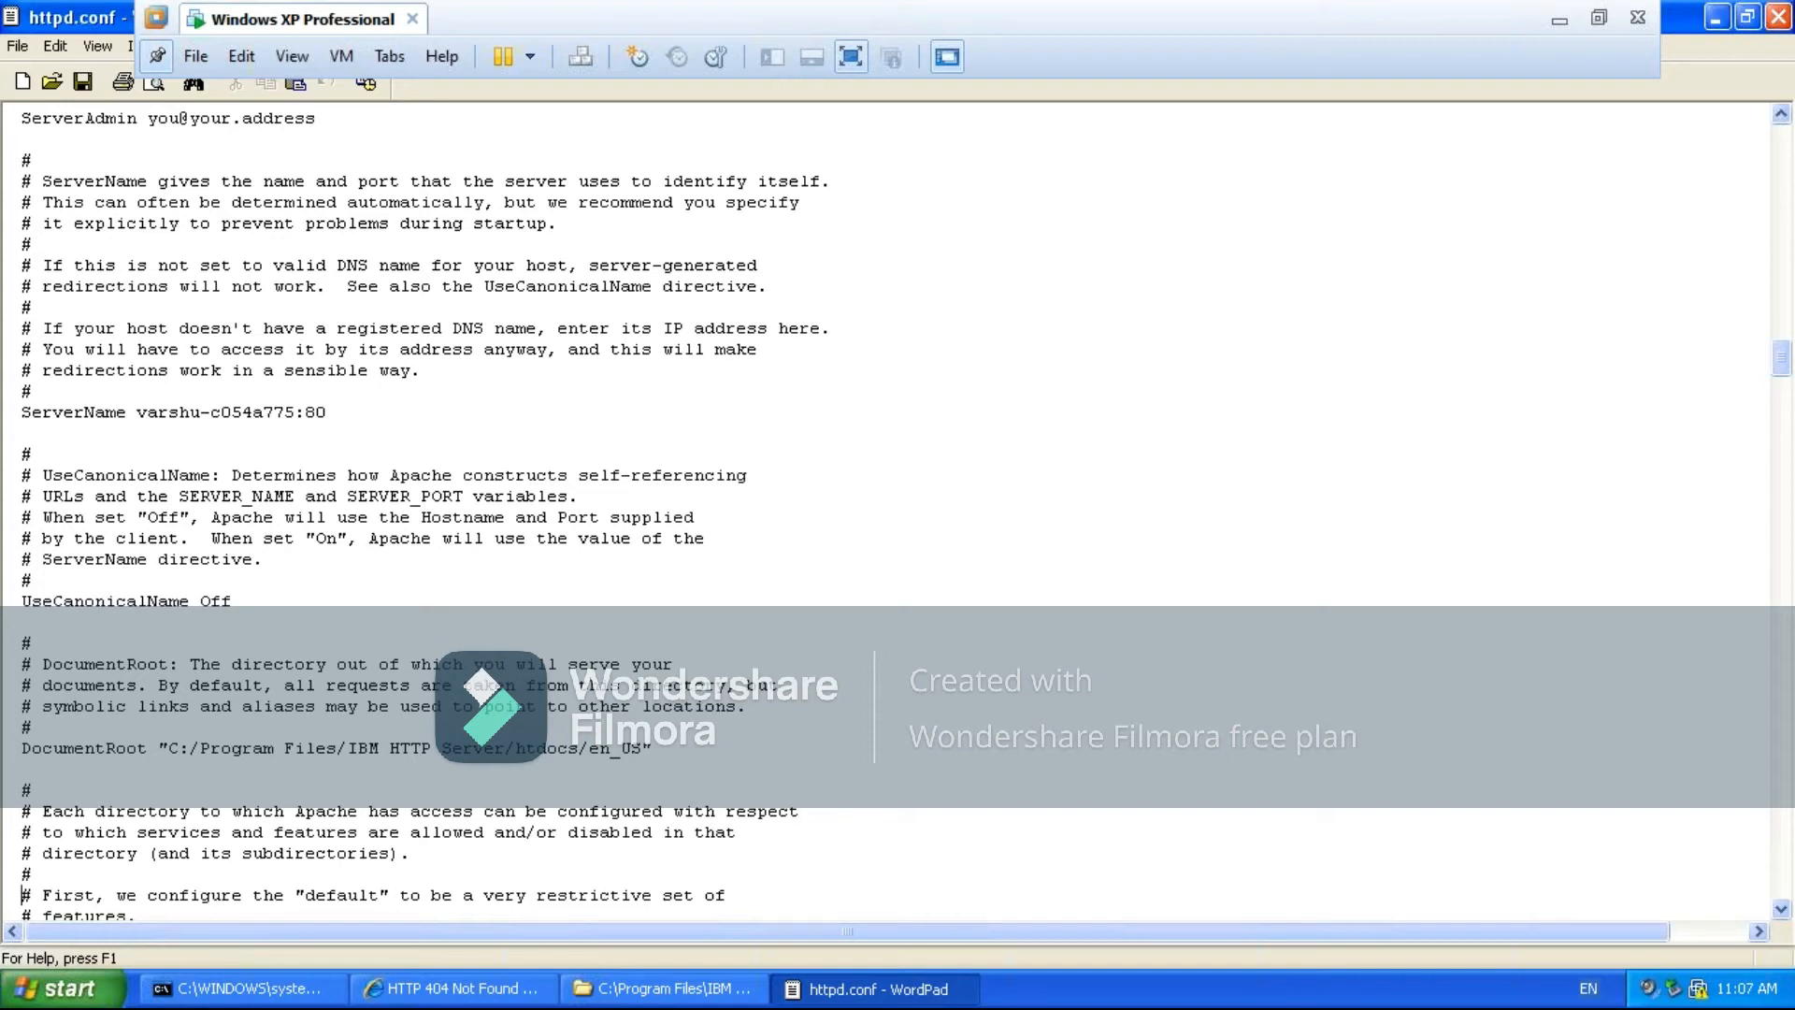
pyautogui.press('Down')
pyautogui.press('Down')
pyautogui.press('Down')
pyautogui.press('Down')
pyautogui.press('Down')
pyautogui.press('Down')
pyautogui.press('Down')
pyautogui.press('Down')
pyautogui.press('Down')
pyautogui.press('Down')
pyautogui.press('Down')
pyautogui.press('Down')
pyautogui.press('Down')
pyautogui.press('Down')
pyautogui.press('Down')
pyautogui.press('Down')
pyautogui.press('Down')
pyautogui.press('Down')
pyautogui.press('Down')
pyautogui.press('Down')
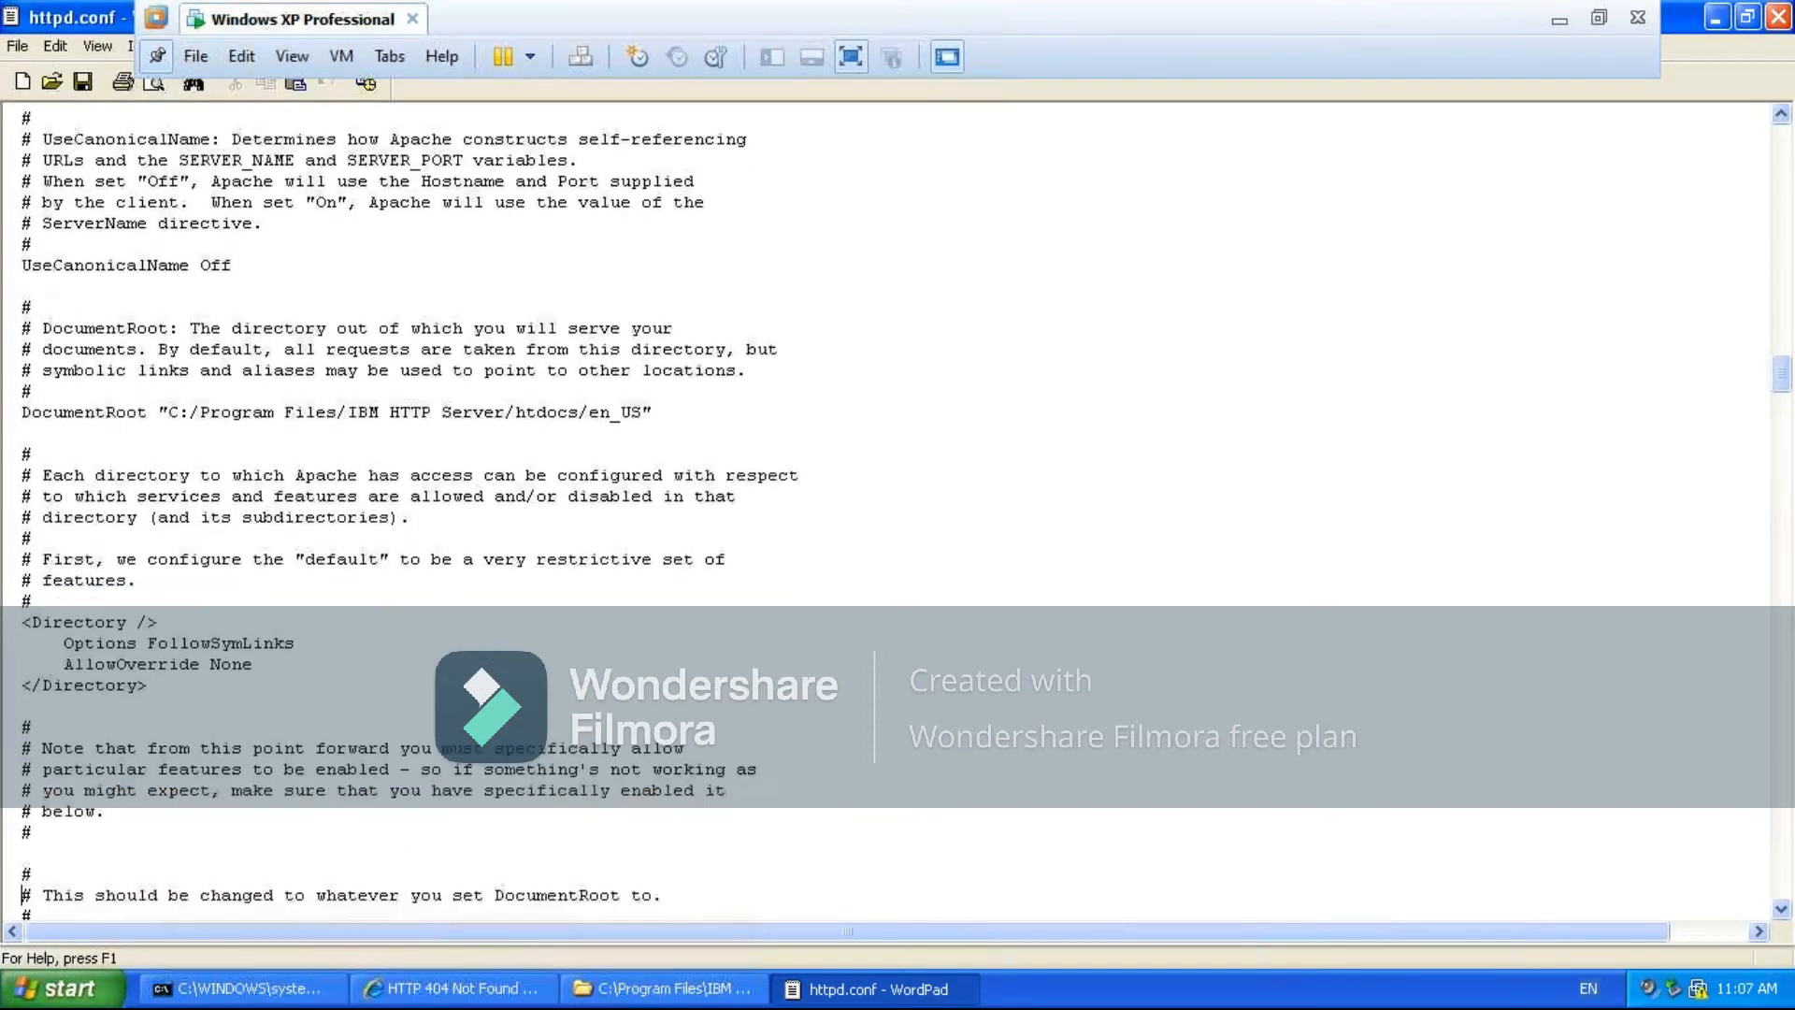
pyautogui.press('Down')
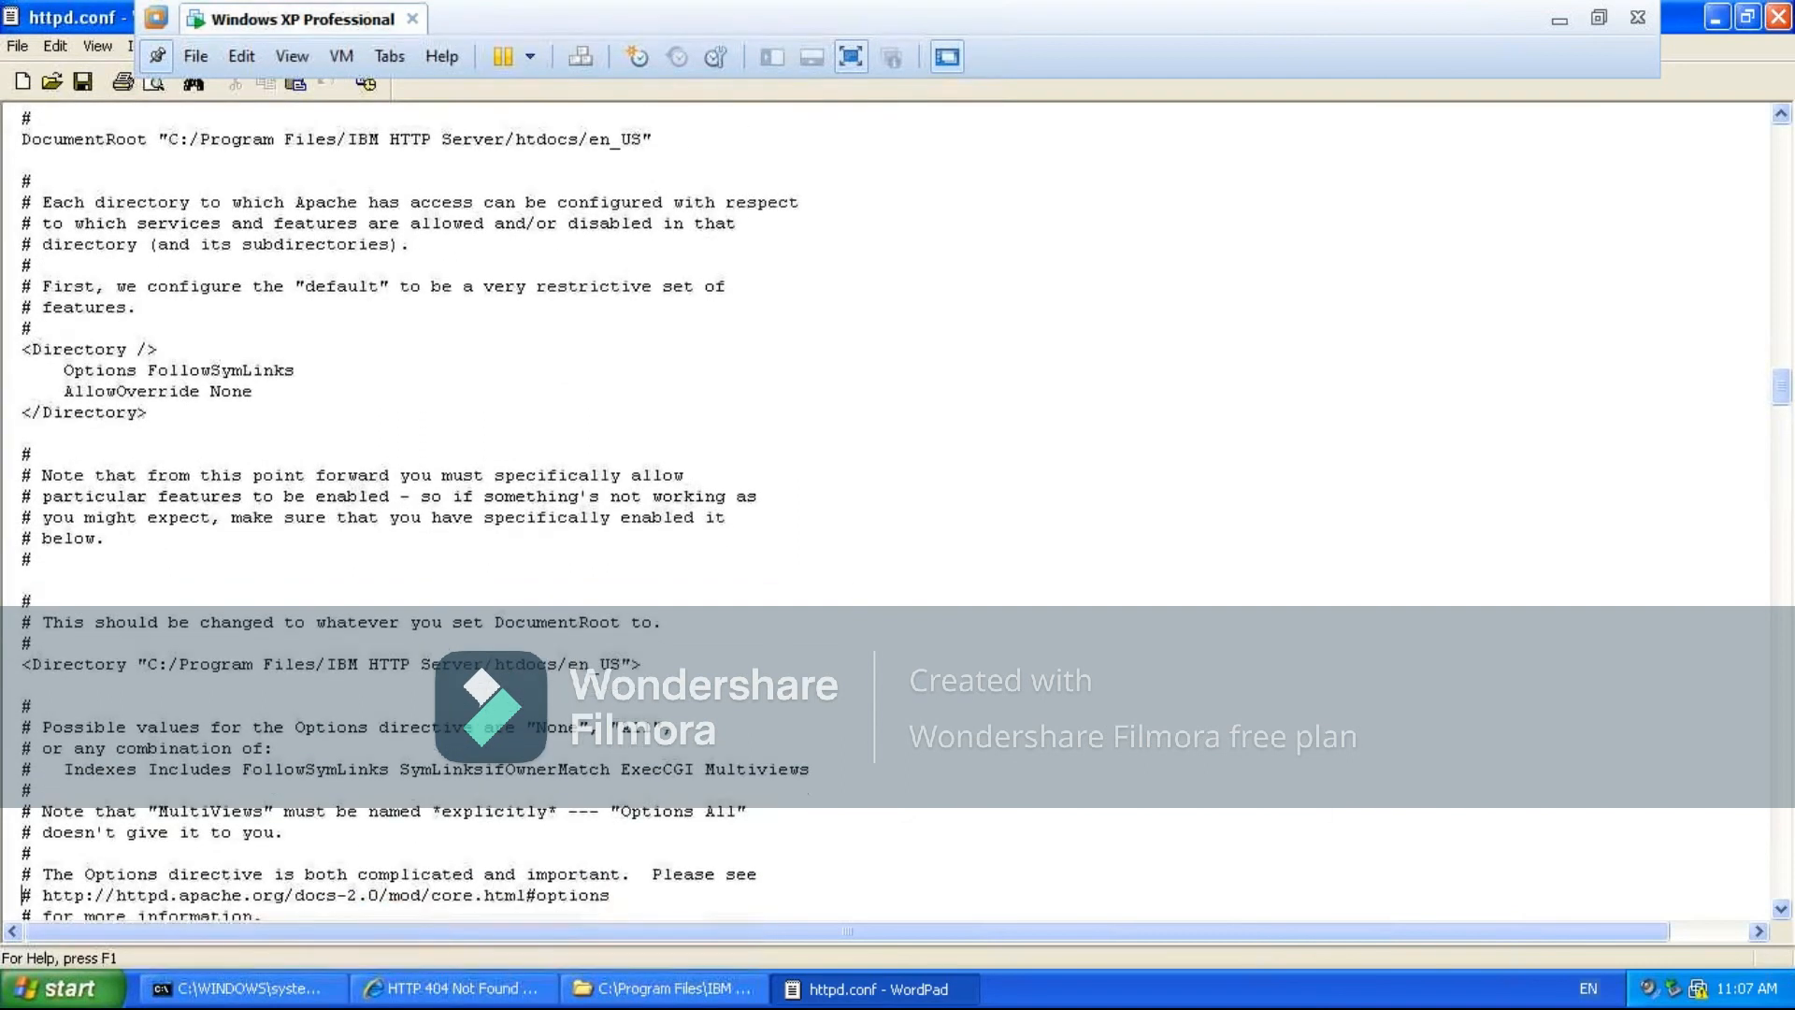
pyautogui.press('Down')
pyautogui.press('Down')
pyautogui.press('Down')
pyautogui.press('Down')
pyautogui.press('Down')
pyautogui.press('Down')
pyautogui.press('Down')
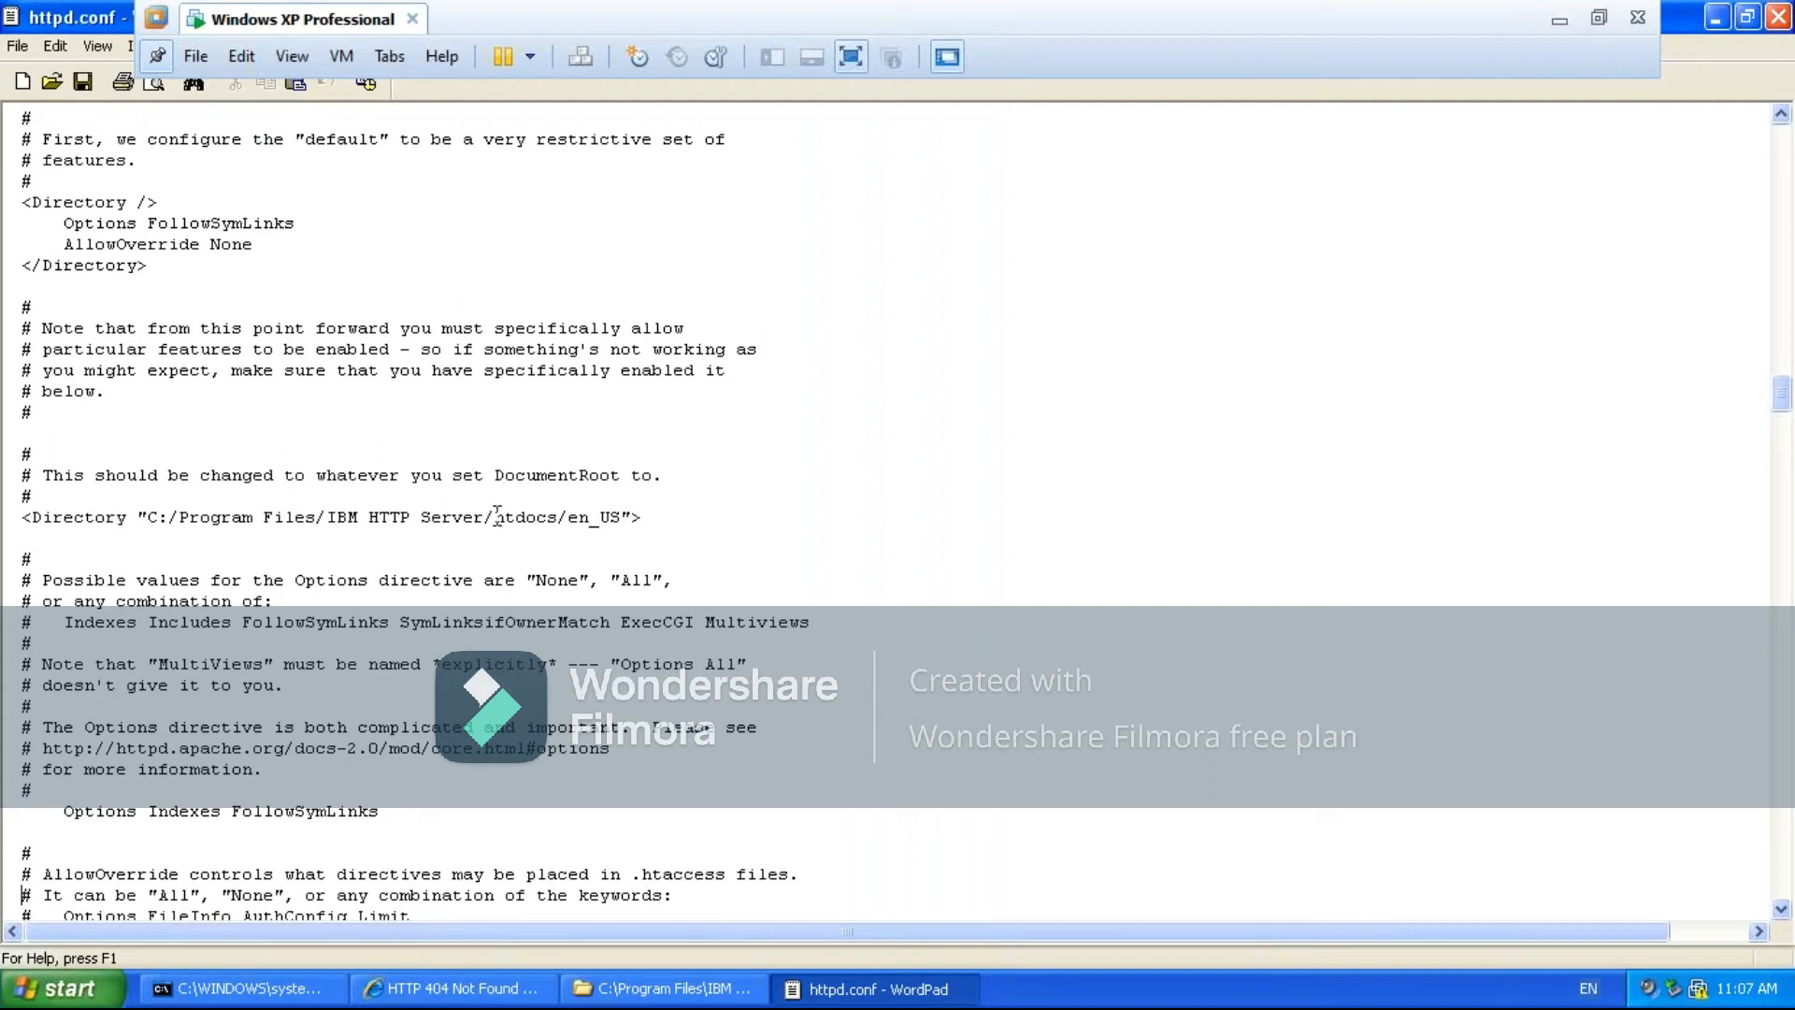
pyautogui.moveTo(498, 514); pyautogui.dragTo(559, 524)
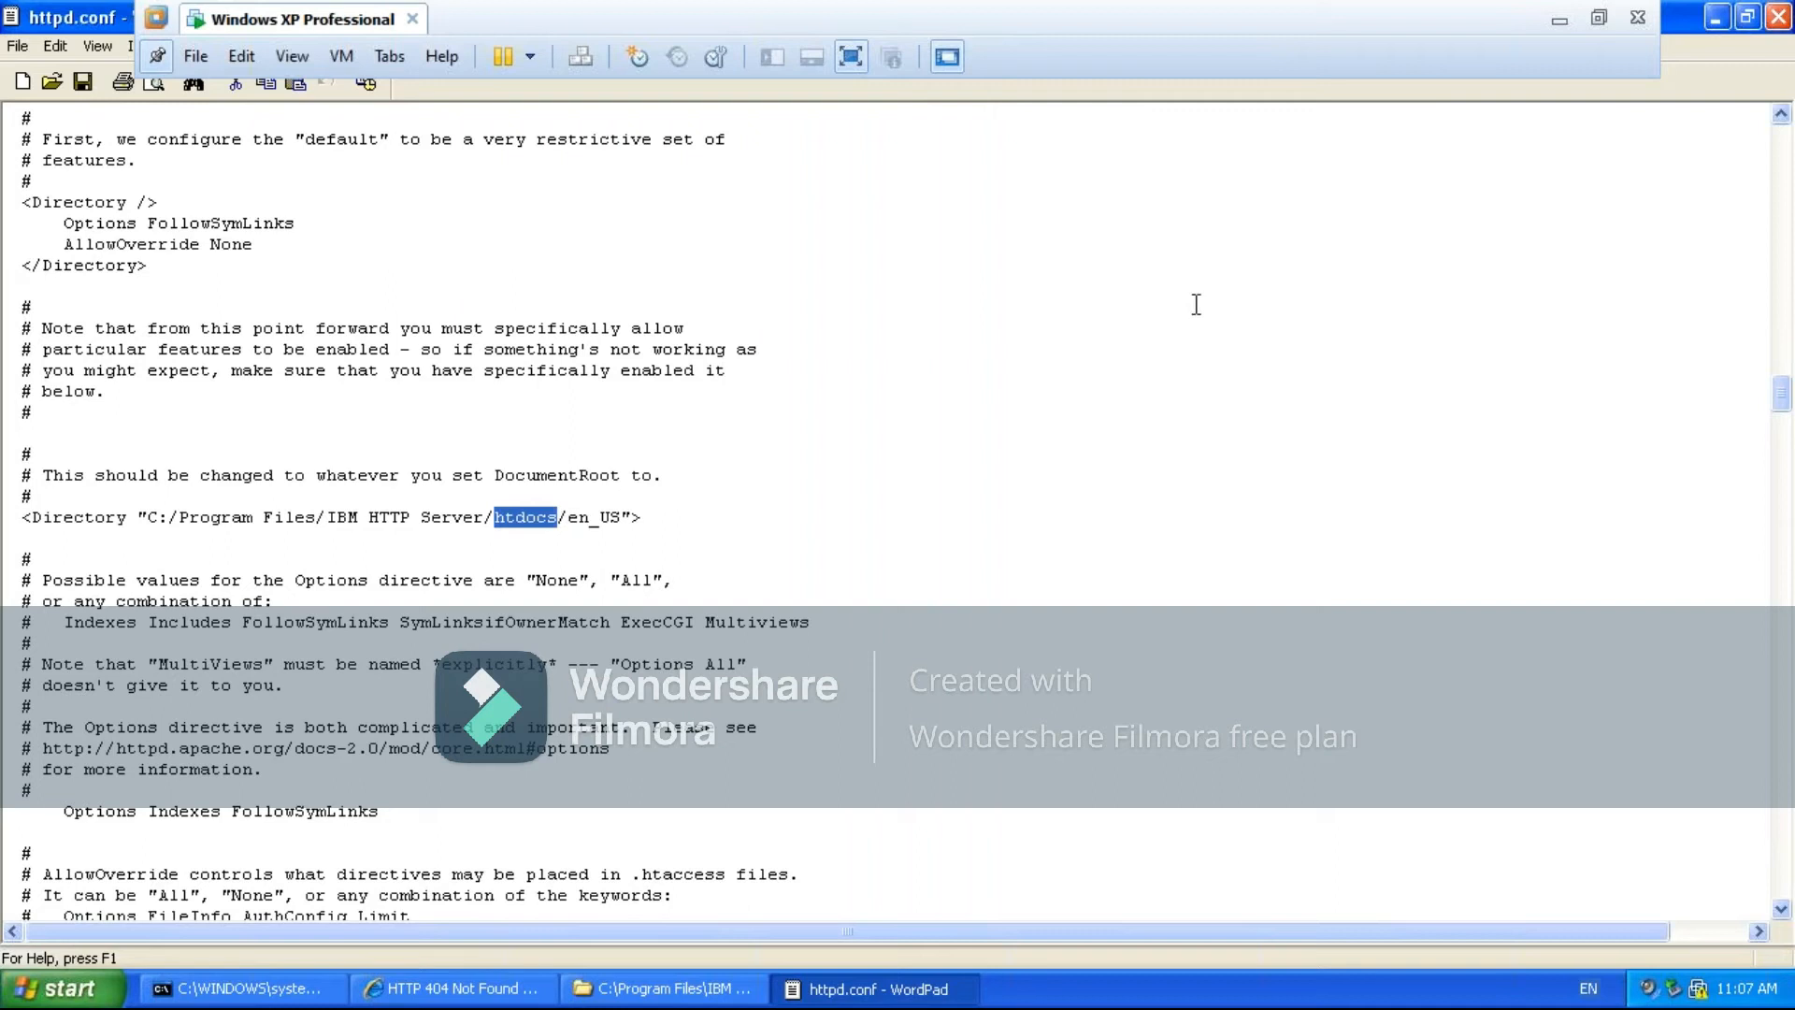
pyautogui.click(1716, 25)
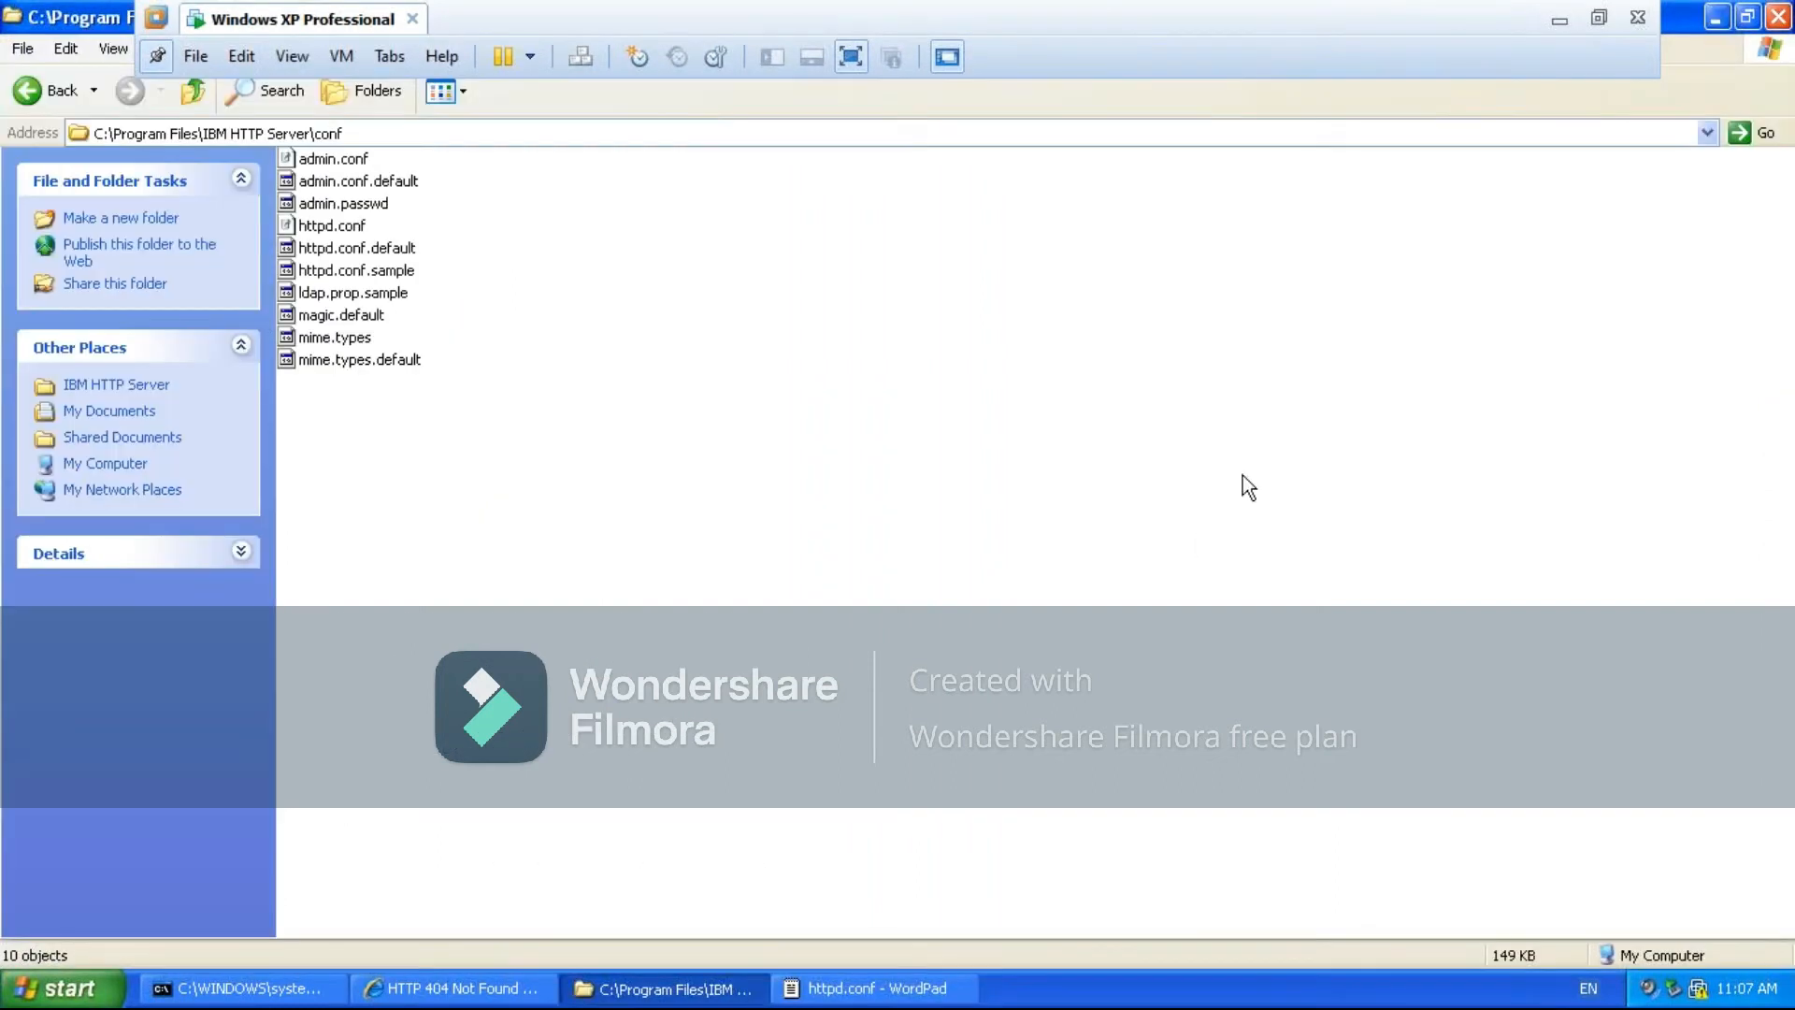
pyautogui.click(462, 987)
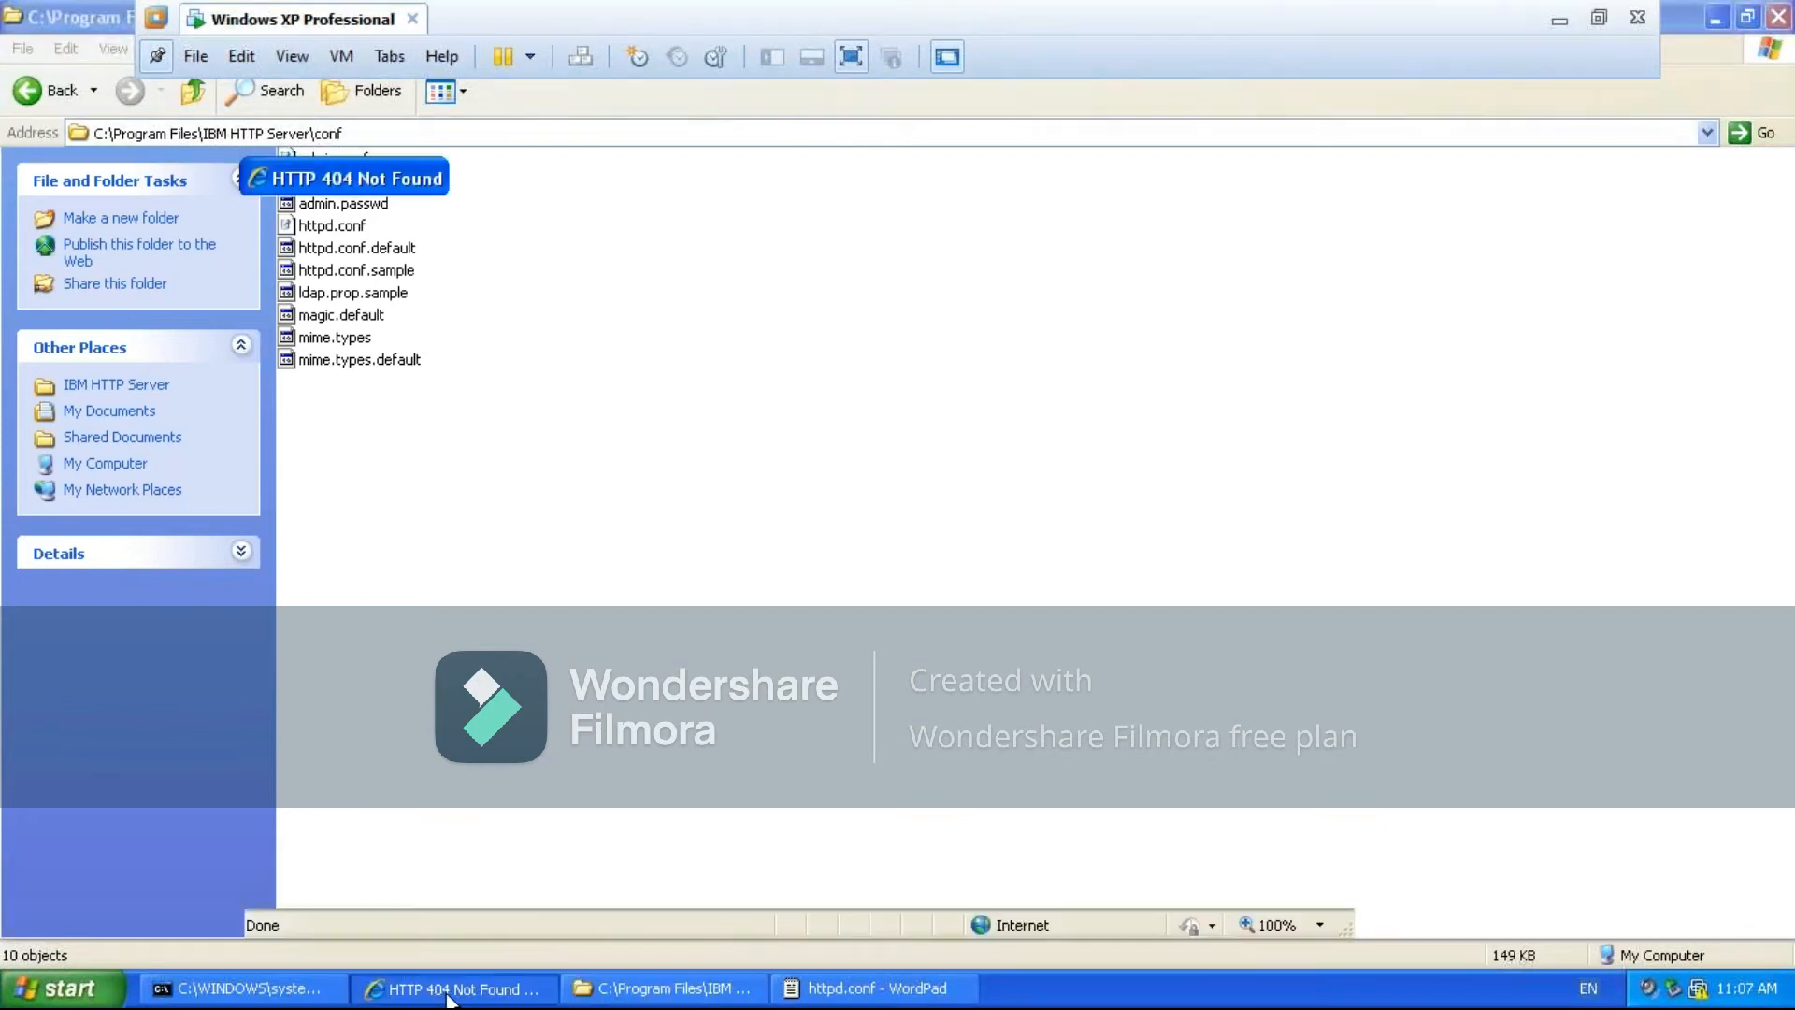
pyautogui.press('F5')
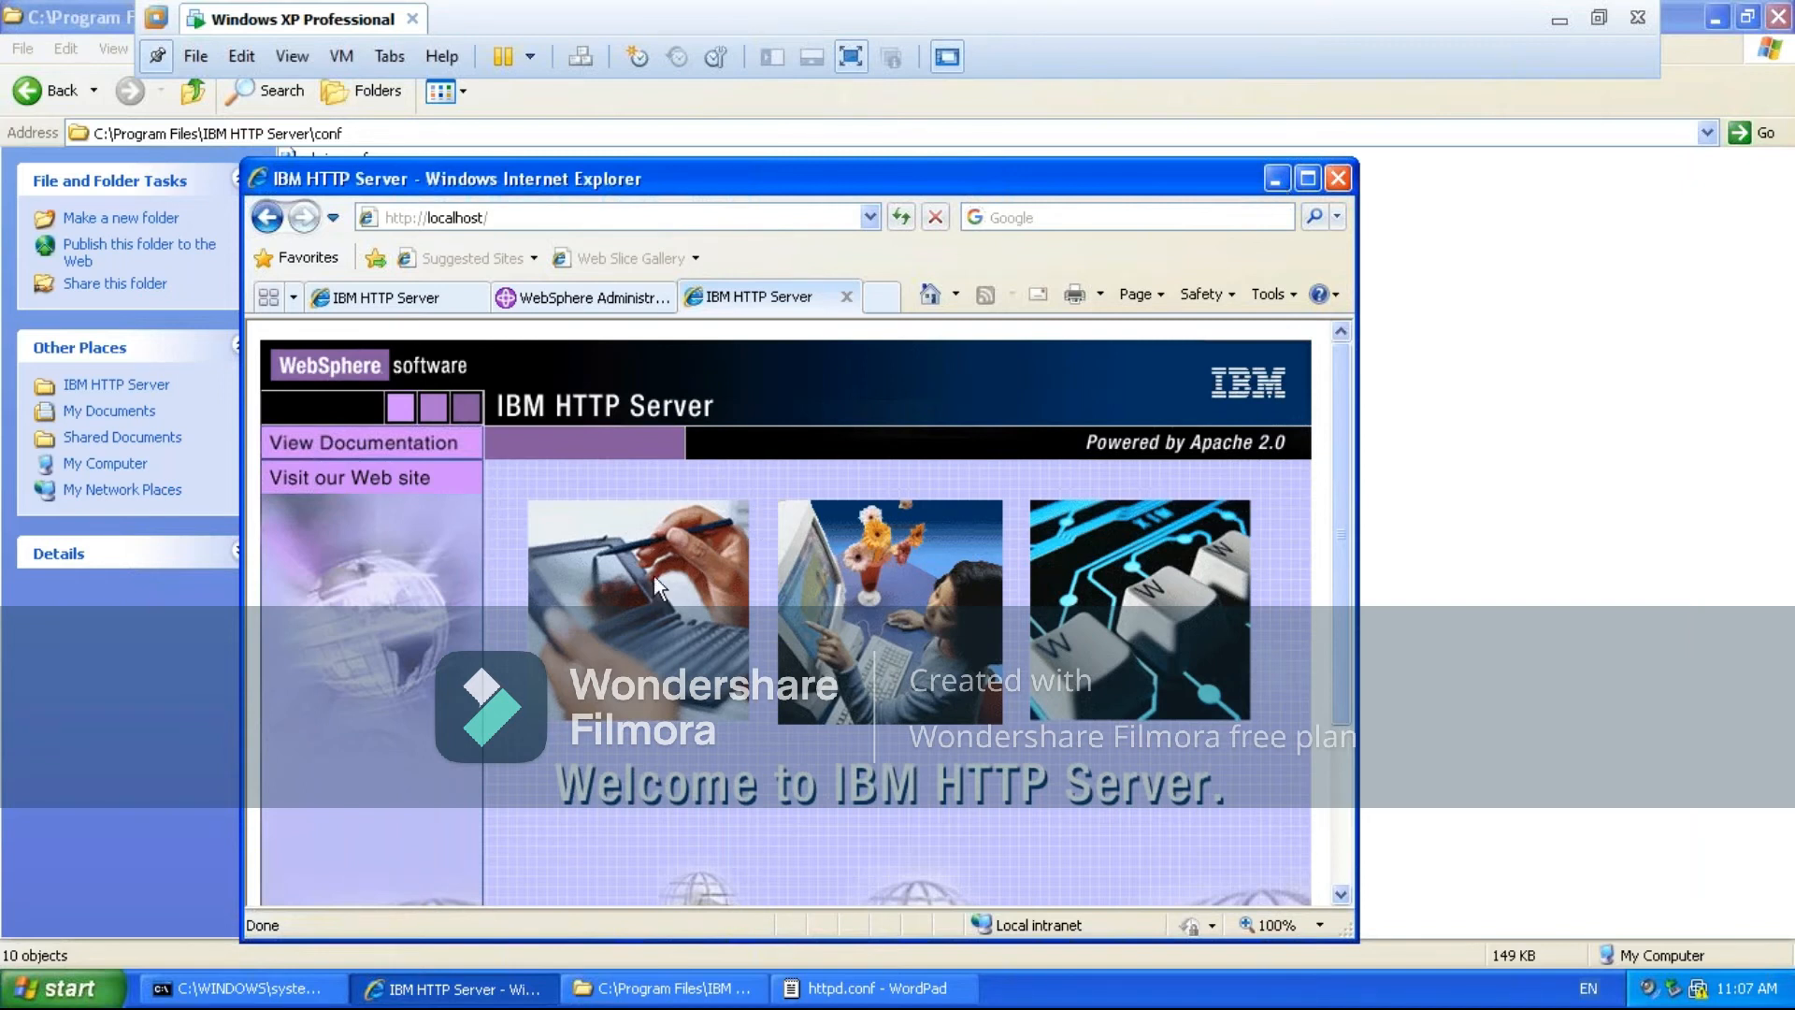
pyautogui.click(1275, 180)
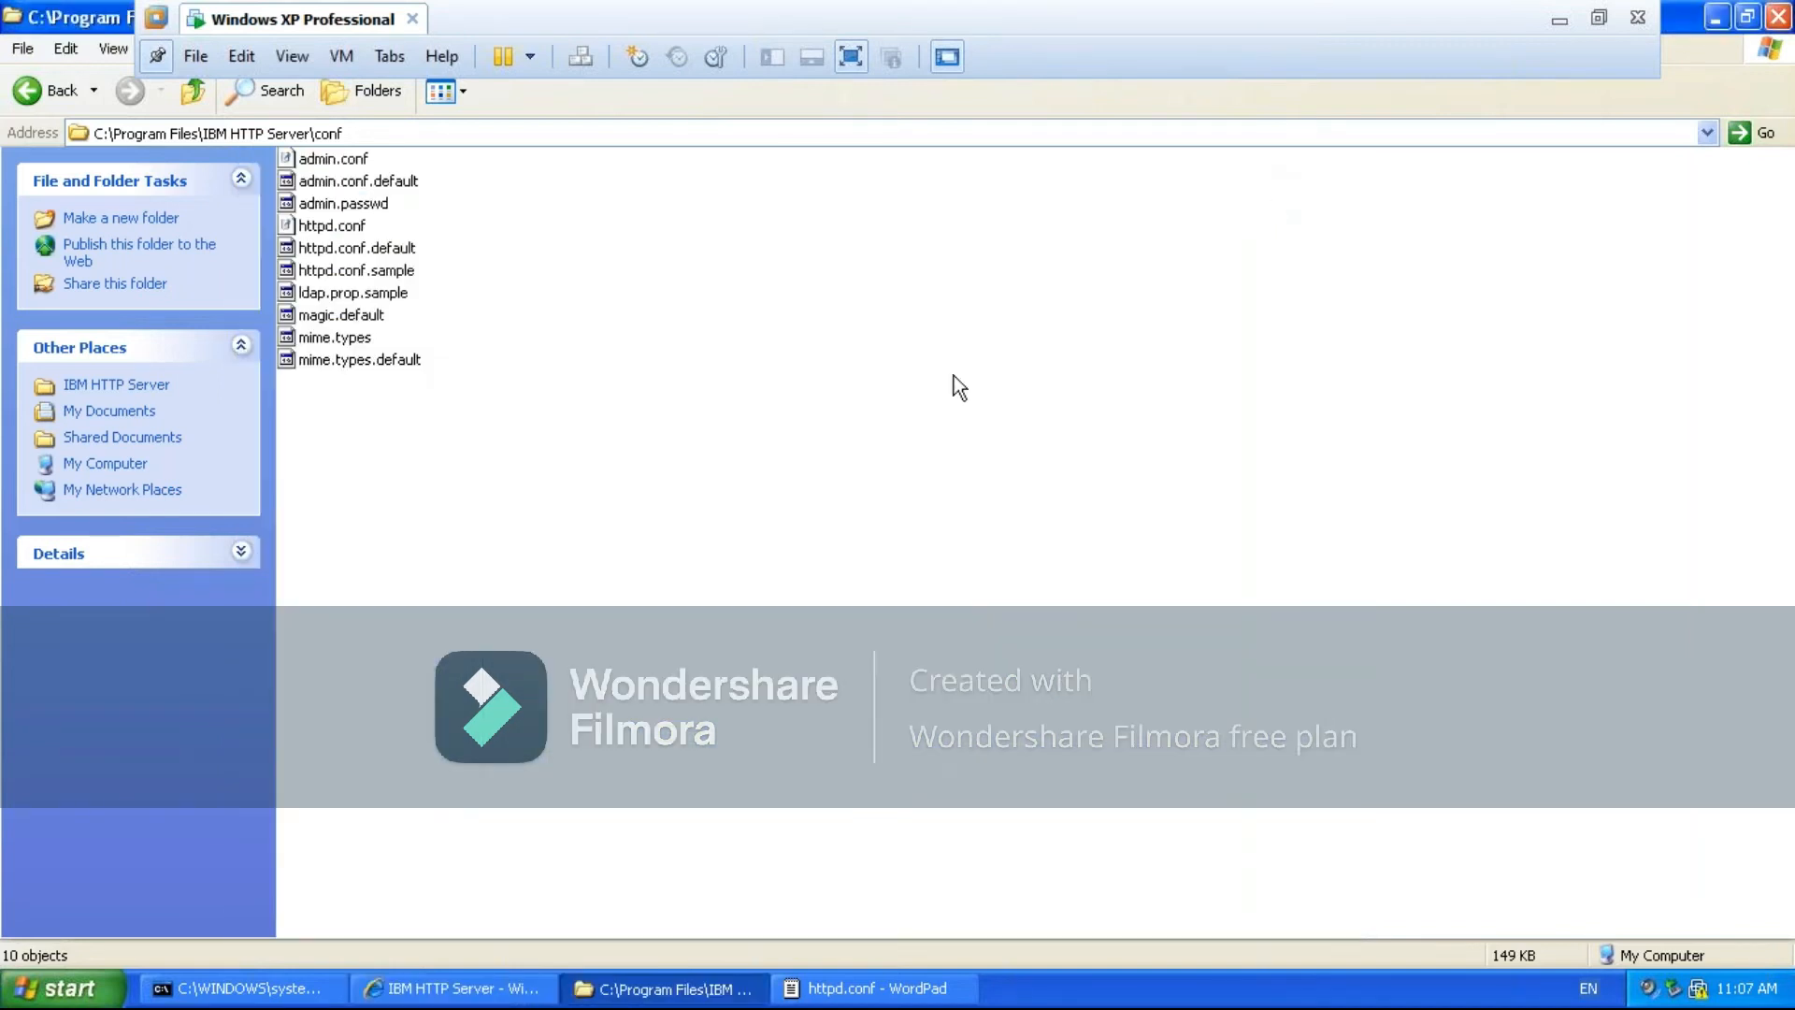
# - Go up to C:\Program Files\IBM HTTP Server and recheck the browser's localhost address against the htdocs path in httpd.conf
pyautogui.click(195, 92)
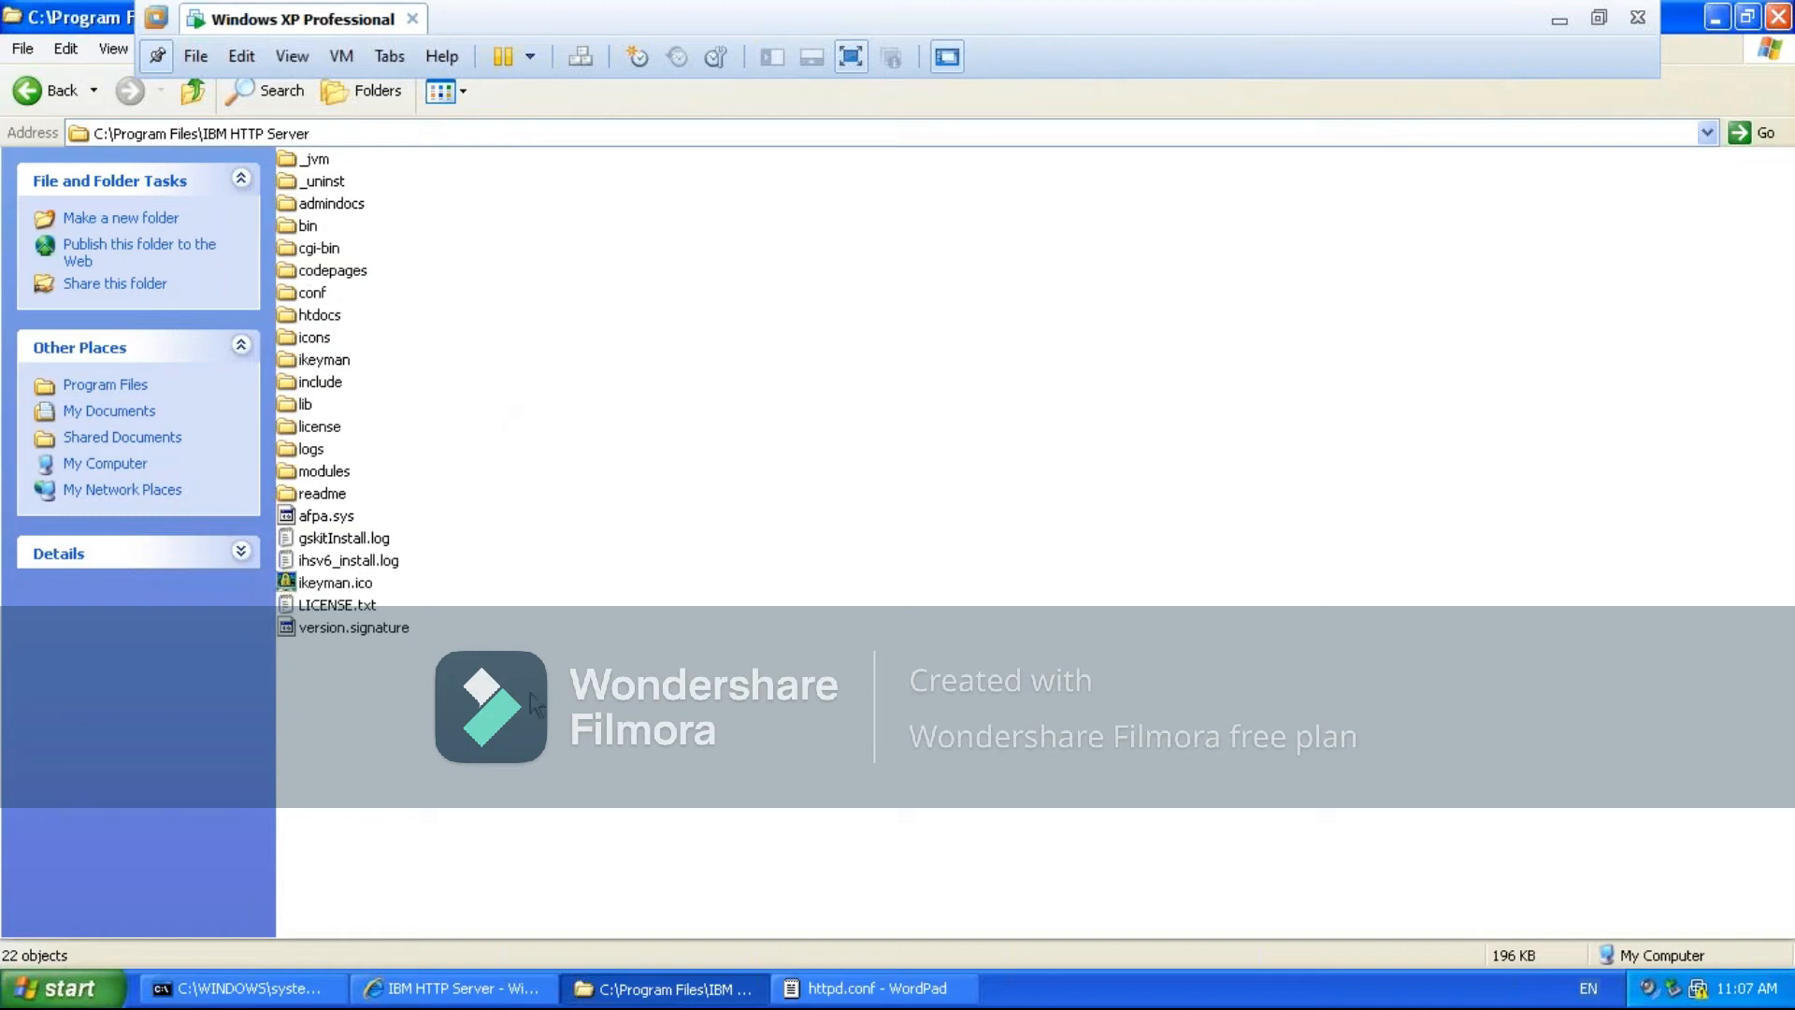
pyautogui.click(411, 989)
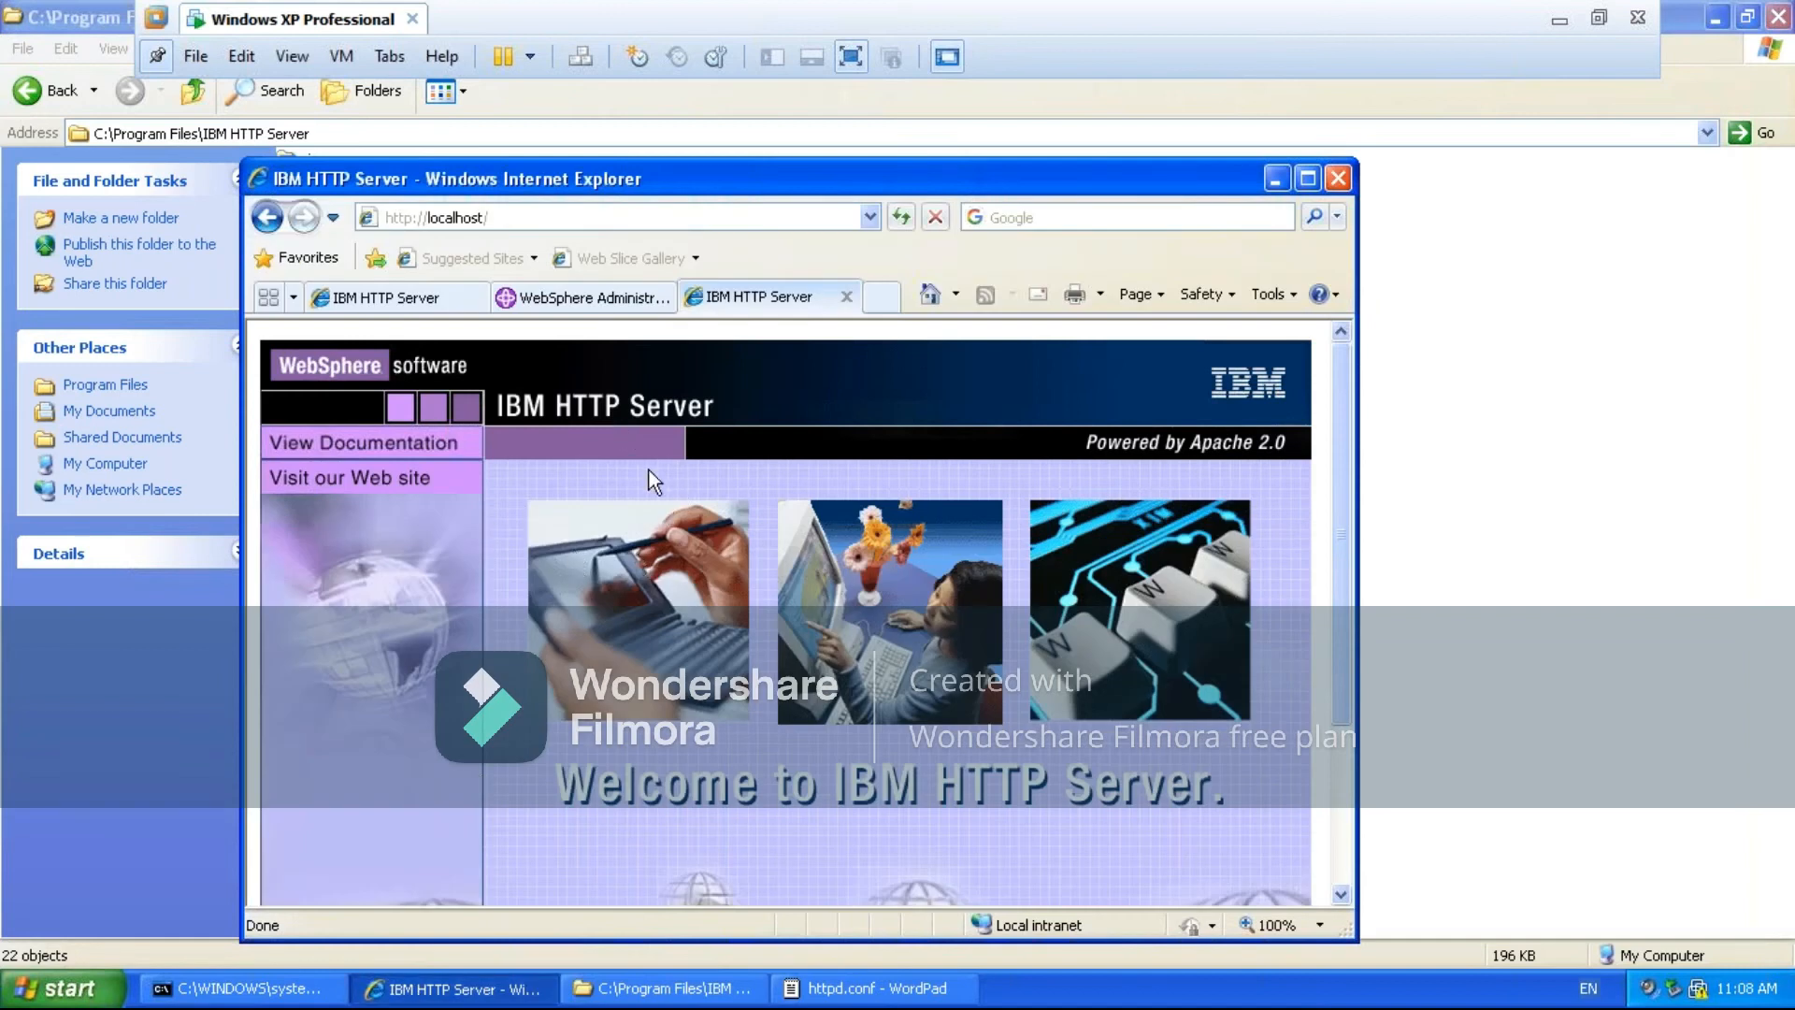
pyautogui.click(541, 213)
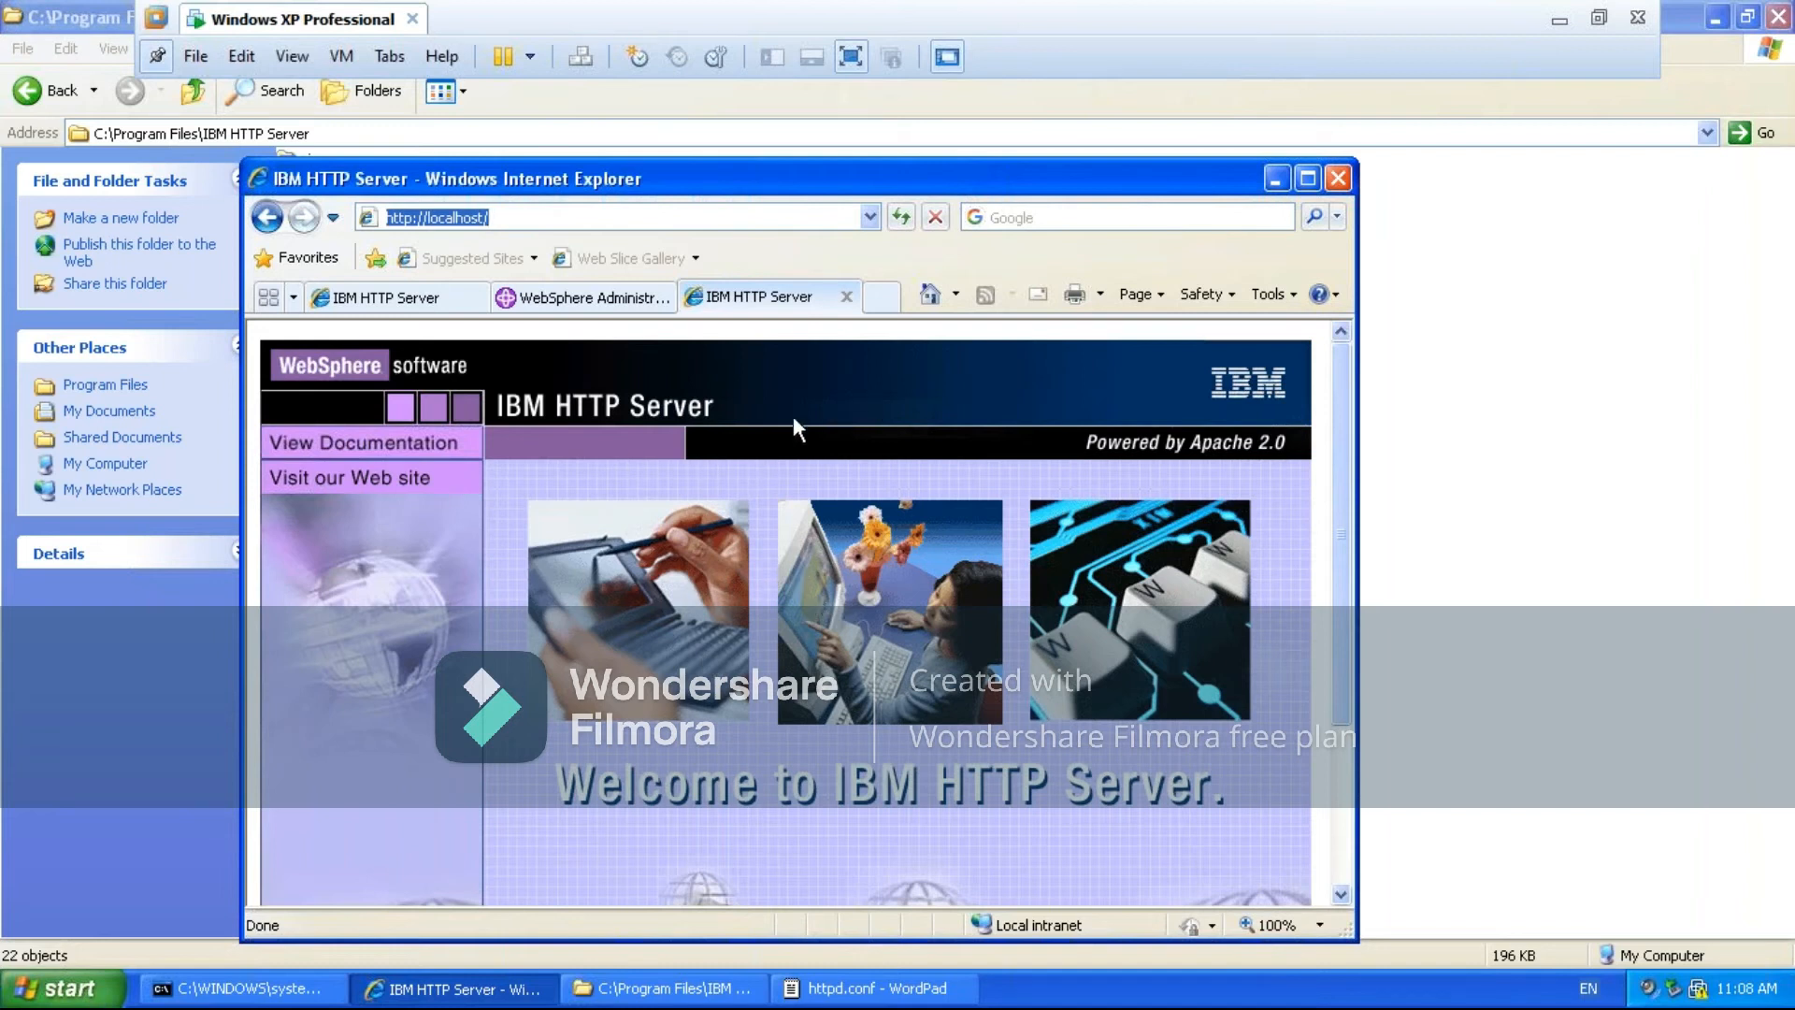
pyautogui.click(1274, 178)
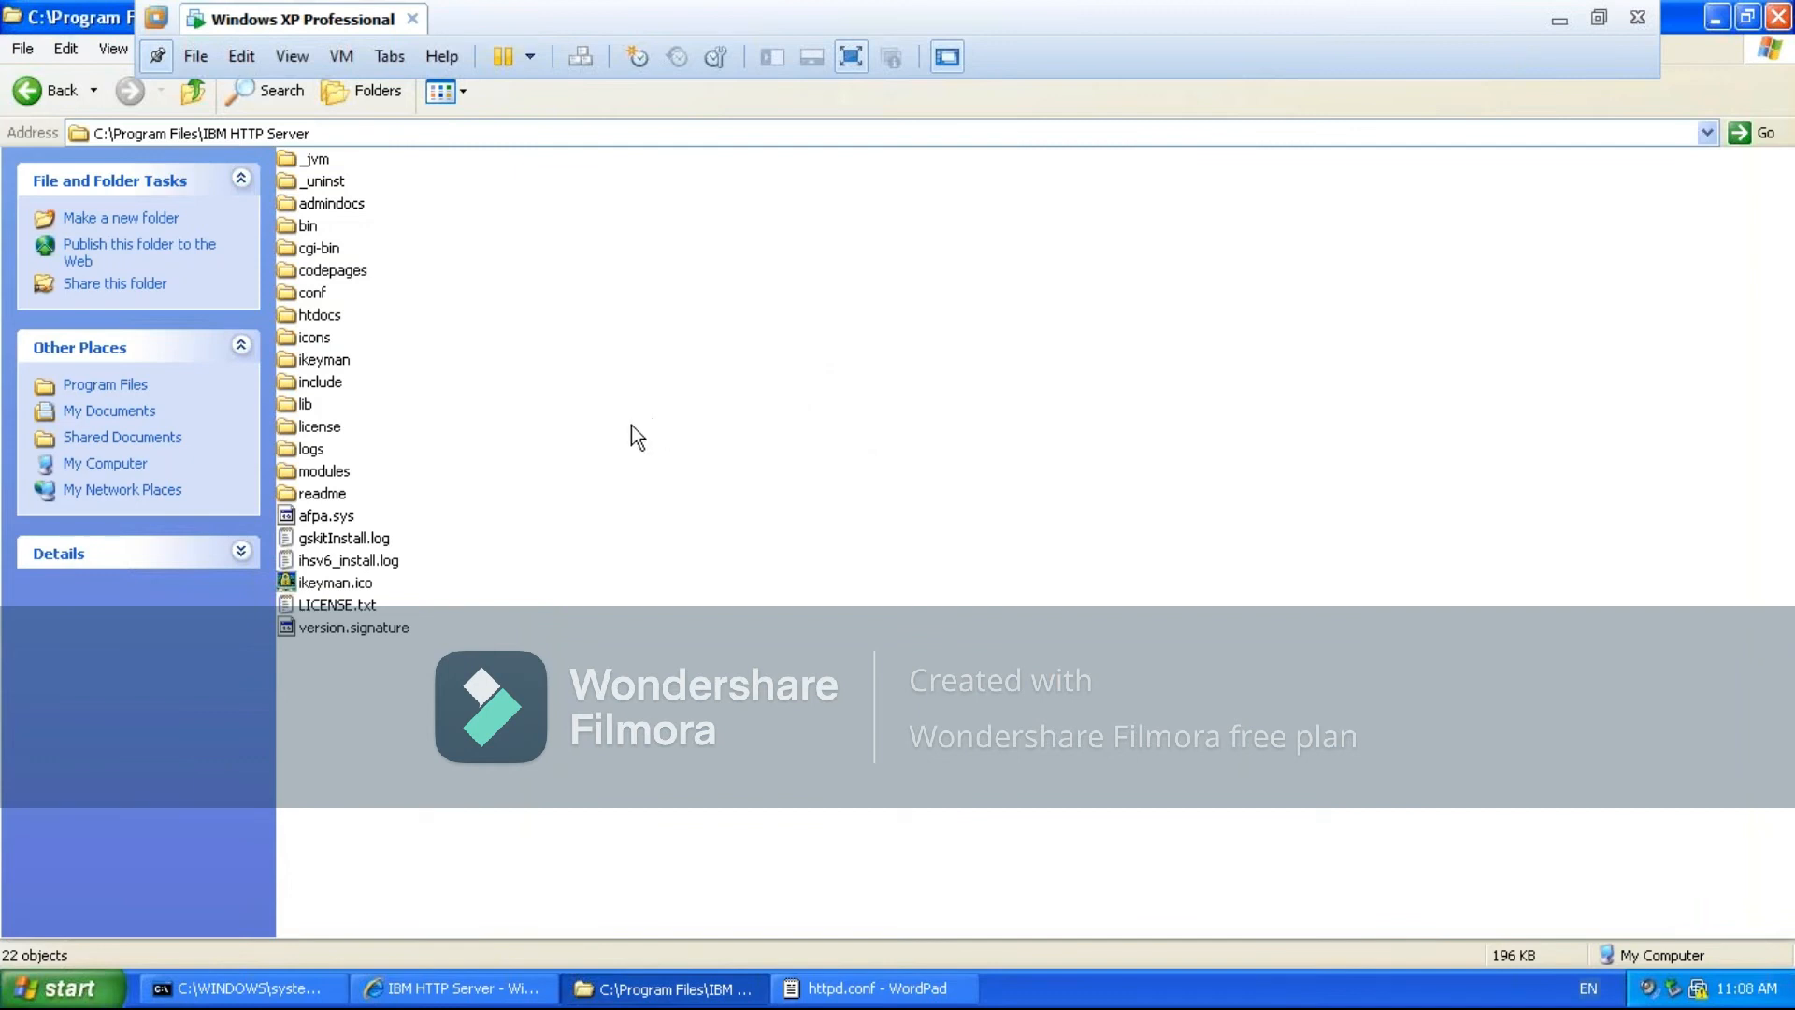
pyautogui.click(893, 992)
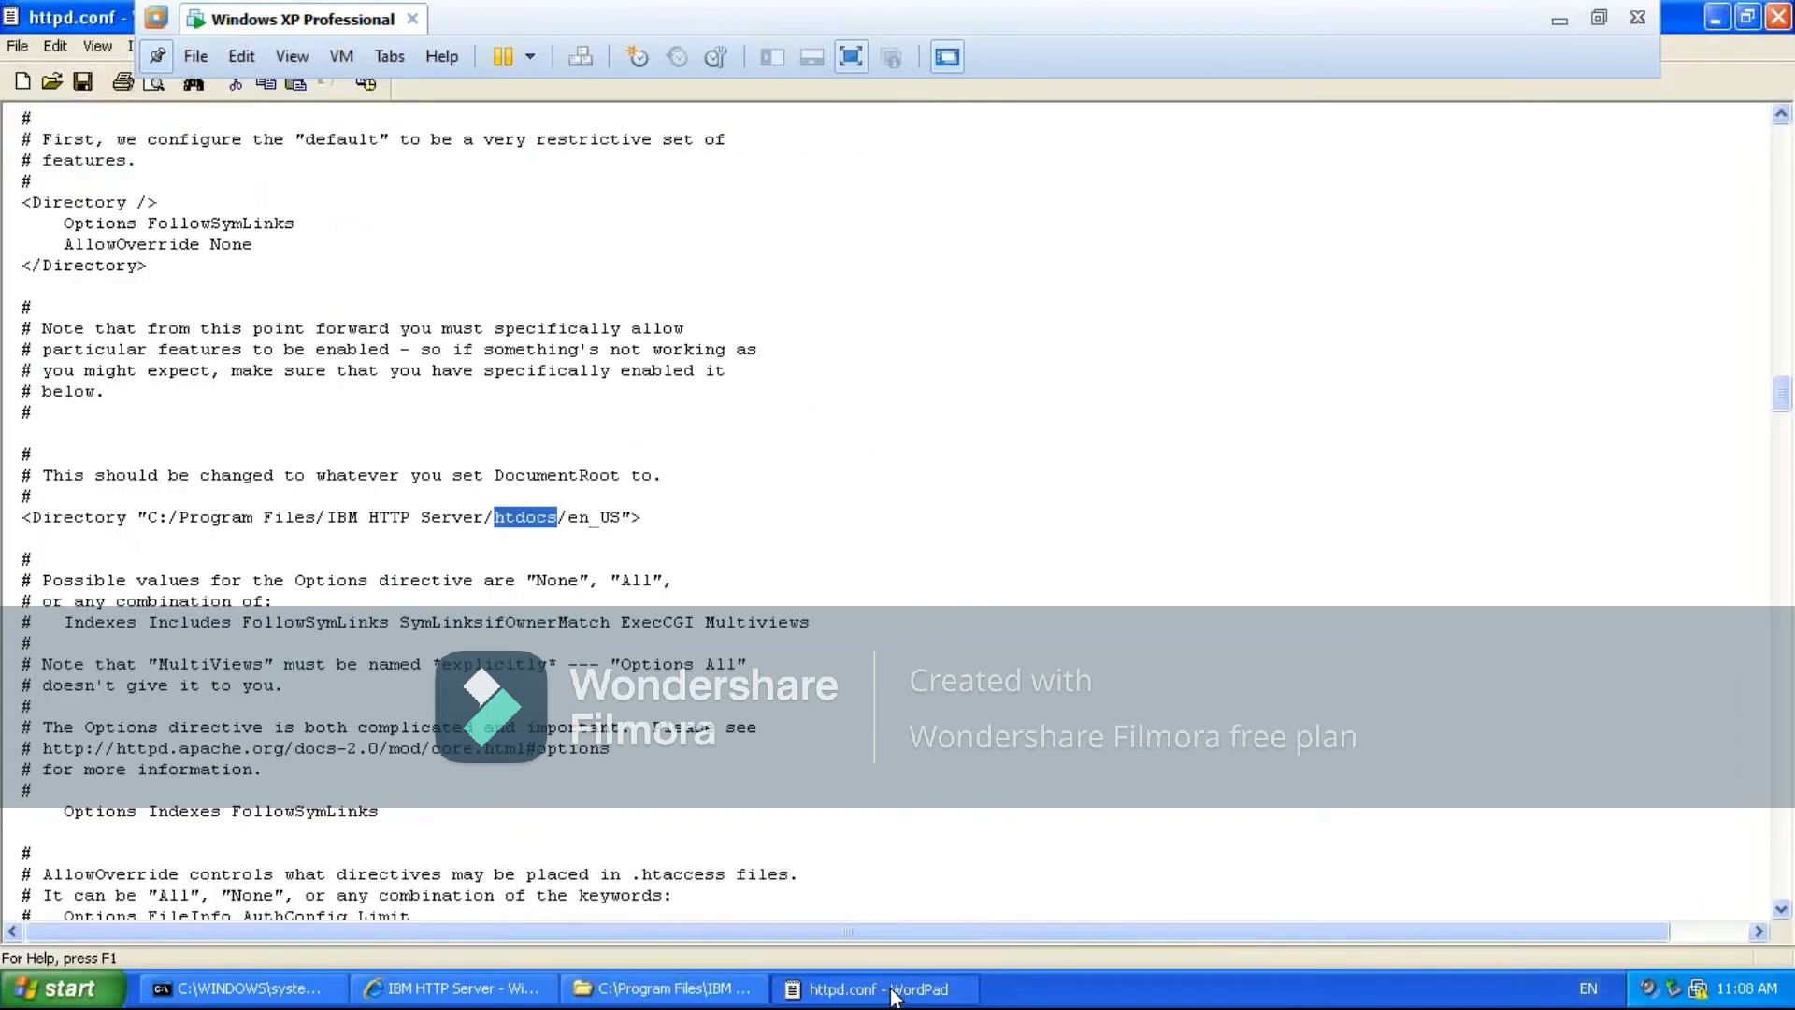
pyautogui.click(893, 992)
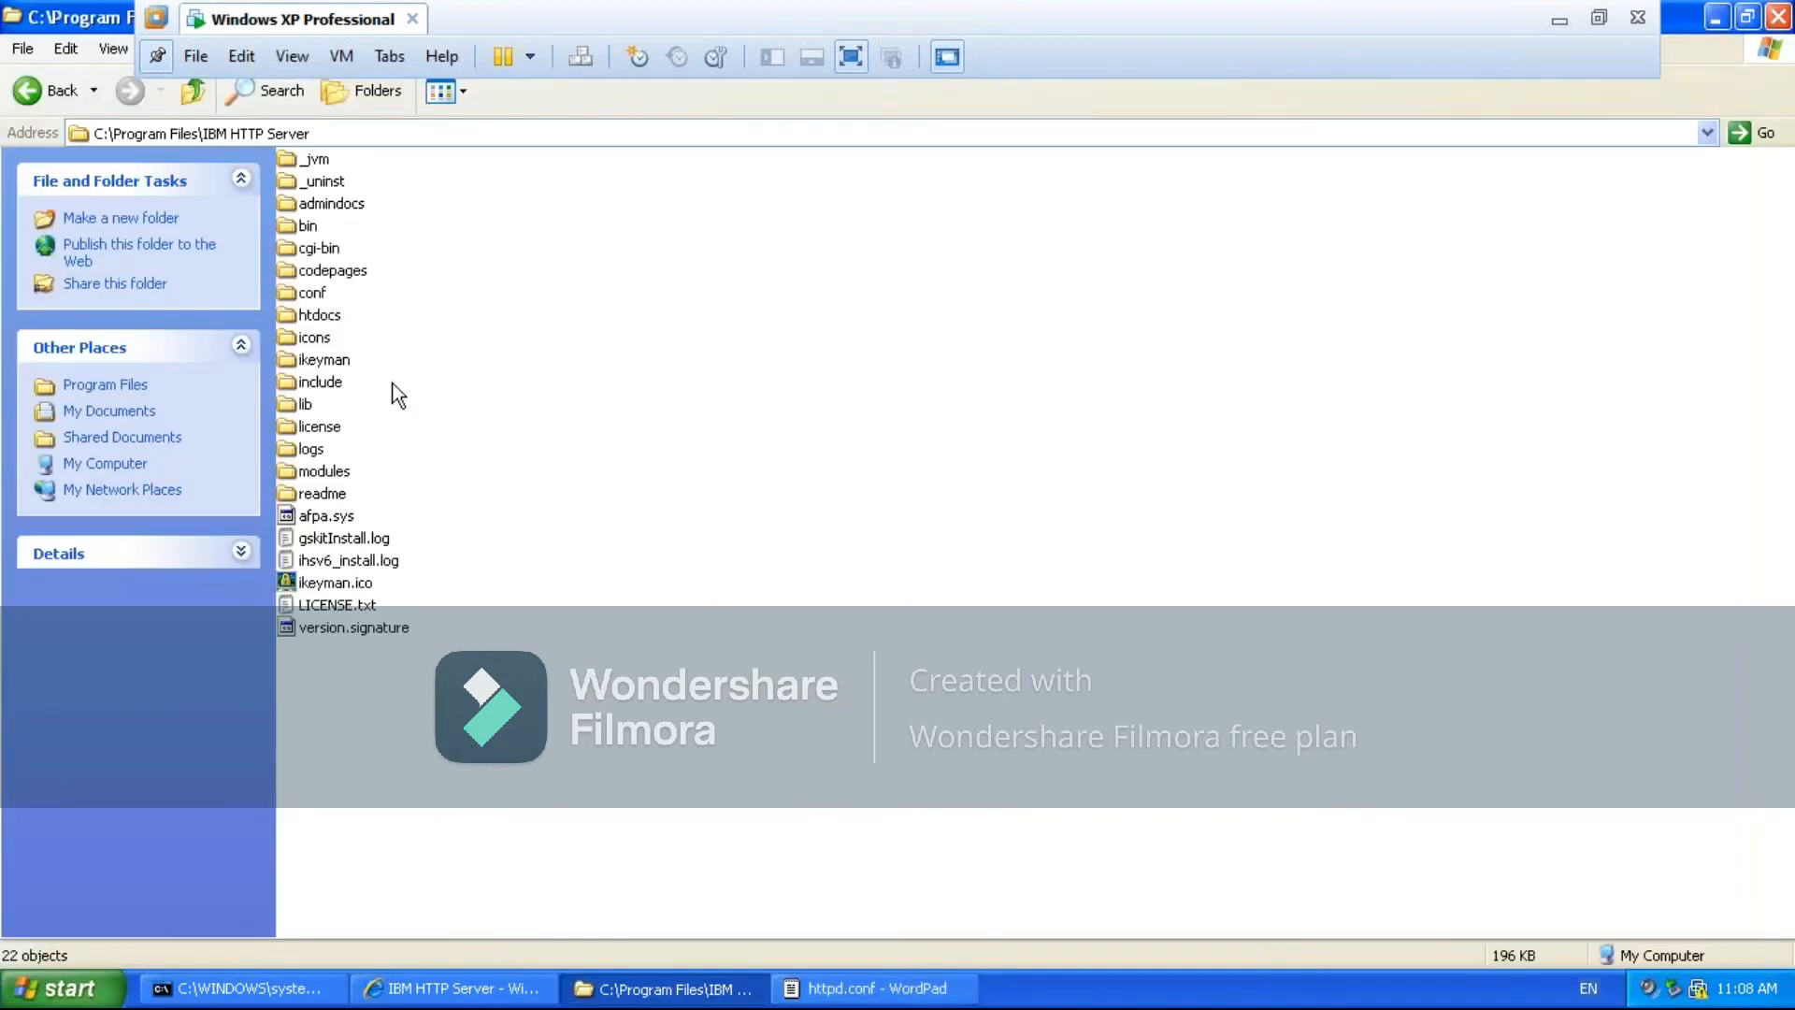
# - Open the htdocs folder and show its language subfolders as a list
pyautogui.doubleClick(310, 314)
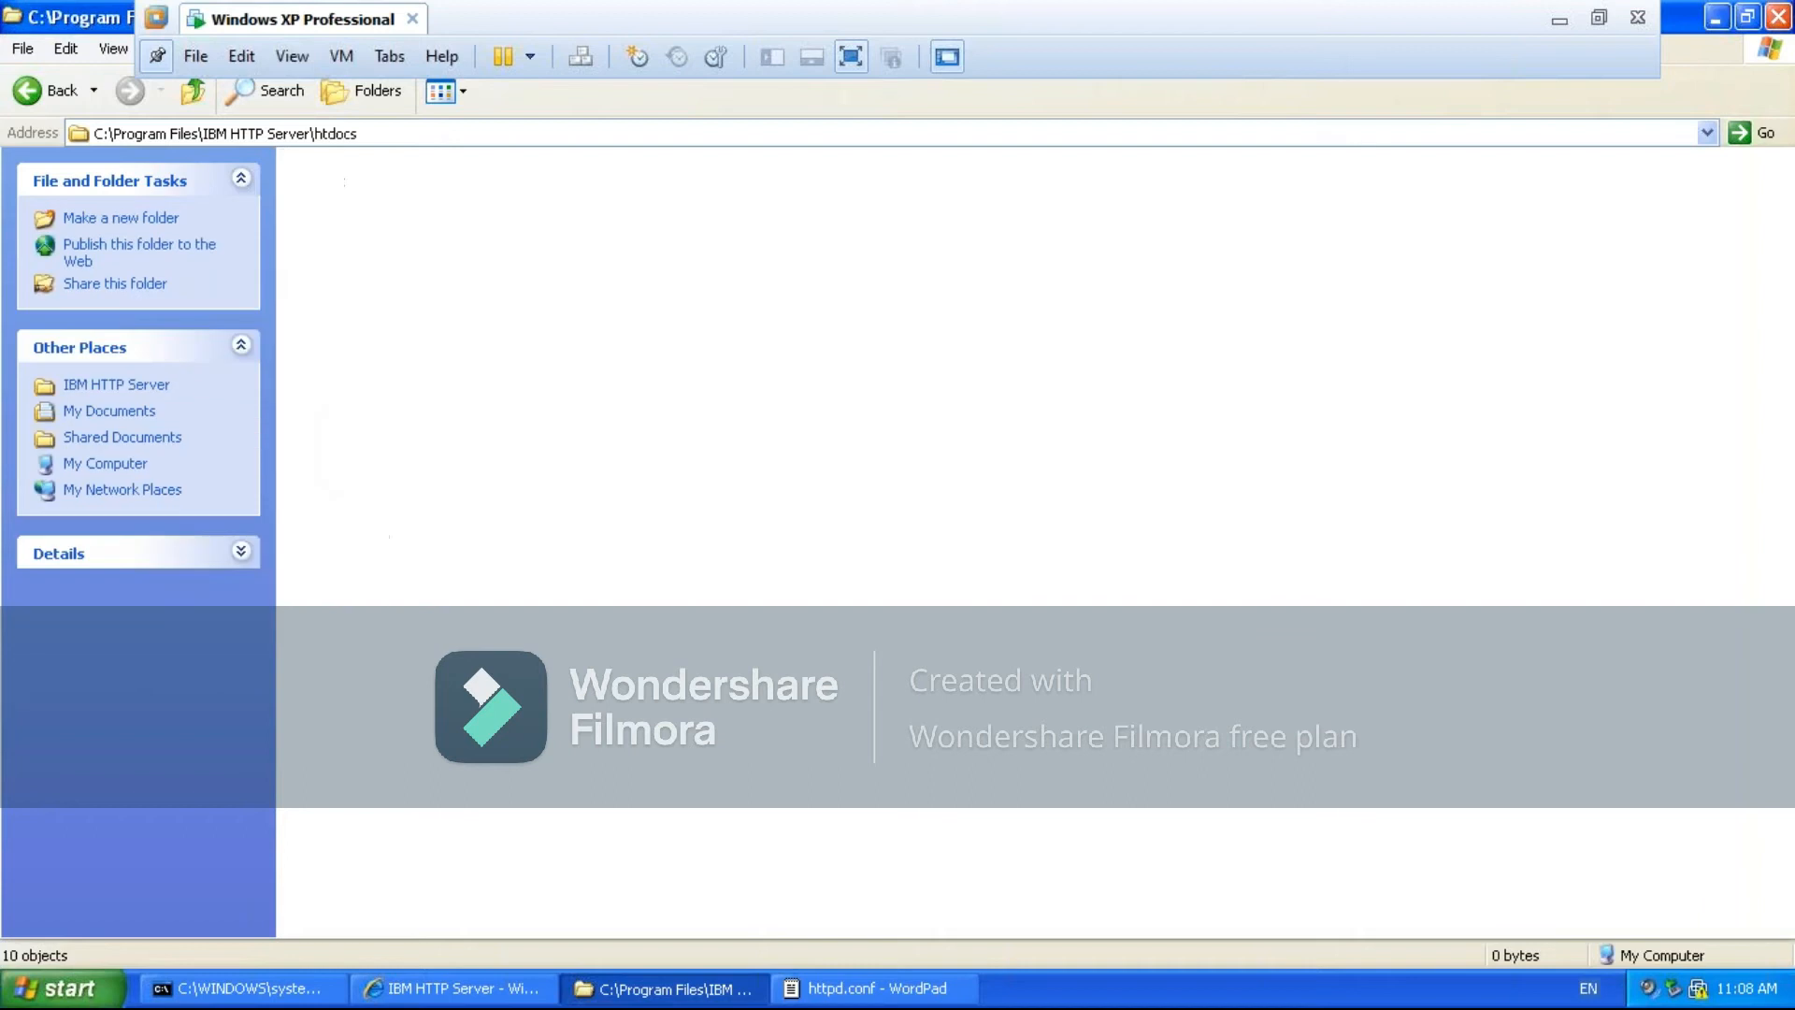
pyautogui.click(463, 97)
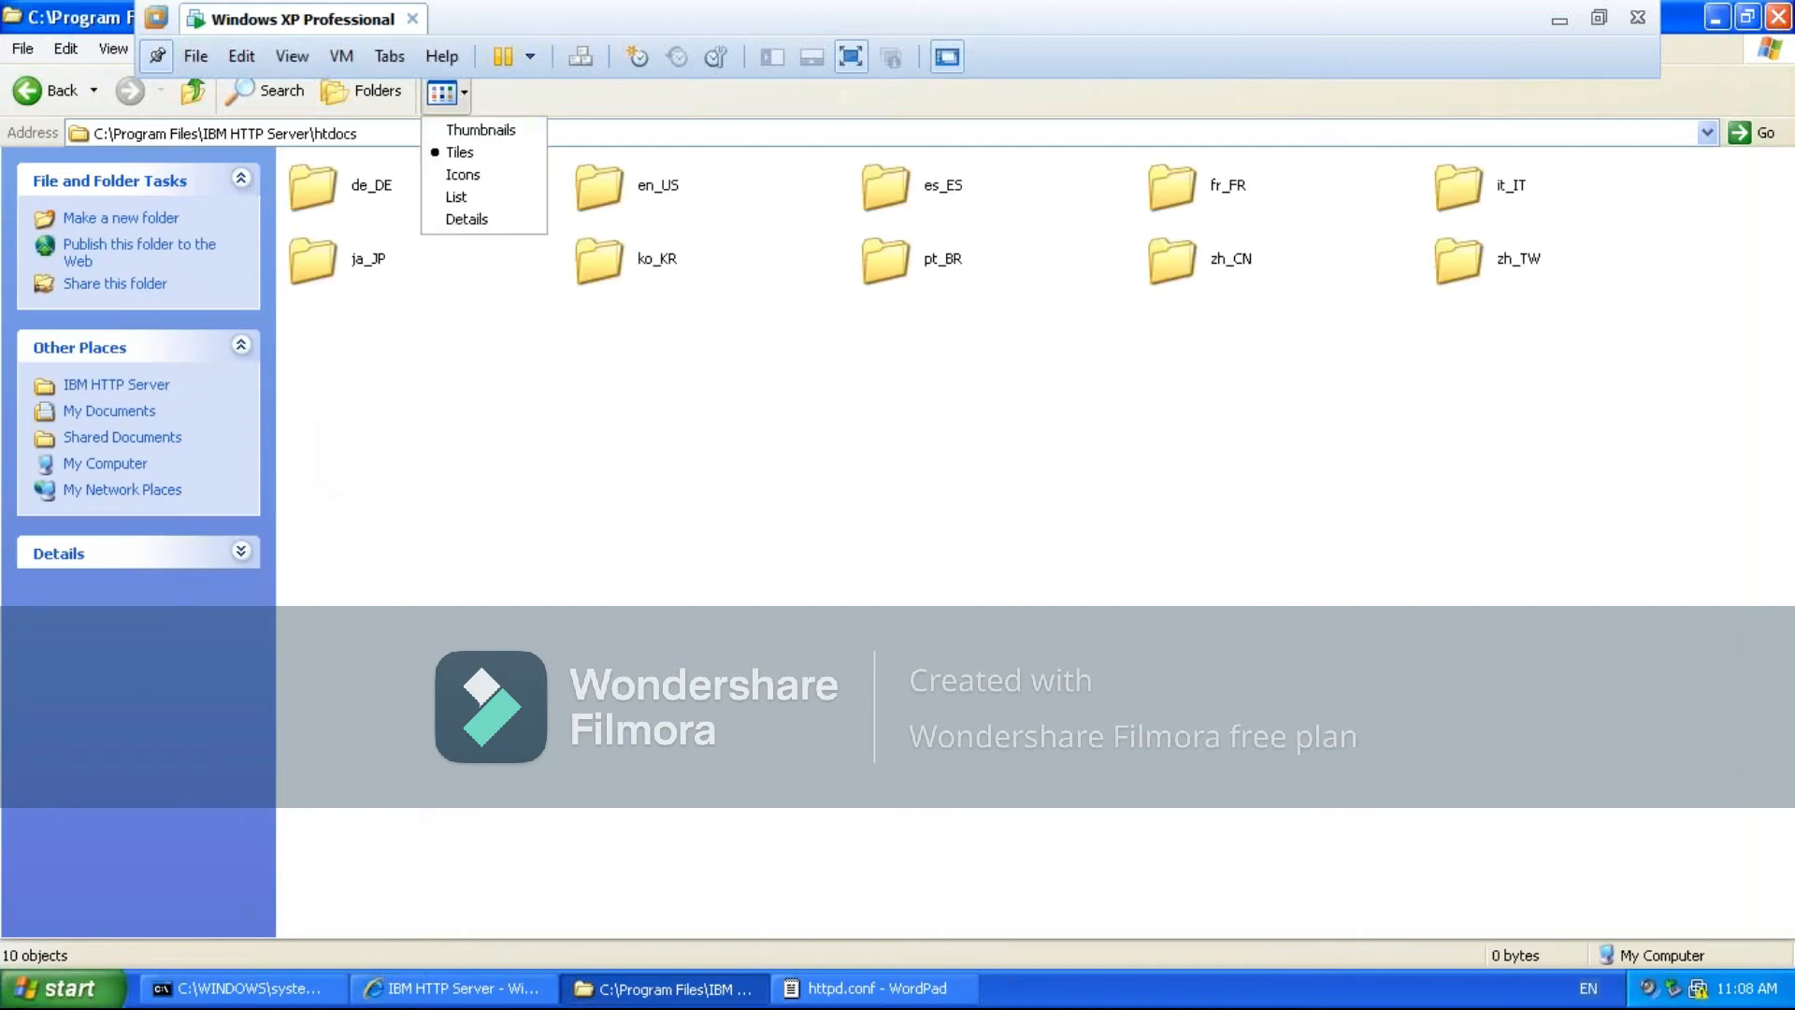
pyautogui.click(458, 198)
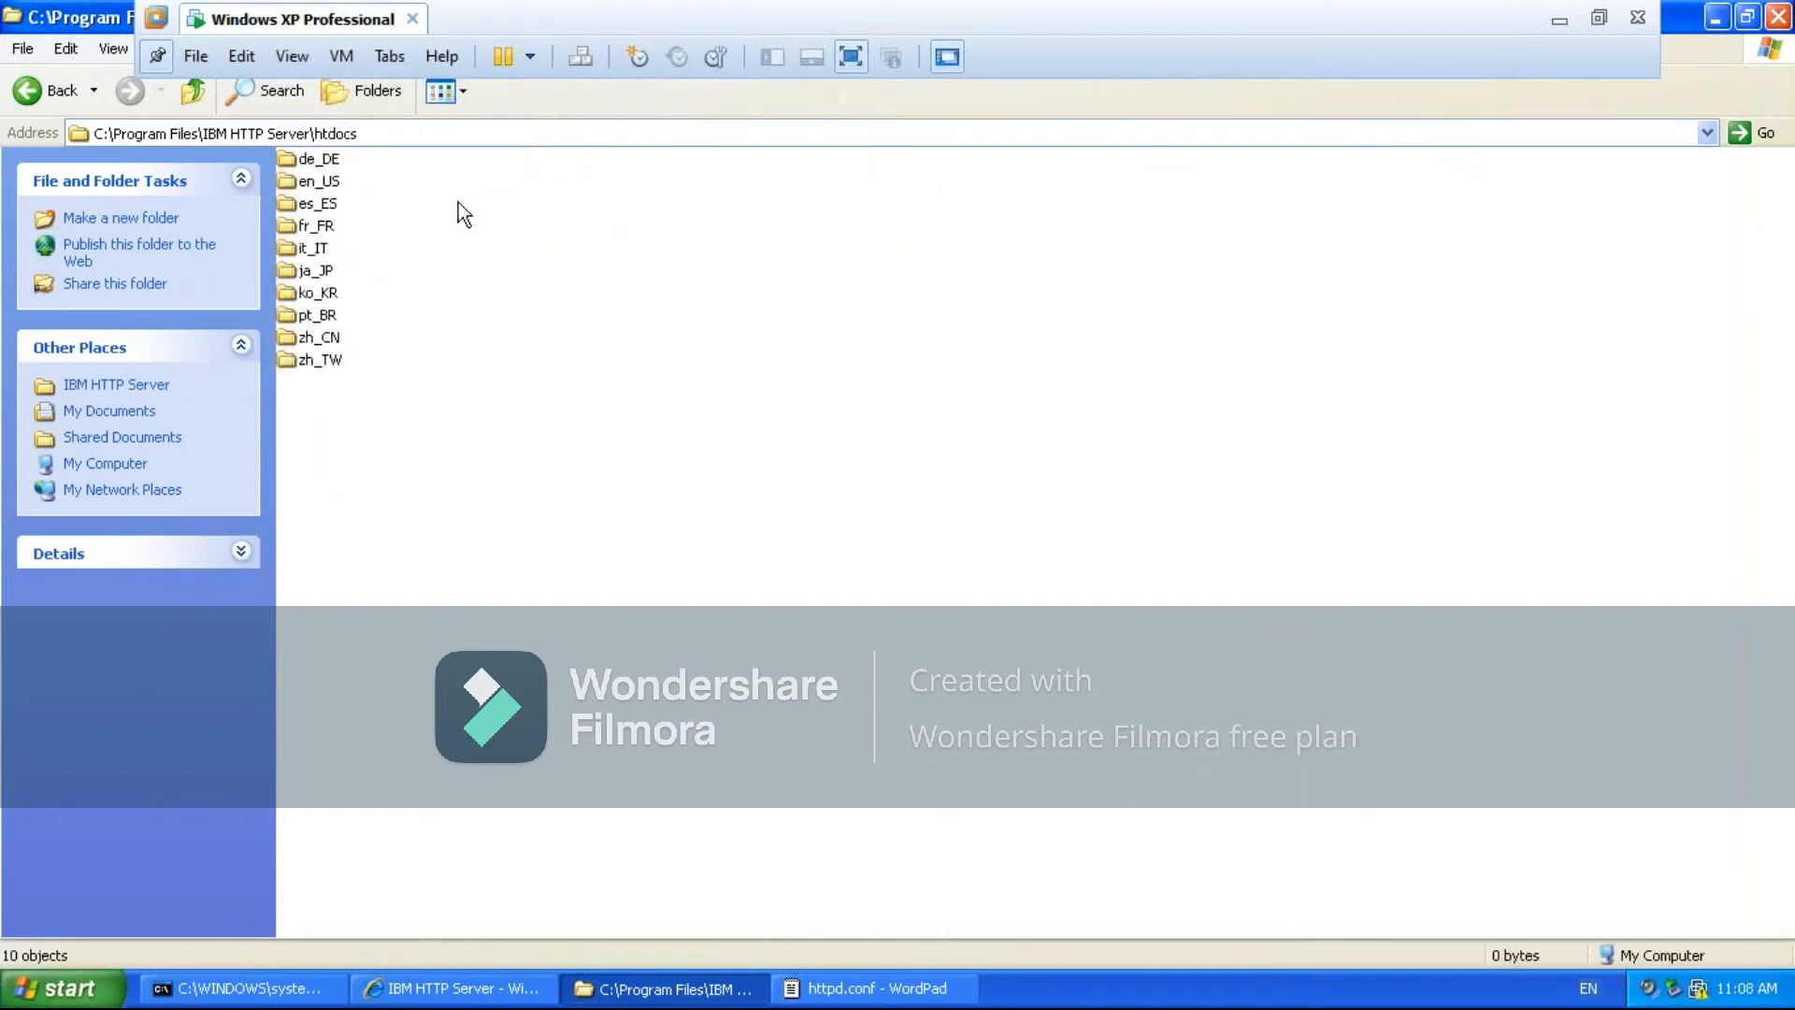
# - Open the en_US folder referenced in httpd.conf as a list and view its http_i_shopibm.gif image
pyautogui.click(851, 989)
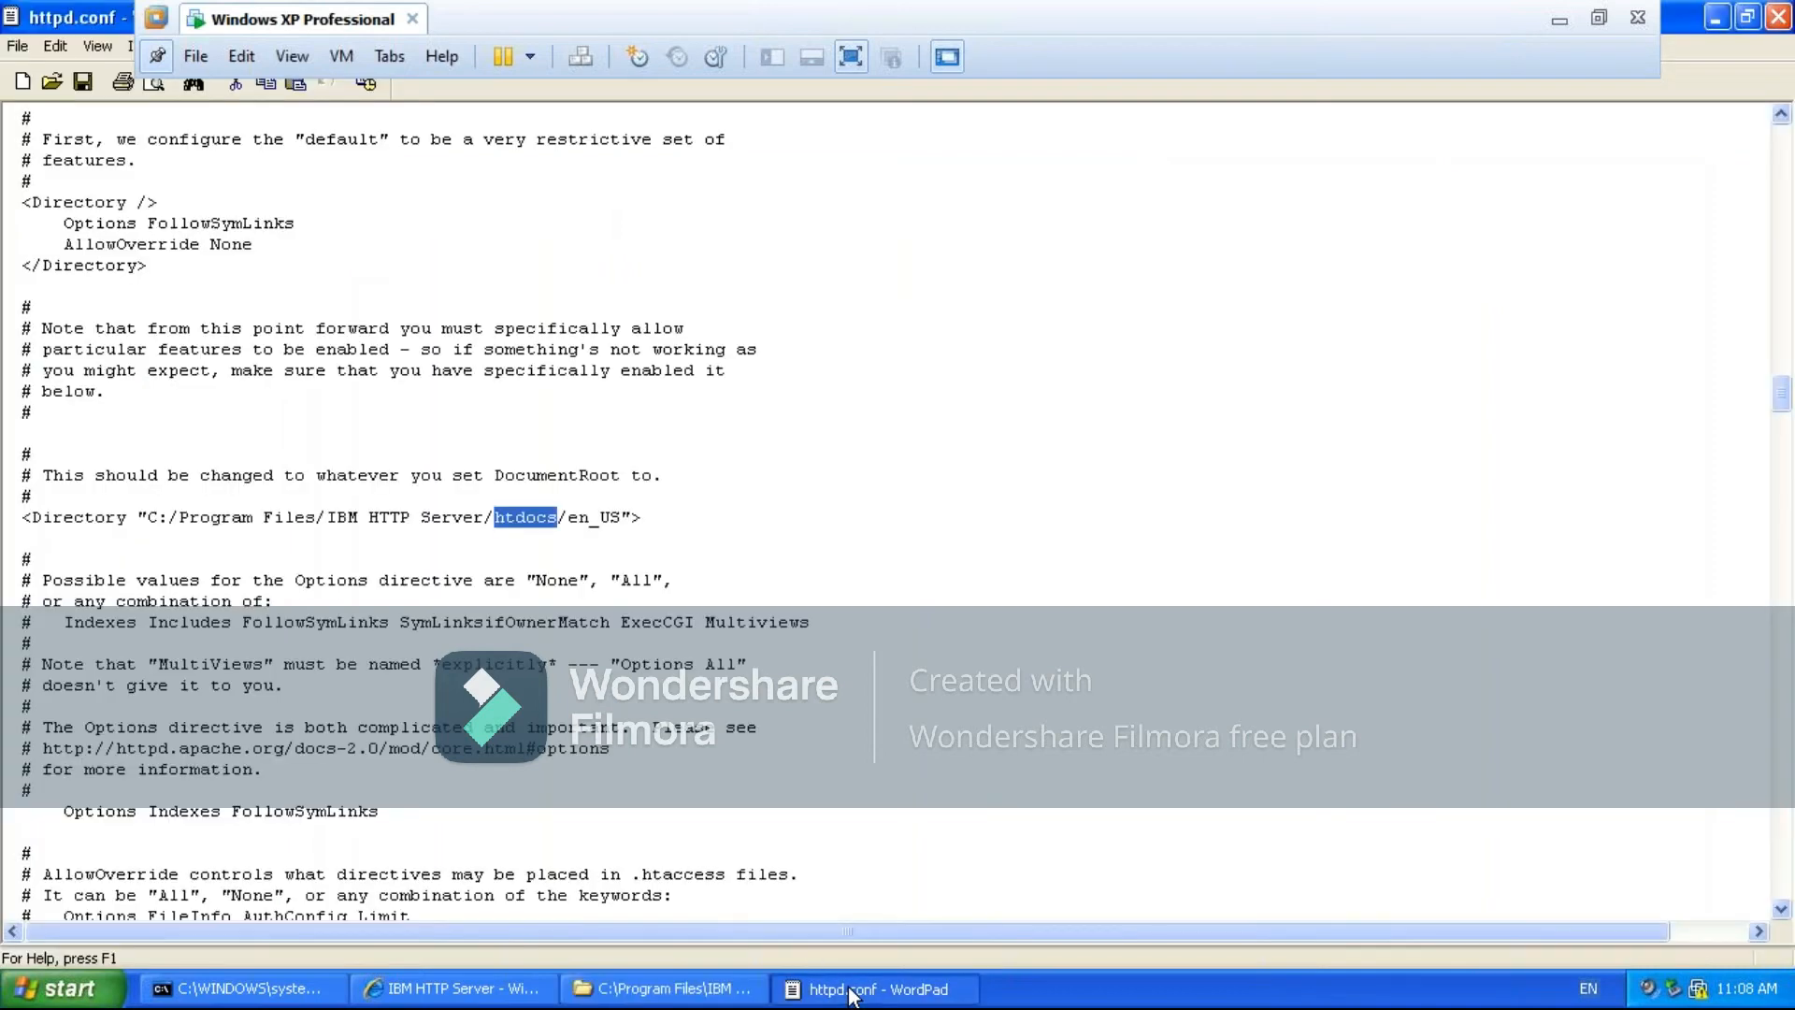
pyautogui.click(664, 988)
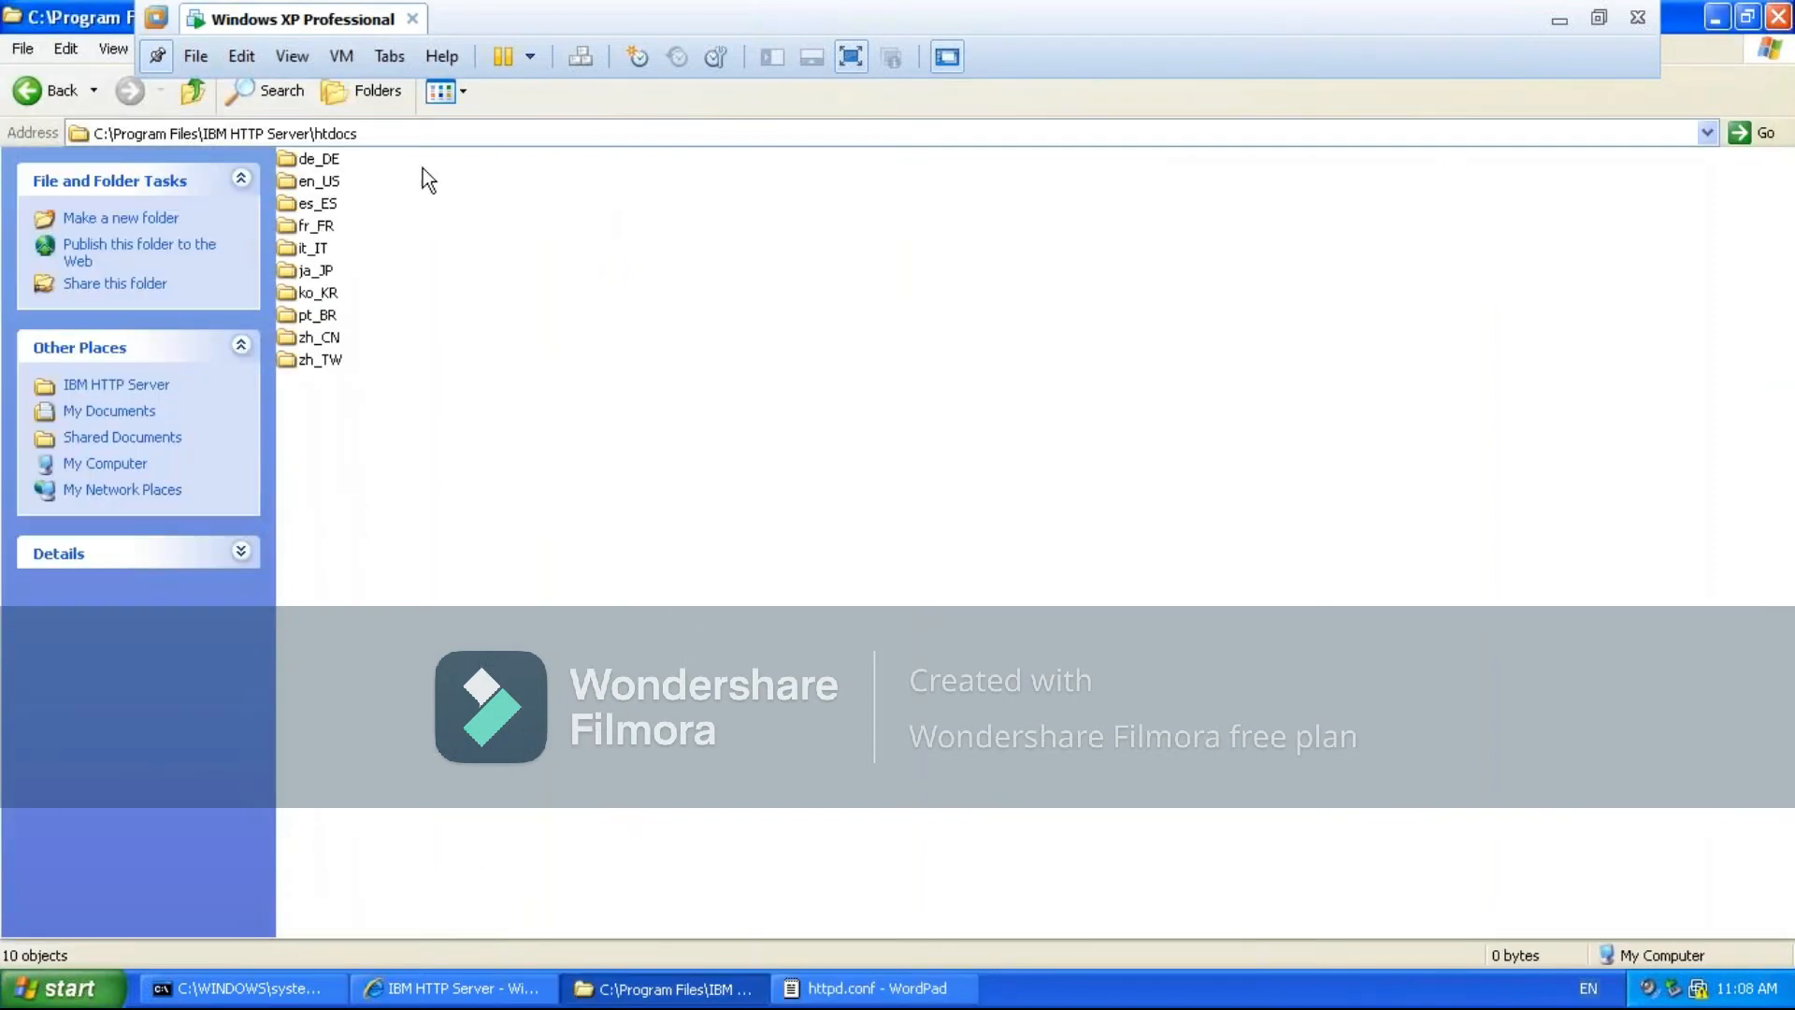
pyautogui.click(309, 183)
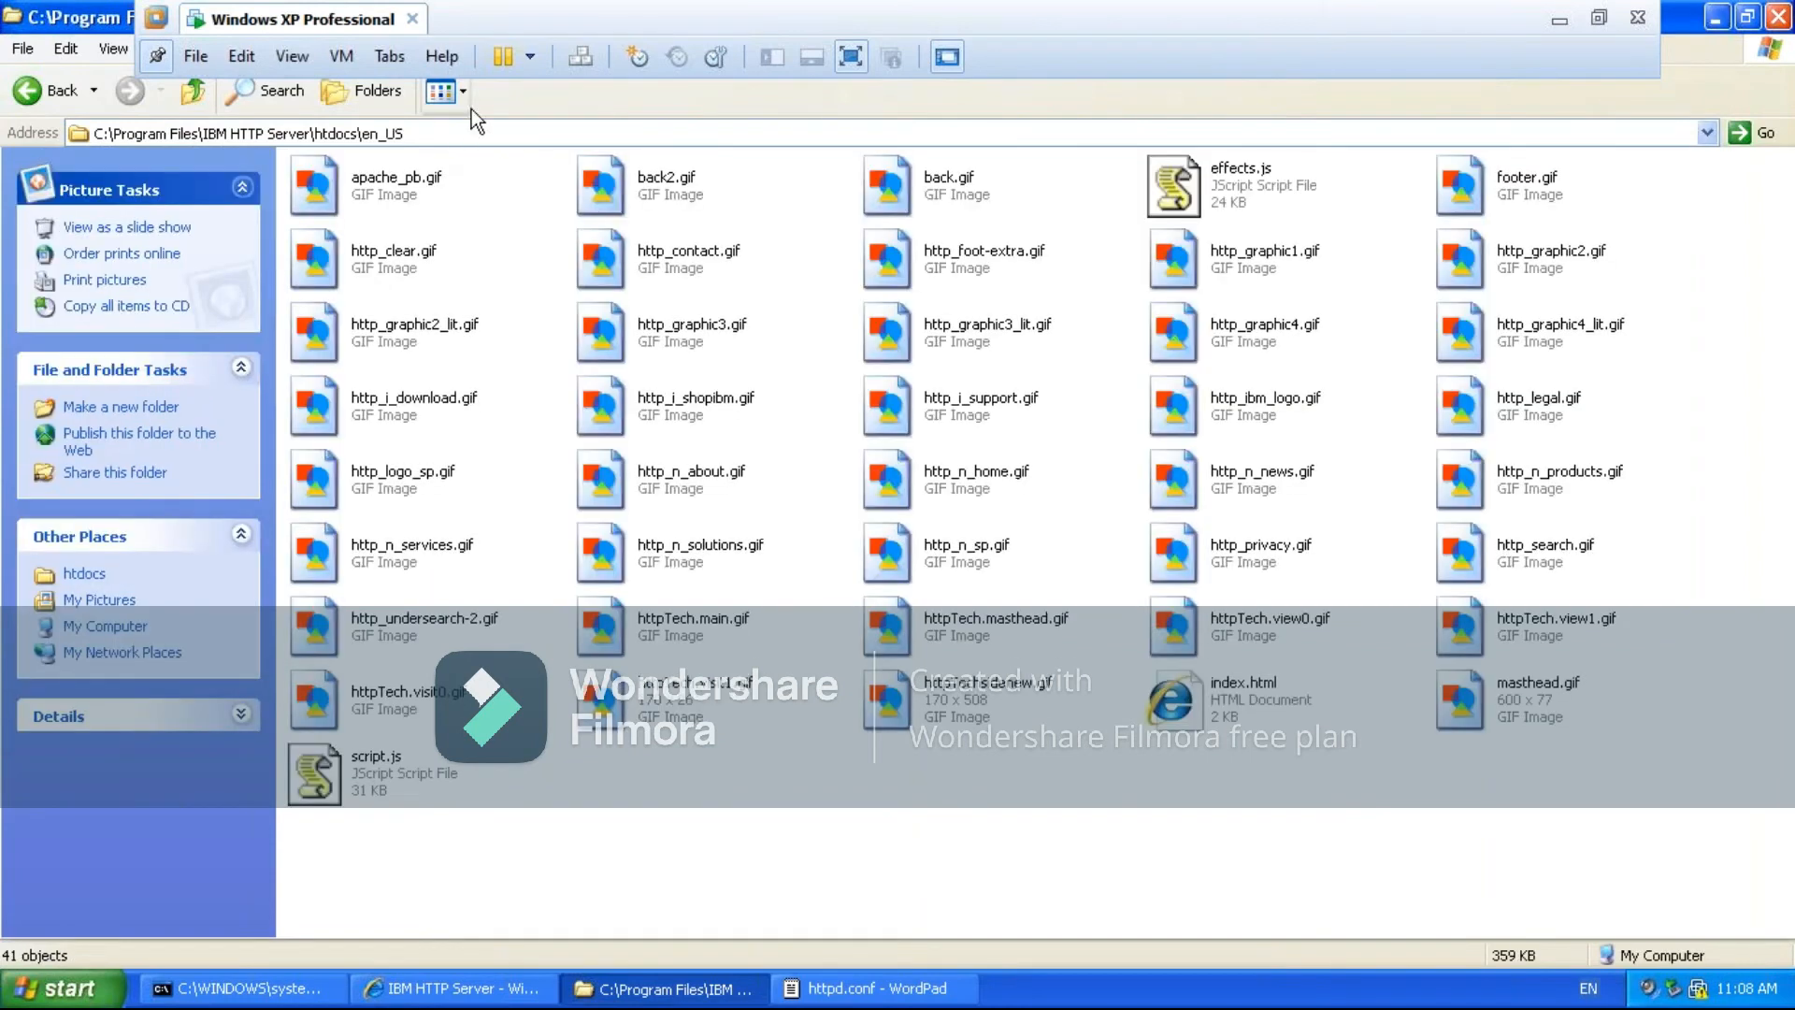
pyautogui.click(464, 94)
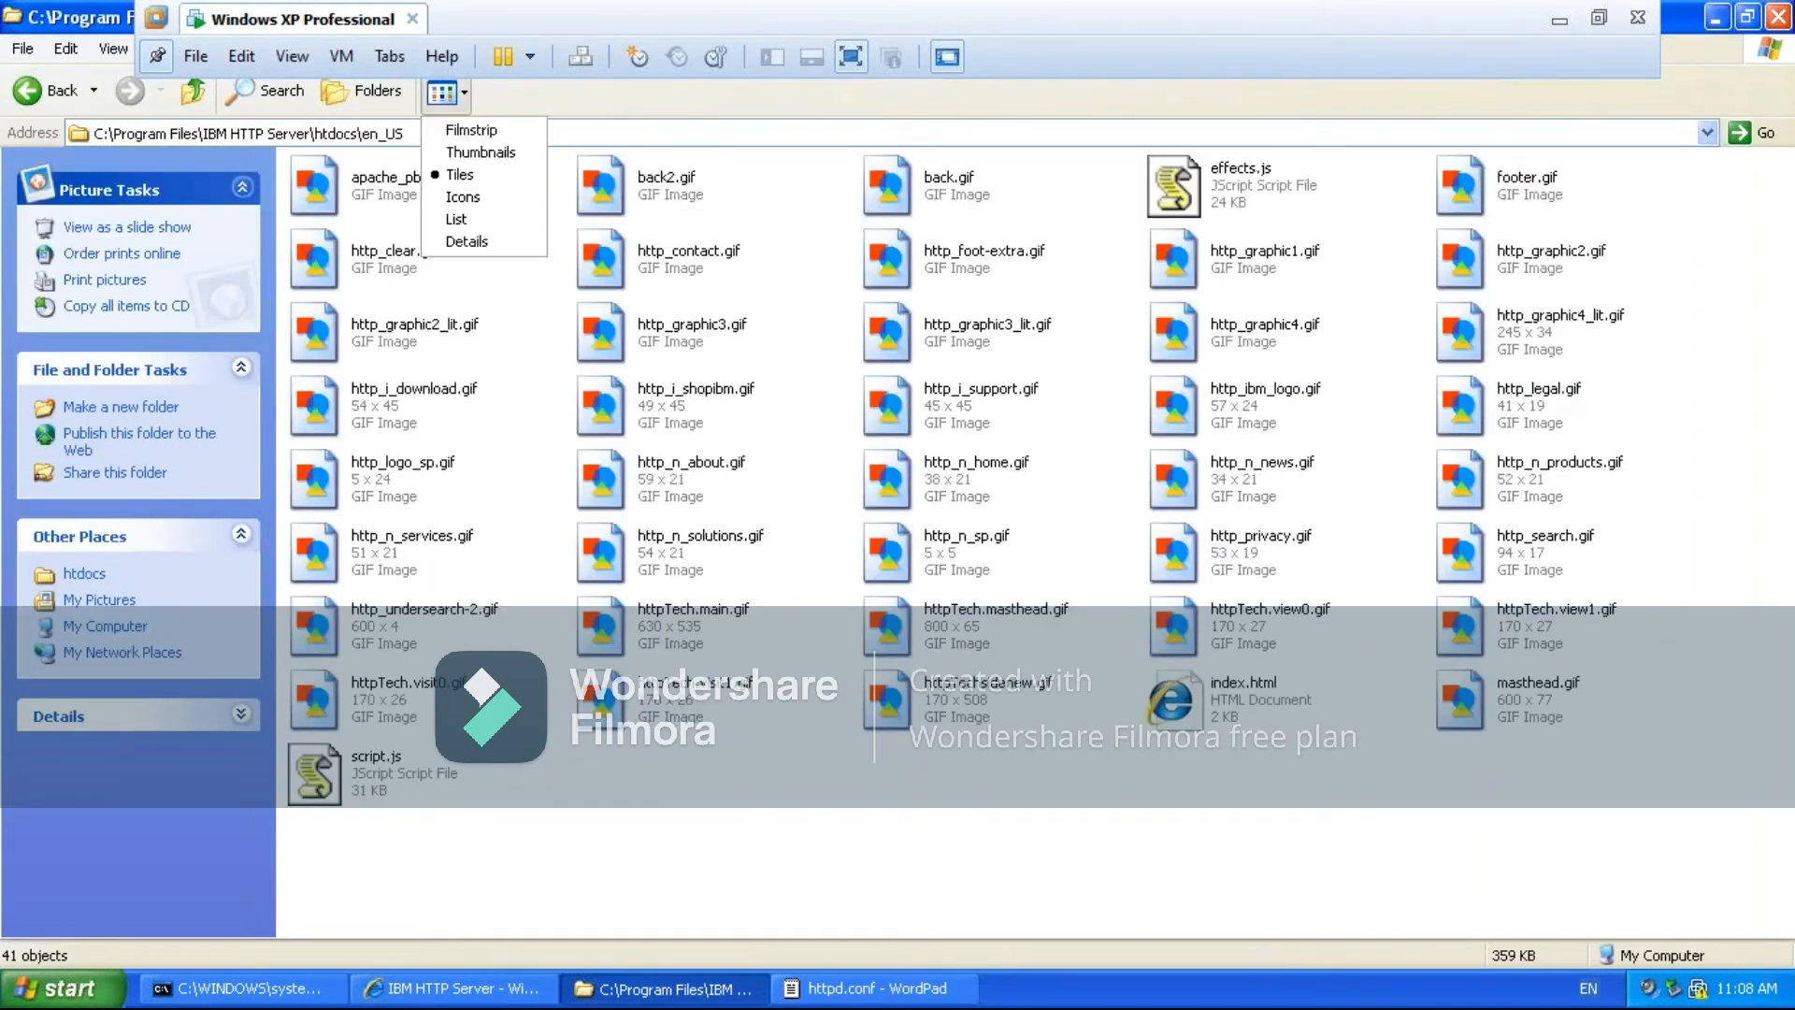
pyautogui.click(458, 220)
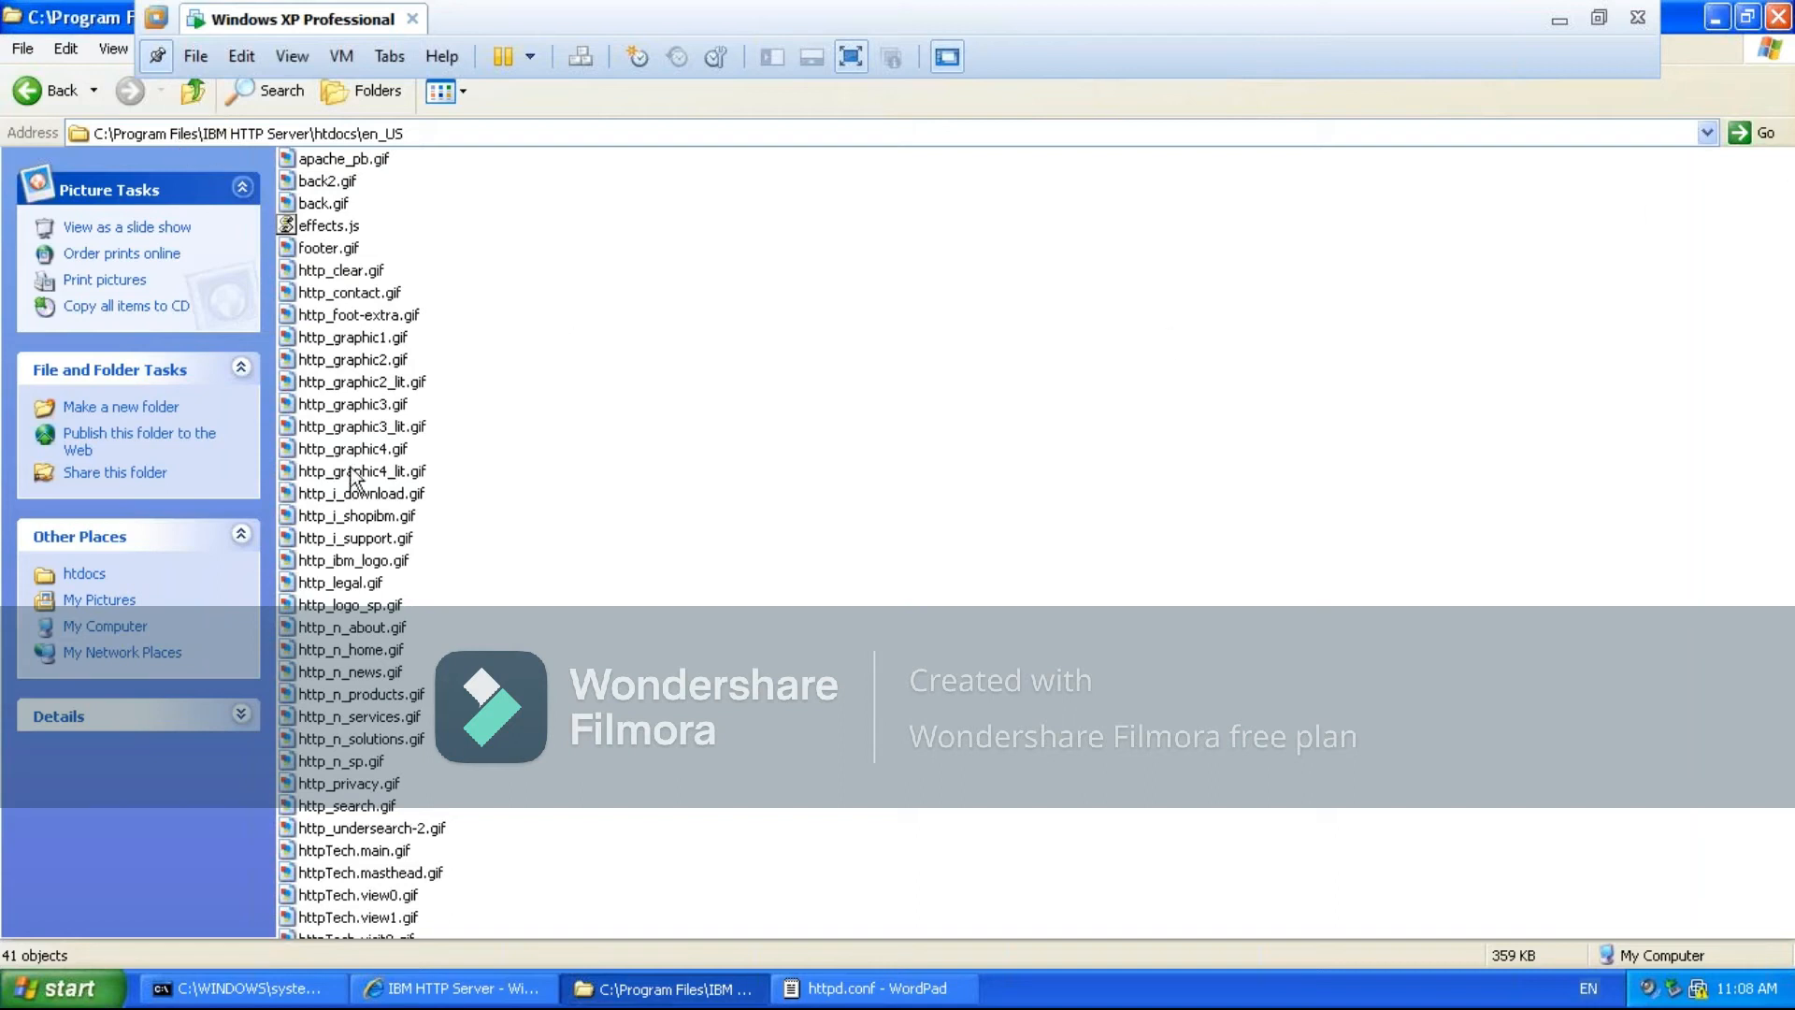
pyautogui.doubleClick(316, 517)
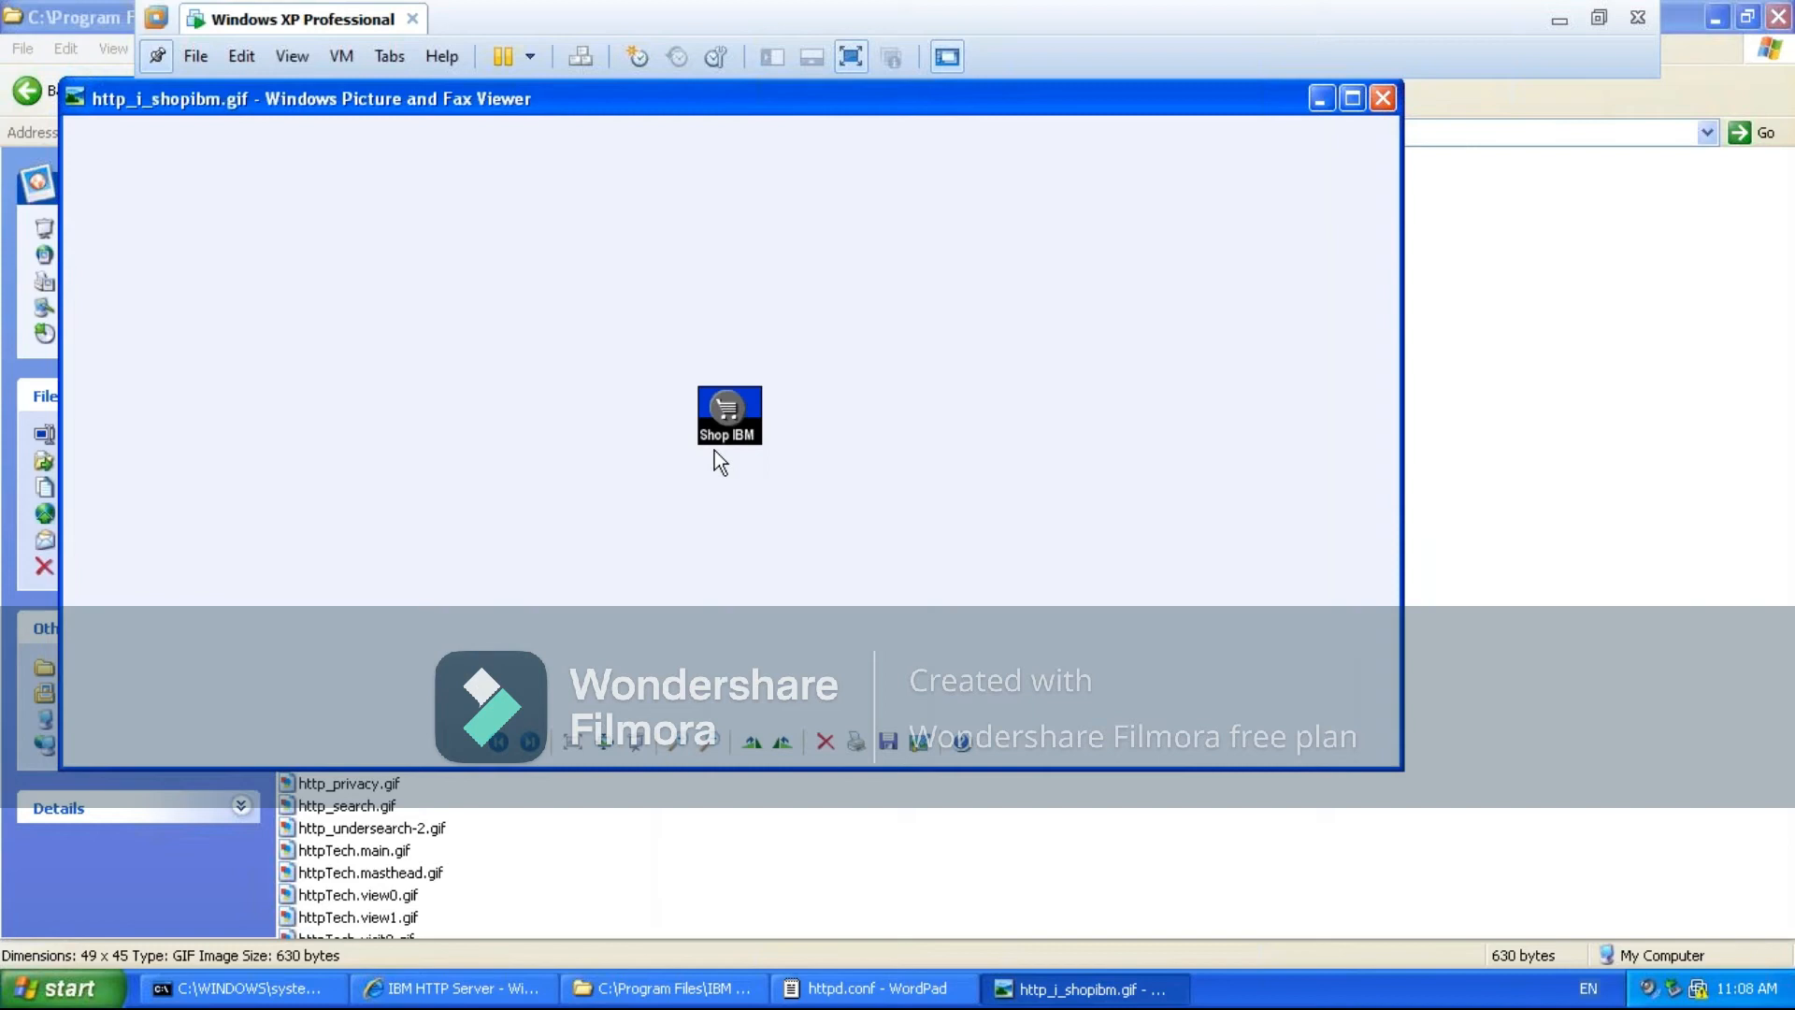
pyautogui.click(1382, 99)
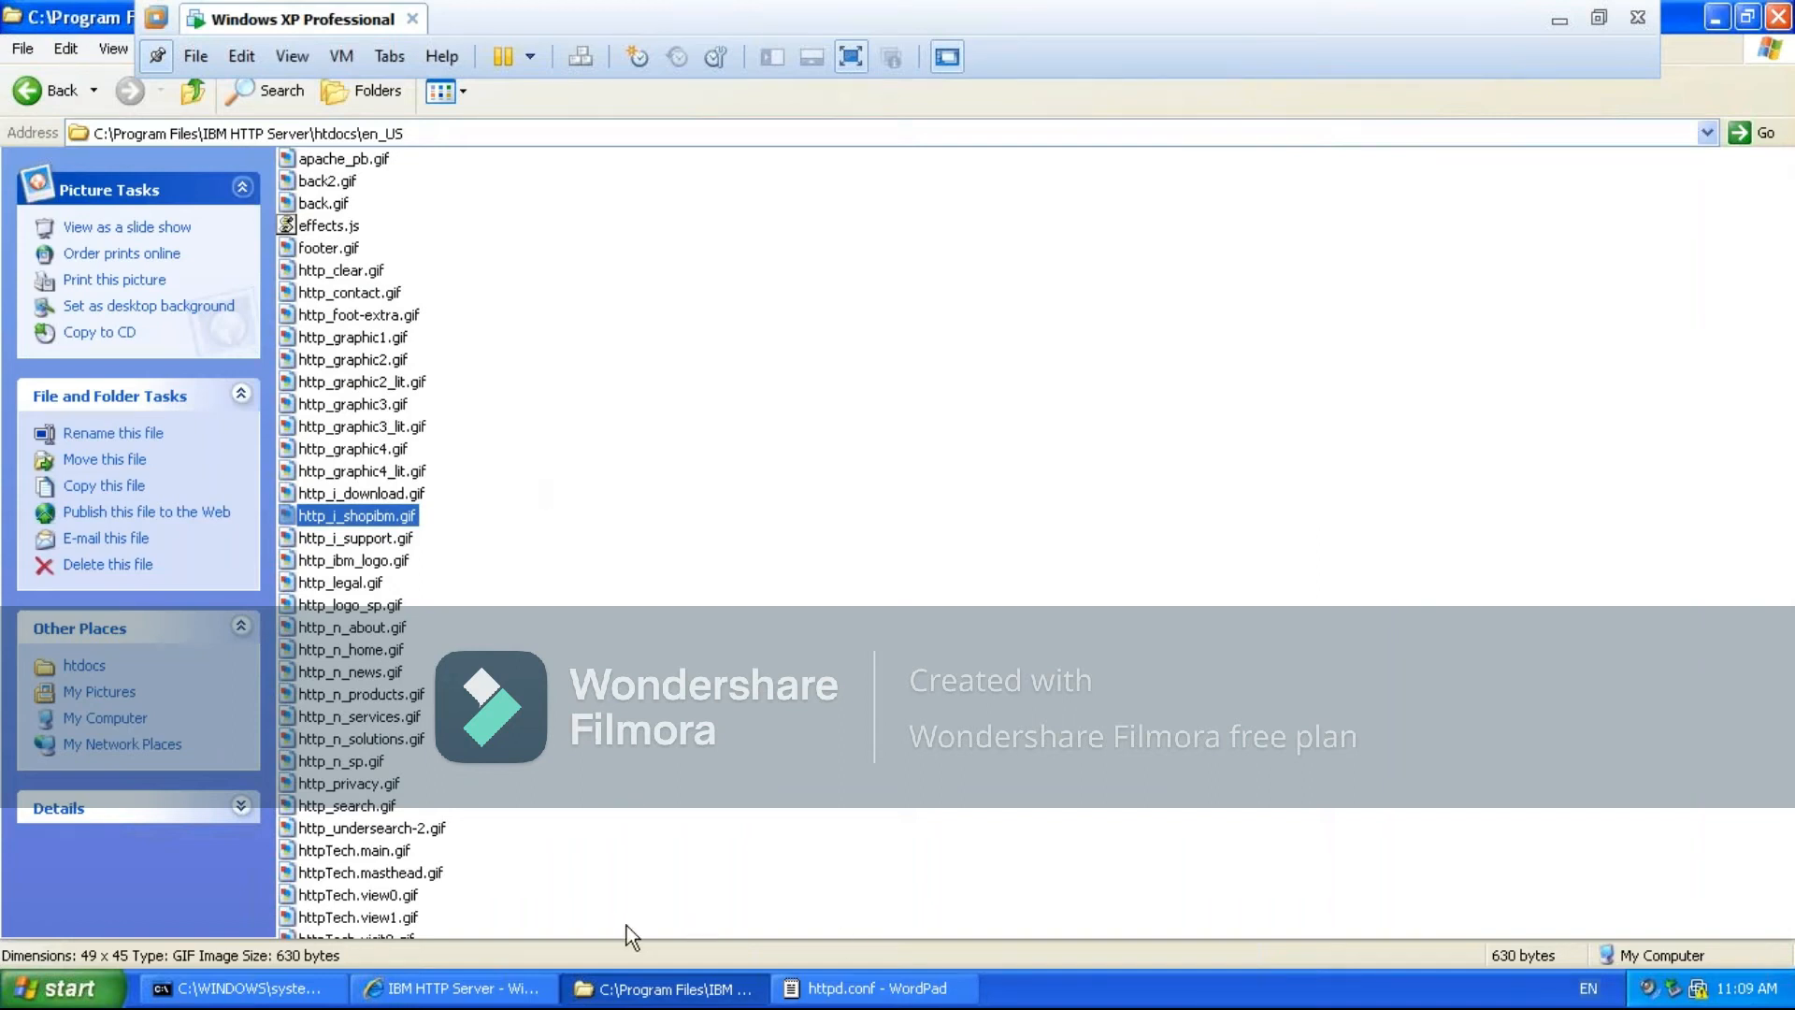
pyautogui.click(483, 997)
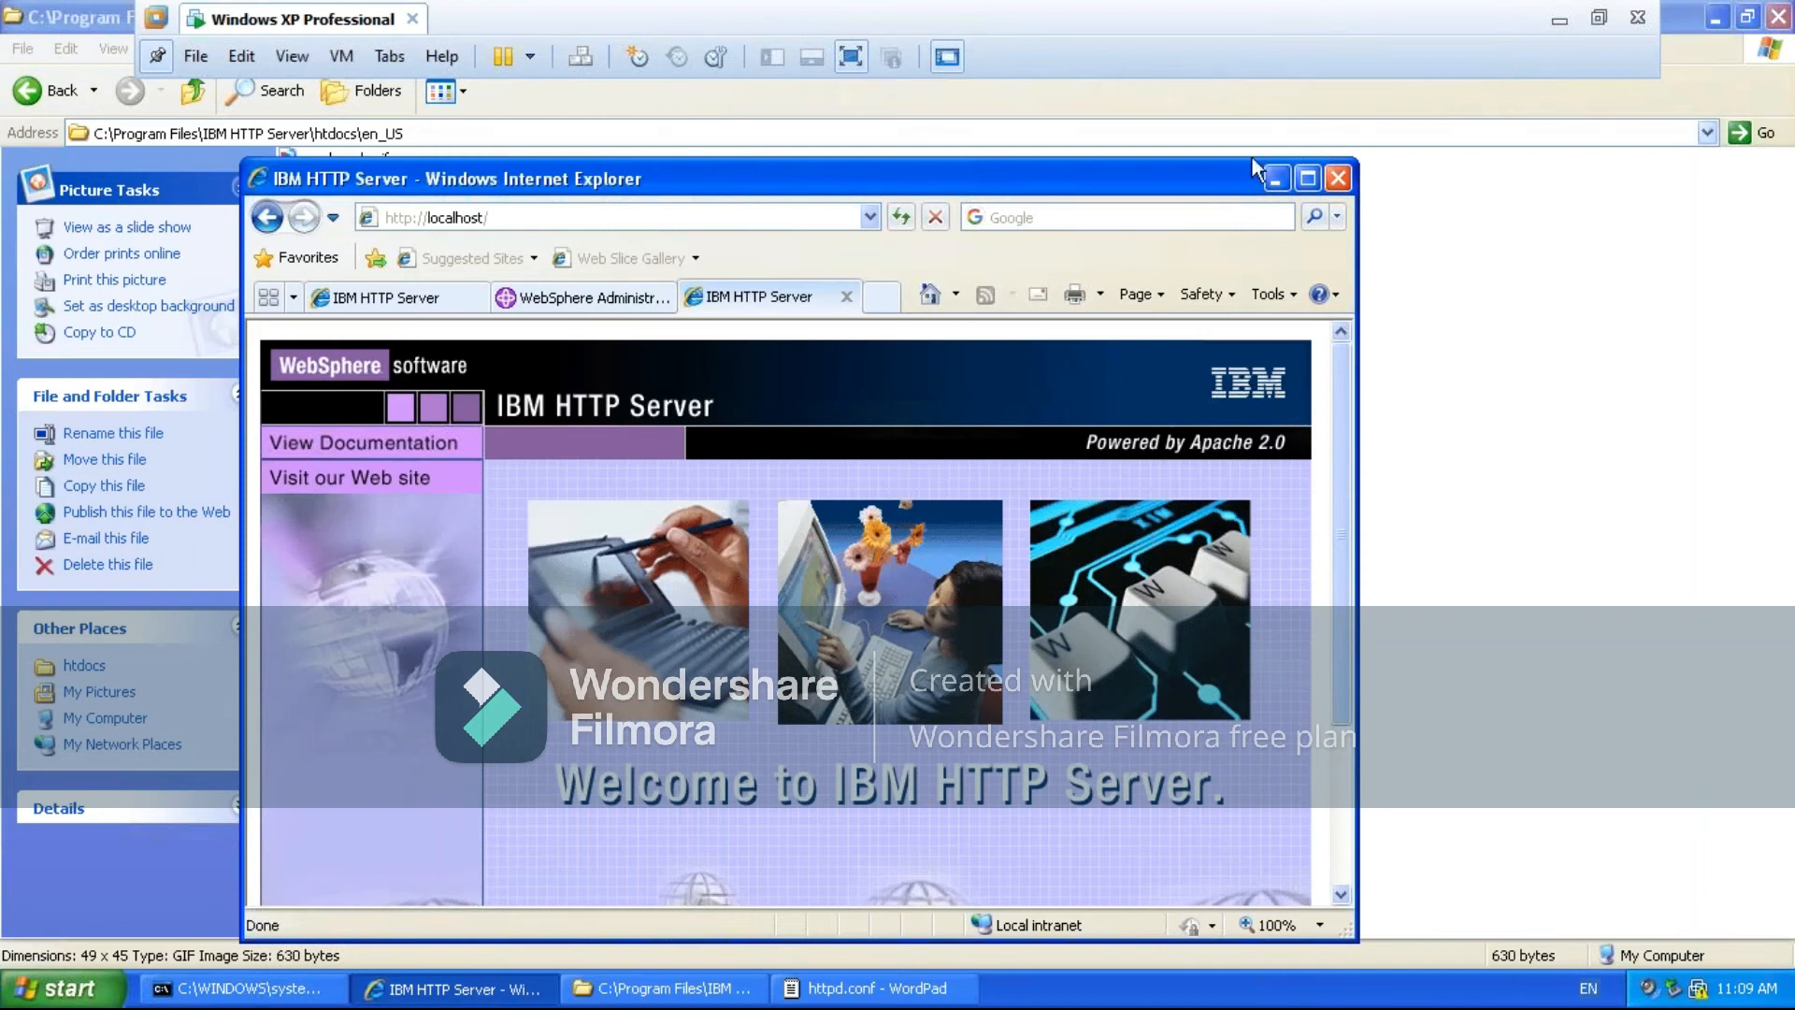
pyautogui.click(1273, 177)
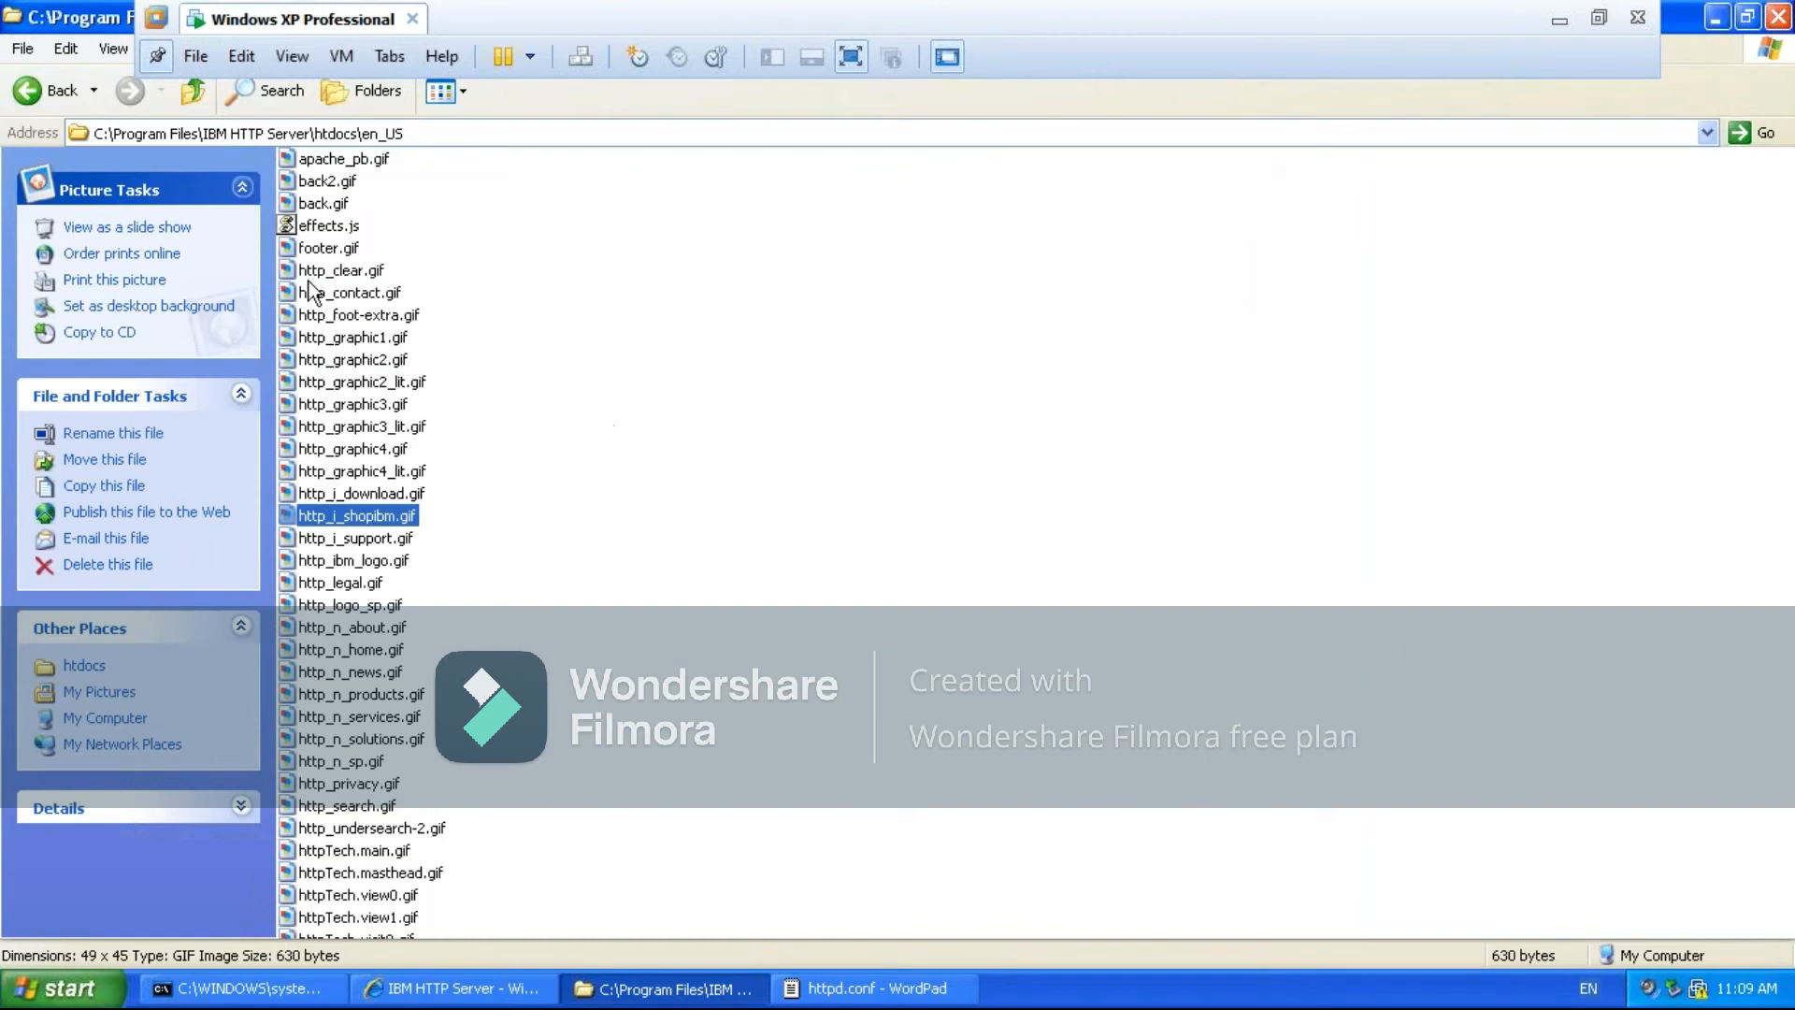
pyautogui.click(193, 93)
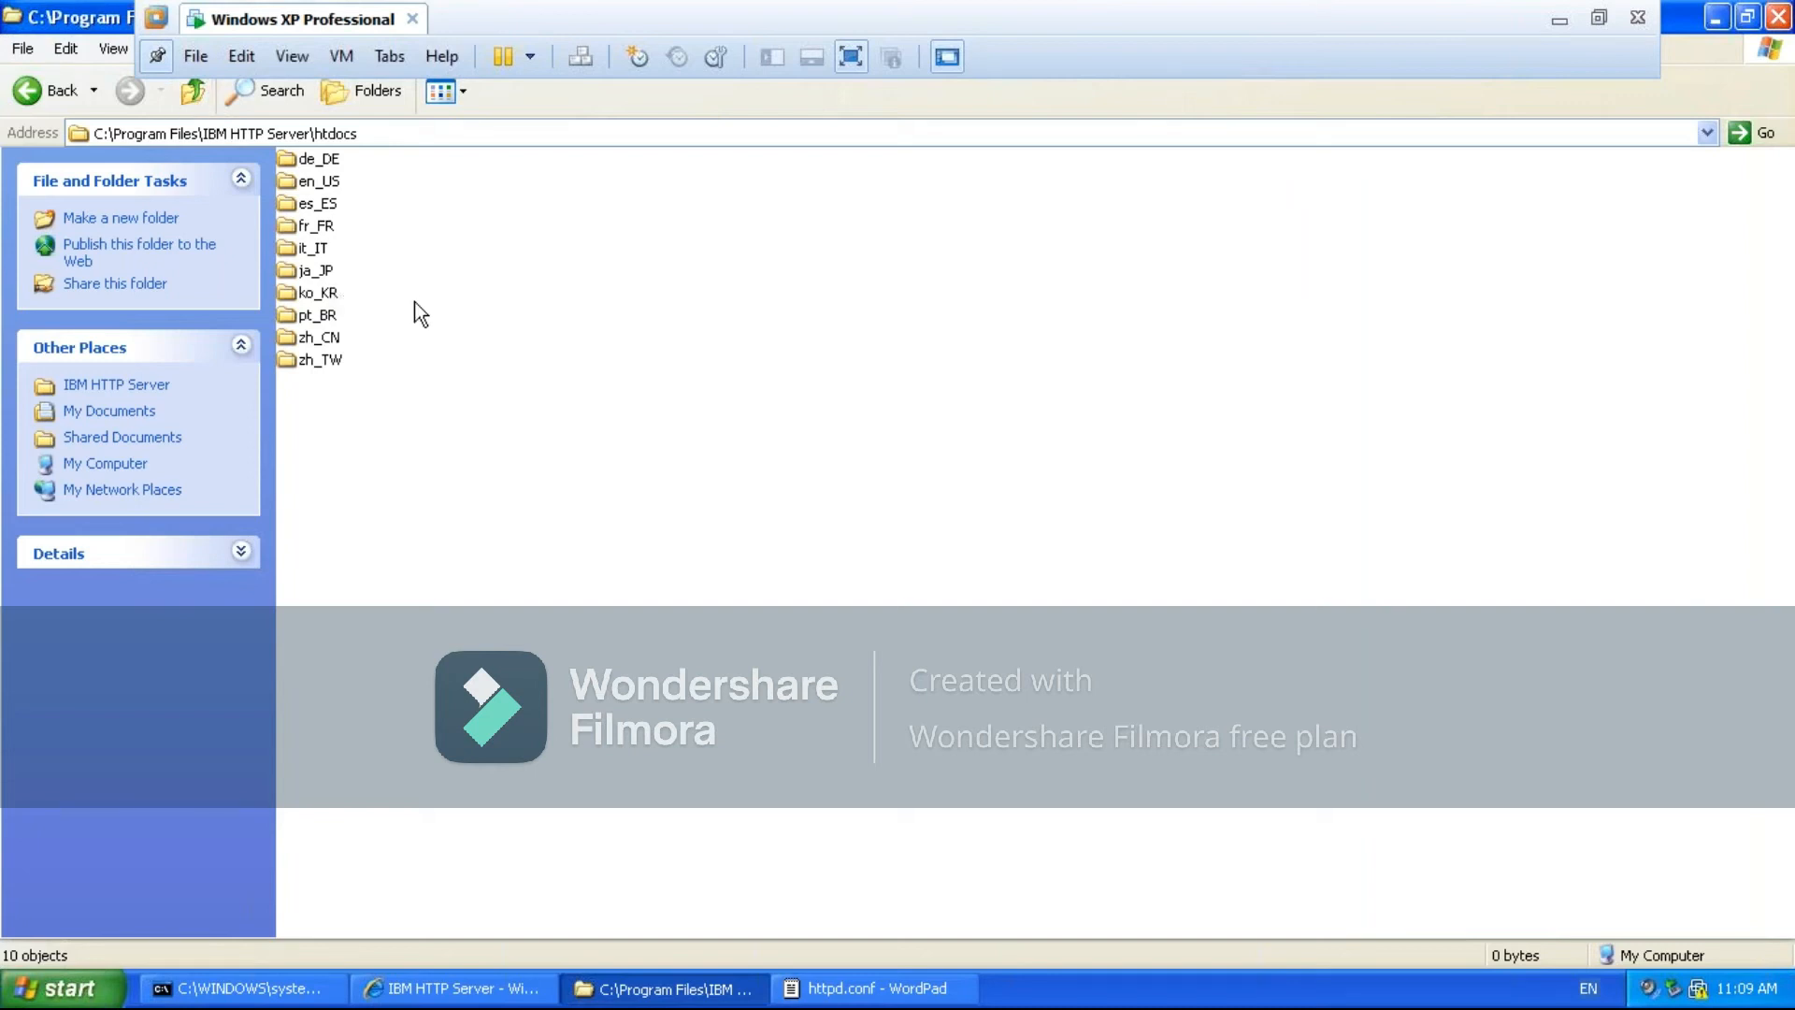
pyautogui.doubleClick(321, 181)
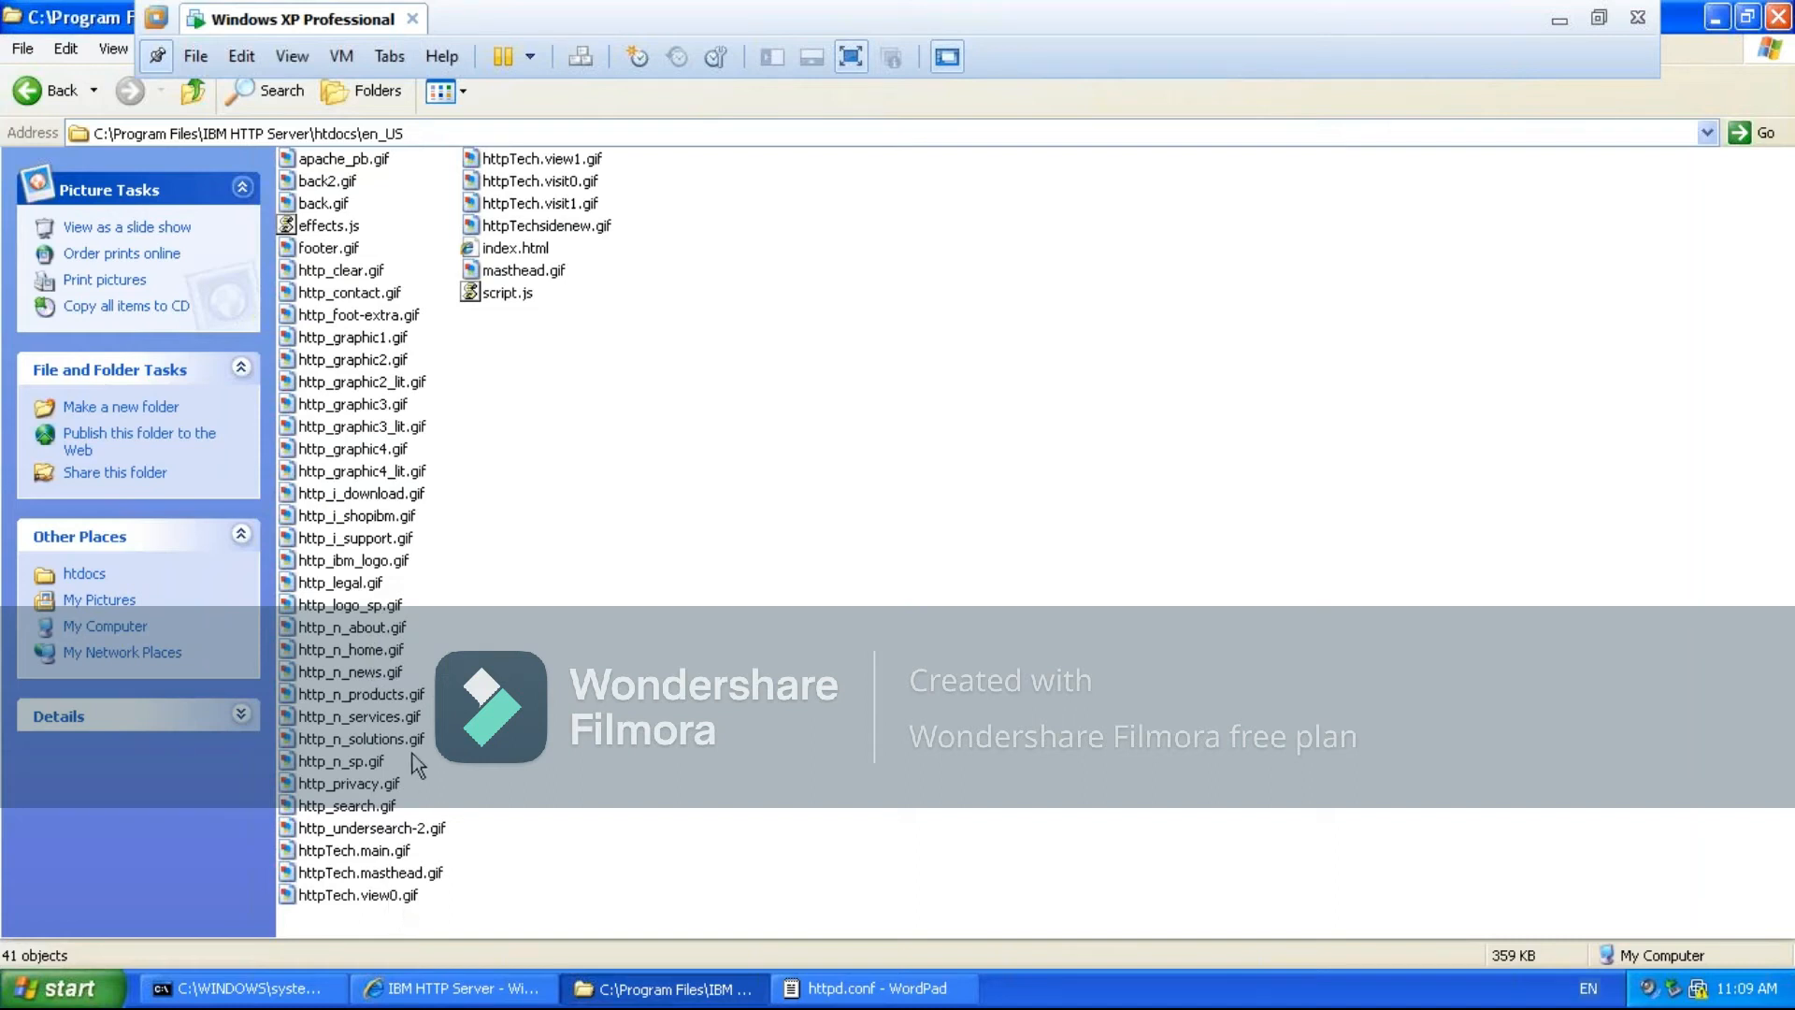
# - Open index.html from the en_US folder in Internet Explorer to view the page, close its tab, and minimize the browser
pyautogui.click(491, 250)
pyautogui.doubleClick(504, 249)
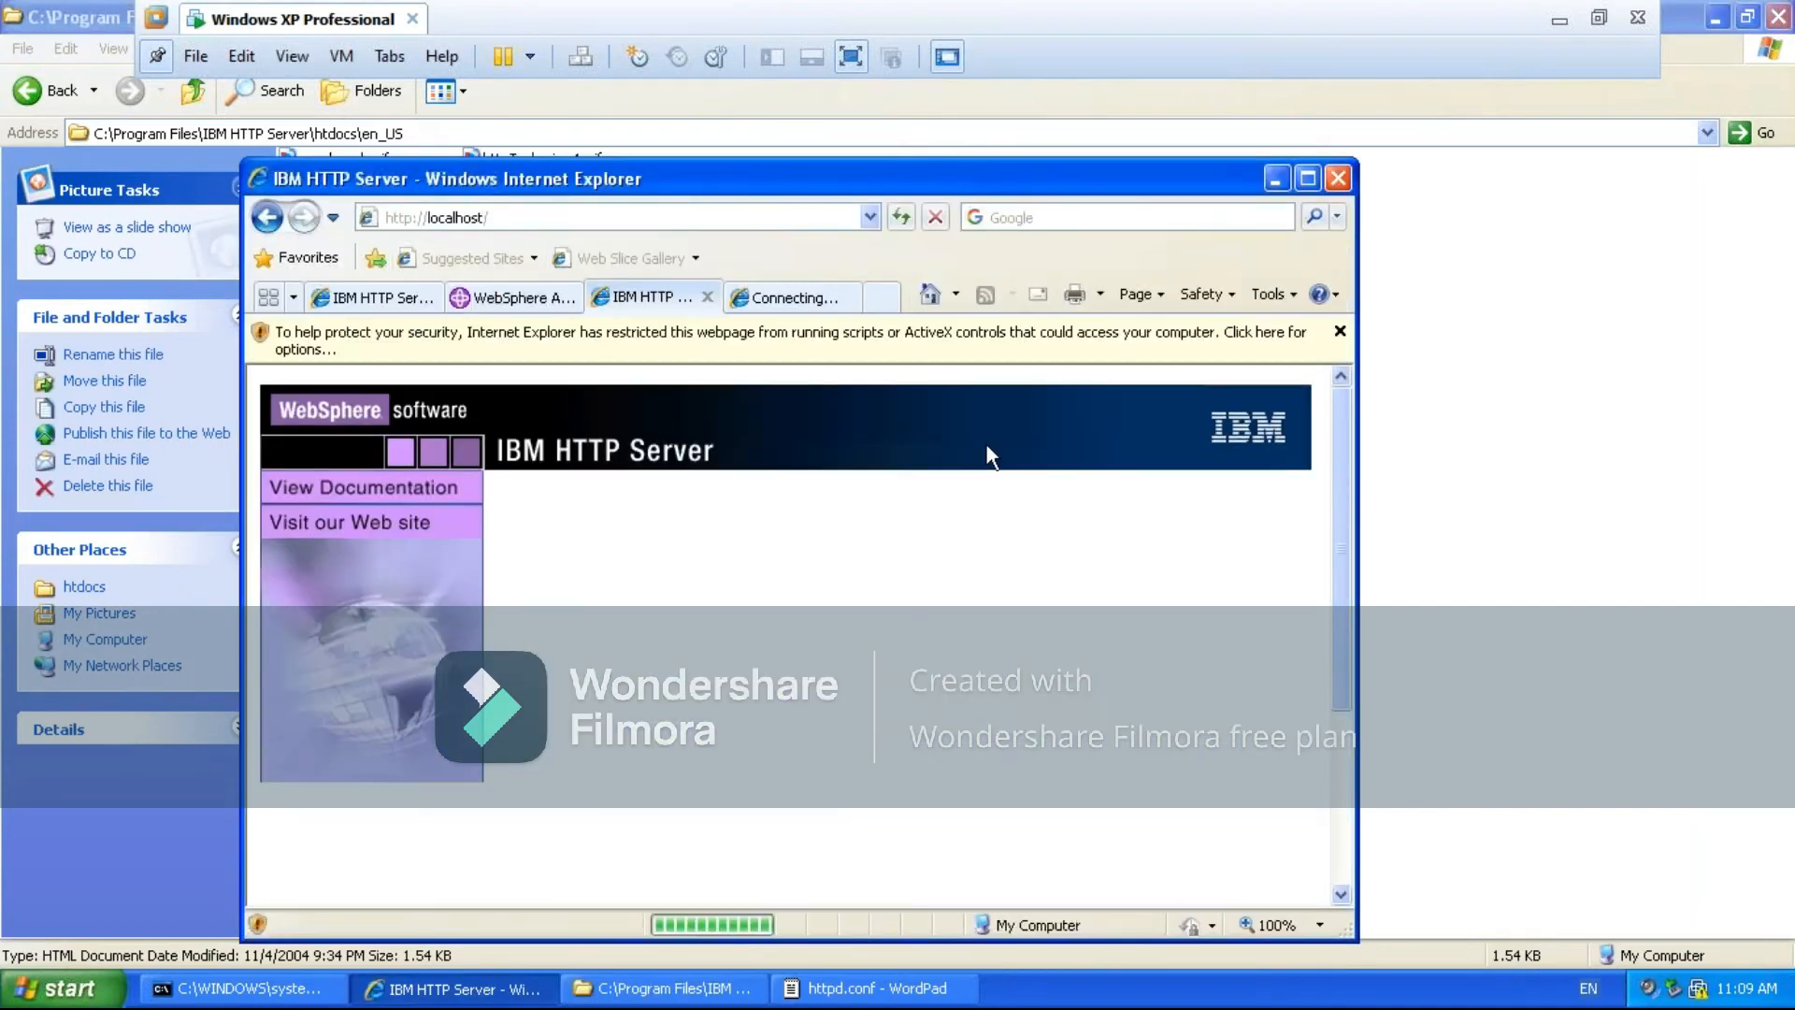
pyautogui.moveTo(1348, 505); pyautogui.dragTo(1332, 416)
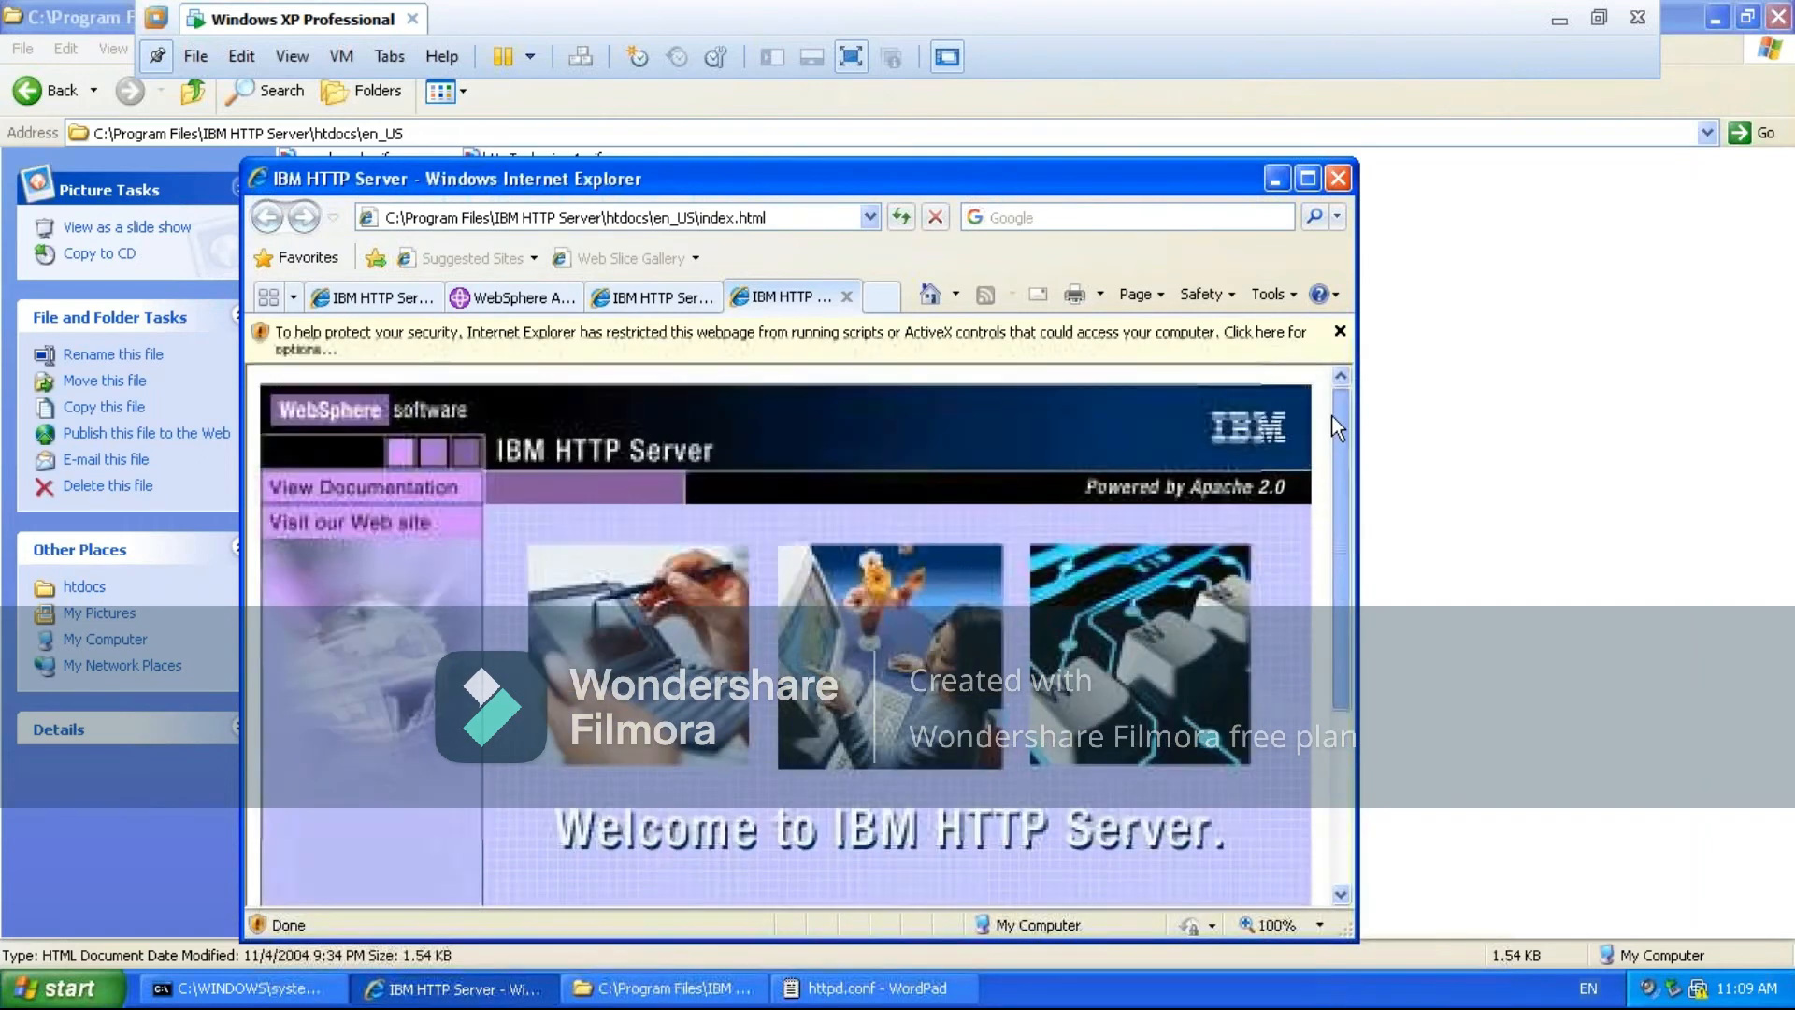
pyautogui.click(1339, 179)
pyautogui.click(986, 460)
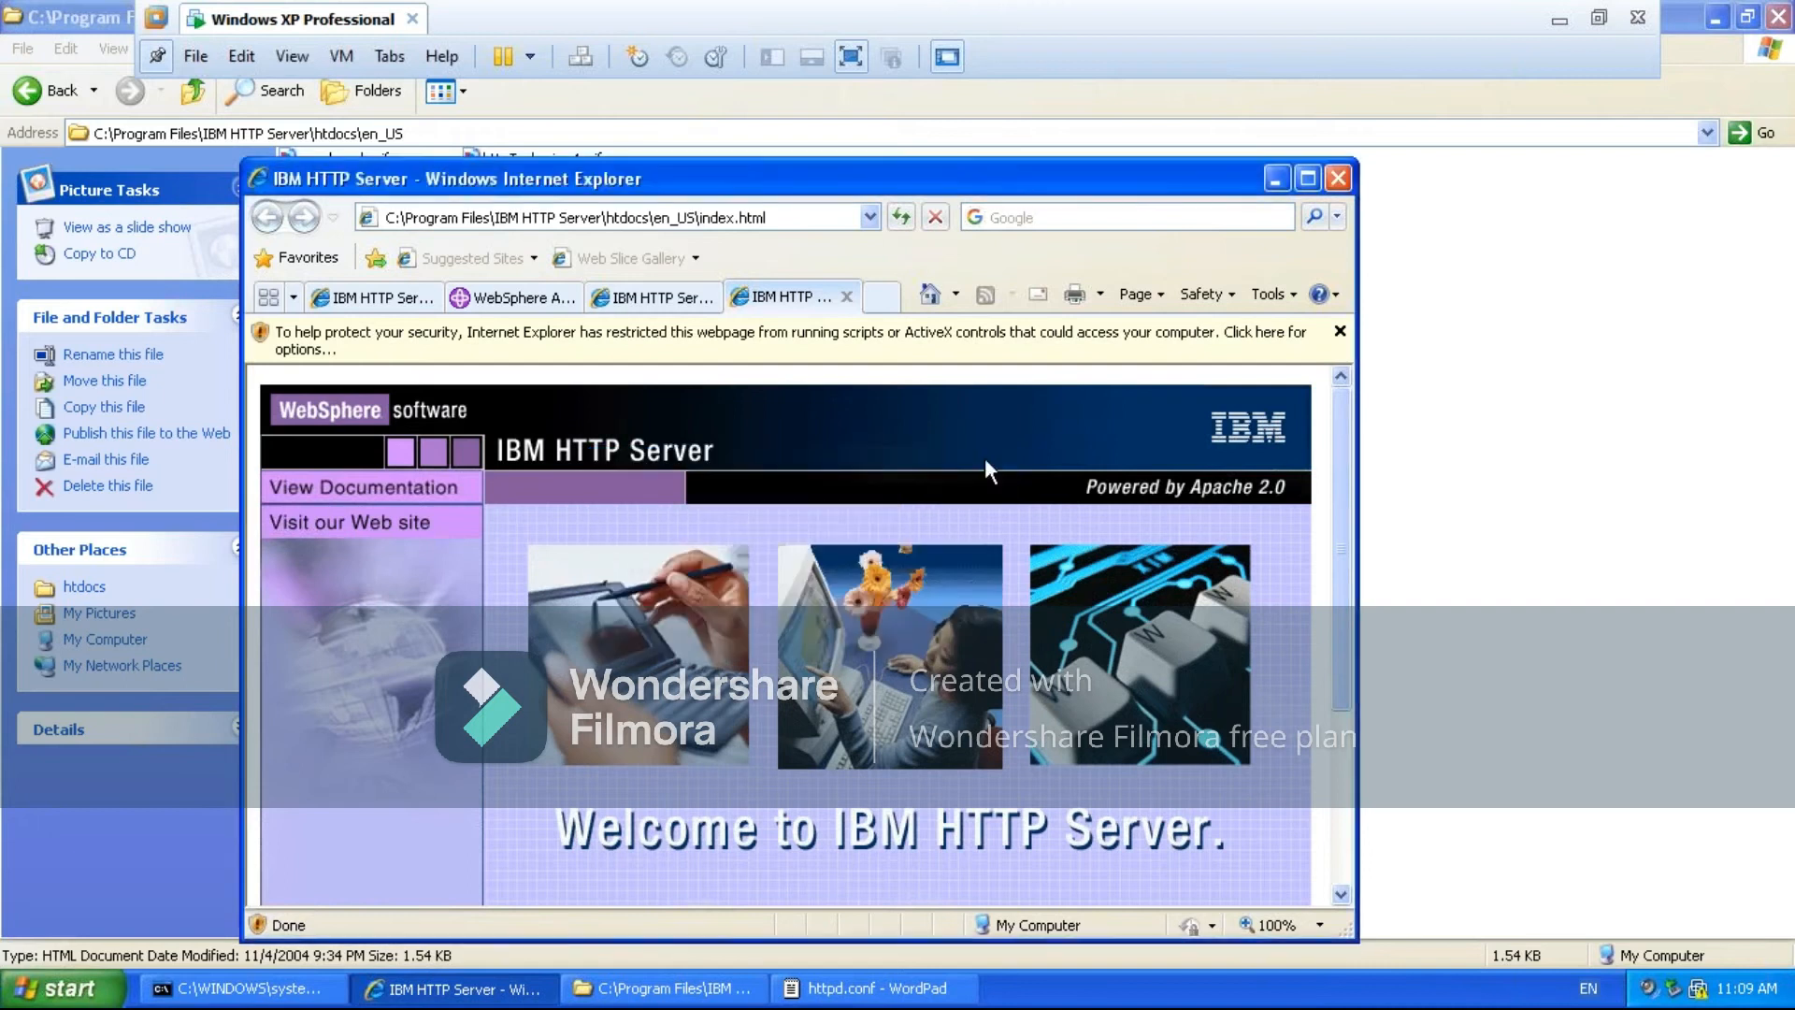
pyautogui.click(848, 296)
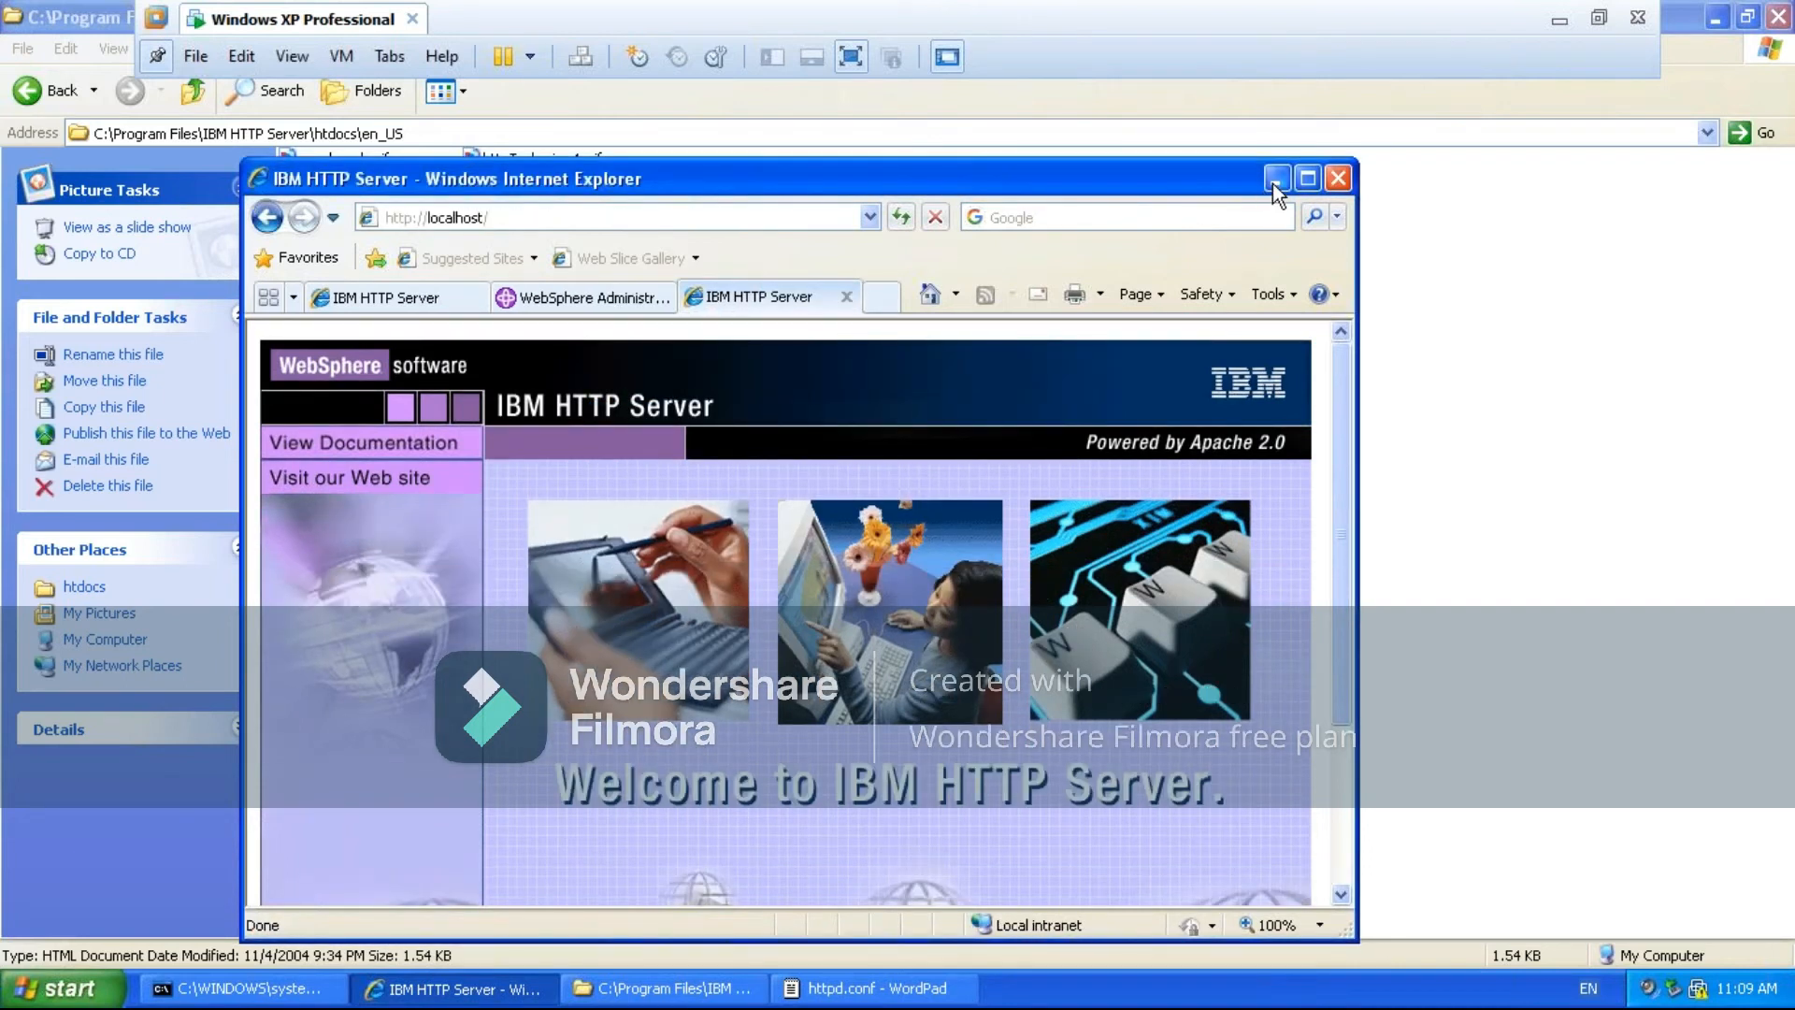
pyautogui.click(1273, 181)
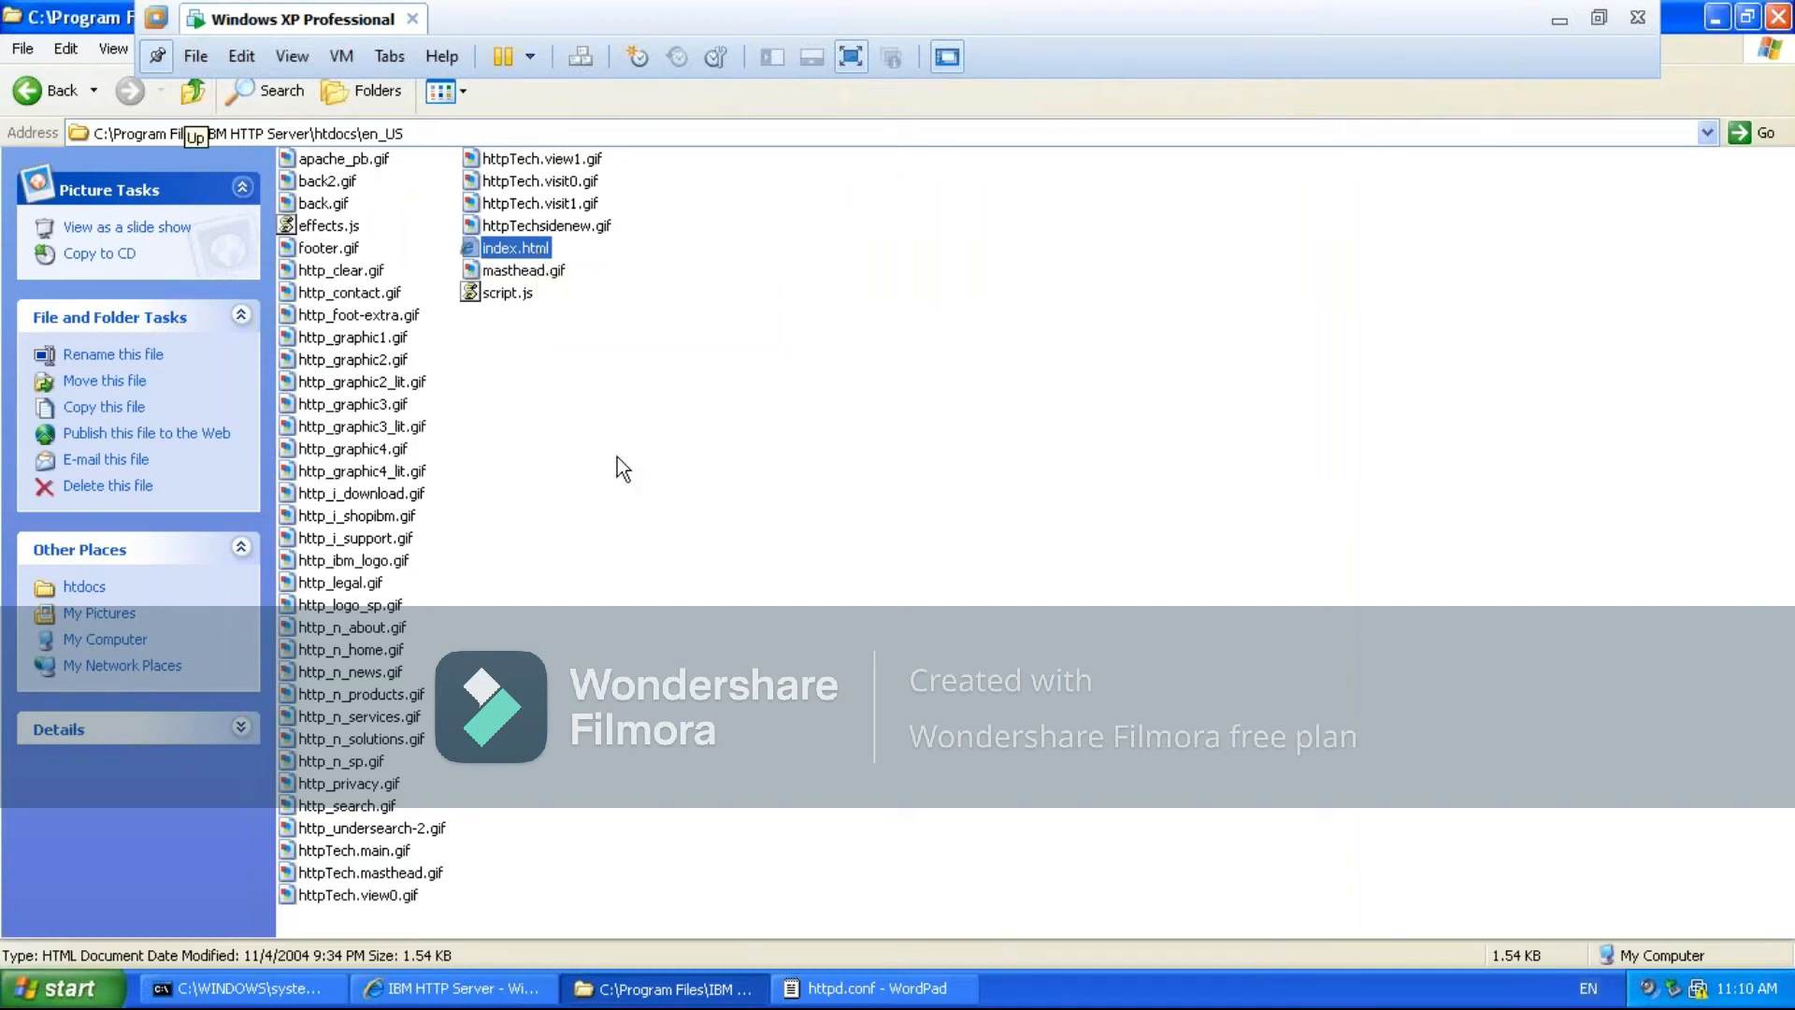
pyautogui.click(471, 988)
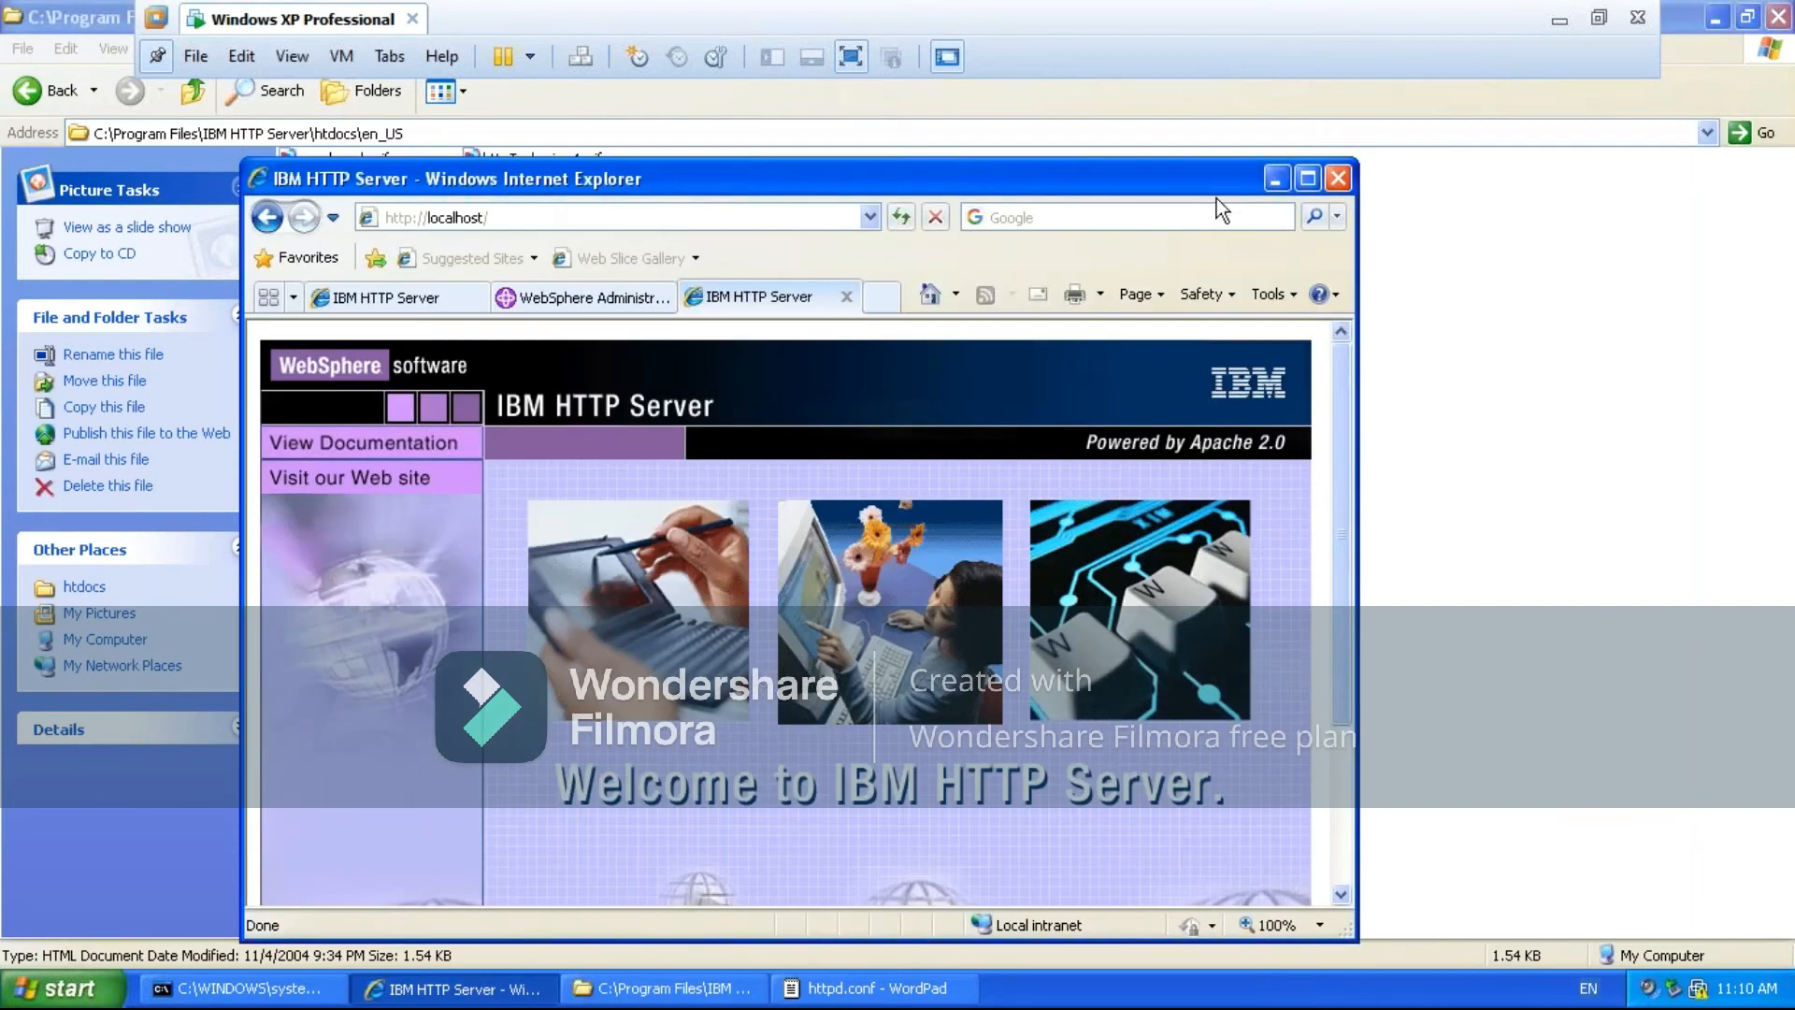
pyautogui.click(1277, 179)
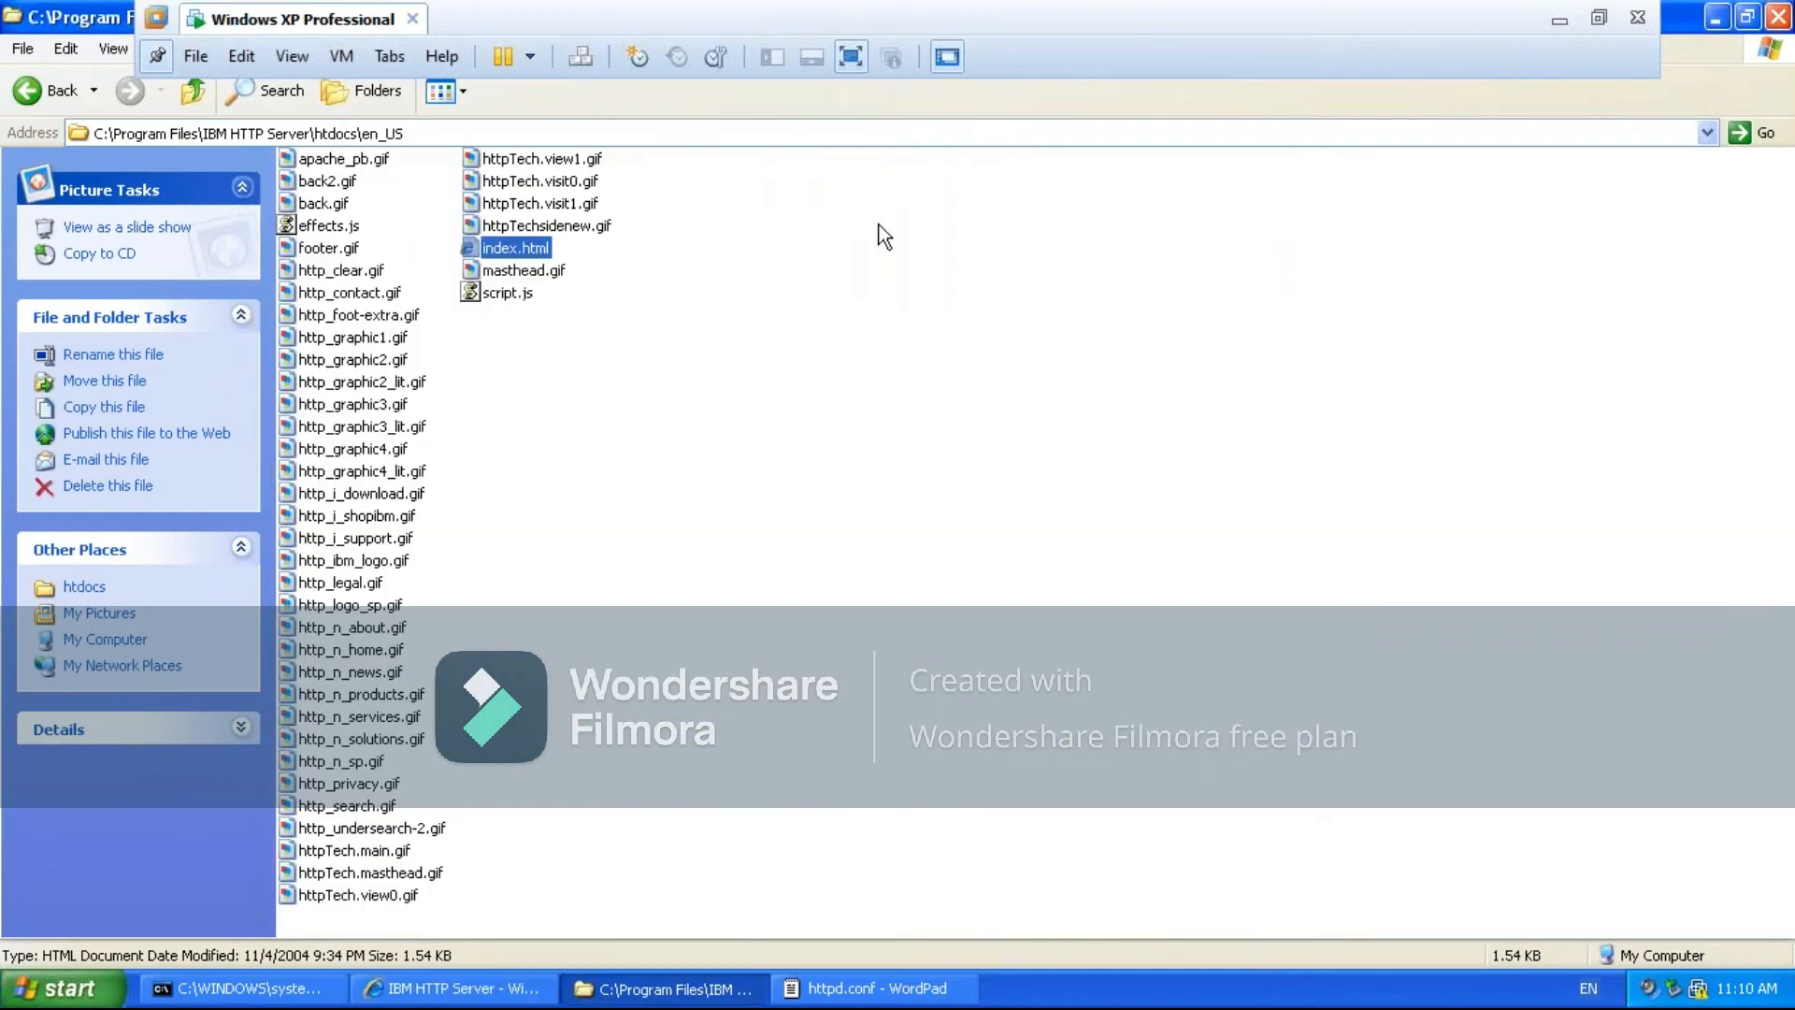
pyautogui.click(197, 85)
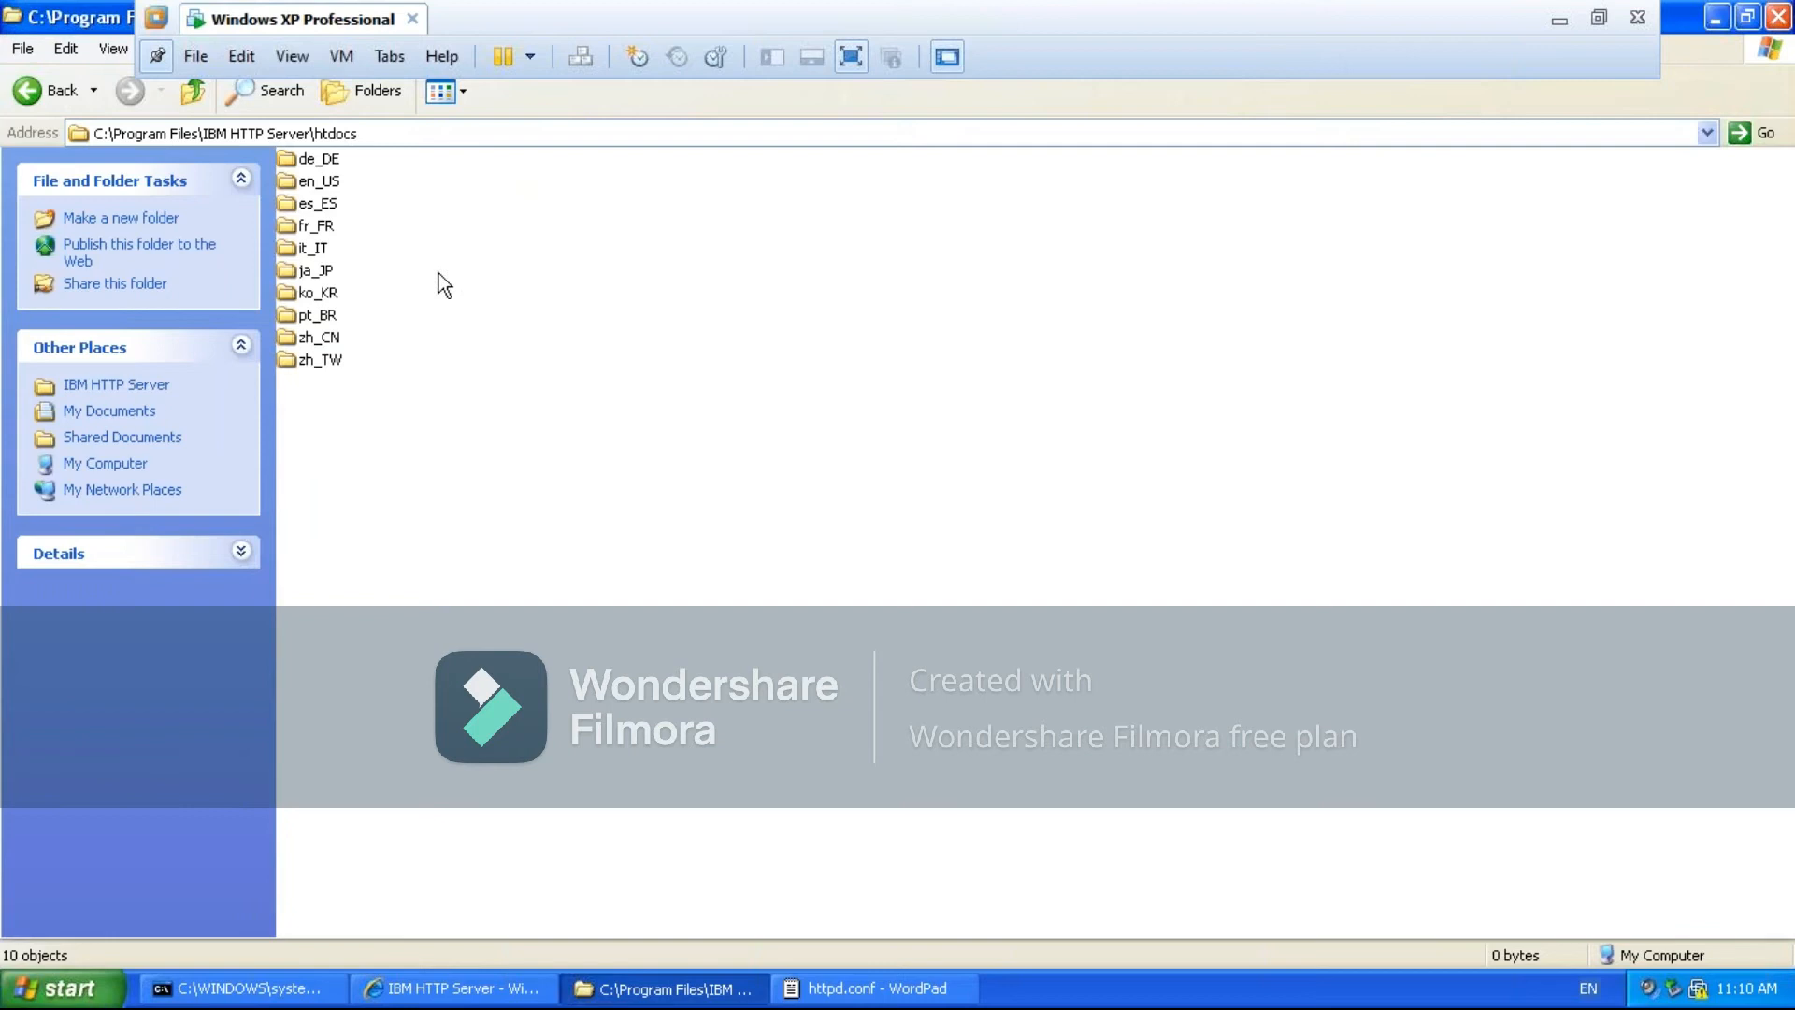
# - Switch to httpd.conf in WordPad and examine the Directory block for htdocs/en_US and its Options and AllowOverride directives
pyautogui.click(861, 993)
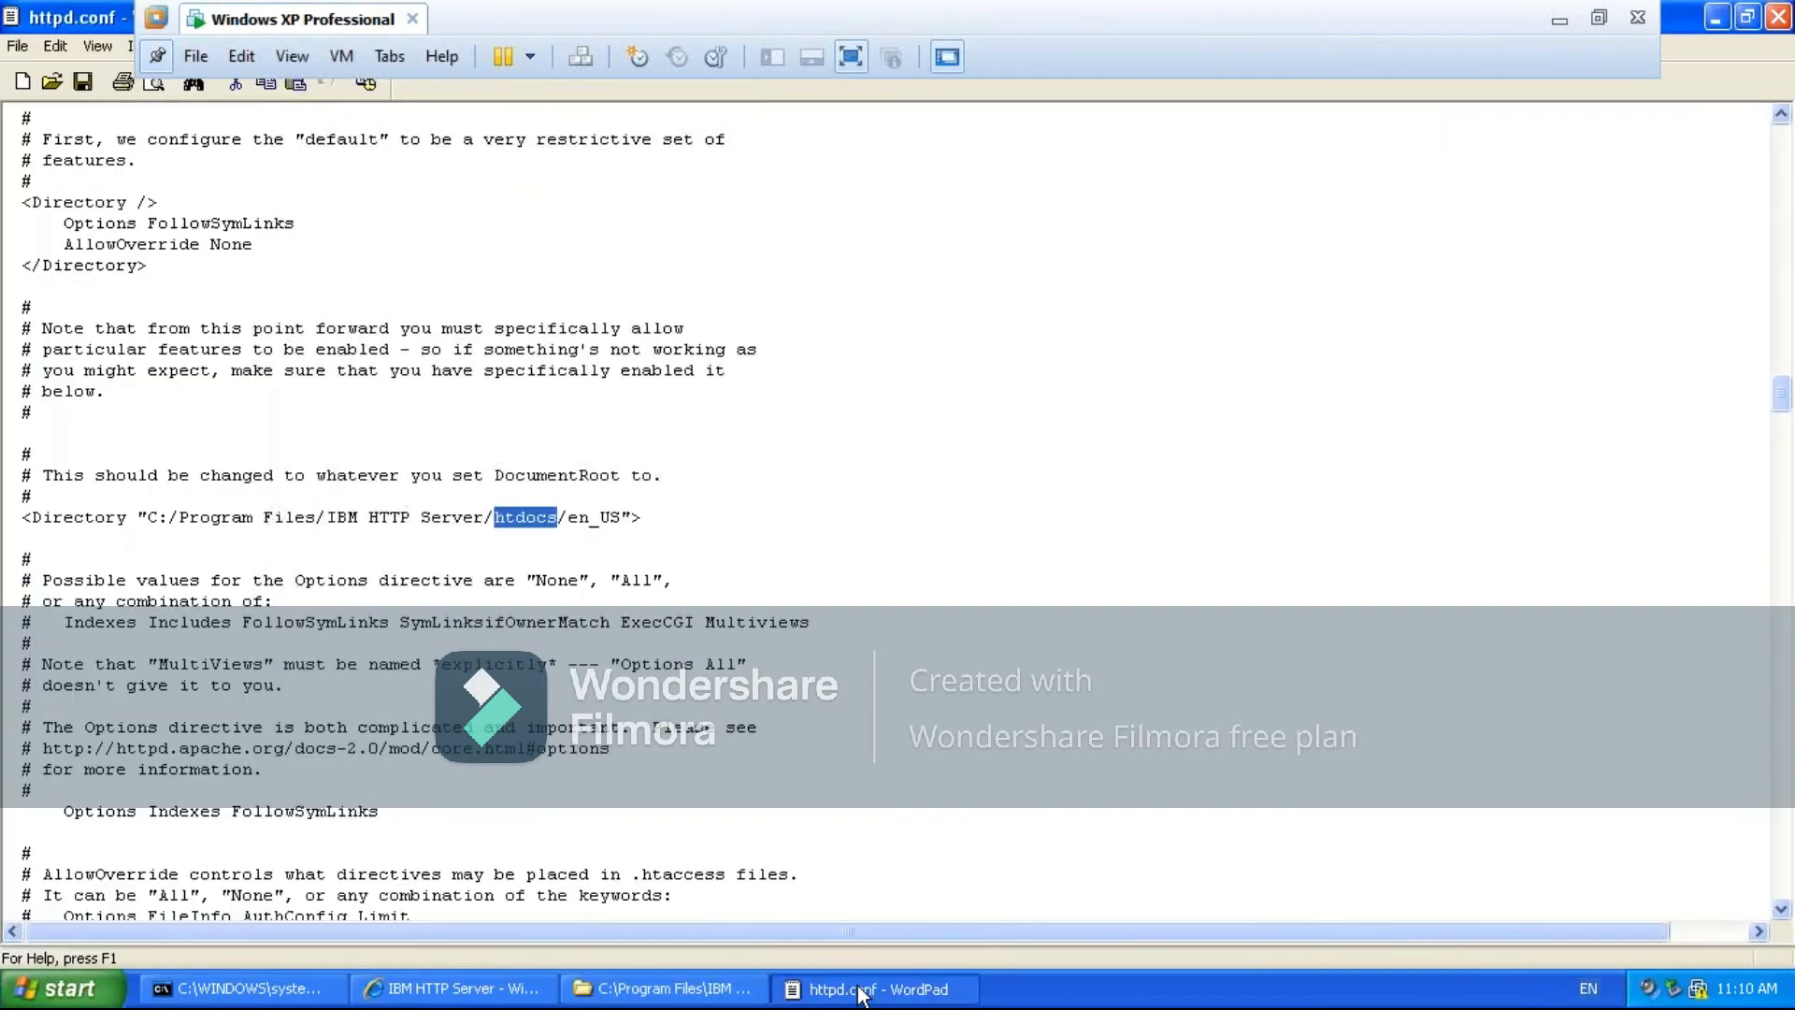
pyautogui.click(932, 707)
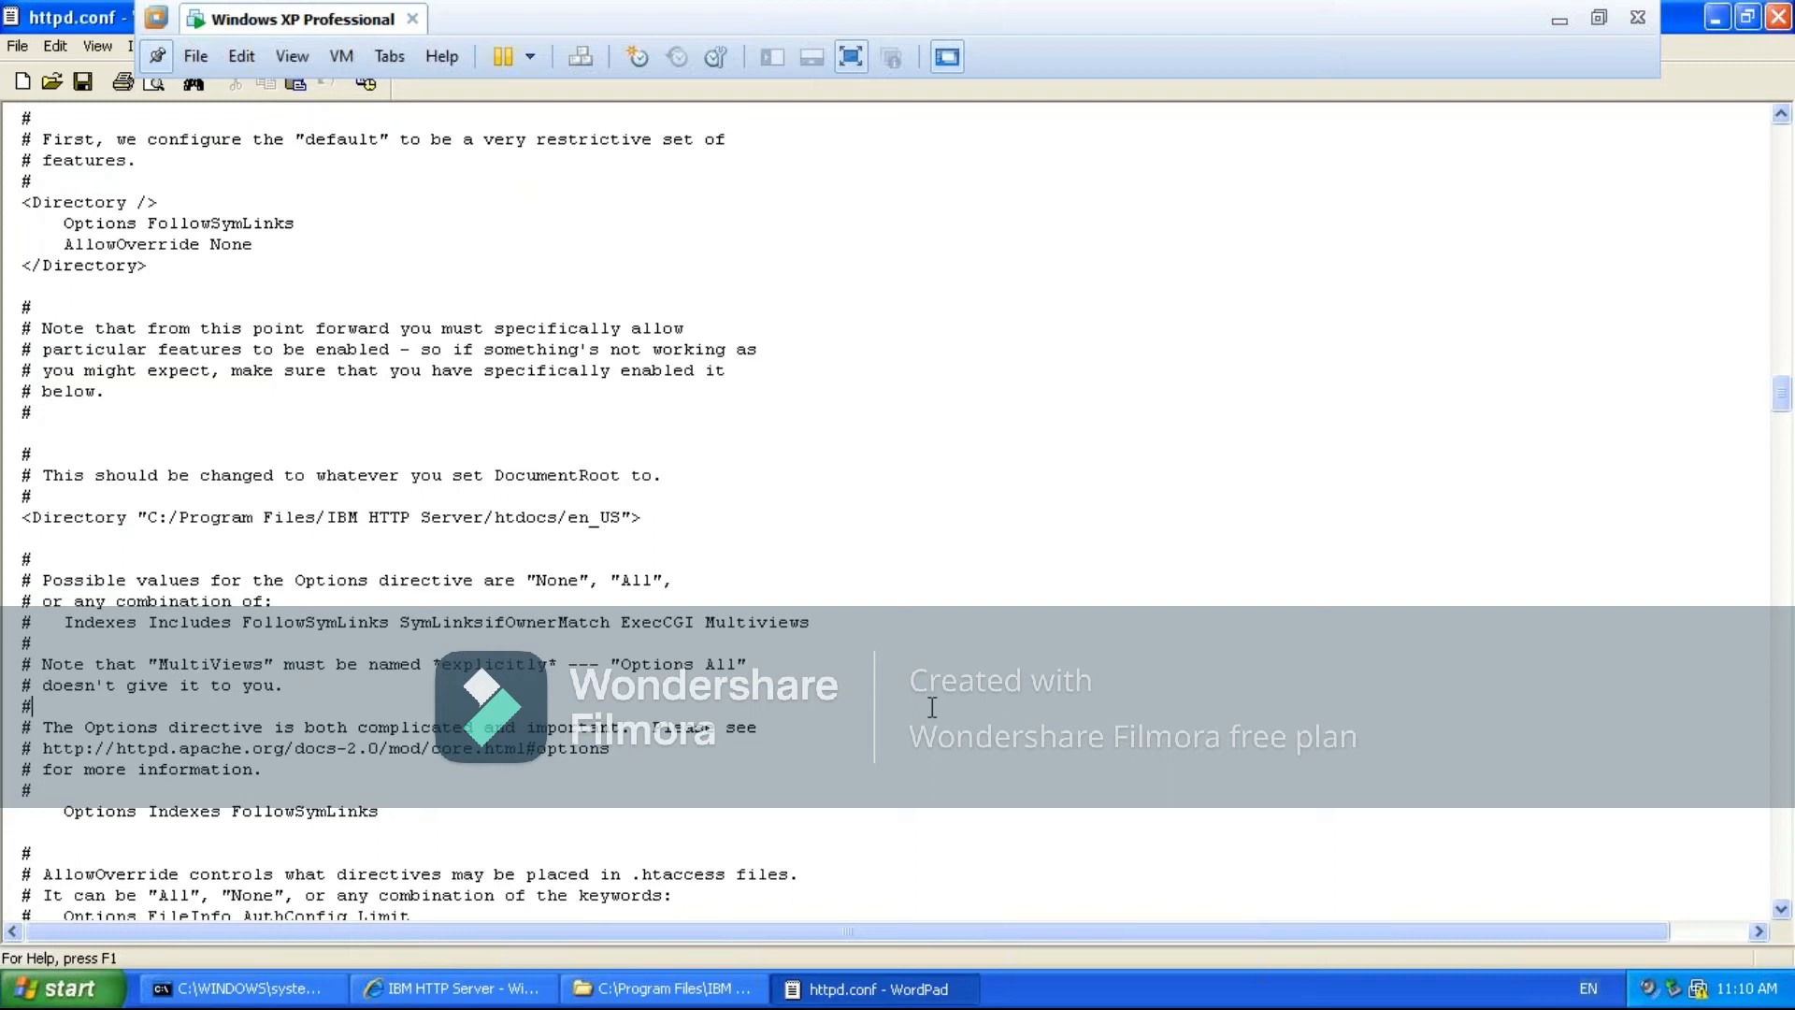
pyautogui.press('Down')
pyautogui.press('Down')
pyautogui.press('Down')
pyautogui.press('Down')
pyautogui.scroll(-3, 932, 708)
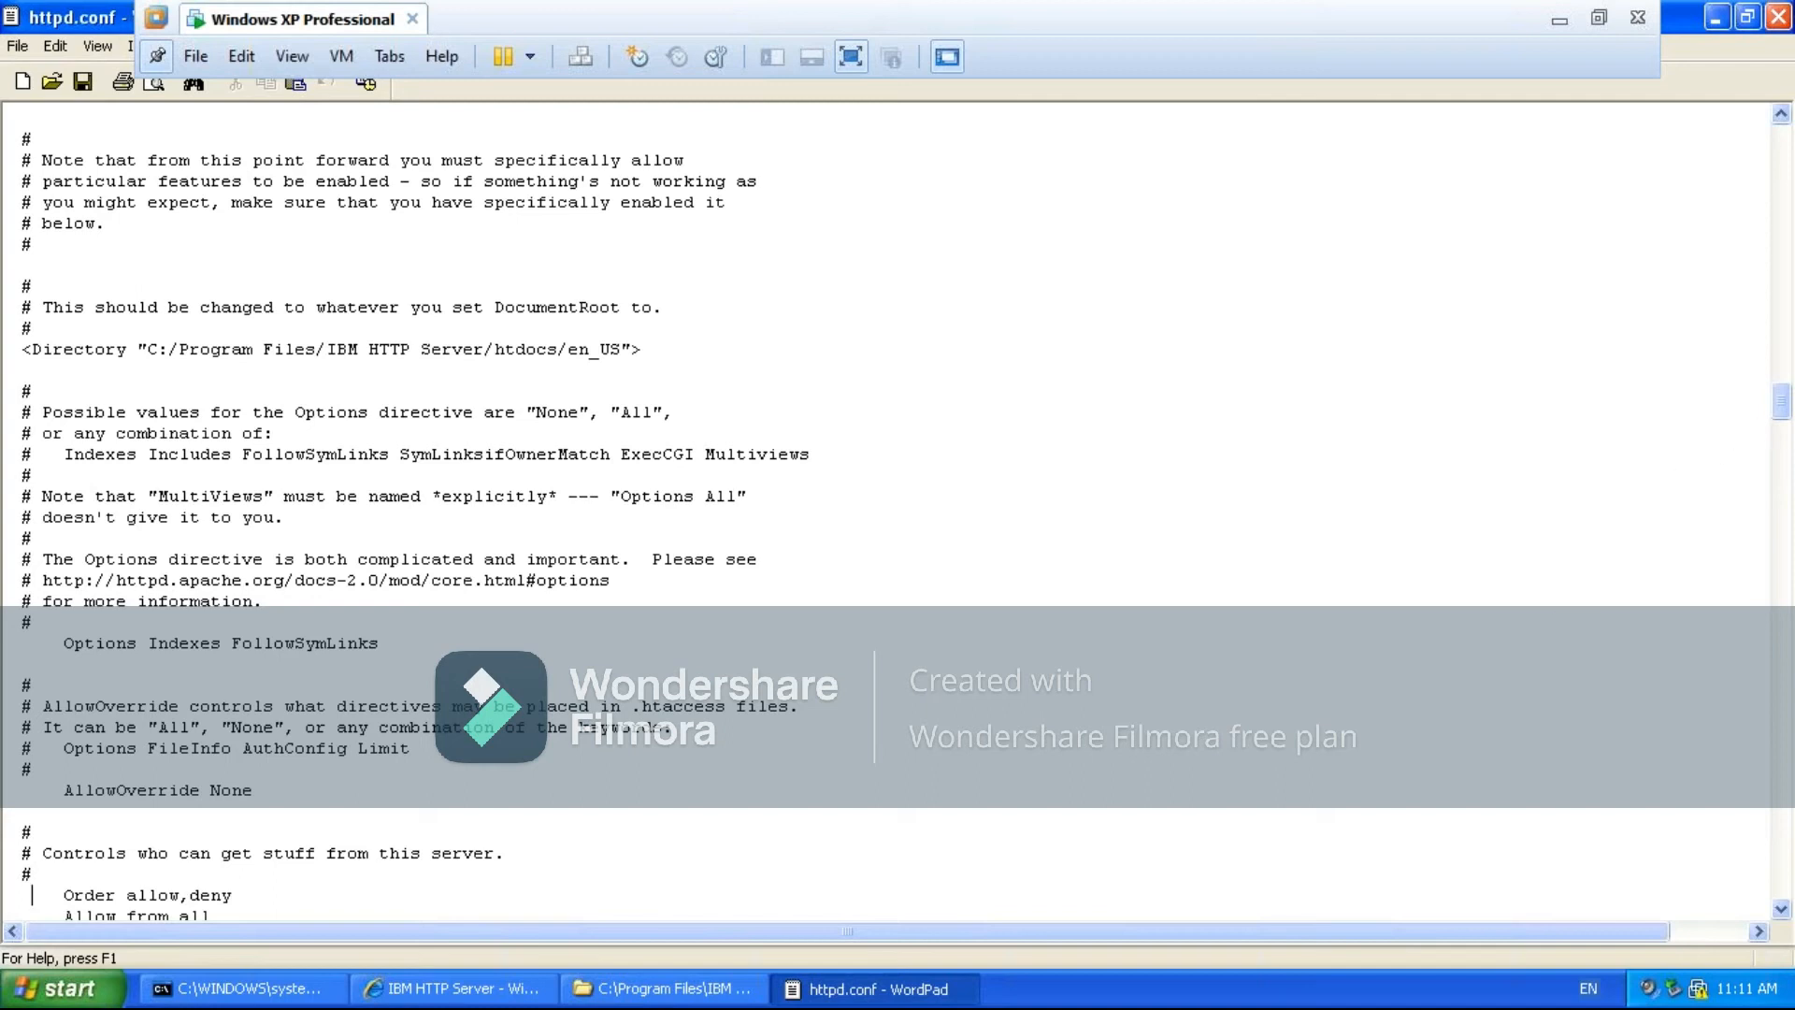
pyautogui.moveTo(1782, 418); pyautogui.dragTo(1782, 404)
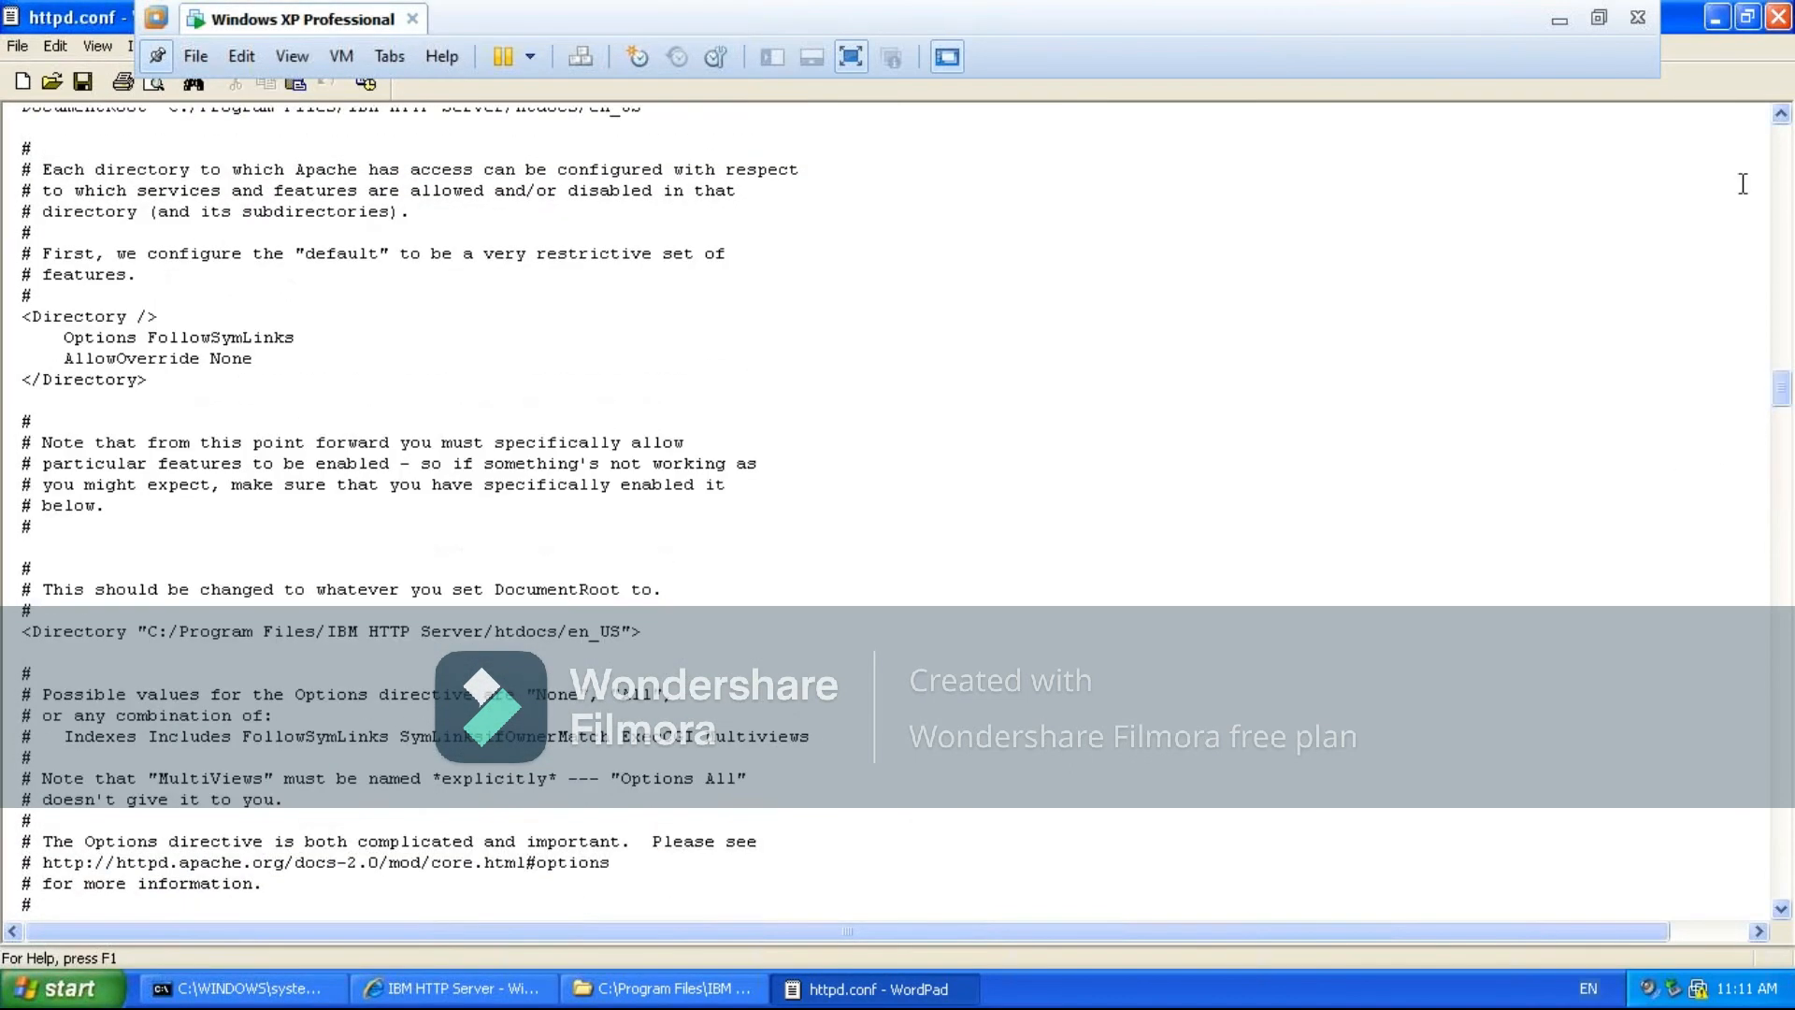
# - Close httpd.conf and reopen it in a maximized window from C:\Program Files\IBM HTTP Server\conf
pyautogui.click(1745, 20)
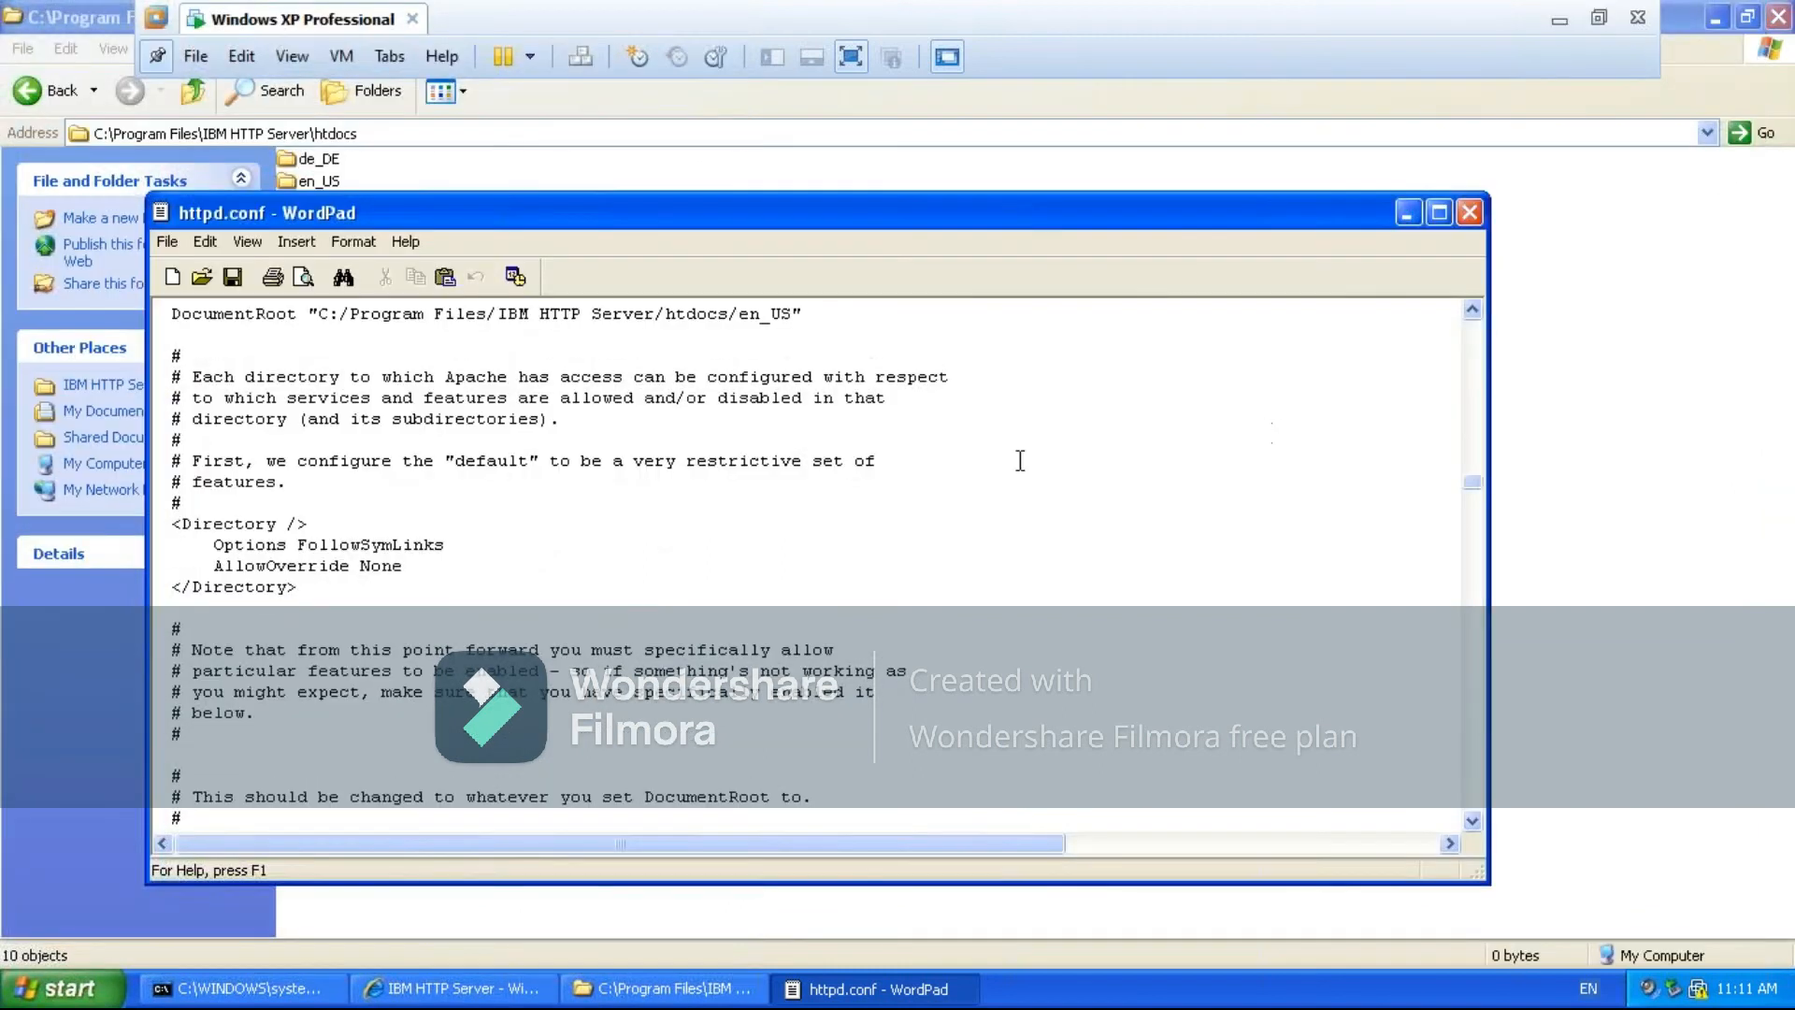
pyautogui.click(1470, 214)
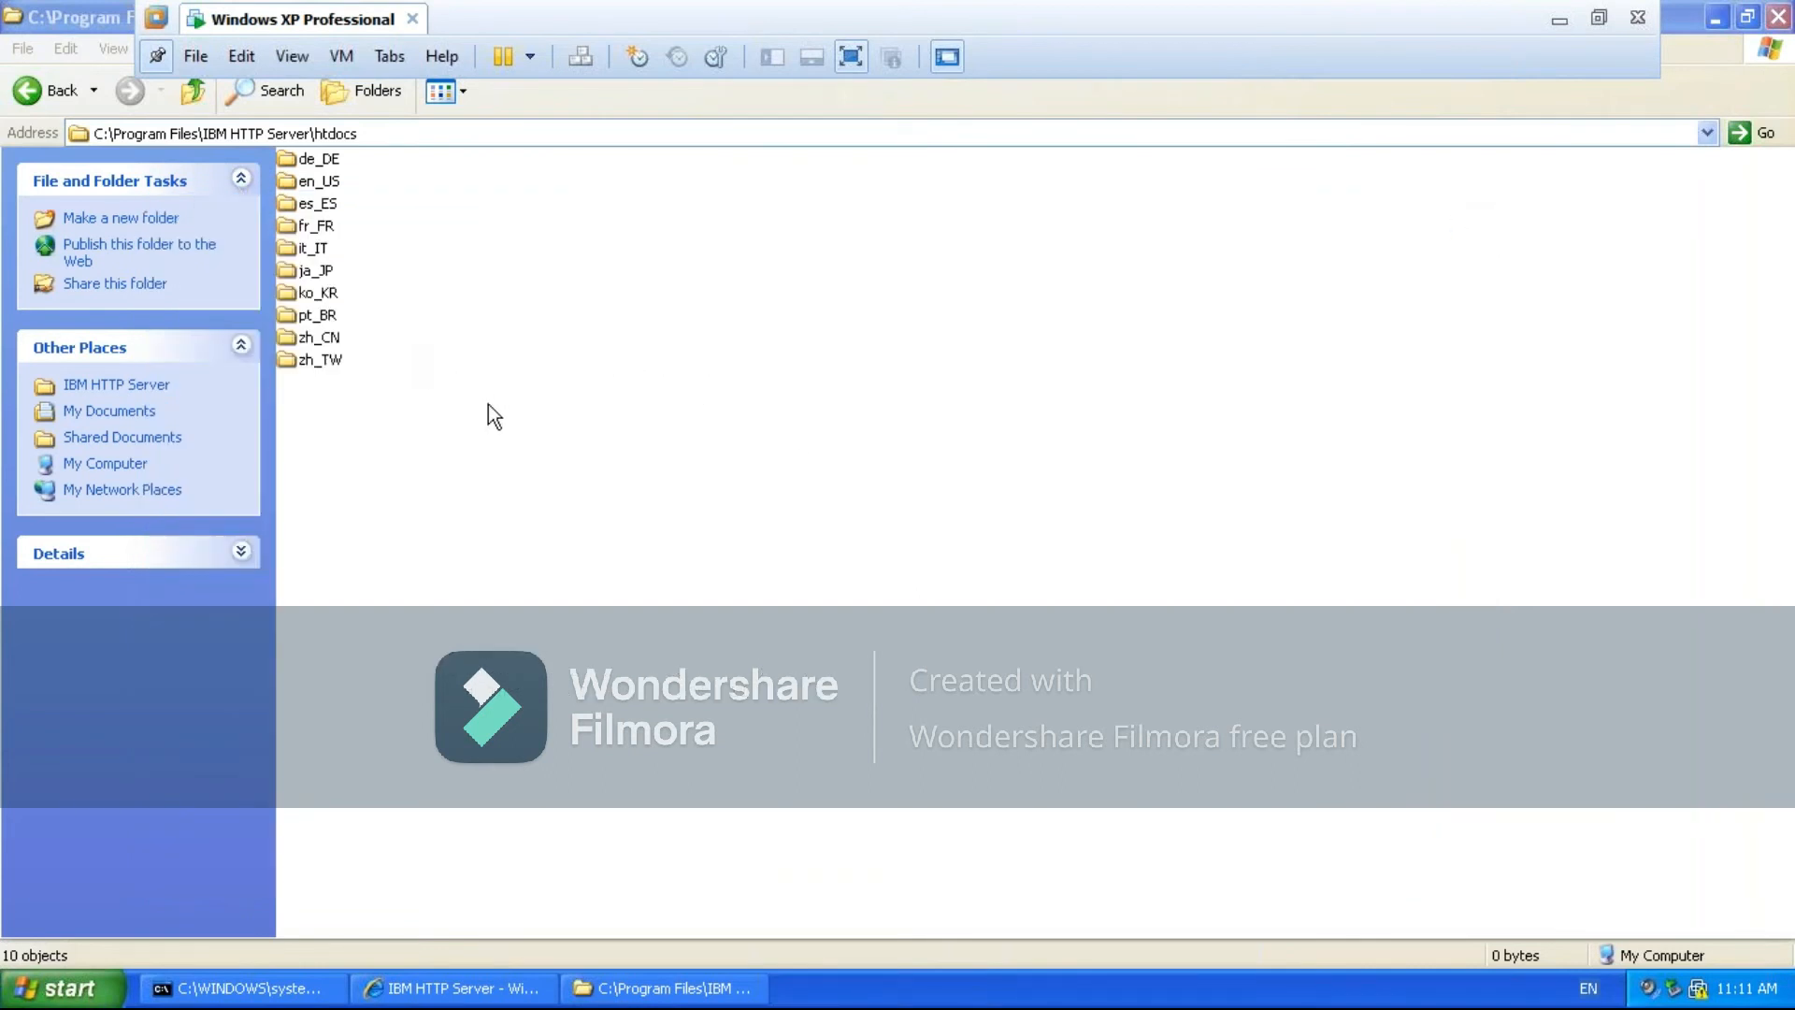
pyautogui.click(193, 92)
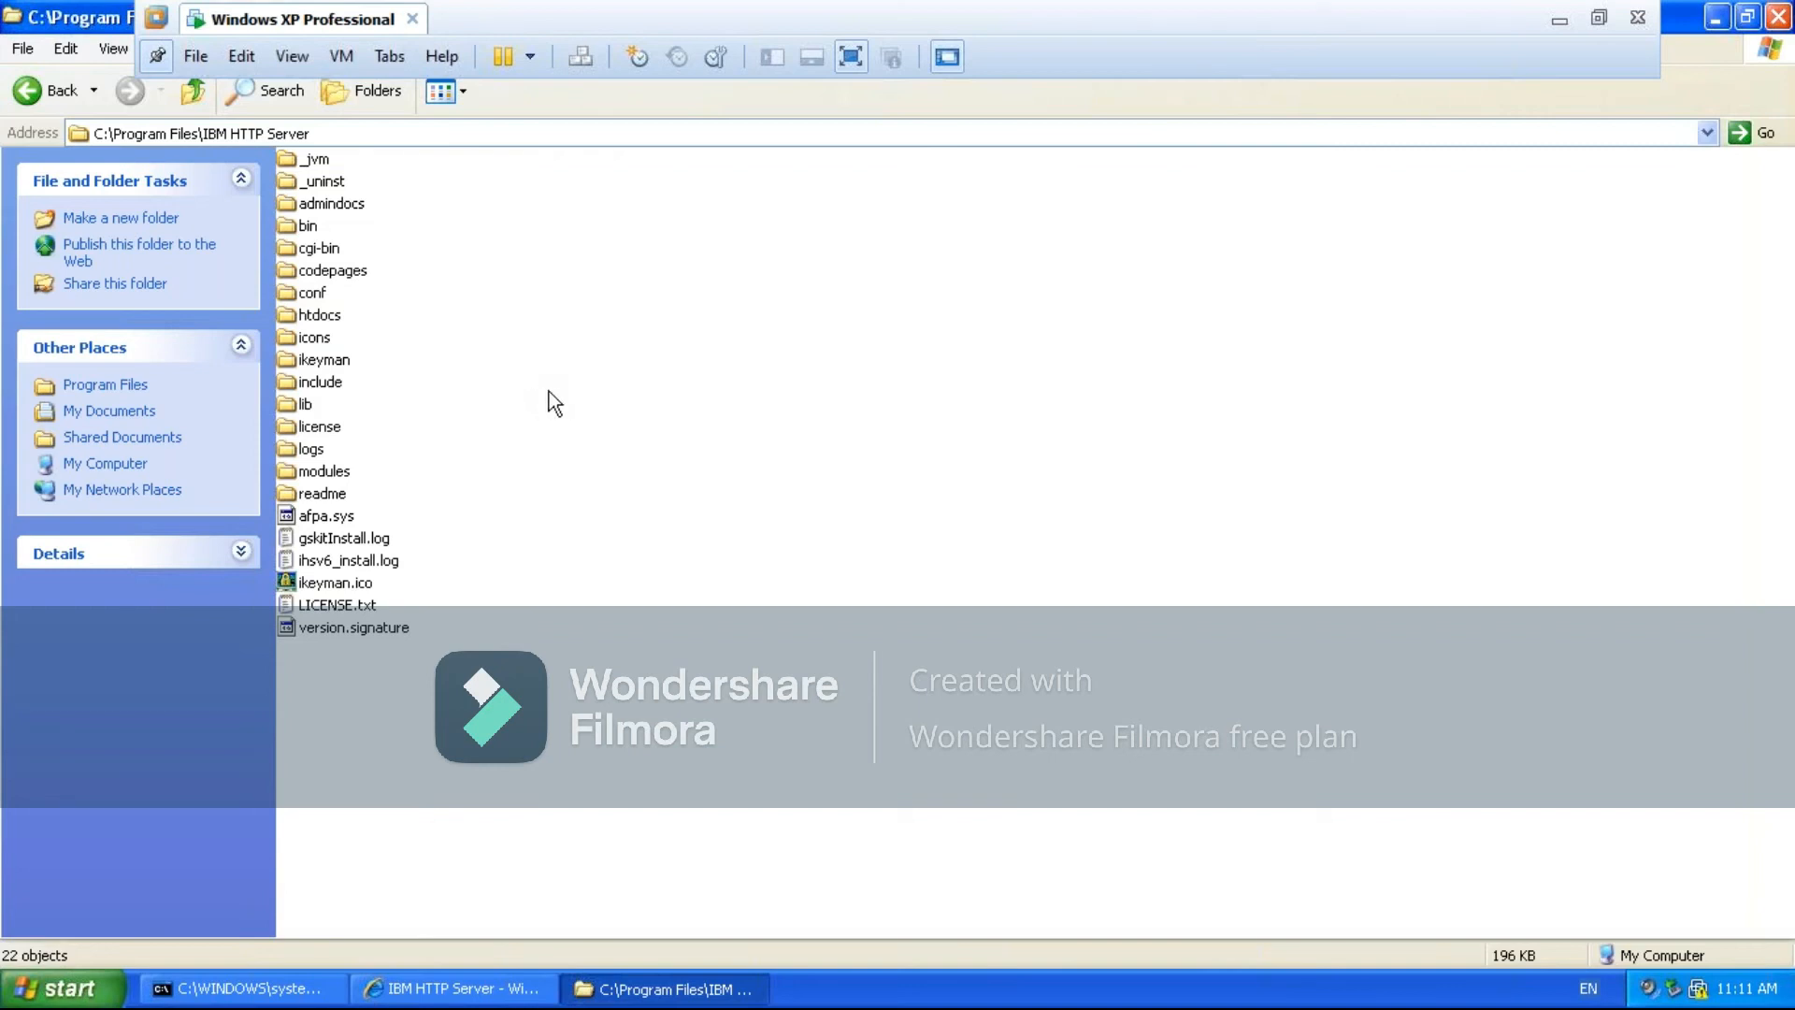
pyautogui.doubleClick(318, 314)
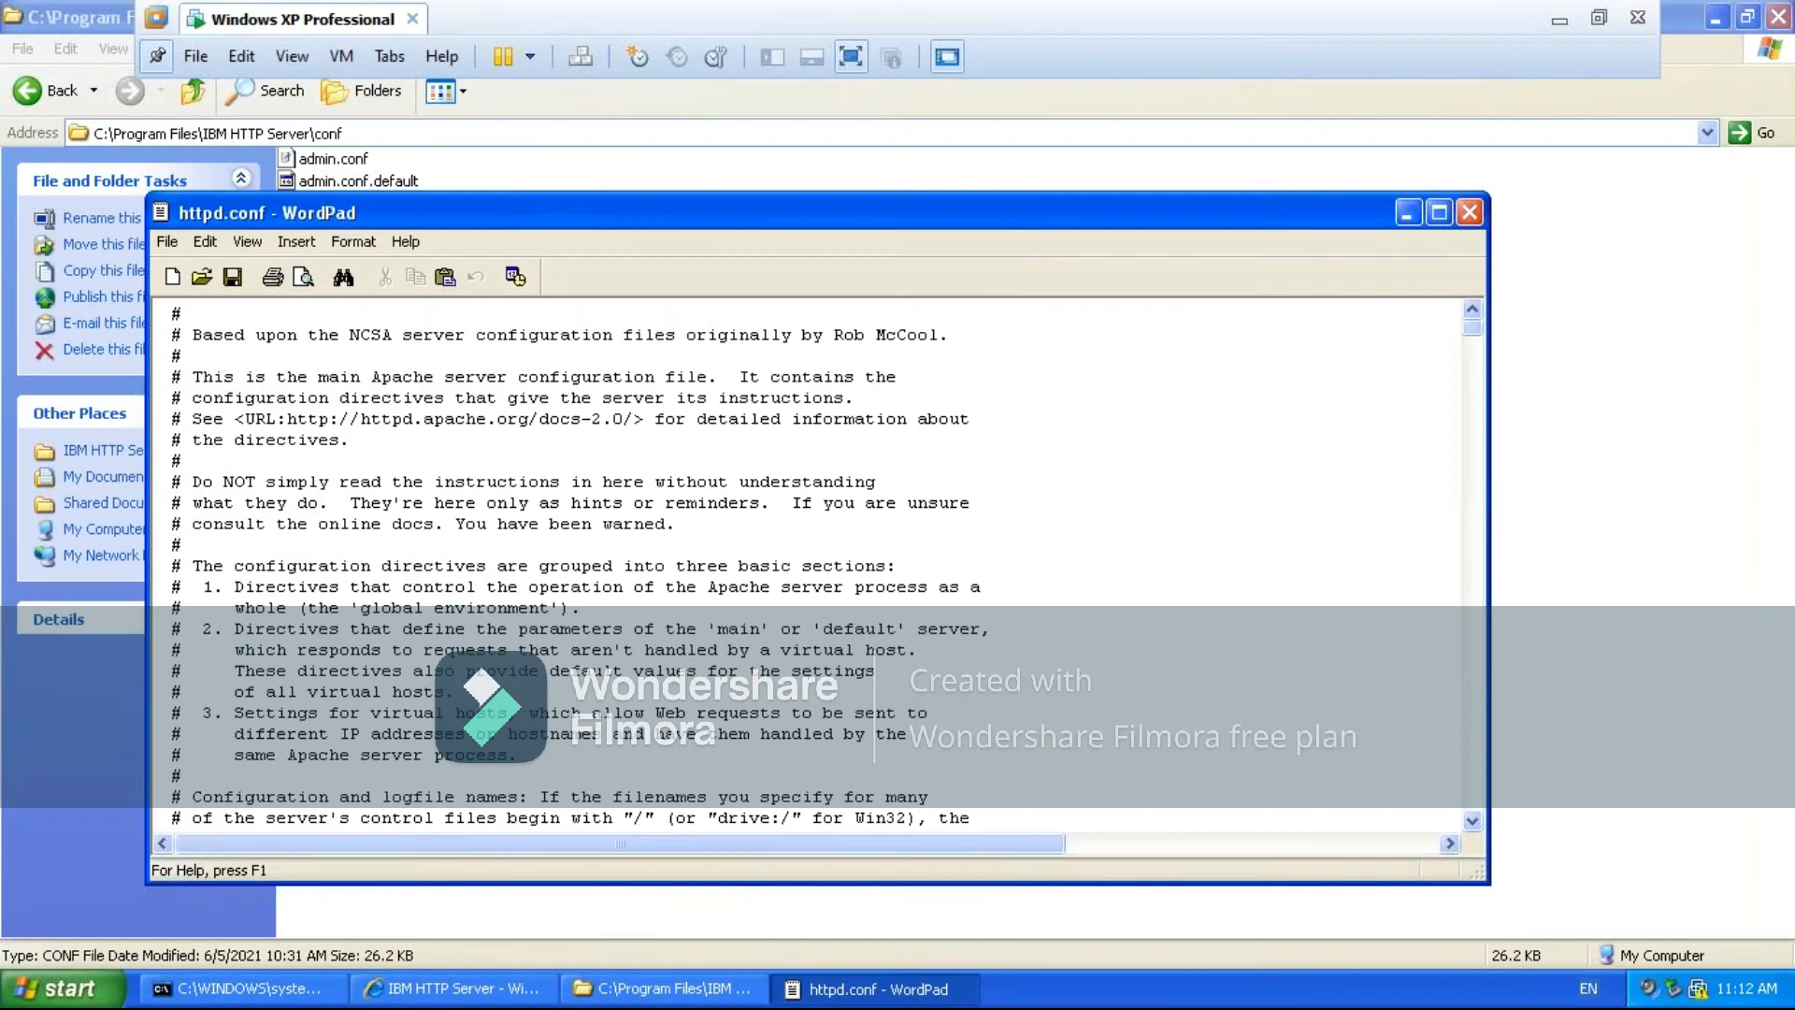
pyautogui.click(1439, 212)
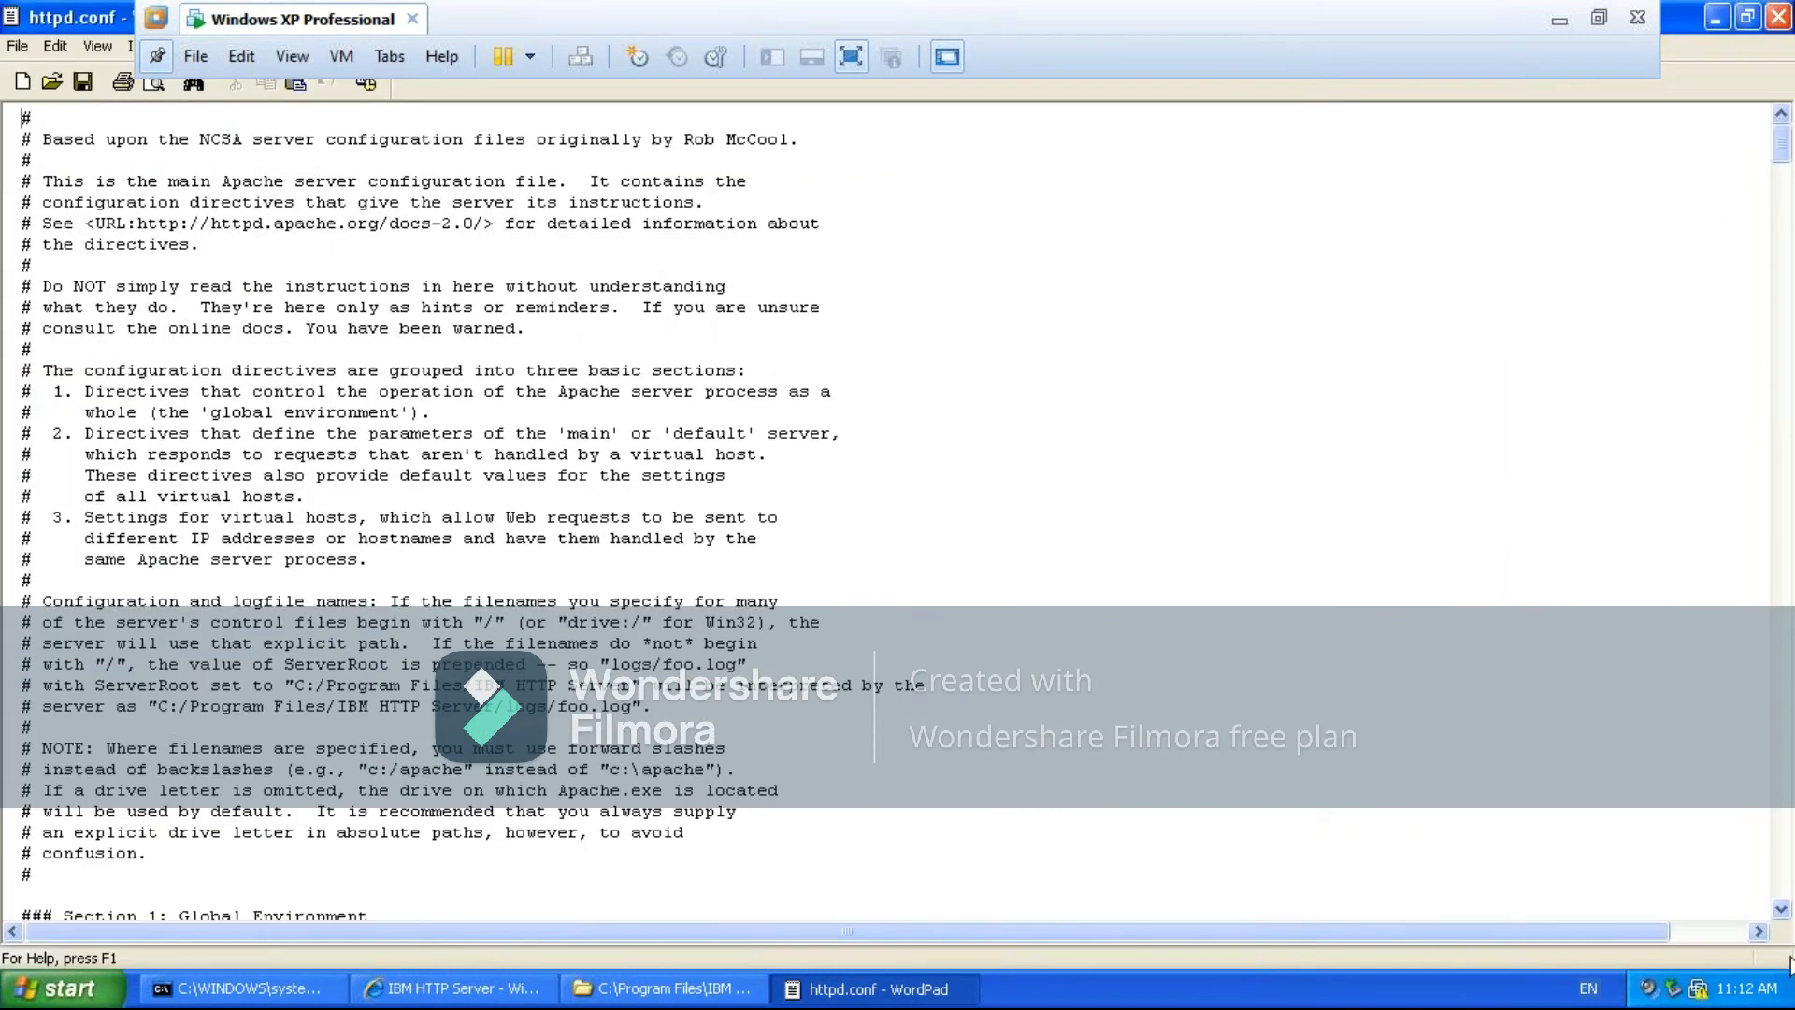
# - Read through httpd.conf from the start to the LoadModule was_ap20_module and WebSpherePluginConfig lines at the end of the file
pyautogui.moveTo(1781, 910); pyautogui.dragTo(1780, 909)
pyautogui.scroll(-10, 1783, 908)
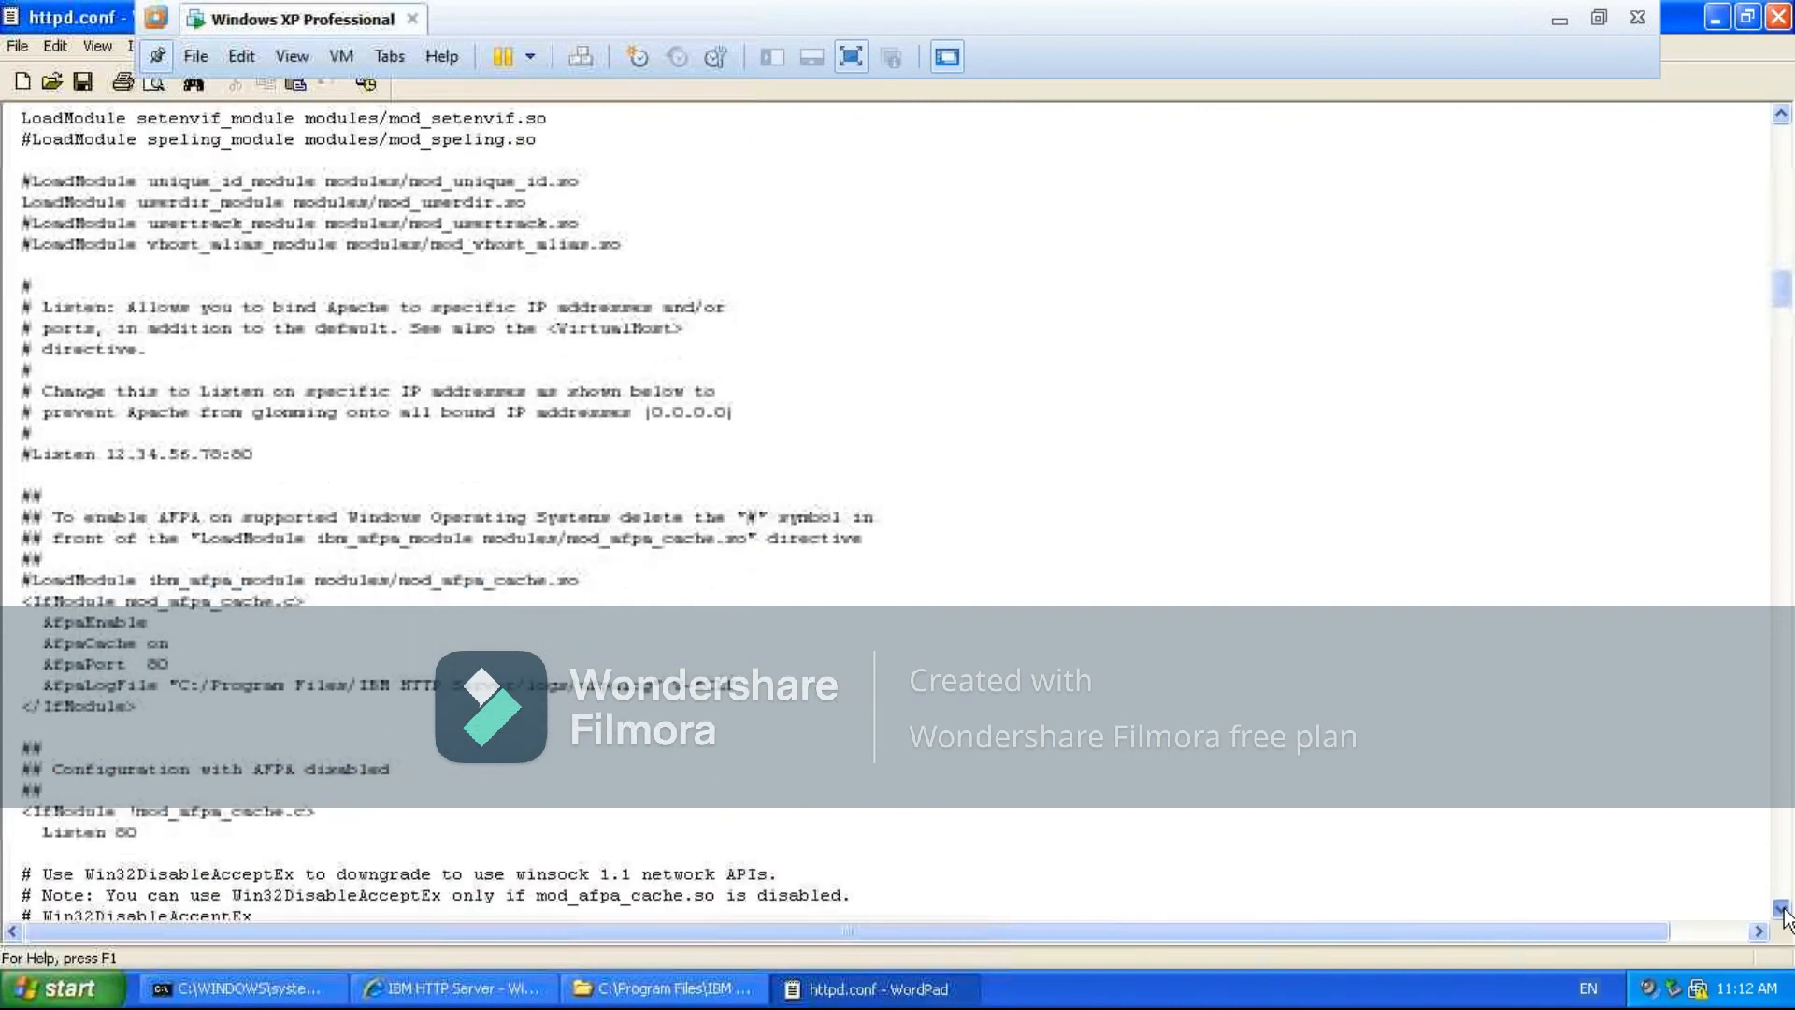
pyautogui.scroll(-10, 1783, 912)
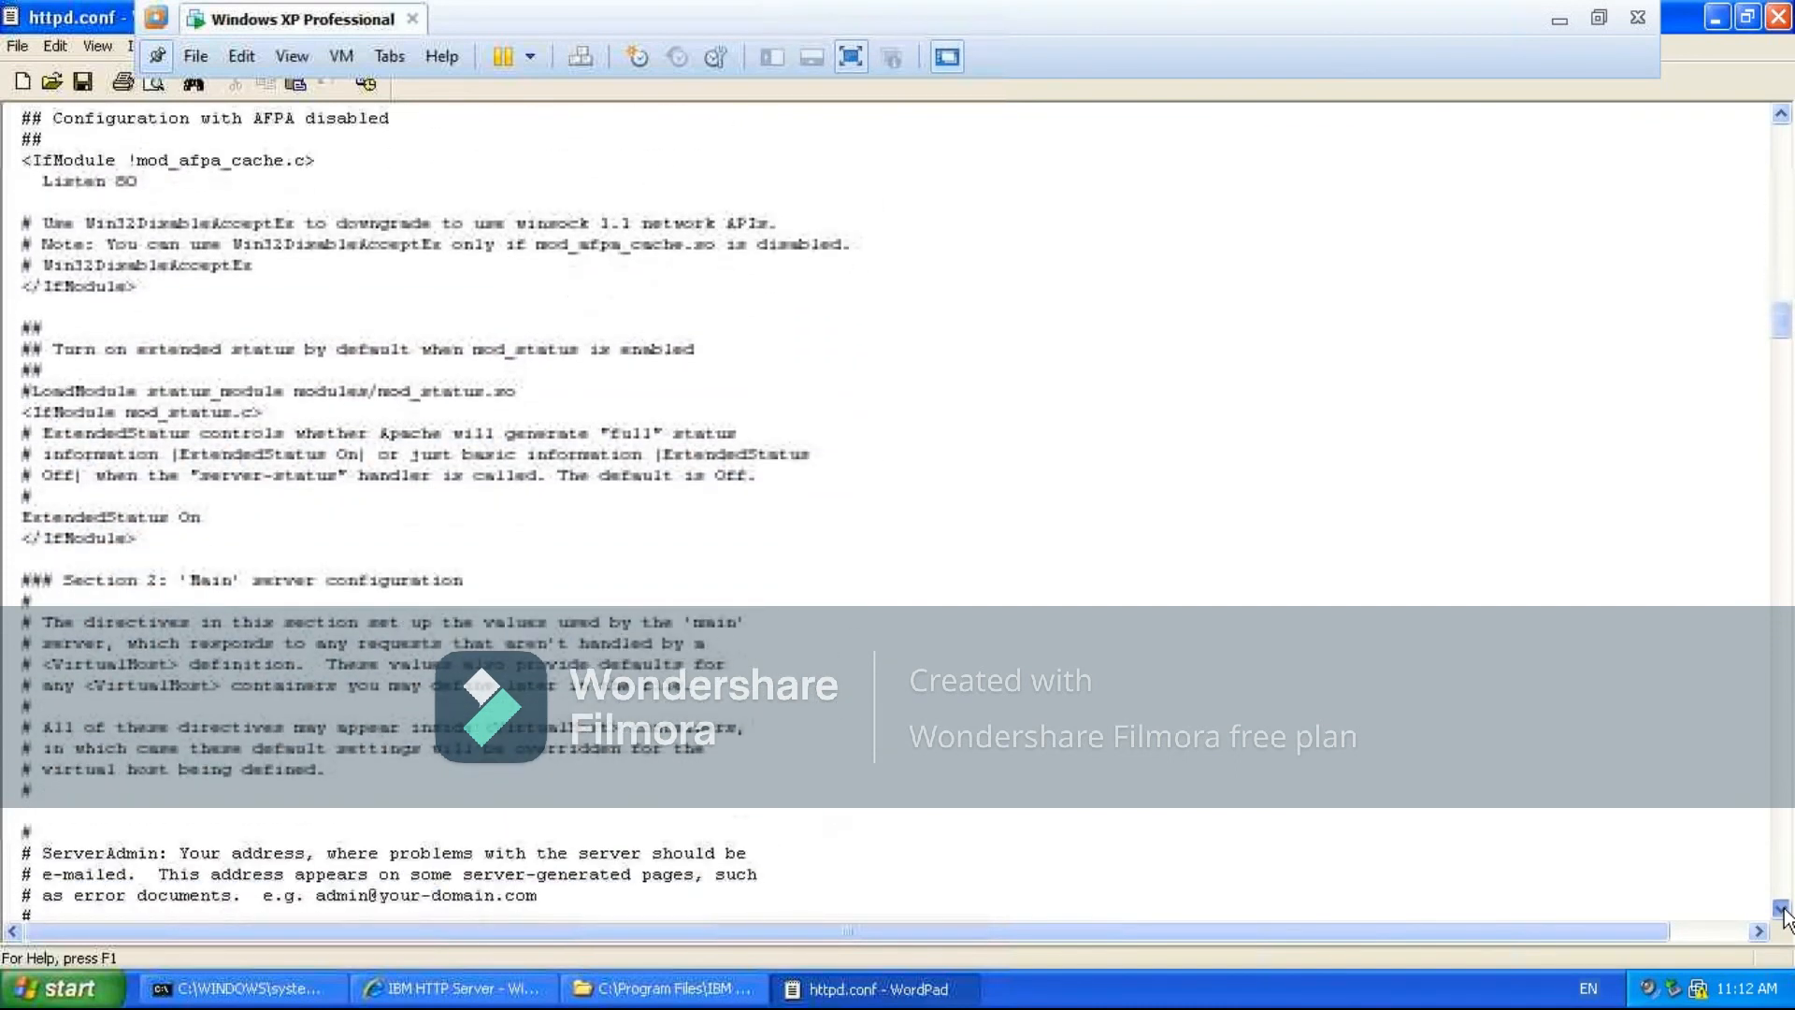
pyautogui.scroll(-12, 1783, 911)
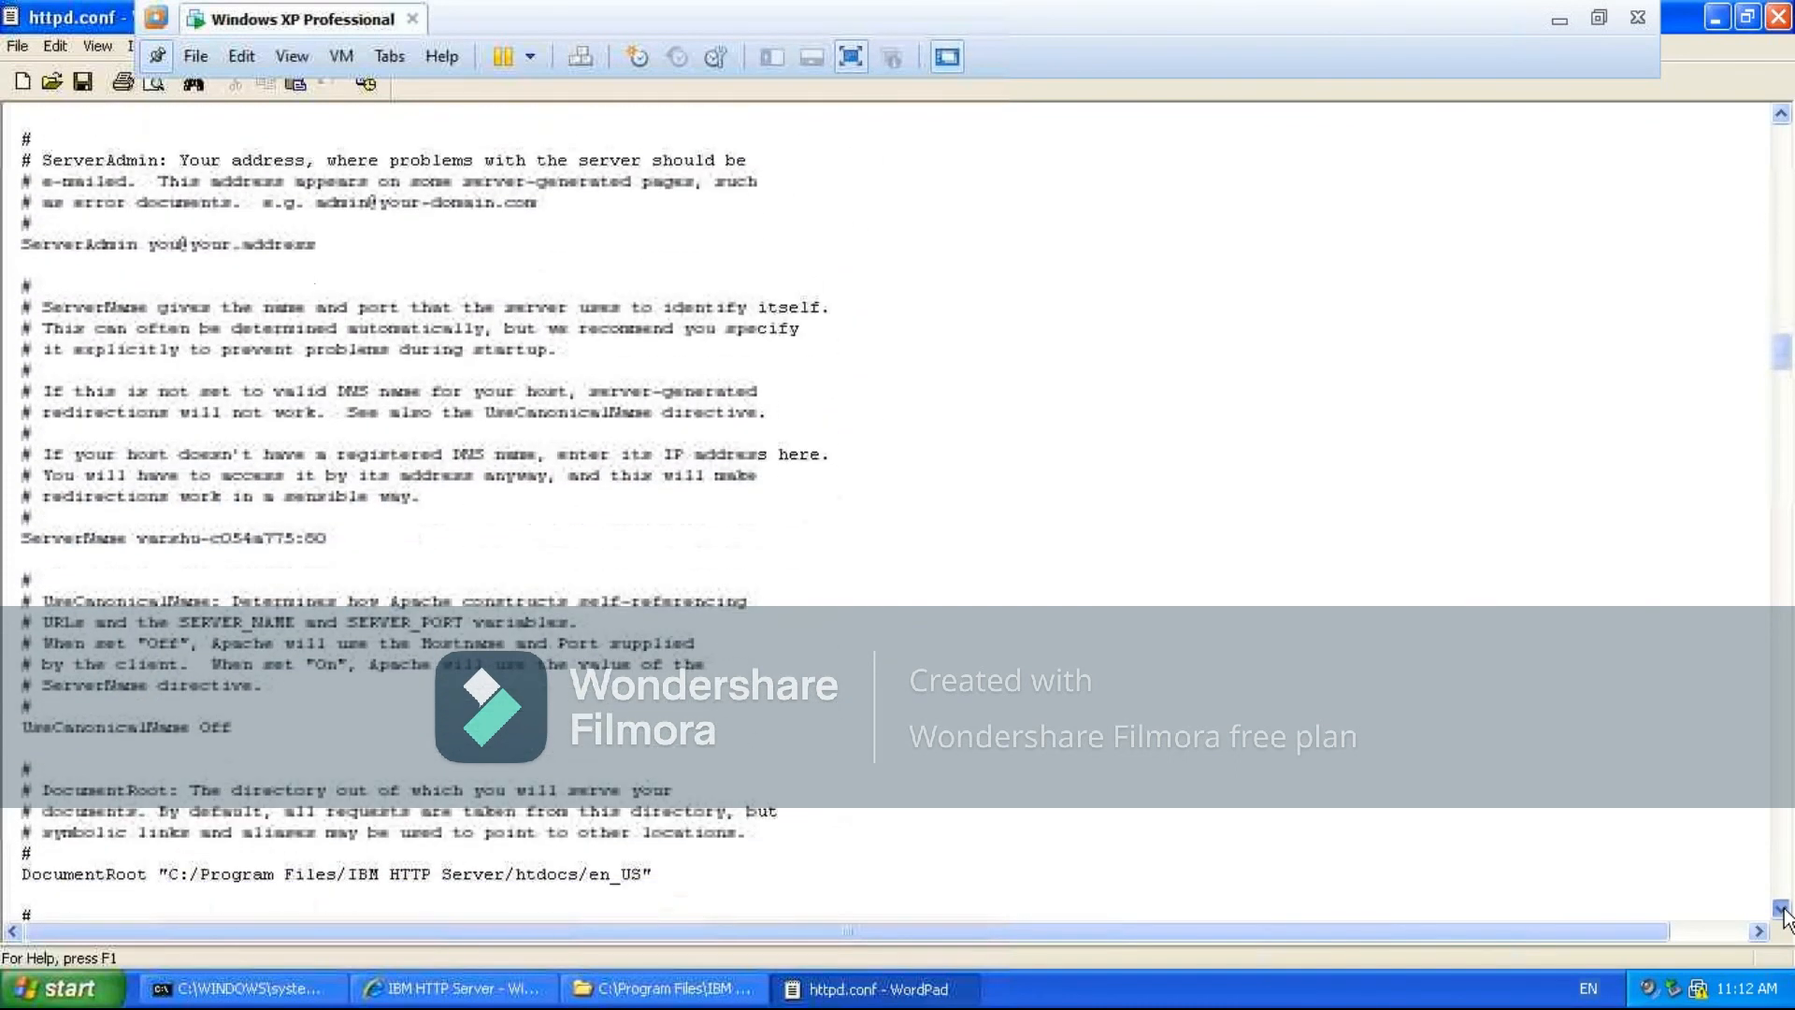
pyautogui.scroll(-11, 1783, 912)
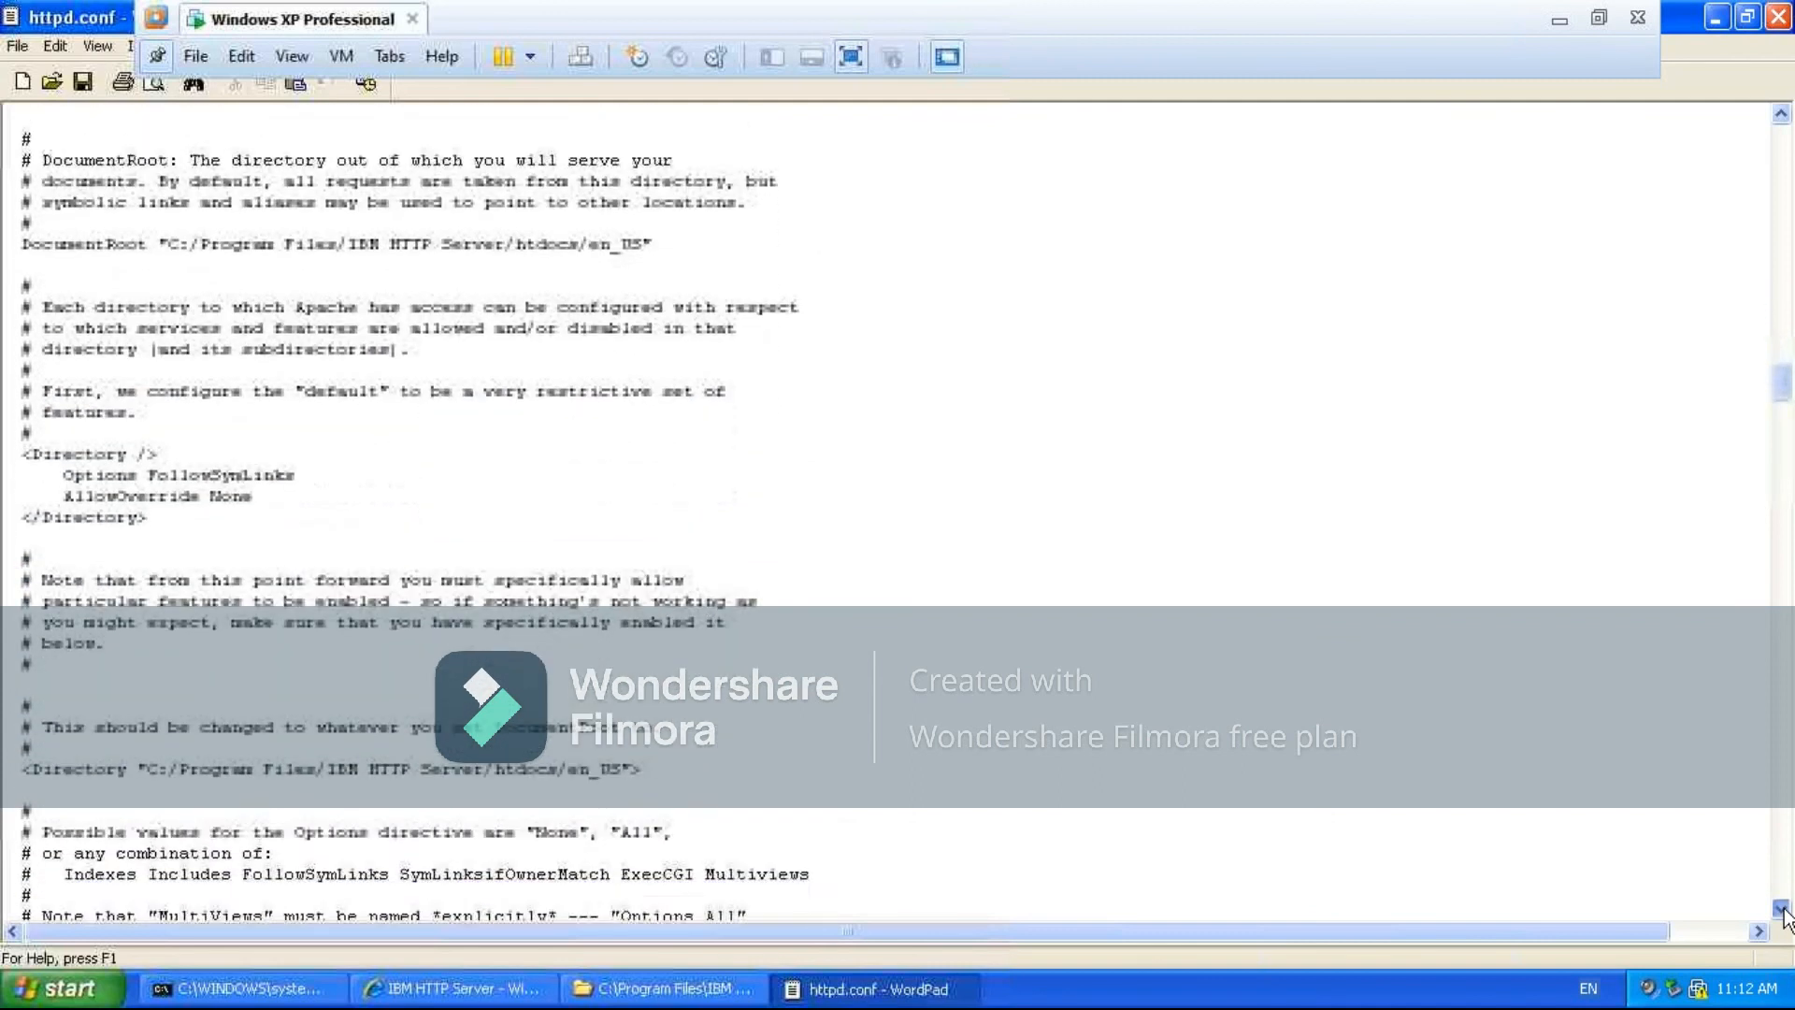
pyautogui.scroll(-3, 1782, 912)
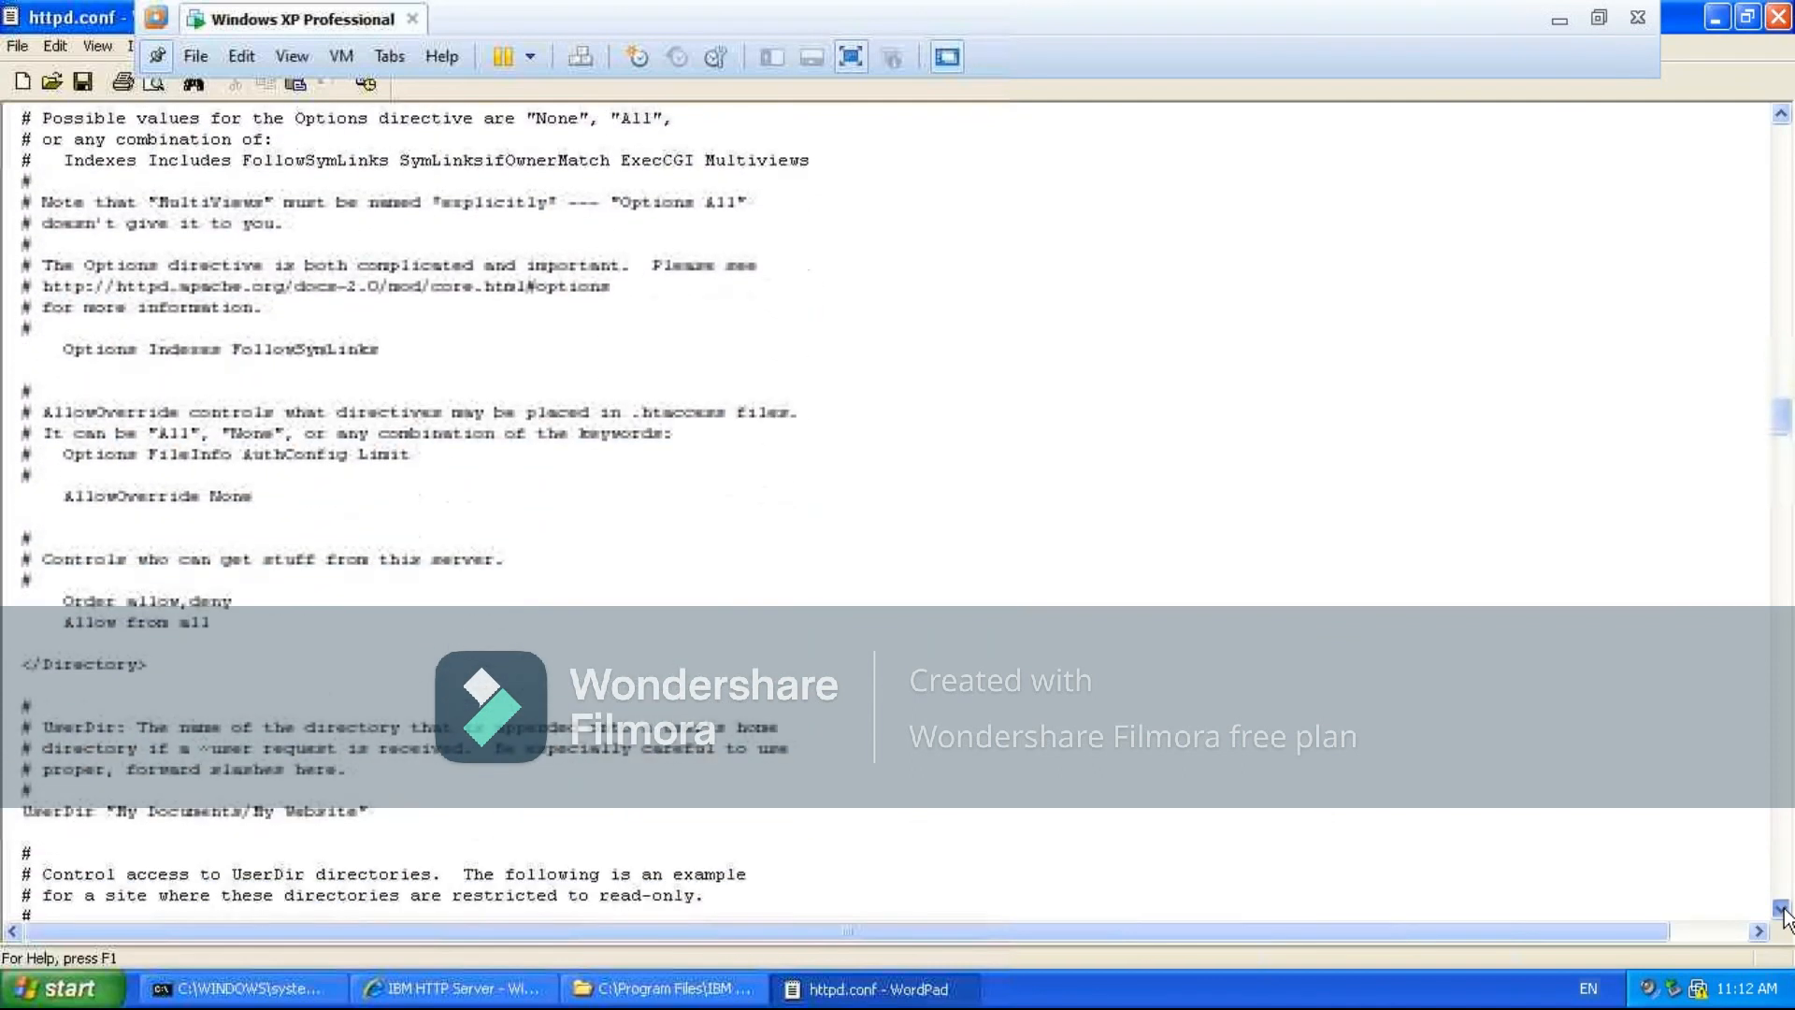
pyautogui.scroll(-4, 1782, 911)
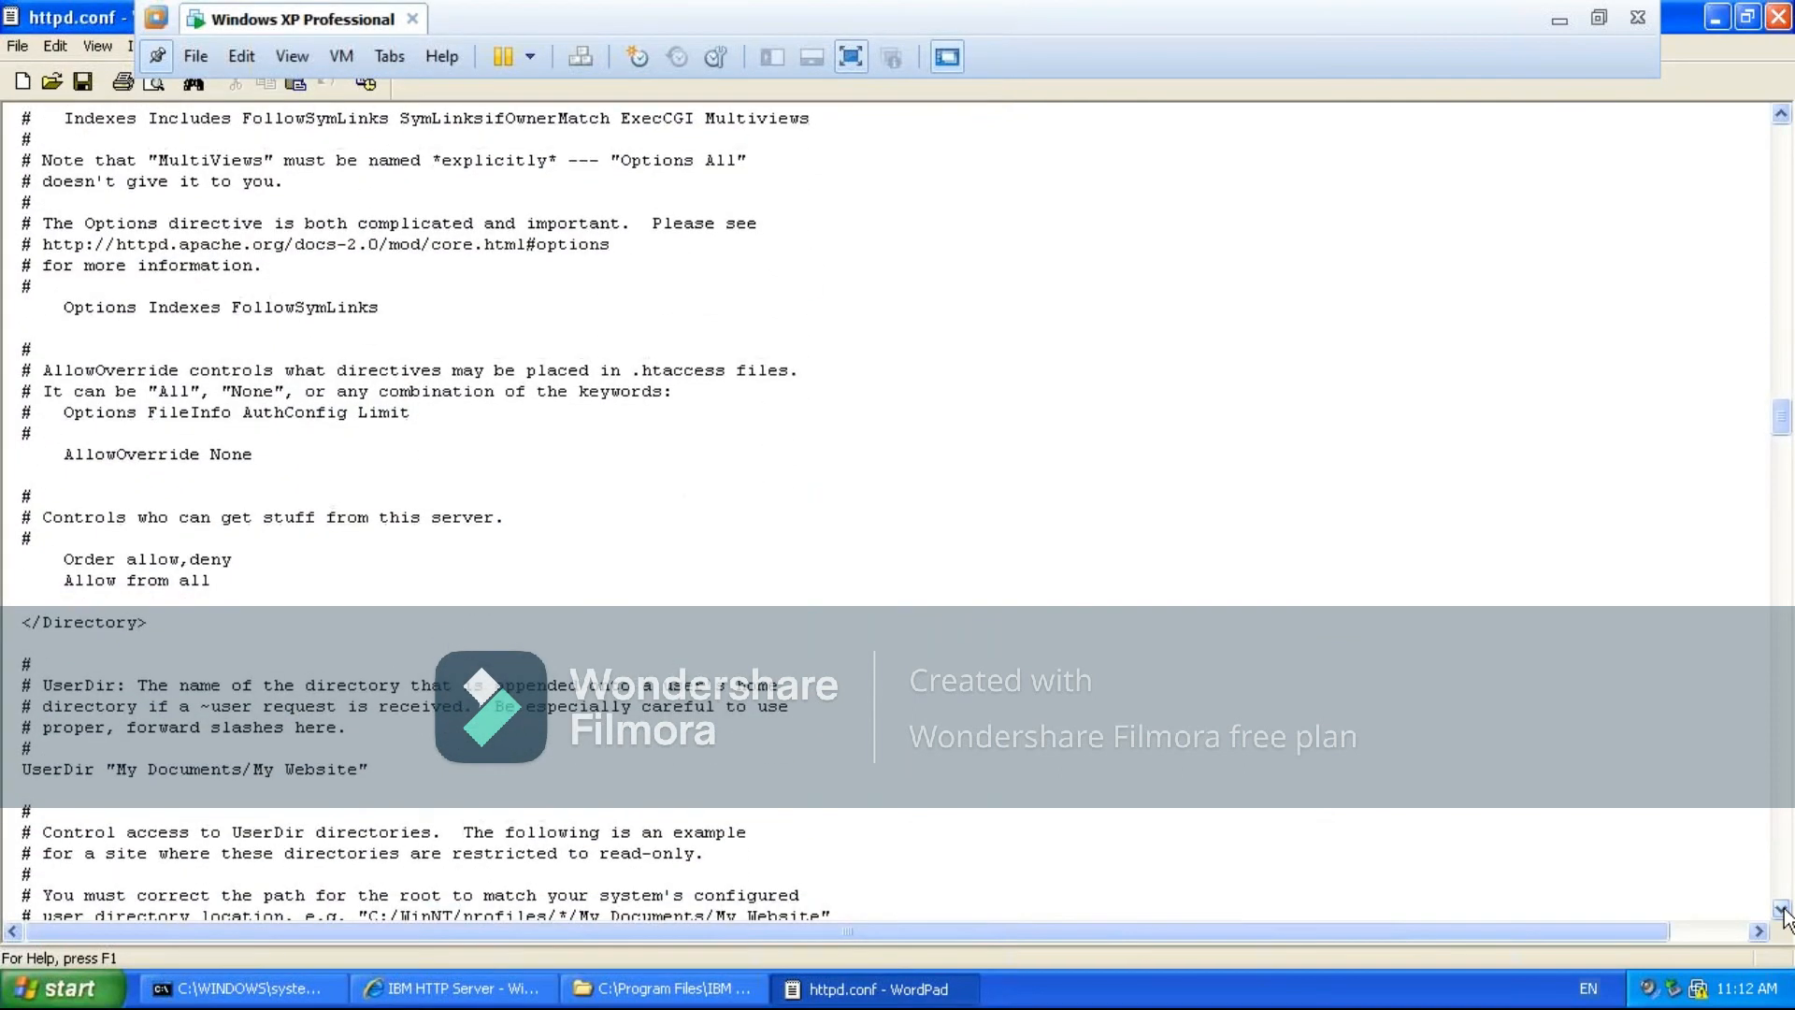
pyautogui.scroll(-7, 1782, 912)
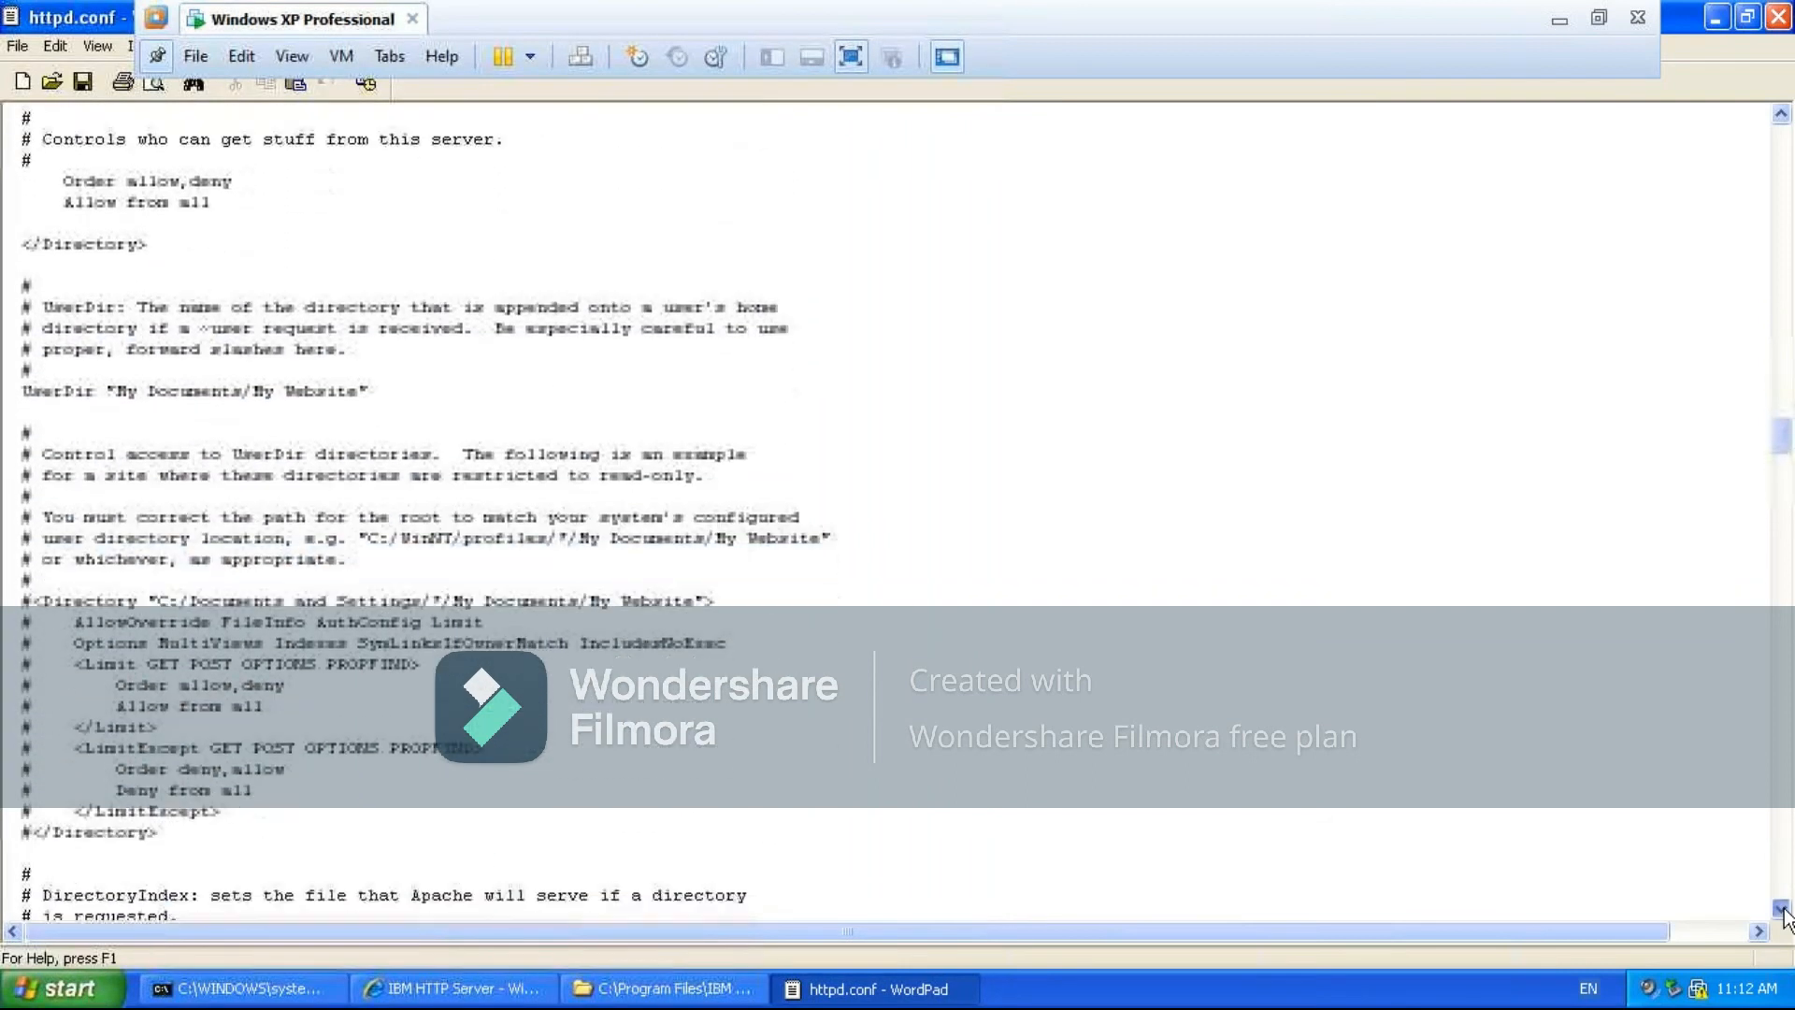
pyautogui.scroll(-10, 1783, 911)
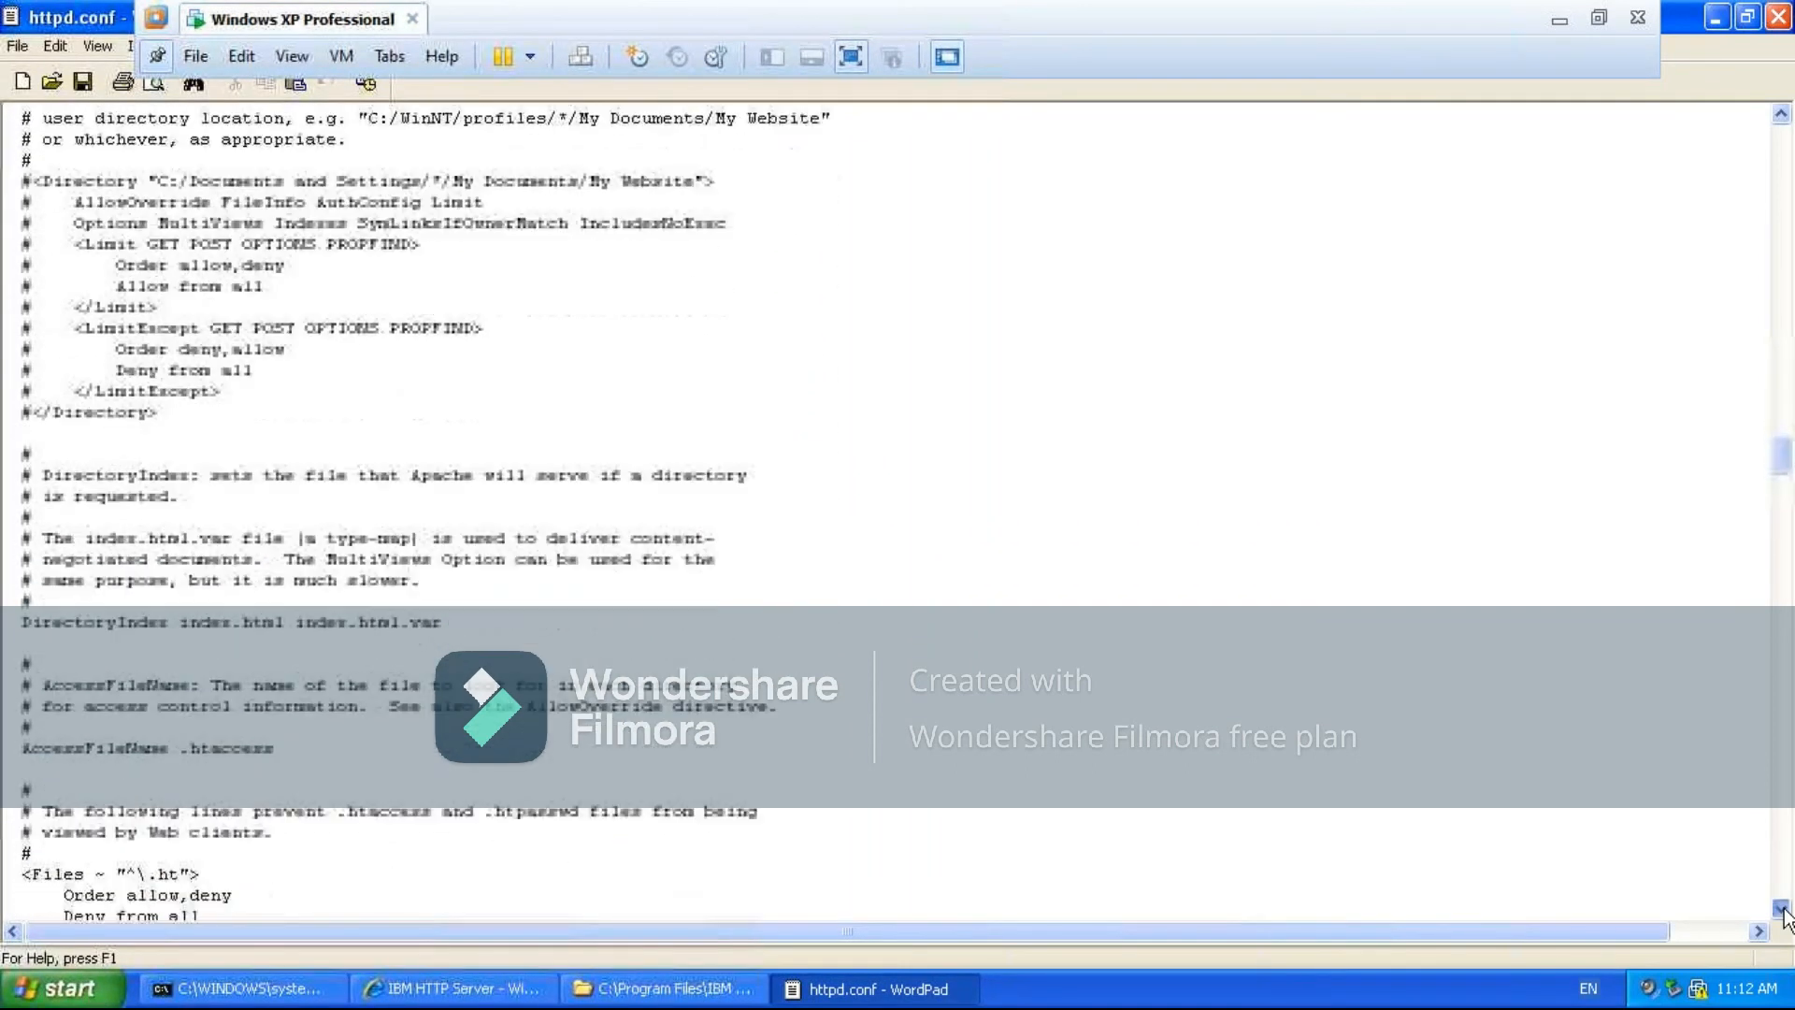
pyautogui.scroll(-7, 1783, 911)
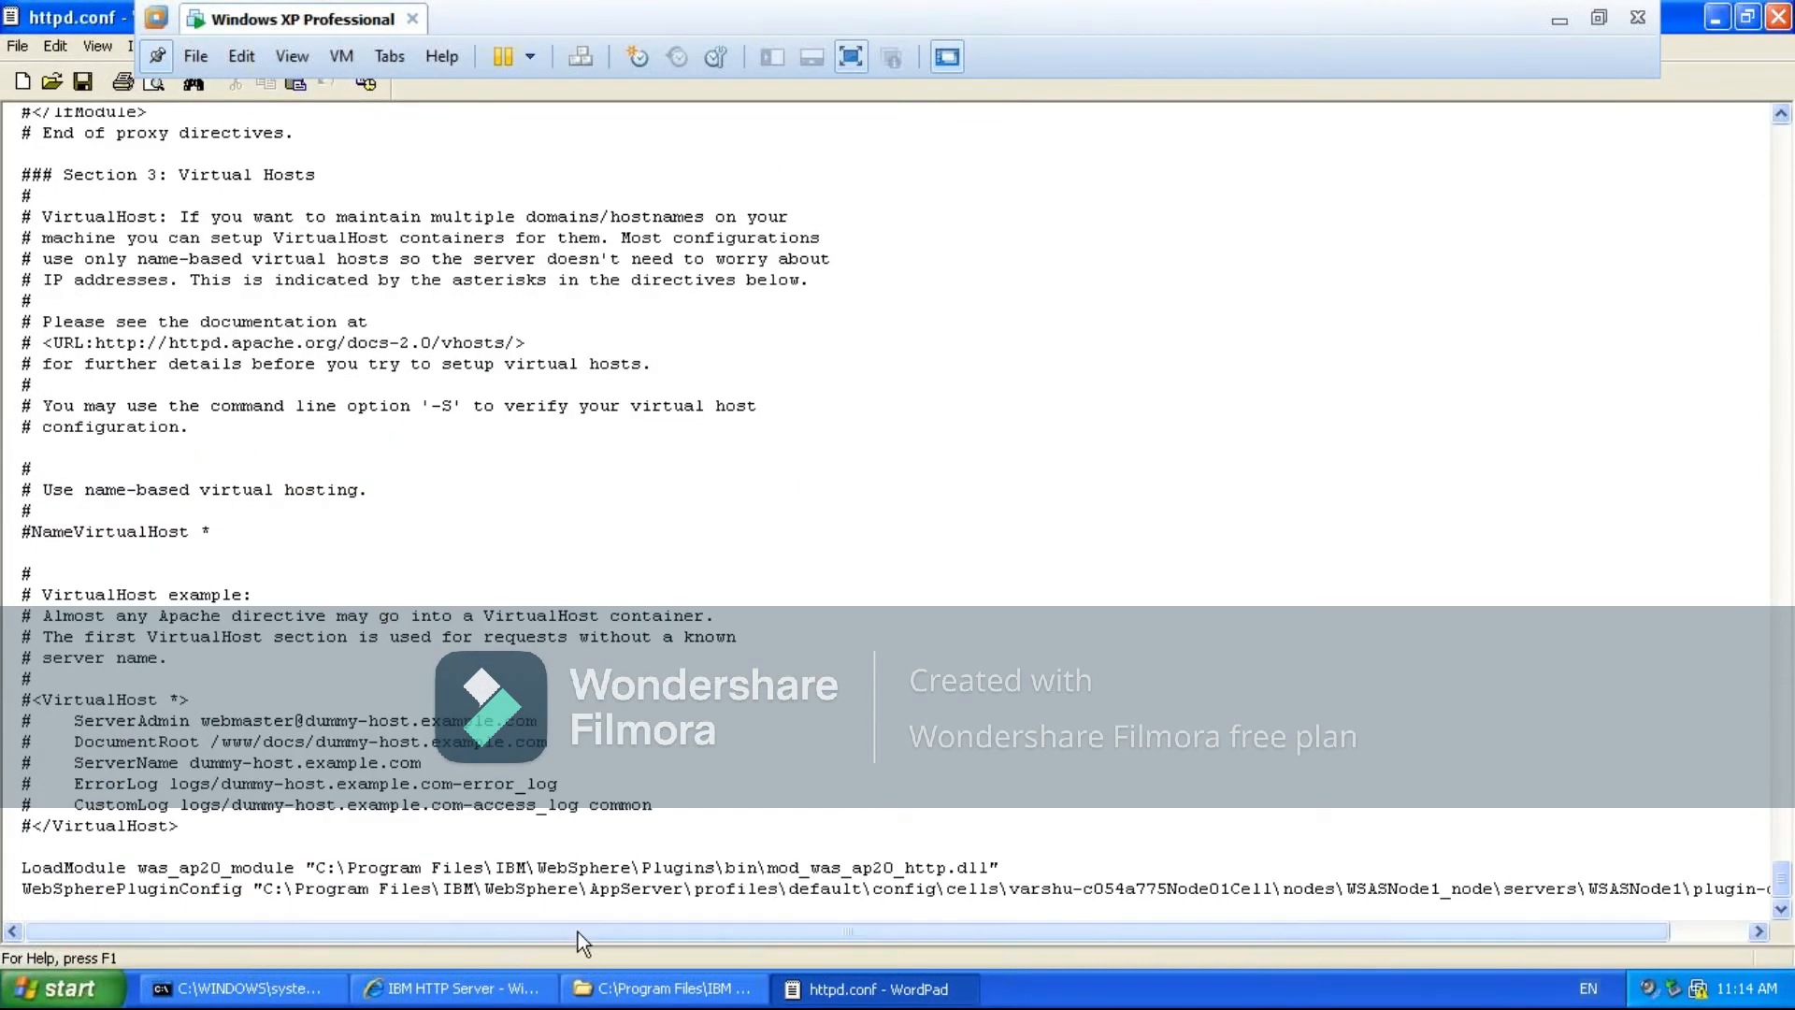
pyautogui.click(1749, 21)
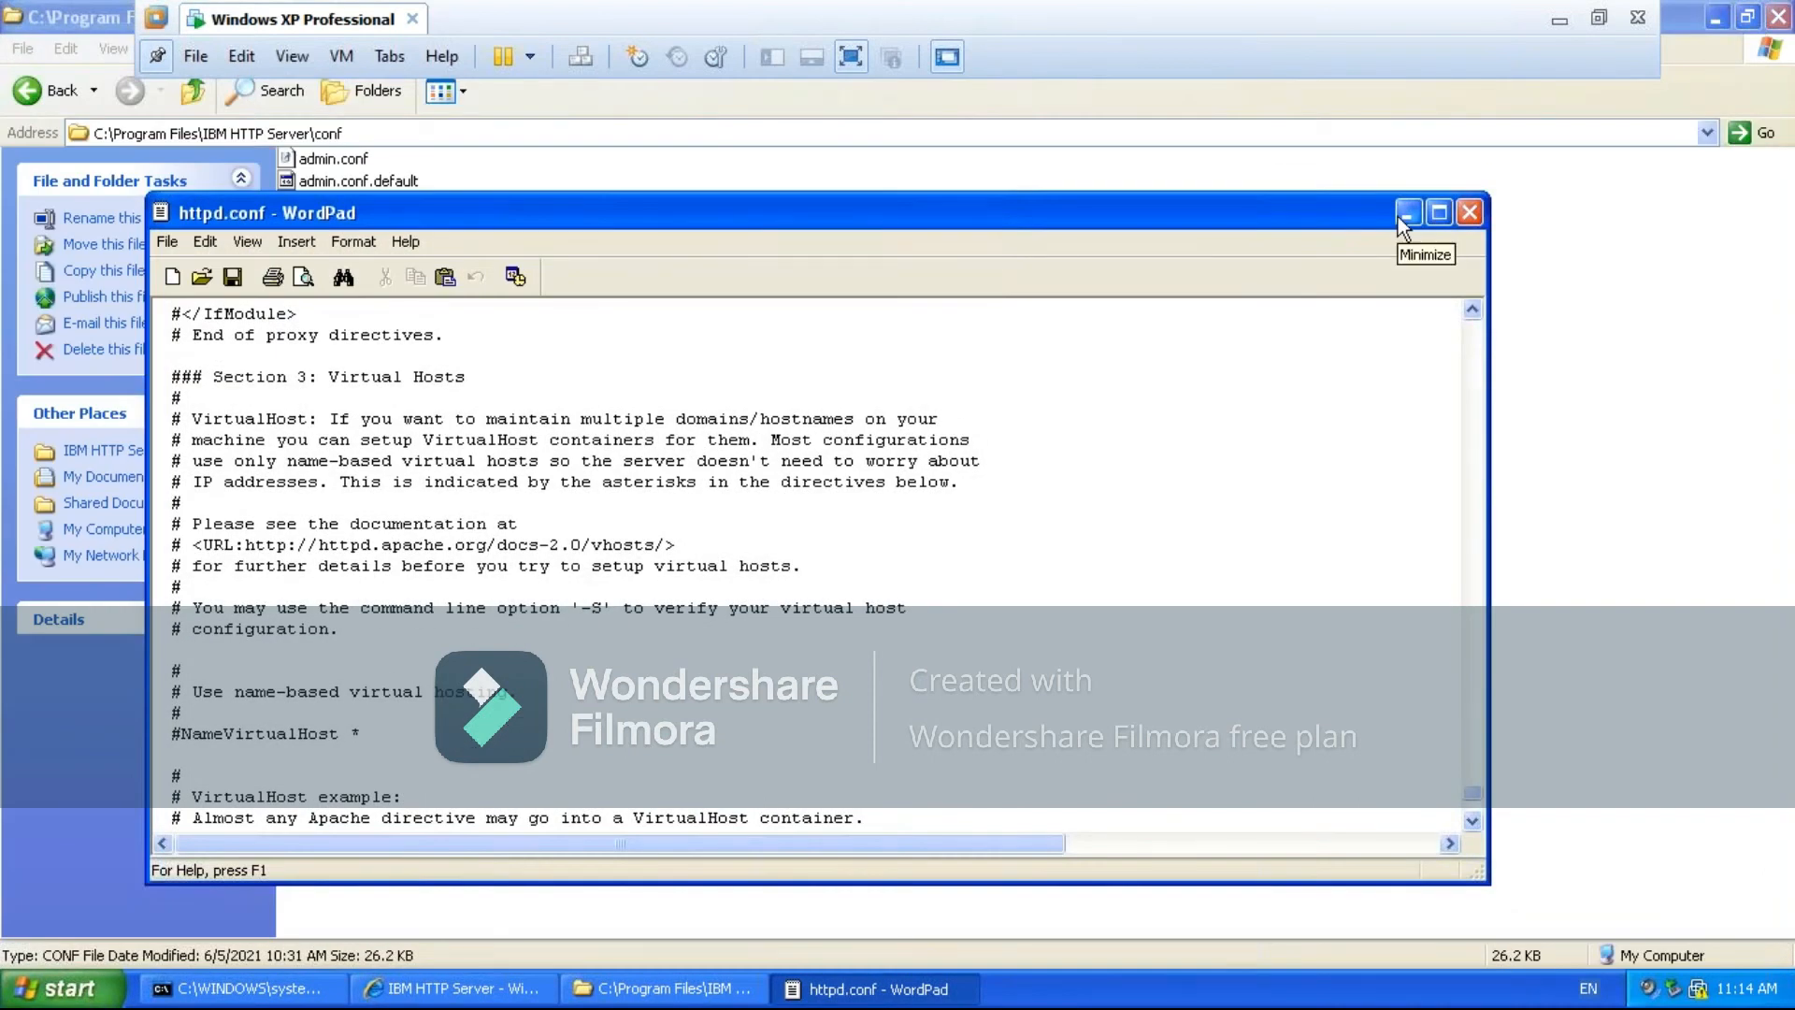
pyautogui.click(1472, 822)
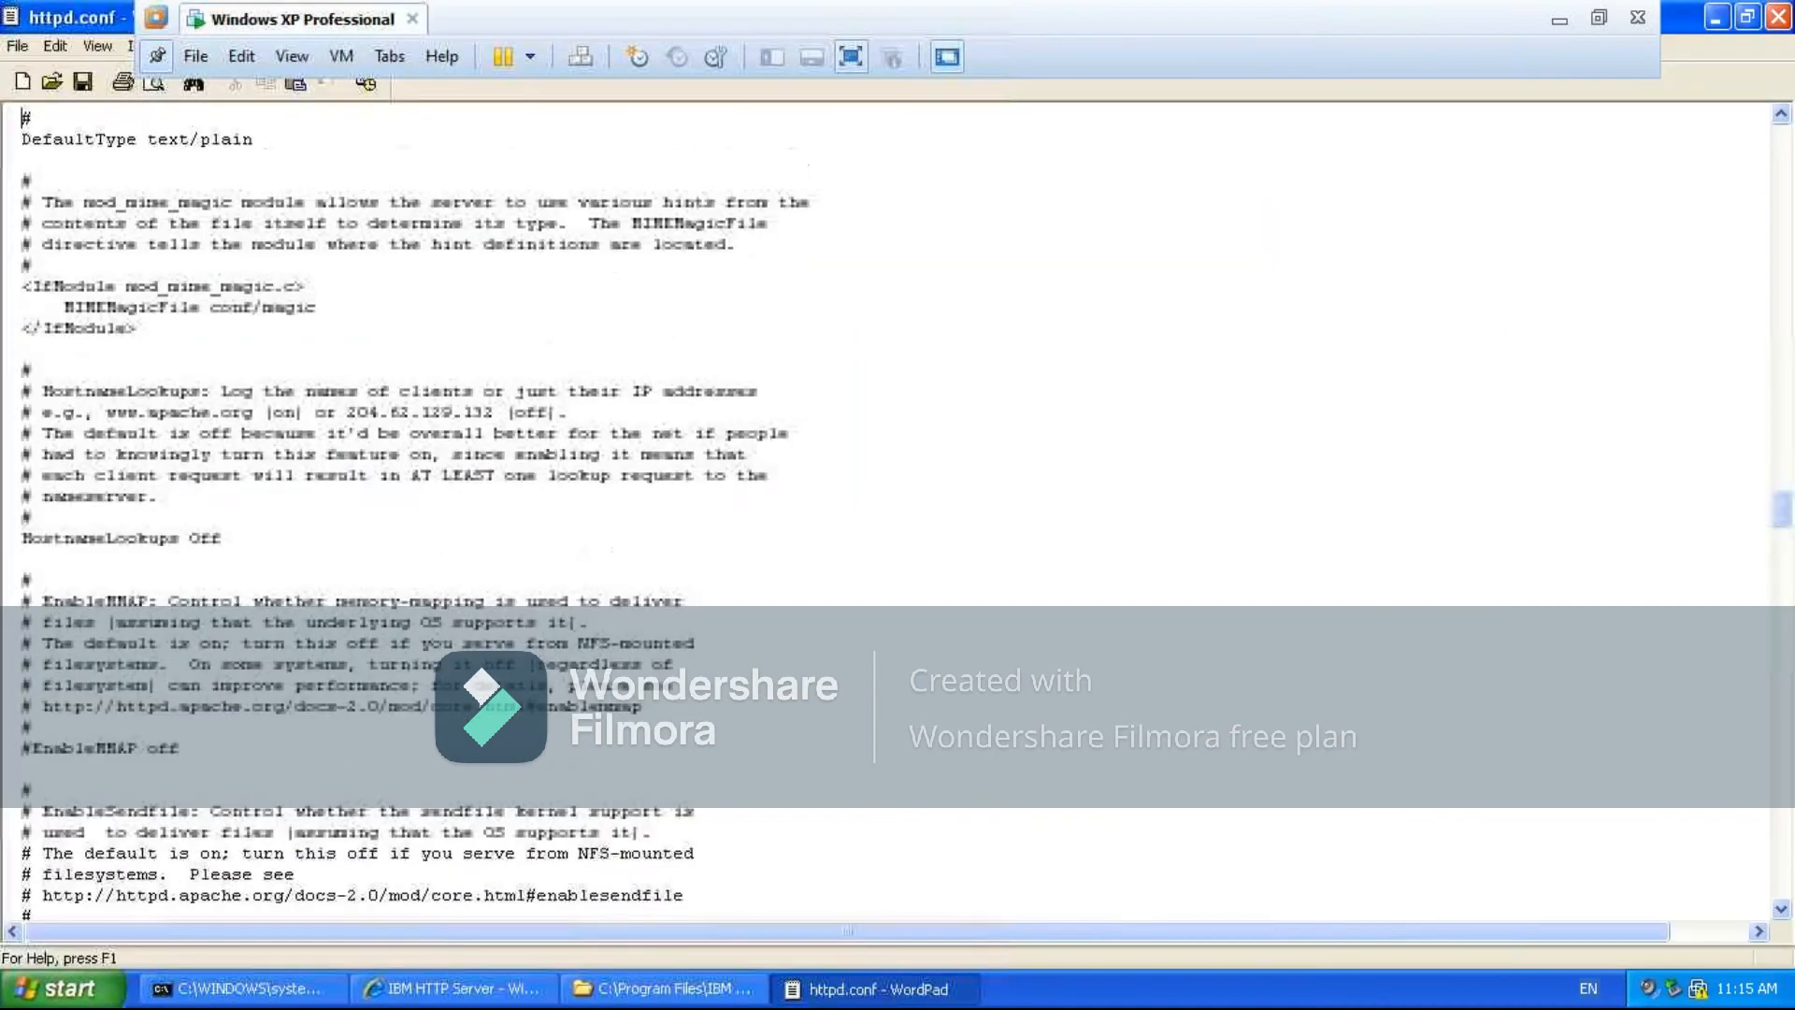
# - Review httpd.conf upward from the type and access-file directives through DirectoryIndex to the DocumentRoot setting for htdocs/en_US
pyautogui.press('Up')
pyautogui.press('Up')
pyautogui.press('Up')
pyautogui.press('Up')
pyautogui.press('Up')
pyautogui.press('Up')
pyautogui.press('Up')
pyautogui.press('Up')
pyautogui.press('Up')
pyautogui.press('Up')
pyautogui.press('Up')
pyautogui.press('Up')
pyautogui.press('Up')
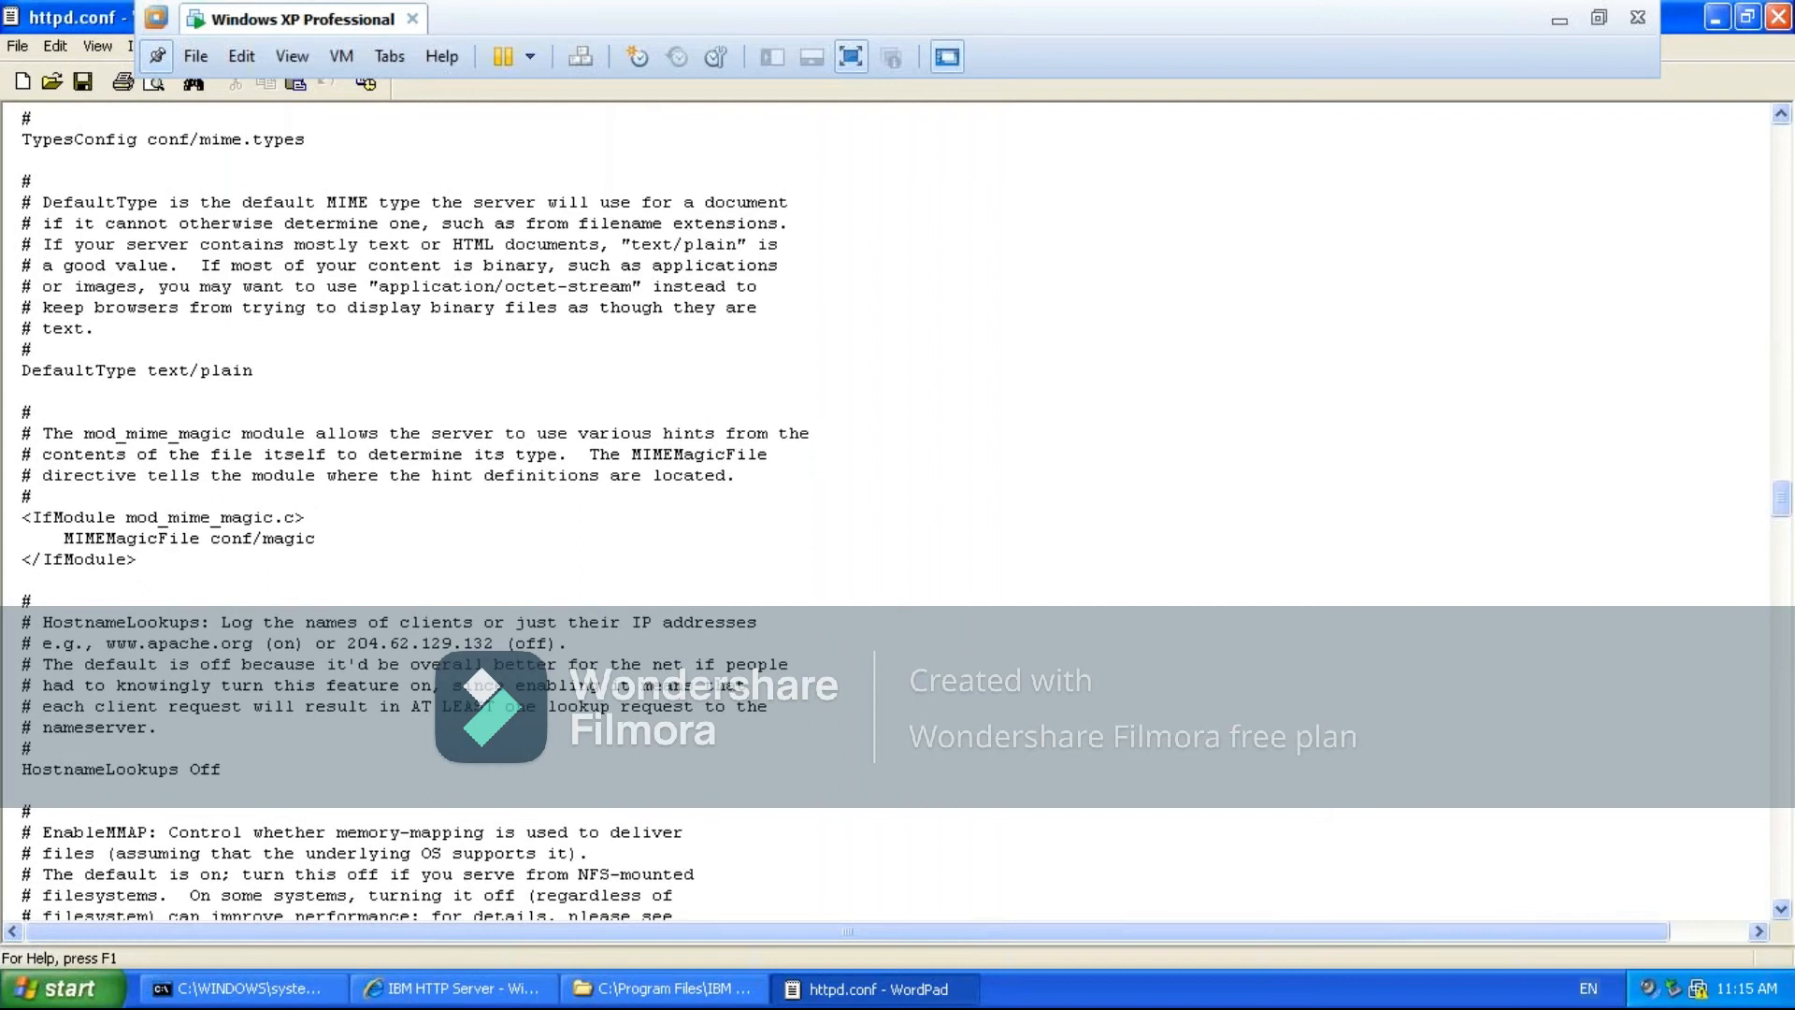
pyautogui.press('Up')
pyautogui.press('Up')
pyautogui.press('Up')
pyautogui.press('Up')
pyautogui.press('Up')
pyautogui.press('Up')
pyautogui.press('Up')
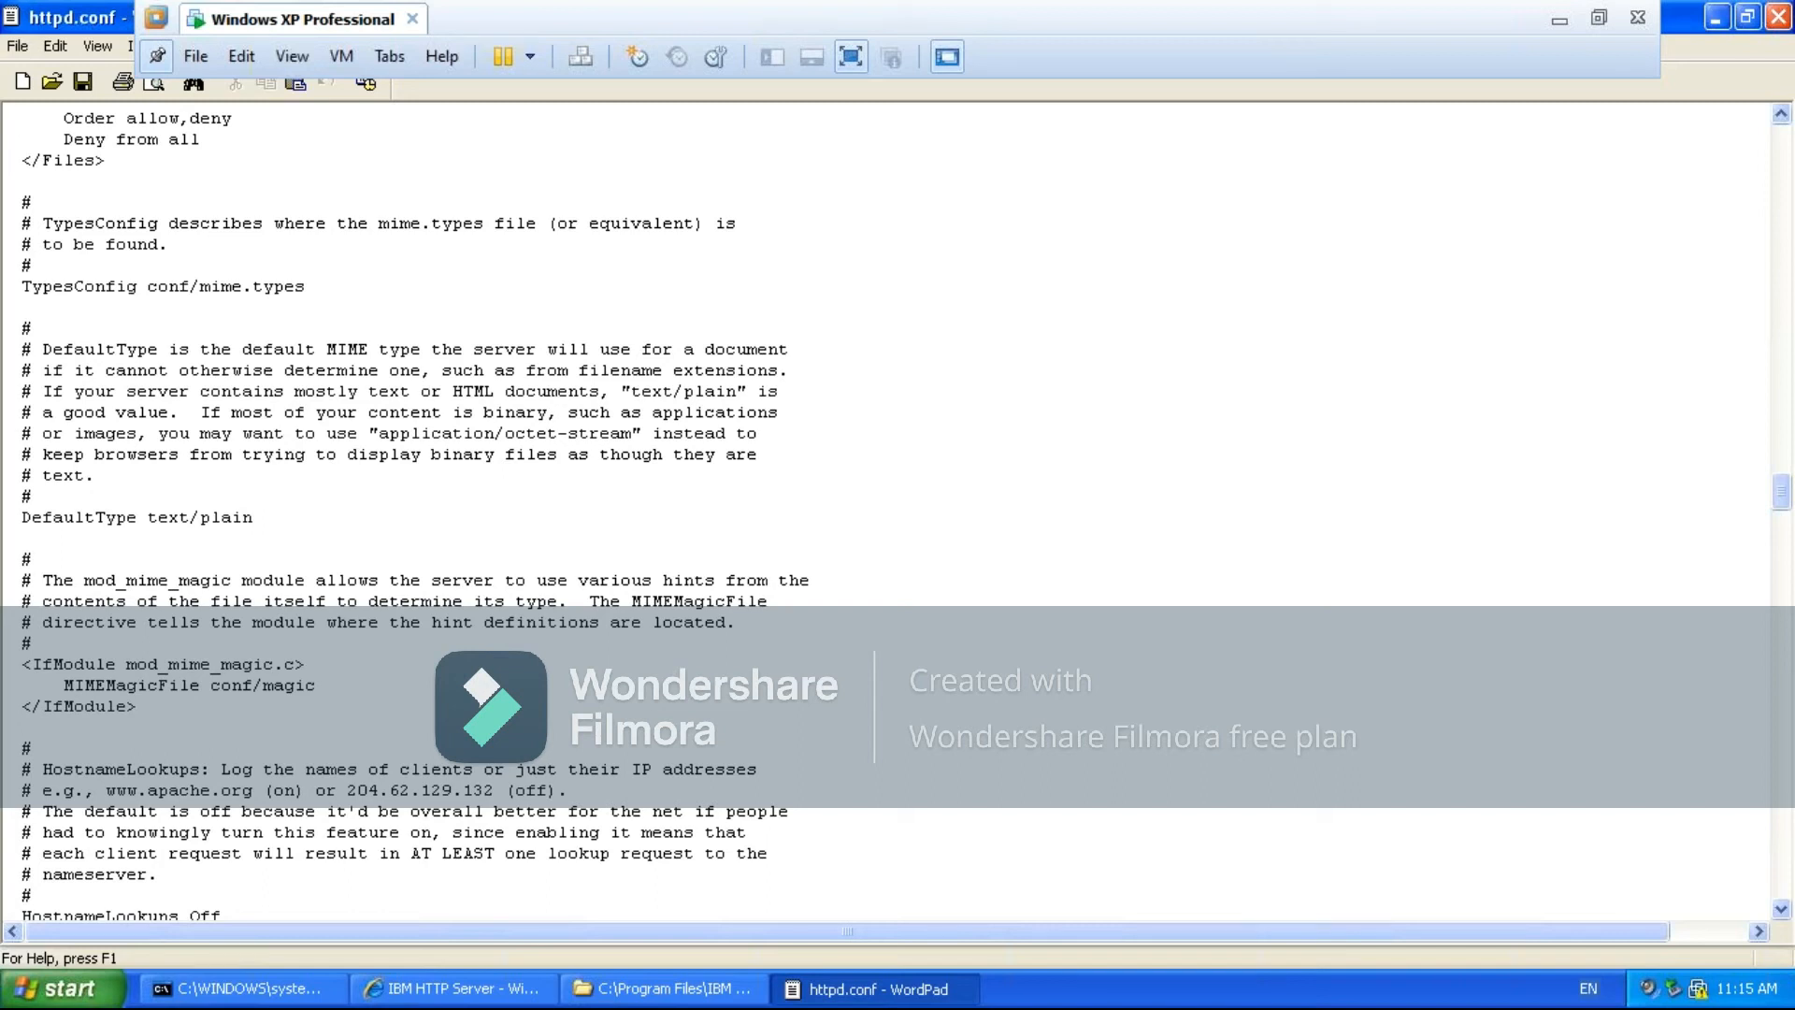
pyautogui.press('Down')
pyautogui.press('Down')
pyautogui.scroll(9, 898, 510)
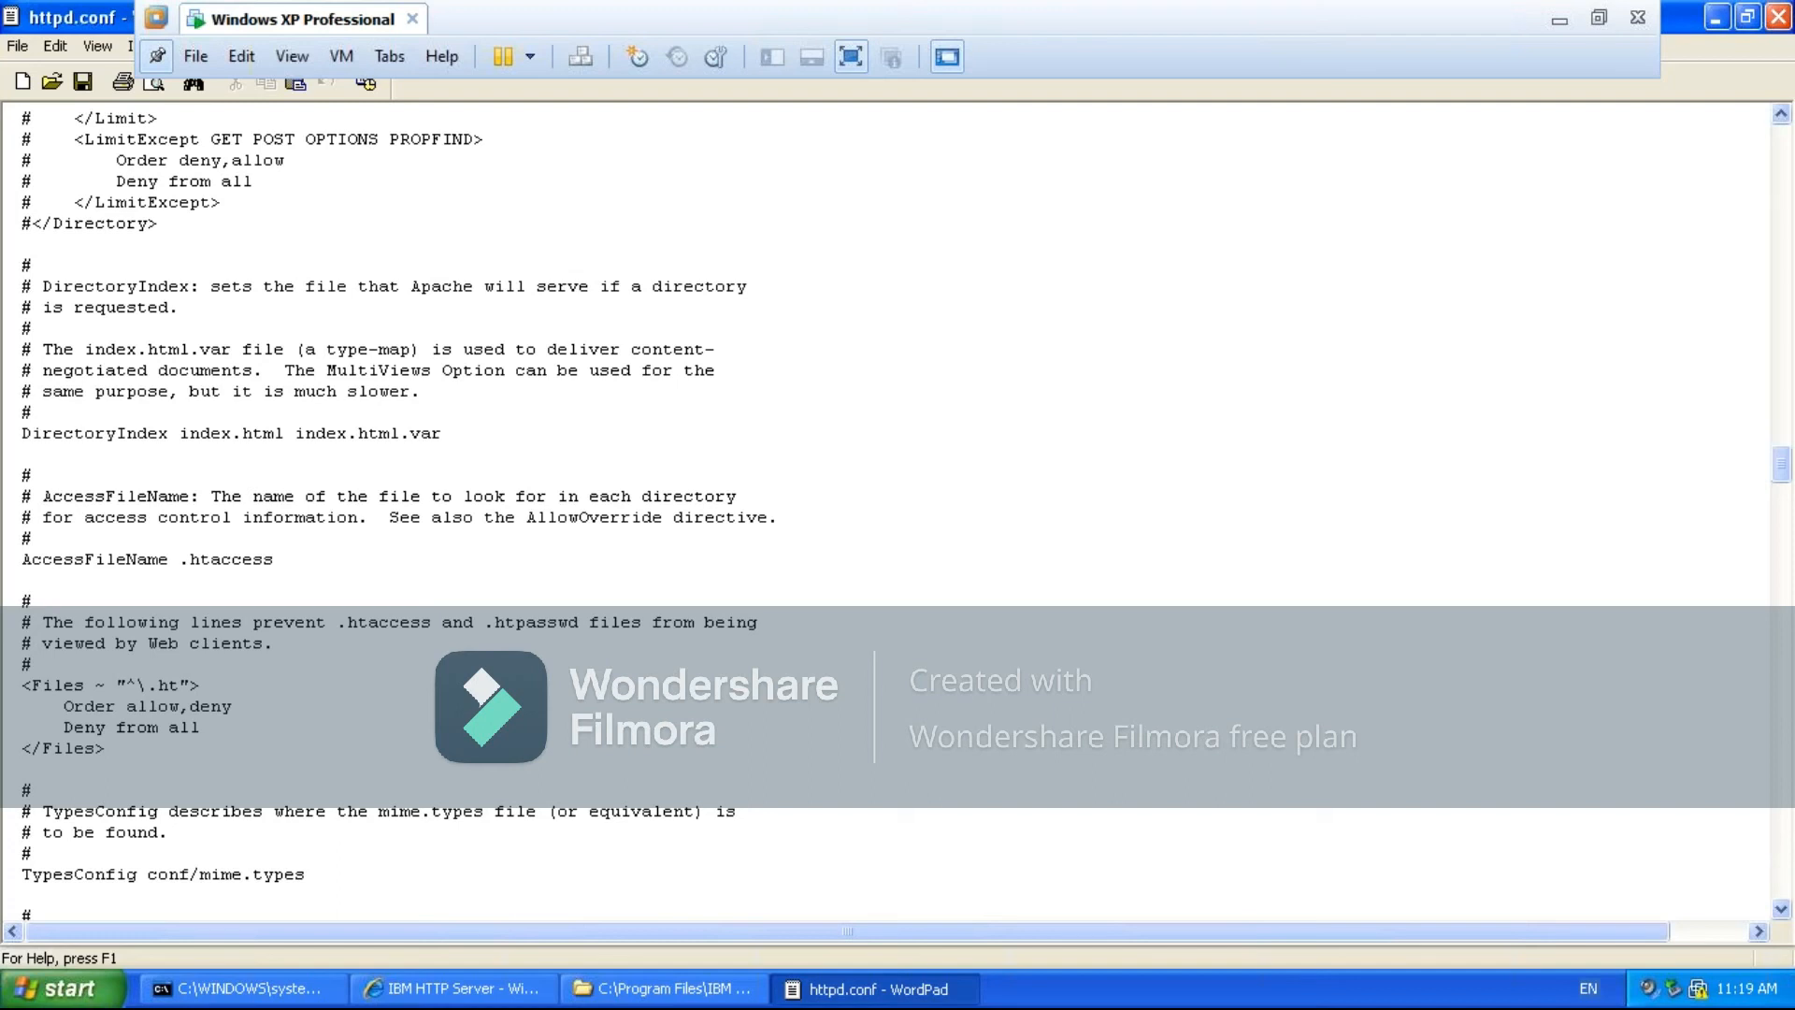
pyautogui.scroll(15, 420, 515)
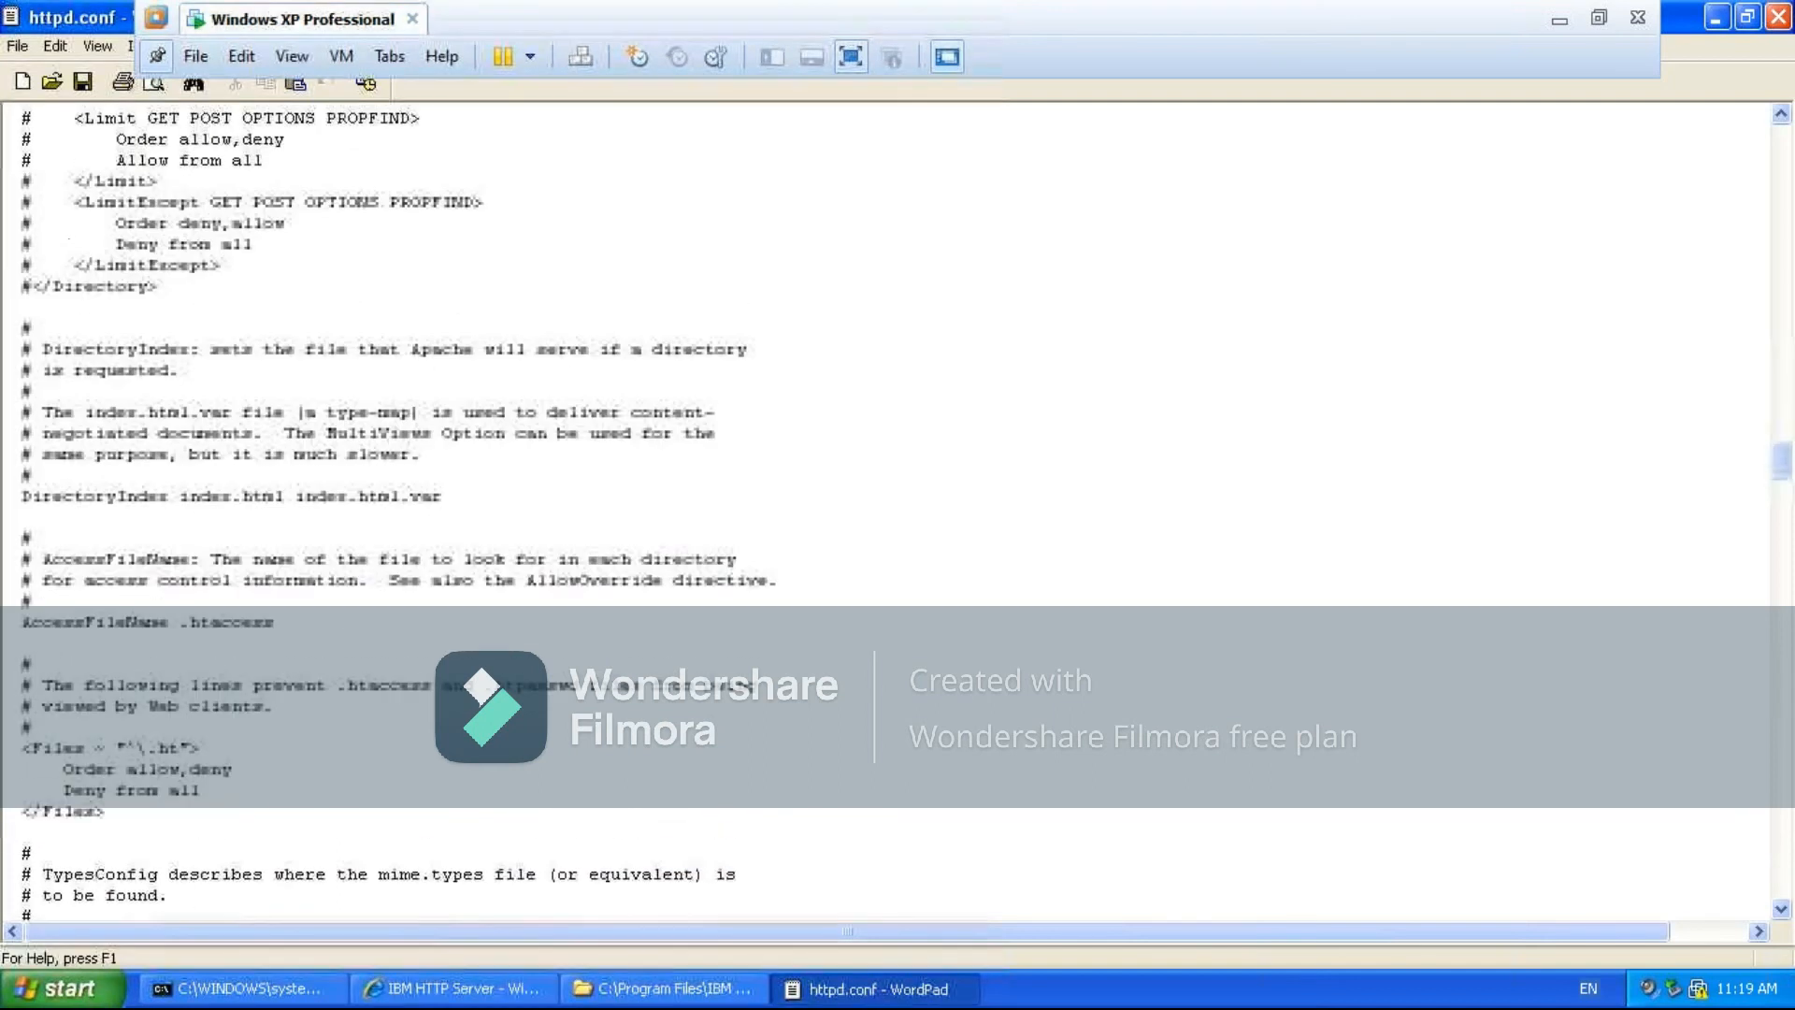
pyautogui.scroll(3, 898, 514)
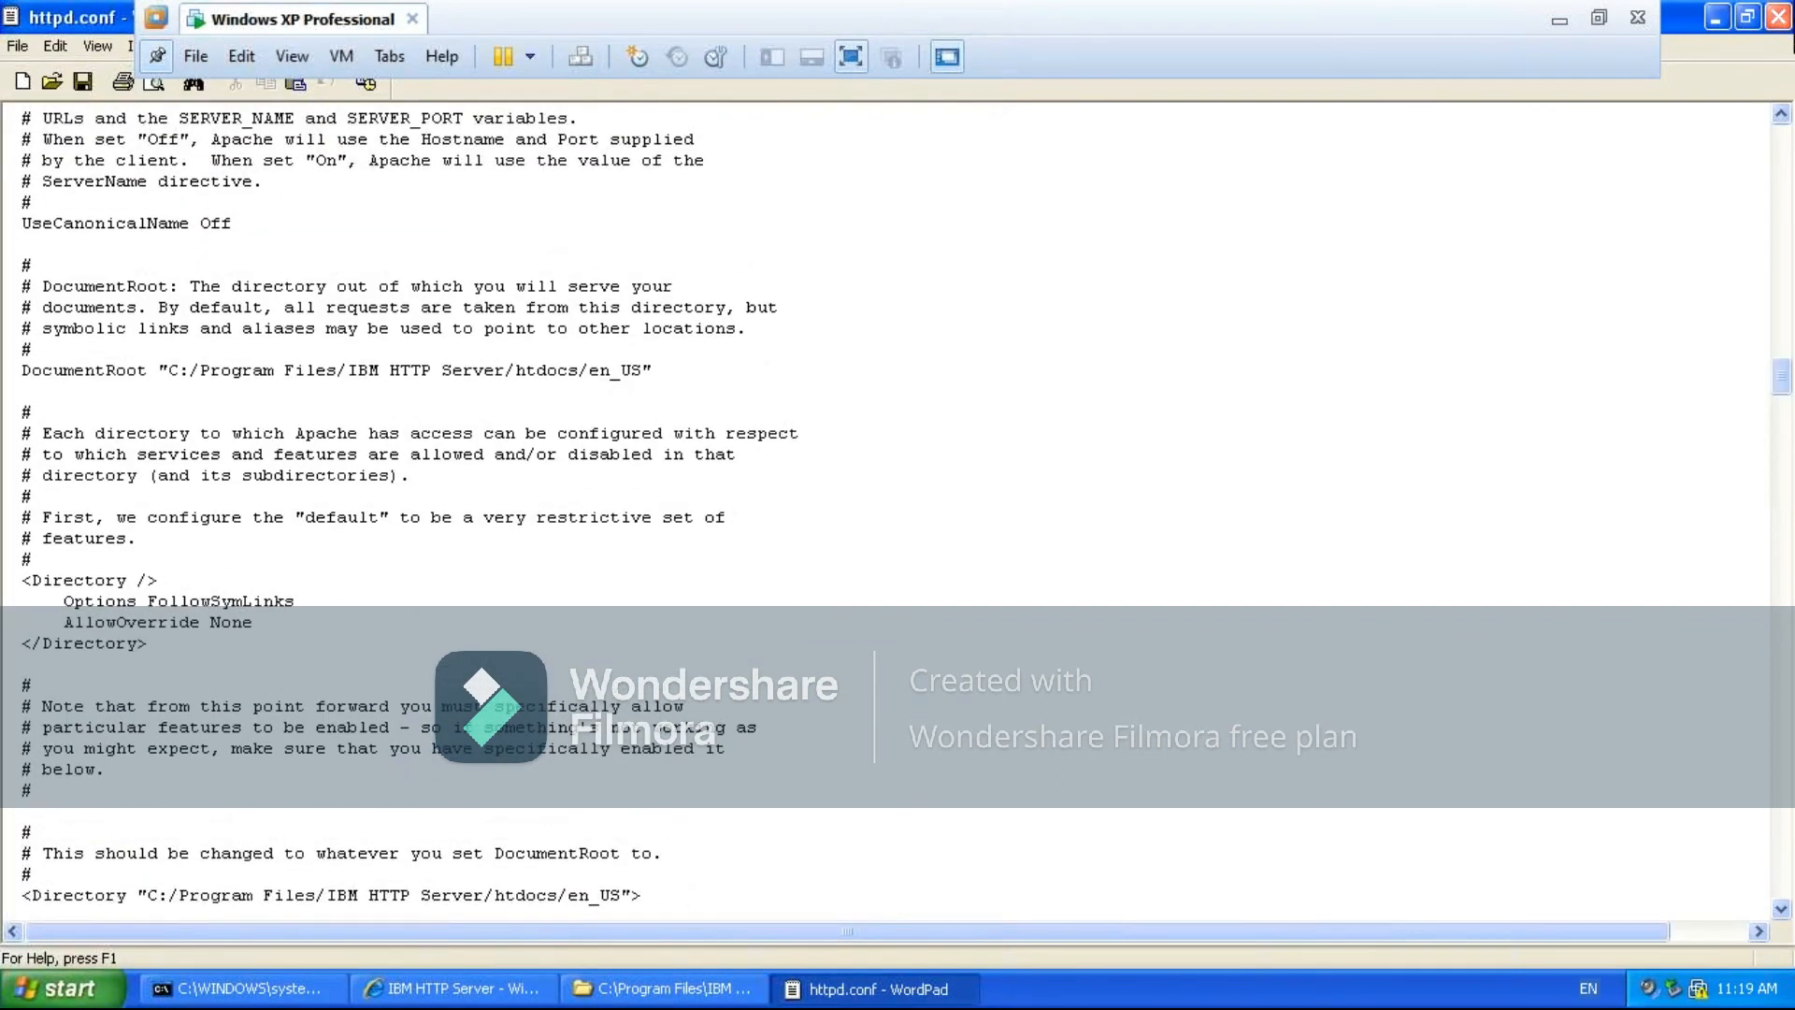
pyautogui.moveTo(1783, 386); pyautogui.dragTo(1791, 912)
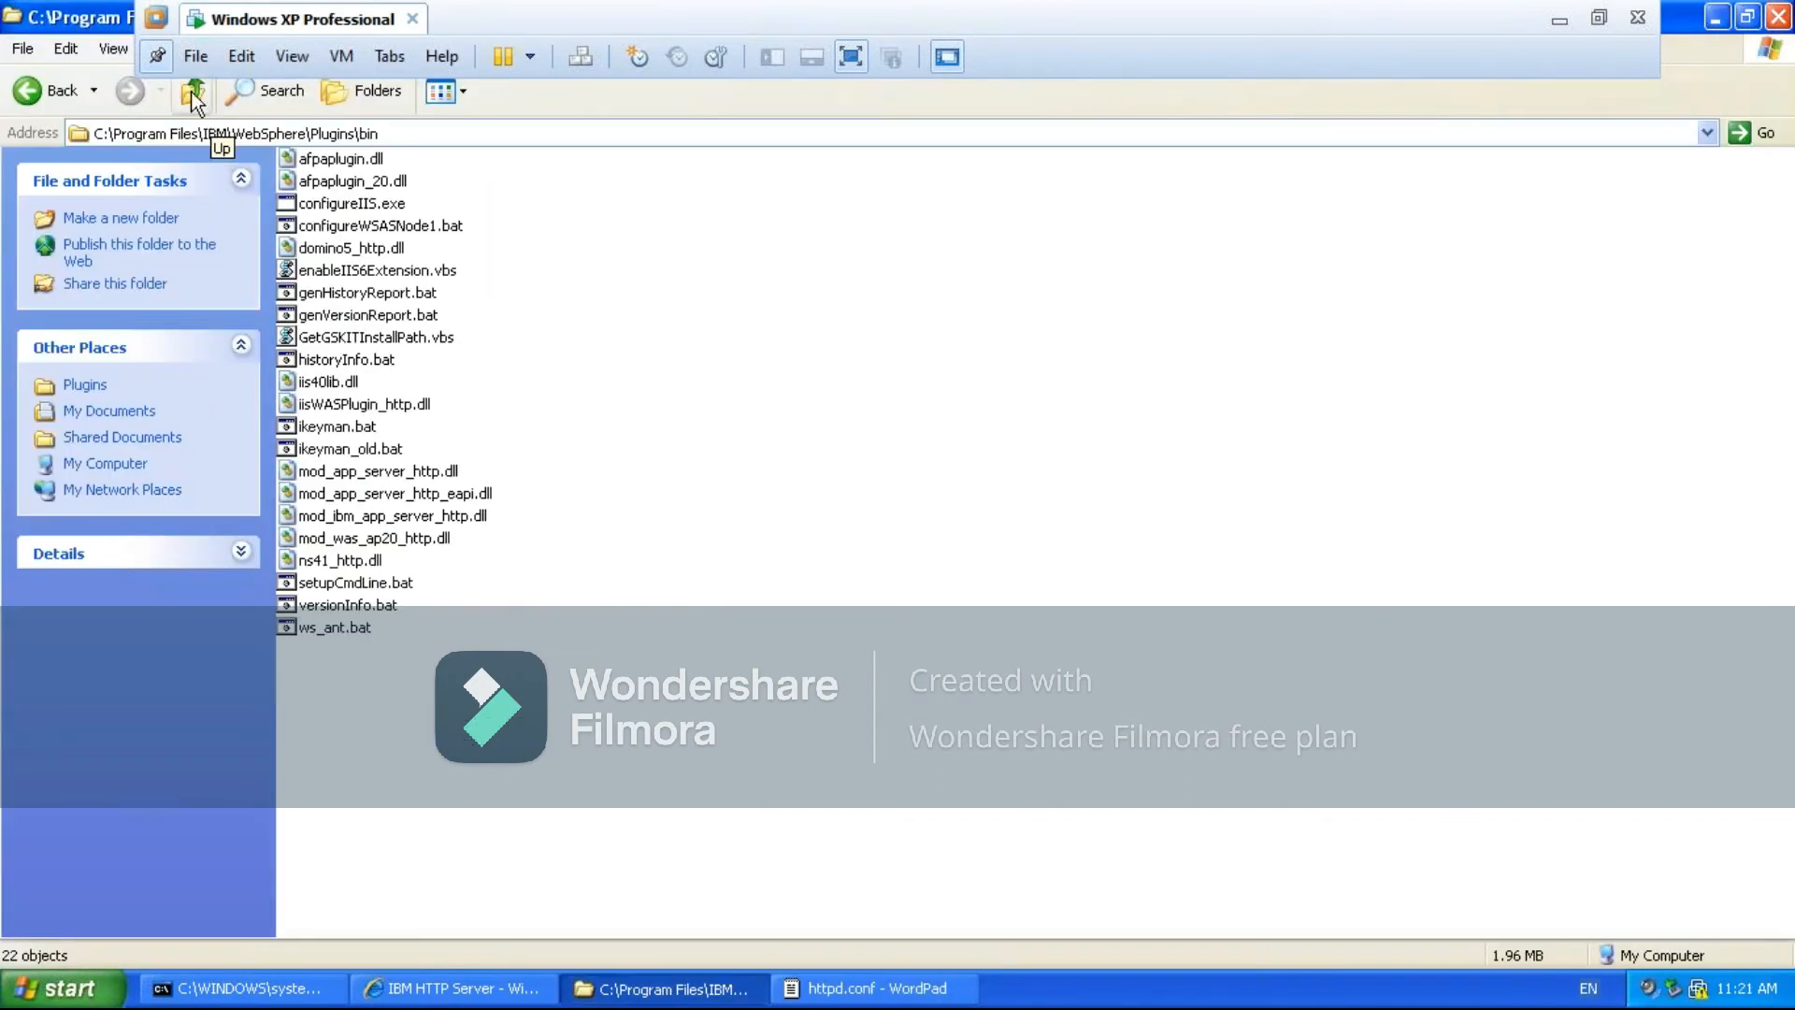
# - From the Plugins\bin folder, go to C:\Program Files\IBM\WebSphere\Plugins\config\WSASNode1 and select plugin-cfg.xml
pyautogui.click(192, 93)
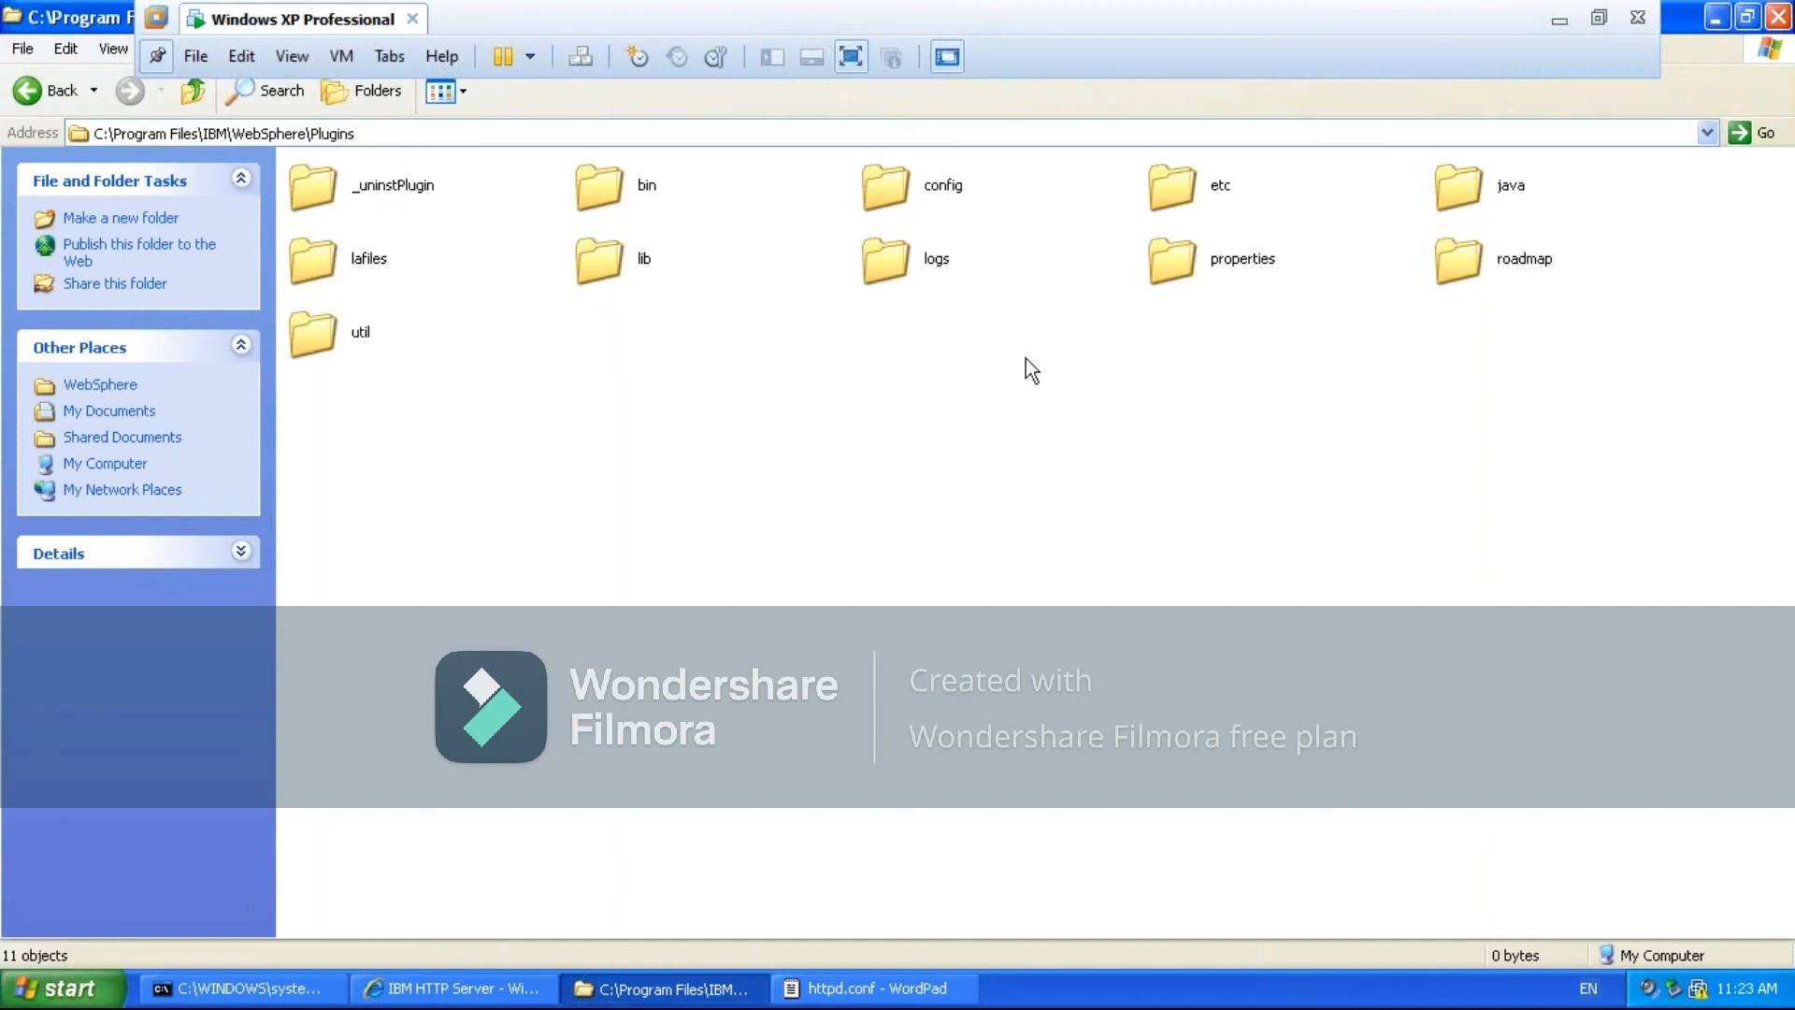
pyautogui.doubleClick(873, 182)
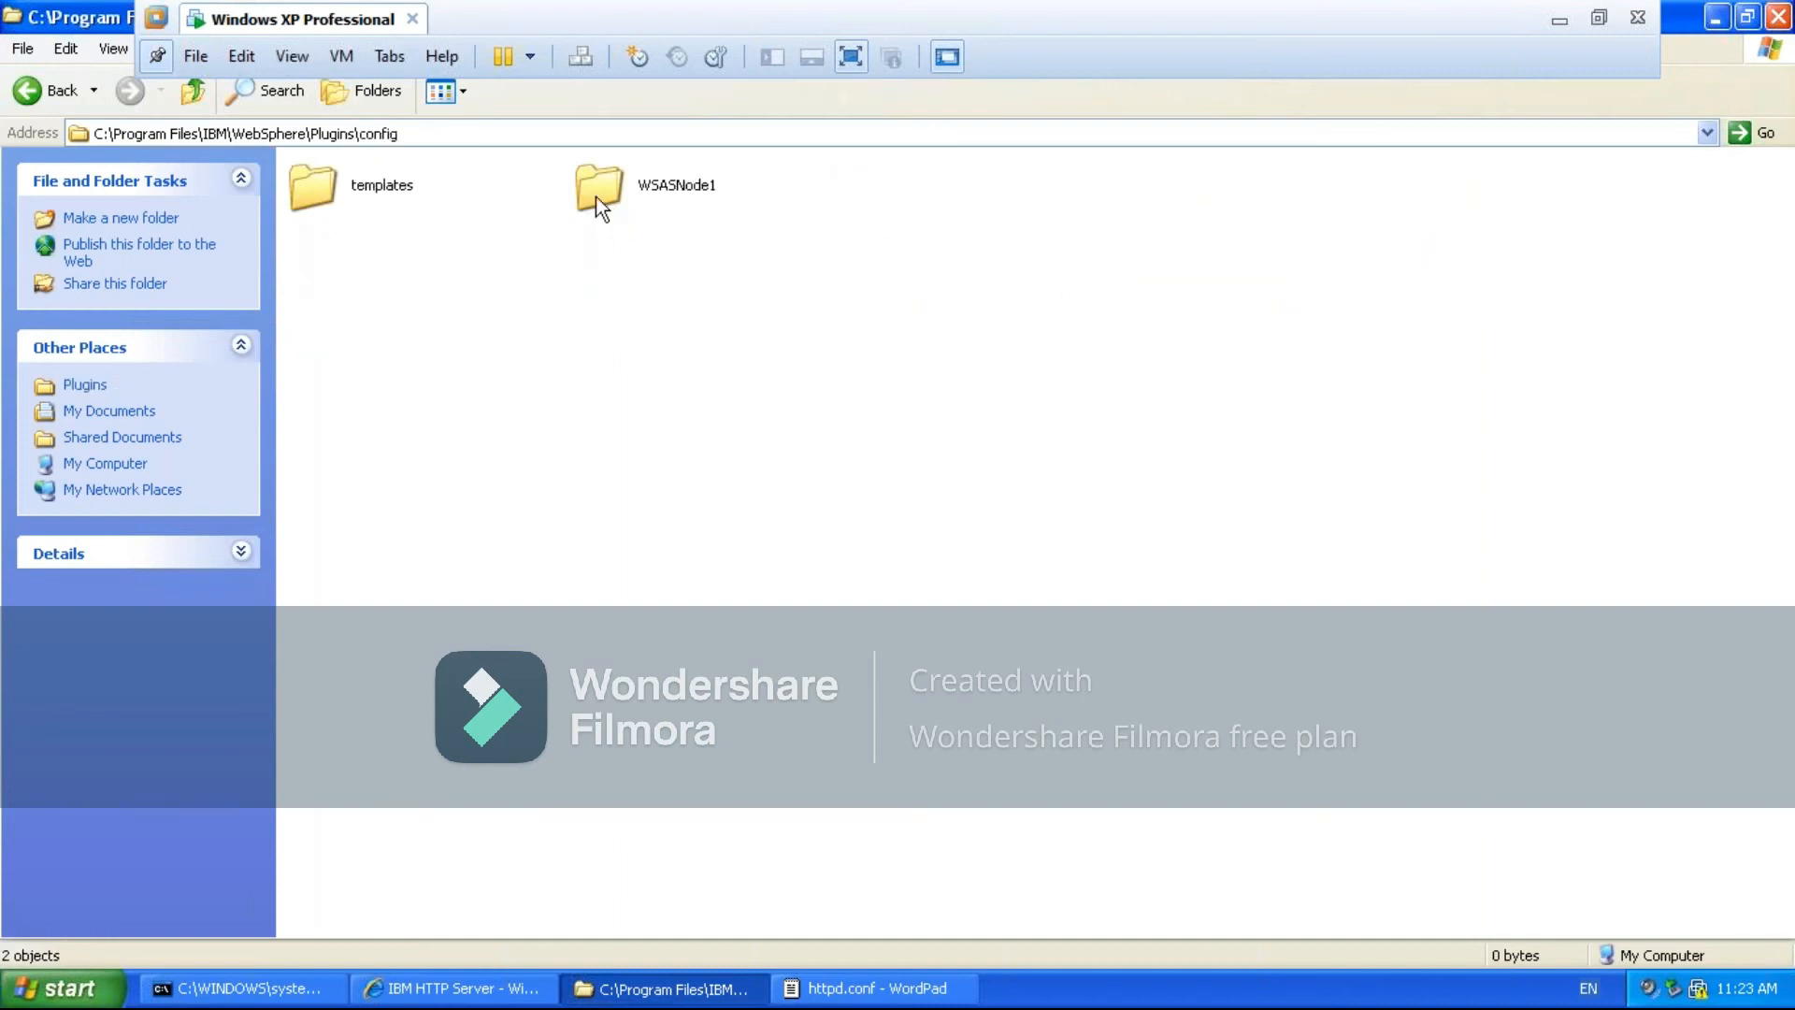
pyautogui.doubleClick(608, 195)
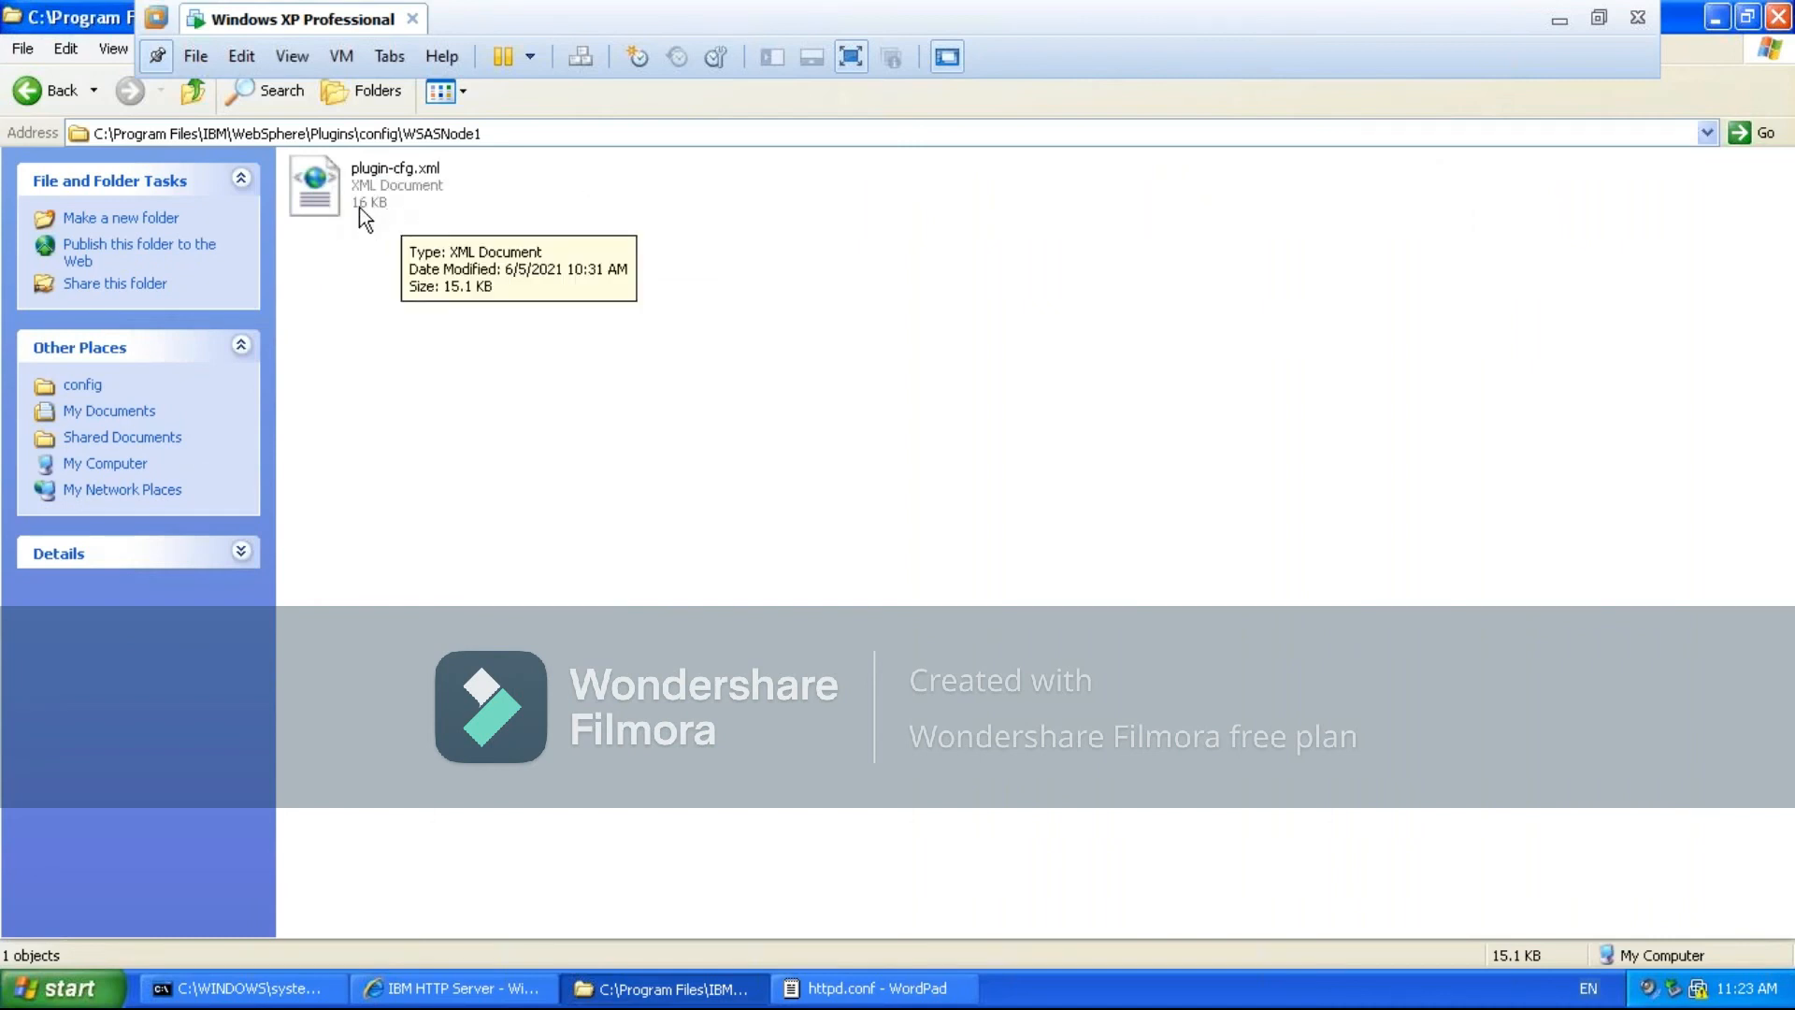
pyautogui.click(391, 192)
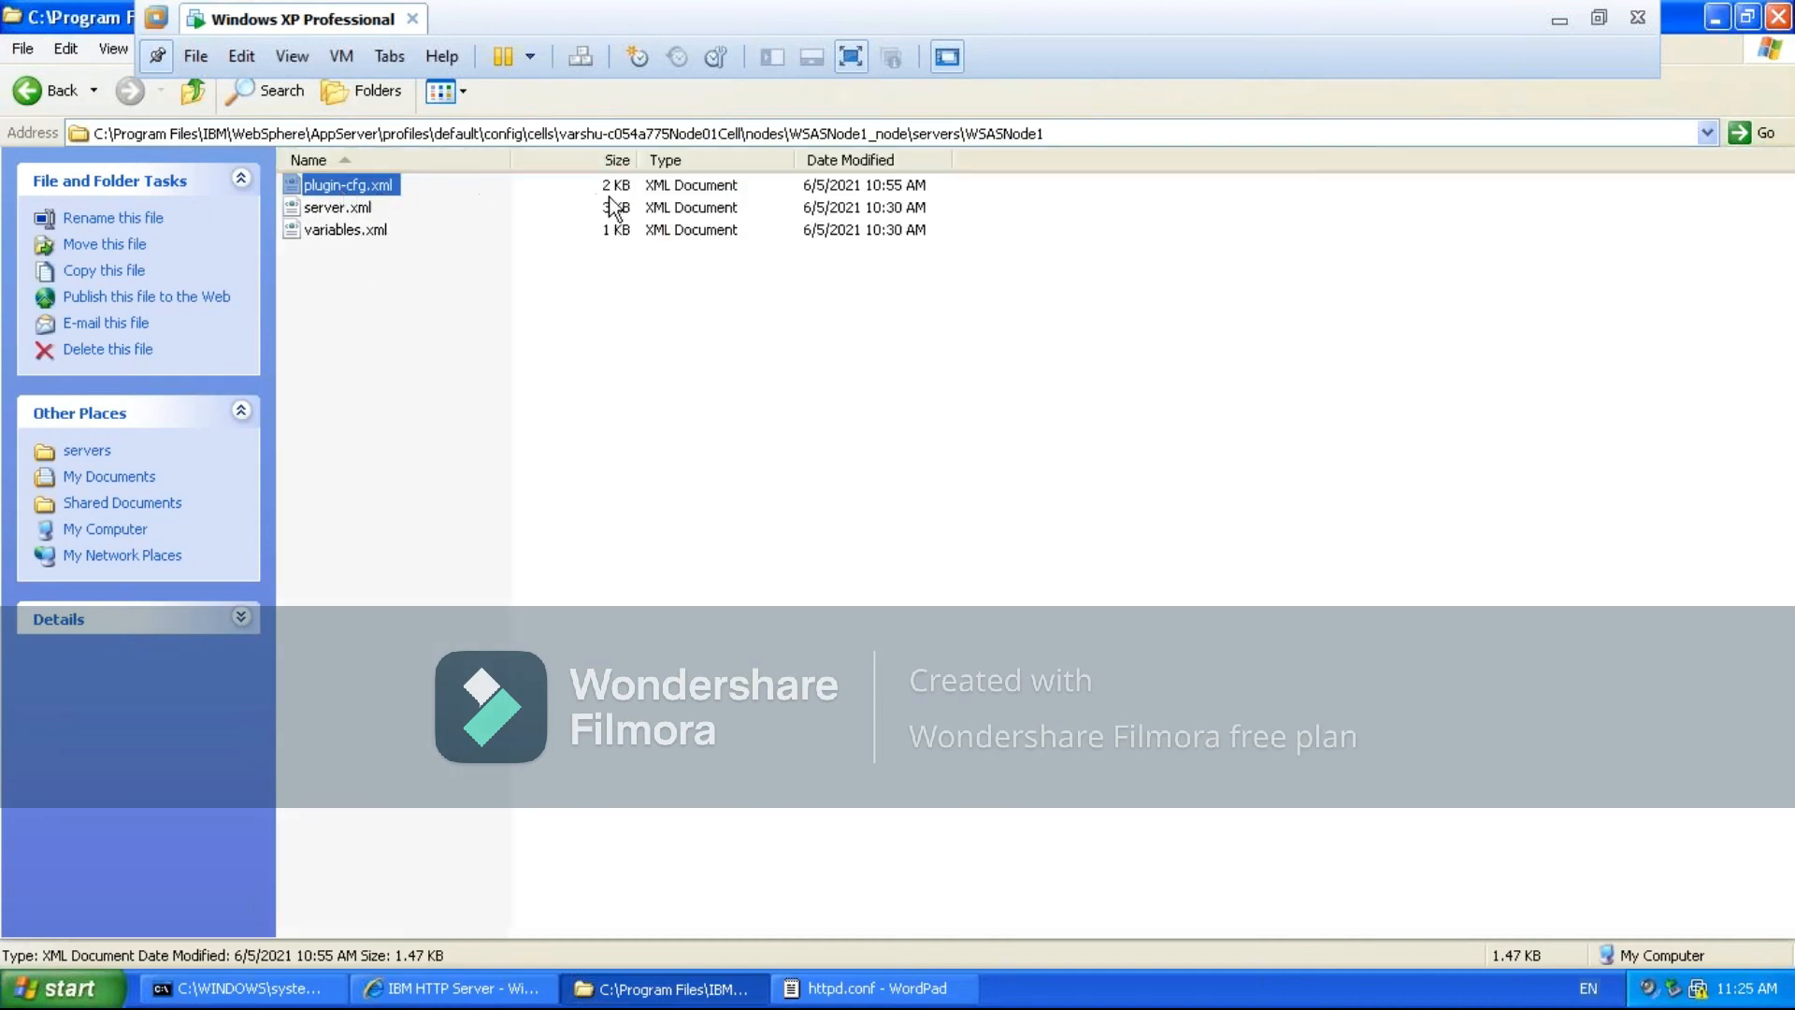
# - Open the plugin-cfg.xml in the AppServer profile's servers\WSASNode1 folder with WordPad
pyautogui.click(622, 201)
pyautogui.click(380, 180)
pyautogui.click(379, 179)
pyautogui.press('Escape')
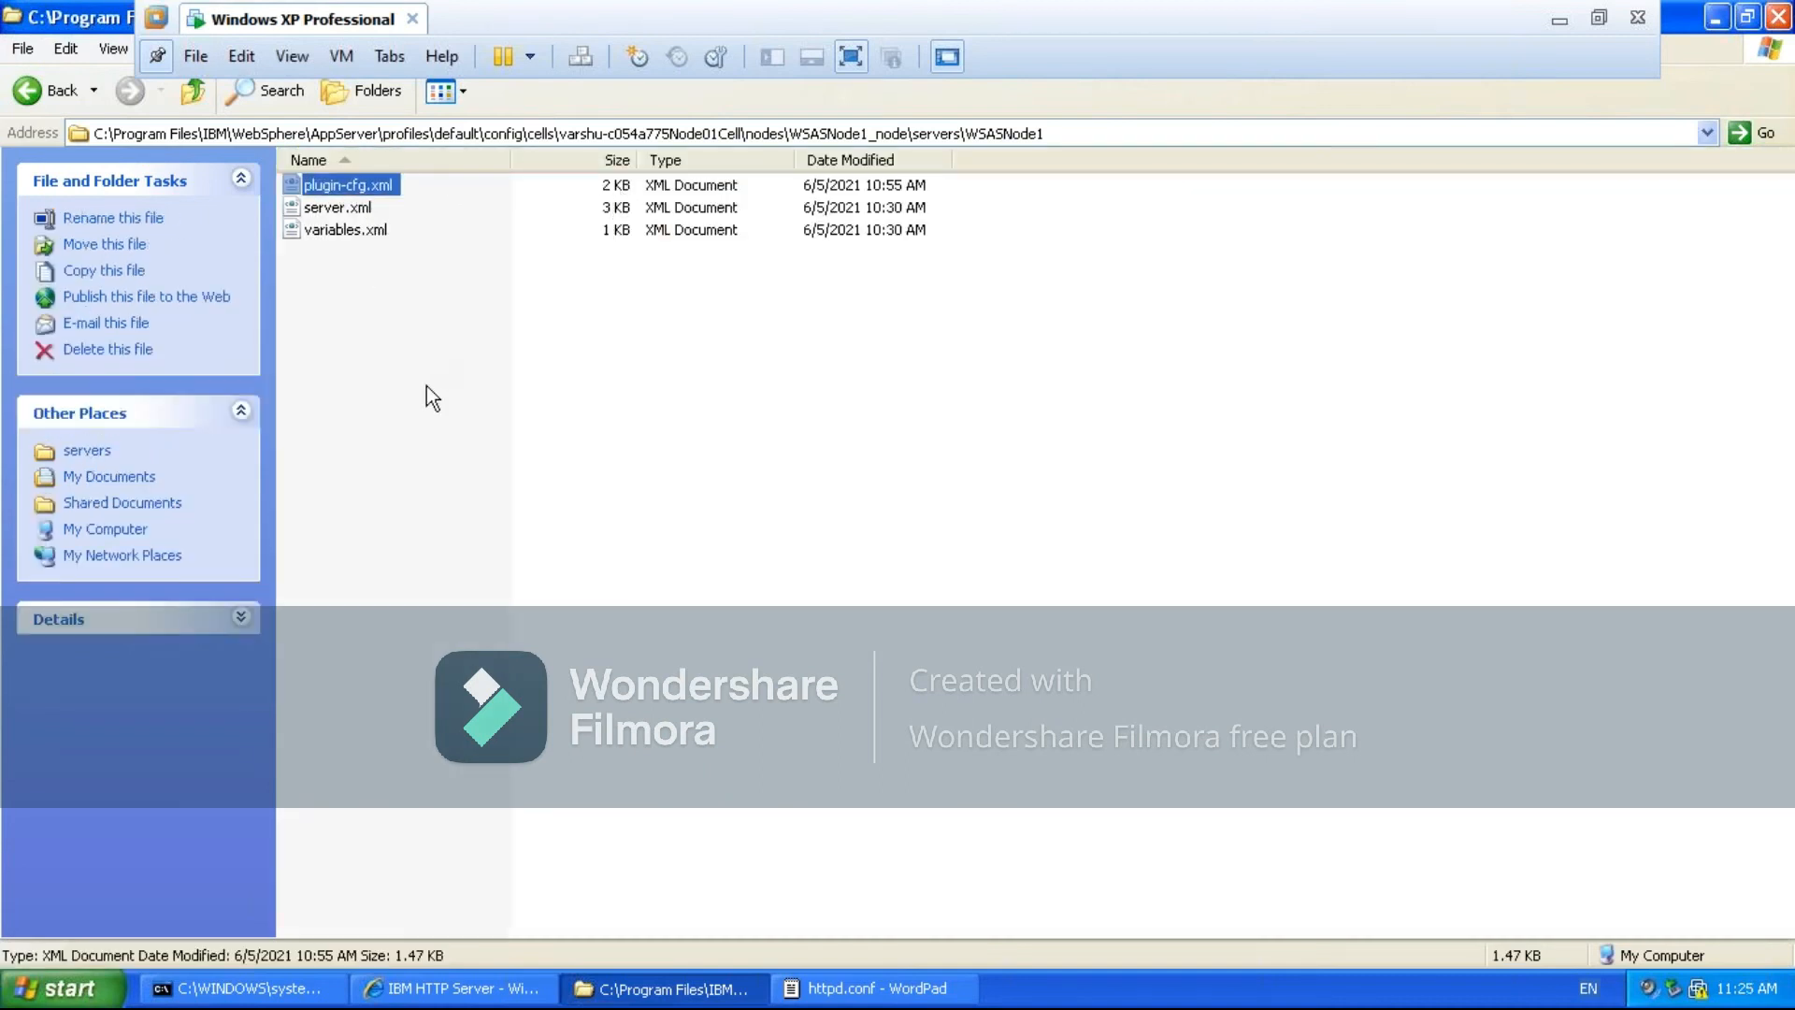
pyautogui.rightClick(305, 188)
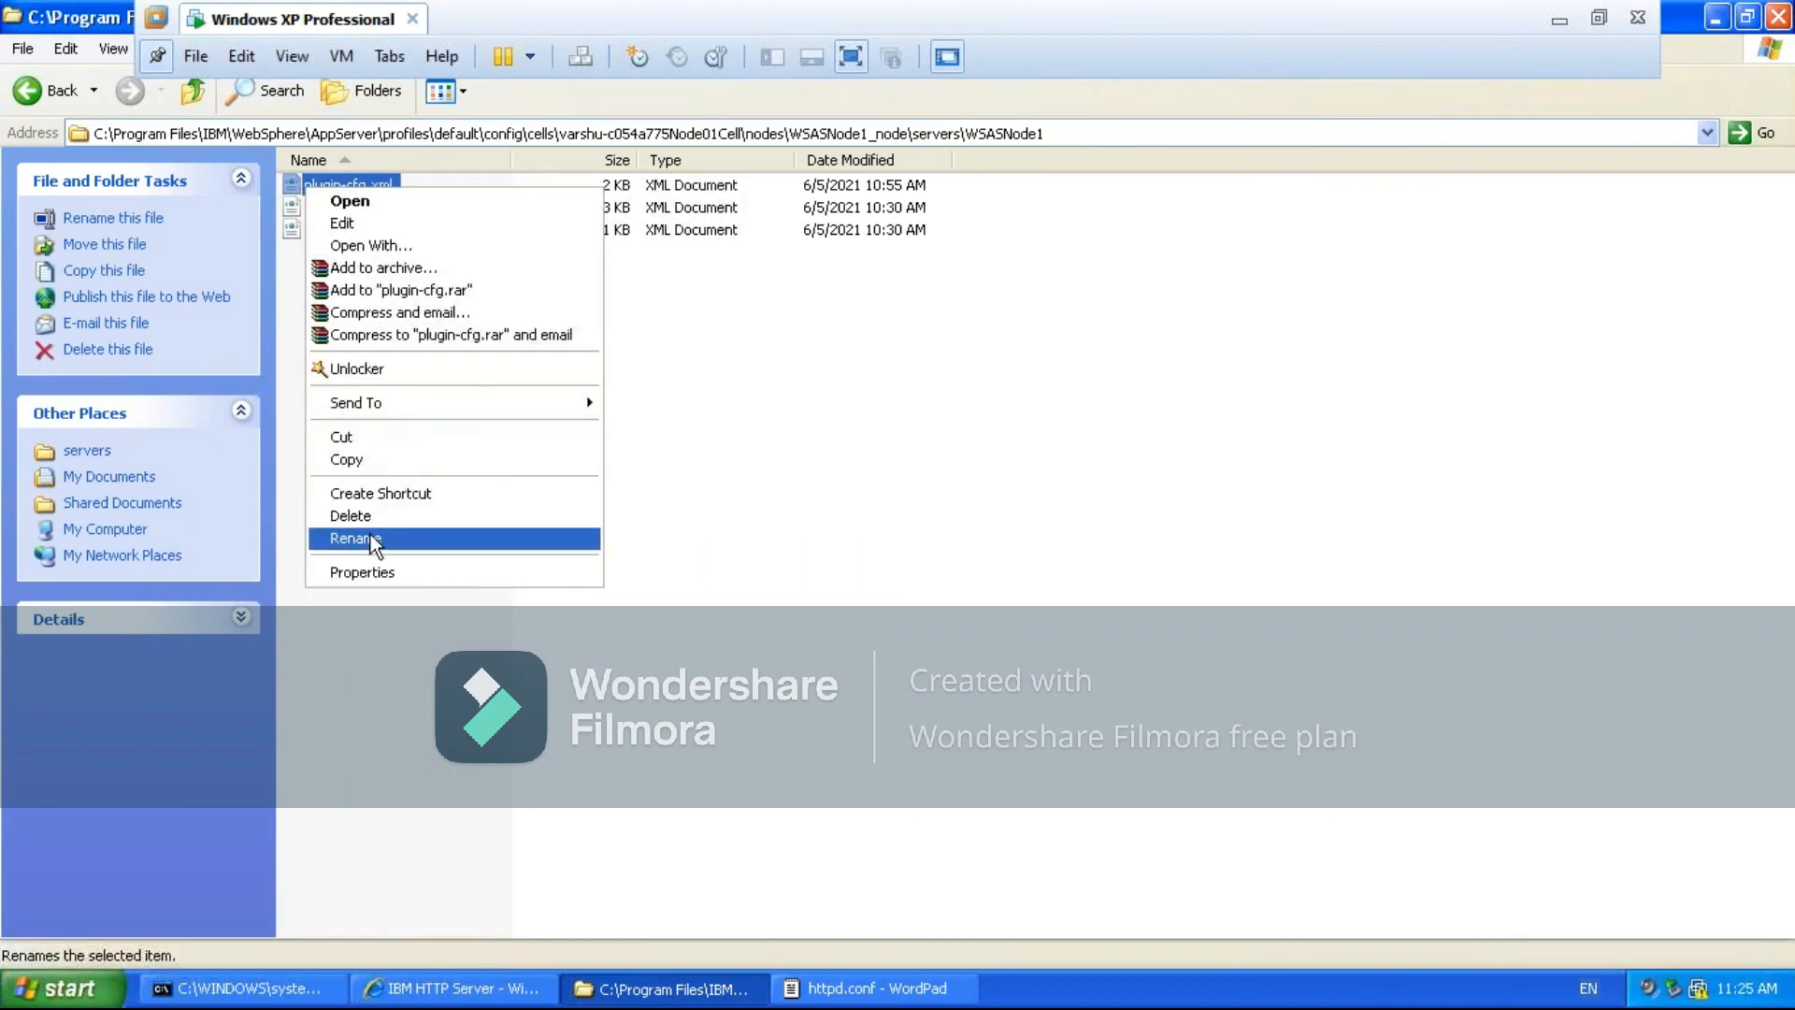
pyautogui.click(397, 250)
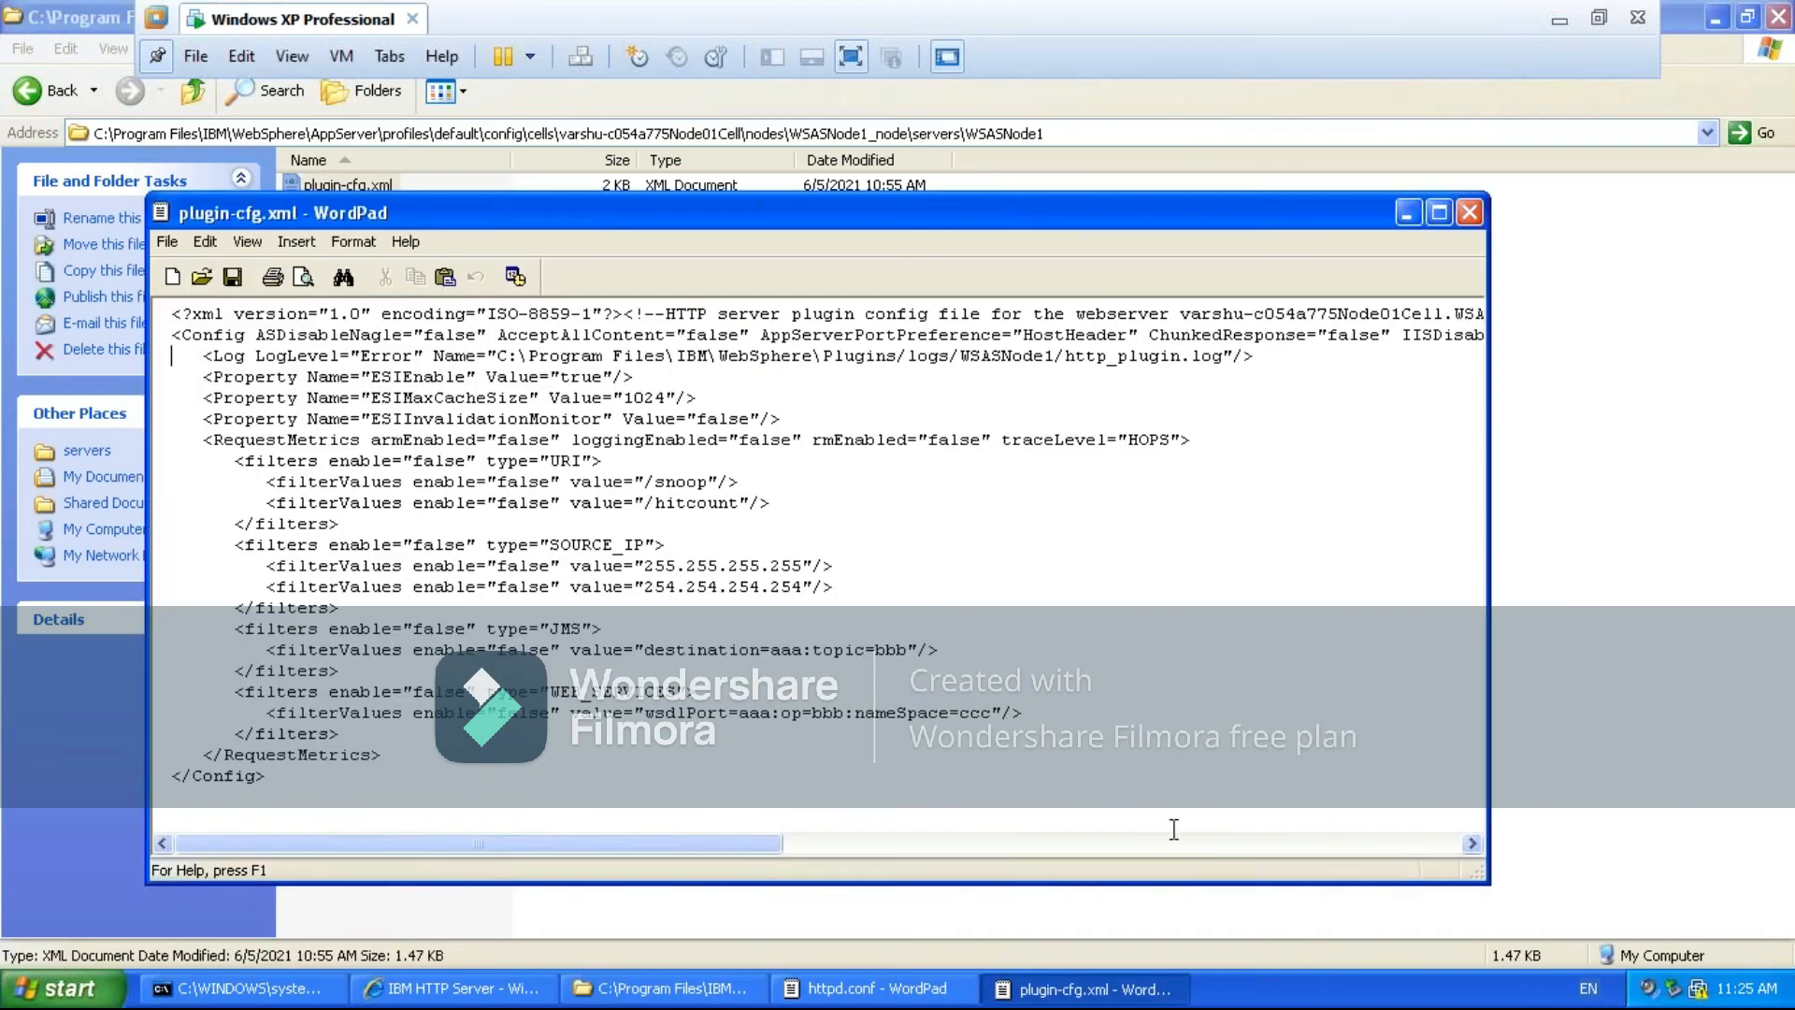
# - Examine the log, property and RequestMetrics entries in plugin-cfg.xml and close the file
pyautogui.press('Down')
pyautogui.press('Down')
pyautogui.press('Down')
pyautogui.press('Down')
pyautogui.press('Down')
pyautogui.press('Down')
pyautogui.press('Down')
pyautogui.press('Down')
pyautogui.press('Down')
pyautogui.press('Down')
pyautogui.press('Down')
pyautogui.press('Down')
pyautogui.press('Down')
pyautogui.press('Down')
pyautogui.press('Down')
pyautogui.press('Down')
pyautogui.press('Down')
pyautogui.press('Down')
pyautogui.press('Up')
pyautogui.press('Up')
pyautogui.press('Up')
pyautogui.press('Up')
pyautogui.press('Up')
pyautogui.press('Up')
pyautogui.press('Up')
pyautogui.press('Up')
pyautogui.press('Up')
pyautogui.press('Up')
pyautogui.press('Up')
pyautogui.press('Up')
pyautogui.press('Up')
pyautogui.press('Up')
pyautogui.press('Up')
pyautogui.press('Up')
pyautogui.press('Up')
pyautogui.press('Up')
pyautogui.press('Up')
pyautogui.press('Up')
pyautogui.hotkey('alt', 'F4')
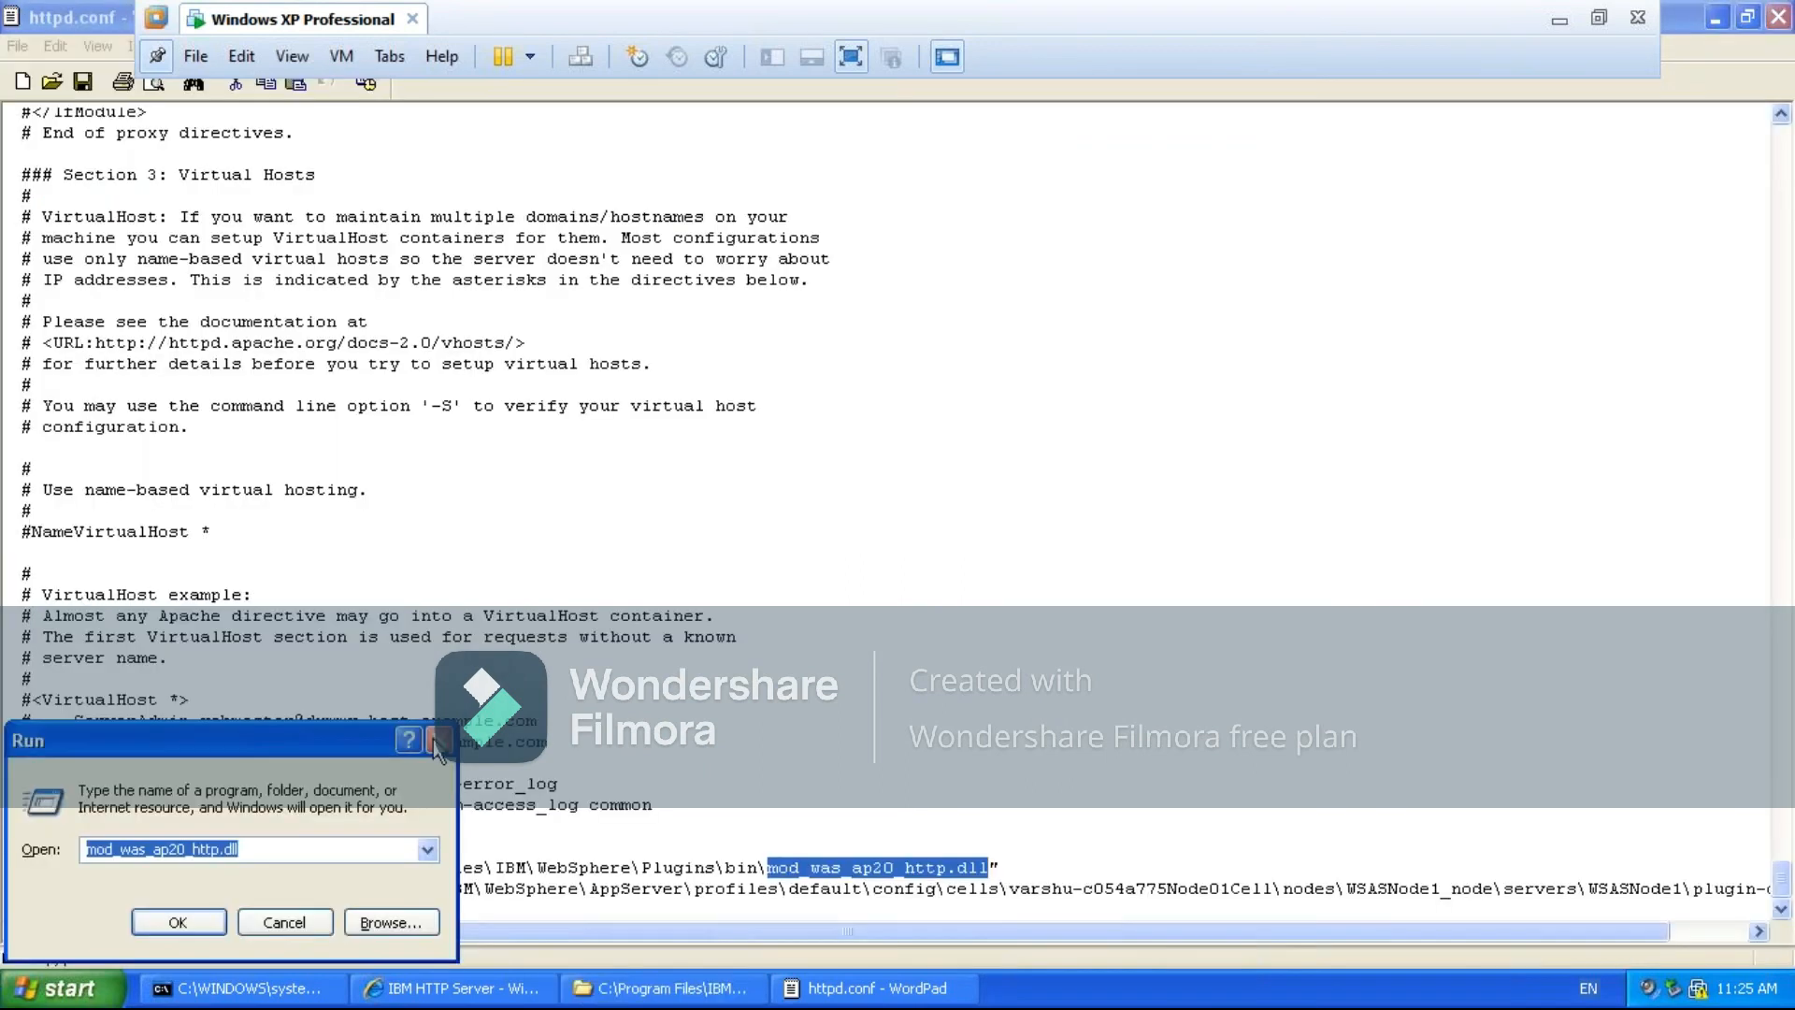
# - Close httpd.conf and copy the address of the AppServer profile's servers\WSASNode1 folder
pyautogui.press('Escape')
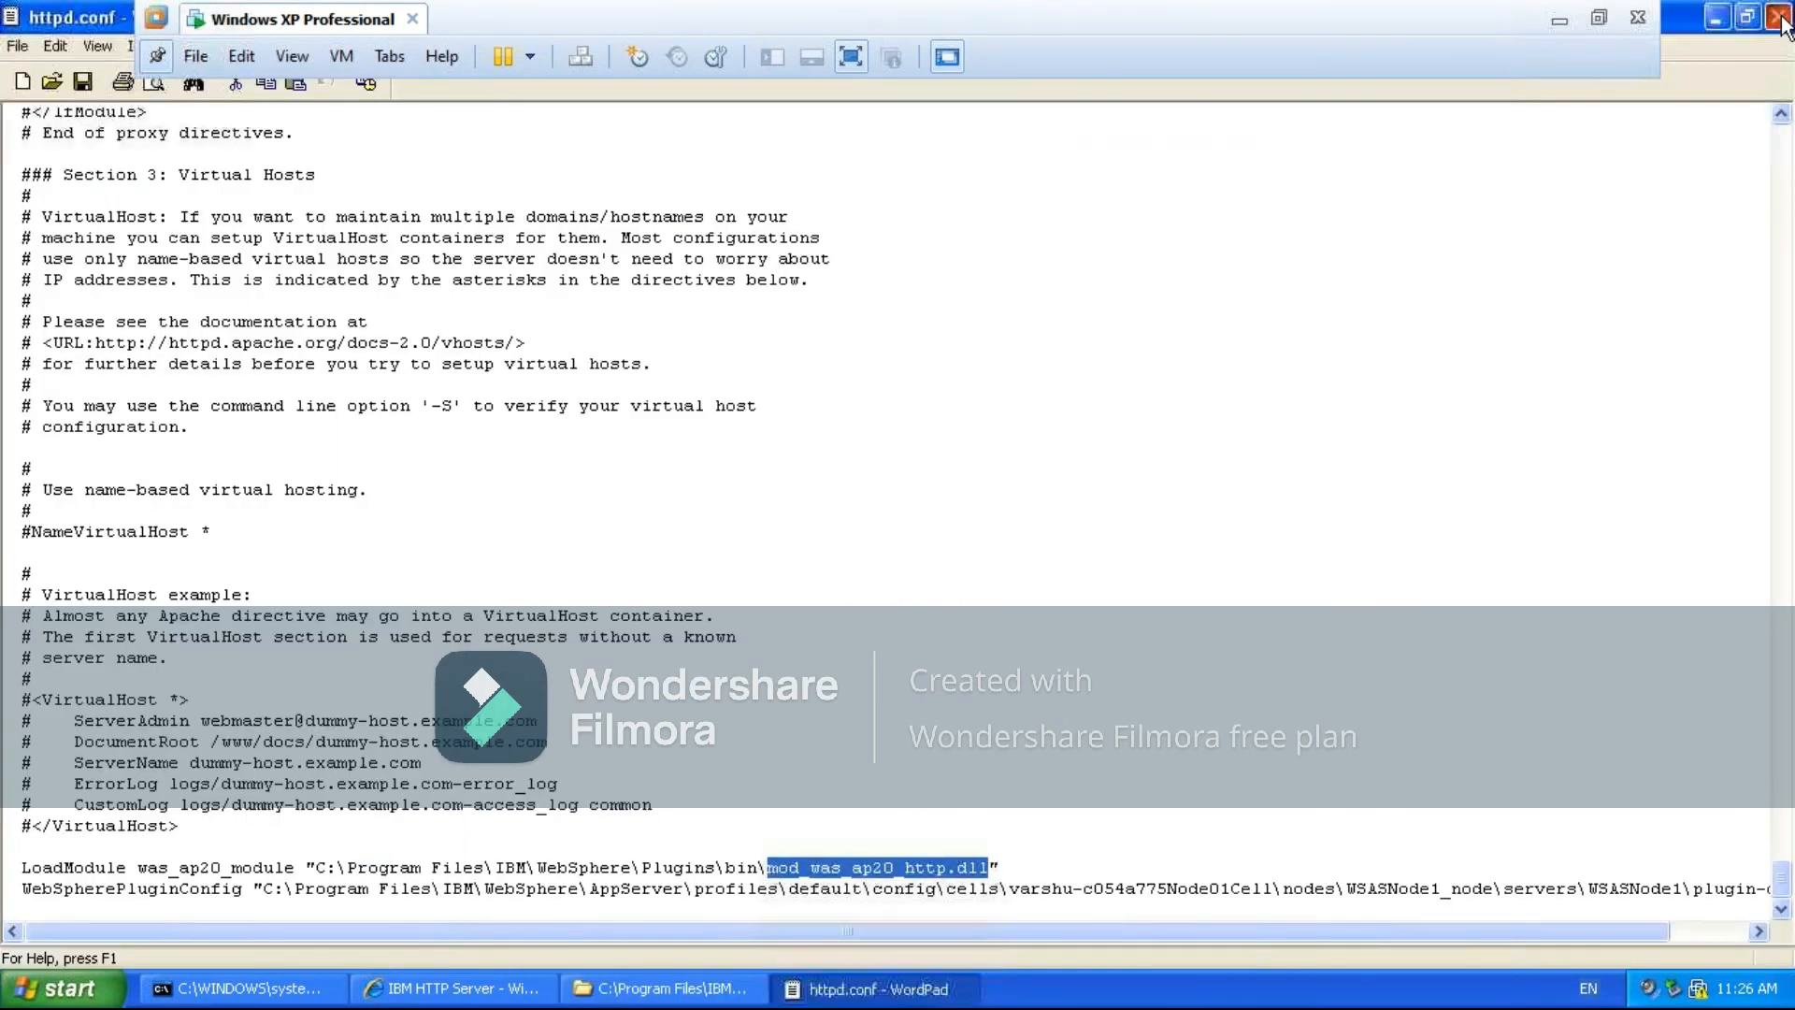
pyautogui.click(1779, 18)
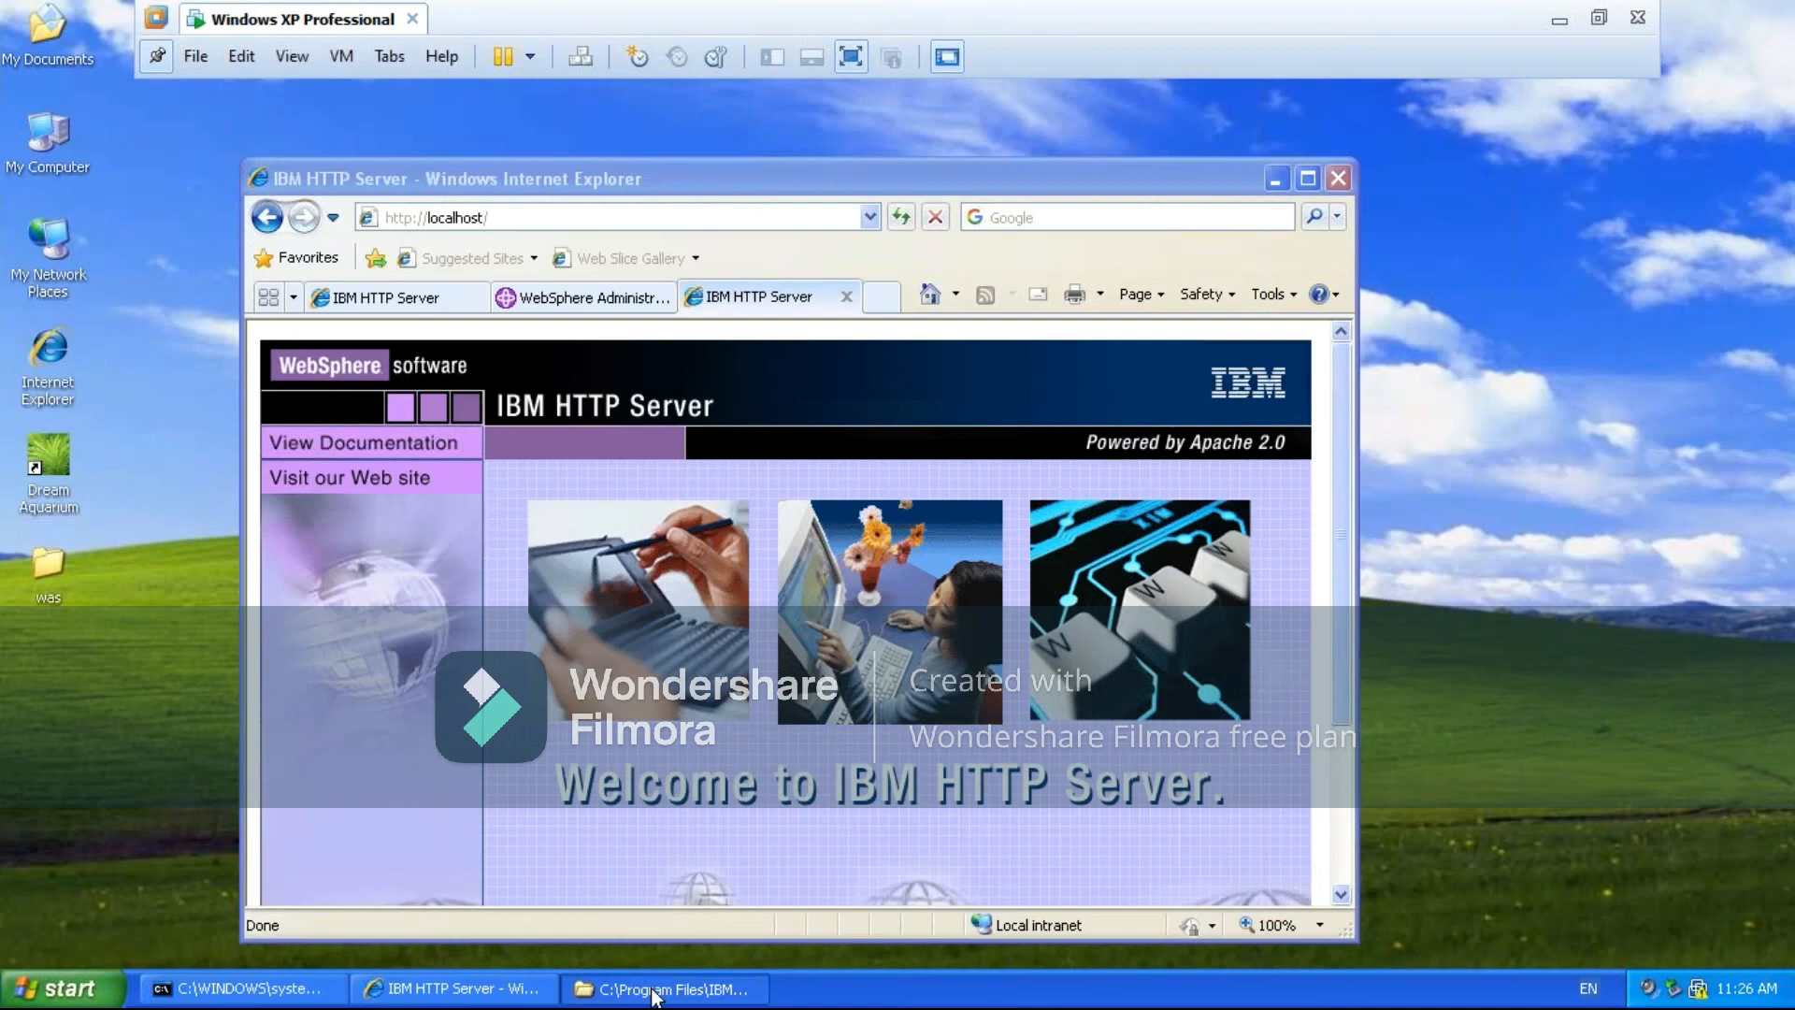
pyautogui.click(655, 991)
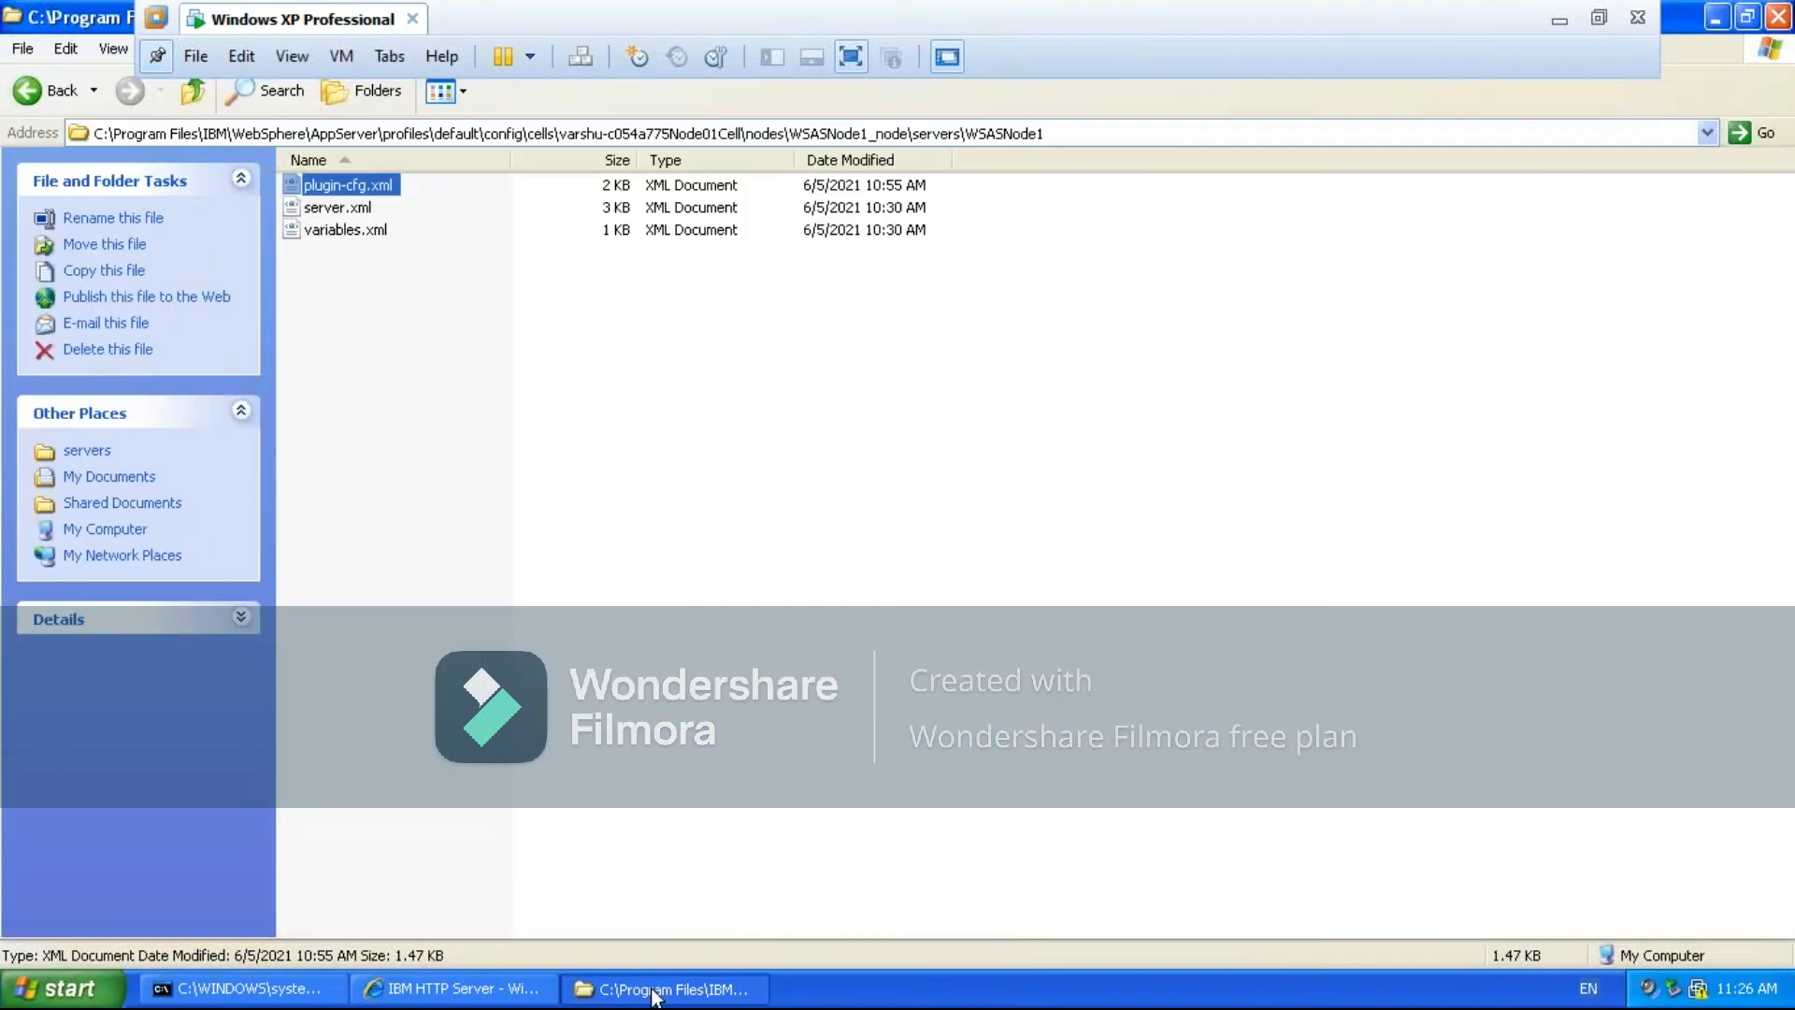
pyautogui.click(980, 134)
pyautogui.hotkey('ctrl', 'c')
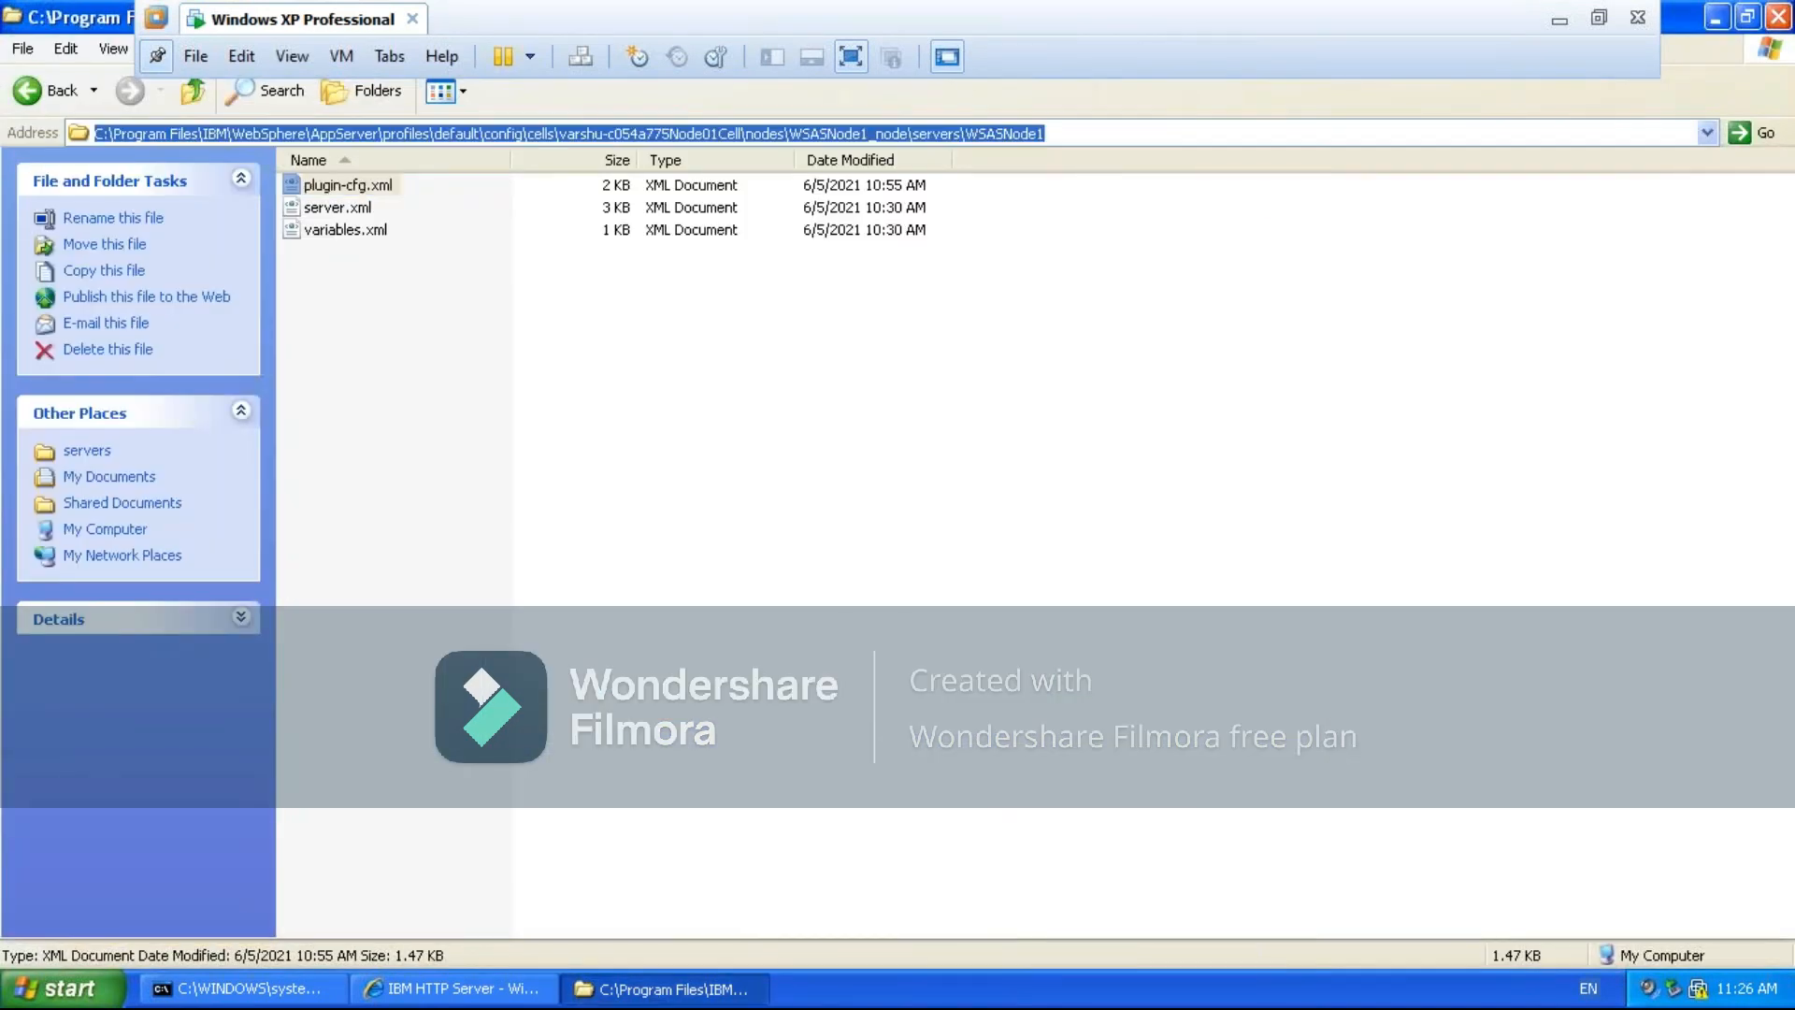
pyautogui.click(1088, 134)
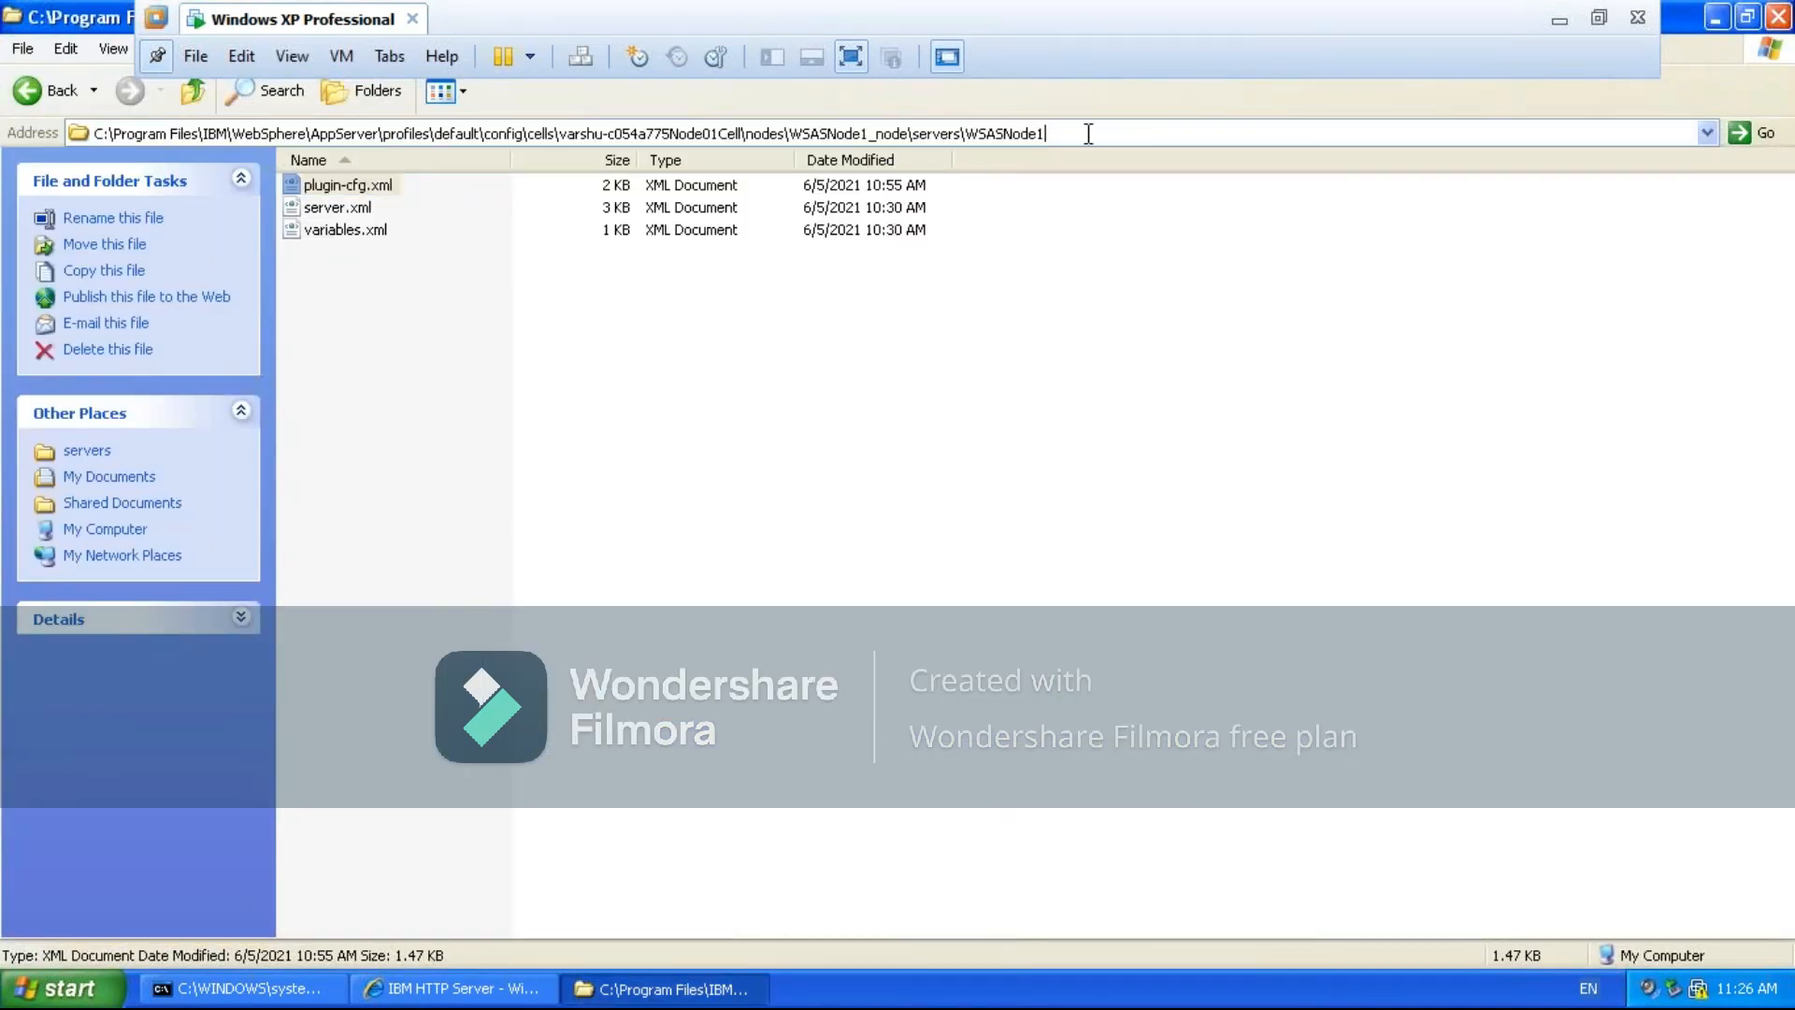
# - Minimize the folder window, close the browser's empty new tab, and minimize the browser
pyautogui.click(1719, 18)
pyautogui.click(1309, 177)
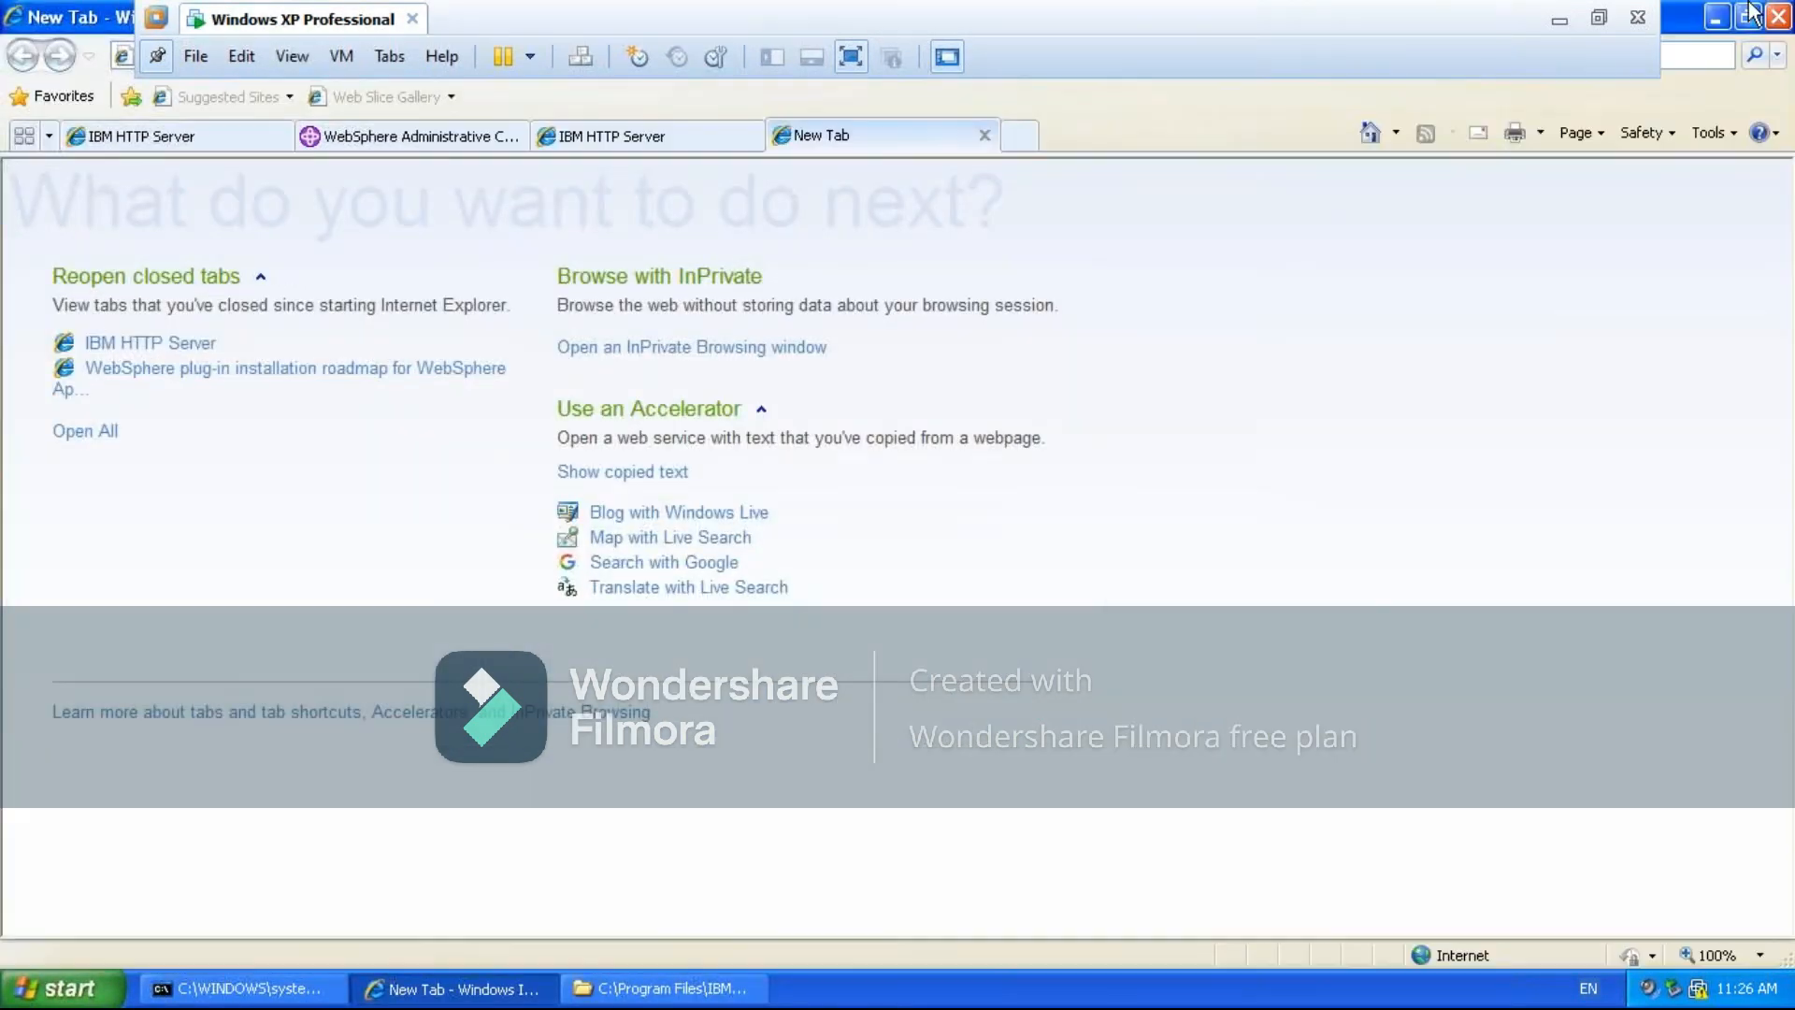
pyautogui.click(984, 135)
pyautogui.click(1716, 17)
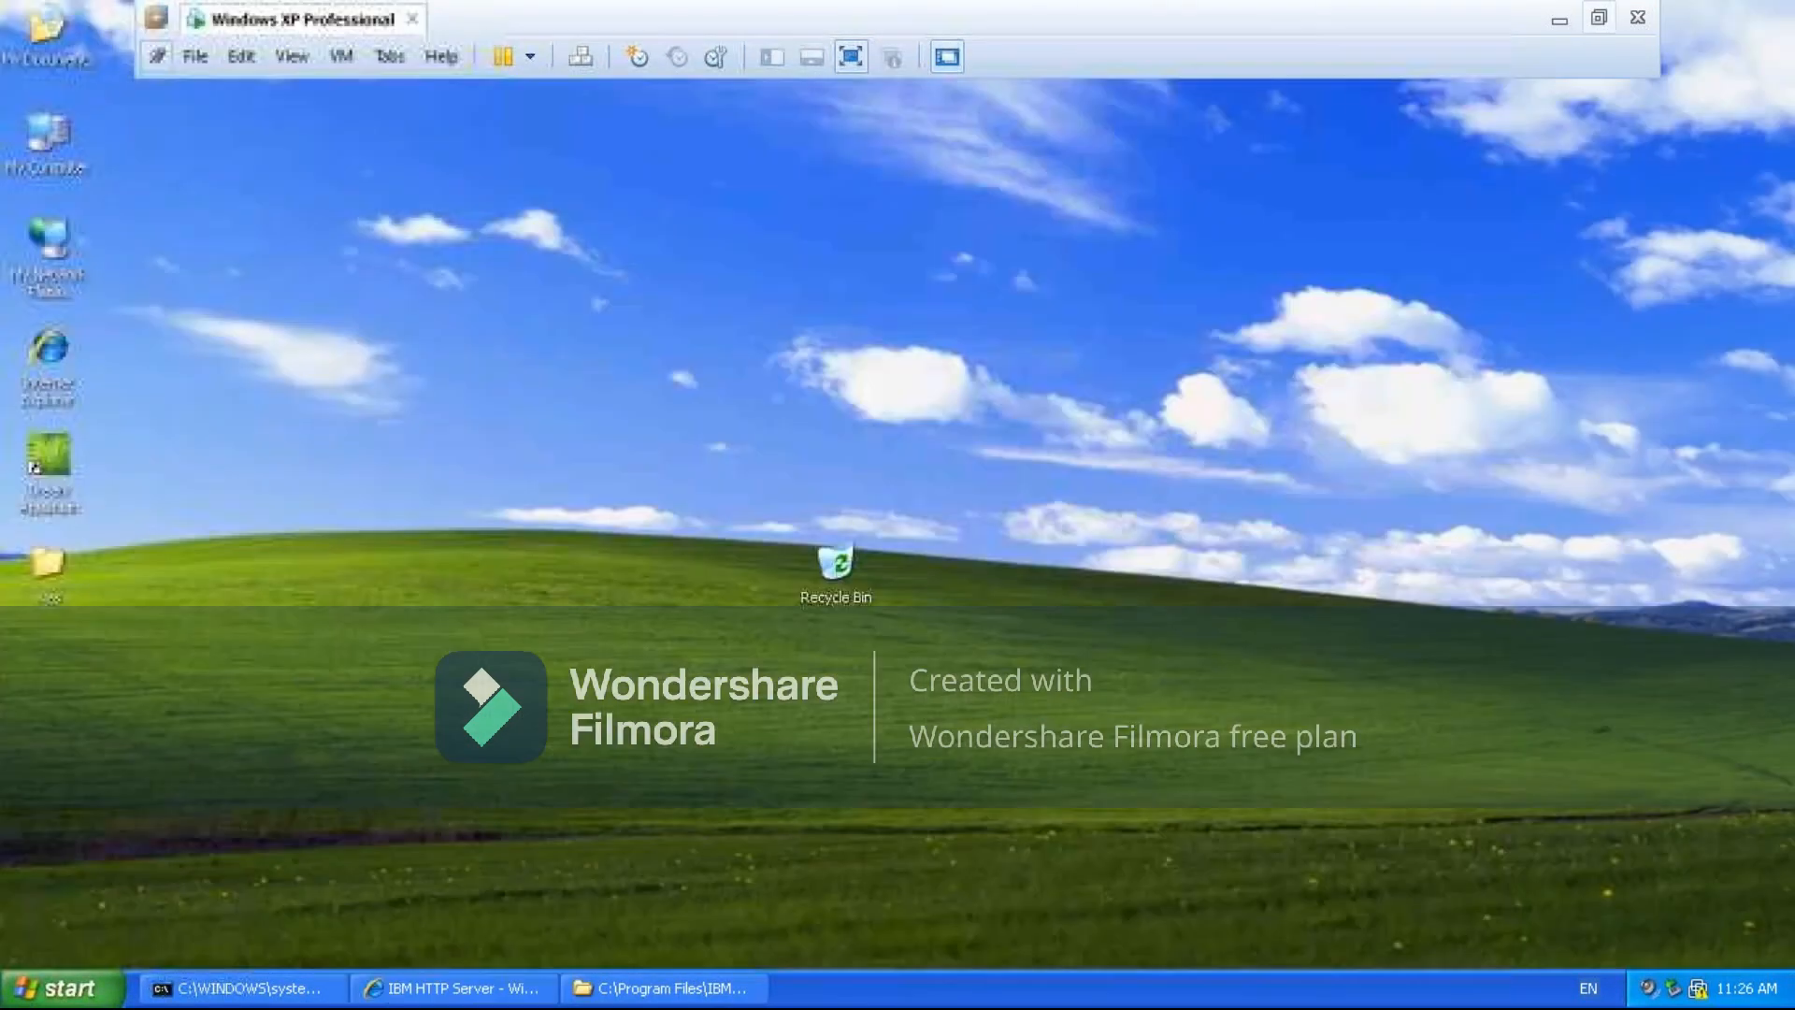
# - Open a second Explorer window from My Computer and shorten the pasted path to reach C:\Program Files\IBM\WebSphere
pyautogui.doubleClick(43, 137)
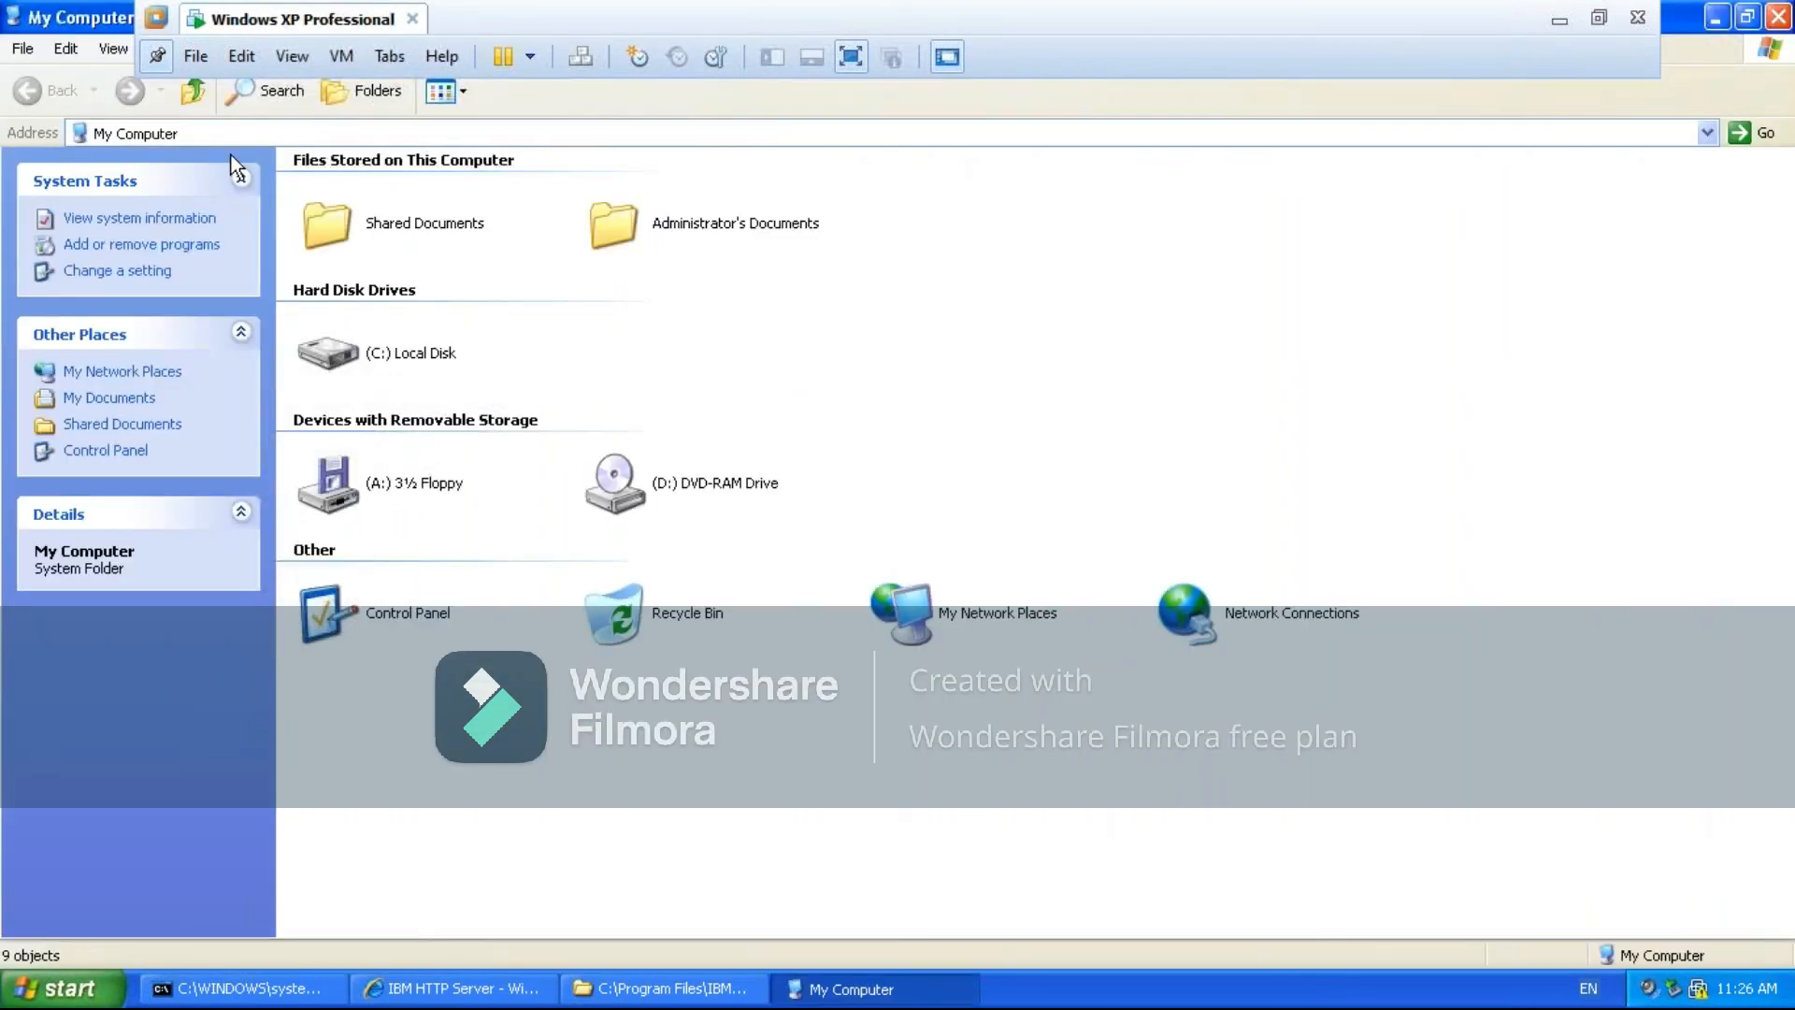
pyautogui.click(286, 131)
pyautogui.hotkey('ctrl', 'v')
pyautogui.press('BackSpace')
pyautogui.press('BackSpace')
pyautogui.press('BackSpace')
pyautogui.press('BackSpace')
pyautogui.press('BackSpace')
pyautogui.press('BackSpace')
pyautogui.press('BackSpace')
pyautogui.press('BackSpace')
pyautogui.press('BackSpace')
pyautogui.press('BackSpace')
pyautogui.press('BackSpace')
pyautogui.press('BackSpace')
pyautogui.press('BackSpace')
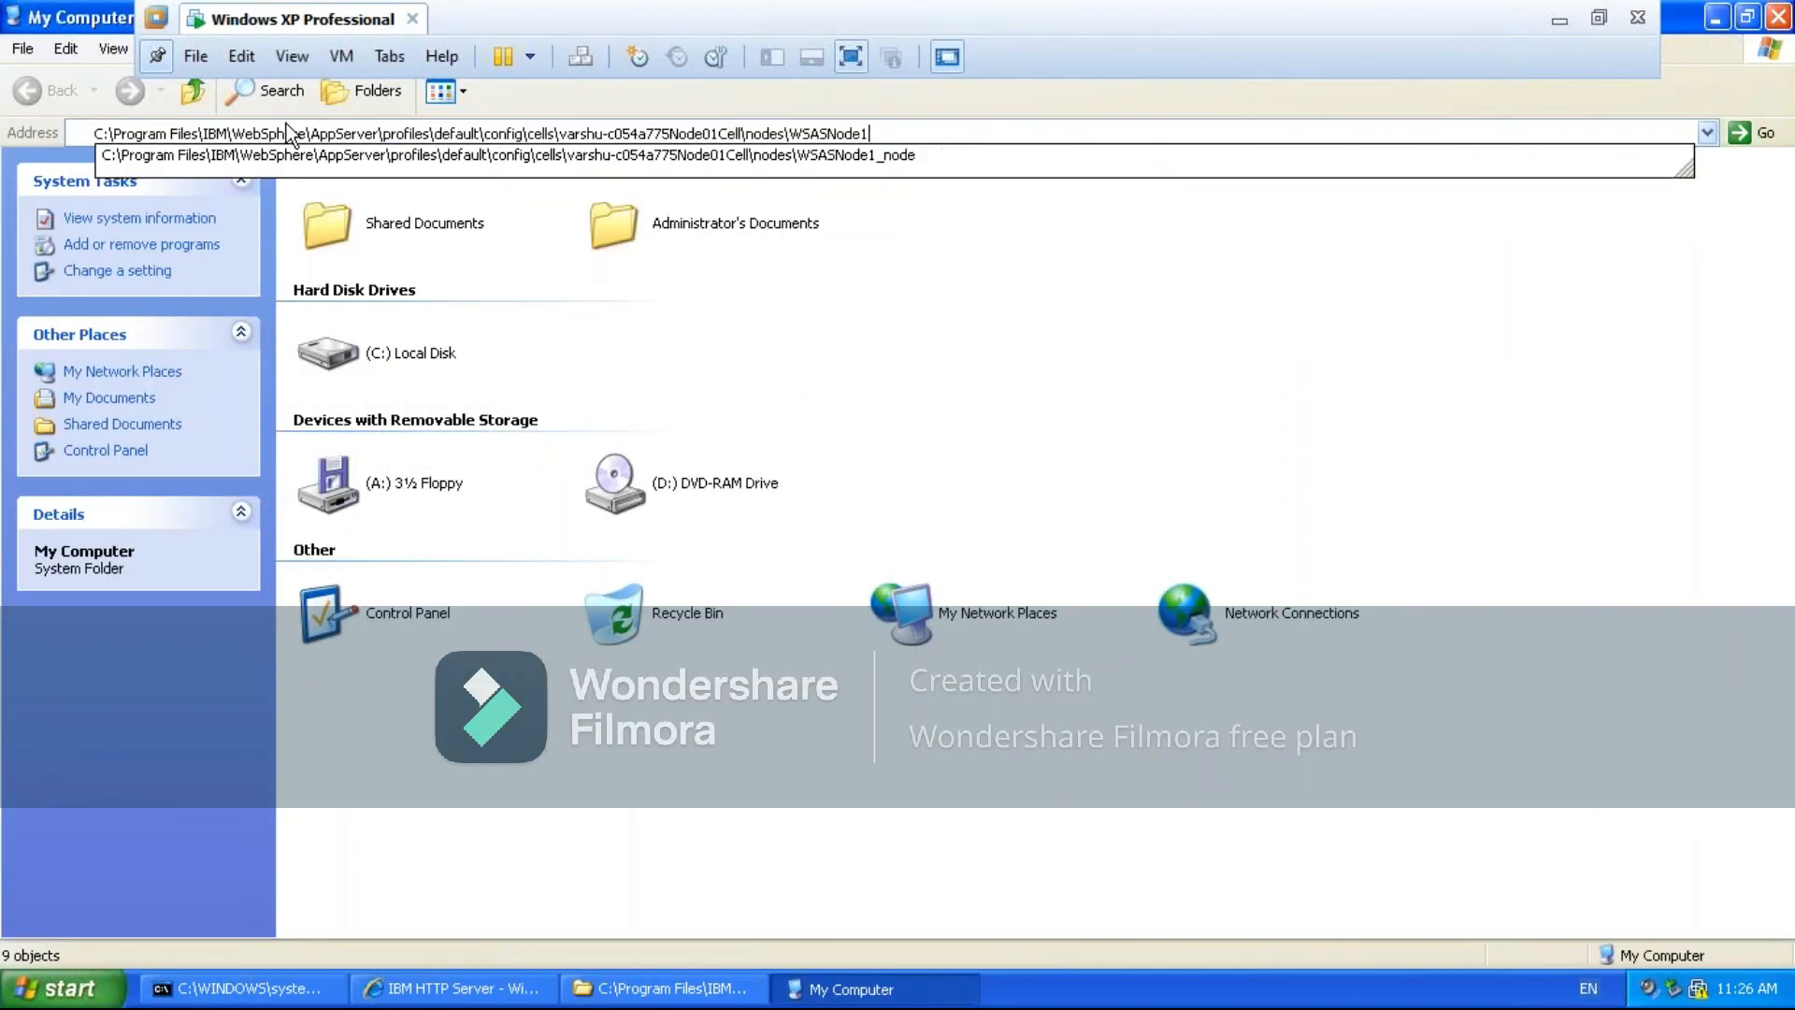
pyautogui.press('BackSpace')
pyautogui.press('BackSpace')
pyautogui.press('BackSpace')
pyautogui.press('BackSpace')
pyautogui.press('BackSpace')
pyautogui.press('BackSpace')
pyautogui.press('BackSpace')
pyautogui.press('BackSpace')
pyautogui.press('BackSpace')
pyautogui.press('BackSpace')
pyautogui.press('BackSpace')
pyautogui.press('BackSpace')
pyautogui.press('BackSpace')
pyautogui.press('BackSpace')
pyautogui.press('BackSpace')
pyautogui.press('BackSpace')
pyautogui.press('BackSpace')
pyautogui.press('BackSpace')
pyautogui.press('BackSpace')
pyautogui.press('BackSpace')
pyautogui.press('BackSpace')
pyautogui.press('BackSpace')
pyautogui.press('BackSpace')
pyautogui.press('BackSpace')
pyautogui.press('BackSpace')
pyautogui.press('BackSpace')
pyautogui.press('BackSpace')
pyautogui.press('BackSpace')
pyautogui.press('BackSpace')
pyautogui.press('BackSpace')
pyautogui.press('BackSpace')
pyautogui.press('BackSpace')
pyautogui.press('BackSpace')
pyautogui.press('BackSpace')
pyautogui.press('BackSpace')
pyautogui.press('BackSpace')
pyautogui.press('BackSpace')
pyautogui.press('BackSpace')
pyautogui.press('BackSpace')
pyautogui.press('BackSpace')
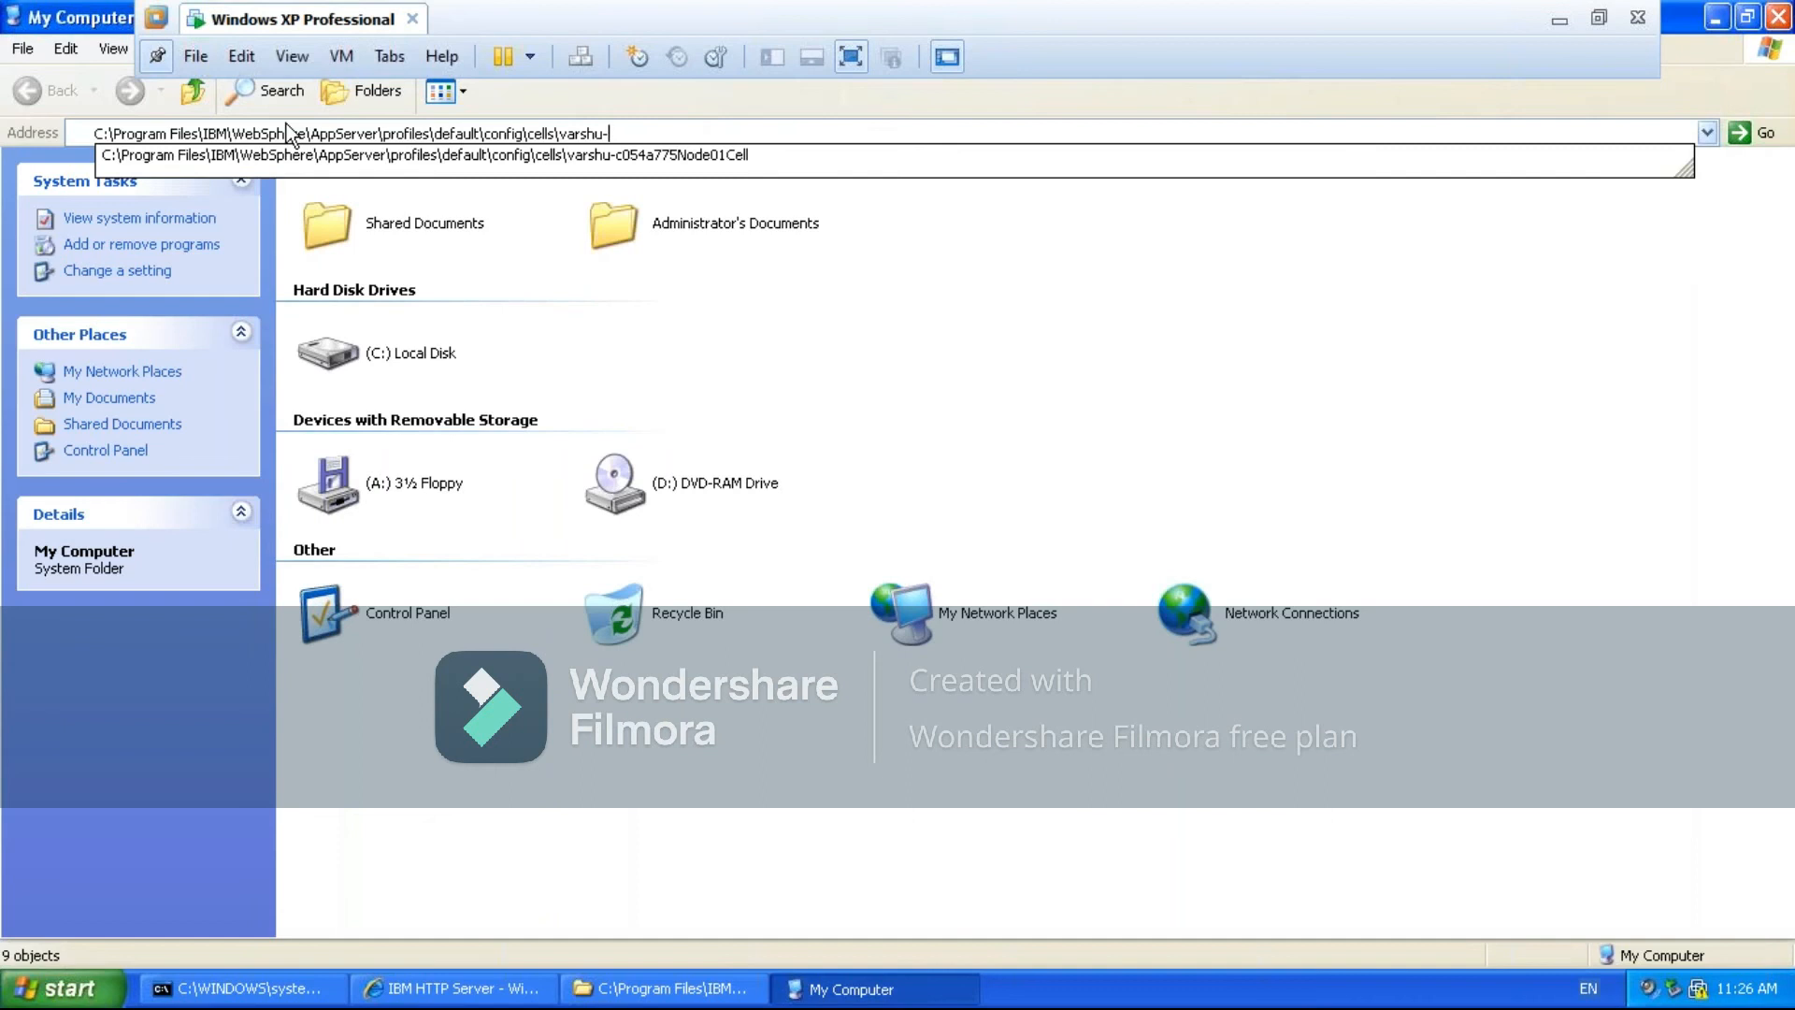
pyautogui.press('Return')
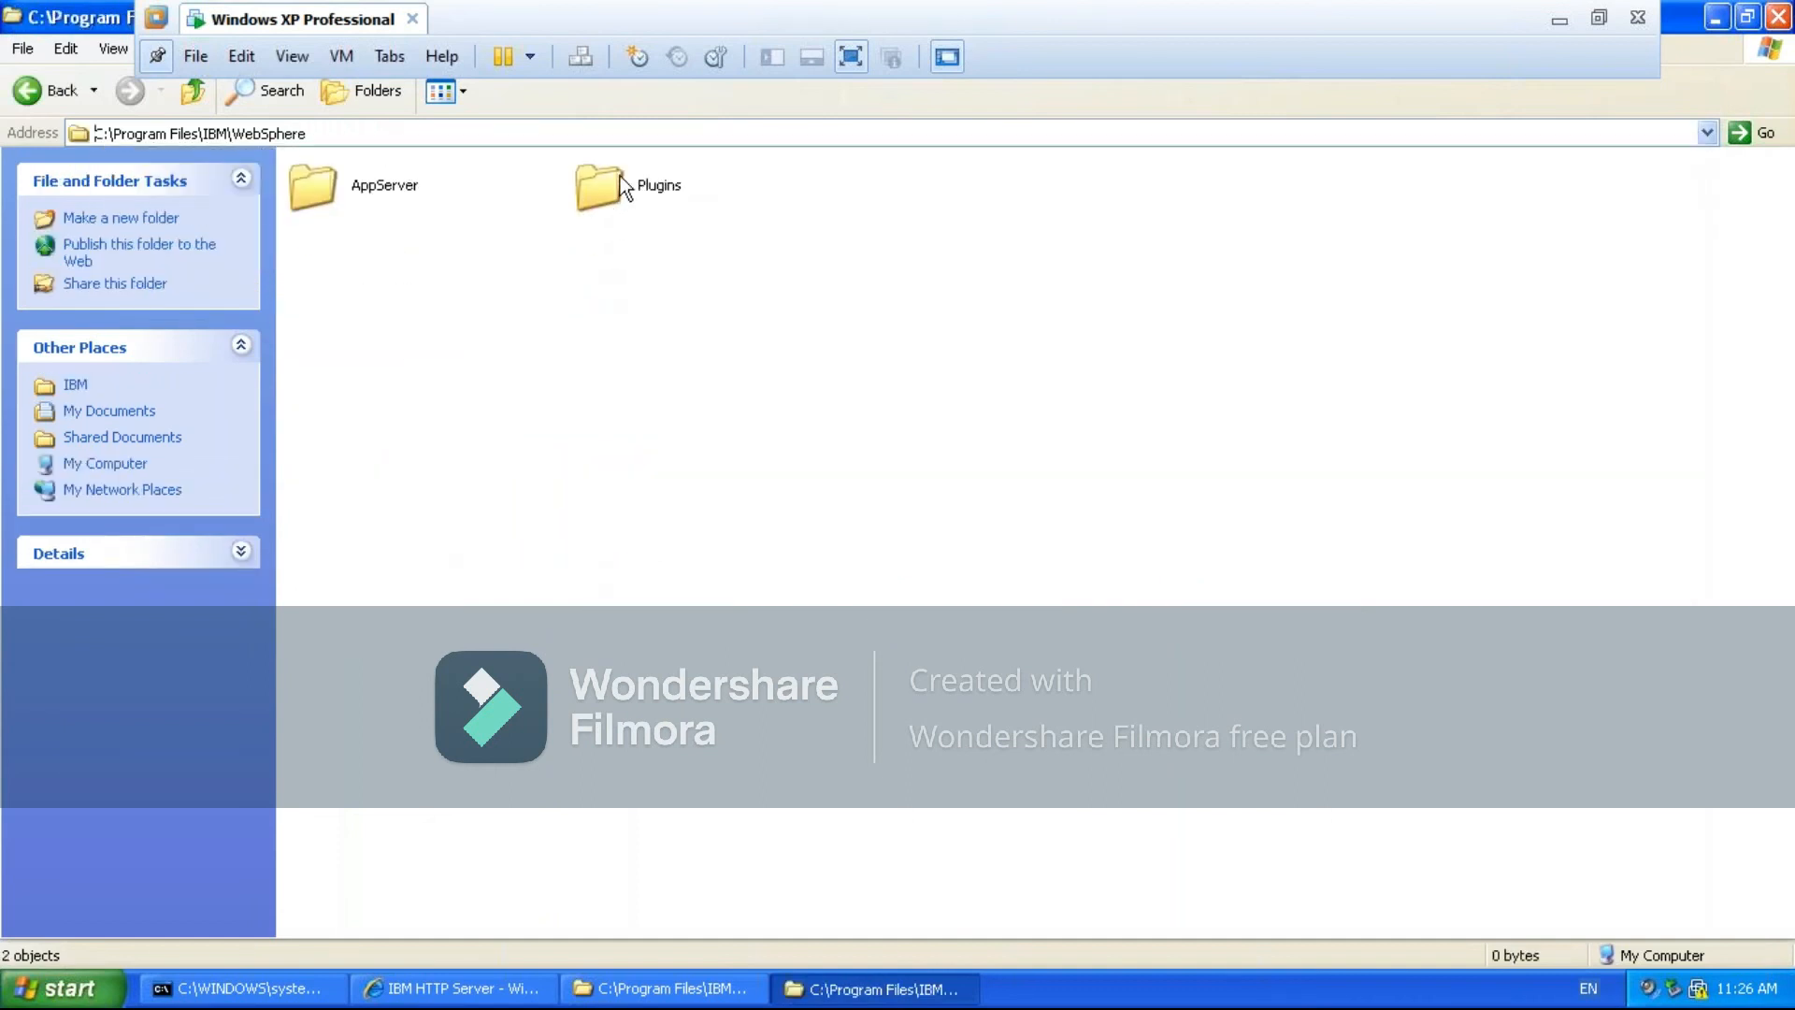
# - Go to Plugins\config\WSASNode1 in the second Explorer window and select plugin-cfg.xml
pyautogui.doubleClick(604, 180)
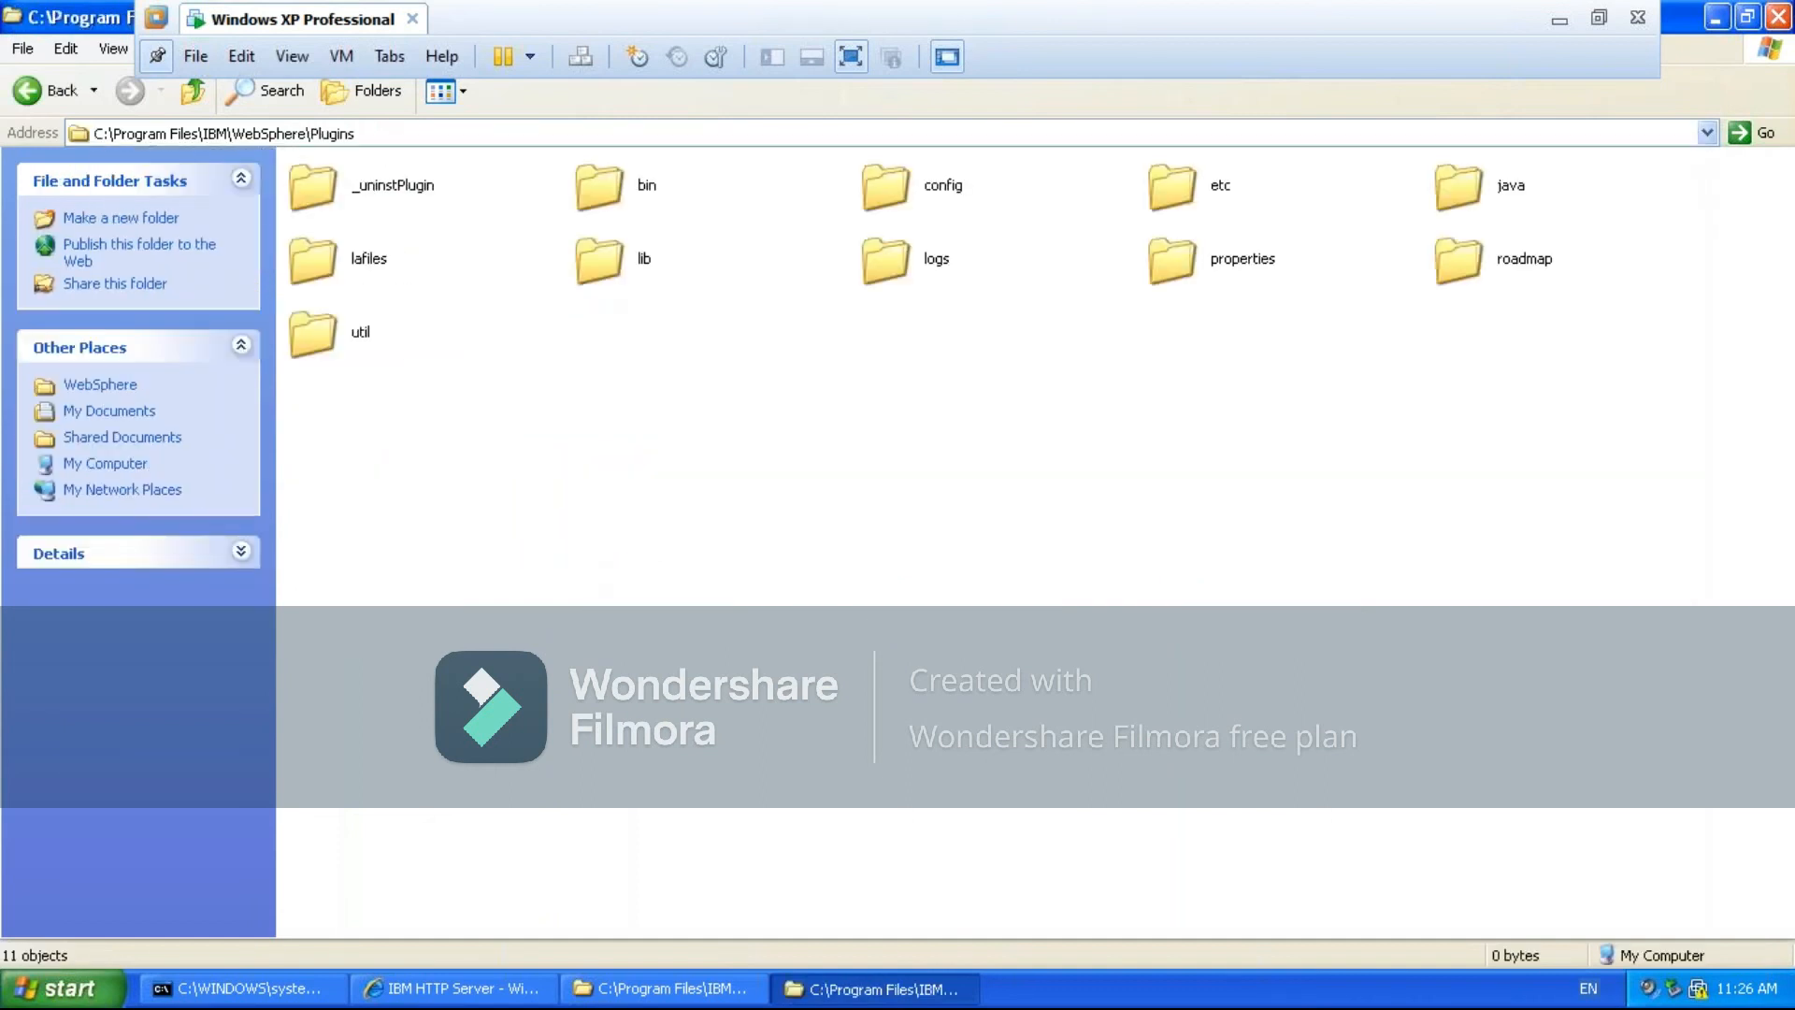
pyautogui.doubleClick(879, 189)
pyautogui.doubleClick(595, 195)
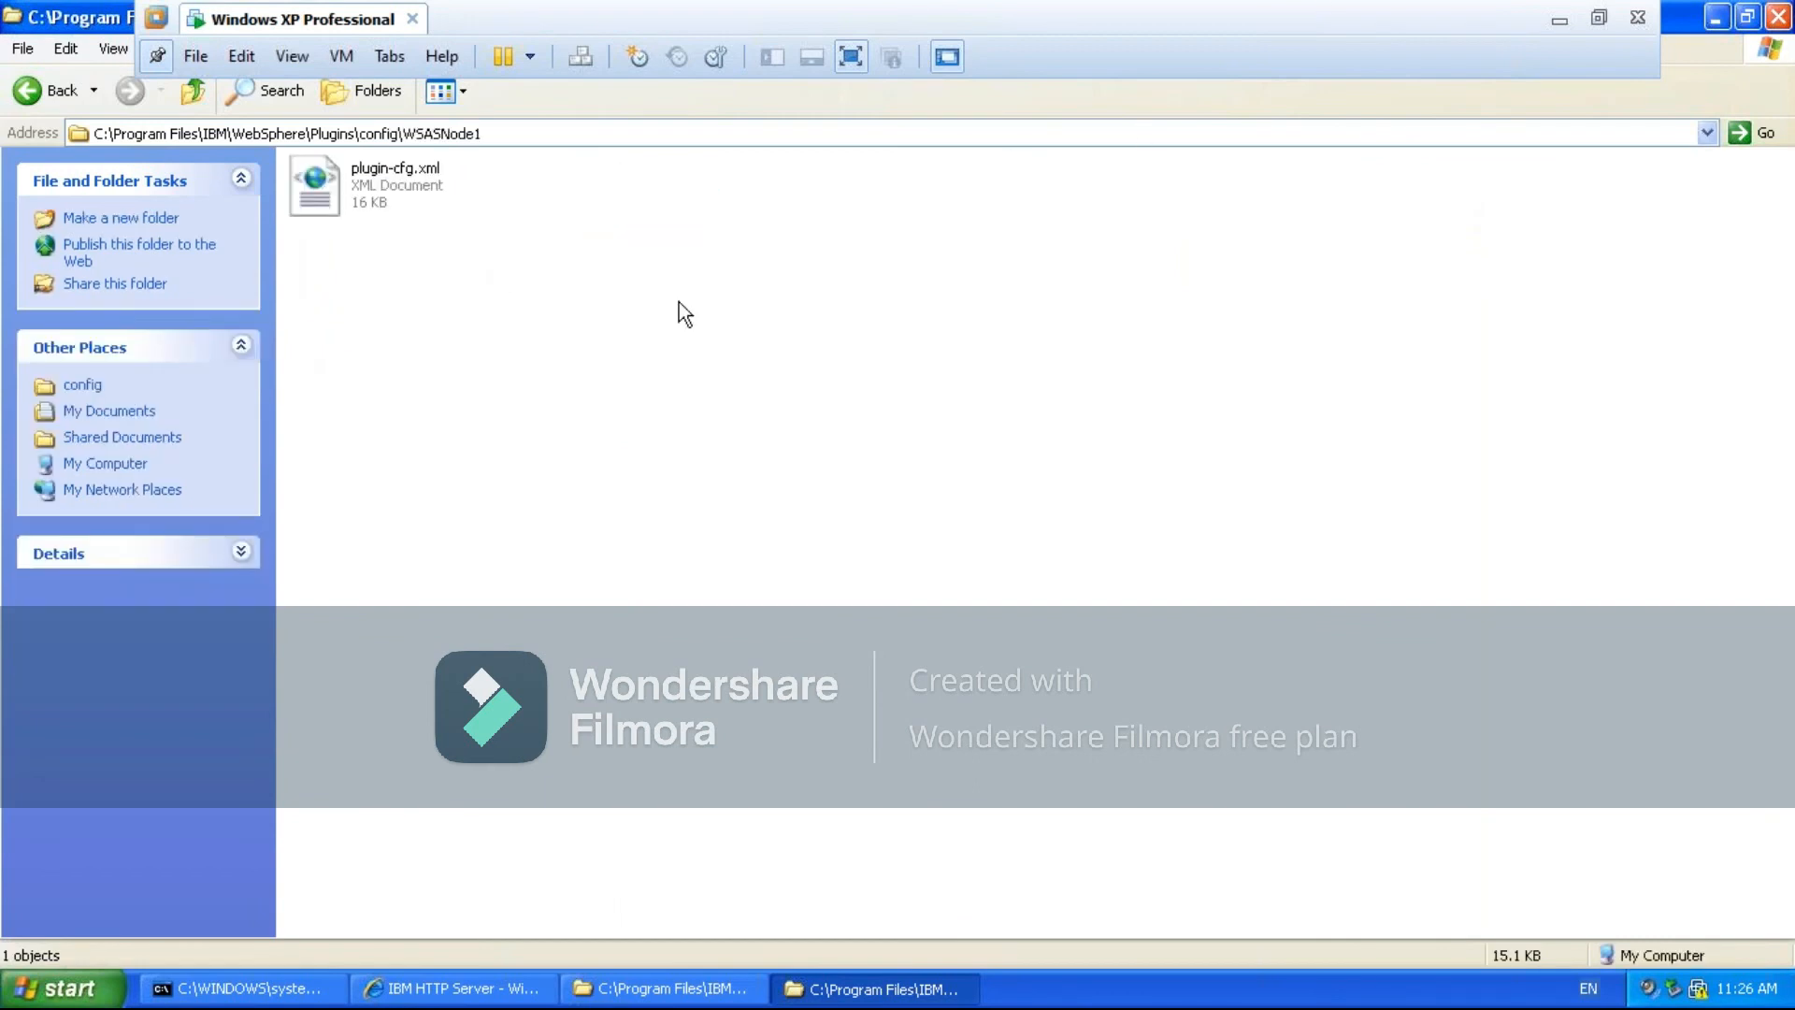
pyautogui.click(359, 192)
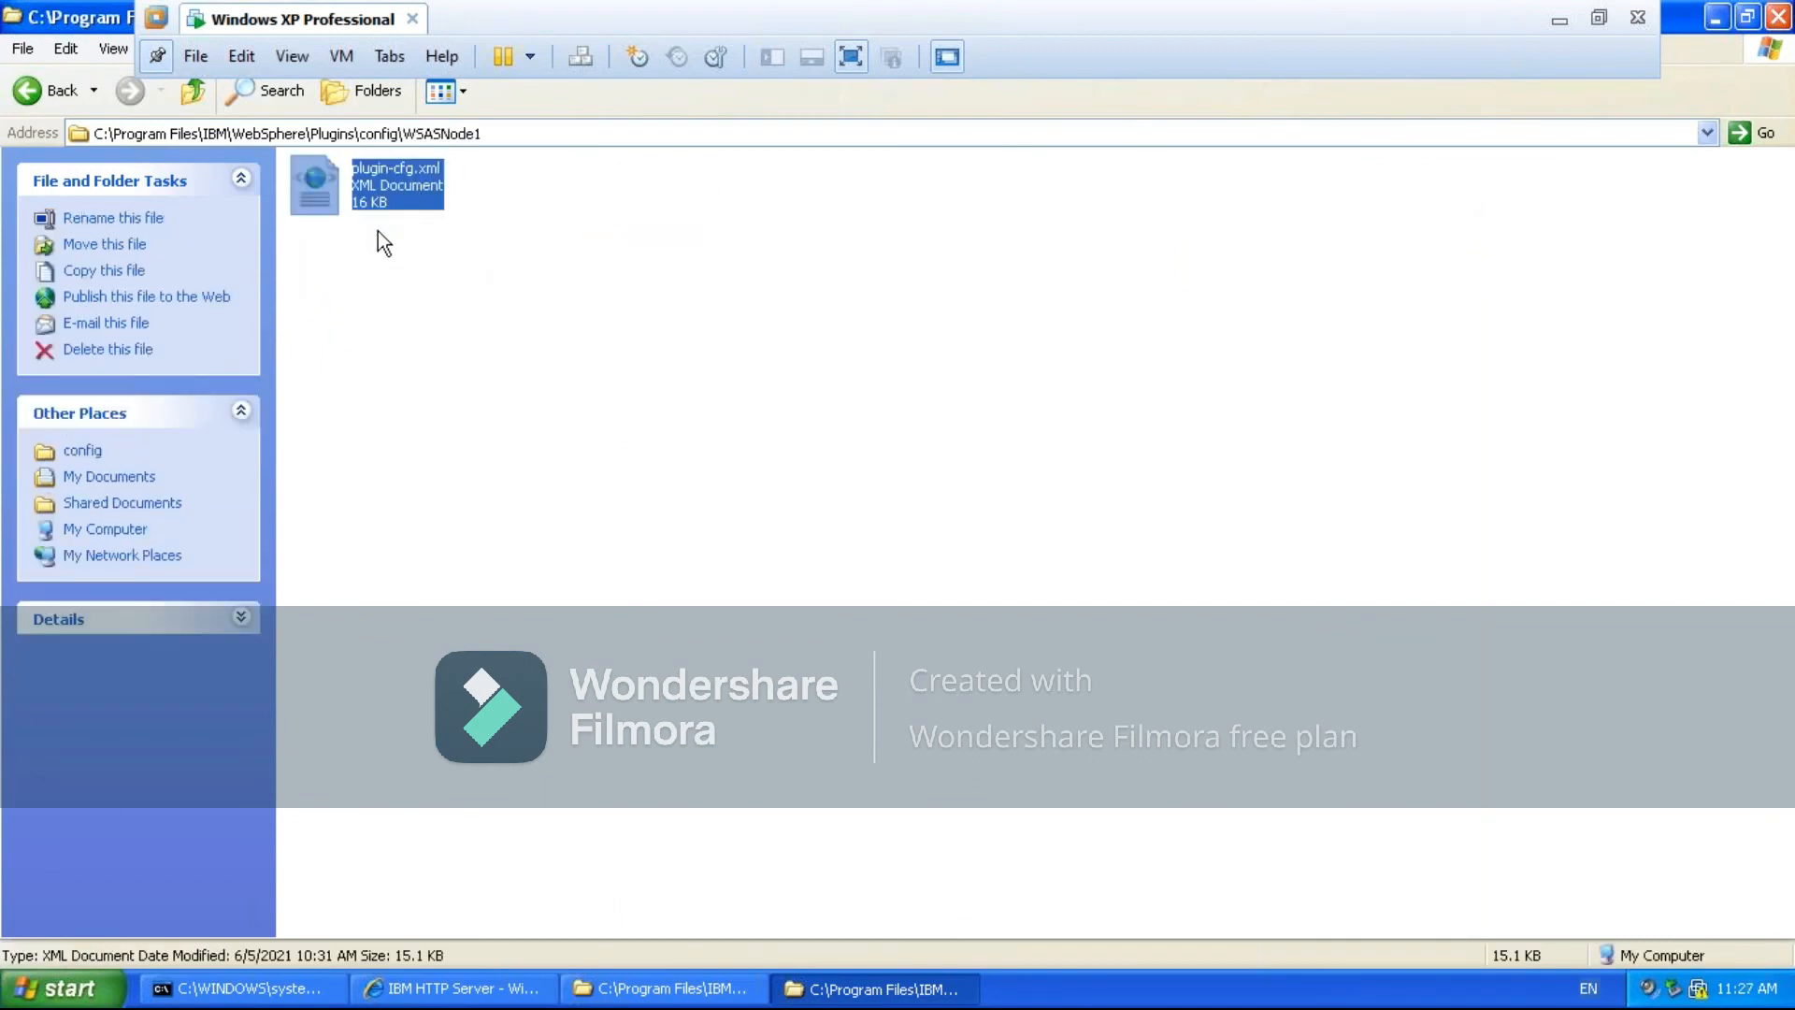
# - Compare plugin-cfg.xml in the AppServer and Plugins folders, and set the Plugins folder to the Details view
pyautogui.click(659, 993)
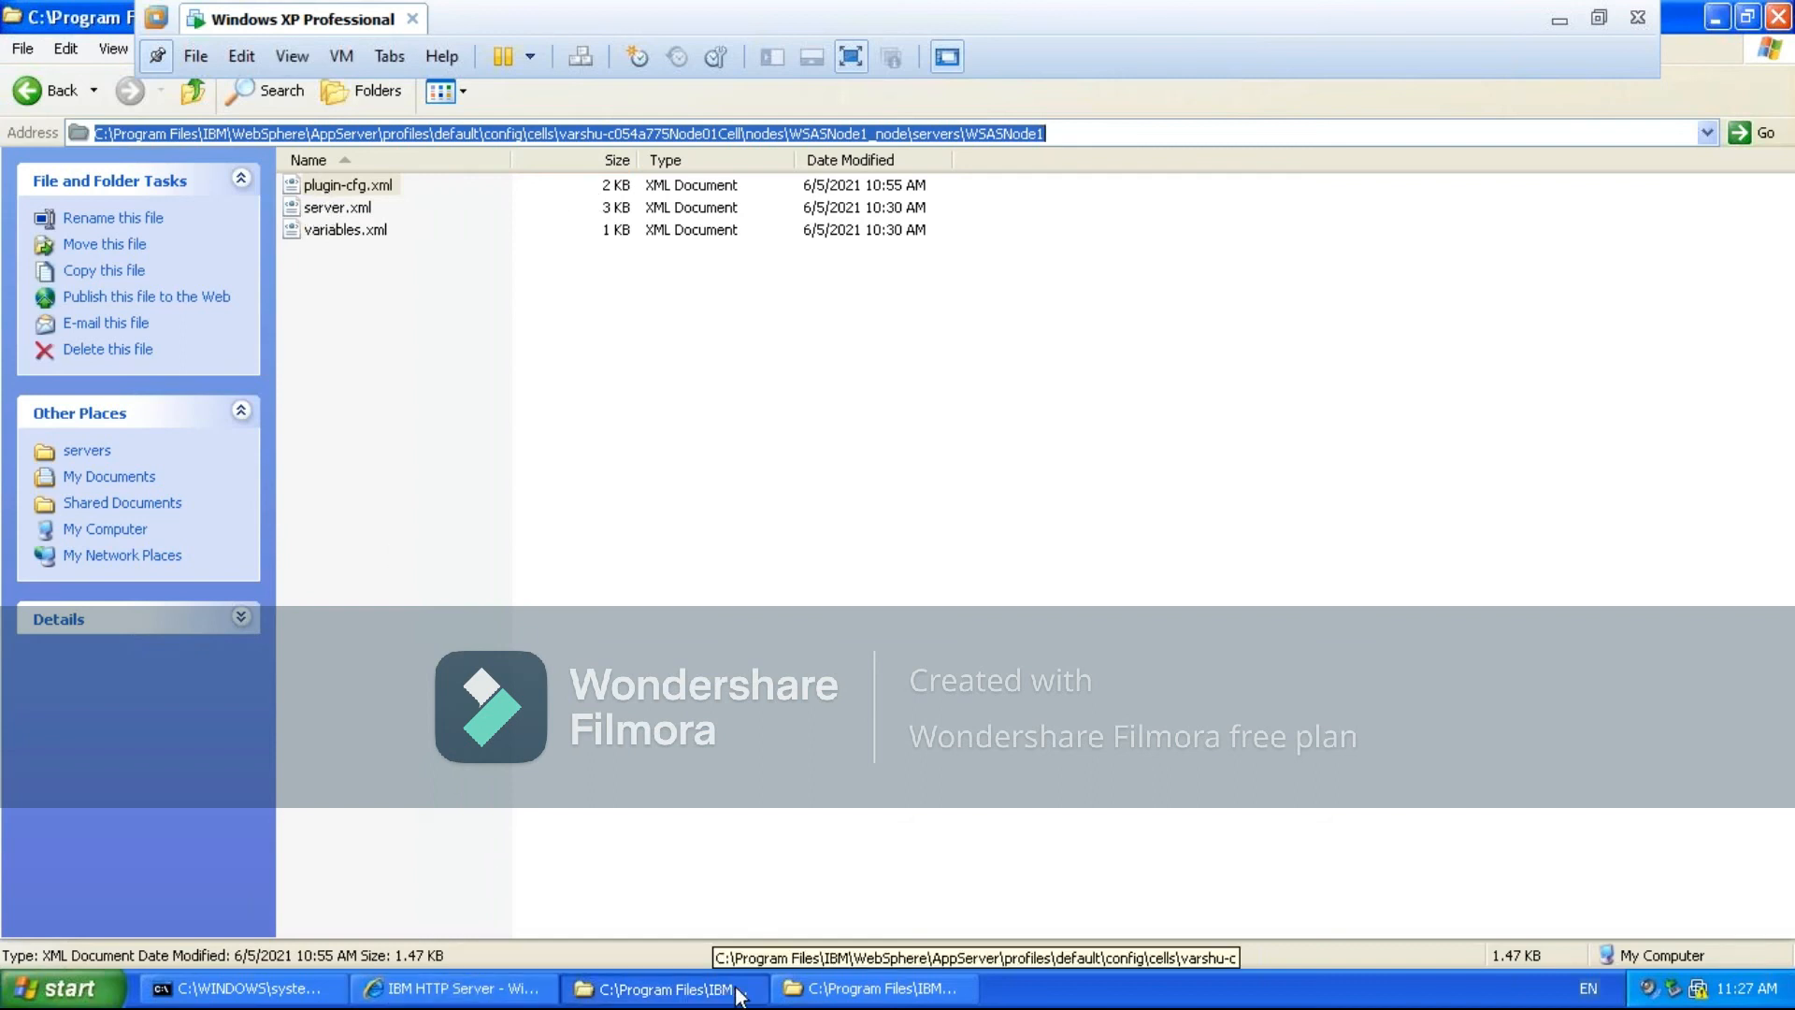
pyautogui.click(851, 990)
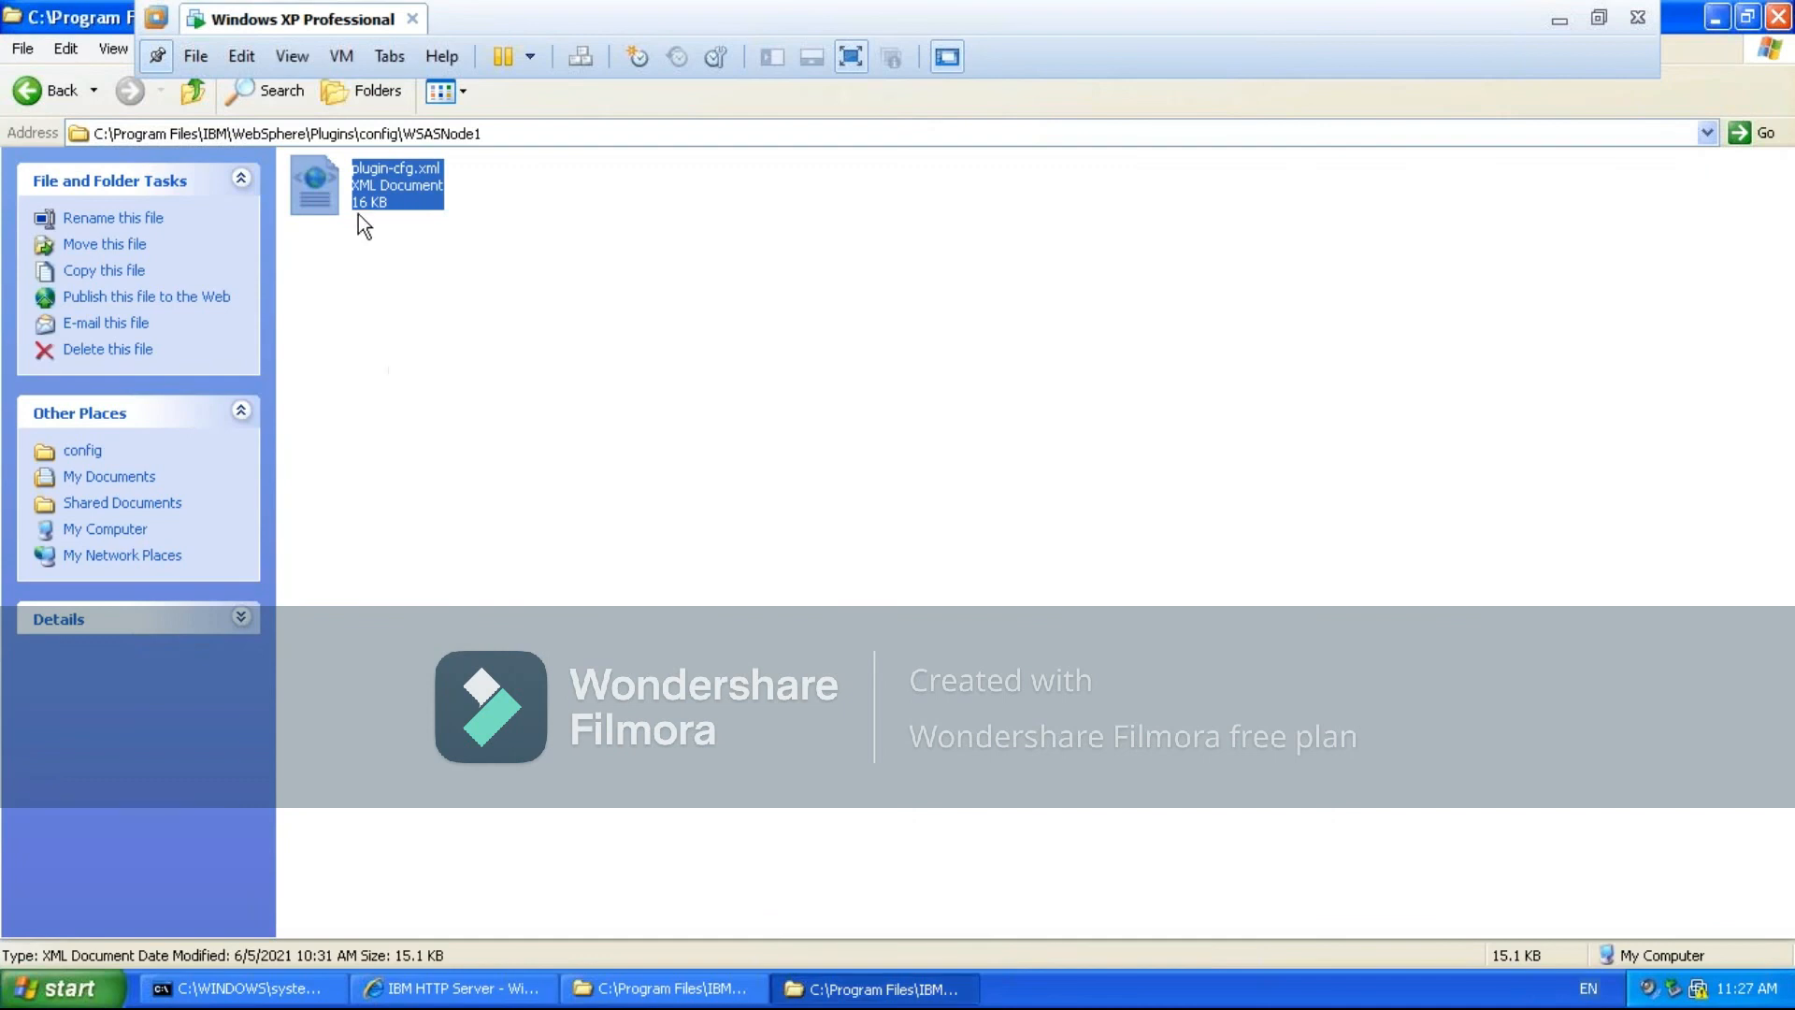
pyautogui.rightClick(391, 185)
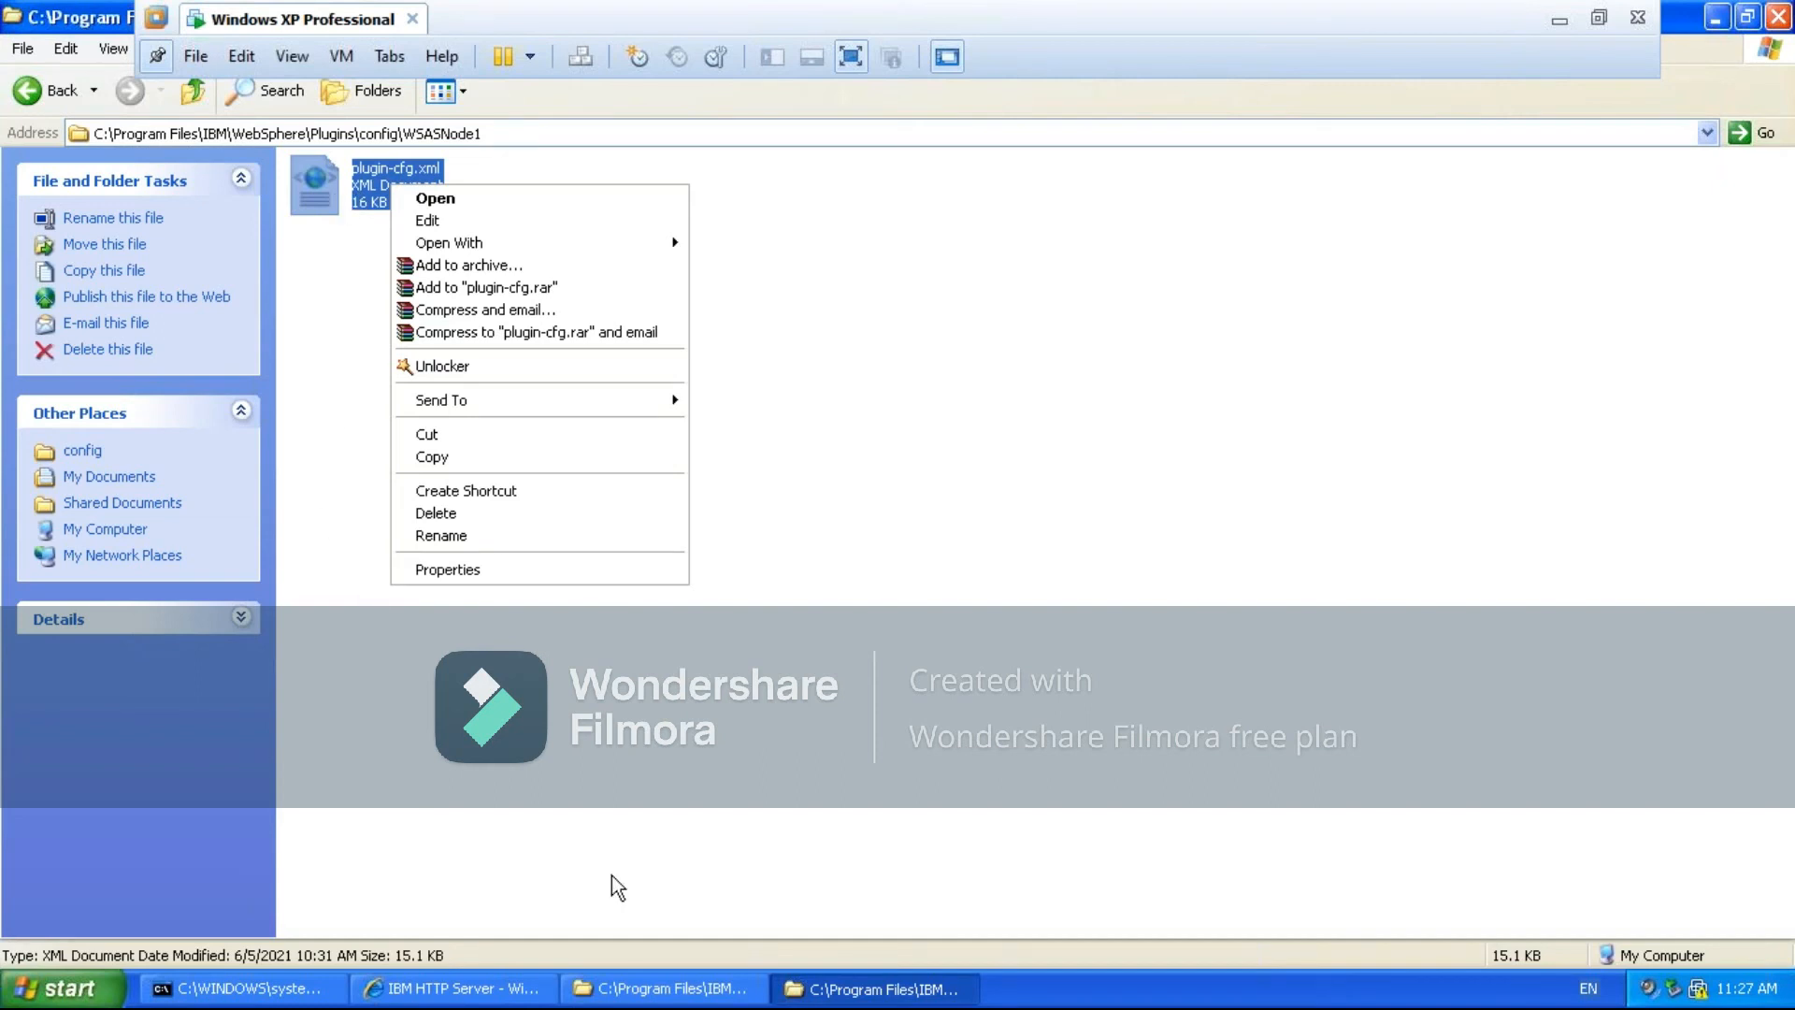
pyautogui.click(645, 991)
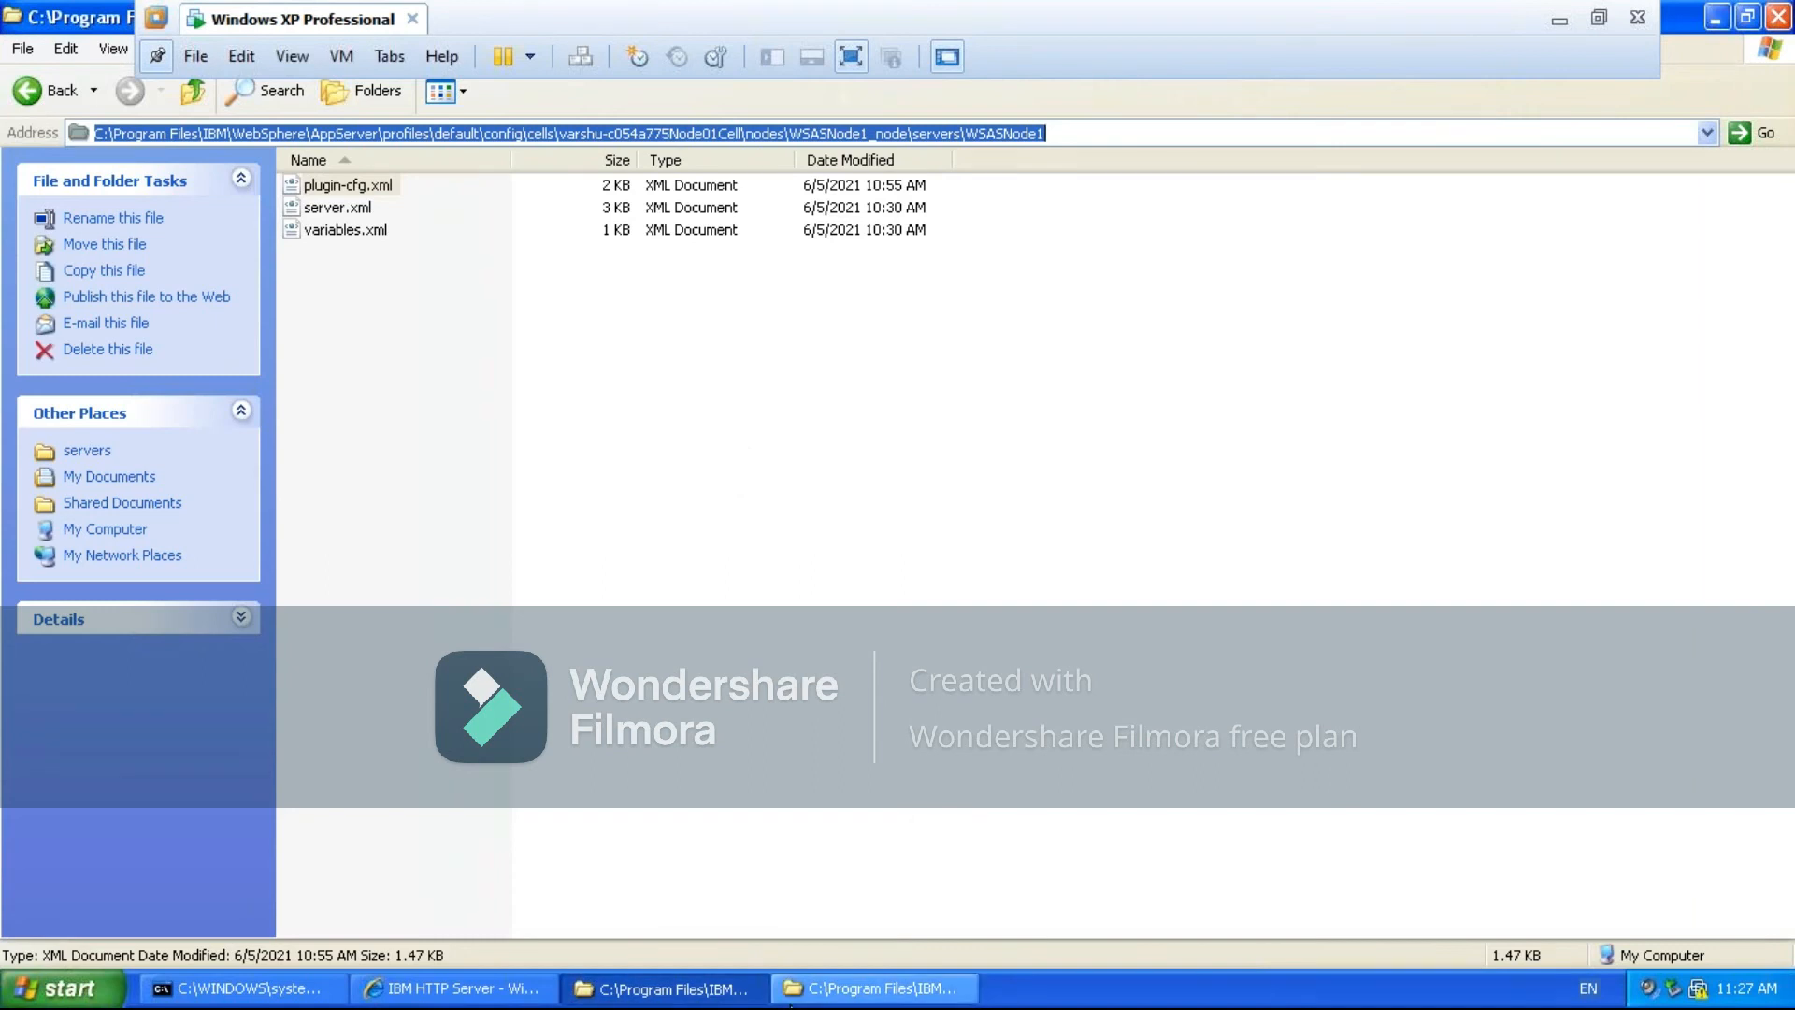
pyautogui.click(835, 989)
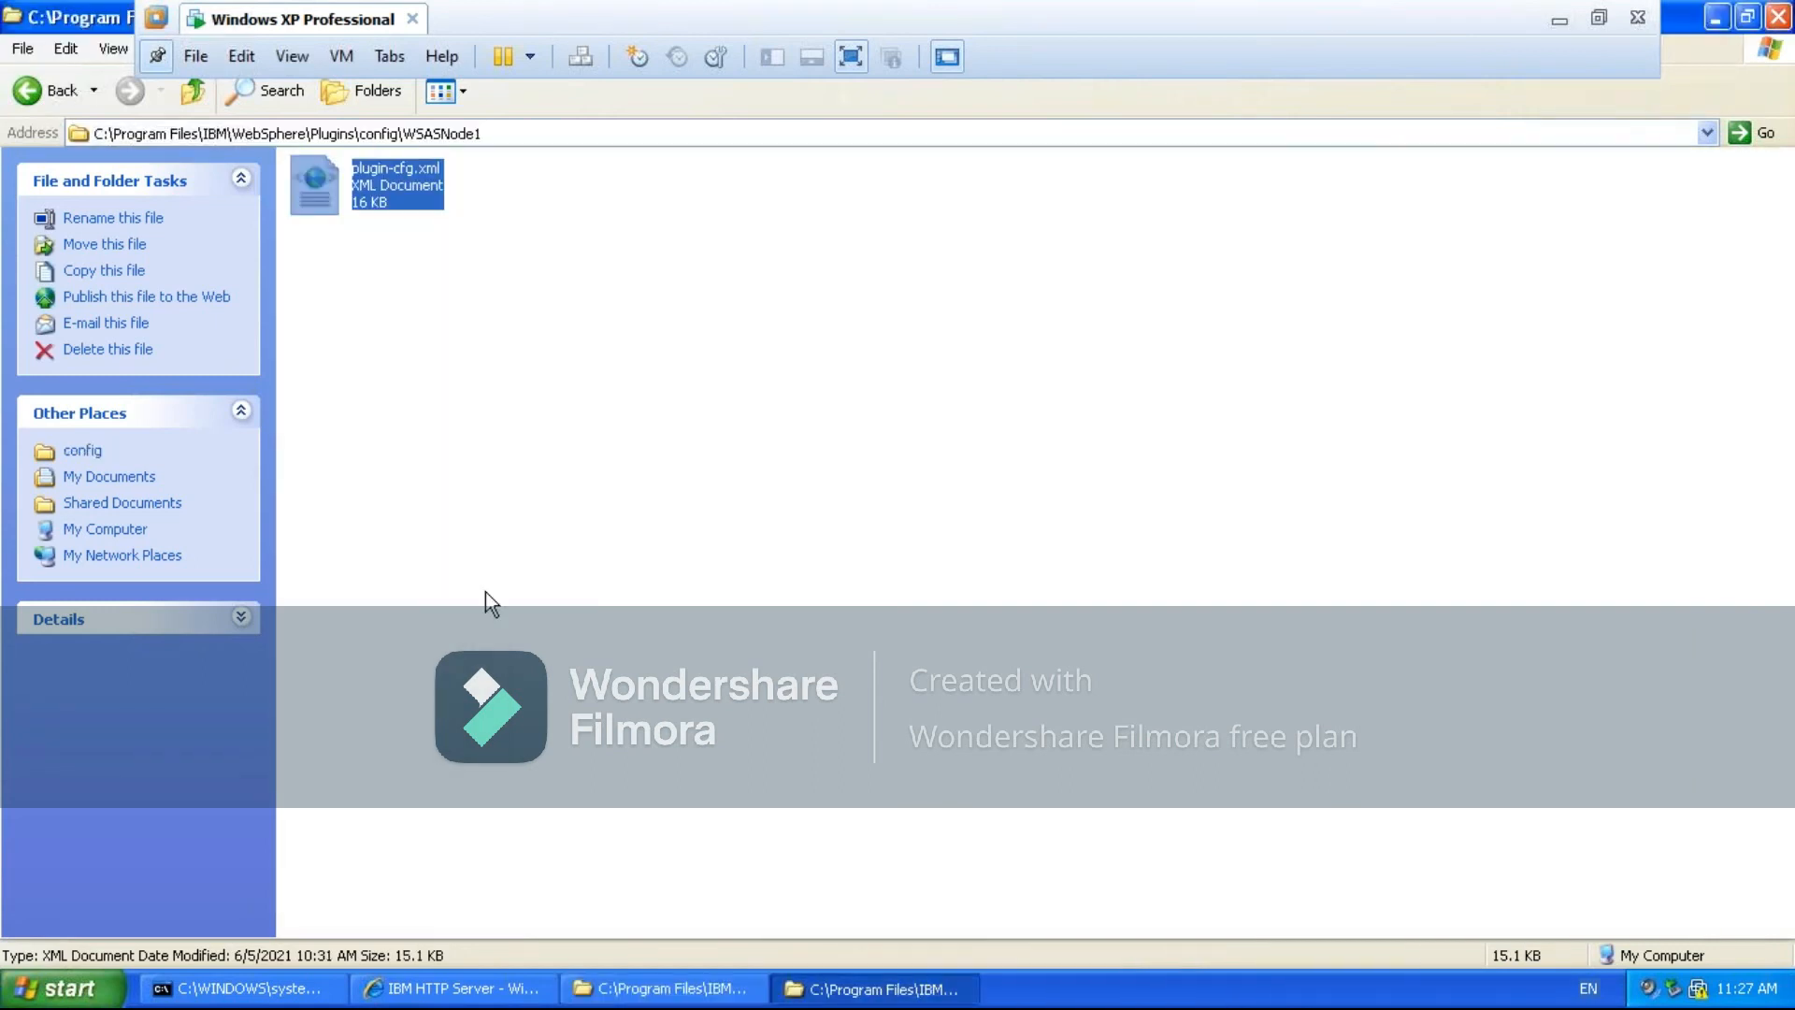
pyautogui.click(458, 90)
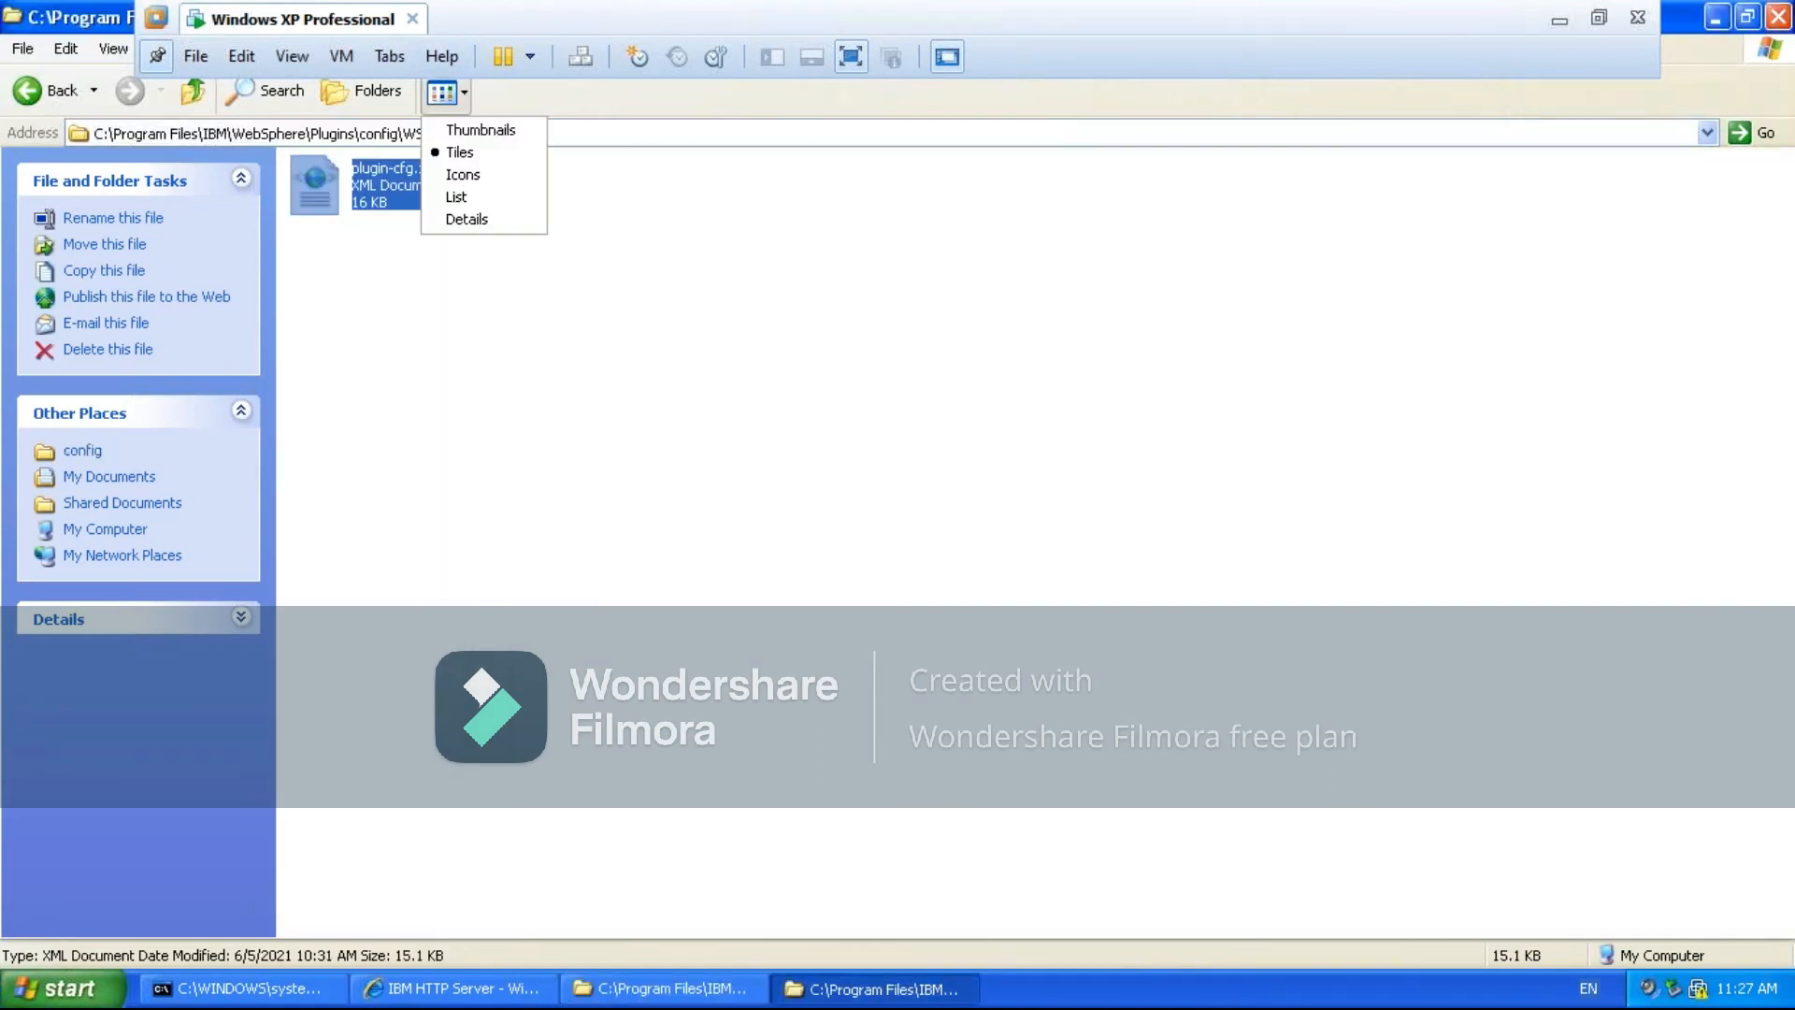
pyautogui.click(467, 219)
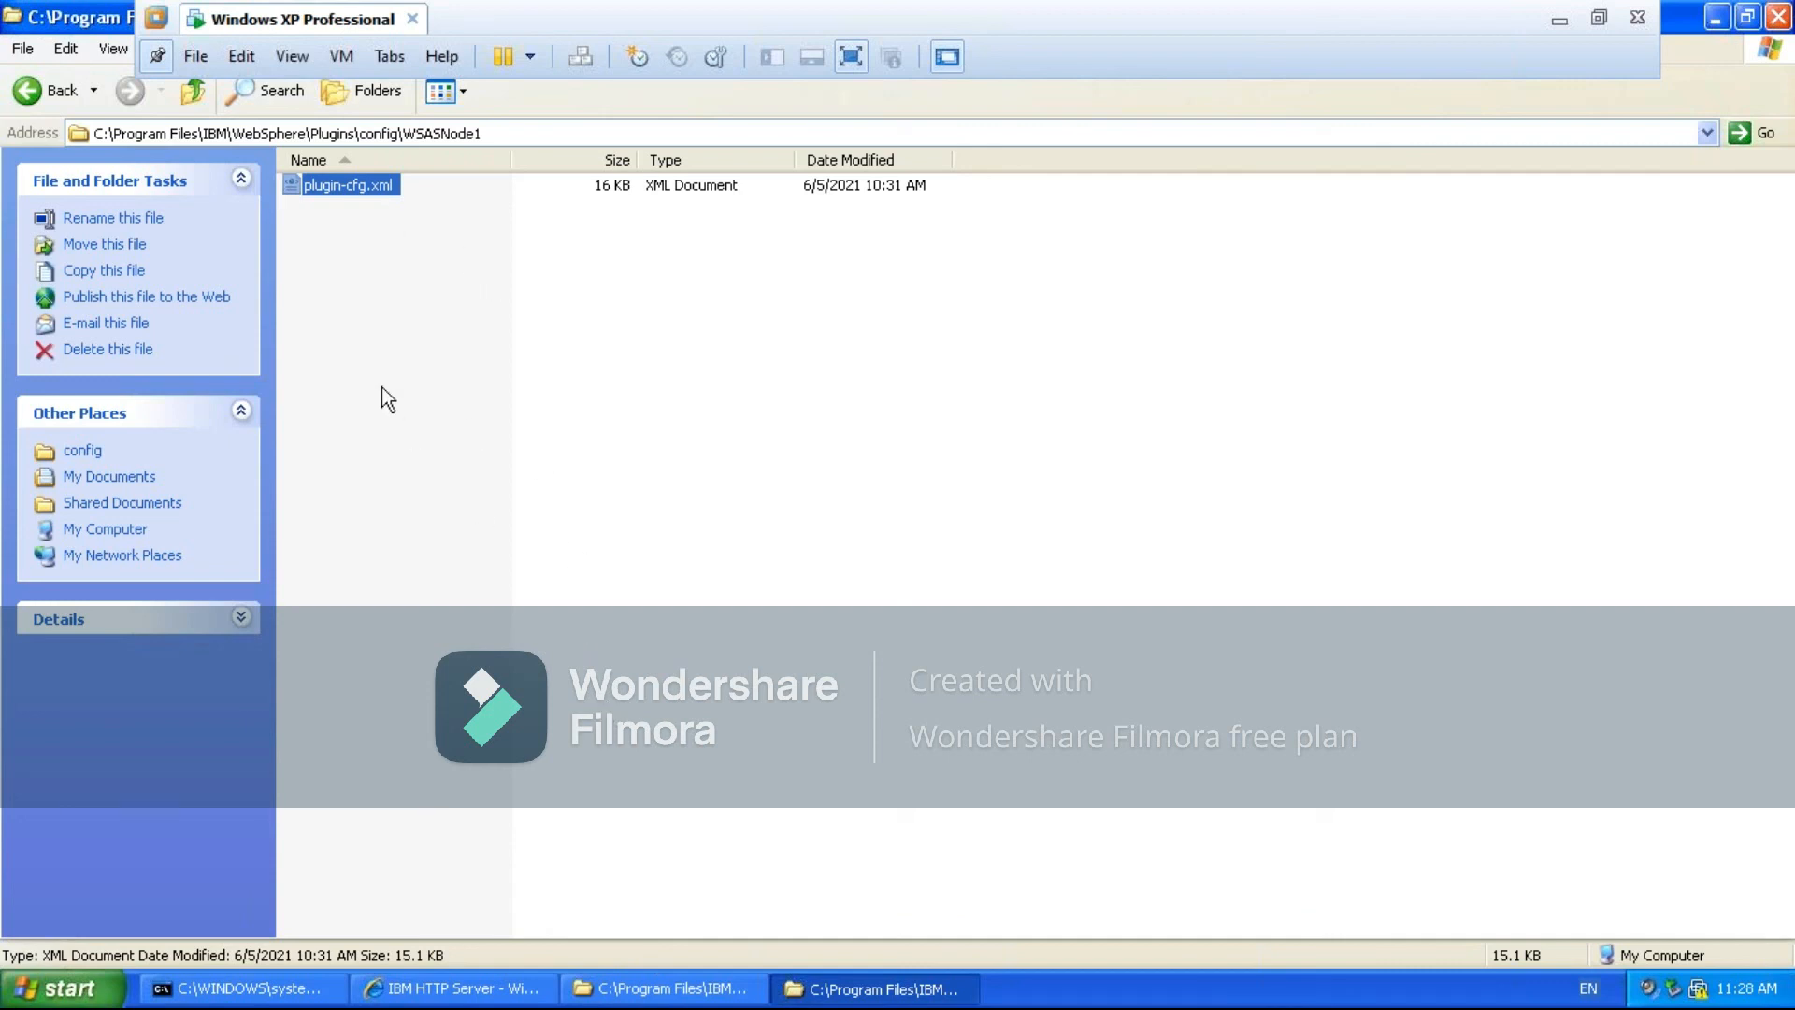
# - Open the Plugins folder's plugin-cfg.xml in WordPad and read its virtual host, cluster and URI entries through to the end of the file
pyautogui.rightClick(369, 187)
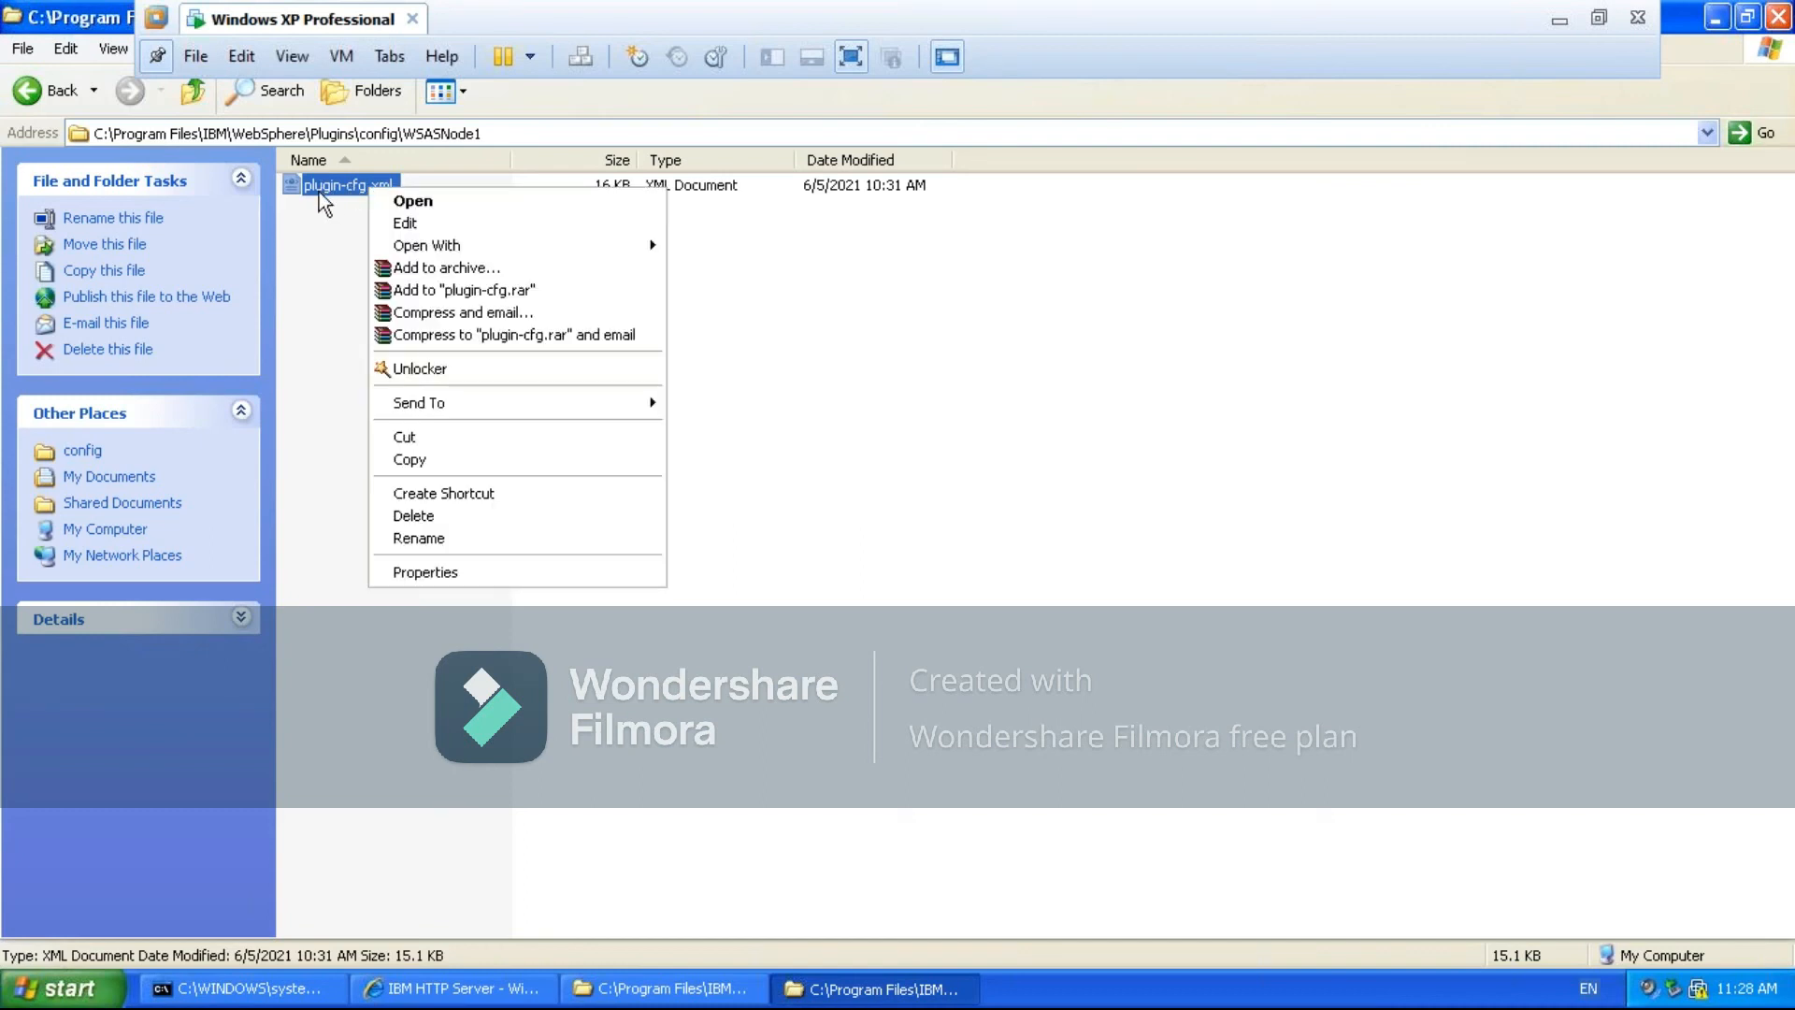
pyautogui.click(617, 200)
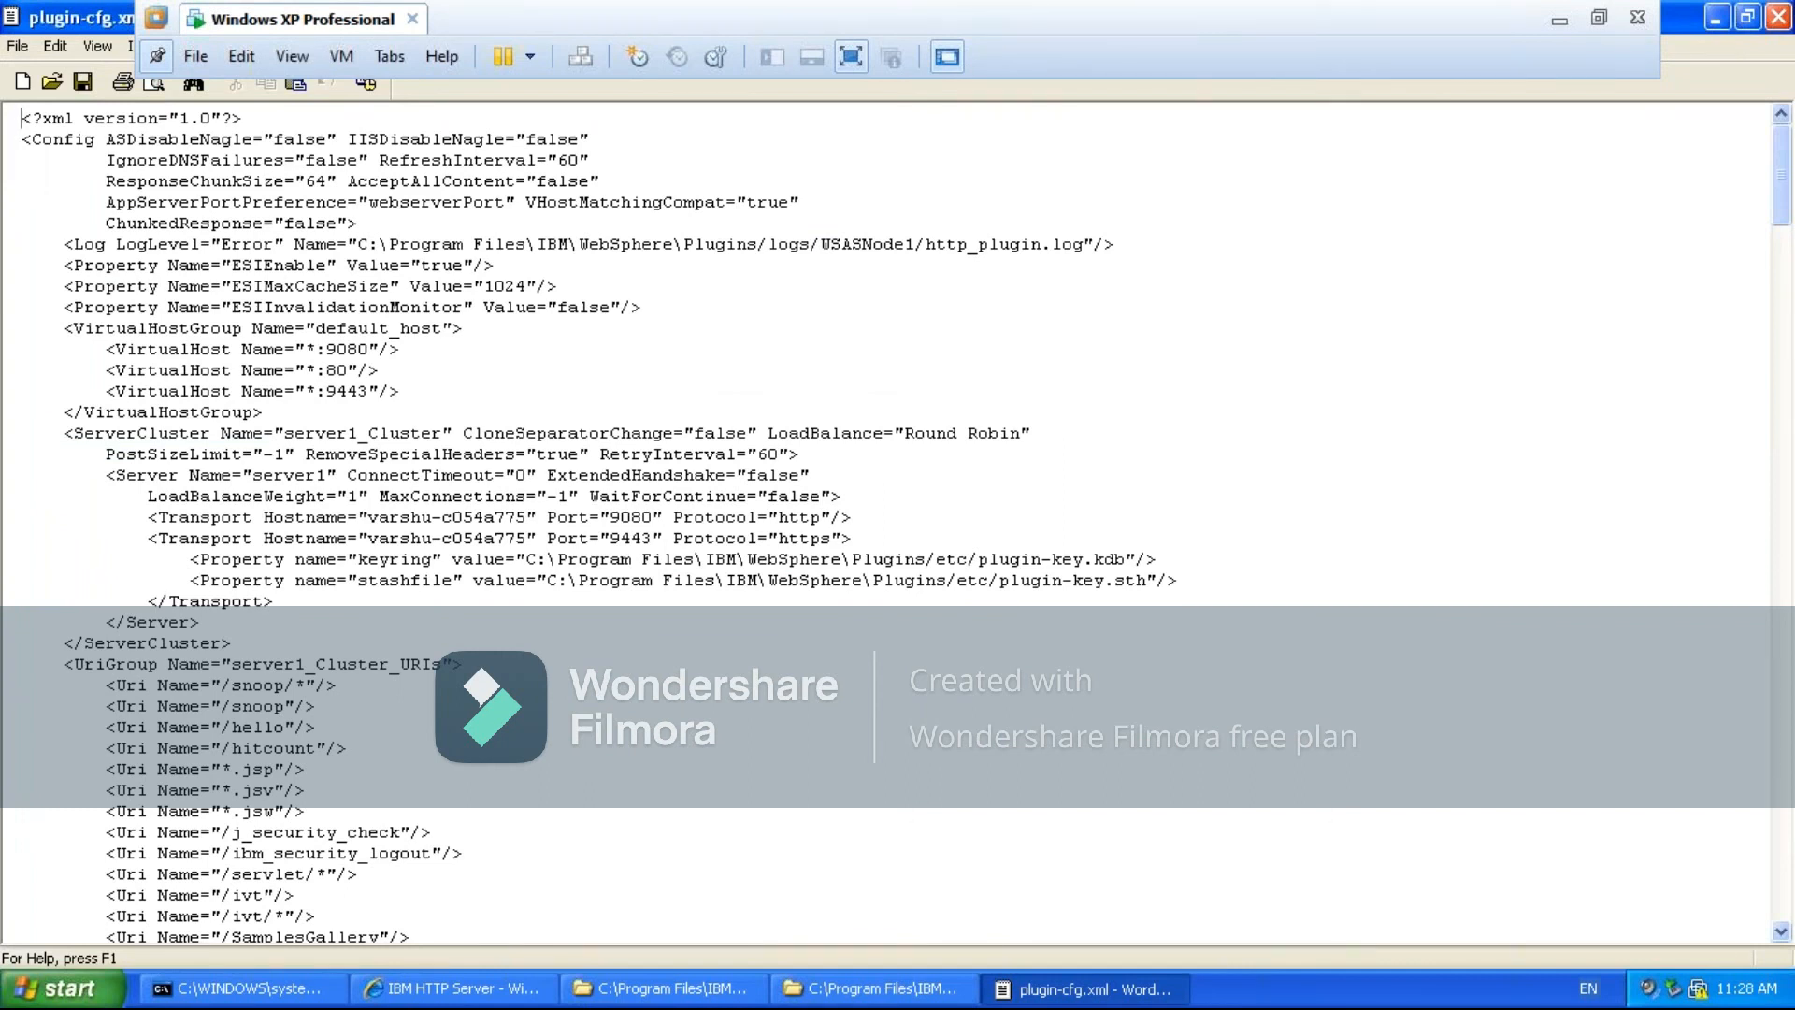
pyautogui.press('Down')
pyautogui.press('Down')
pyautogui.press('Down')
pyautogui.press('Down')
pyautogui.press('Down')
pyautogui.press('Down')
pyautogui.press('Down')
pyautogui.press('Down')
pyautogui.press('Down')
pyautogui.press('Down')
pyautogui.press('Down')
pyautogui.press('Down')
pyautogui.press('Down')
pyautogui.press('Down')
pyautogui.press('Down')
pyautogui.press('Down')
pyautogui.press('Down')
pyautogui.press('Down')
pyautogui.press('Down')
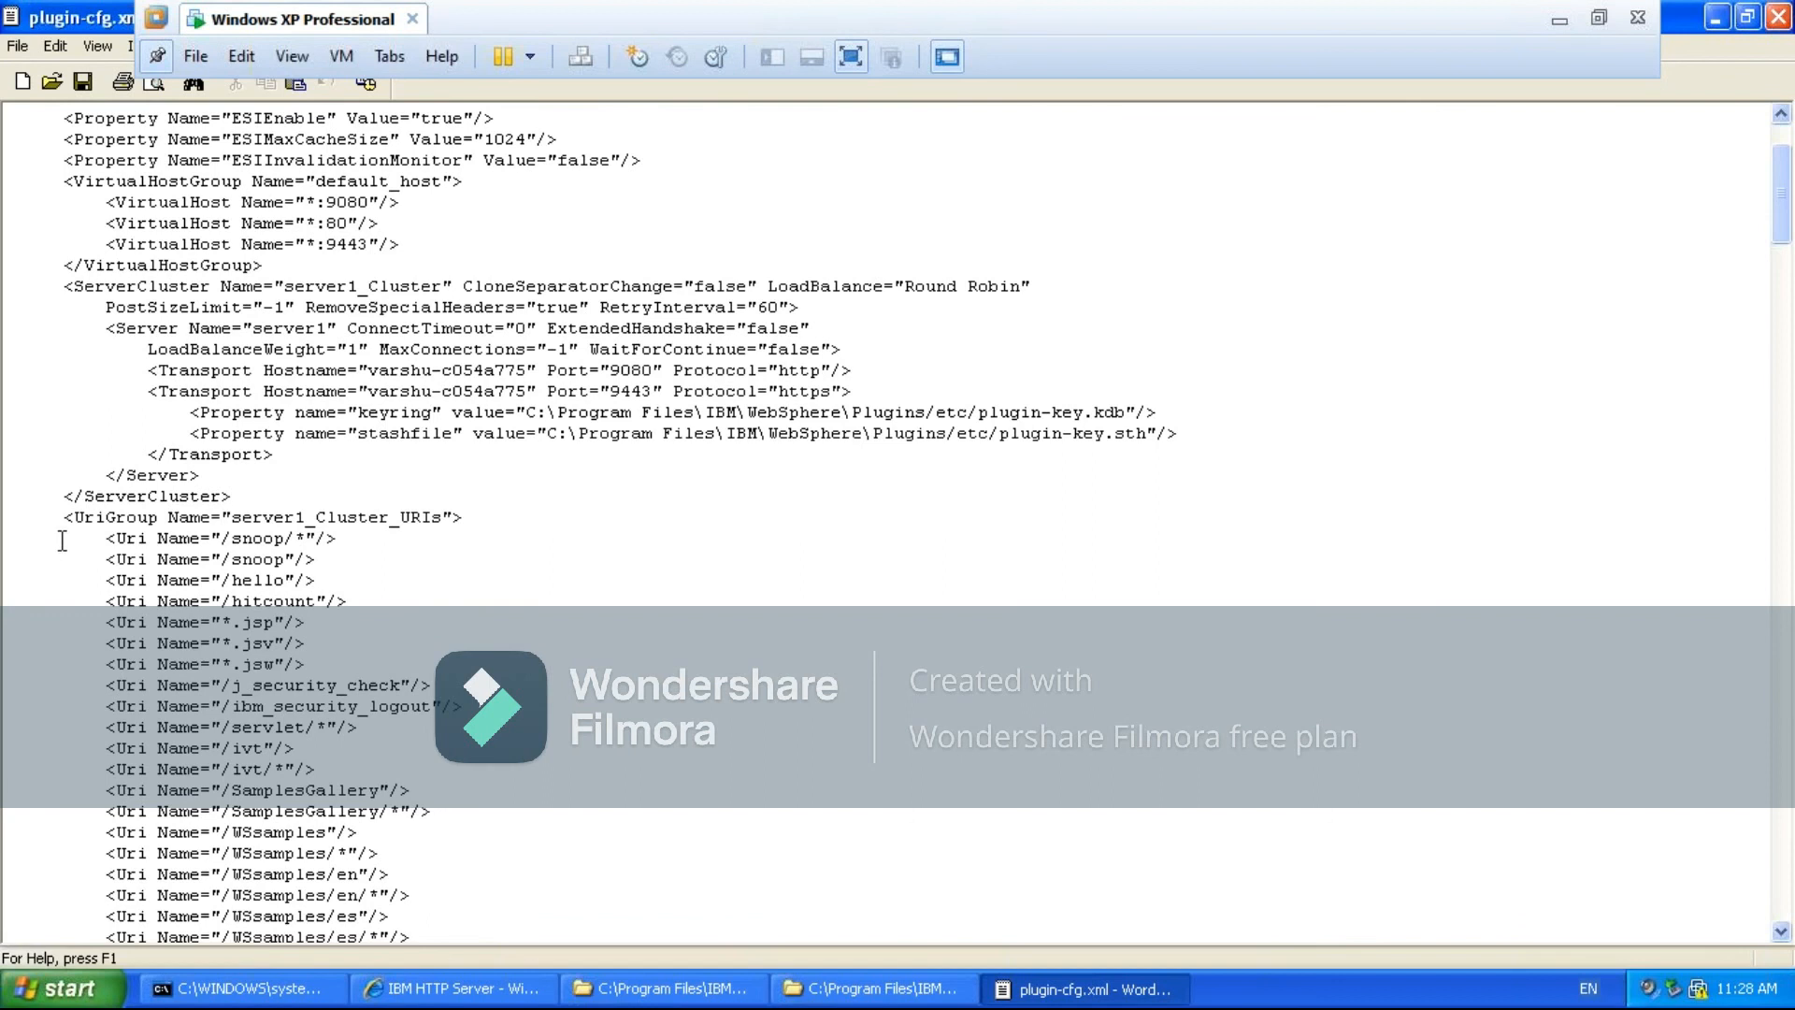
pyautogui.press('Down')
pyautogui.press('Down')
pyautogui.press('Down')
pyautogui.press('Down')
pyautogui.press('Down')
pyautogui.press('Down')
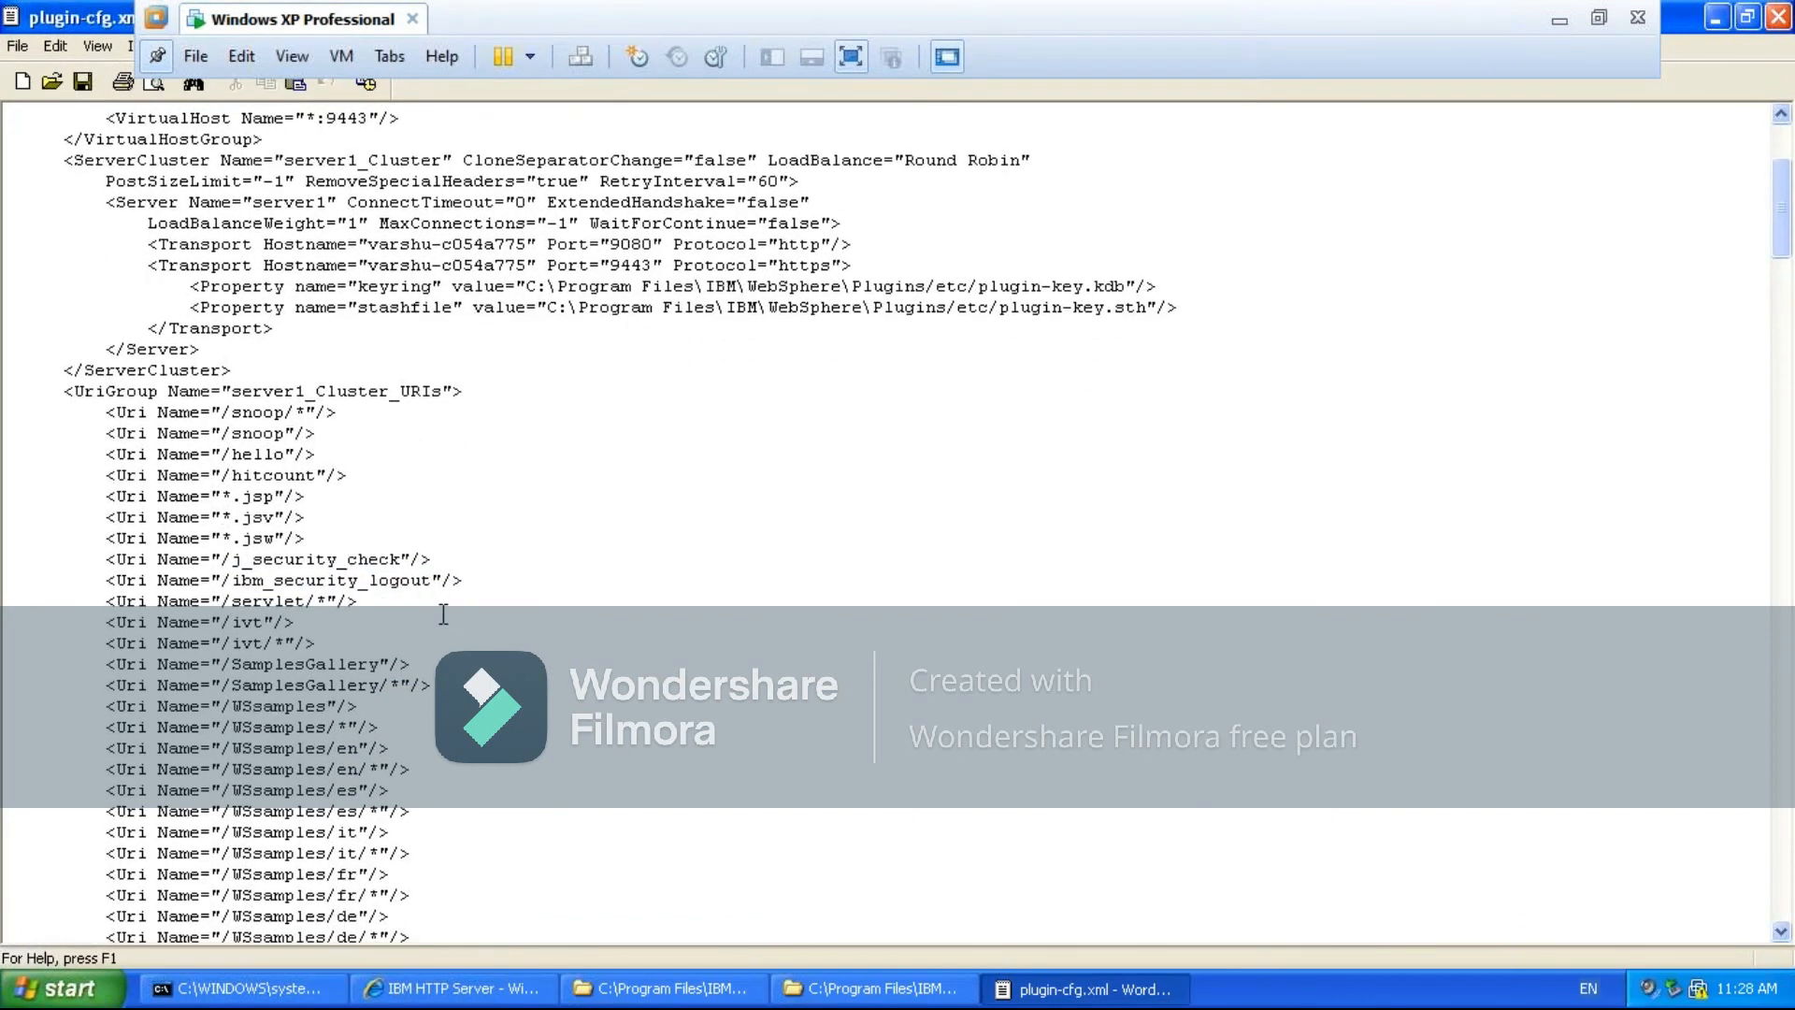
pyautogui.press('Down')
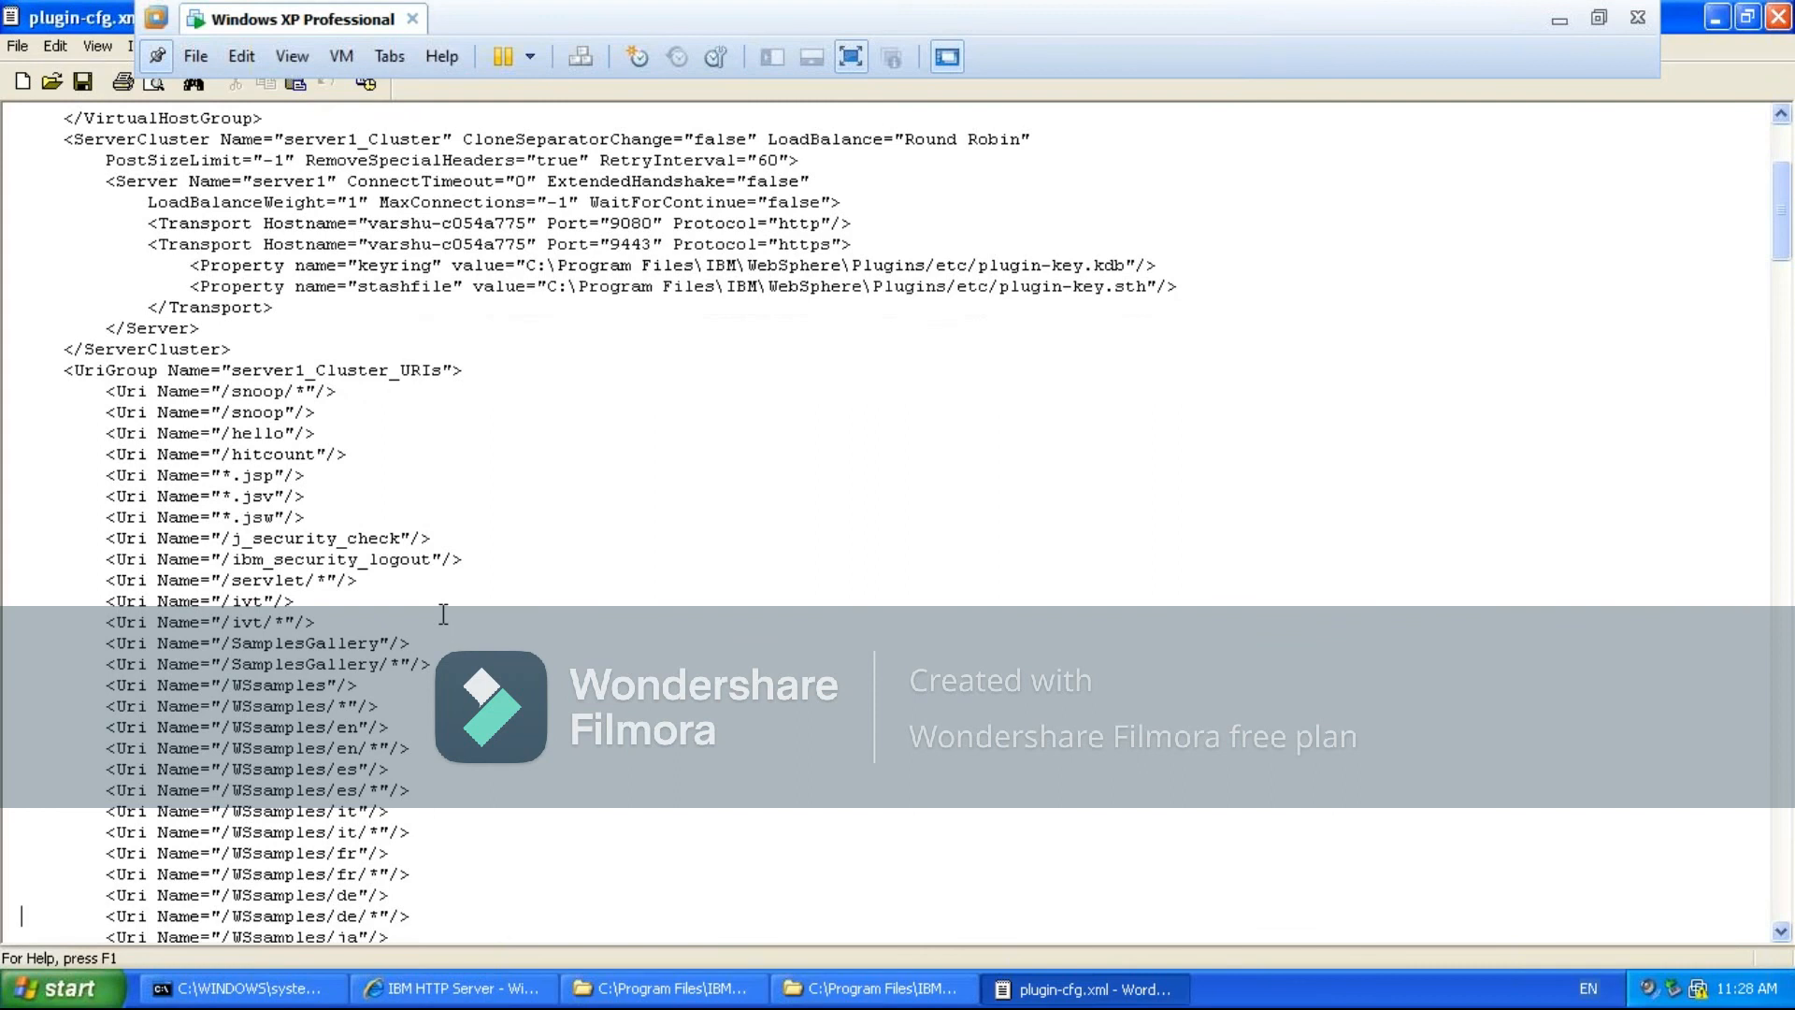
pyautogui.press('Down')
pyautogui.press('Down')
pyautogui.press('Down')
pyautogui.press('Down')
pyautogui.press('Down')
pyautogui.press('Down')
pyautogui.press('Down')
pyautogui.press('Down')
pyautogui.press('Down')
pyautogui.press('Down')
pyautogui.press('Down')
pyautogui.press('Down')
pyautogui.press('Down')
pyautogui.press('Down')
pyautogui.press('Down')
pyautogui.press('Down')
pyautogui.press('Down')
pyautogui.press('Down')
pyautogui.press('Down')
pyautogui.press('Down')
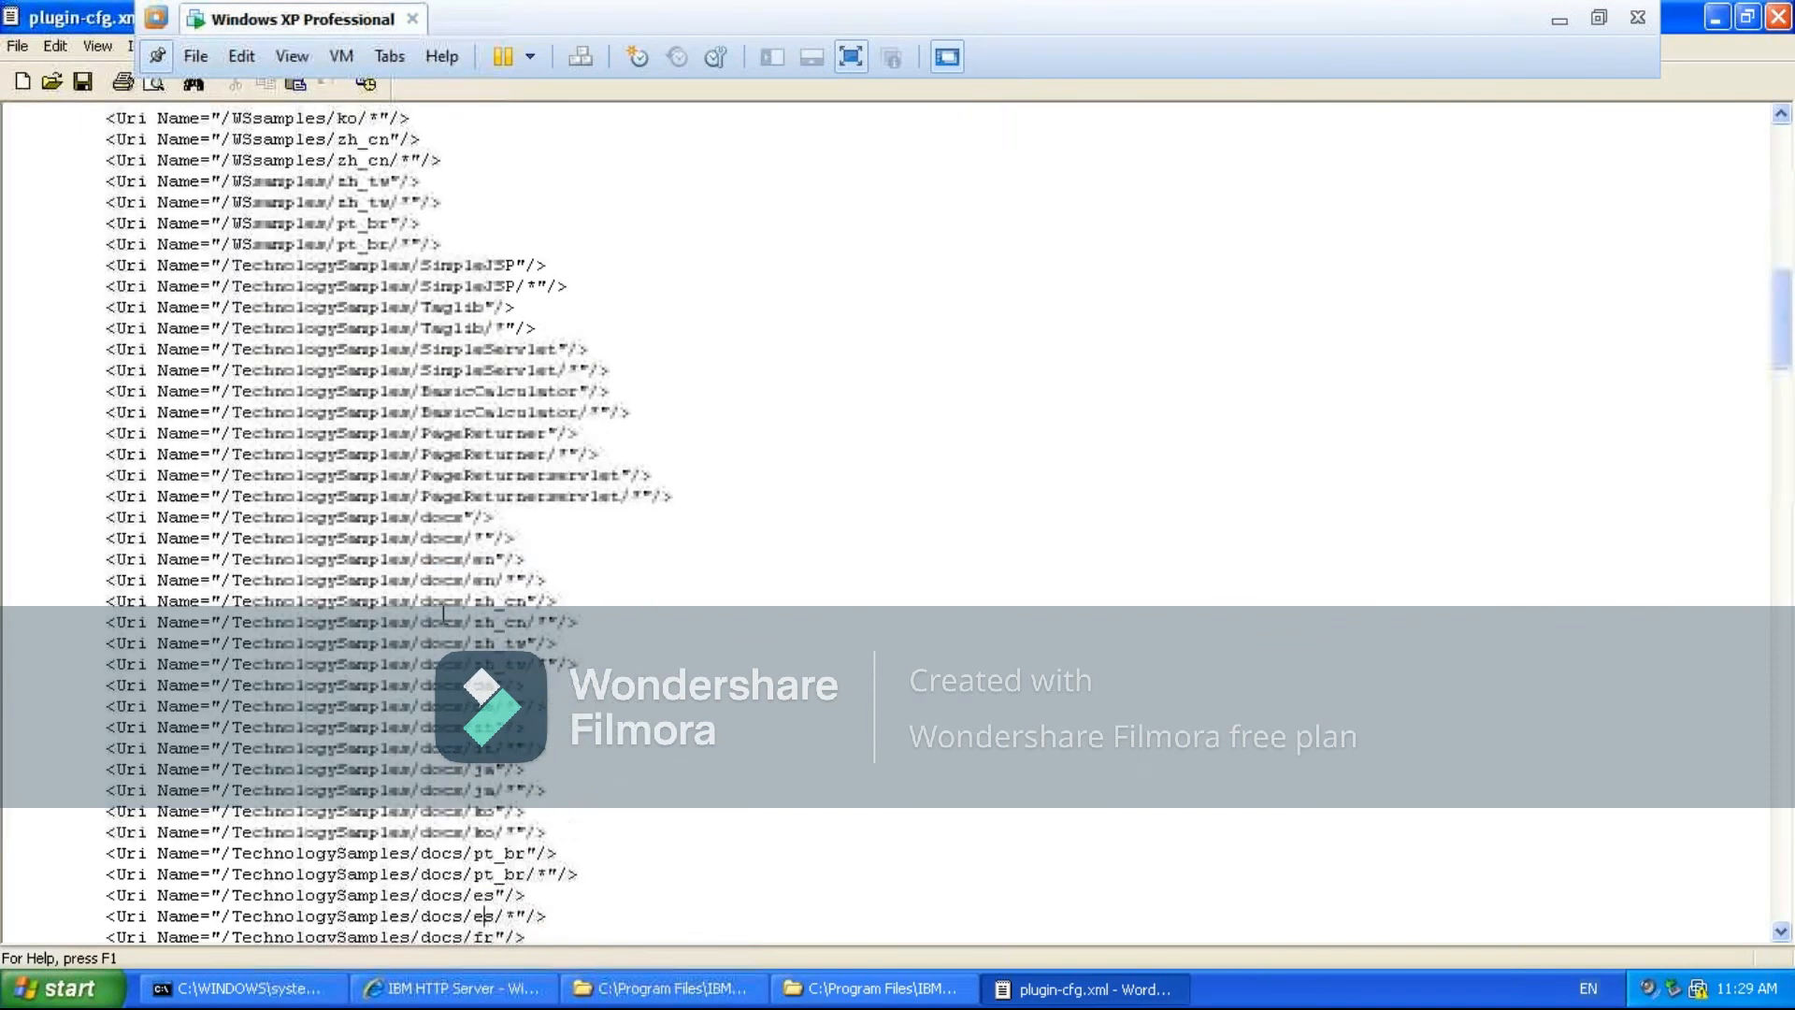
pyautogui.press('Down')
pyautogui.press('Down')
pyautogui.press('Down')
pyautogui.press('Down')
pyautogui.press('Down')
pyautogui.press('Down')
pyautogui.press('Down')
pyautogui.press('Down')
pyautogui.press('Down')
pyautogui.press('Down')
pyautogui.press('Down')
pyautogui.press('Down')
pyautogui.press('Down')
pyautogui.press('Down')
pyautogui.press('Down')
pyautogui.press('Down')
pyautogui.press('Down')
pyautogui.press('Down')
pyautogui.press('Down')
pyautogui.press('Down')
pyautogui.press('Down')
pyautogui.press('Down')
pyautogui.press('Down')
pyautogui.press('Down')
pyautogui.press('Down')
pyautogui.press('Down')
pyautogui.press('Down')
pyautogui.press('Down')
pyautogui.press('Down')
pyautogui.press('Down')
pyautogui.press('Down')
pyautogui.press('Down')
pyautogui.press('Down')
pyautogui.press('Down')
pyautogui.press('Down')
pyautogui.press('Down')
pyautogui.press('Down')
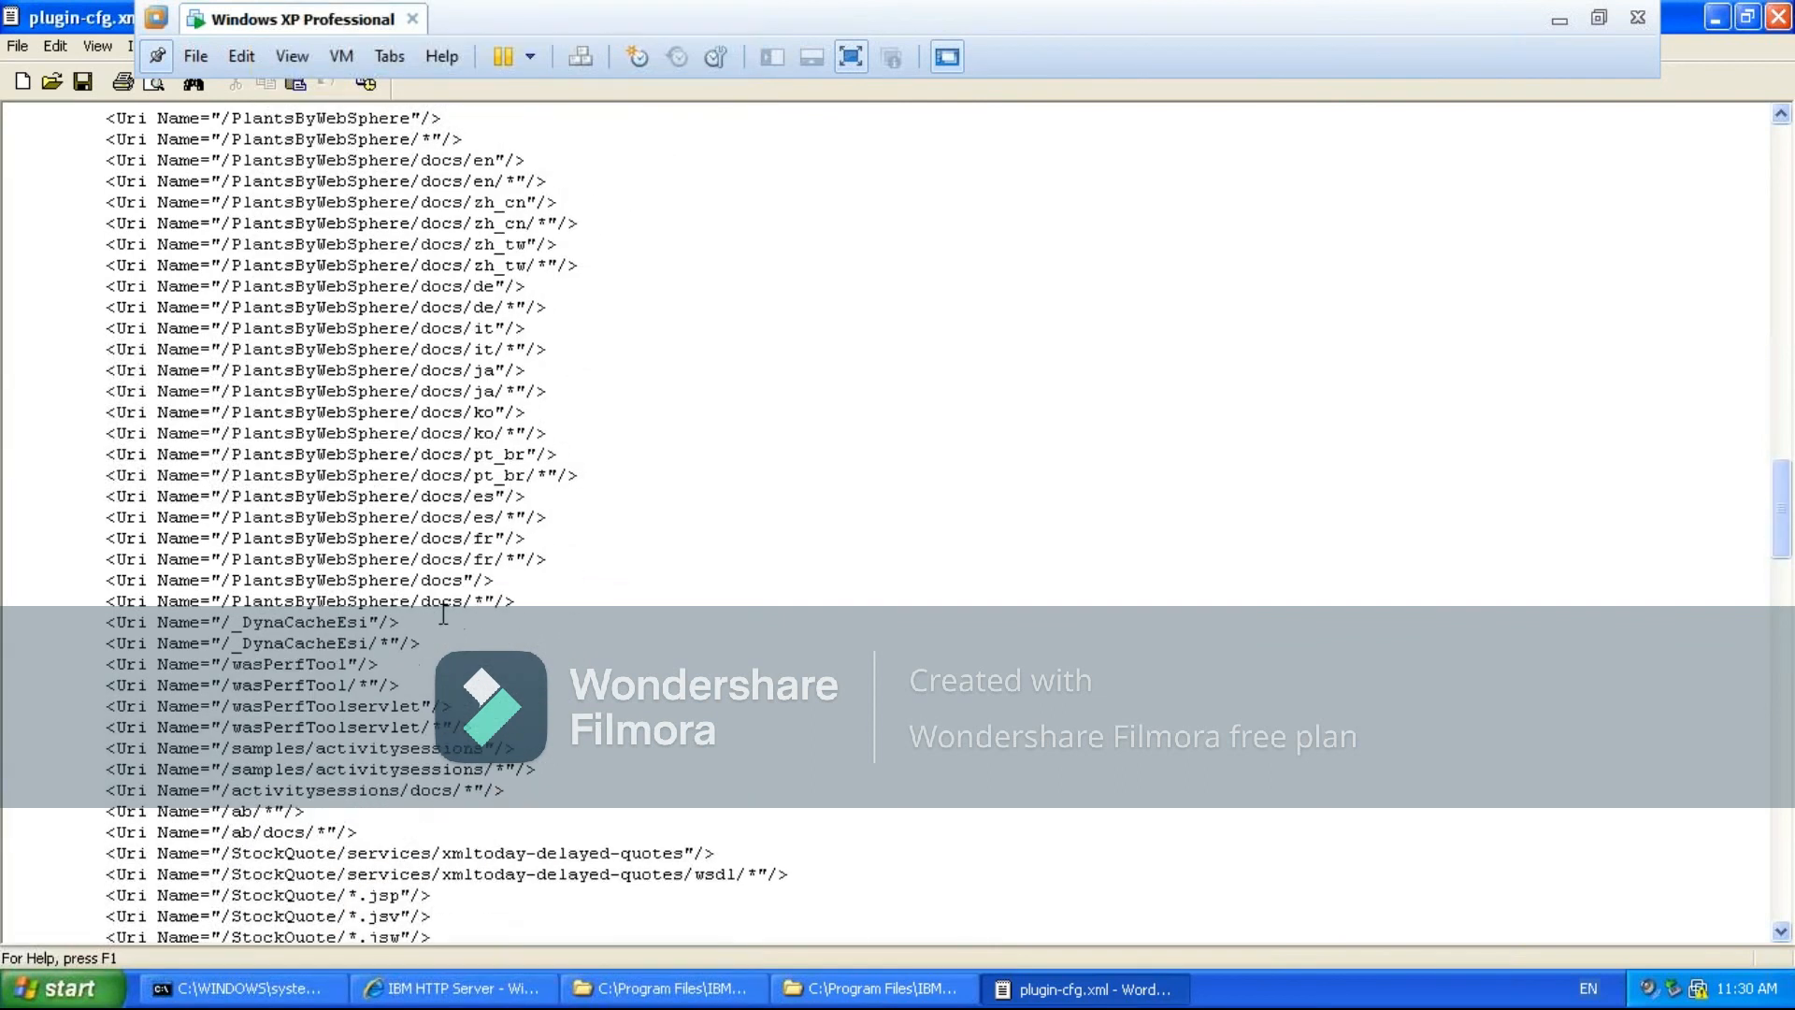
pyautogui.press('Down')
pyautogui.press('Down')
pyautogui.press('Down')
pyautogui.press('Down')
pyautogui.press('Down')
pyautogui.press('Down')
pyautogui.press('Down')
pyautogui.press('Down')
pyautogui.press('Down')
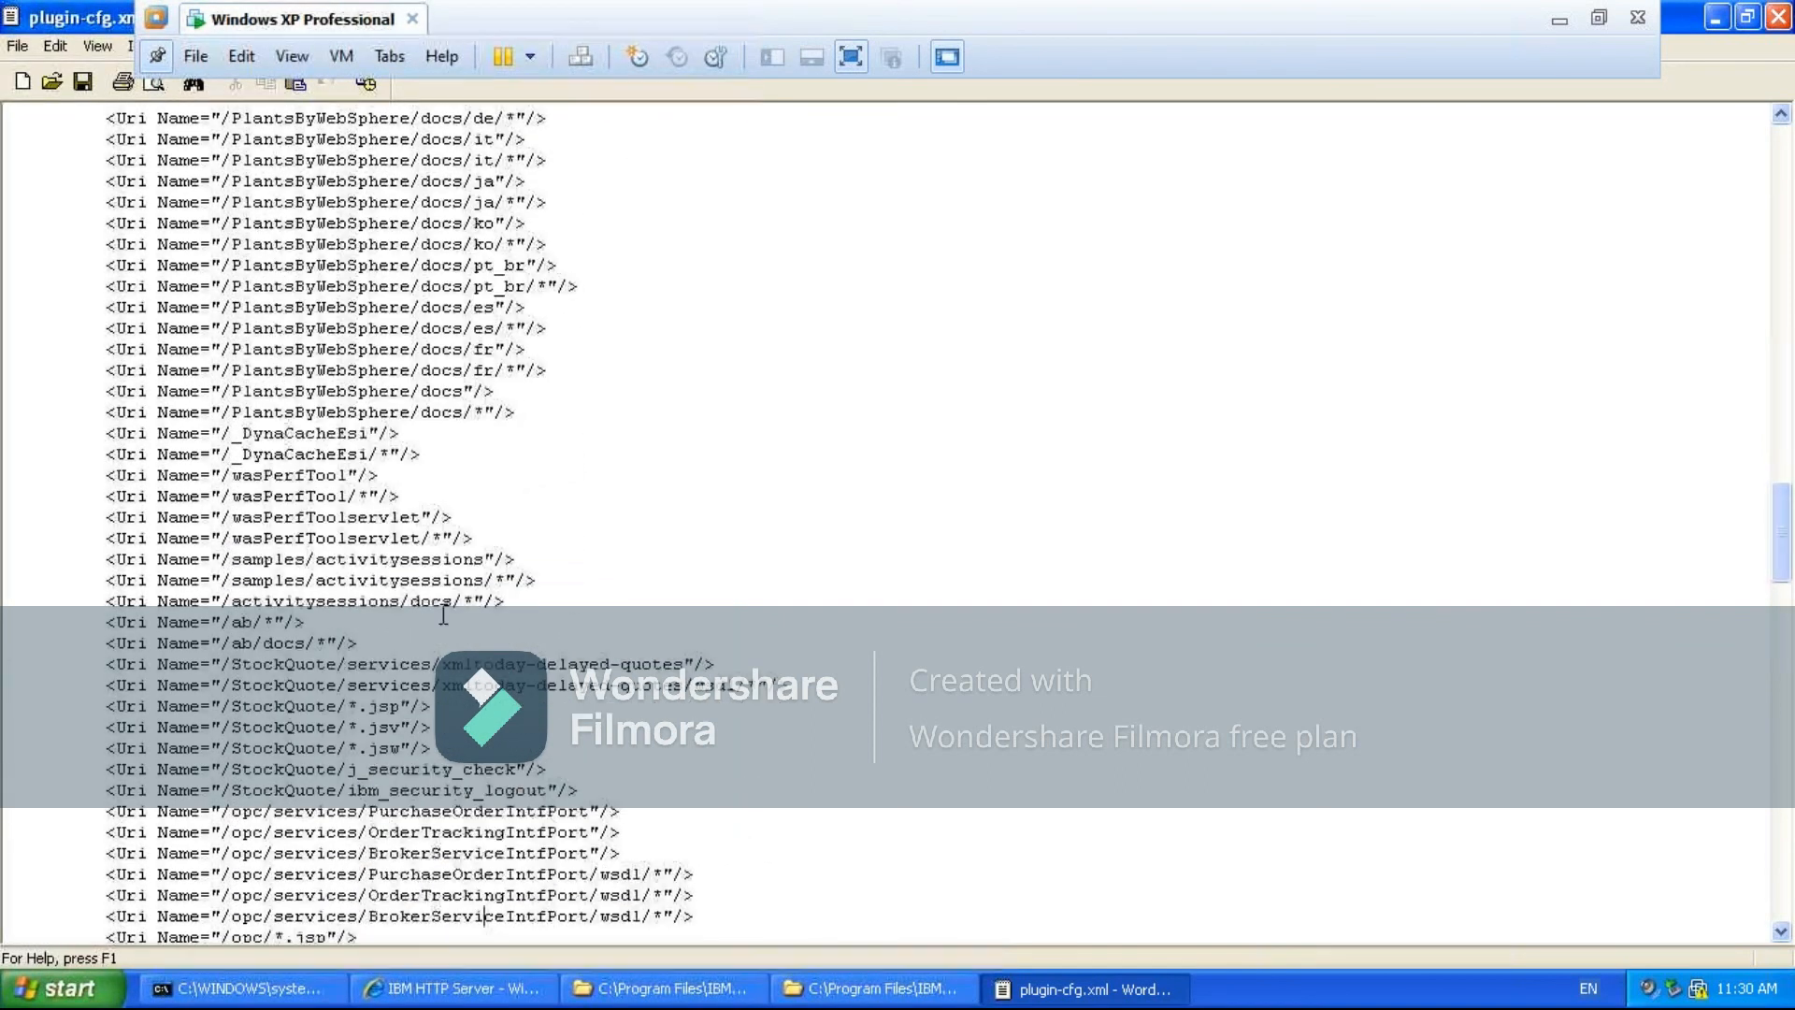
pyautogui.press('Down')
pyautogui.press('Down')
pyautogui.press('Down')
pyautogui.press('Down')
pyautogui.press('Down')
pyautogui.press('Down')
pyautogui.press('Down')
pyautogui.press('Down')
pyautogui.press('Down')
pyautogui.press('Down')
pyautogui.press('Down')
pyautogui.press('Down')
pyautogui.press('Down')
pyautogui.press('Down')
pyautogui.press('Down')
pyautogui.press('Down')
pyautogui.press('Down')
pyautogui.press('Down')
pyautogui.press('Down')
pyautogui.press('Down')
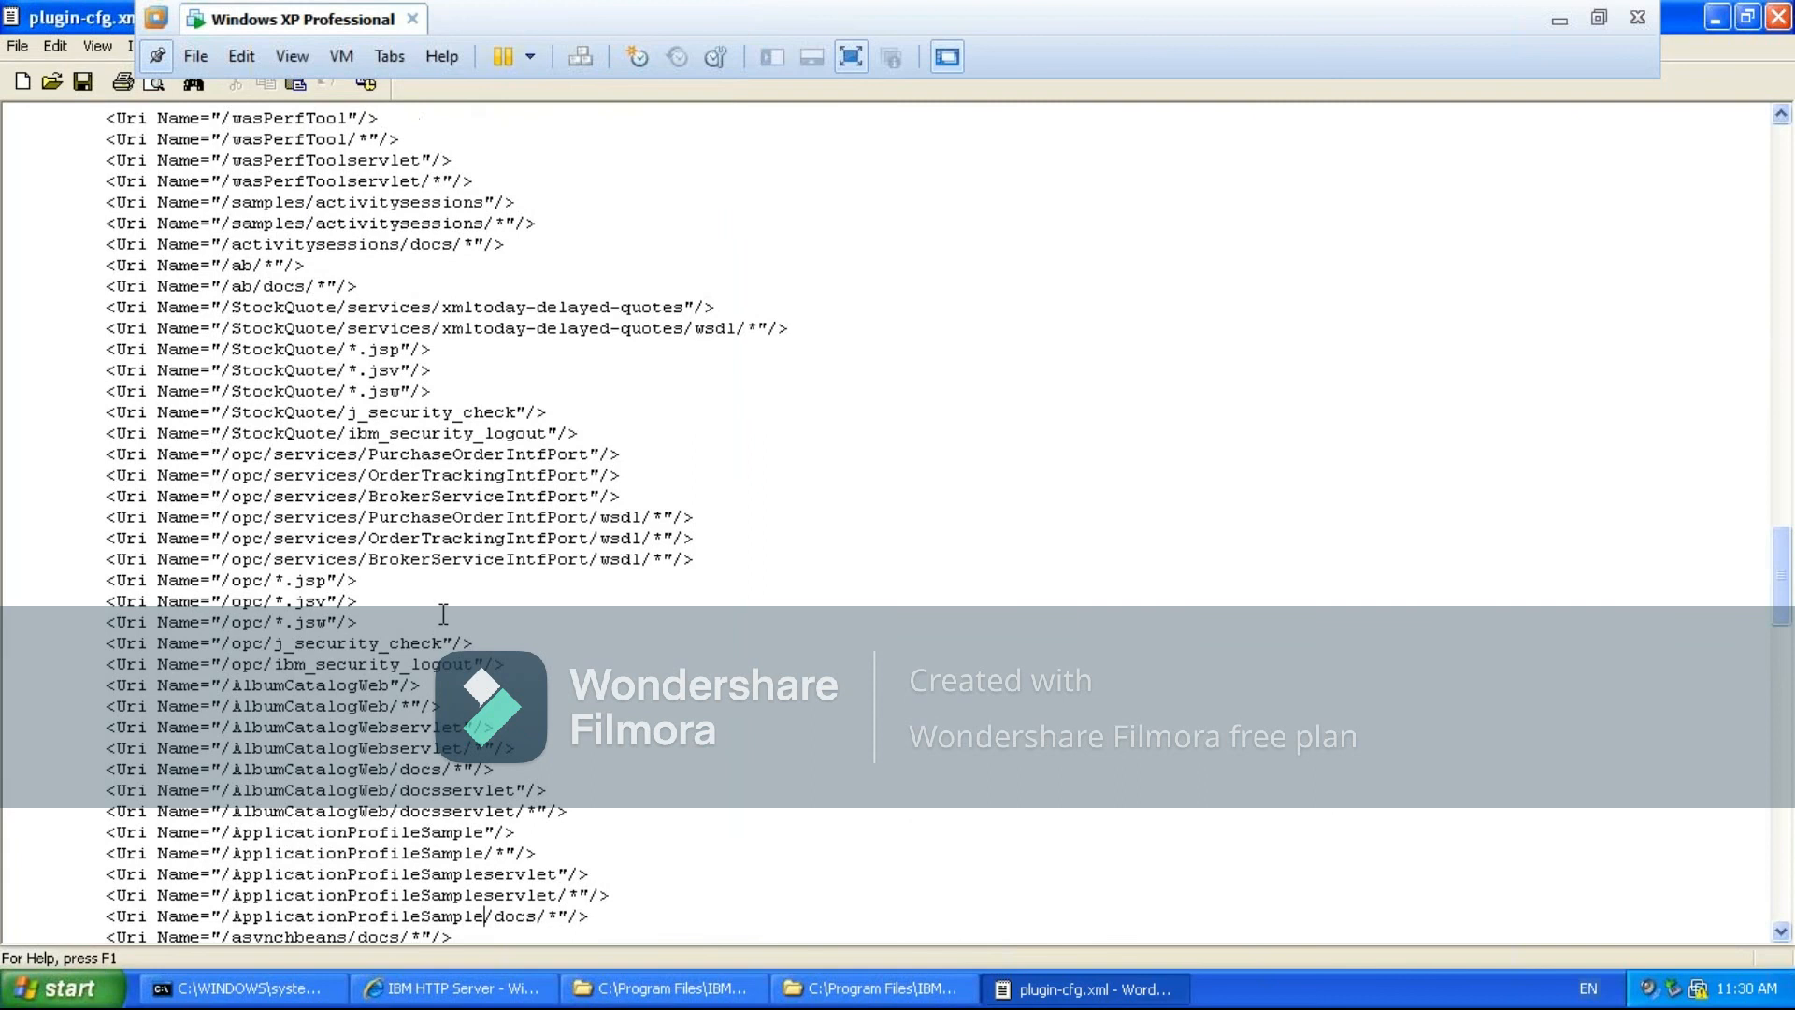
pyautogui.press('Down')
pyautogui.press('Down')
pyautogui.press('Down')
pyautogui.press('Down')
pyautogui.press('Down')
pyautogui.press('Down')
pyautogui.press('Down')
pyautogui.press('Down')
pyautogui.press('Down')
pyautogui.press('Down')
pyautogui.press('Down')
pyautogui.press('Down')
pyautogui.press('Down')
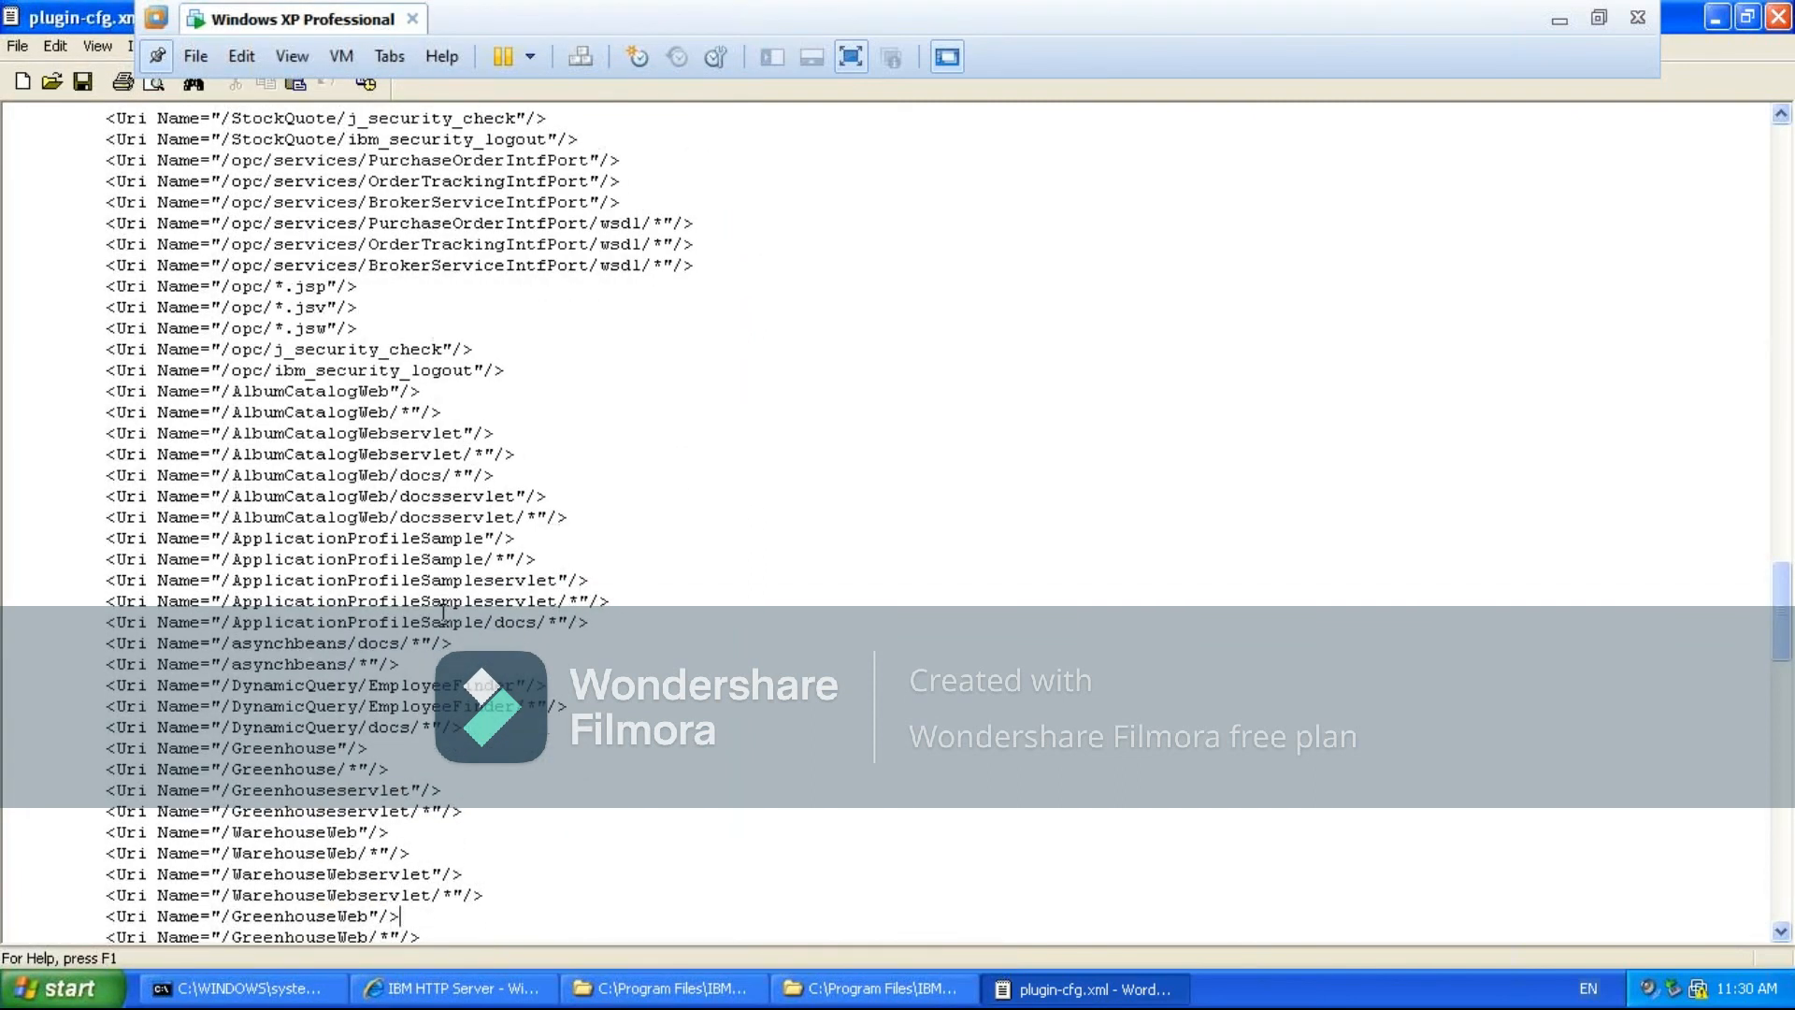
pyautogui.press('Down')
pyautogui.press('Down')
pyautogui.press('Down')
pyautogui.press('Down')
pyautogui.press('Down')
pyautogui.press('Down')
pyautogui.press('Down')
pyautogui.press('Down')
pyautogui.press('Down')
pyautogui.press('Down')
pyautogui.press('Down')
pyautogui.press('Down')
pyautogui.press('Down')
pyautogui.press('Down')
pyautogui.press('Down')
pyautogui.press('Down')
pyautogui.press('Down')
pyautogui.press('Down')
pyautogui.press('Down')
pyautogui.press('Down')
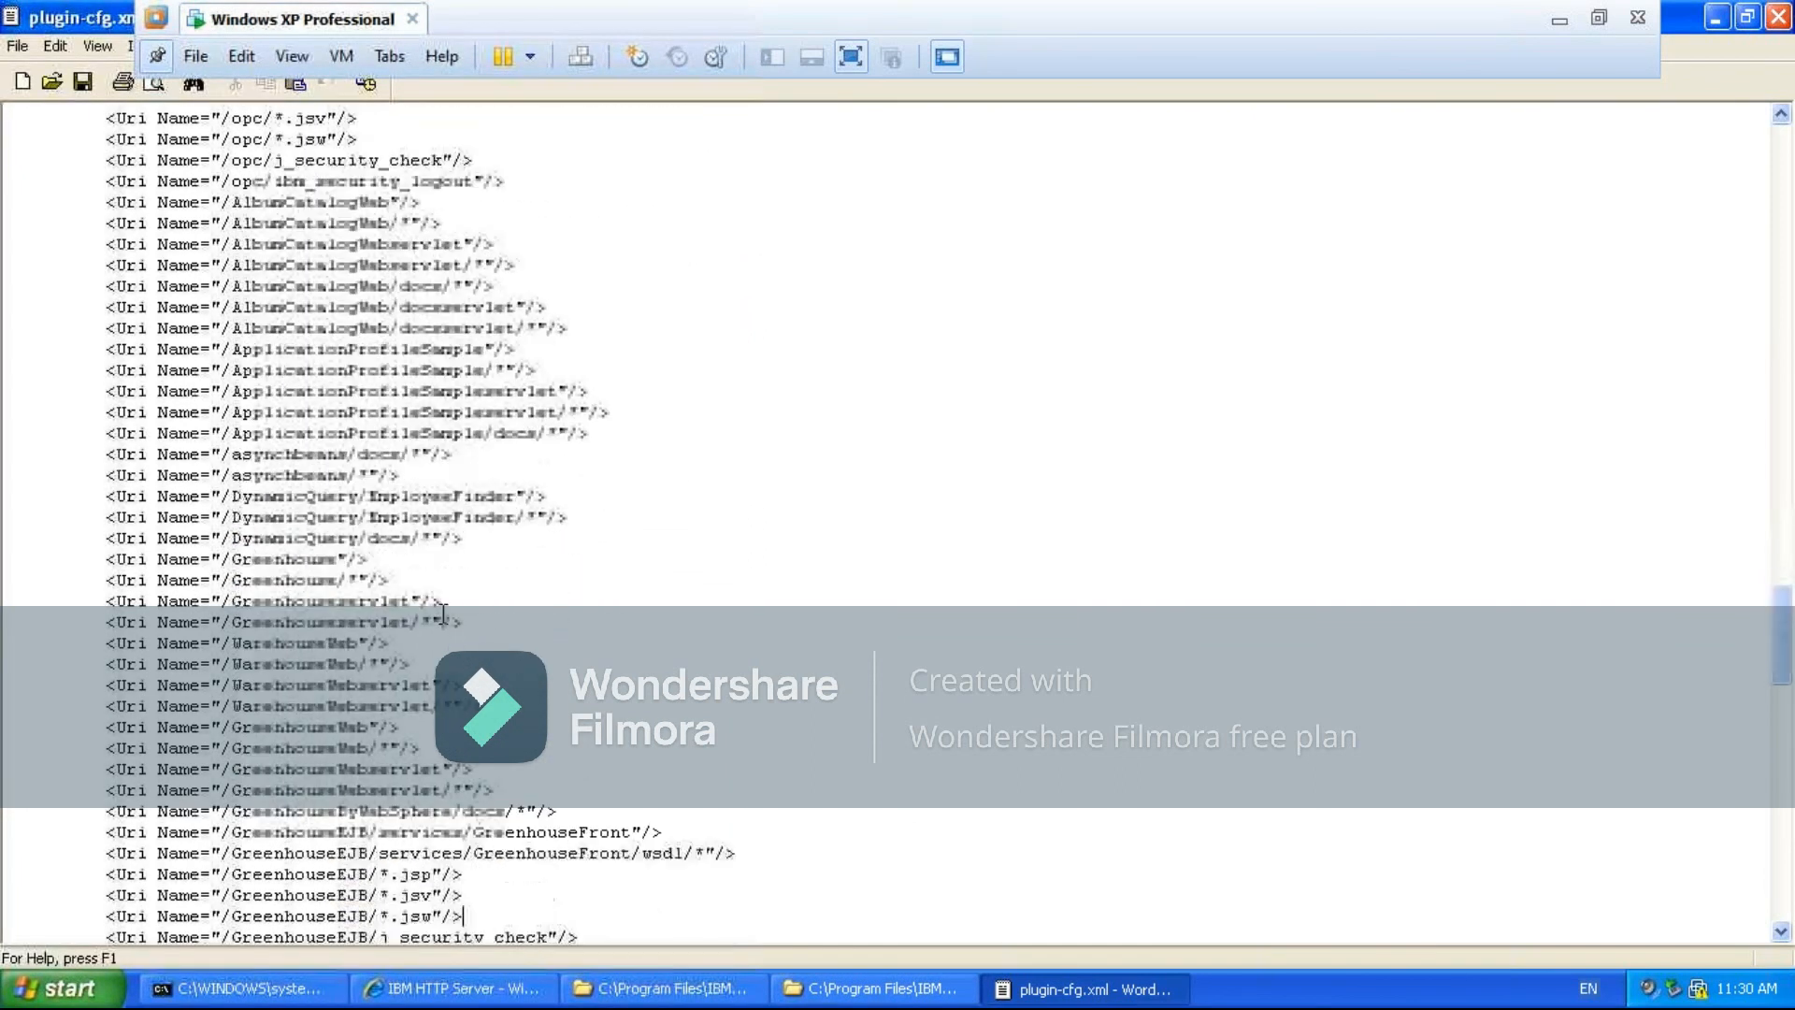
pyautogui.press('Down')
pyautogui.press('Down')
pyautogui.press('Down')
pyautogui.press('Down')
pyautogui.press('Down')
pyautogui.press('Down')
pyautogui.press('Down')
pyautogui.press('Down')
pyautogui.press('Down')
pyautogui.press('Down')
pyautogui.press('Down')
pyautogui.press('Down')
pyautogui.press('Down')
pyautogui.press('Down')
pyautogui.press('Down')
pyautogui.press('Down')
pyautogui.press('Down')
pyautogui.press('Down')
pyautogui.press('Down')
pyautogui.press('Down')
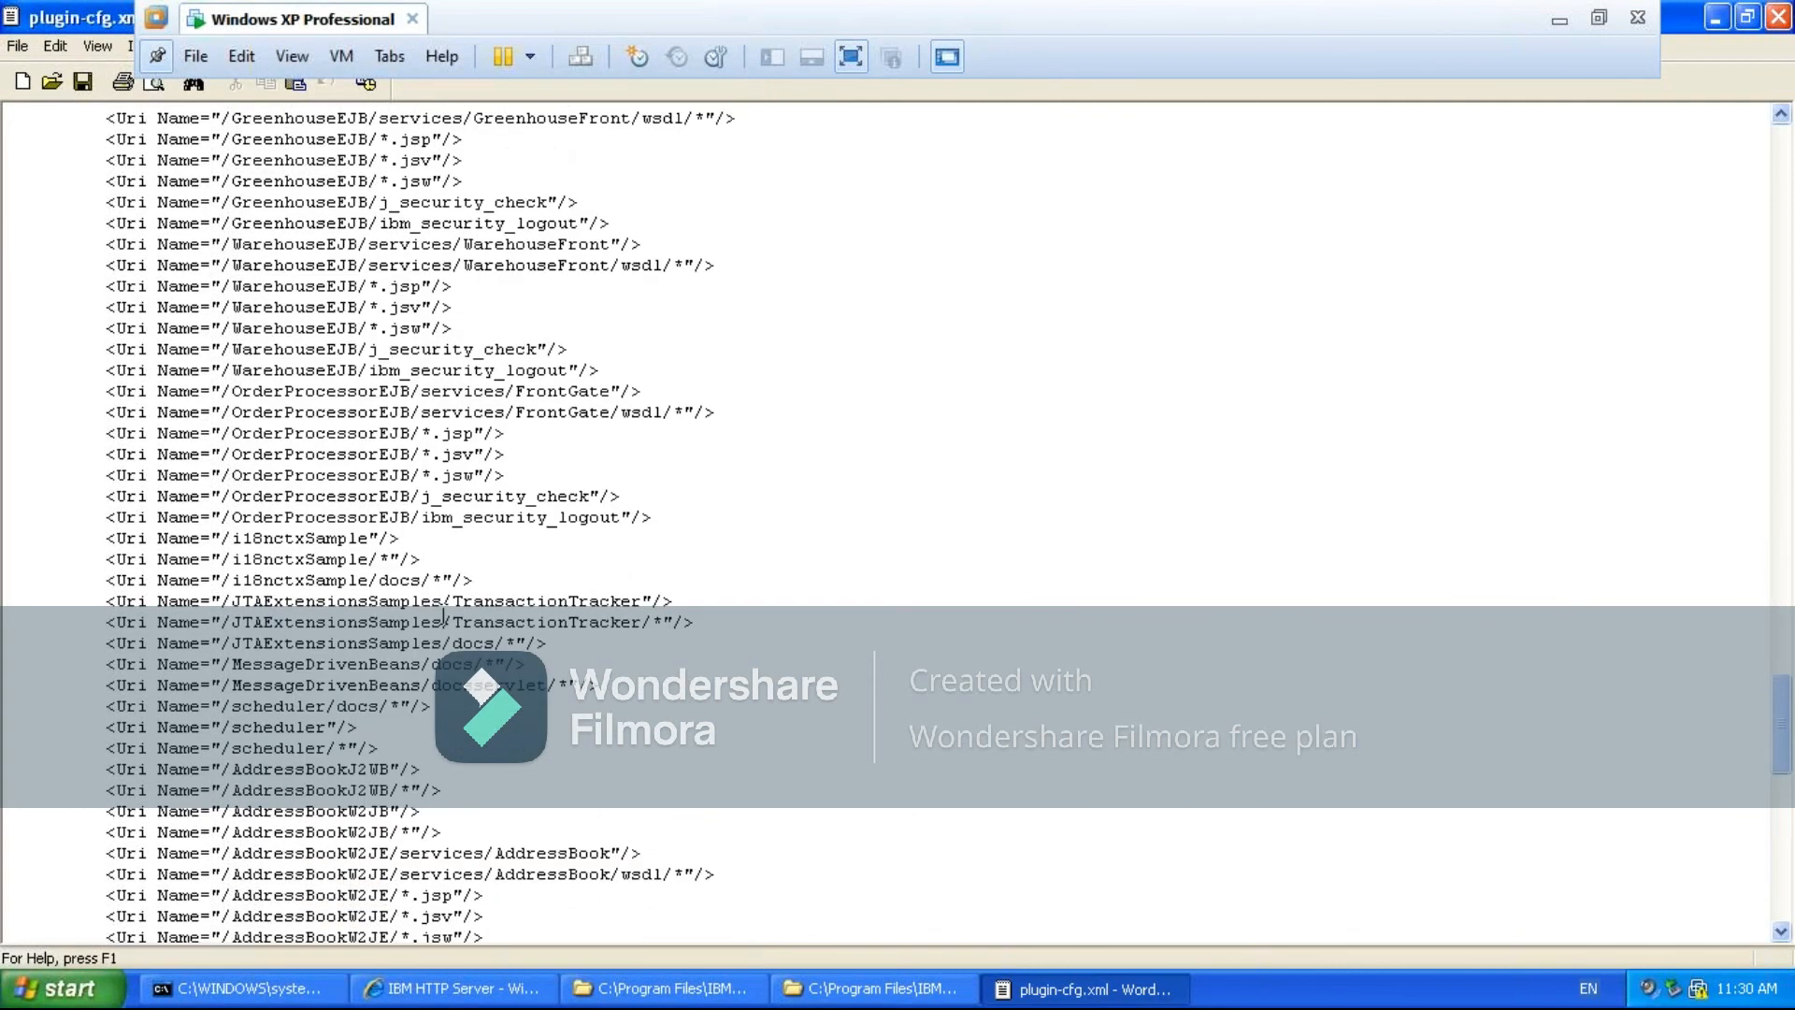
pyautogui.press('Down')
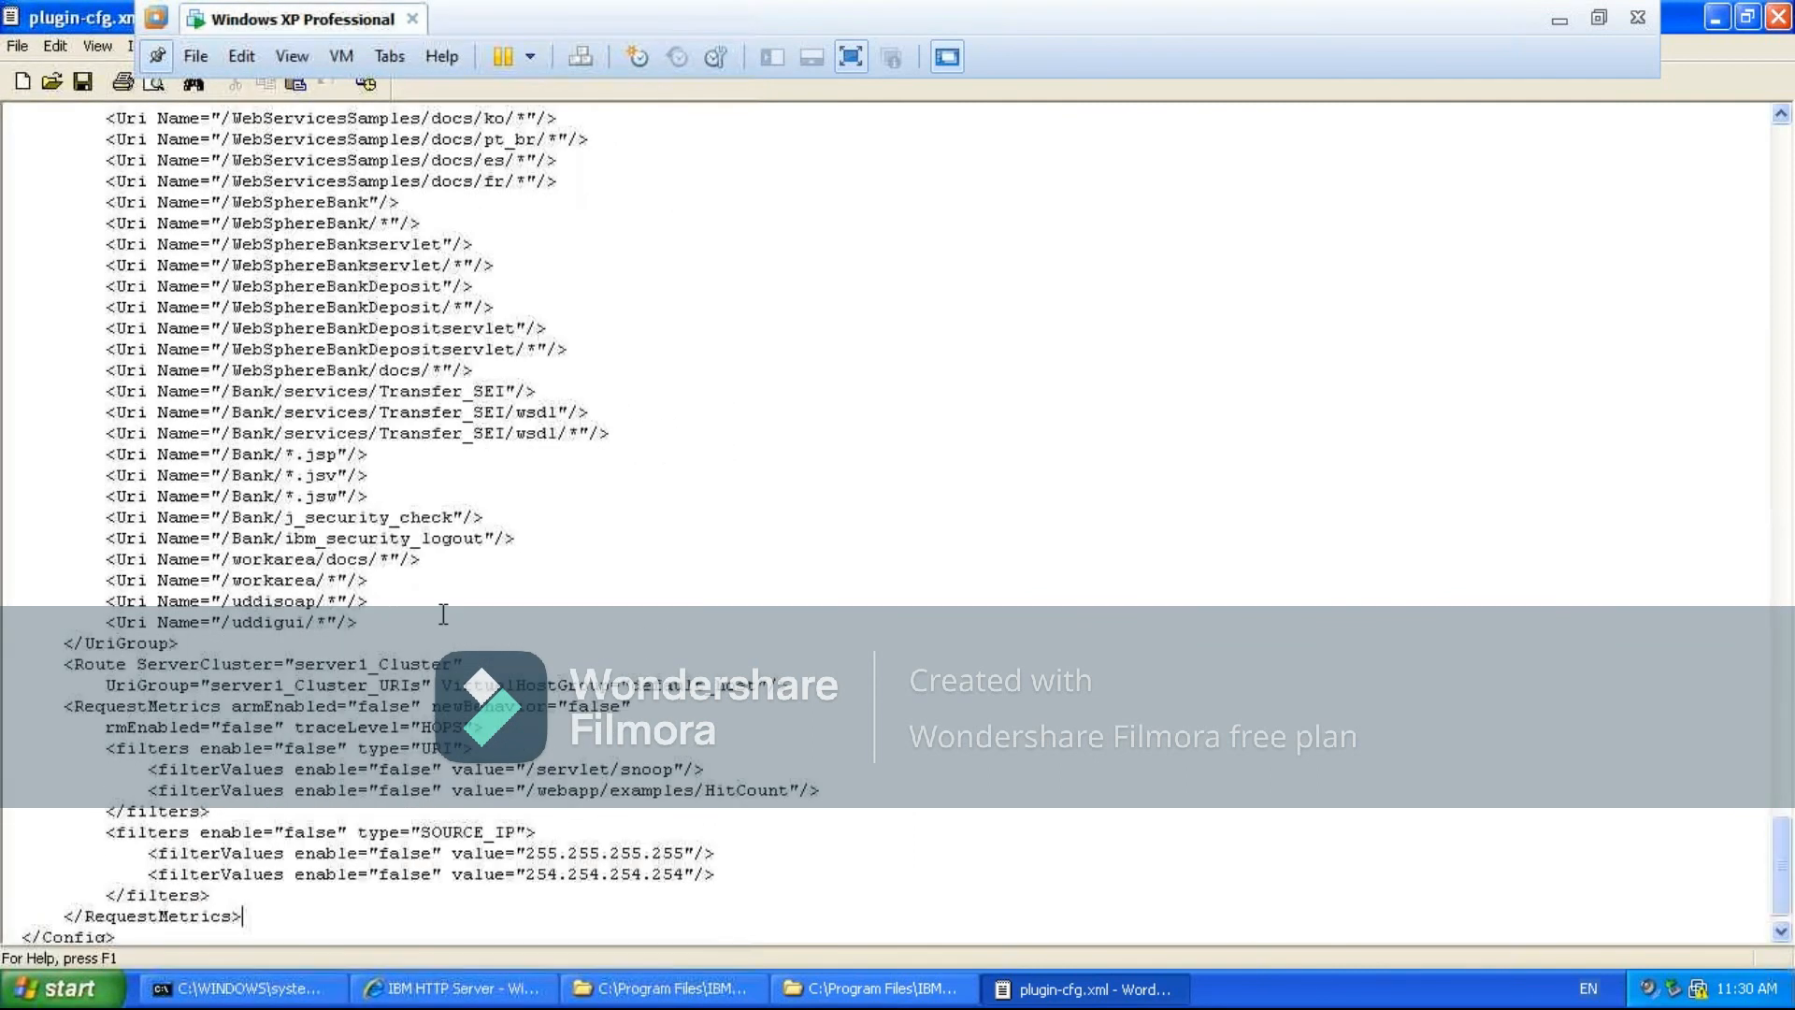
pyautogui.press('Down')
pyautogui.press('Down')
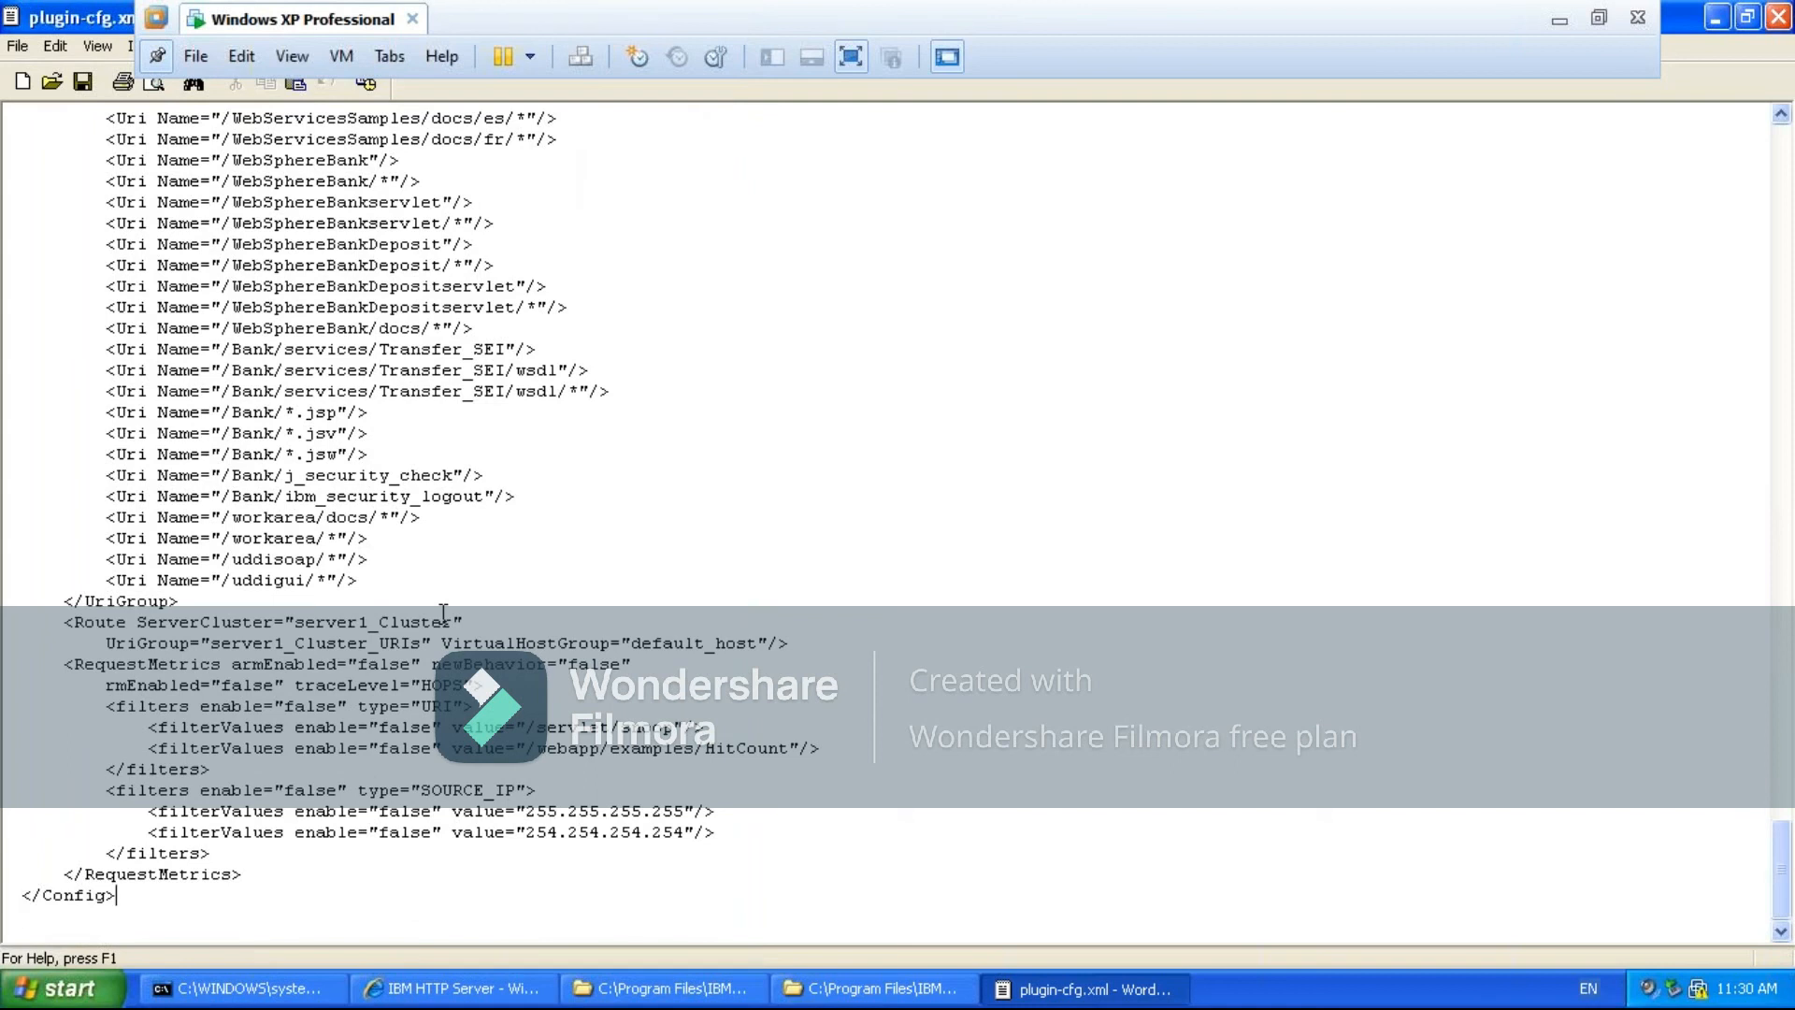
# - Review the URI entries again from the end of plugin-cfg.xml back to the XML declaration
pyautogui.press('Up')
pyautogui.press('Up')
pyautogui.press('Up')
pyautogui.press('Up')
pyautogui.press('Up')
pyautogui.press('Up')
pyautogui.press('Up')
pyautogui.press('Up')
pyautogui.press('Up')
pyautogui.press('Up')
pyautogui.press('Up')
pyautogui.press('Up')
pyautogui.press('Up')
pyautogui.press('Up')
pyautogui.press('Up')
pyautogui.press('Up')
pyautogui.press('Up')
pyautogui.press('Up')
pyautogui.press('Up')
pyautogui.press('Up')
pyautogui.press('Up')
pyautogui.press('Up')
pyautogui.press('Up')
pyautogui.press('Up')
pyautogui.press('Up')
pyautogui.press('Up')
pyautogui.press('Up')
pyautogui.press('Up')
pyautogui.press('Up')
pyautogui.press('Up')
pyautogui.press('Up')
pyautogui.press('Up')
pyautogui.press('Up')
pyautogui.press('Up')
pyautogui.press('Up')
pyautogui.press('Up')
pyautogui.press('Up')
pyautogui.press('Up')
pyautogui.press('Up')
pyautogui.press('Up')
pyautogui.press('Up')
pyautogui.press('Up')
pyautogui.press('Up')
pyautogui.press('Up')
pyautogui.press('Up')
pyautogui.press('Up')
pyautogui.press('Up')
pyautogui.press('Up')
pyautogui.press('Up')
pyautogui.press('Up')
pyautogui.press('Up')
pyautogui.press('Up')
pyautogui.press('Up')
pyautogui.press('Up')
pyautogui.press('Up')
pyautogui.press('Up')
pyautogui.press('Up')
pyautogui.press('Up')
pyautogui.press('Up')
pyautogui.press('Up')
pyautogui.press('Up')
pyautogui.press('Up')
pyautogui.press('Up')
pyautogui.press('Up')
pyautogui.press('Up')
pyautogui.press('Up')
pyautogui.press('Up')
pyautogui.press('Up')
pyautogui.press('Up')
pyautogui.press('Up')
pyautogui.press('Up')
pyautogui.press('Up')
pyautogui.press('Up')
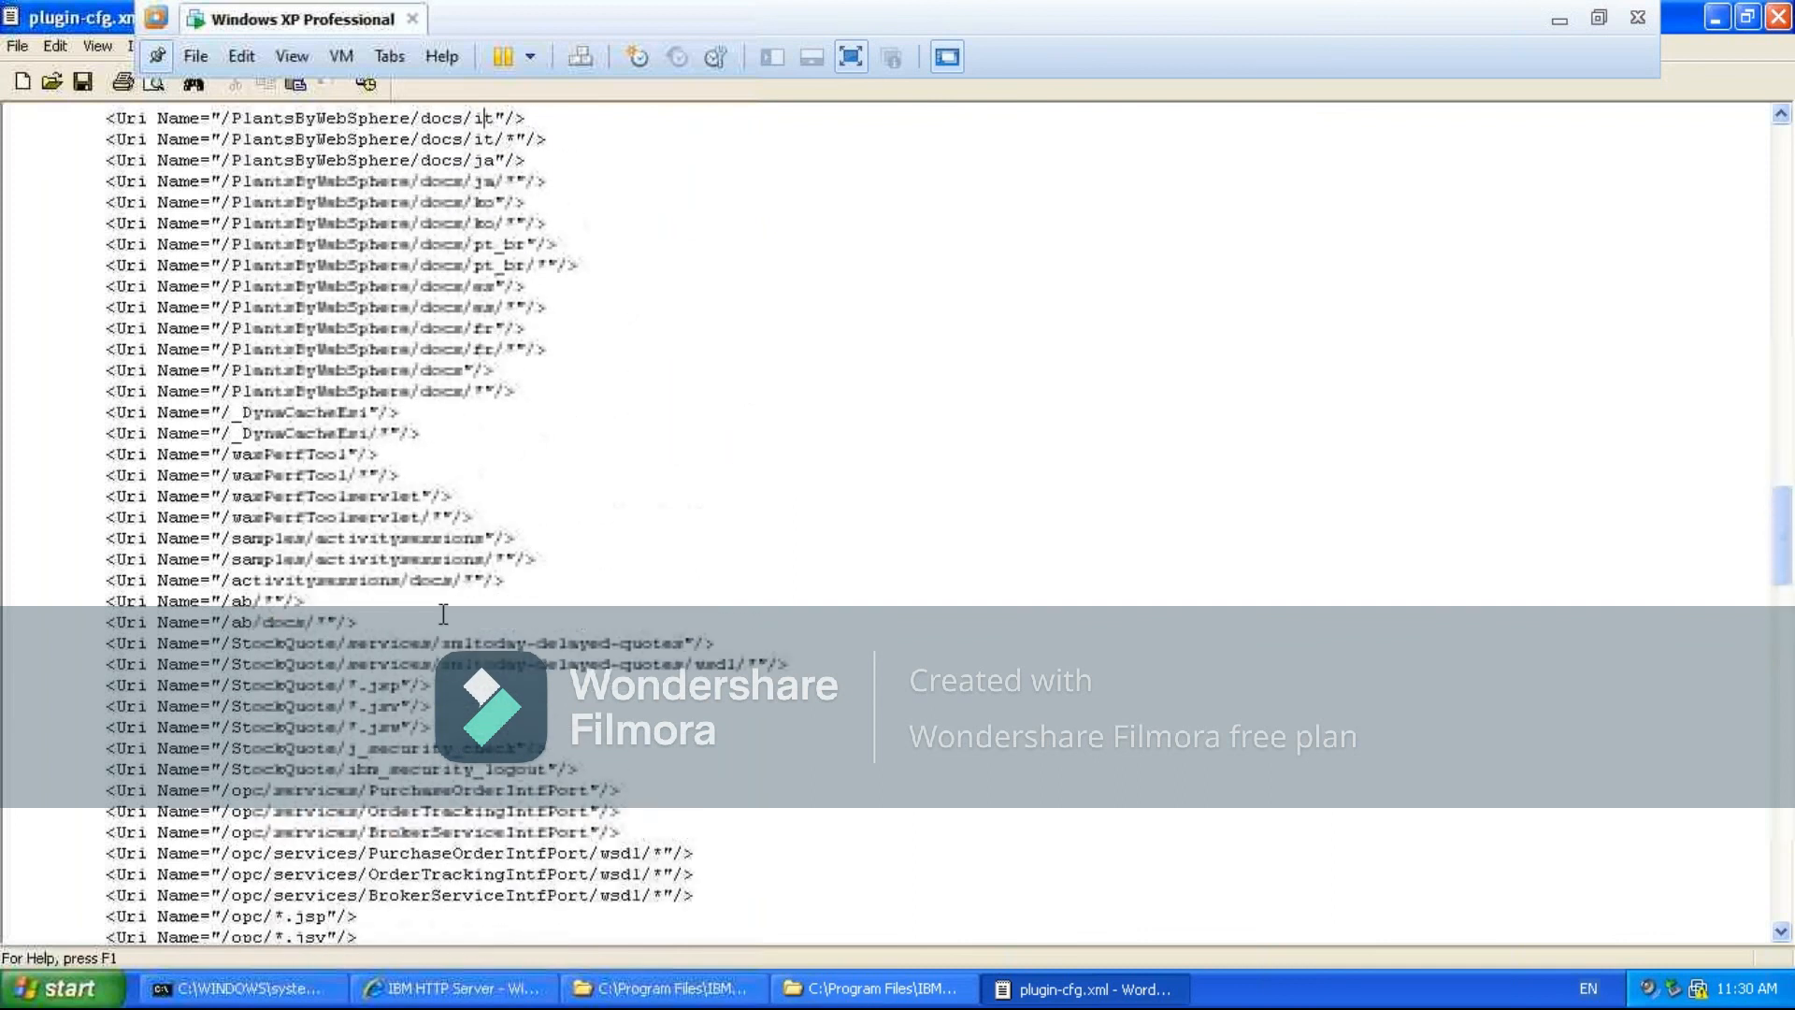
pyautogui.press('Up')
pyautogui.press('Up')
pyautogui.press('Up')
pyautogui.press('Up')
pyautogui.press('Up')
pyautogui.press('Up')
pyautogui.press('Up')
pyautogui.press('Up')
pyautogui.press('Up')
pyautogui.press('Up')
pyautogui.press('Up')
pyautogui.press('Up')
pyautogui.press('Up')
pyautogui.press('Up')
pyautogui.press('Up')
pyautogui.press('Up')
pyautogui.press('Up')
pyautogui.press('Up')
pyautogui.press('Up')
pyautogui.press('Up')
pyautogui.press('Up')
pyautogui.press('Up')
pyautogui.press('Up')
pyautogui.press('Up')
pyautogui.press('Up')
pyautogui.press('Up')
pyautogui.press('Up')
pyautogui.press('Up')
pyautogui.press('Up')
pyautogui.press('Up')
pyautogui.press('Up')
pyautogui.press('Up')
pyautogui.press('Up')
pyautogui.press('Up')
pyautogui.press('Up')
pyautogui.press('Up')
pyautogui.press('Up')
pyautogui.press('Up')
pyautogui.press('Up')
pyautogui.press('Up')
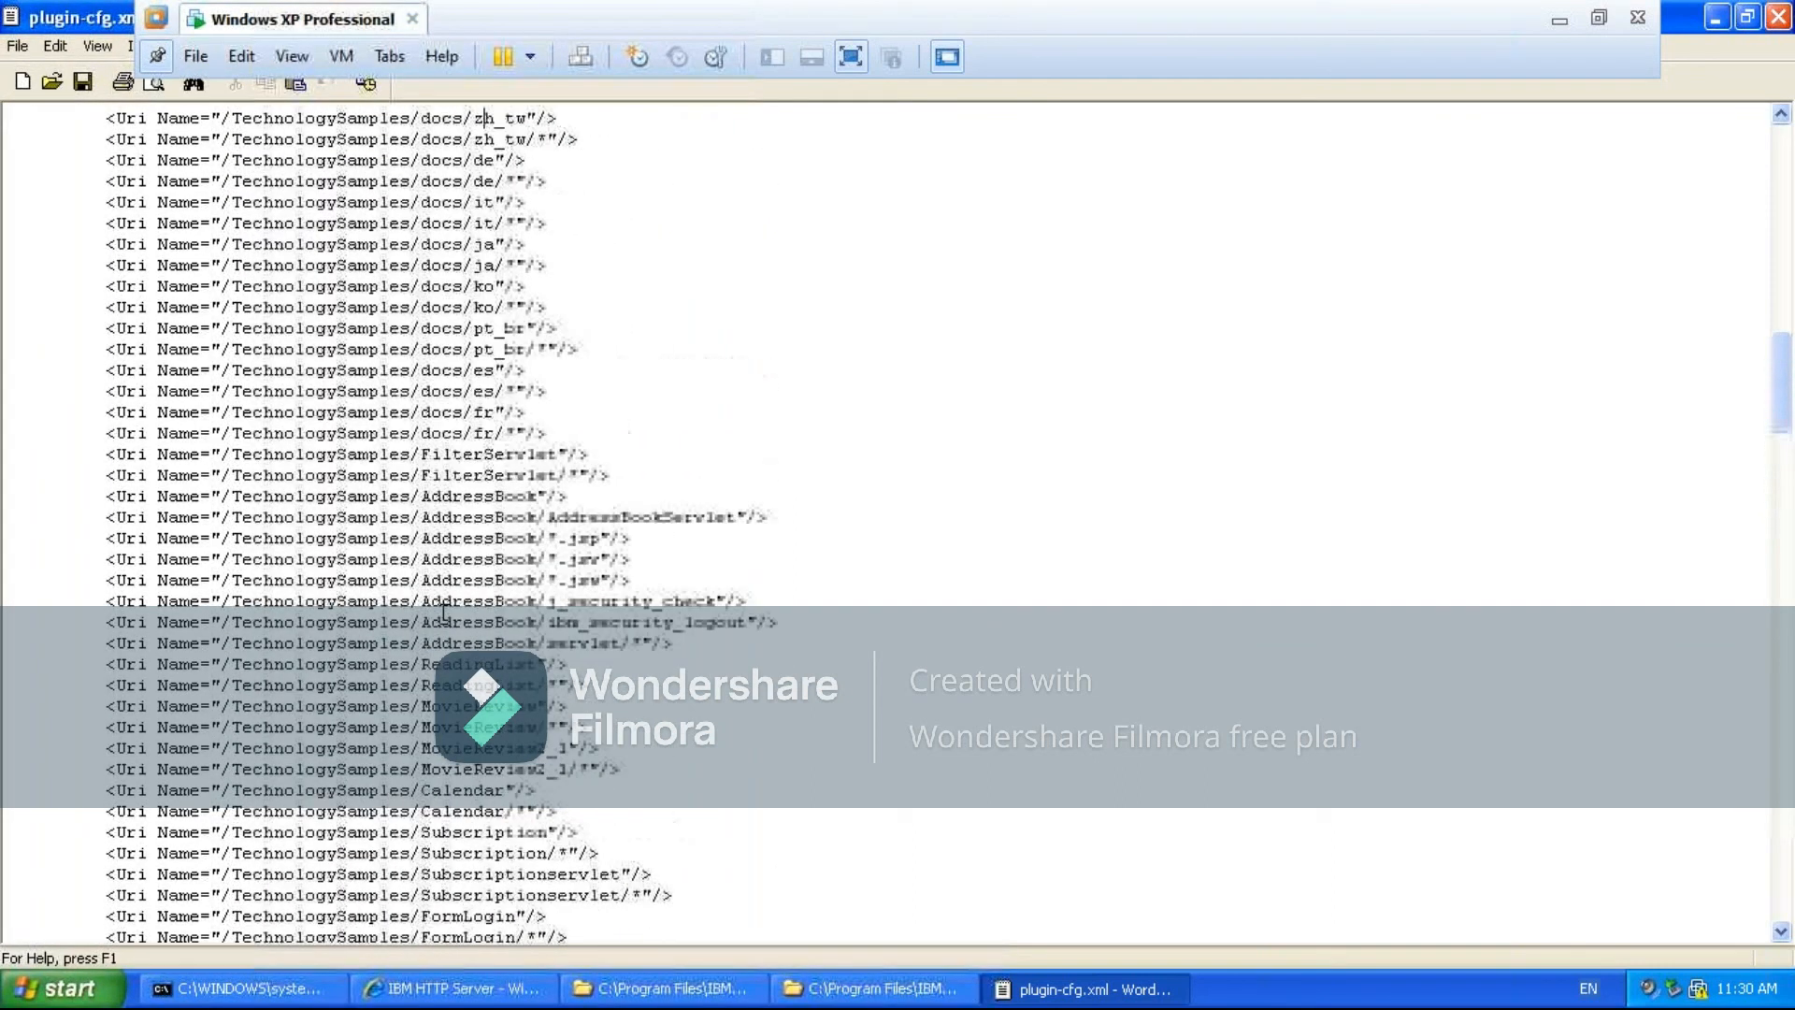
pyautogui.press('Up')
pyautogui.press('Up')
pyautogui.press('Up')
pyautogui.press('Up')
pyautogui.press('Up')
pyautogui.press('Up')
pyautogui.press('Up')
pyautogui.press('Up')
pyautogui.press('Up')
pyautogui.press('Up')
pyautogui.press('Up')
pyautogui.press('Up')
pyautogui.press('Up')
pyautogui.press('Up')
pyautogui.press('Up')
pyautogui.press('Up')
pyautogui.press('Up')
pyautogui.press('Up')
pyautogui.press('Up')
pyautogui.press('Up')
pyautogui.press('Up')
pyautogui.press('Up')
pyautogui.press('Up')
pyautogui.press('Up')
pyautogui.press('Up')
pyautogui.press('Up')
pyautogui.press('Up')
pyautogui.press('Up')
pyautogui.press('Up')
pyautogui.press('Up')
pyautogui.press('Up')
pyautogui.press('Up')
pyautogui.press('Up')
pyautogui.press('Up')
pyautogui.press('Up')
pyautogui.press('Up')
pyautogui.press('Up')
pyautogui.press('Up')
pyautogui.press('Up')
pyautogui.press('Up')
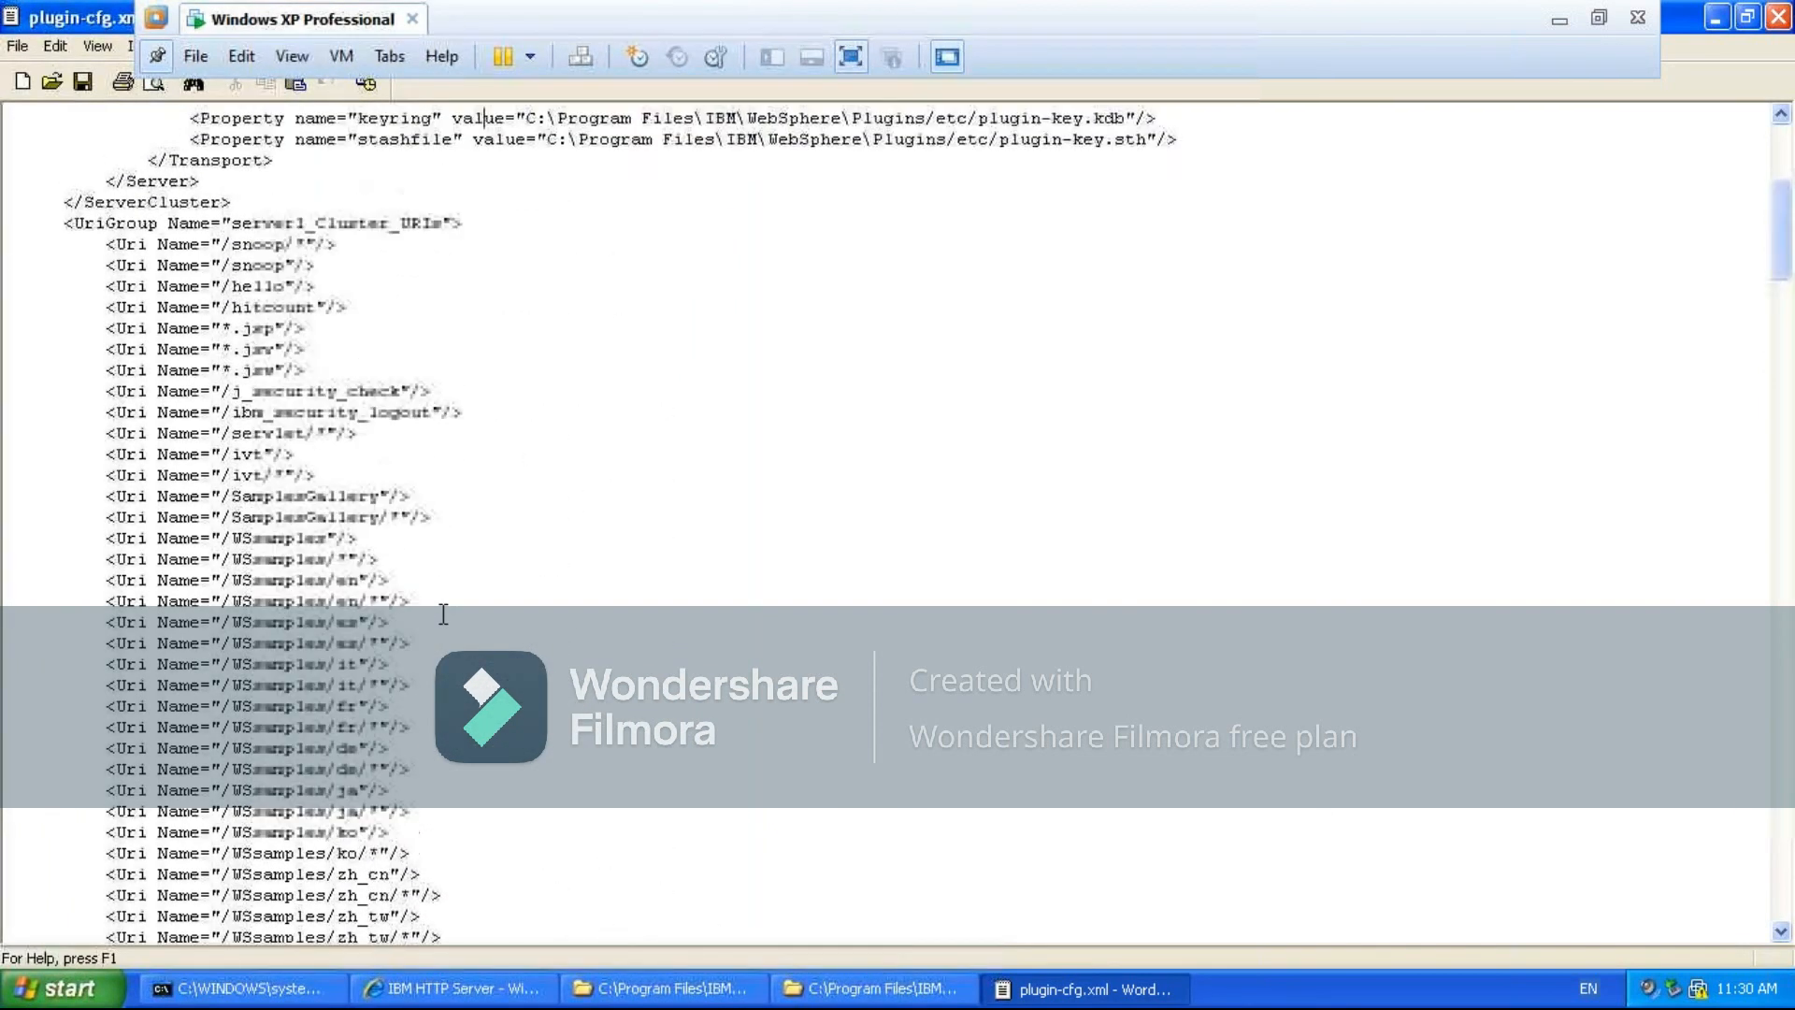
pyautogui.press('Up')
pyautogui.press('Up')
pyautogui.press('Up')
pyautogui.press('Up')
pyautogui.press('Up')
pyautogui.press('Up')
pyautogui.press('Up')
pyautogui.press('Up')
pyautogui.press('Up')
pyautogui.press('Up')
pyautogui.press('Up')
pyautogui.press('Up')
pyautogui.press('Up')
pyautogui.press('Up')
pyautogui.press('Up')
pyautogui.press('Up')
pyautogui.press('Up')
pyautogui.press('Up')
pyautogui.press('Up')
pyautogui.press('Up')
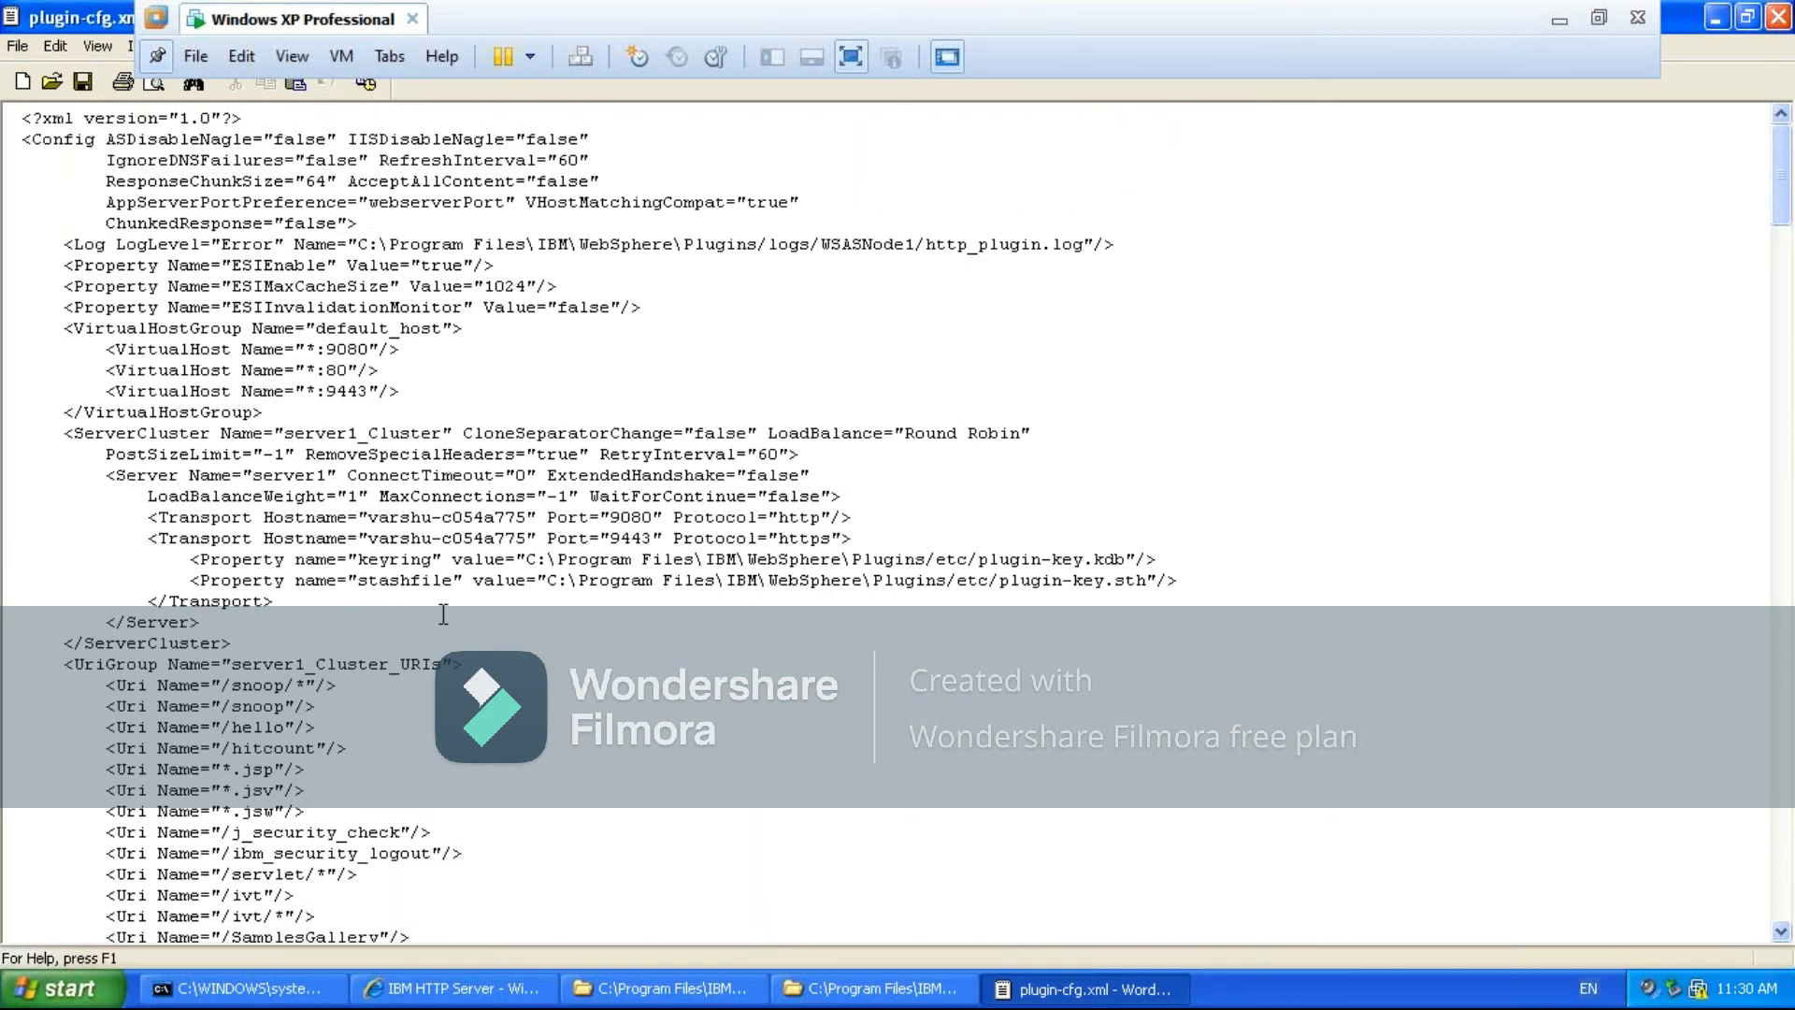
# - Examine the opening section of plugin-cfg.xml and highlight the default_host VirtualHostGroup with its port 9080, 80 and 9443 entries
pyautogui.press('Down')
pyautogui.press('Down')
pyautogui.press('Down')
pyautogui.press('Down')
pyautogui.press('Down')
pyautogui.press('Down')
pyautogui.press('Down')
pyautogui.press('Down')
pyautogui.press('Down')
pyautogui.press('Down')
pyautogui.press('Down')
pyautogui.press('Down')
pyautogui.press('Down')
pyautogui.press('Down')
pyautogui.press('Down')
pyautogui.press('Down')
pyautogui.press('Down')
pyautogui.press('Down')
pyautogui.press('Down')
pyautogui.press('Down')
pyautogui.press('Down')
pyautogui.press('Down')
pyautogui.press('Down')
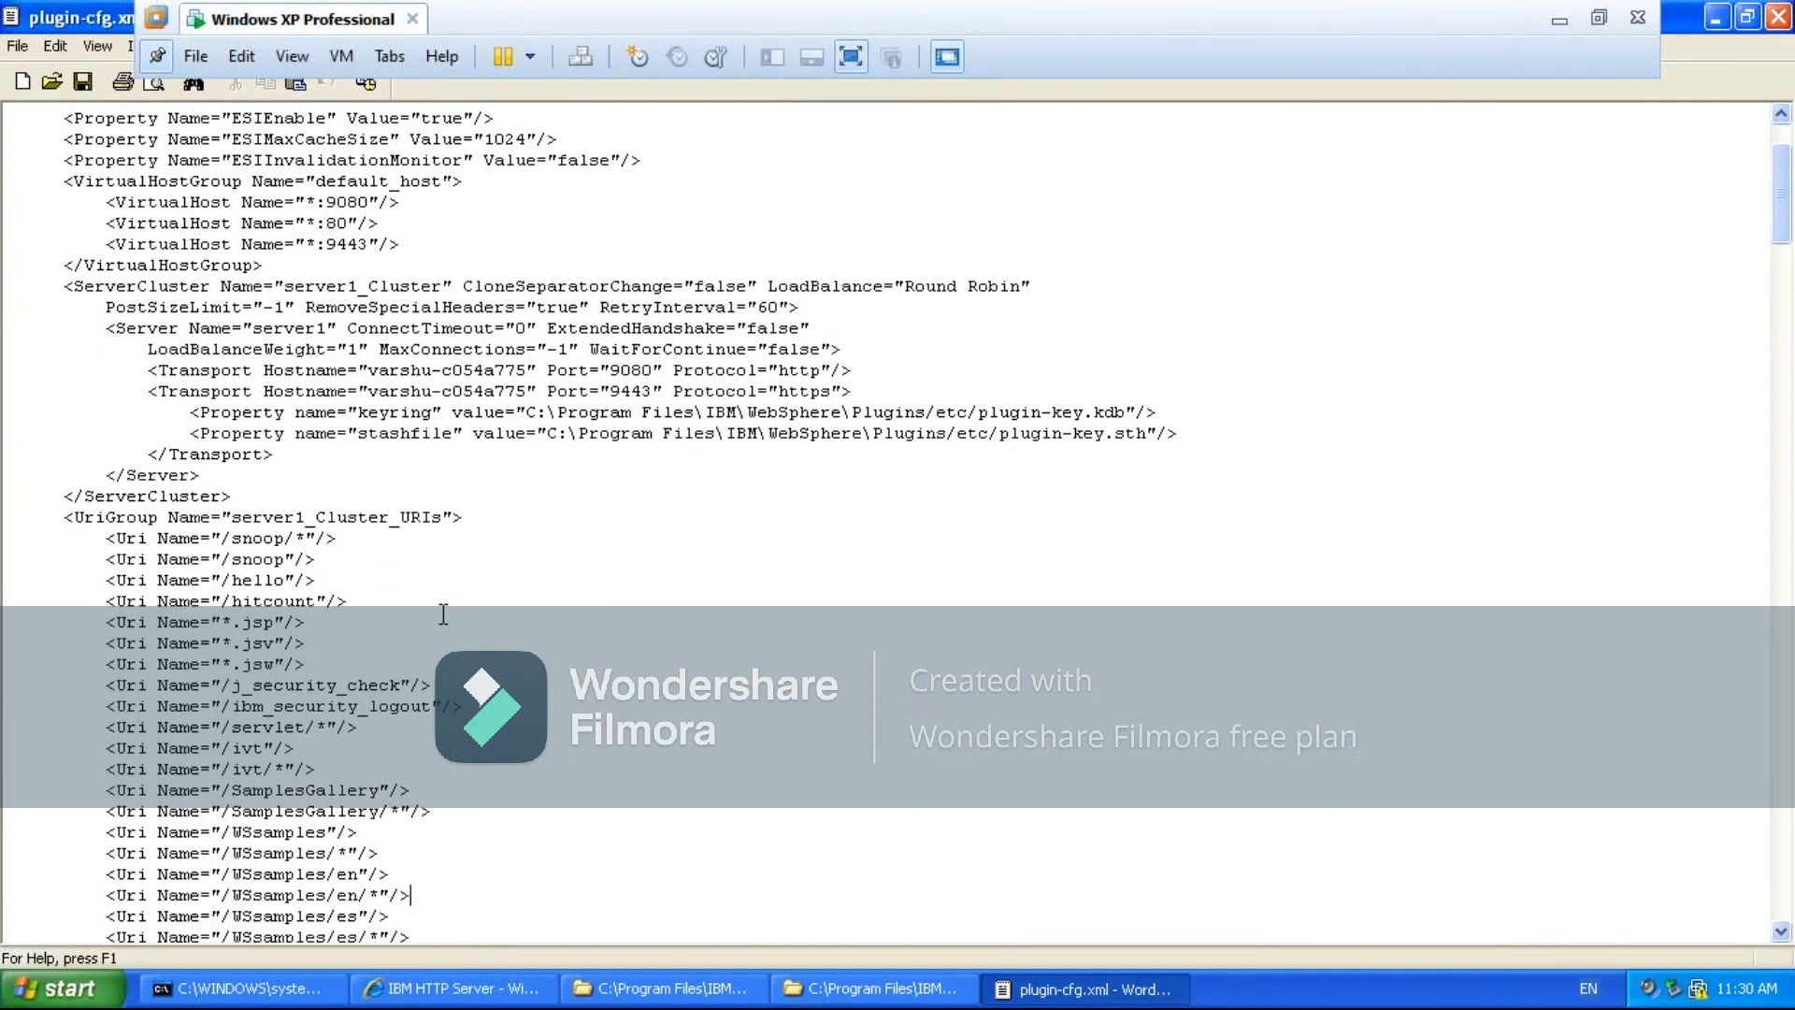
pyautogui.press('Up')
pyautogui.press('Up')
pyautogui.press('Up')
pyautogui.press('Up')
pyautogui.press('Up')
pyautogui.press('Up')
pyautogui.press('Up')
pyautogui.press('Up')
pyautogui.press('Up')
pyautogui.press('Up')
pyautogui.press('Up')
pyautogui.press('Up')
pyautogui.press('Up')
pyautogui.press('Up')
pyautogui.press('Up')
pyautogui.press('Up')
pyautogui.press('Up')
pyautogui.press('Up')
pyautogui.press('Up')
pyautogui.press('Up')
pyautogui.press('Up')
pyautogui.press('Up')
pyautogui.press('Up')
pyautogui.press('Up')
pyautogui.press('Up')
pyautogui.press('Up')
pyautogui.press('Up')
pyautogui.press('Up')
pyautogui.press('Up')
pyautogui.press('Up')
pyautogui.press('Up')
pyautogui.press('Up')
pyautogui.press('Up')
pyautogui.press('Up')
pyautogui.press('Up')
pyautogui.press('Up')
pyautogui.press('Up')
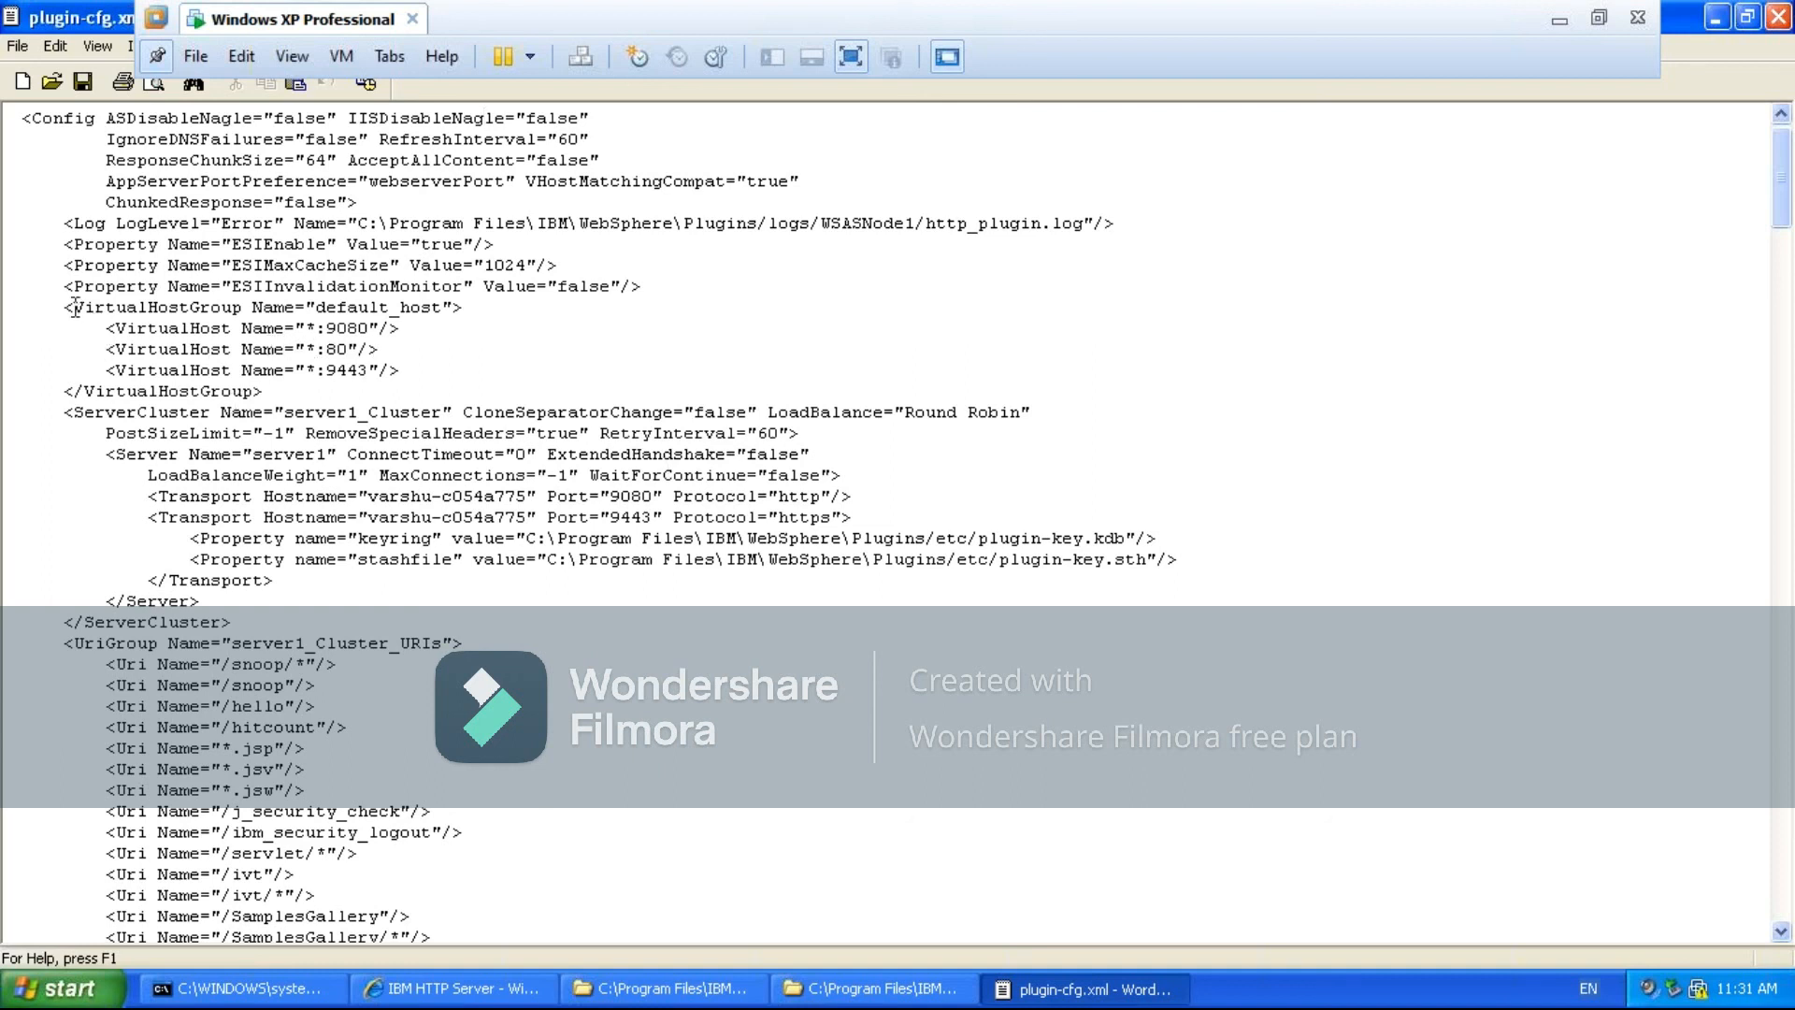
pyautogui.moveTo(64, 307); pyautogui.dragTo(450, 370)
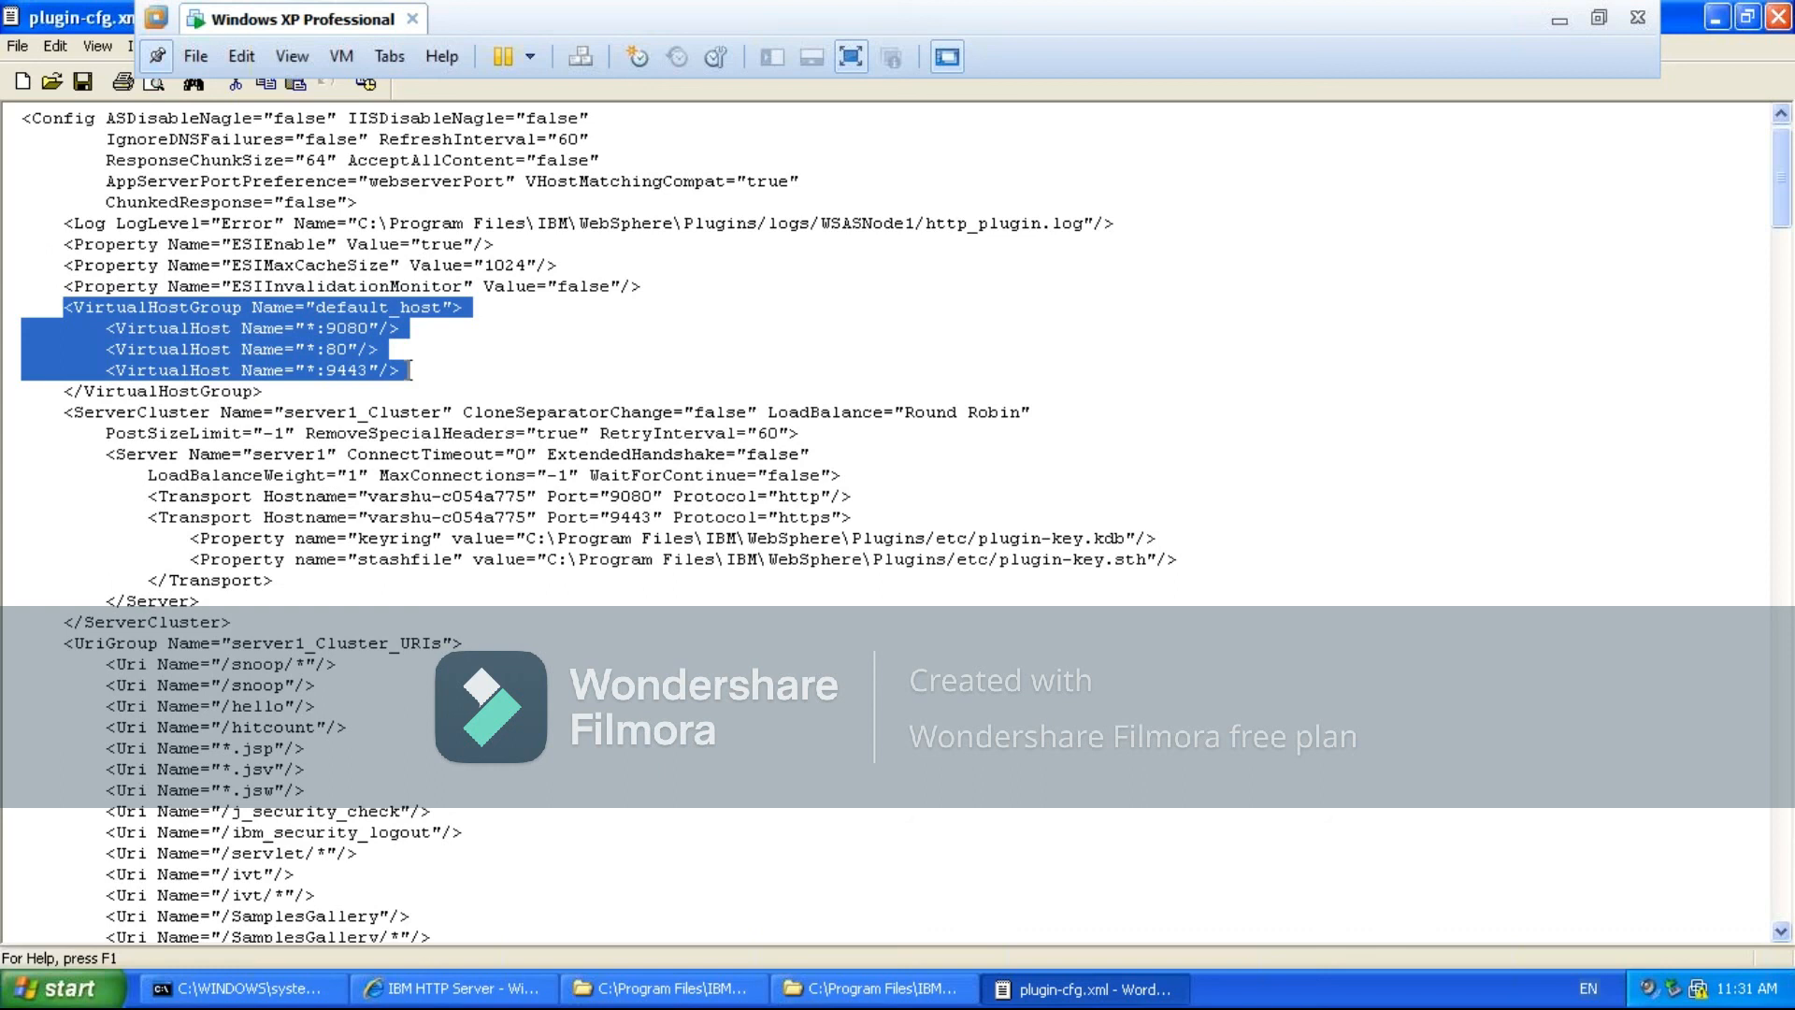
pyautogui.rightClick(617, 793)
# - Open the AppServer folder's plugin-cfg.xml in WordPad to compare its contents, and close both copies of the file
pyautogui.click(670, 988)
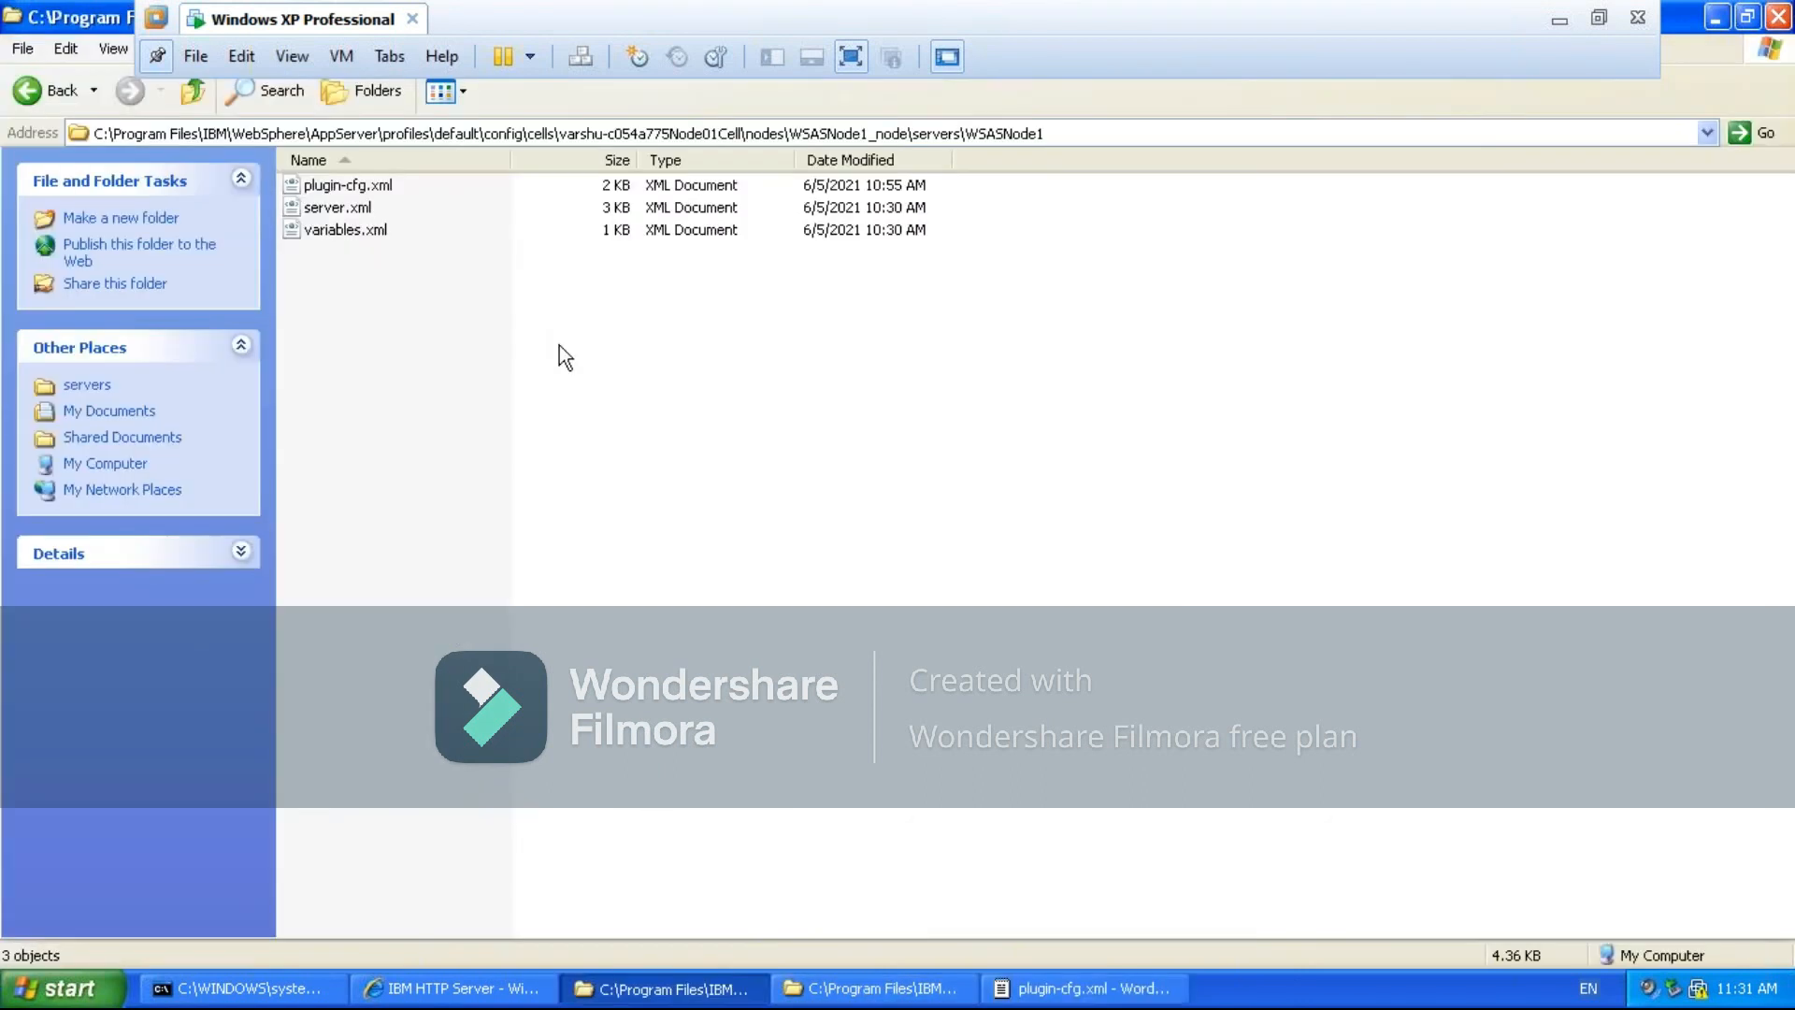
pyautogui.rightClick(336, 192)
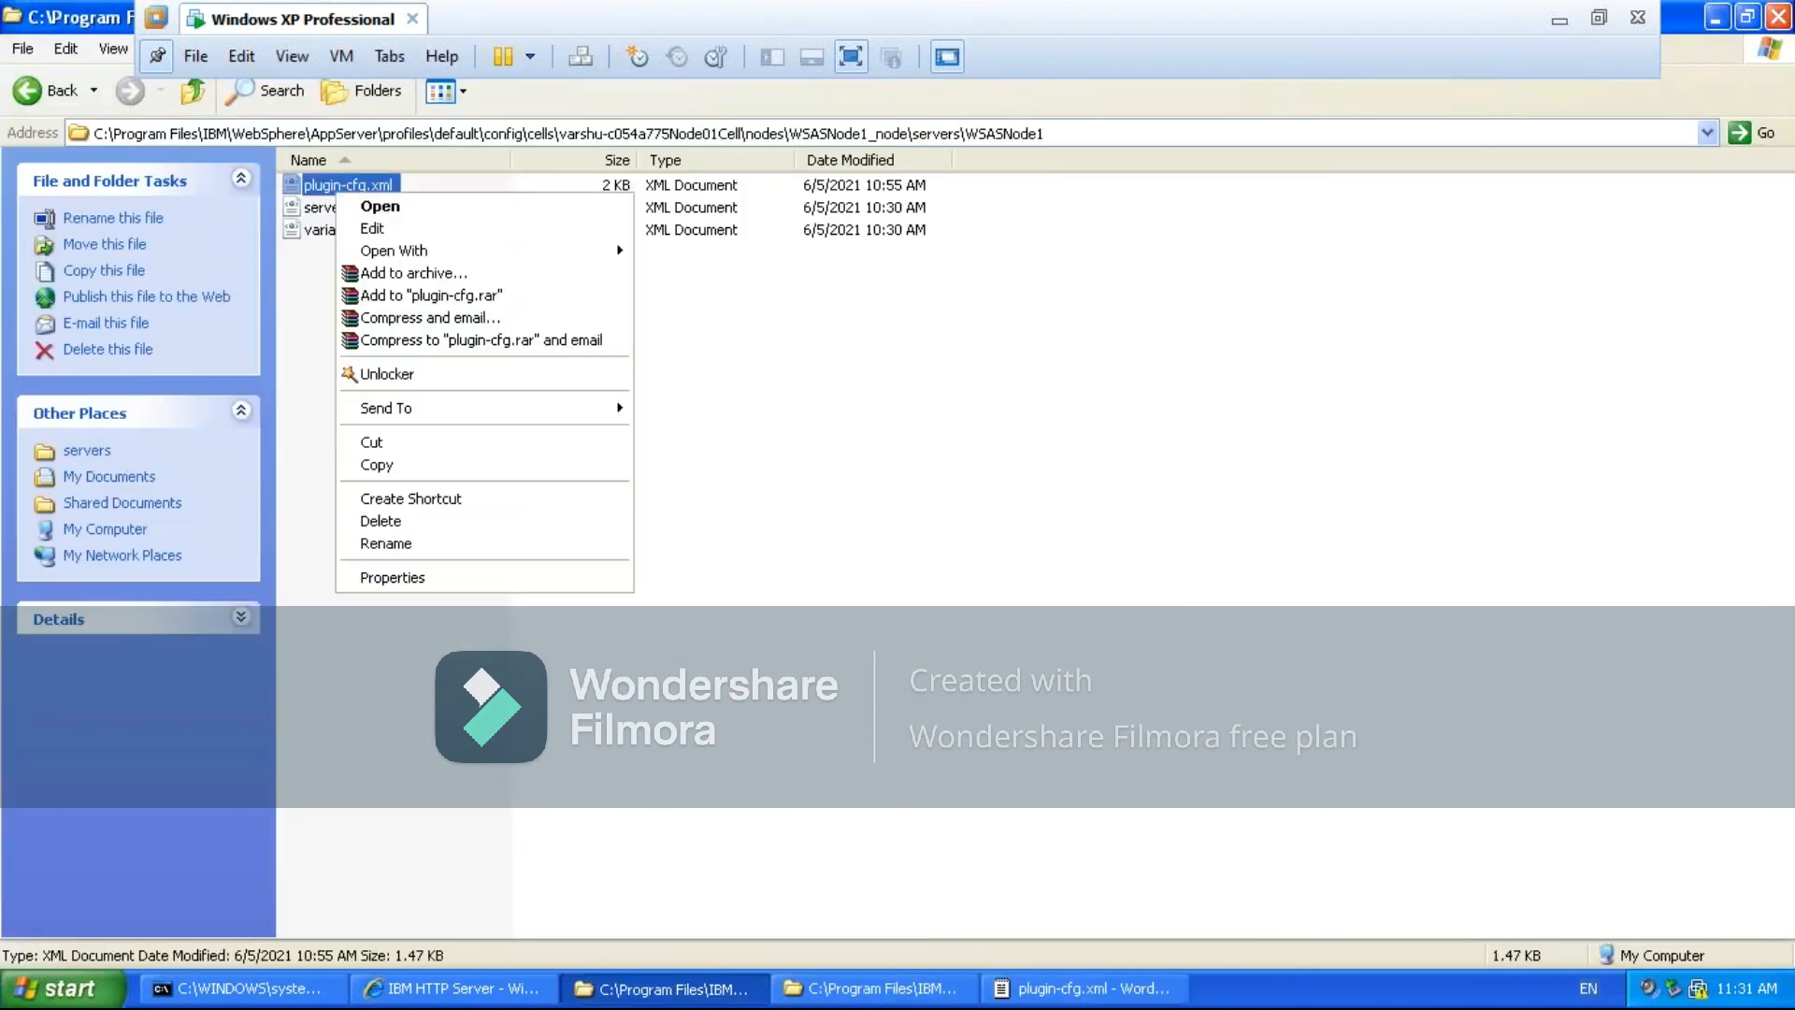
pyautogui.moveTo(547, 249)
pyautogui.click(659, 272)
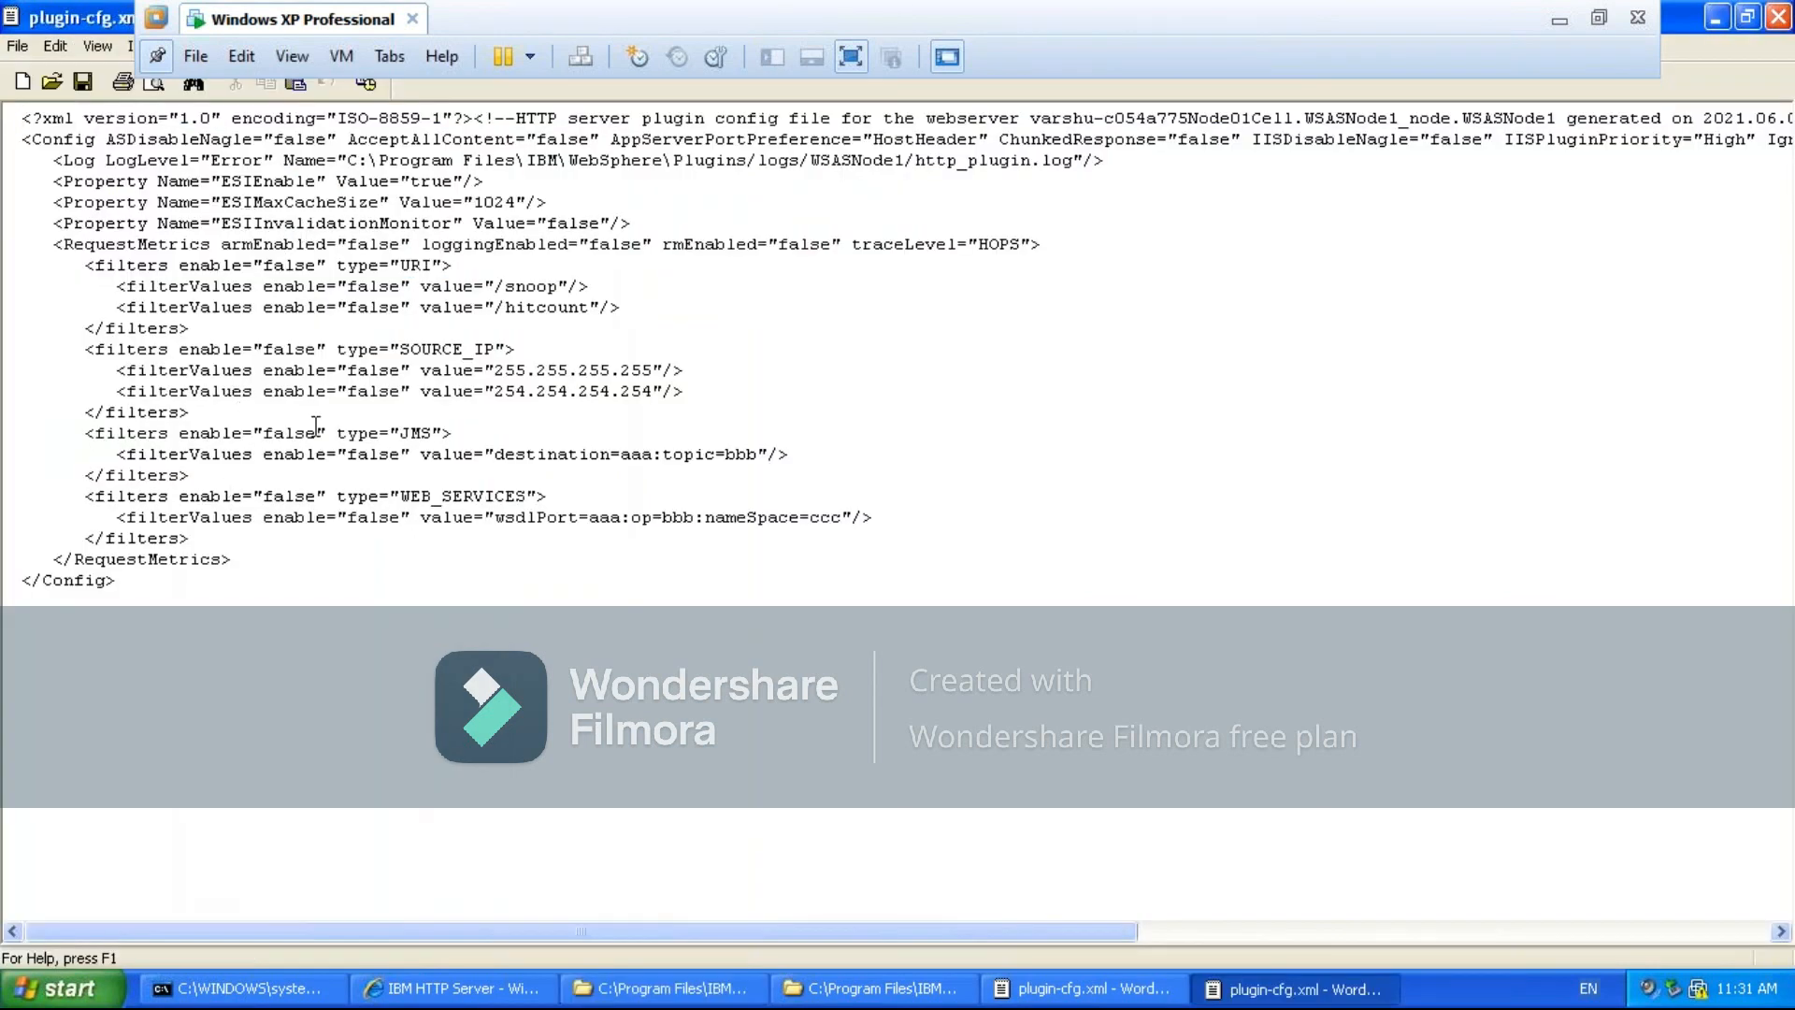
pyautogui.click(1780, 25)
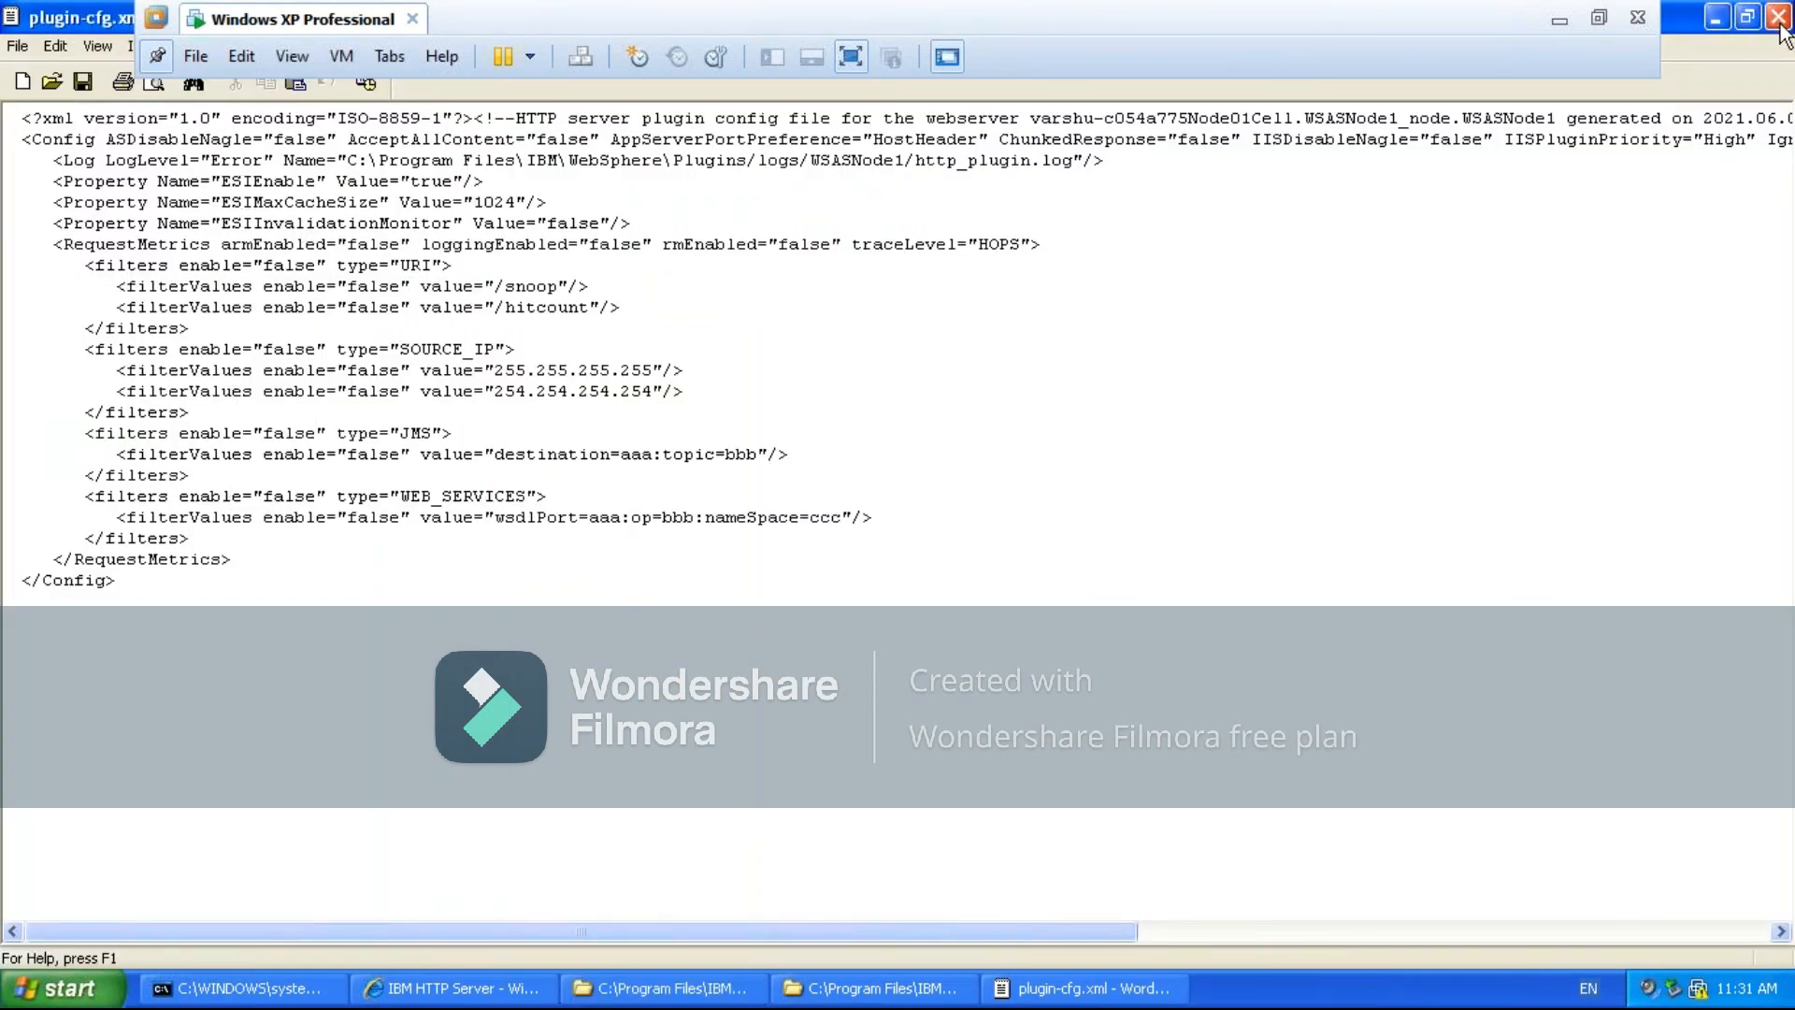
pyautogui.click(1084, 988)
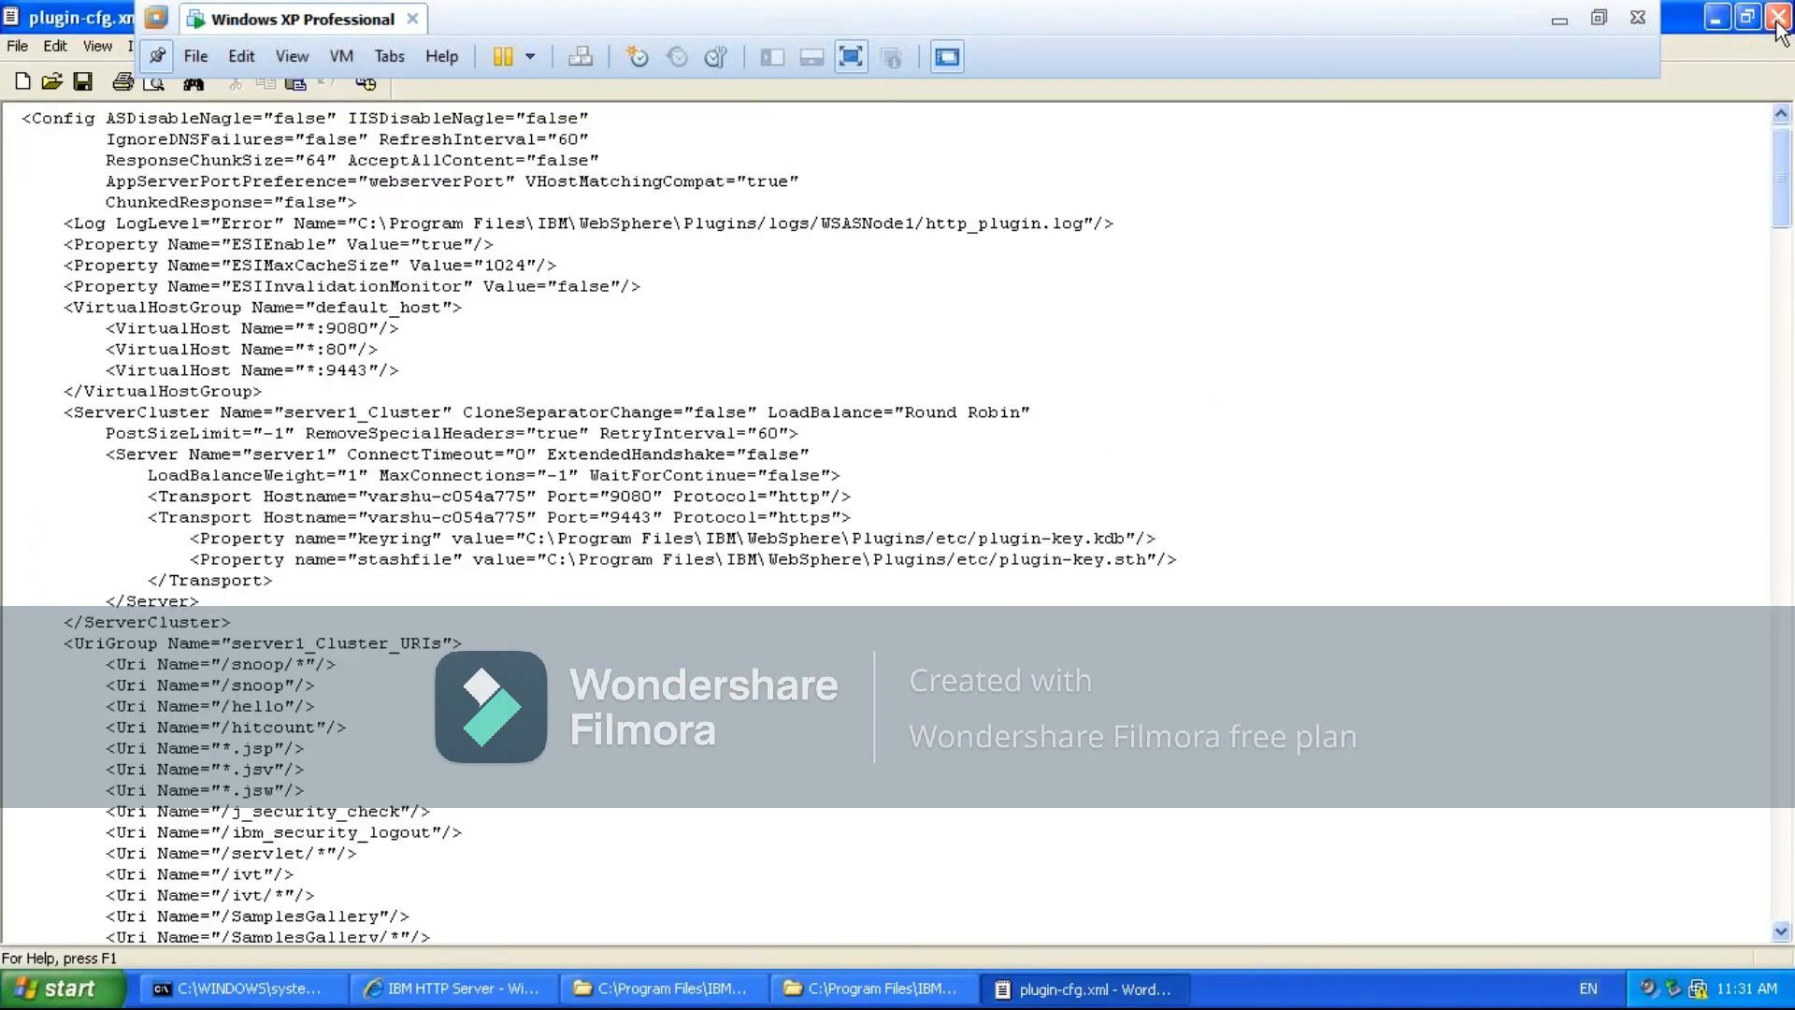
pyautogui.click(1781, 22)
# - Copy plugin-cfg.xml from Plugins\config\WSASNode1 into the AppServer profile's servers\WSASNode1 folder, replacing the existing file
pyautogui.click(449, 988)
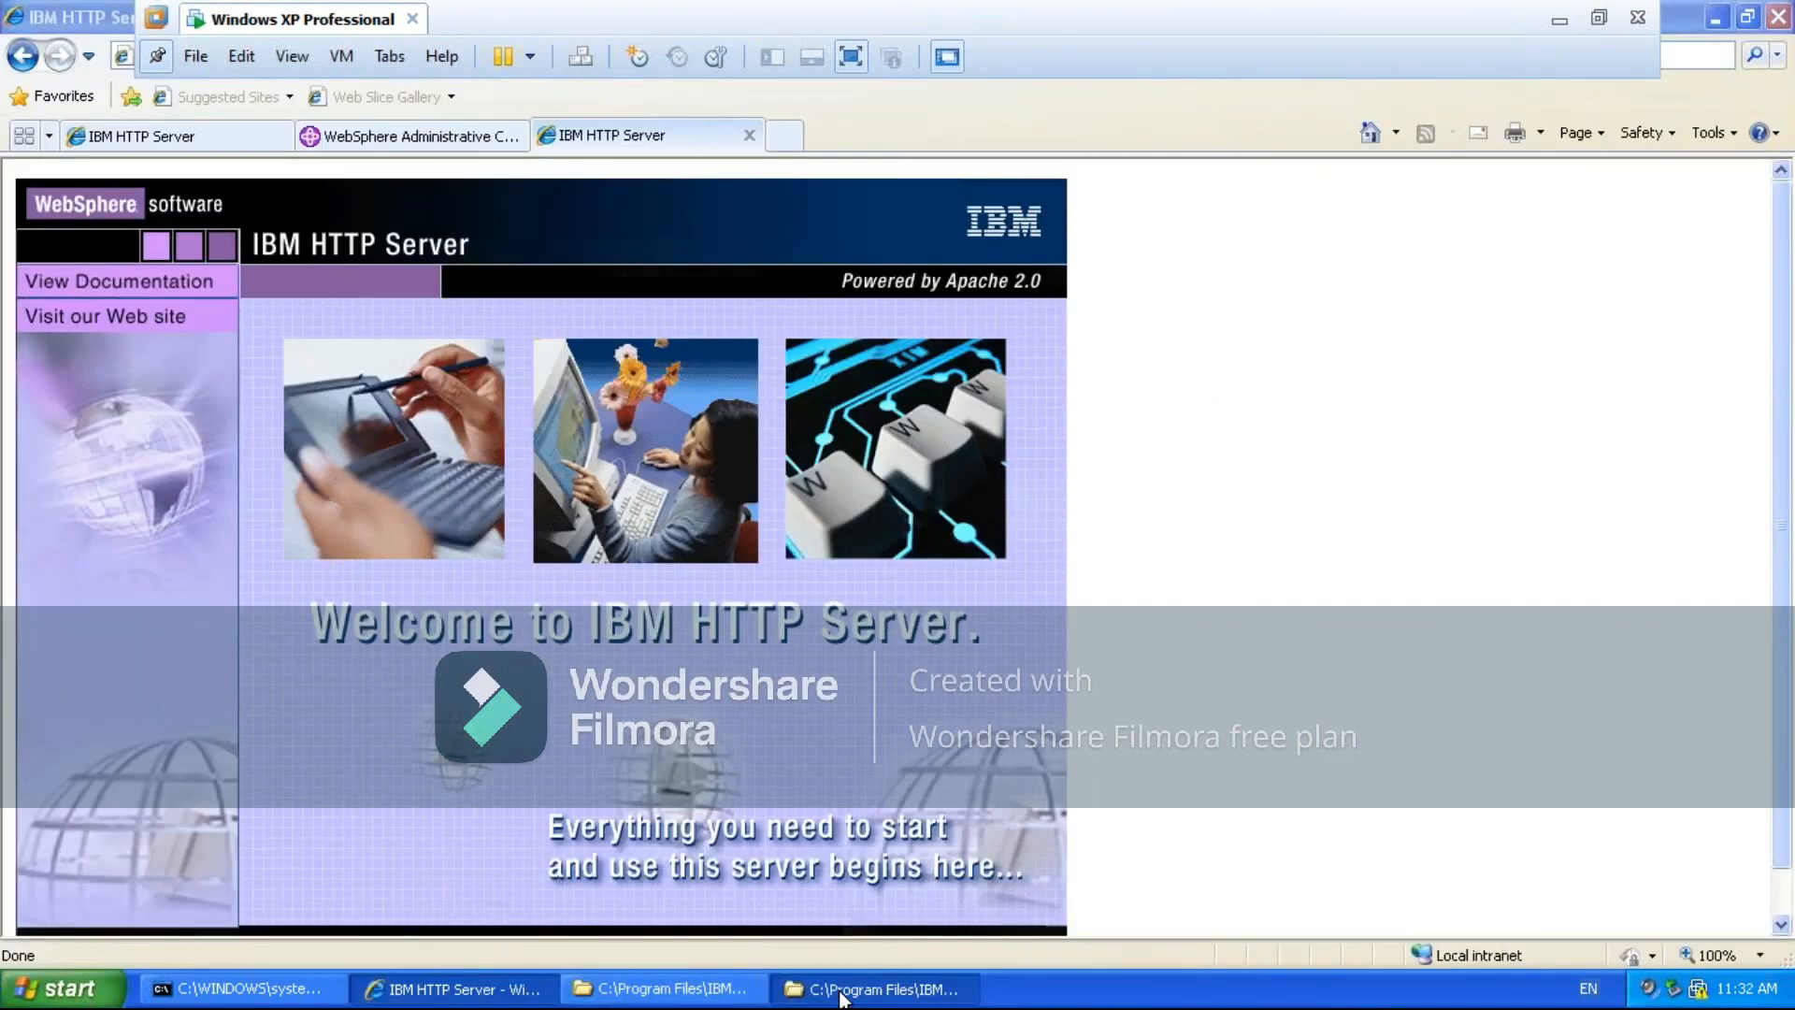
pyautogui.click(838, 993)
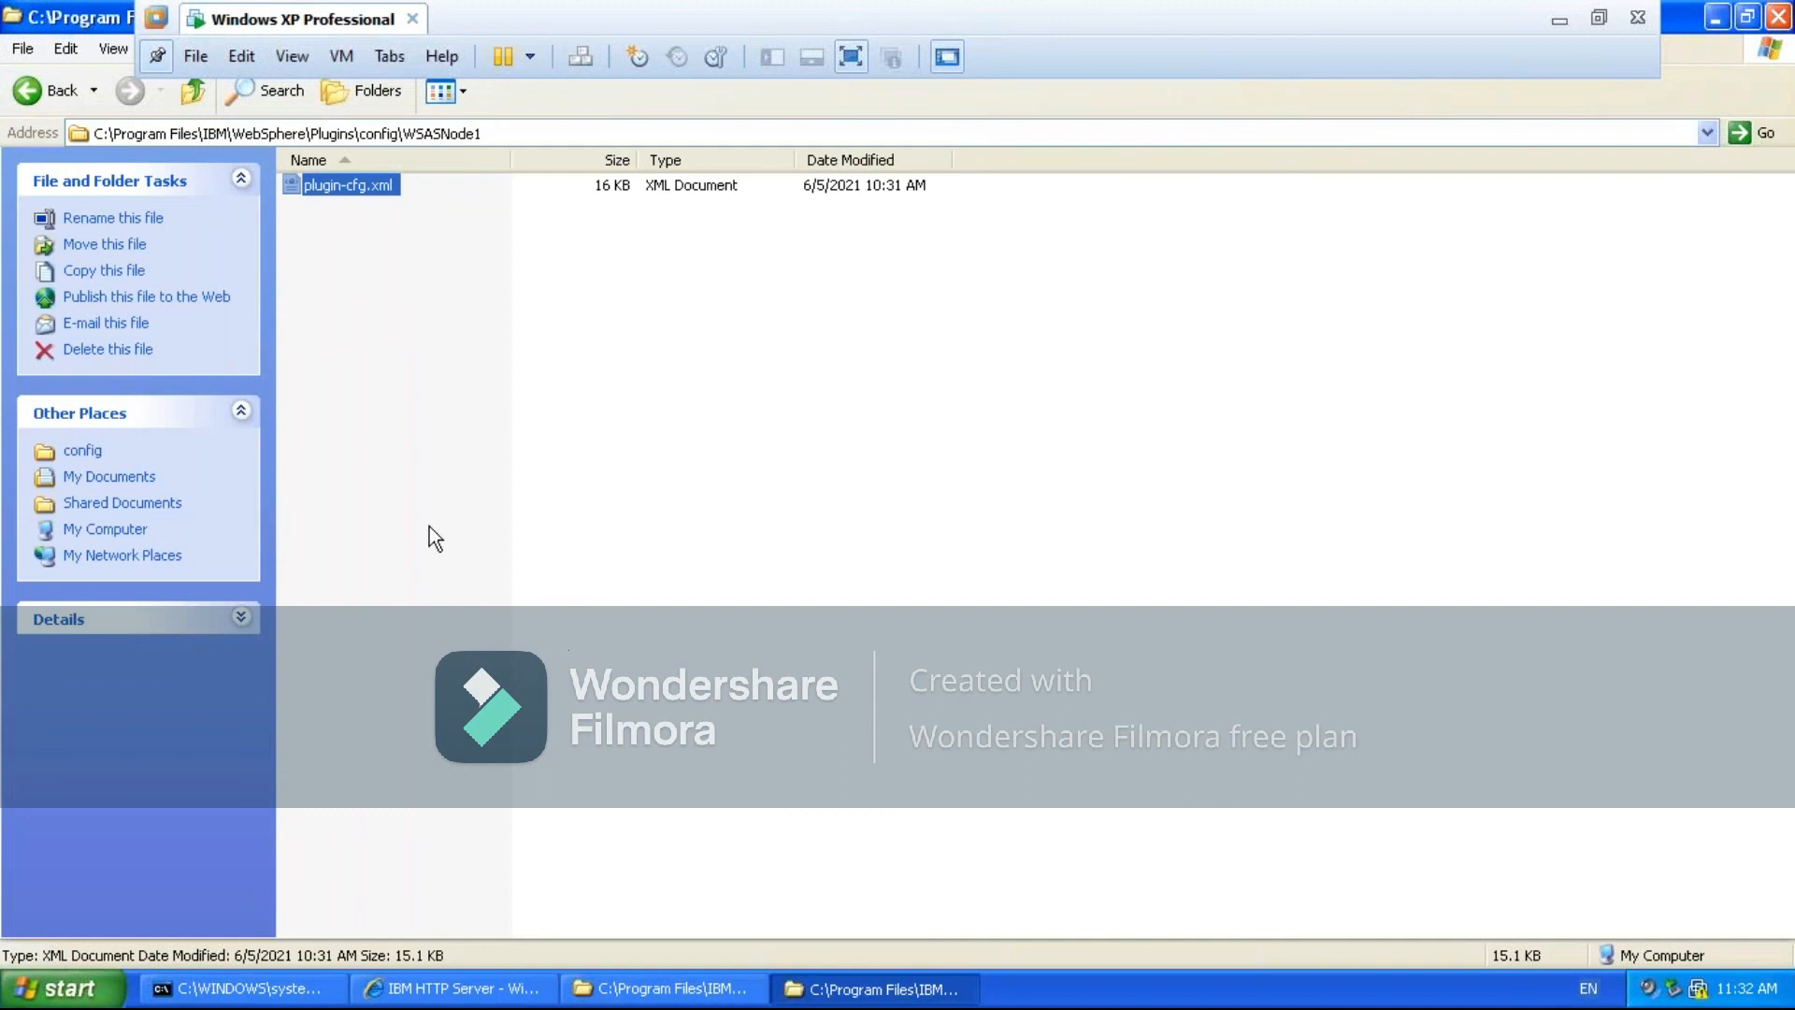
pyautogui.rightClick(364, 182)
pyautogui.click(395, 449)
pyautogui.click(639, 993)
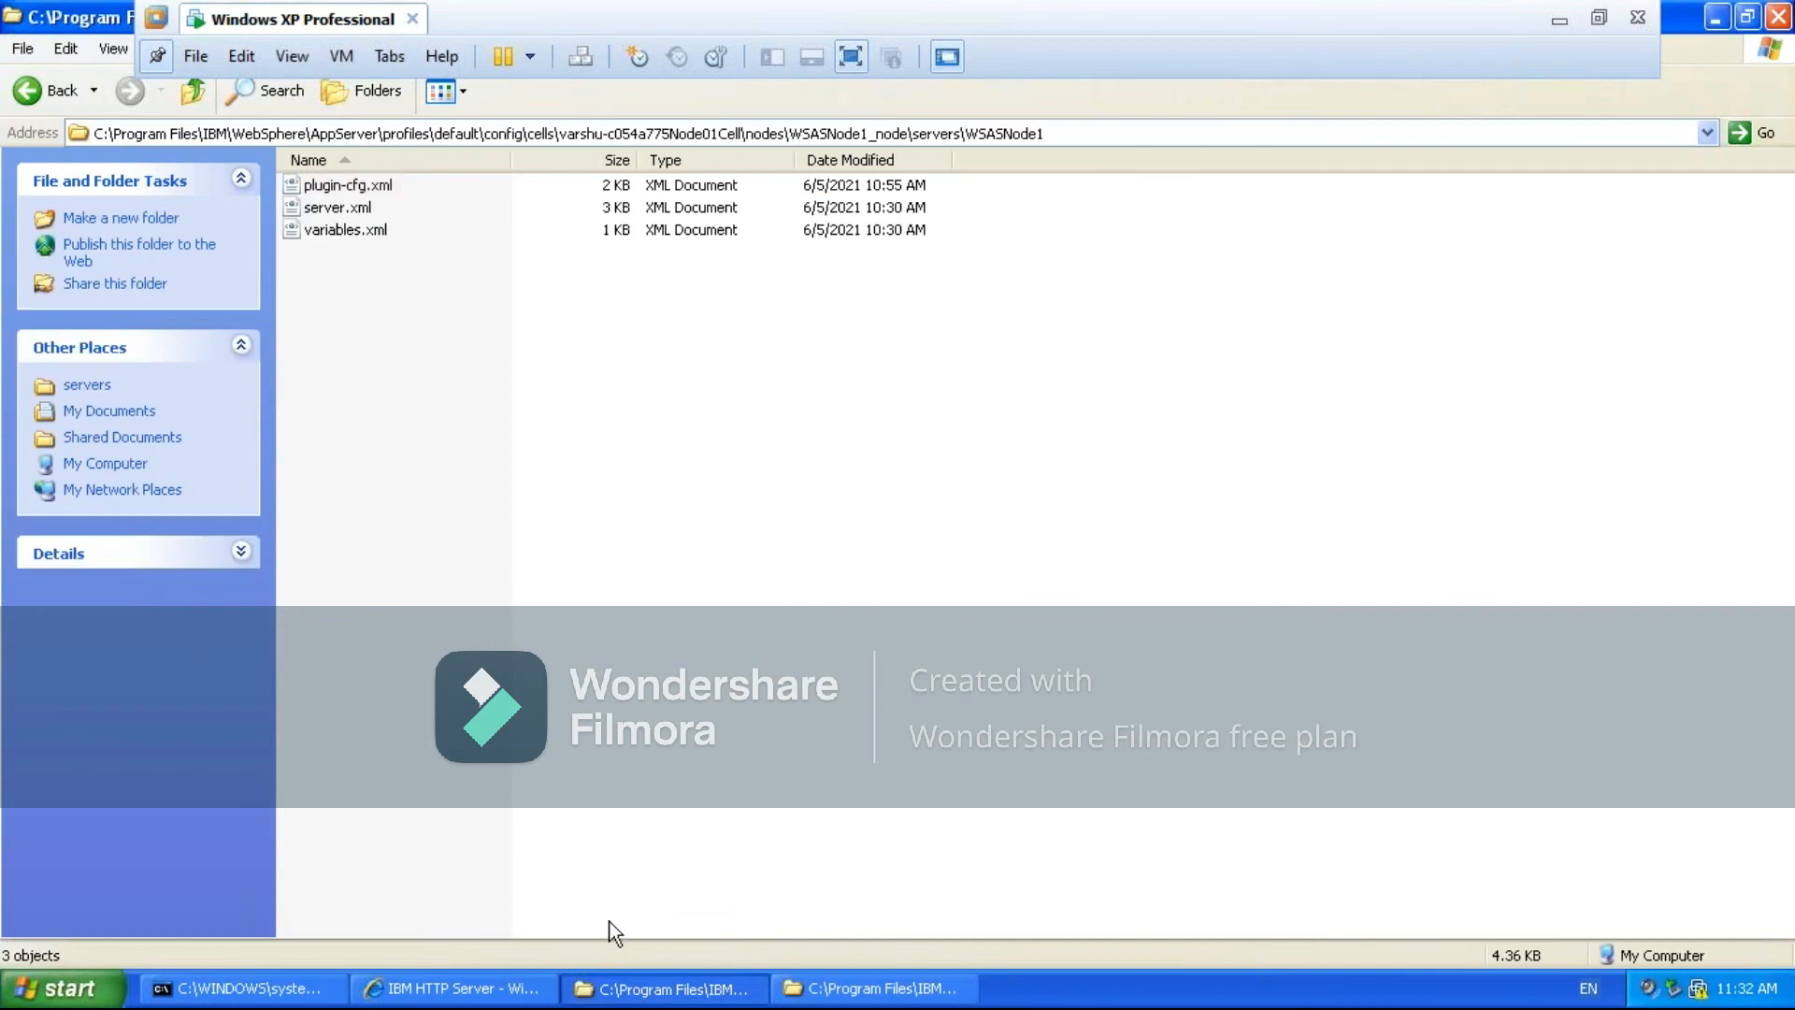
pyautogui.hotkey('ctrl', 'v')
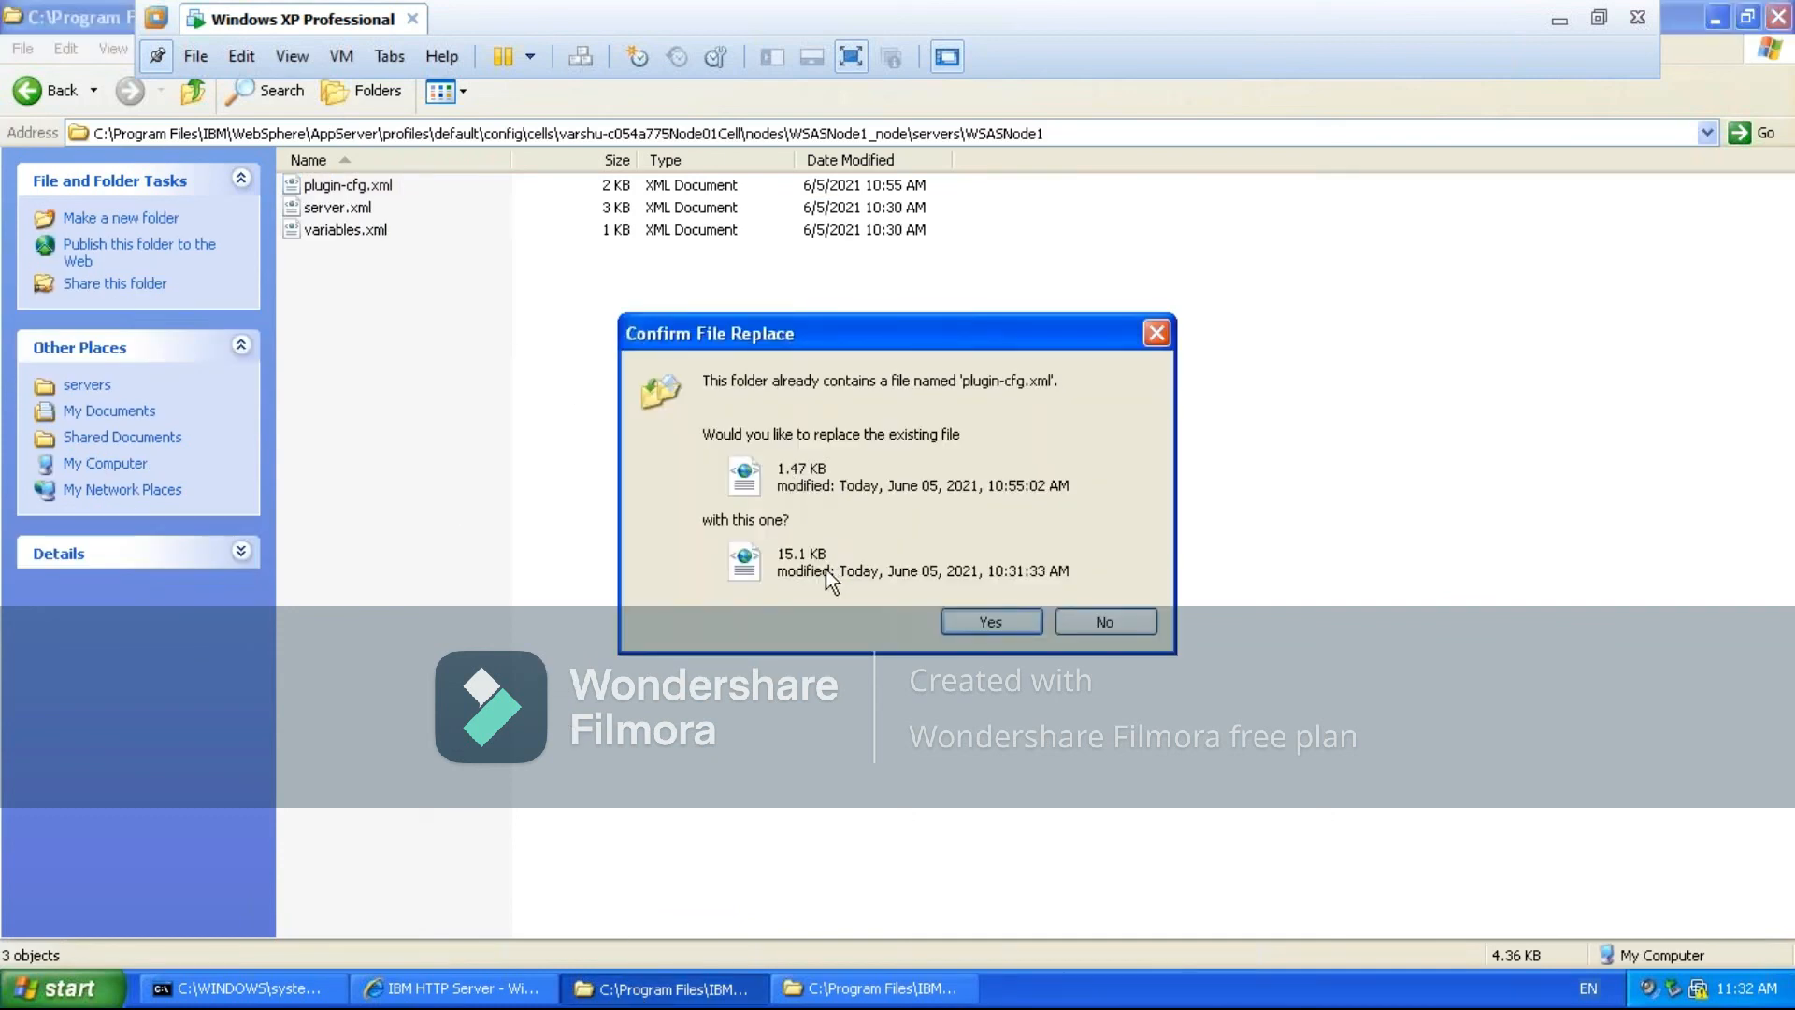
pyautogui.click(990, 623)
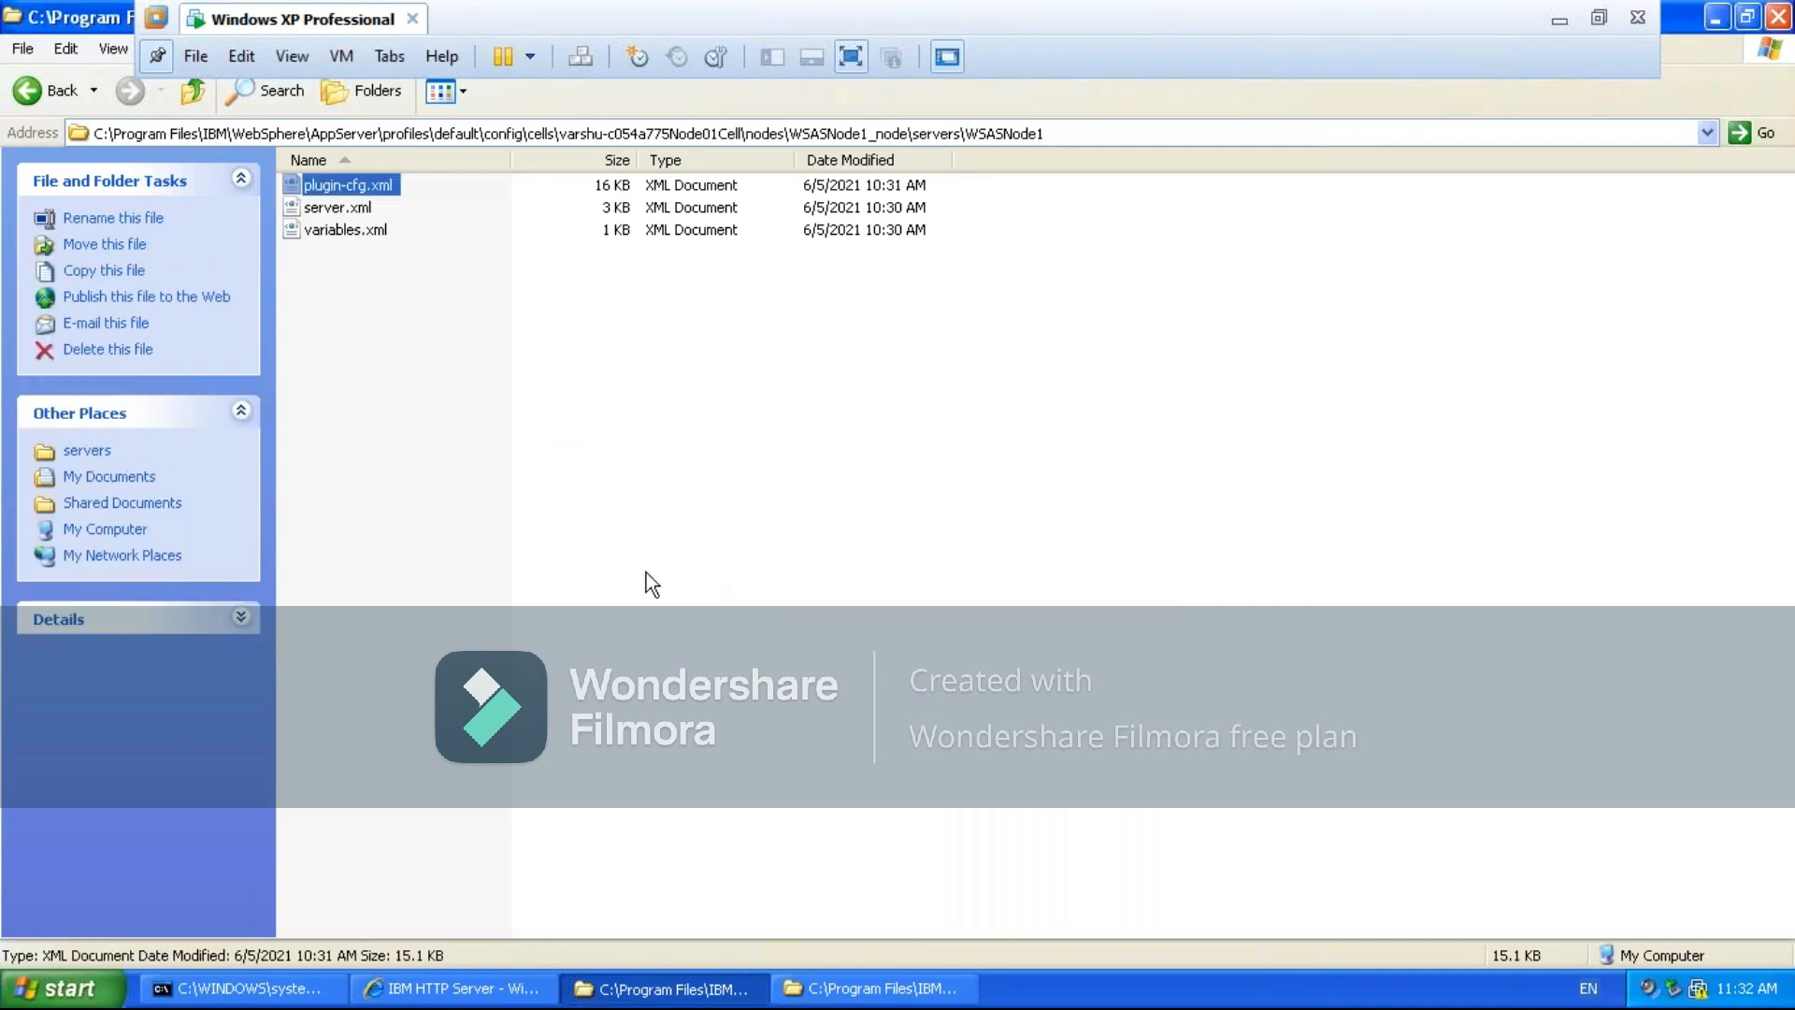
pyautogui.click(645, 573)
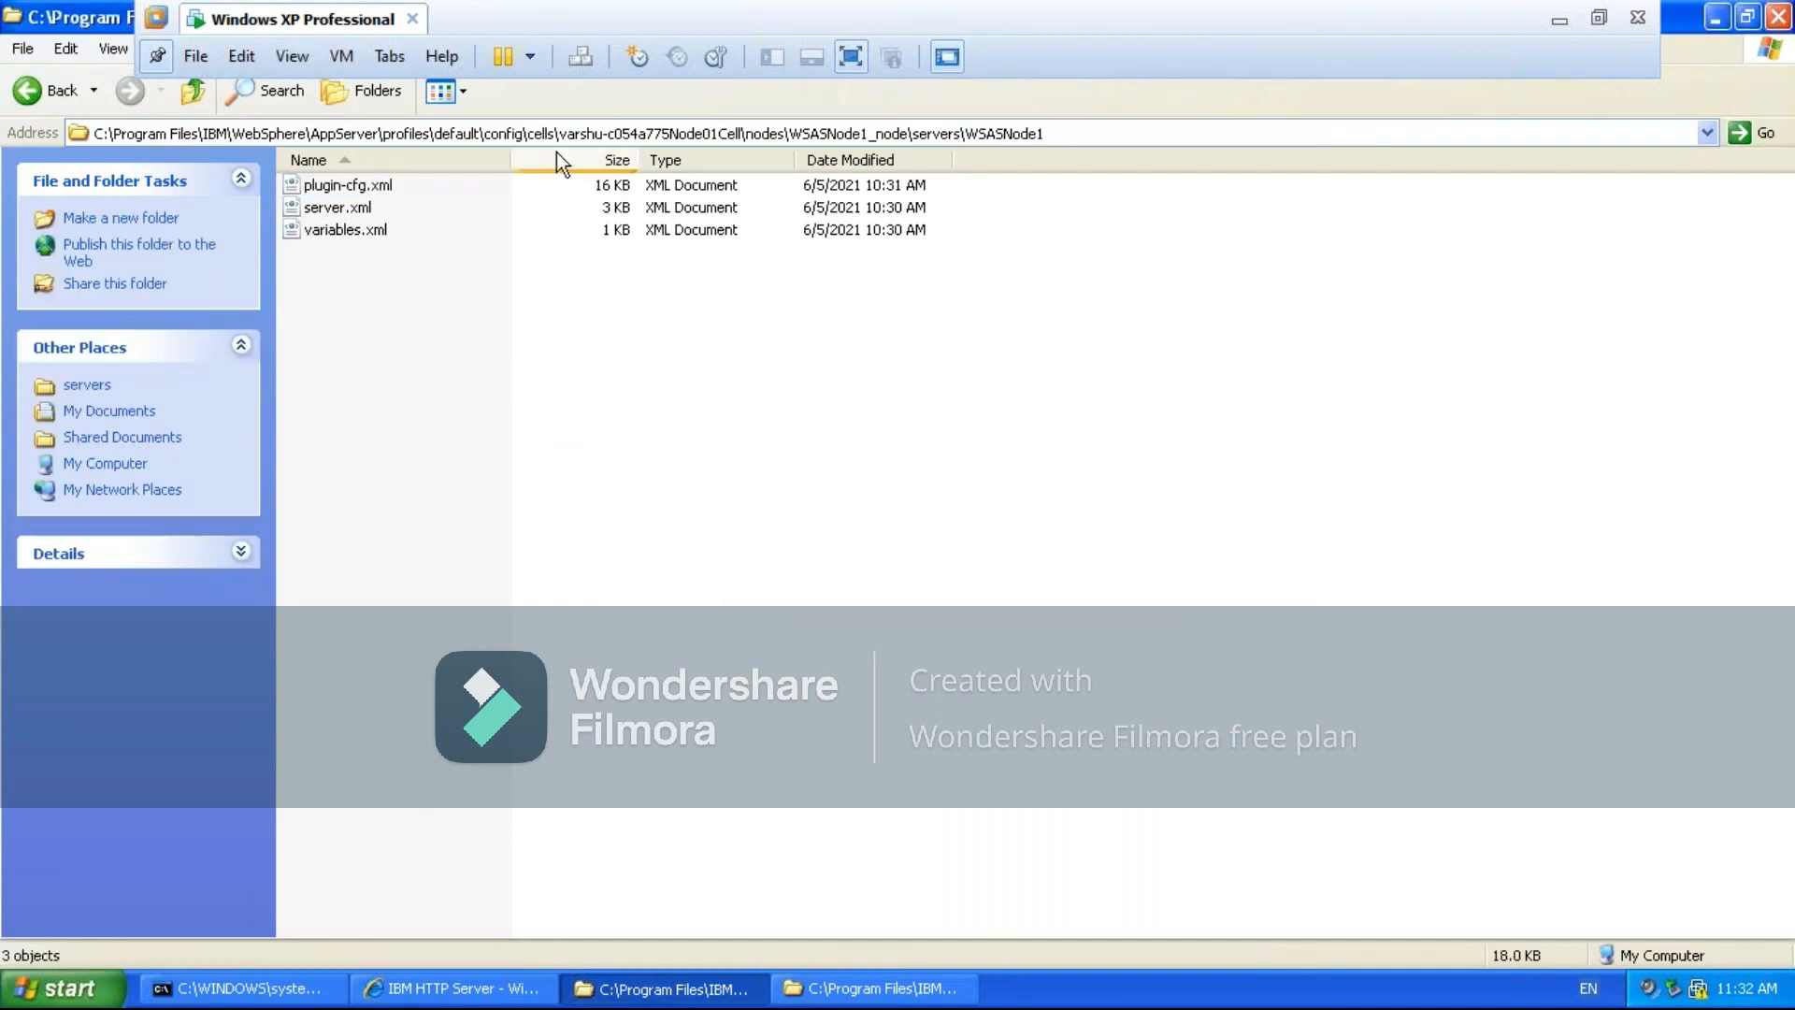
pyautogui.click(511, 134)
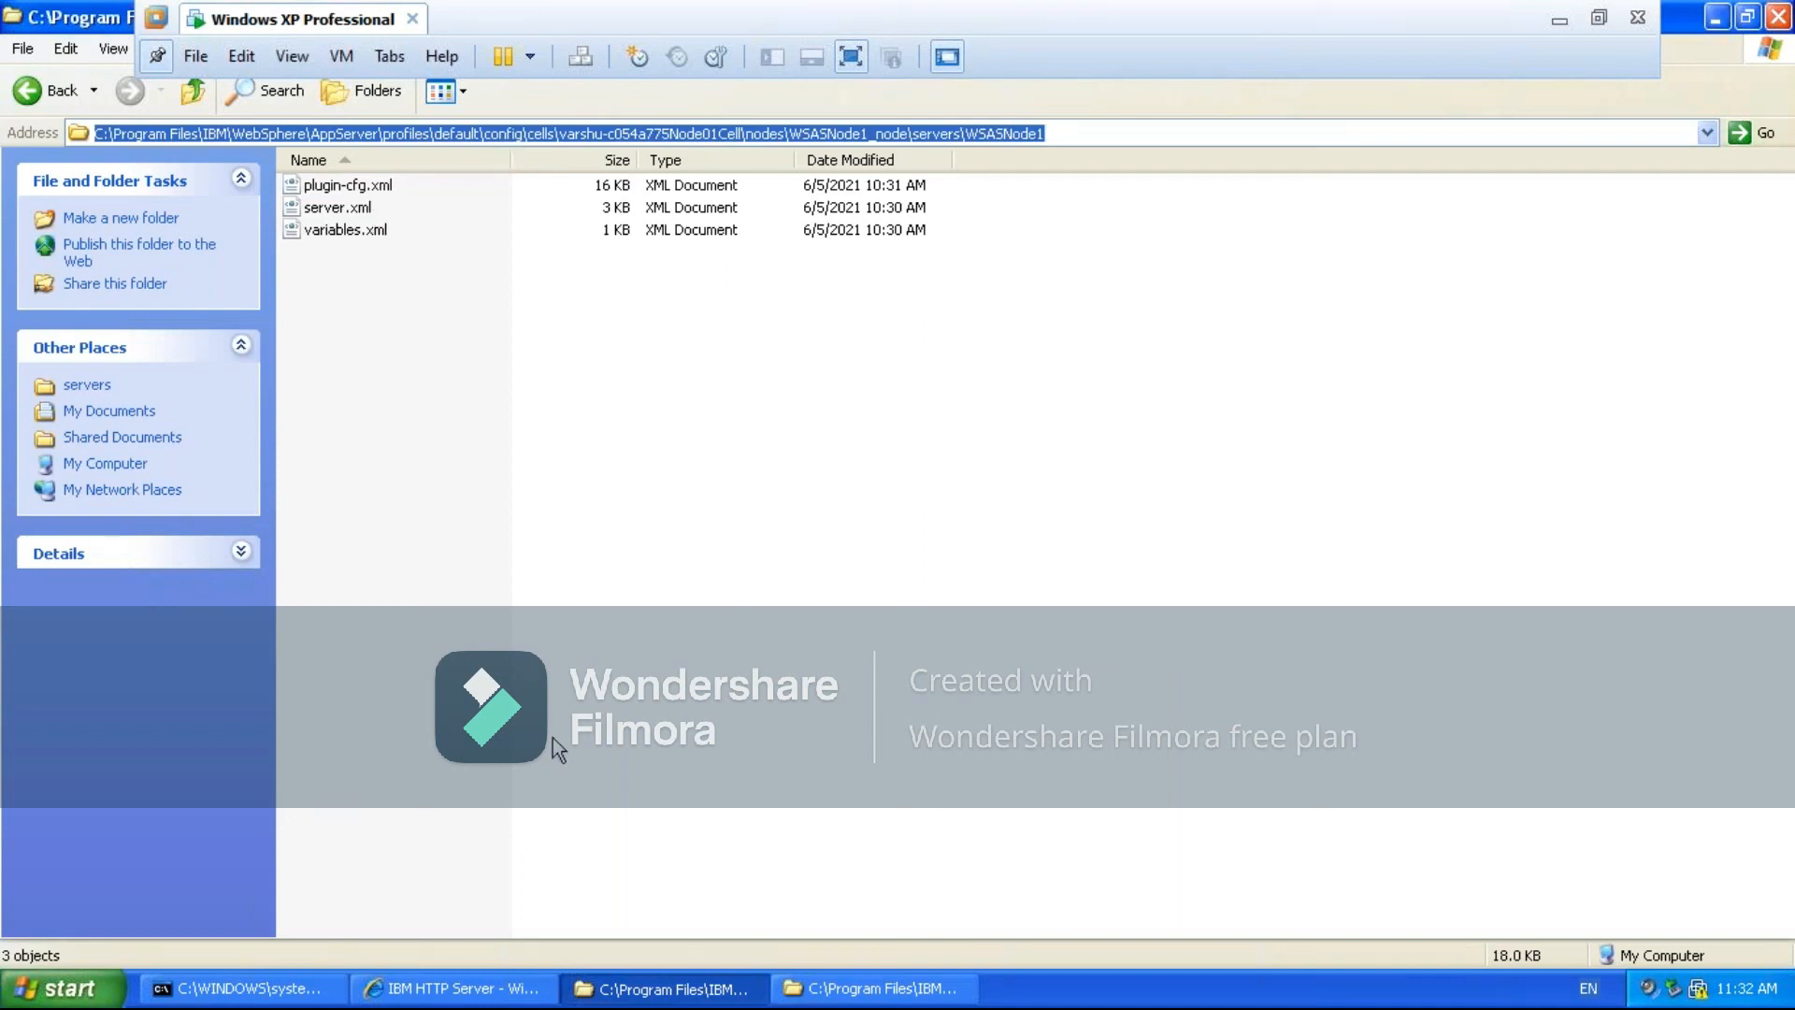
# - Restart server1 from the command prompt with stopServer.bat server1 and startServer.bat server1
pyautogui.click(298, 991)
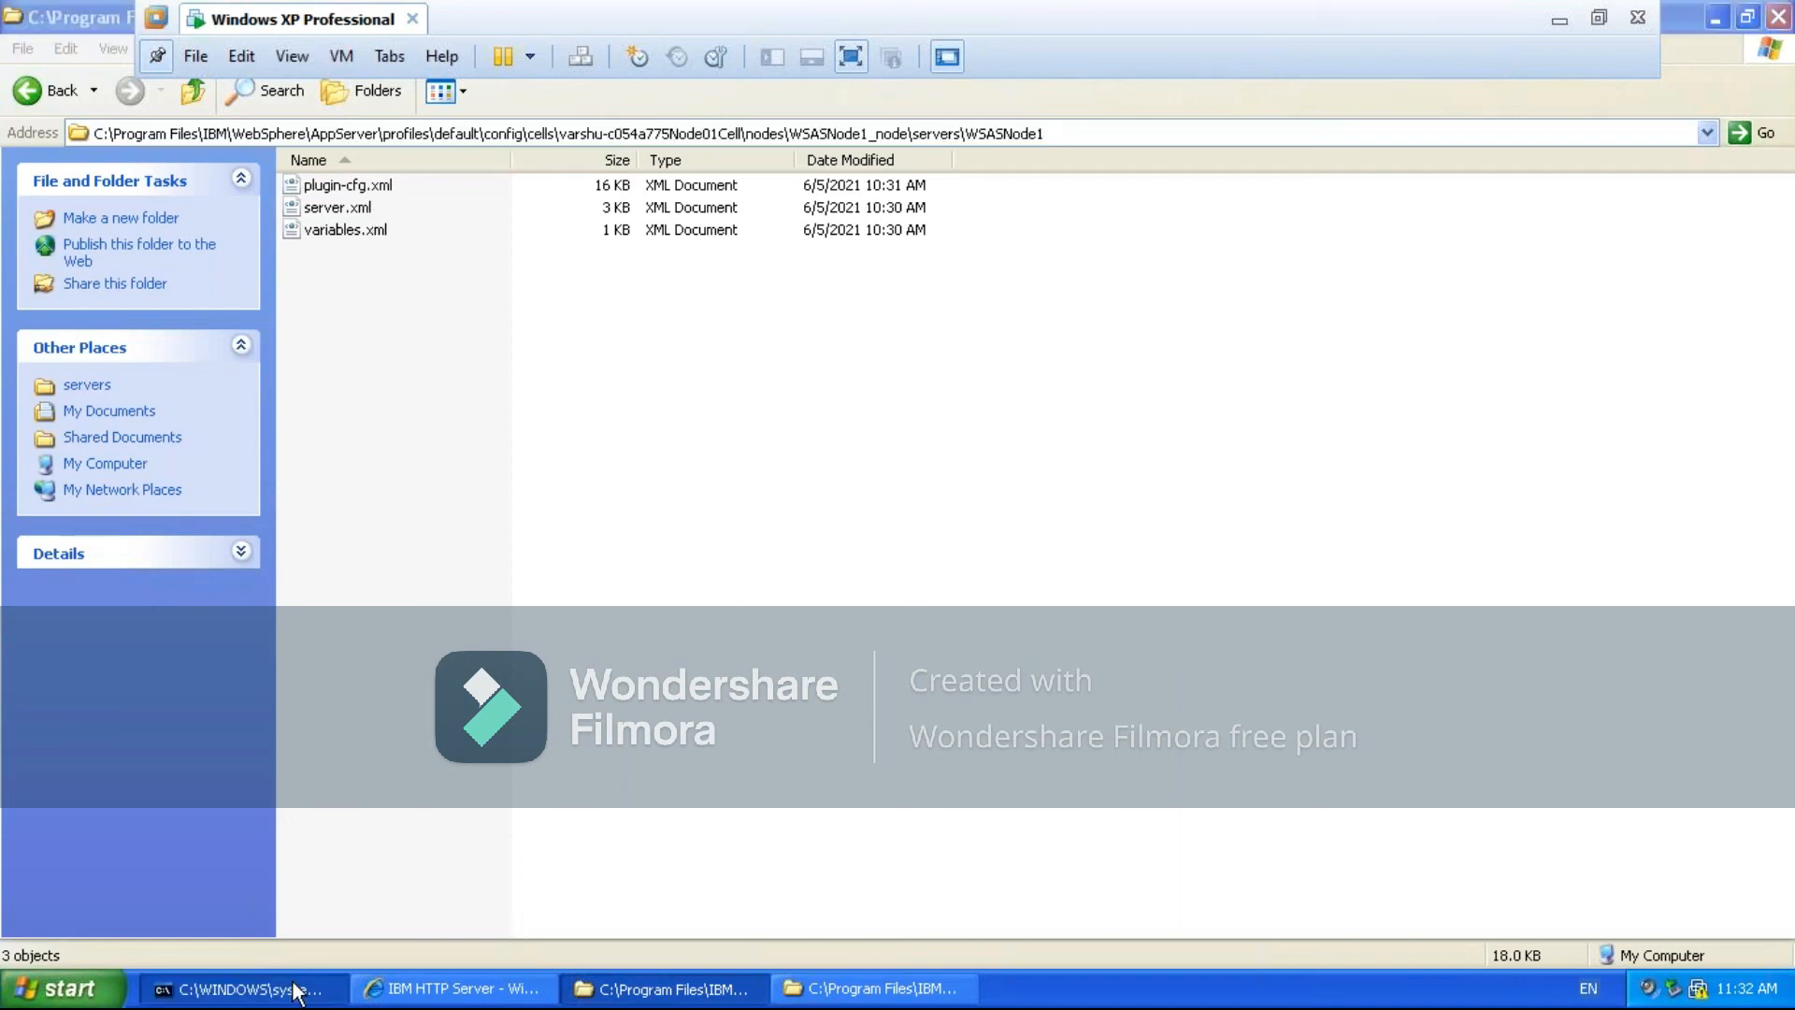
pyautogui.press('Up')
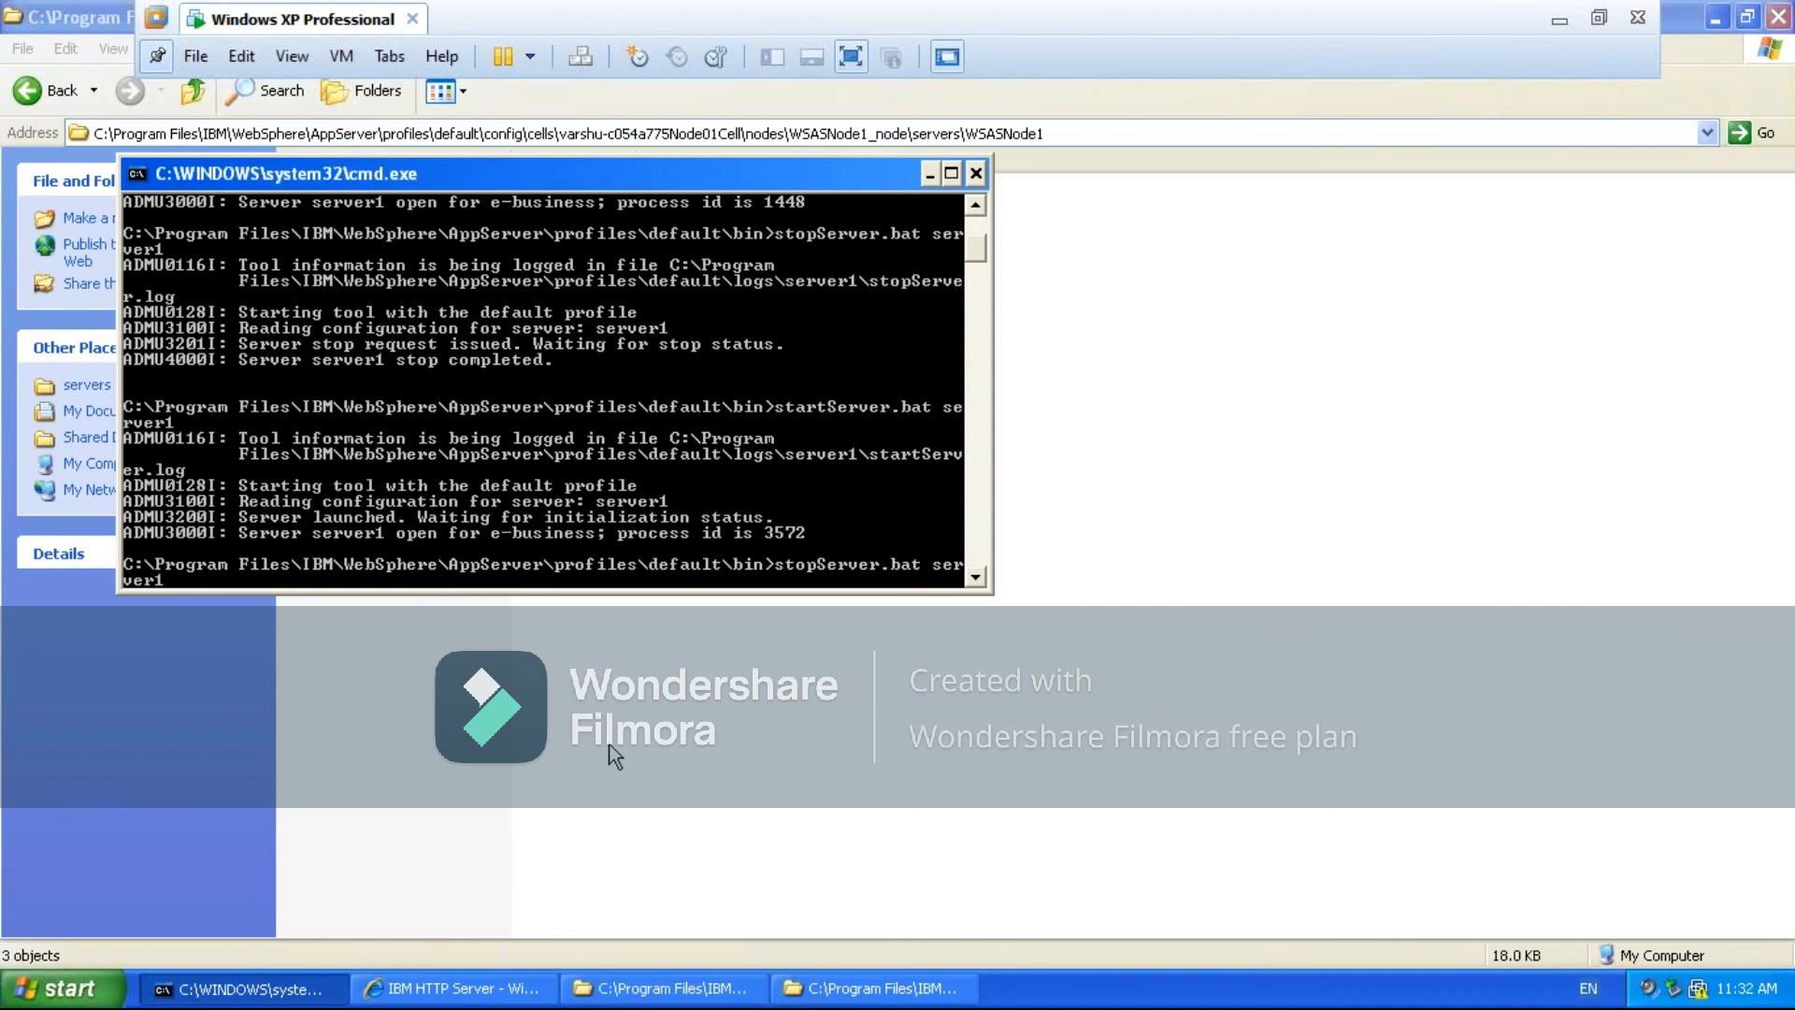
pyautogui.press('Return')
pyautogui.press('Up')
pyautogui.press('Up')
pyautogui.press('Return')
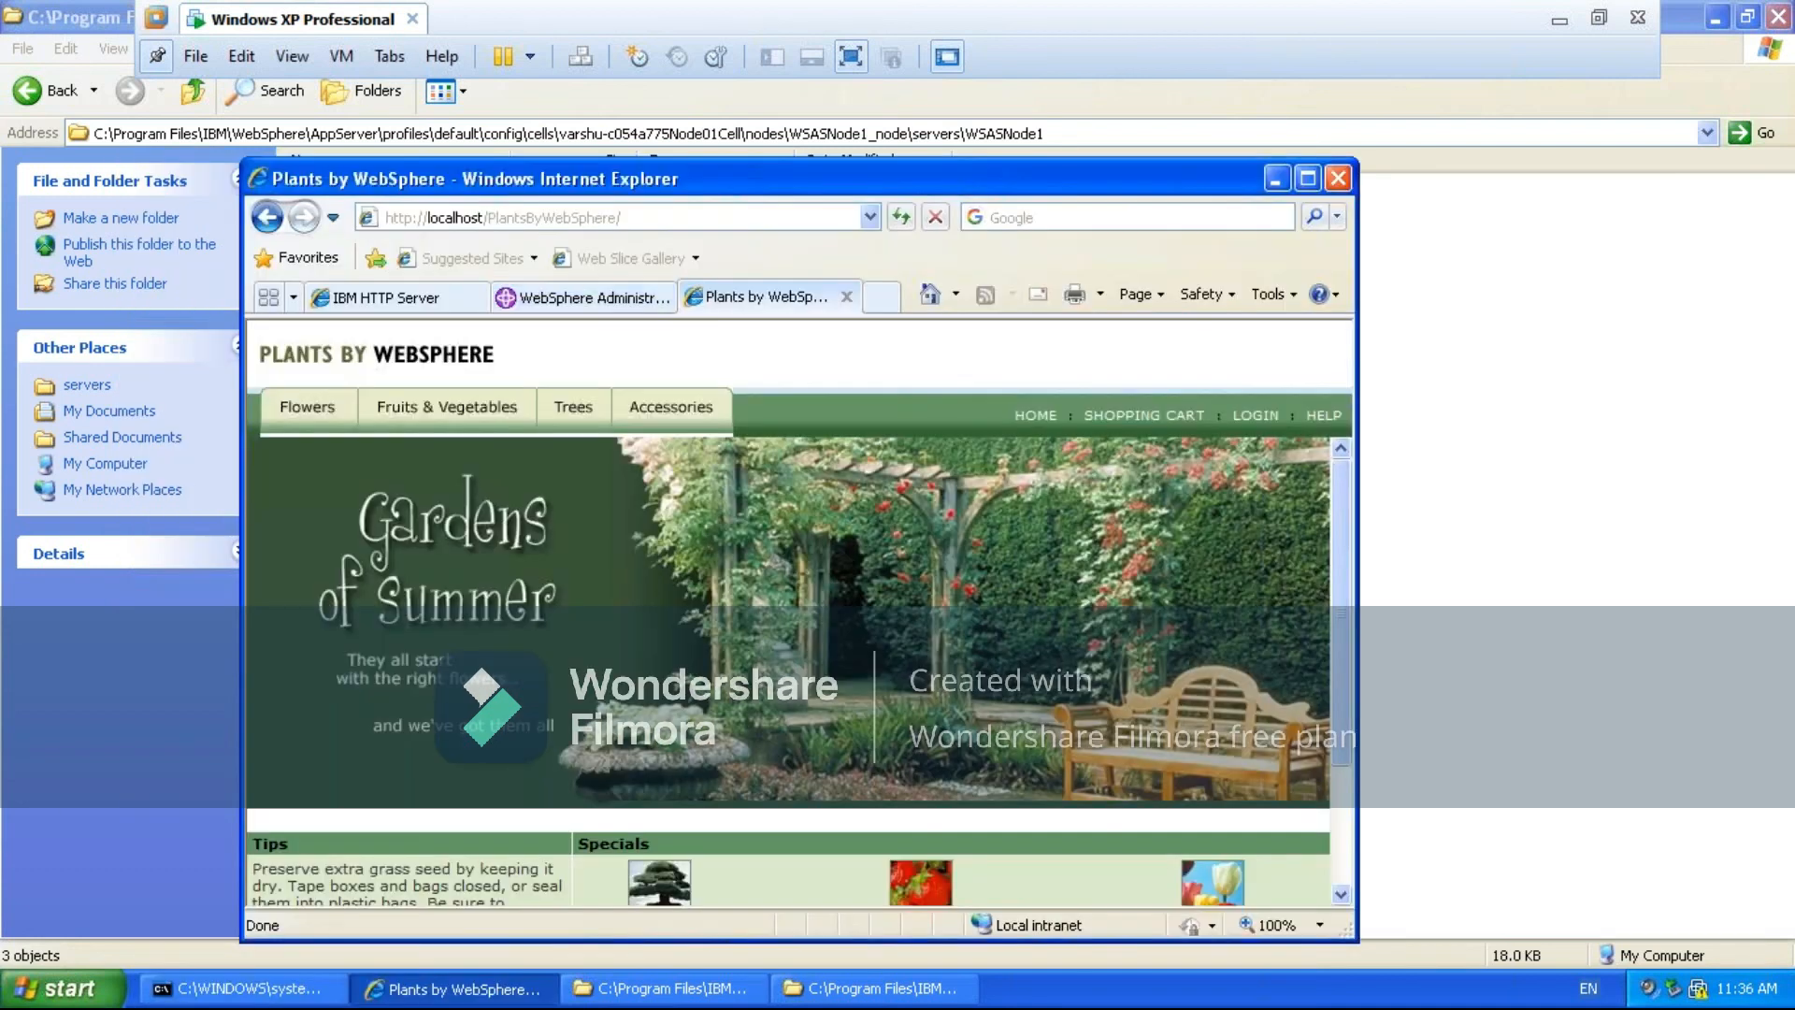
pyautogui.click(1310, 187)
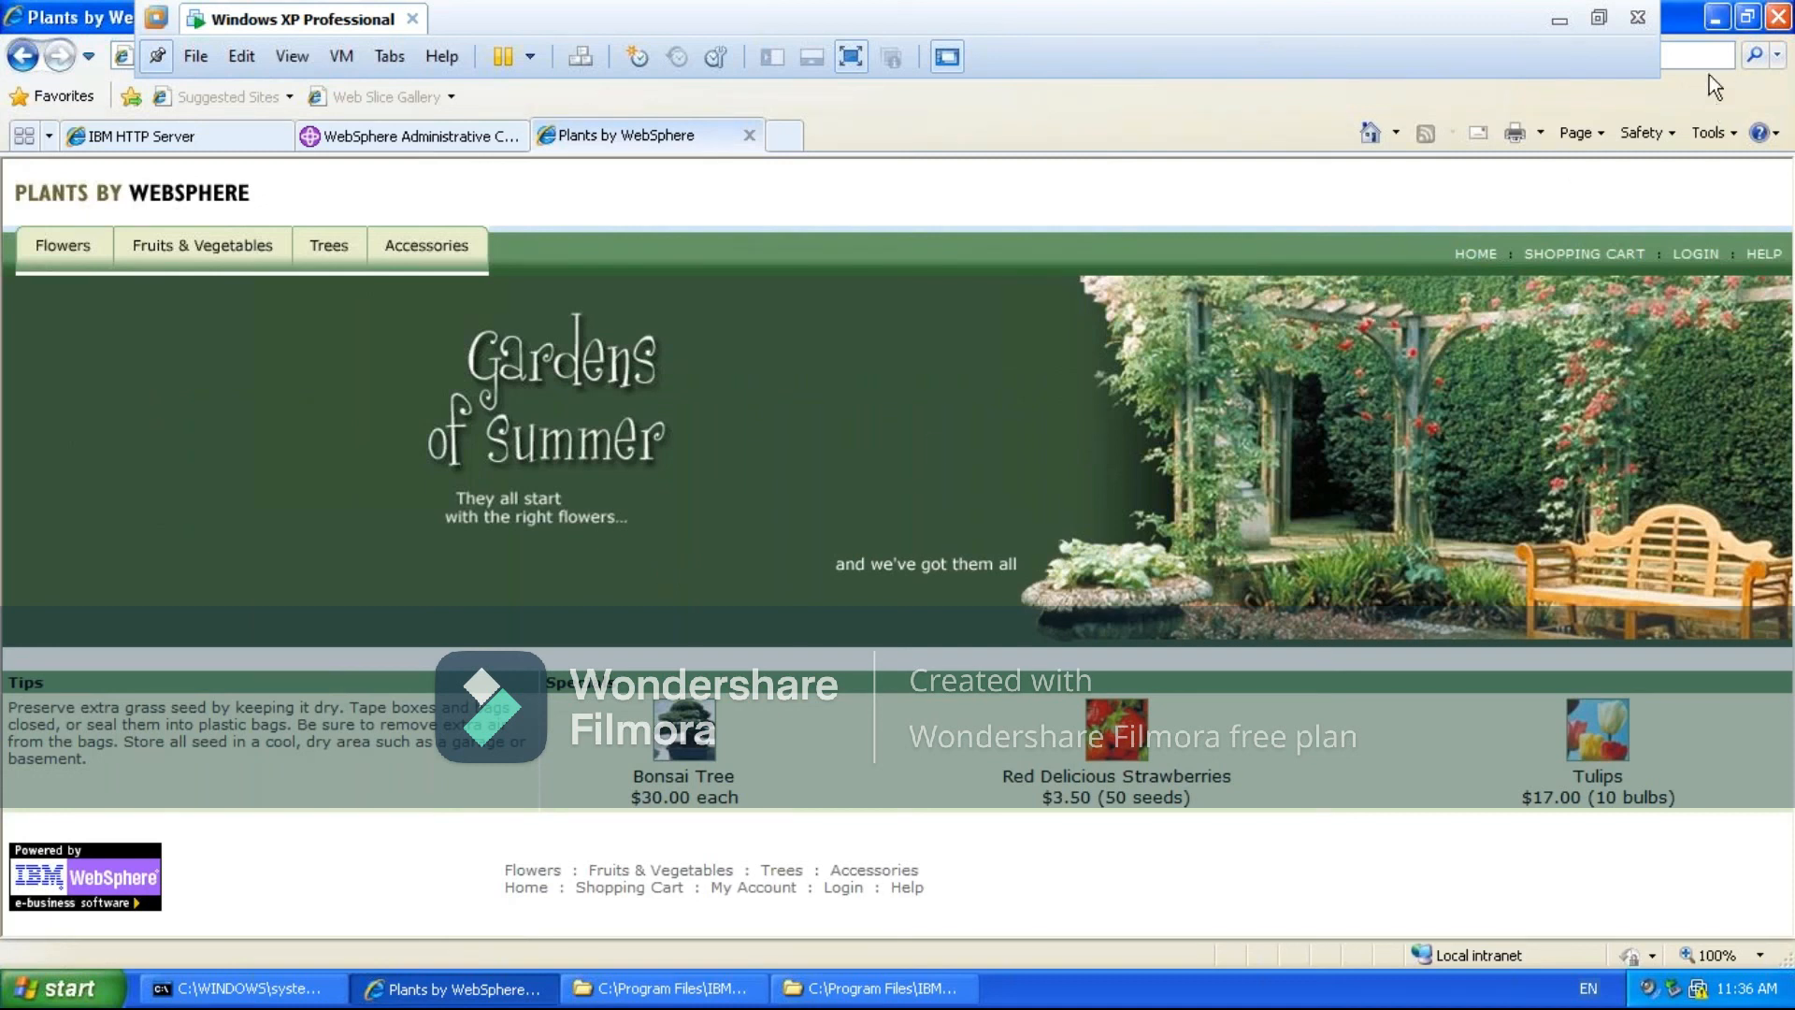
pyautogui.click(1741, 19)
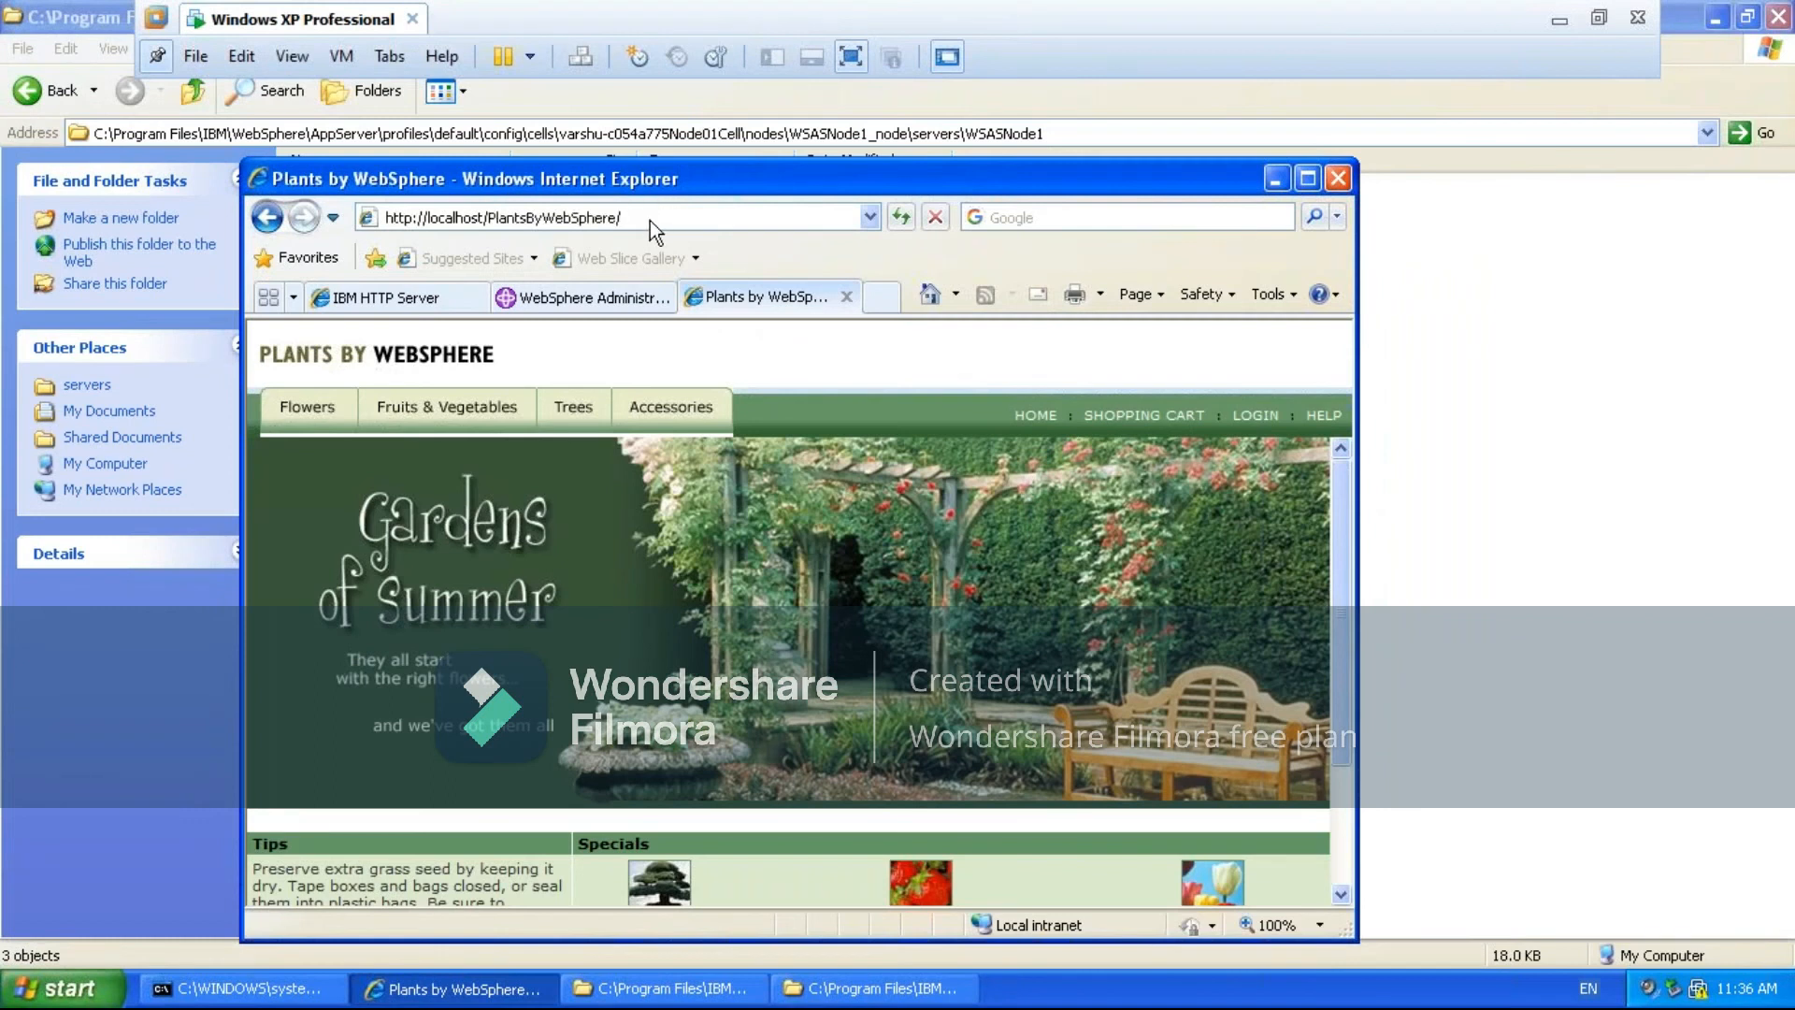
pyautogui.click(649, 221)
pyautogui.press('End')
pyautogui.click(489, 217)
pyautogui.press('BackSpace')
pyautogui.write(':80')
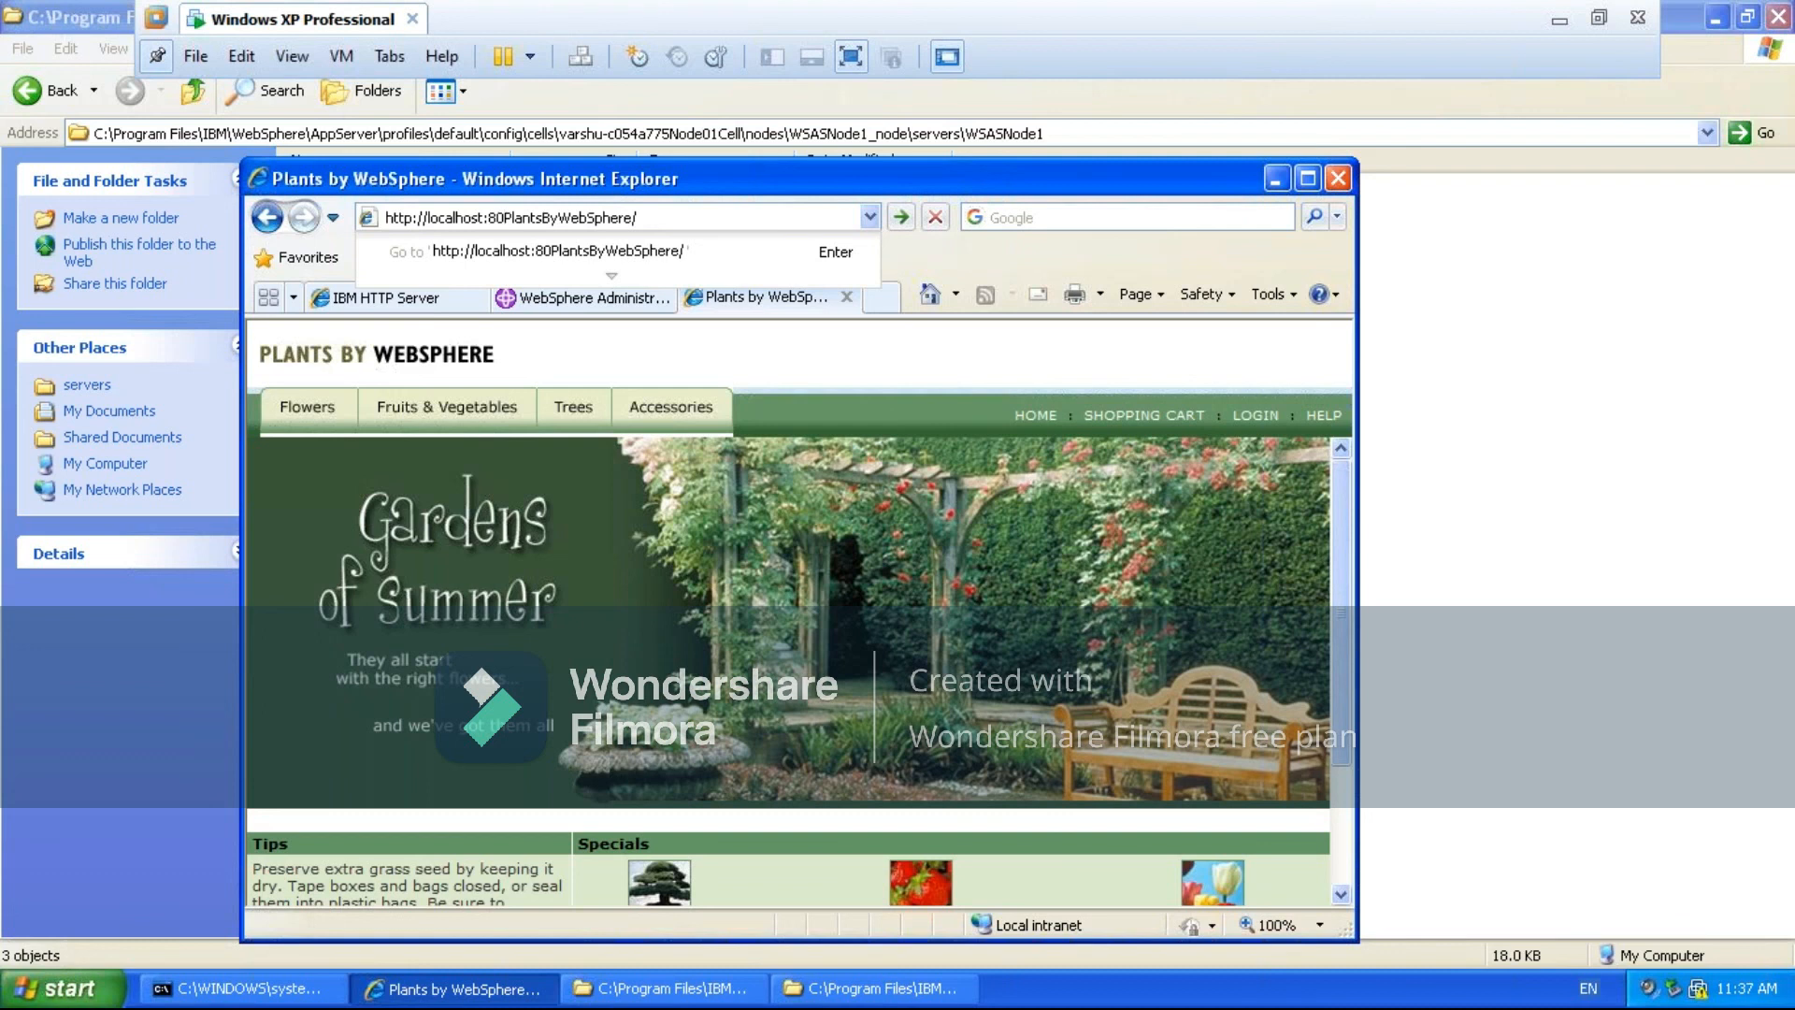
pyautogui.write('/')
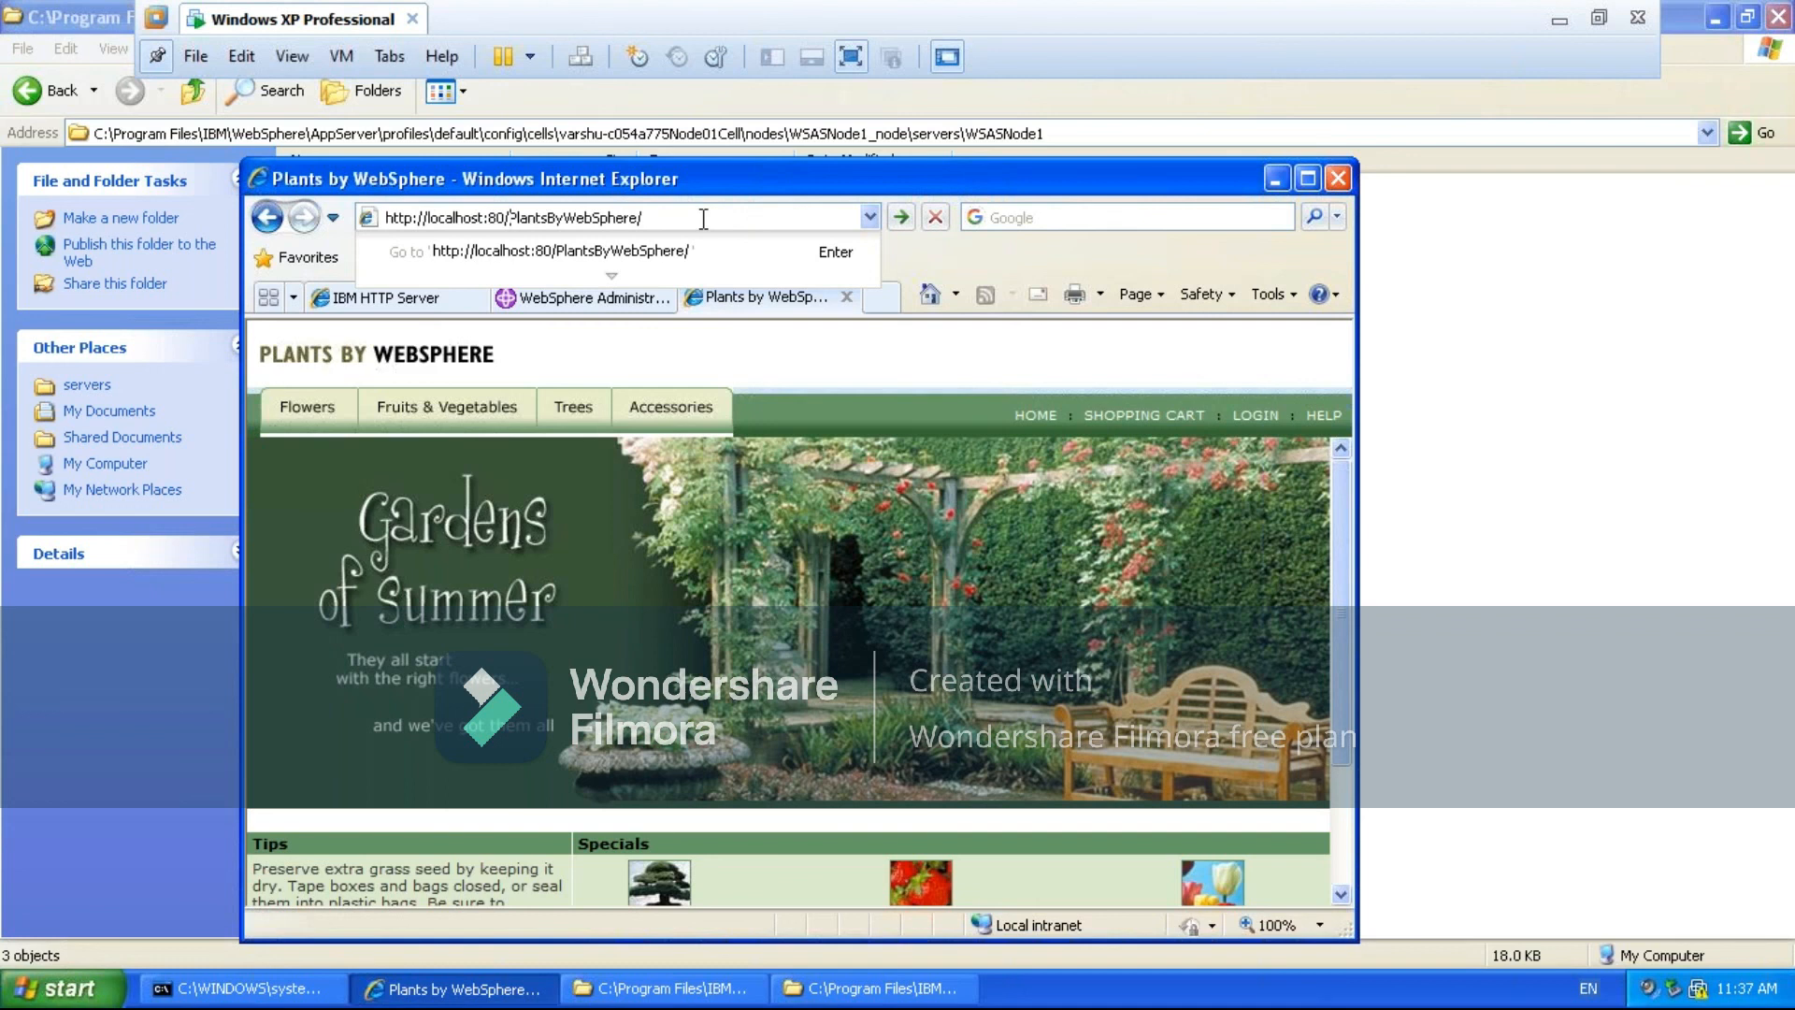
pyautogui.press('Return')
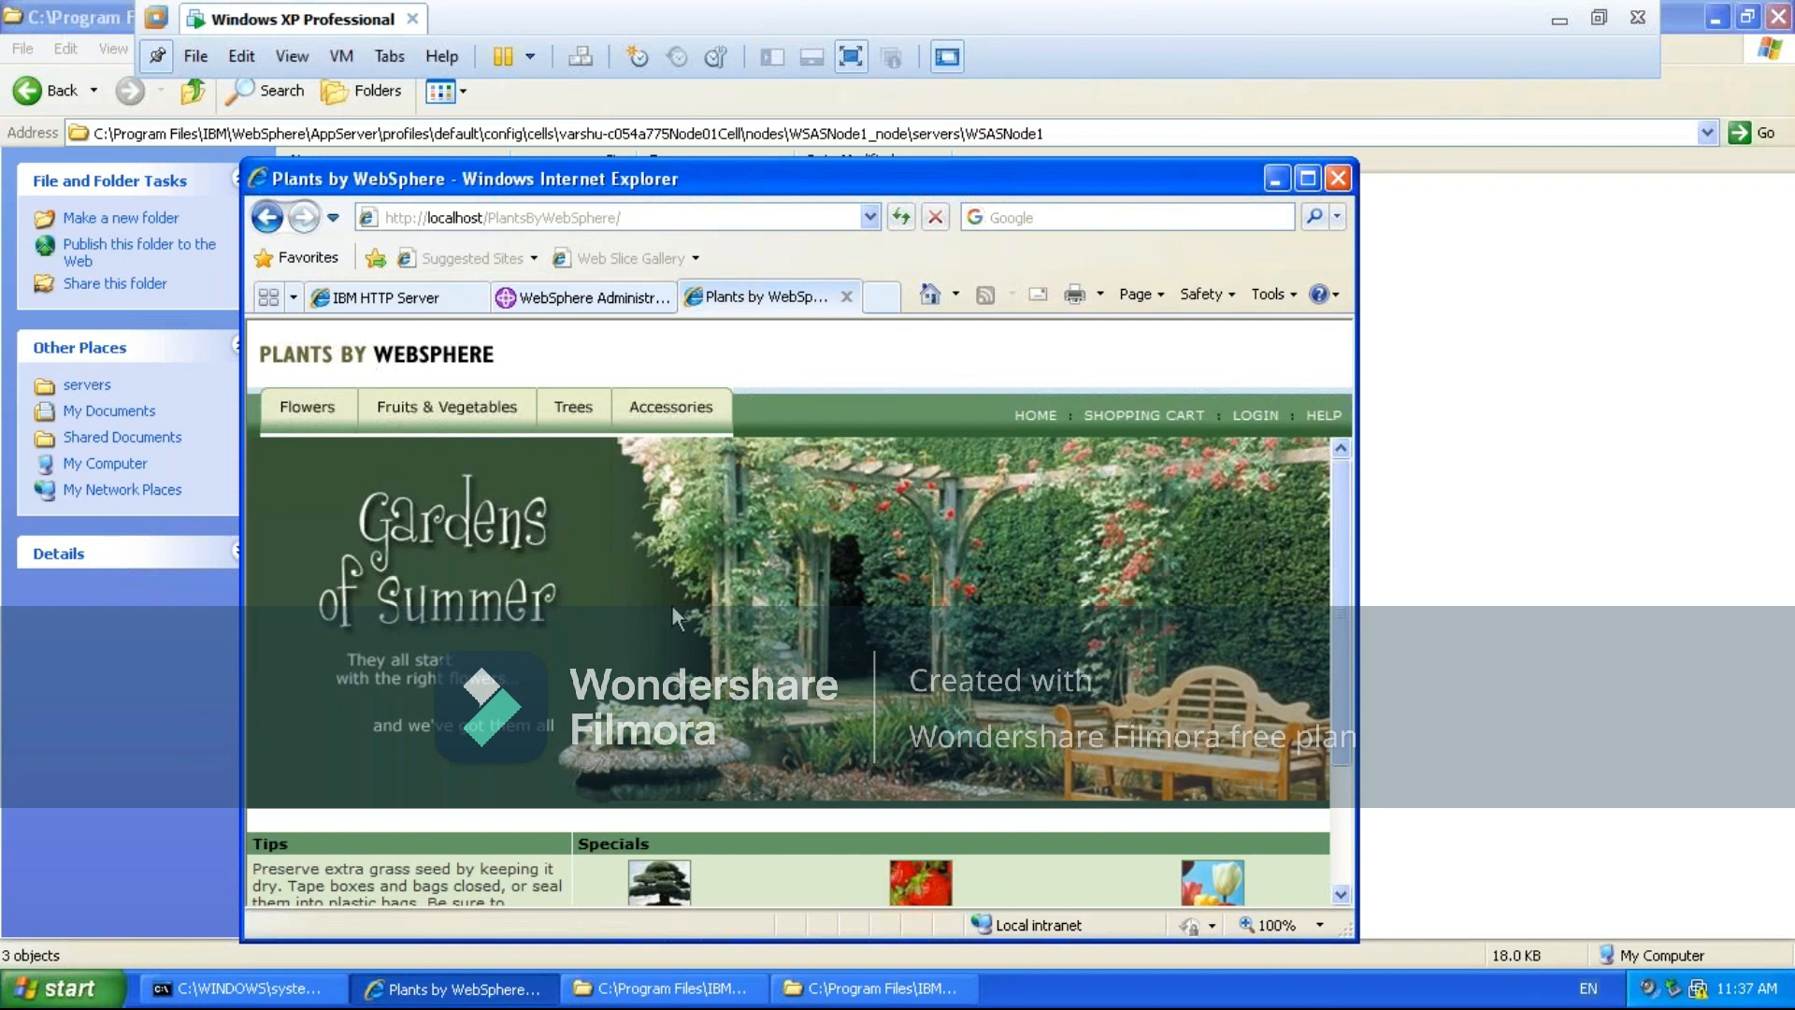
# - Generate and propagate the plug-in for web server WSASNode1 in the WebSphere Administrative Console
pyautogui.click(1277, 178)
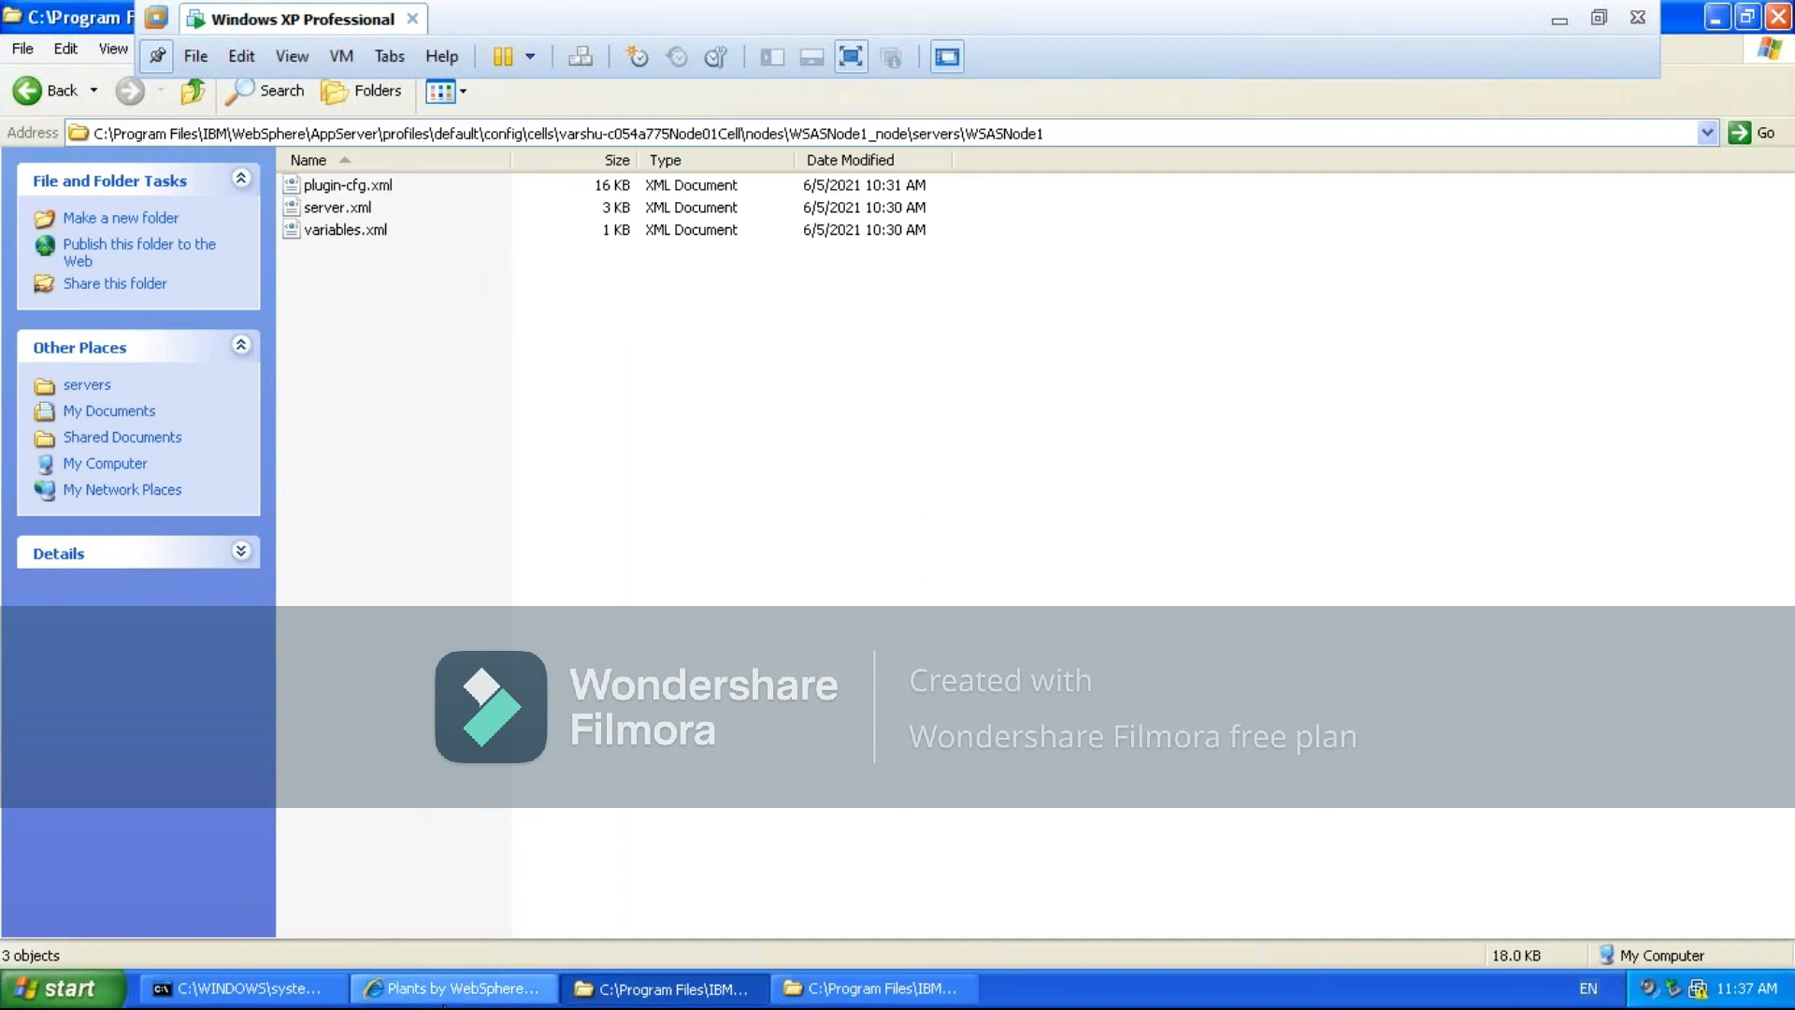
pyautogui.click(458, 989)
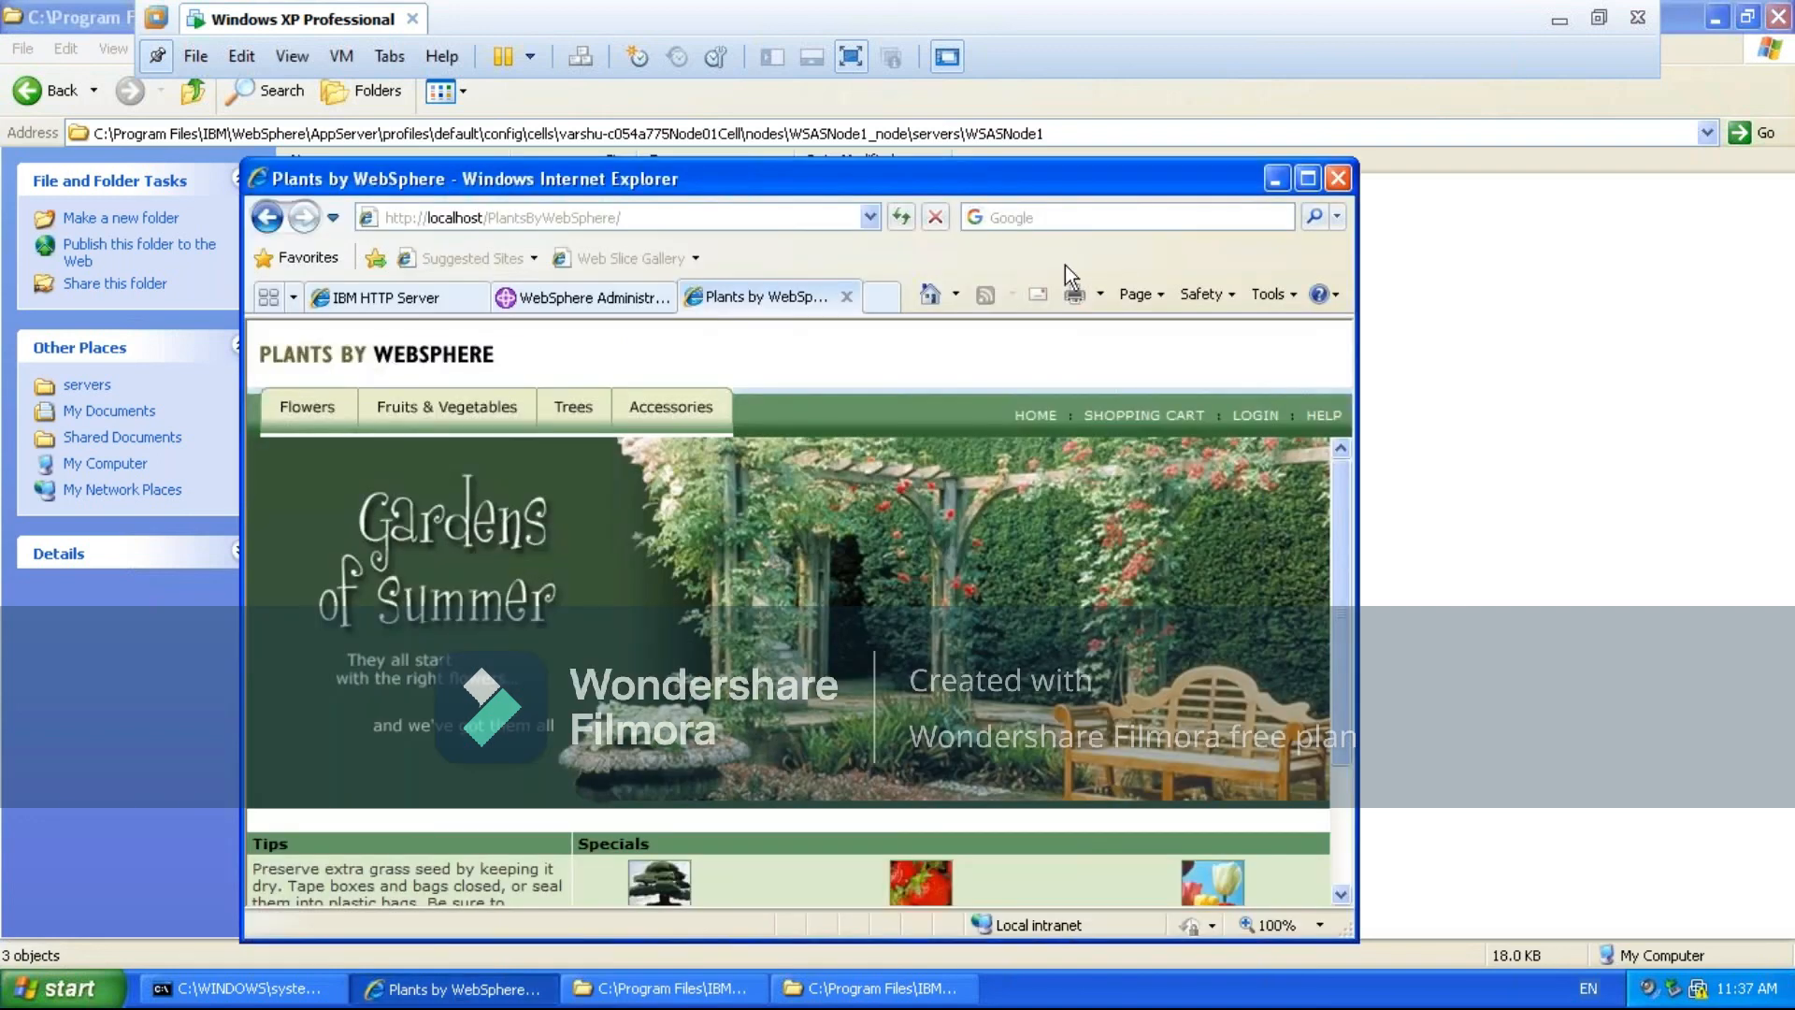
pyautogui.click(1308, 180)
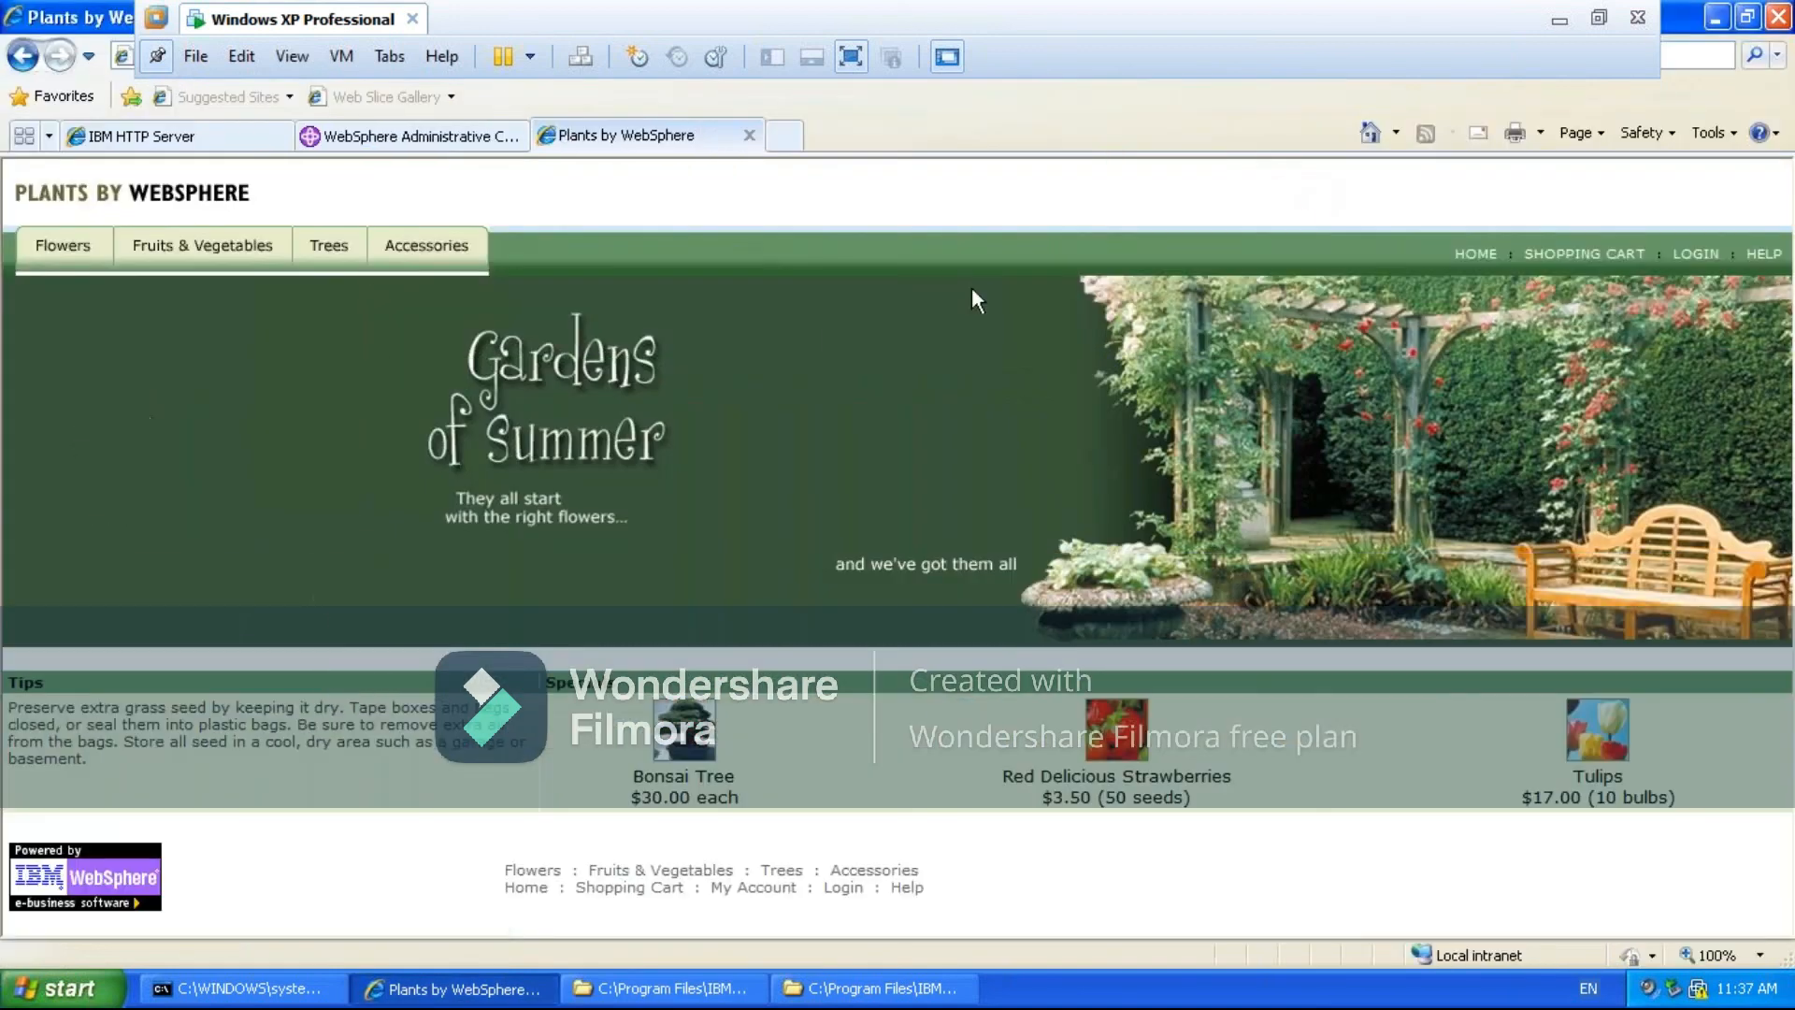
pyautogui.click(323, 136)
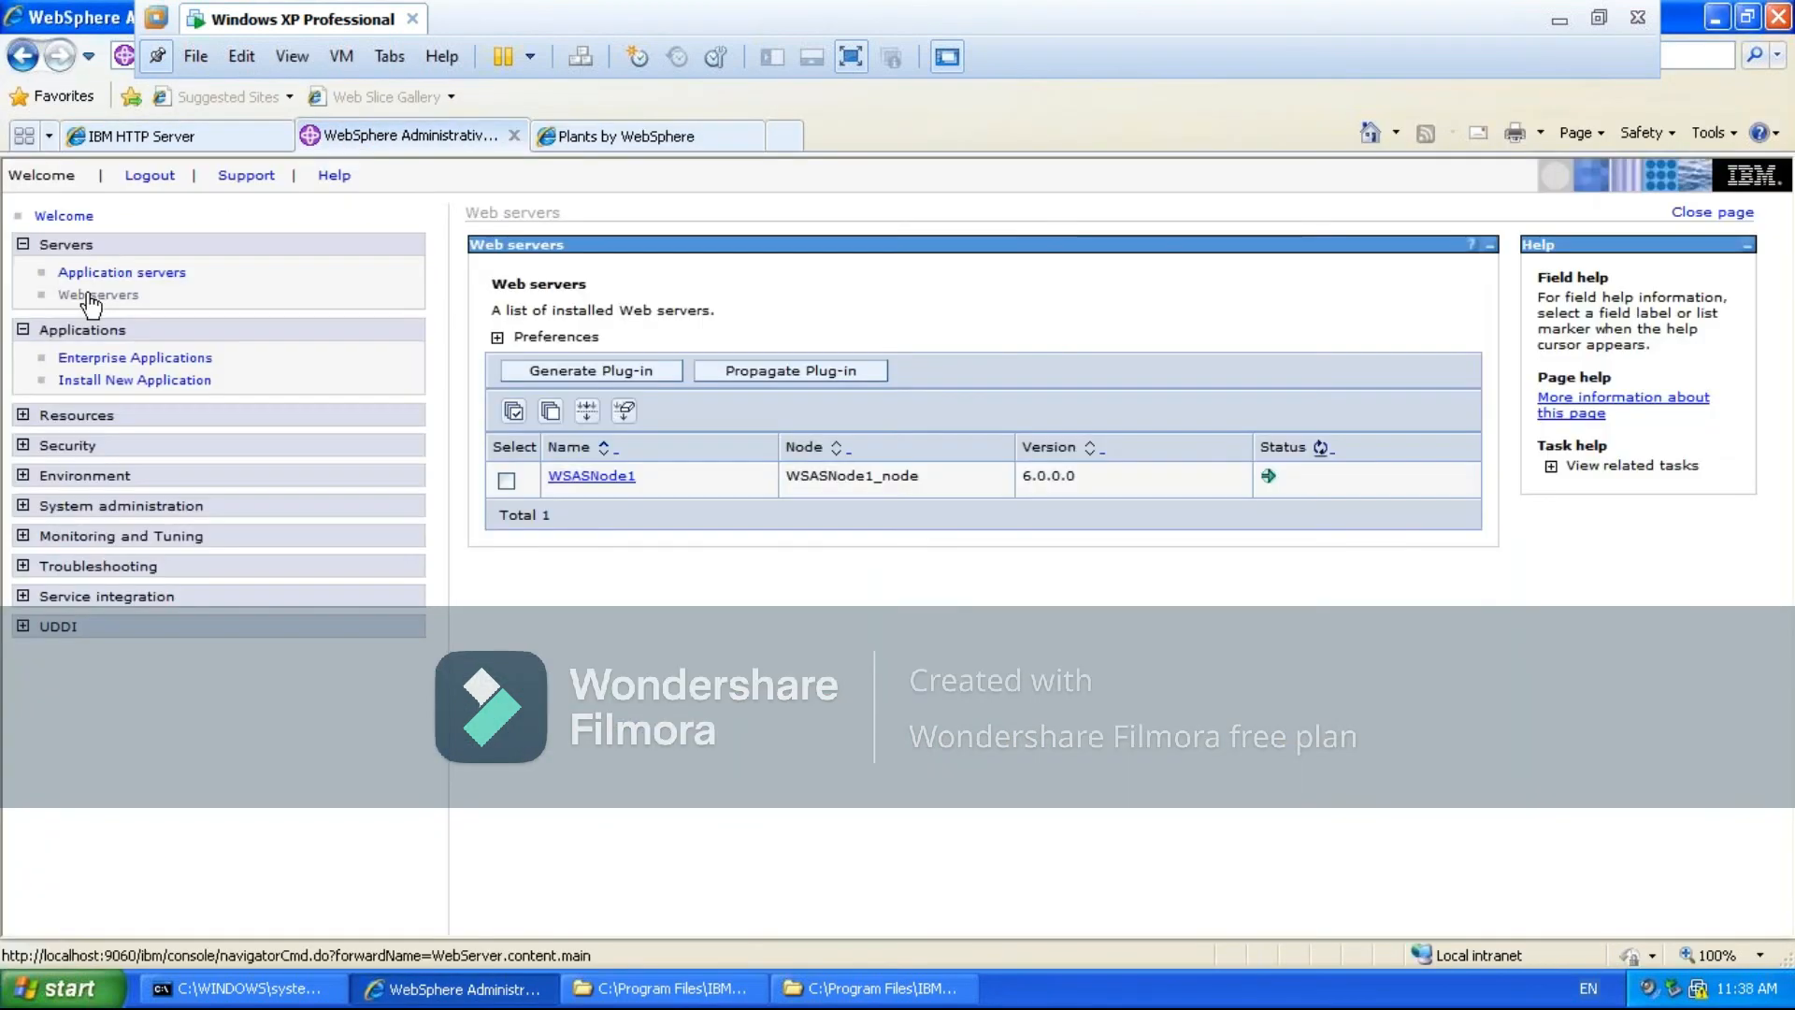
pyautogui.click(506, 480)
pyautogui.click(581, 369)
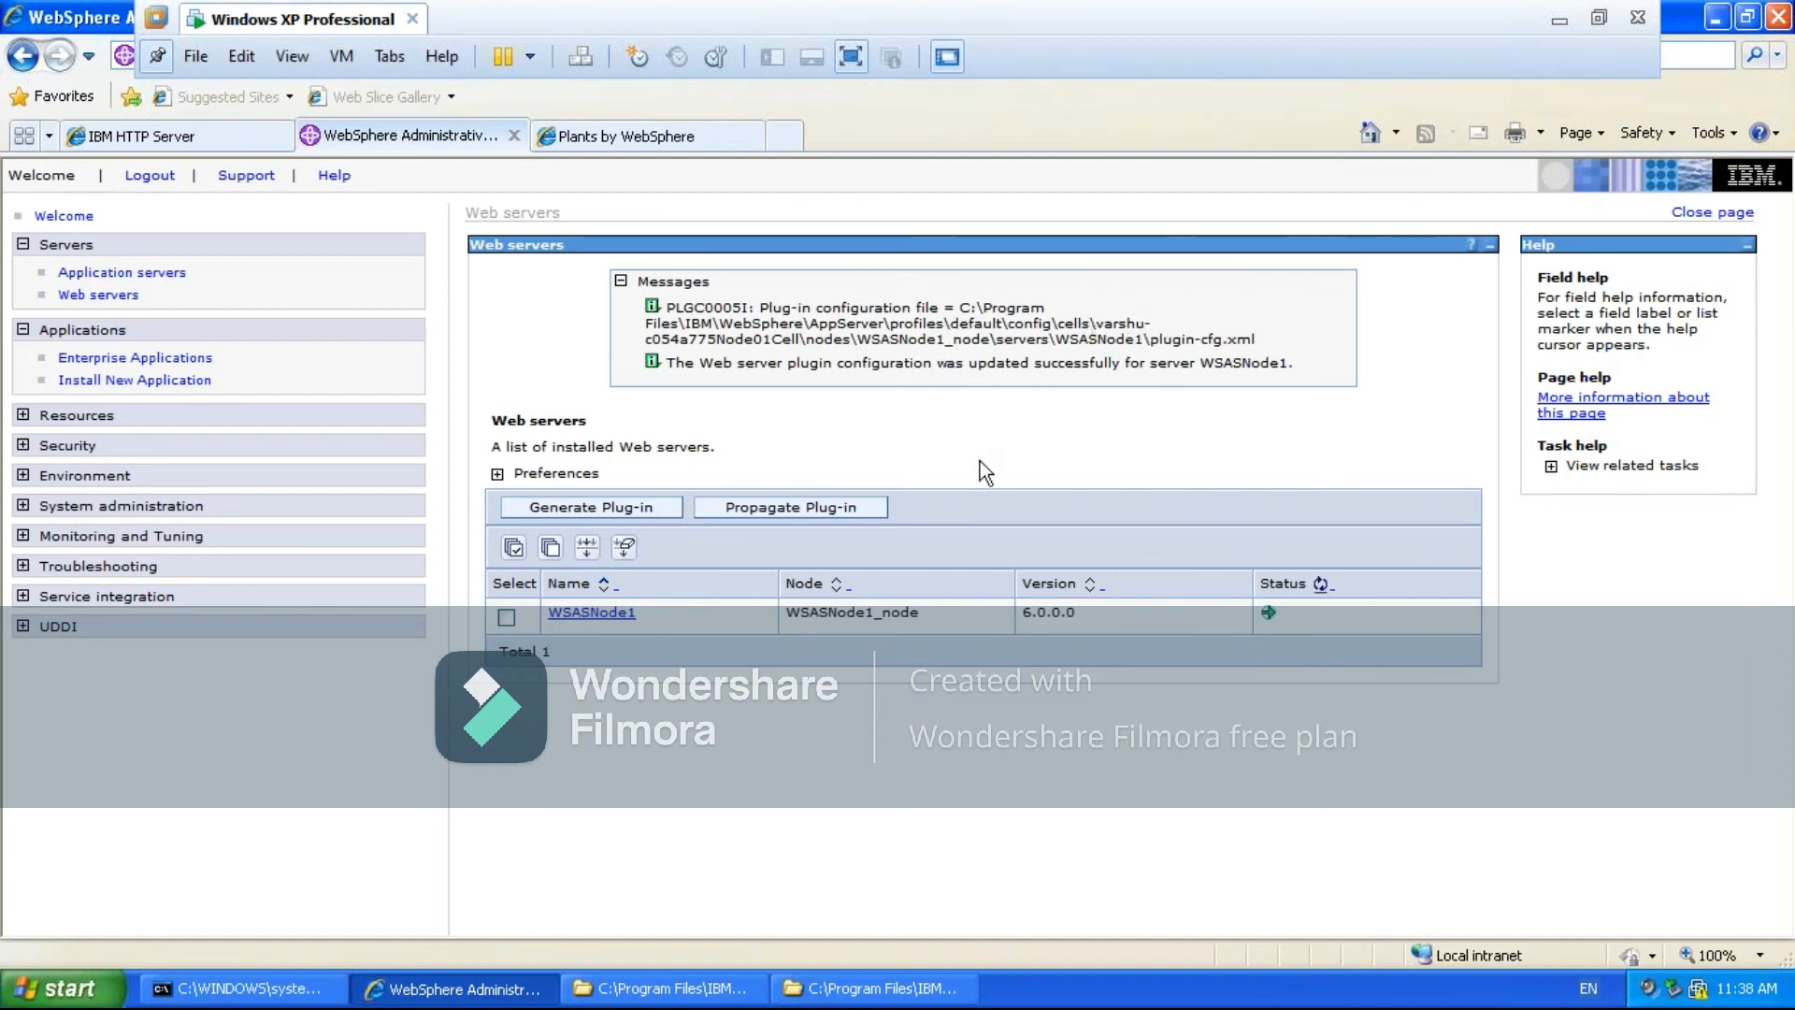
pyautogui.click(508, 619)
pyautogui.click(777, 506)
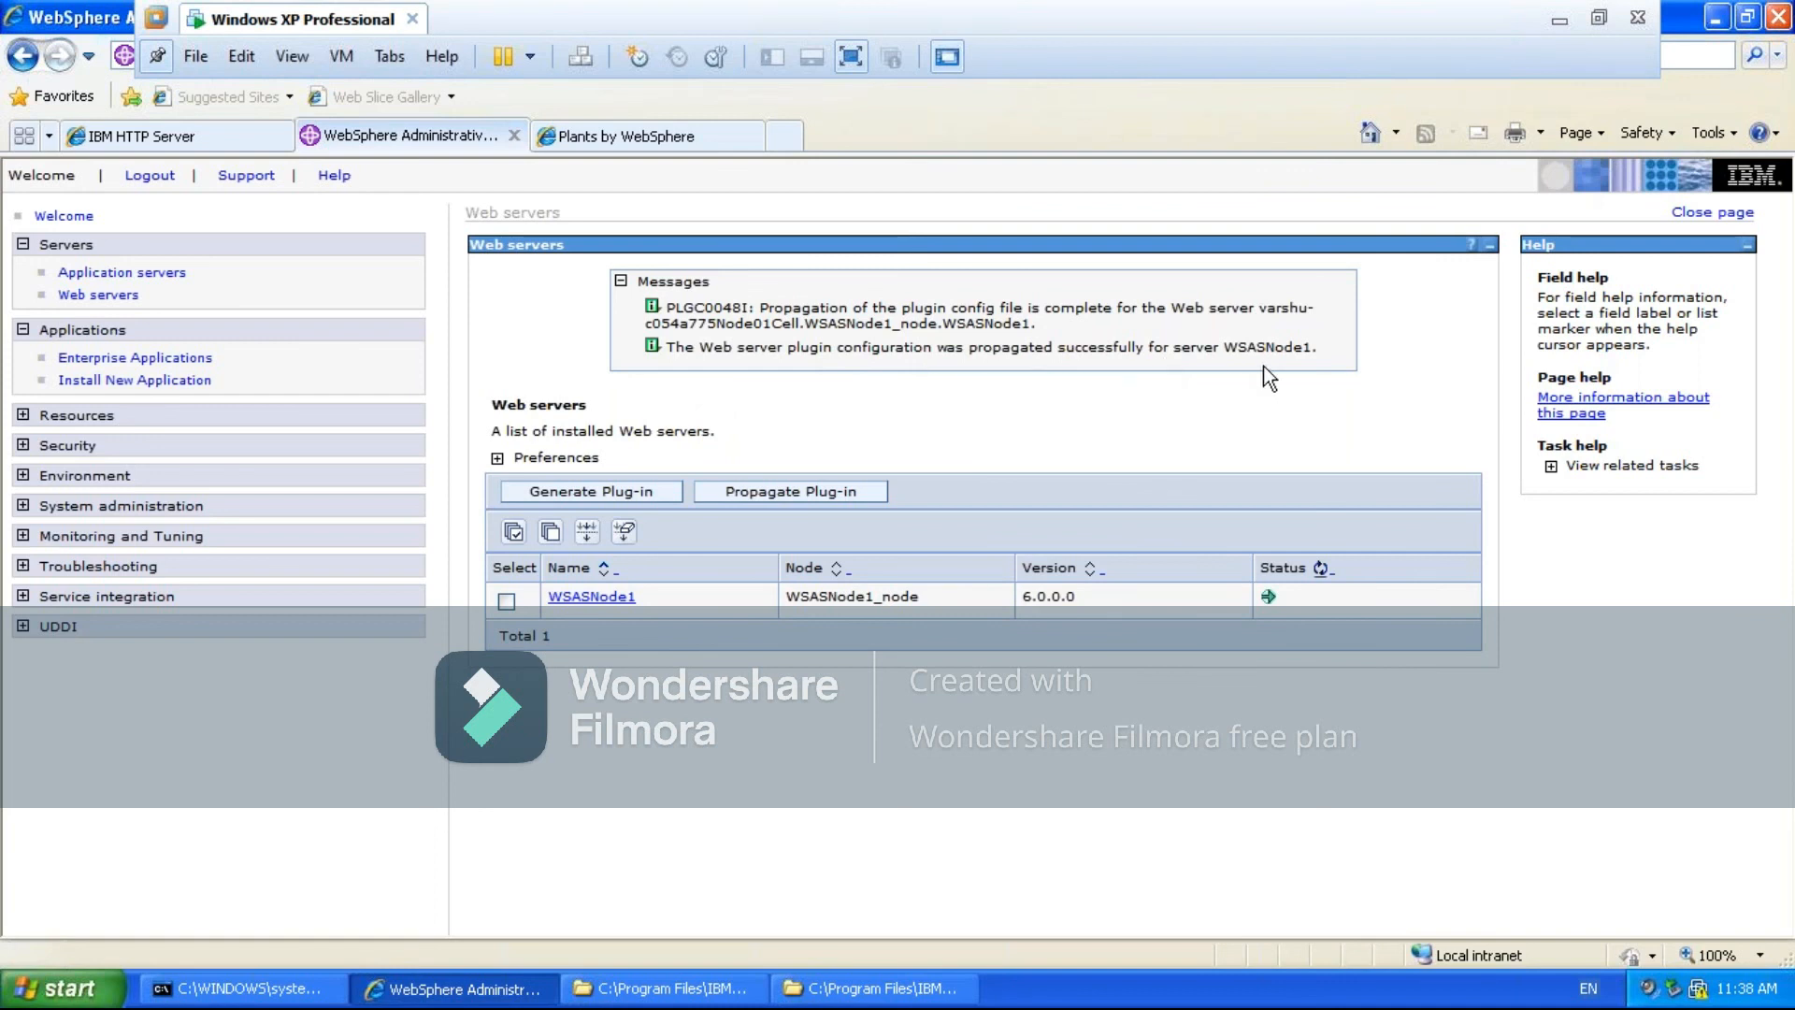
# - Compare the size and modified date of plugin-cfg.xml in the AppServer servers\WSASNode1 folder and the Plugins\config\WSASNode1 folder
pyautogui.click(680, 993)
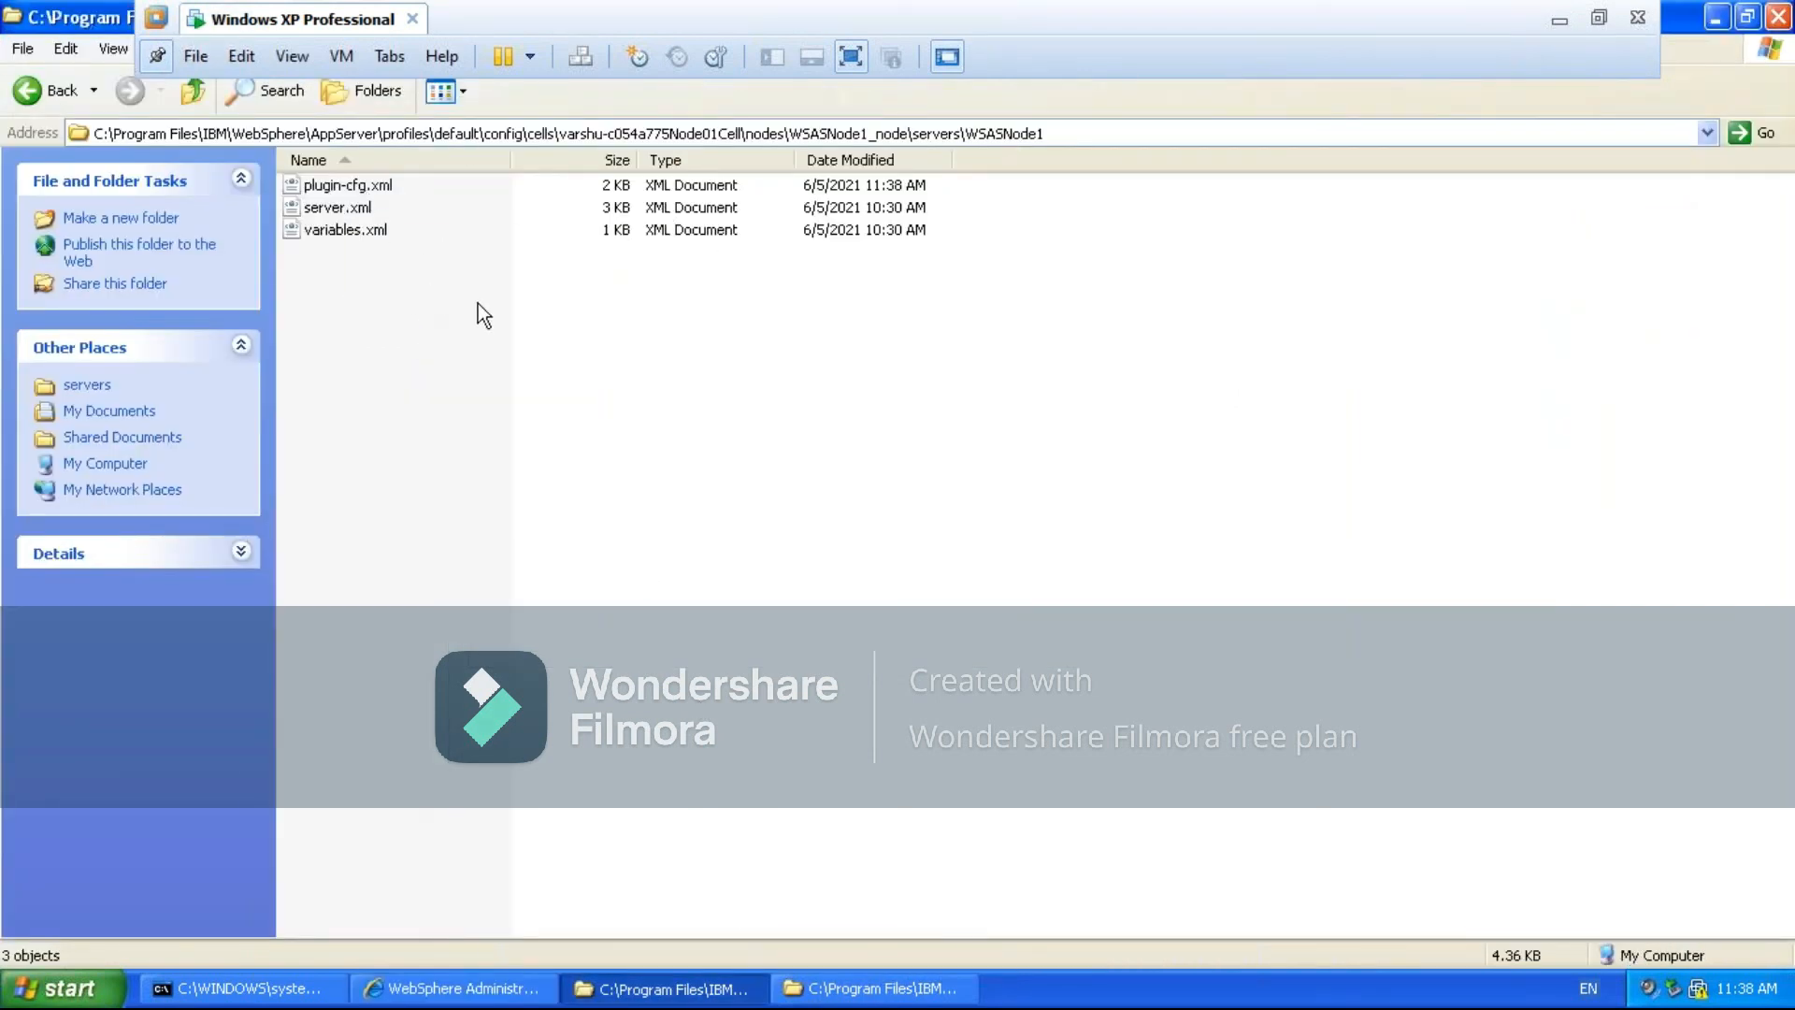
pyautogui.click(381, 187)
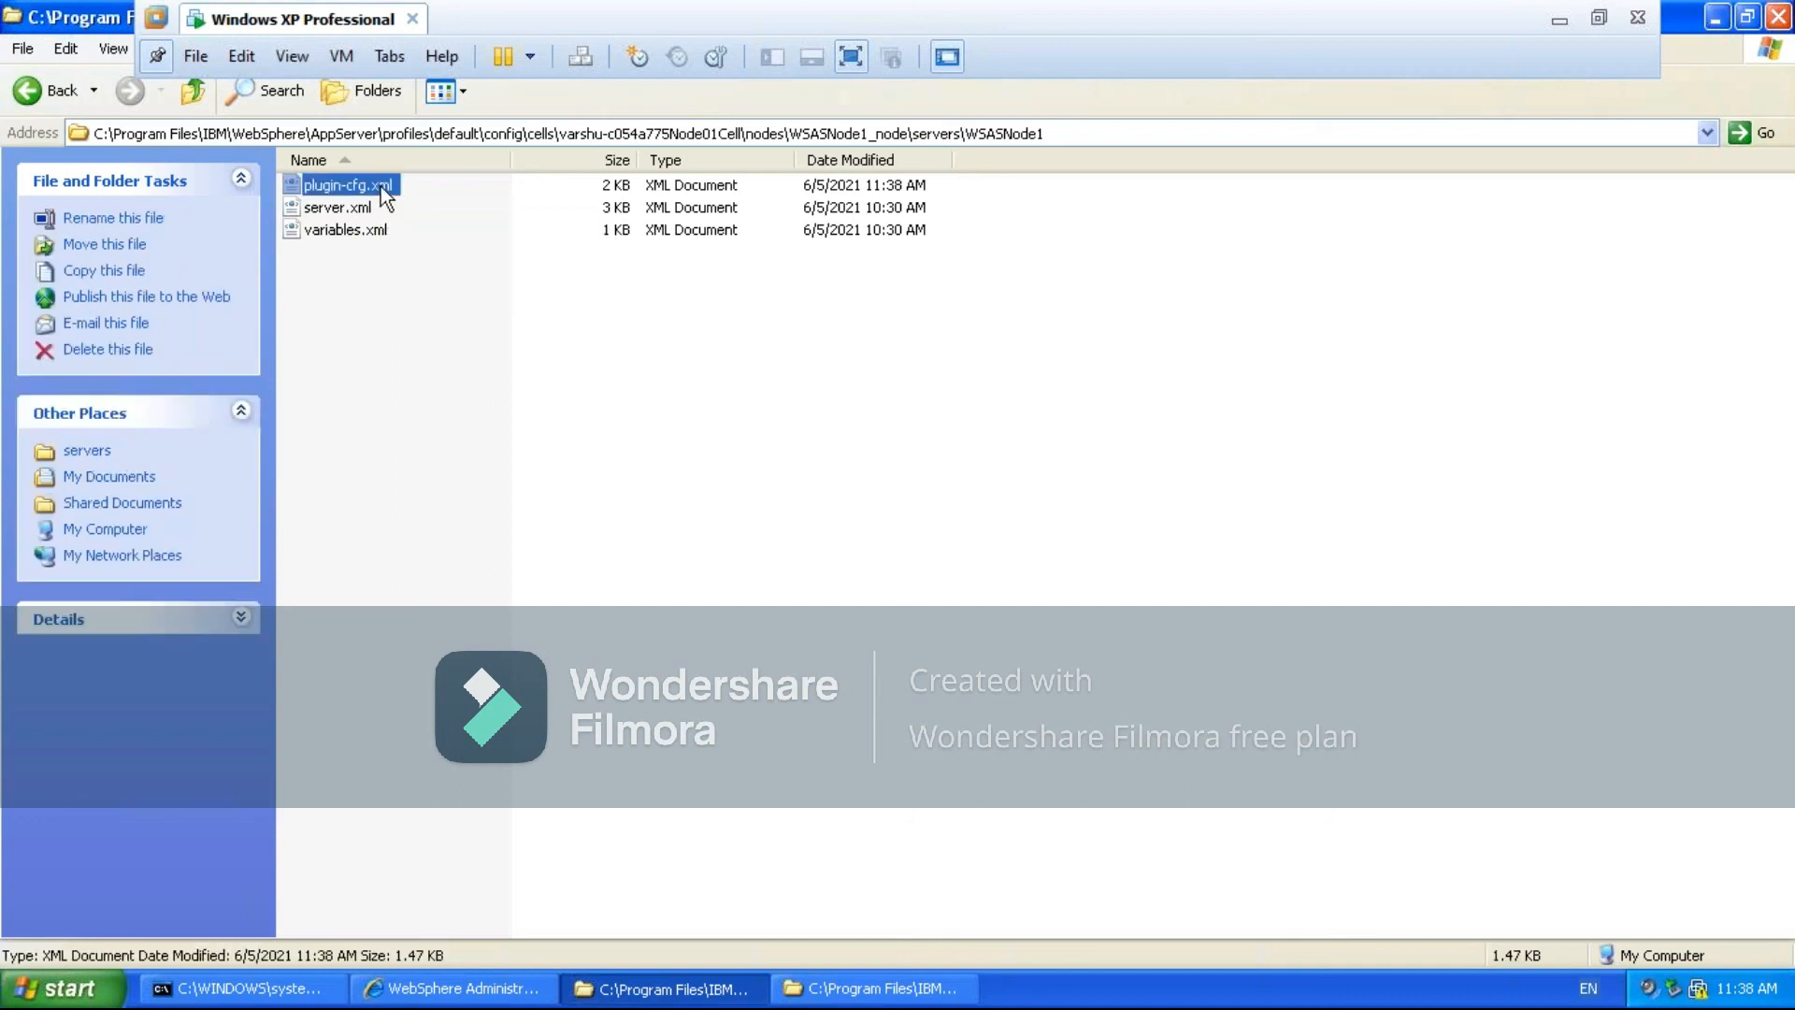
pyautogui.click(854, 194)
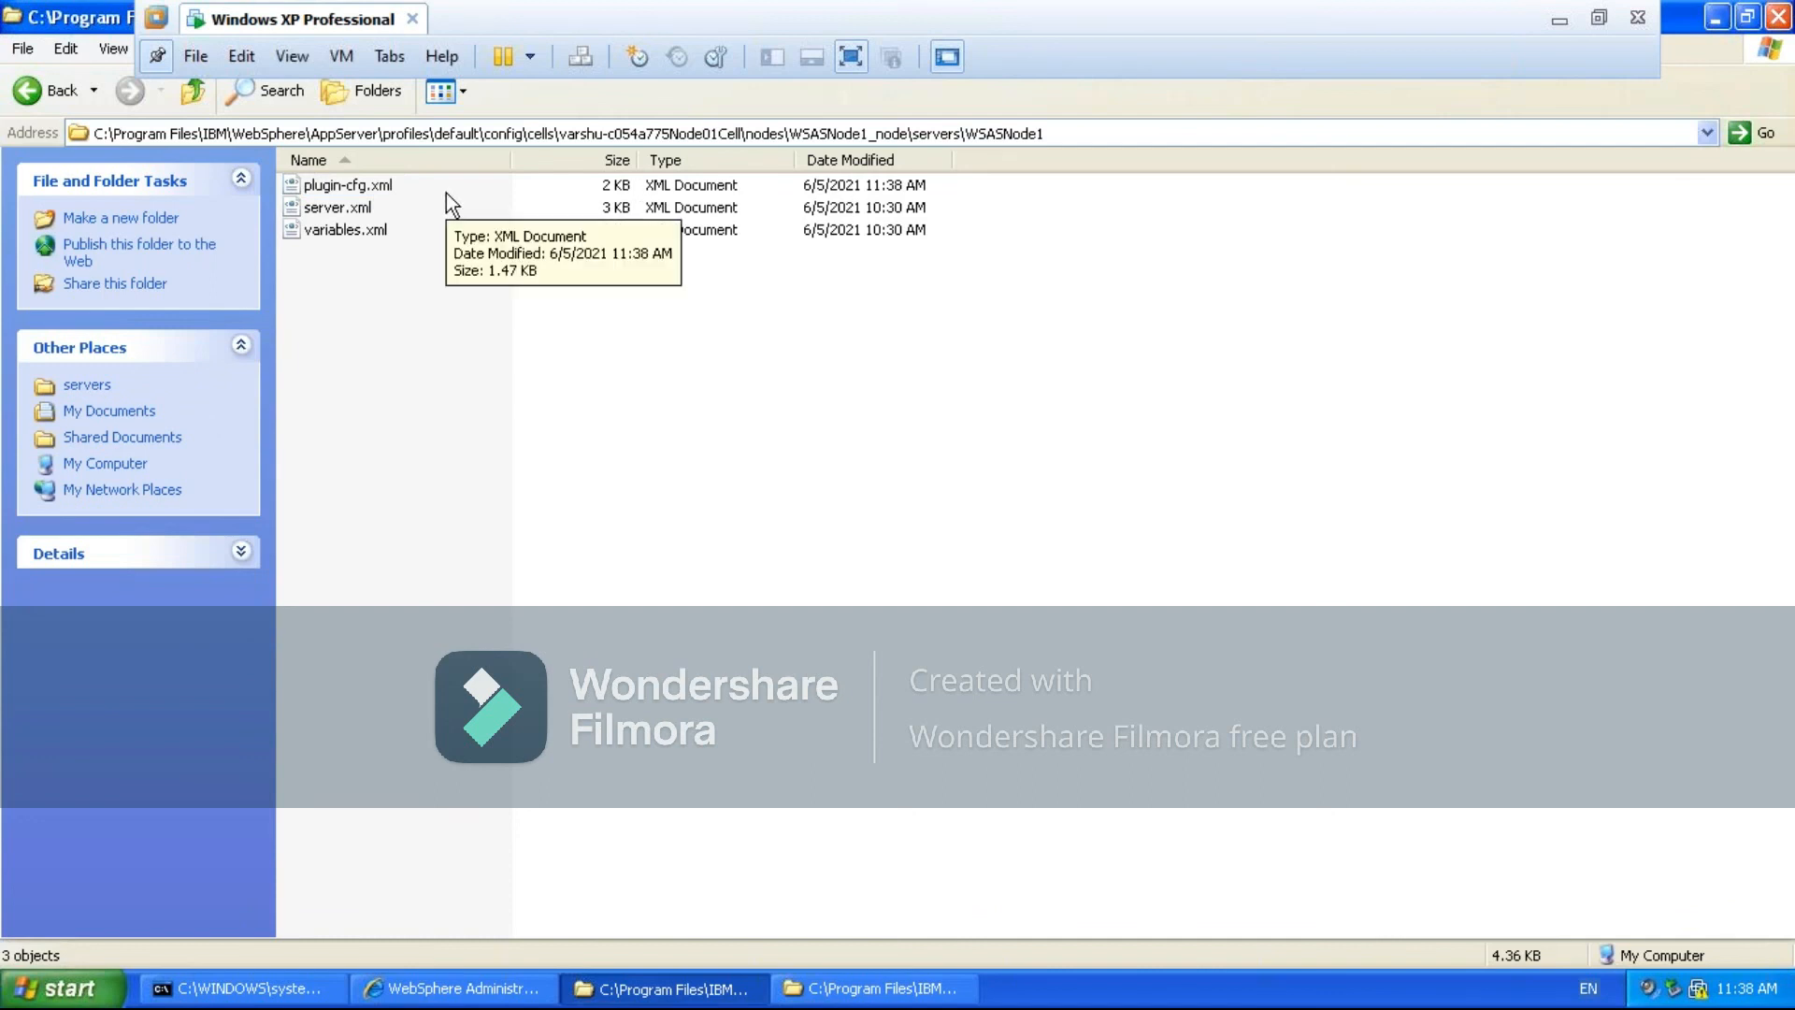
pyautogui.click(853, 986)
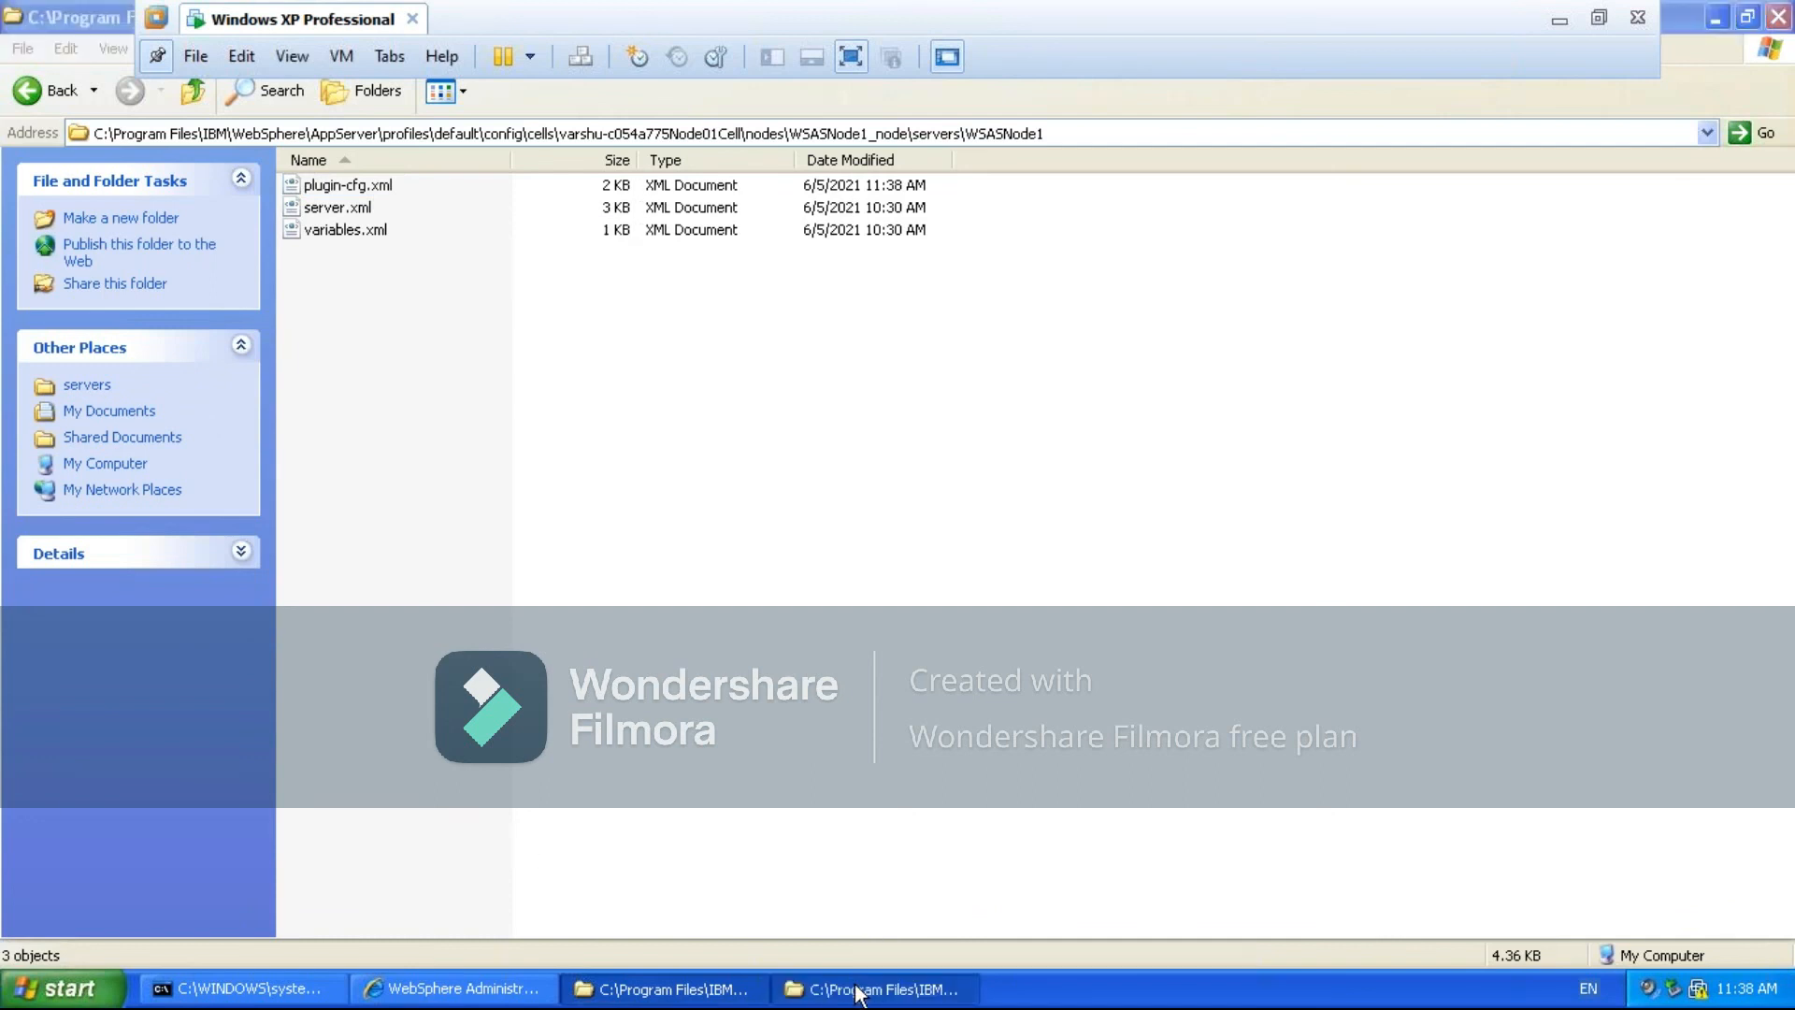
pyautogui.rightClick(624, 514)
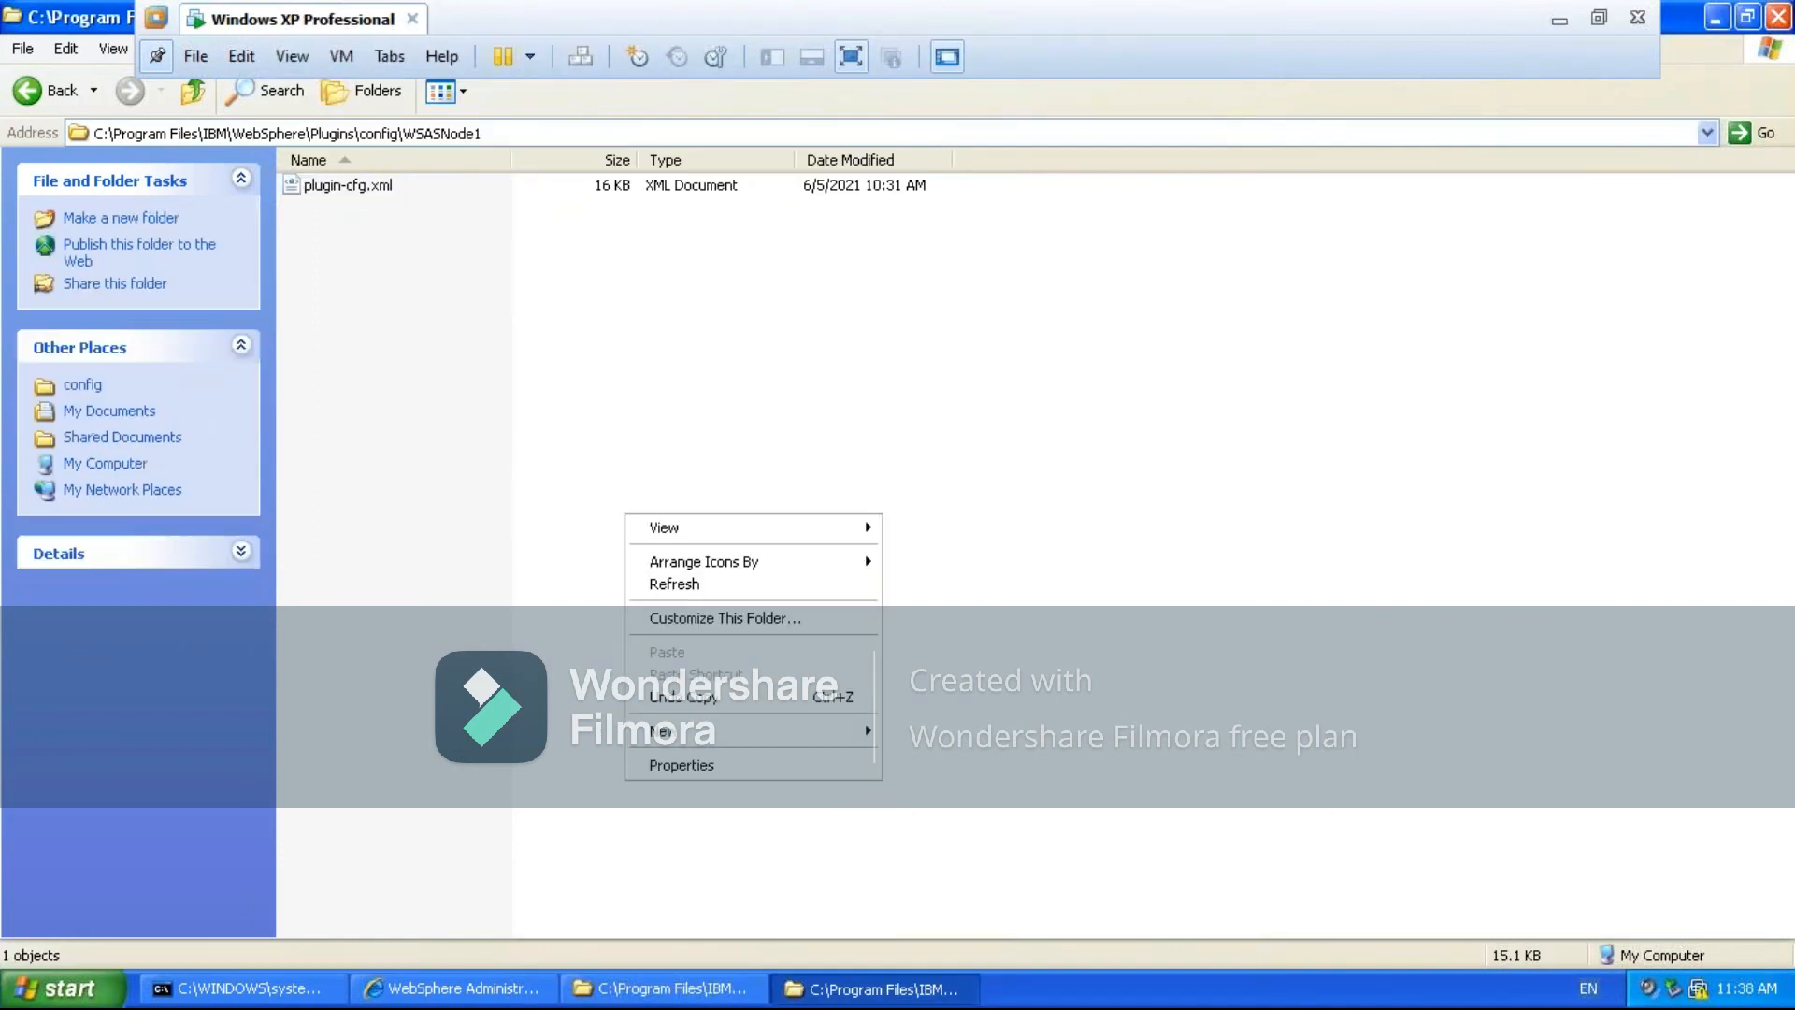
pyautogui.click(670, 585)
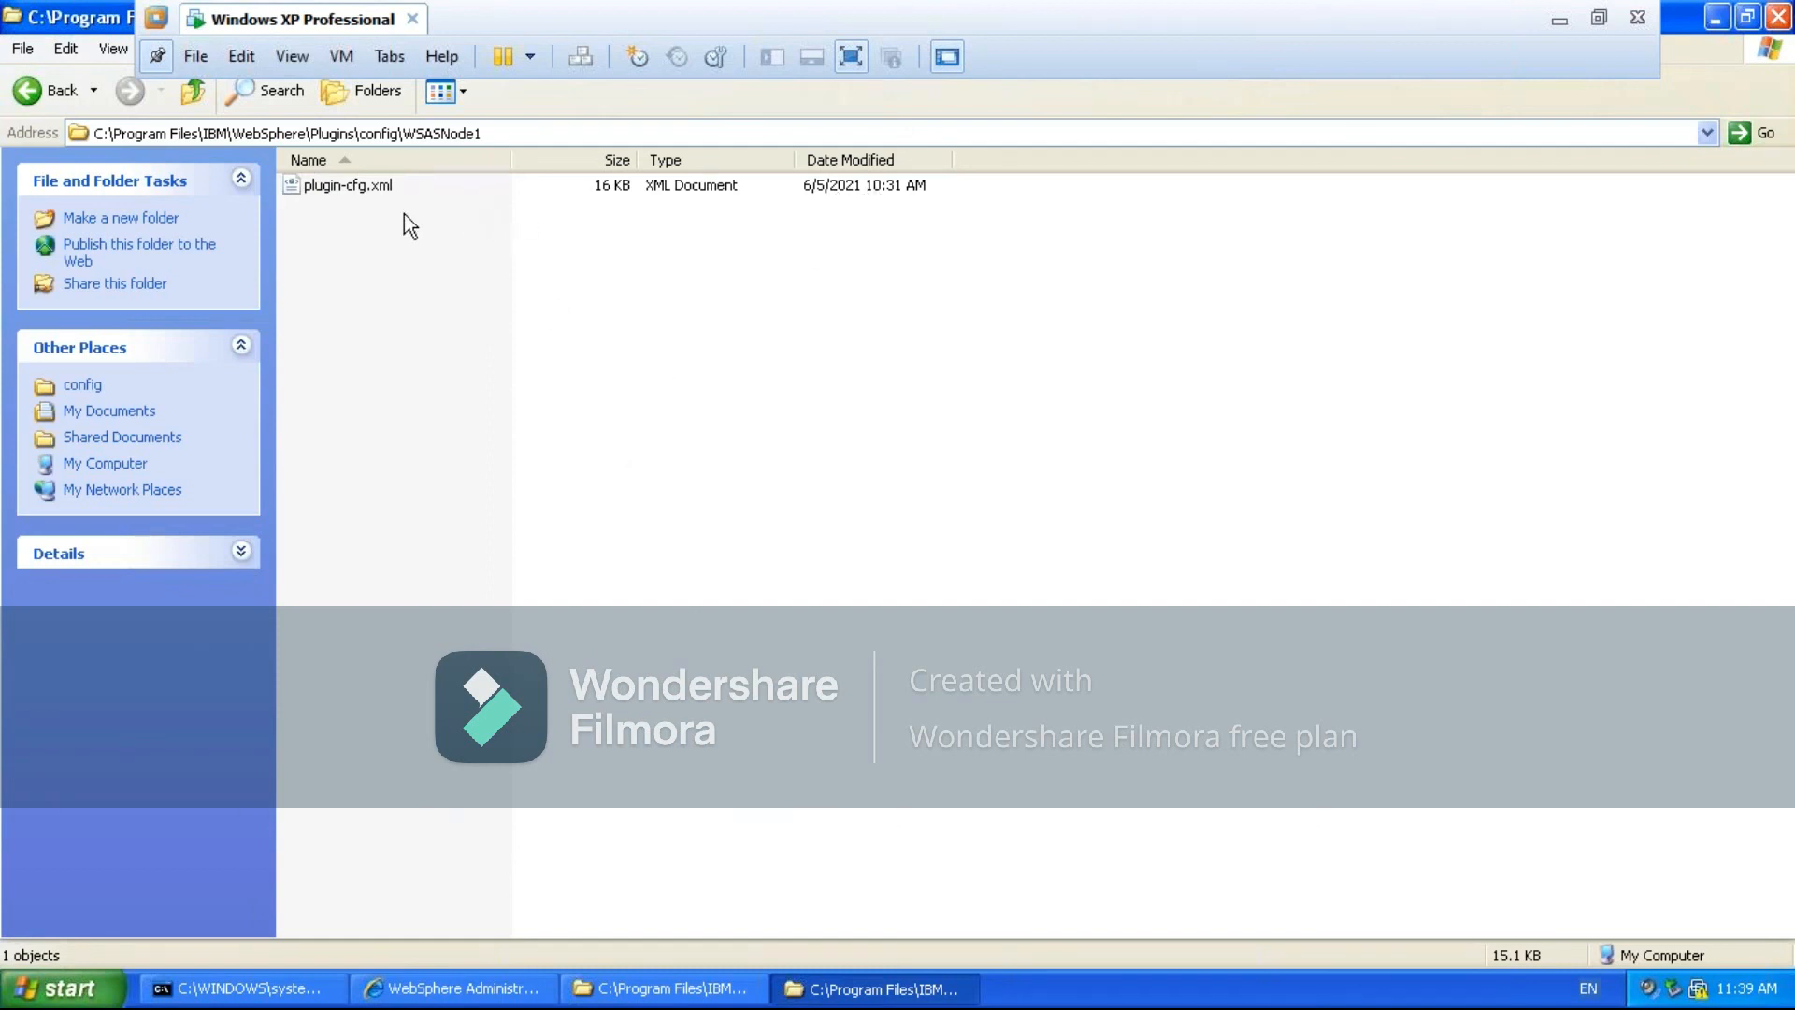
pyautogui.click(356, 194)
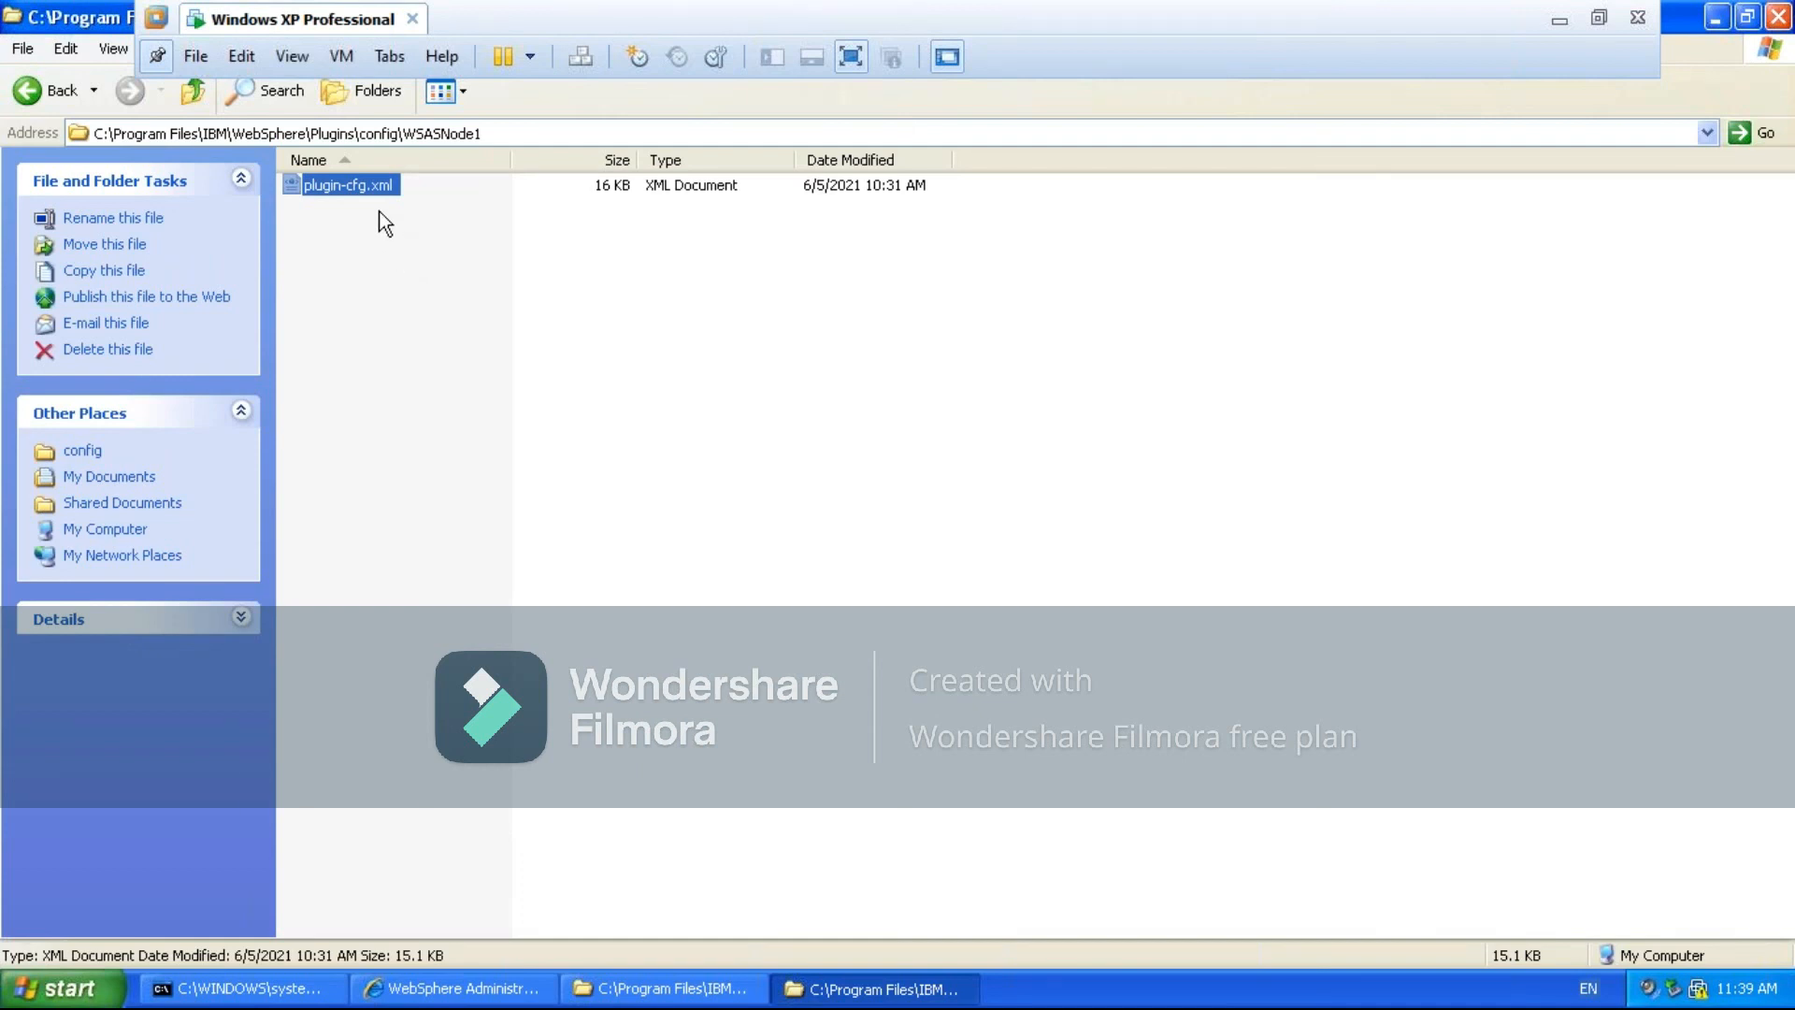
pyautogui.click(620, 995)
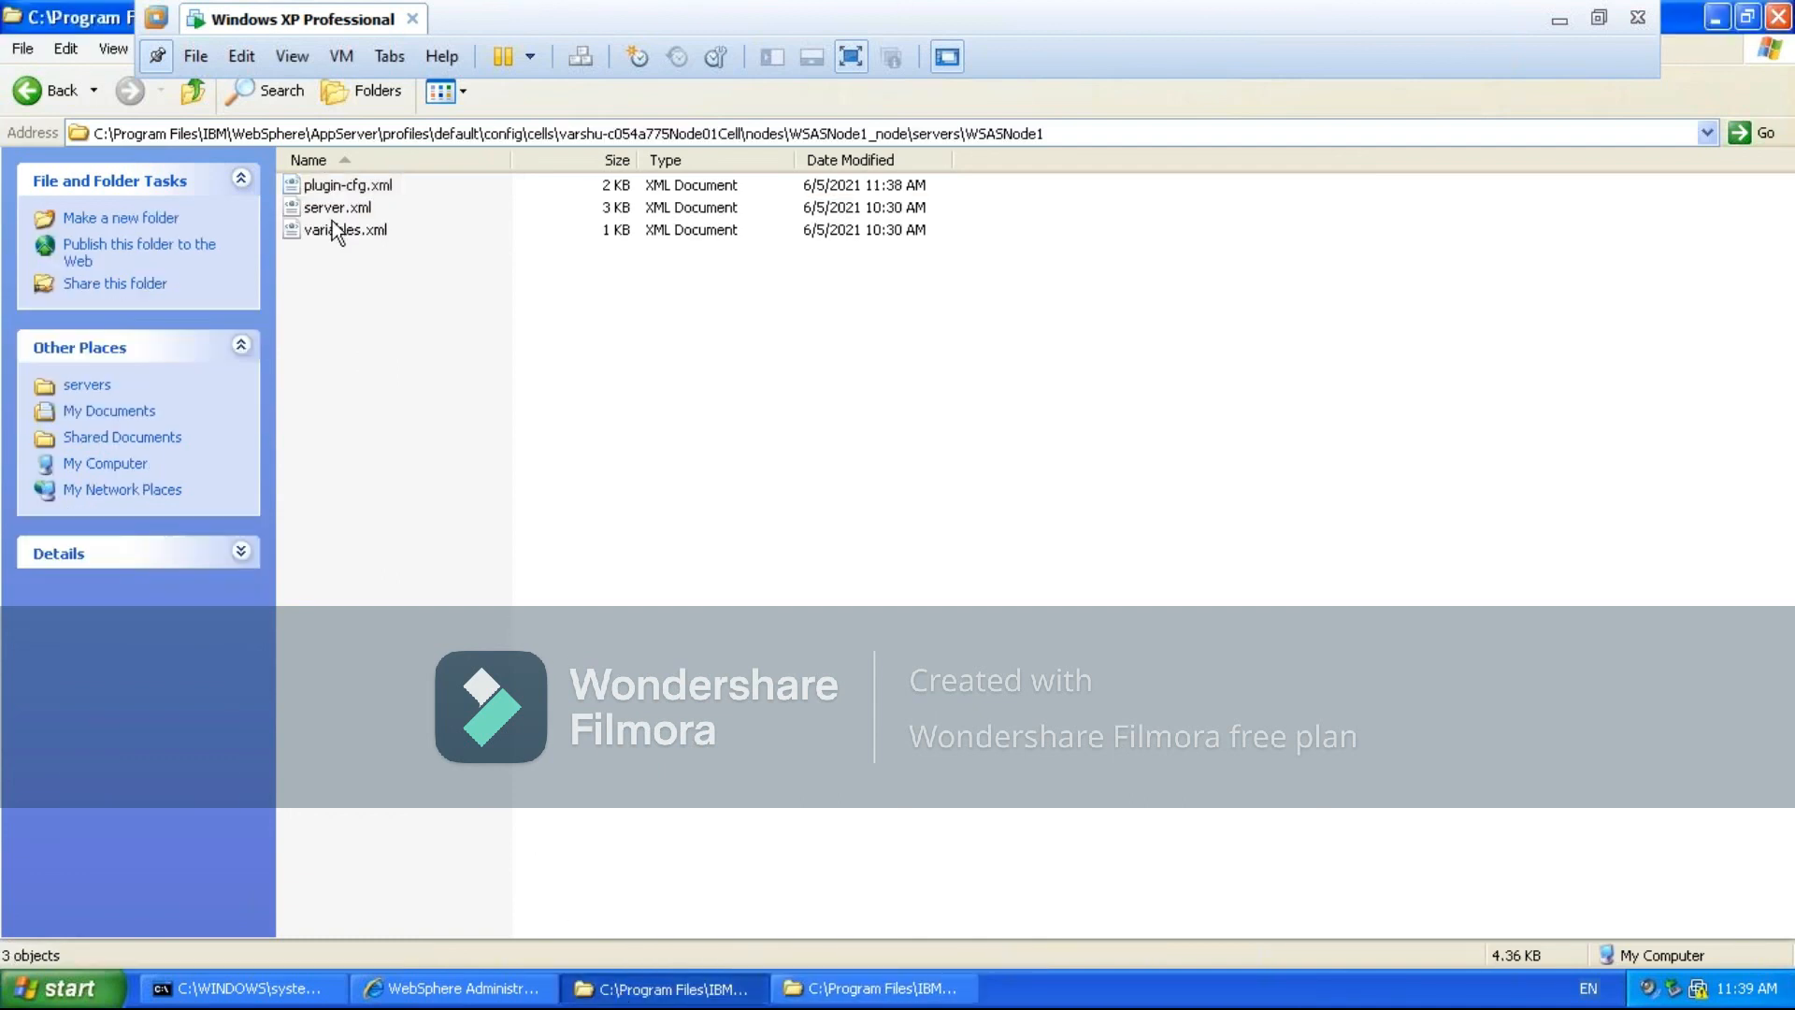
pyautogui.click(332, 187)
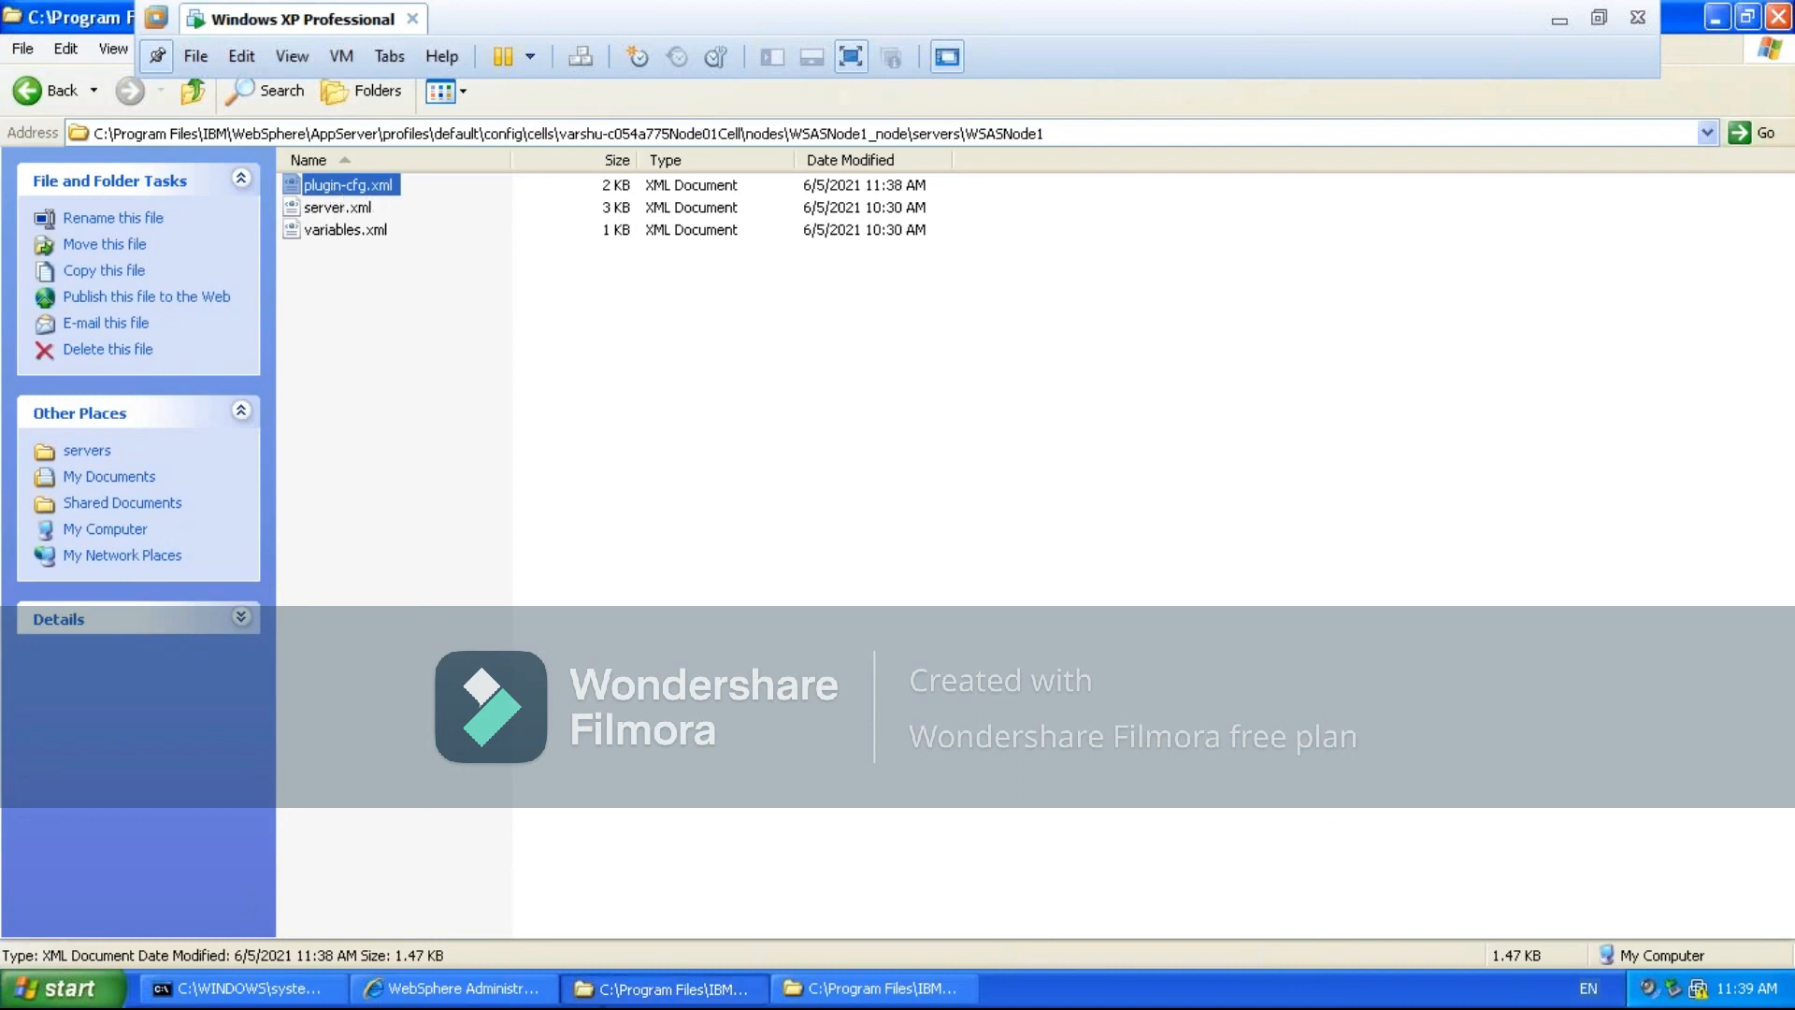
pyautogui.click(452, 989)
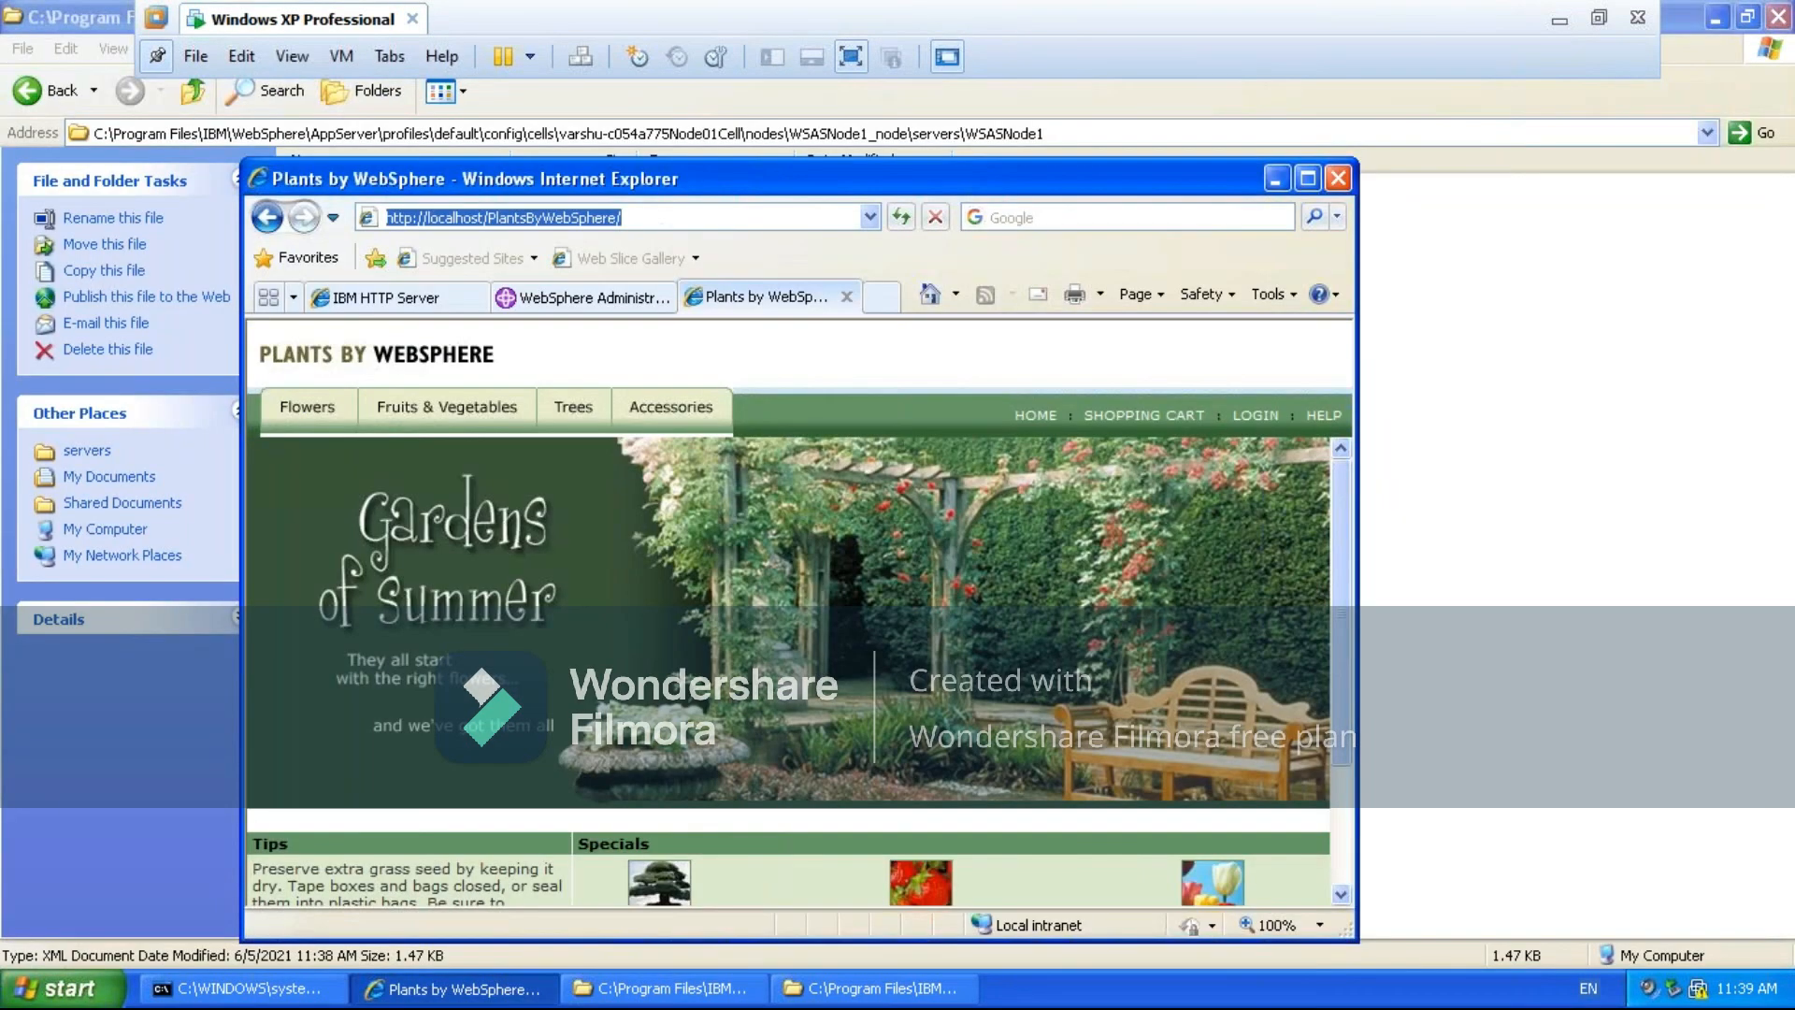
pyautogui.click(608, 217)
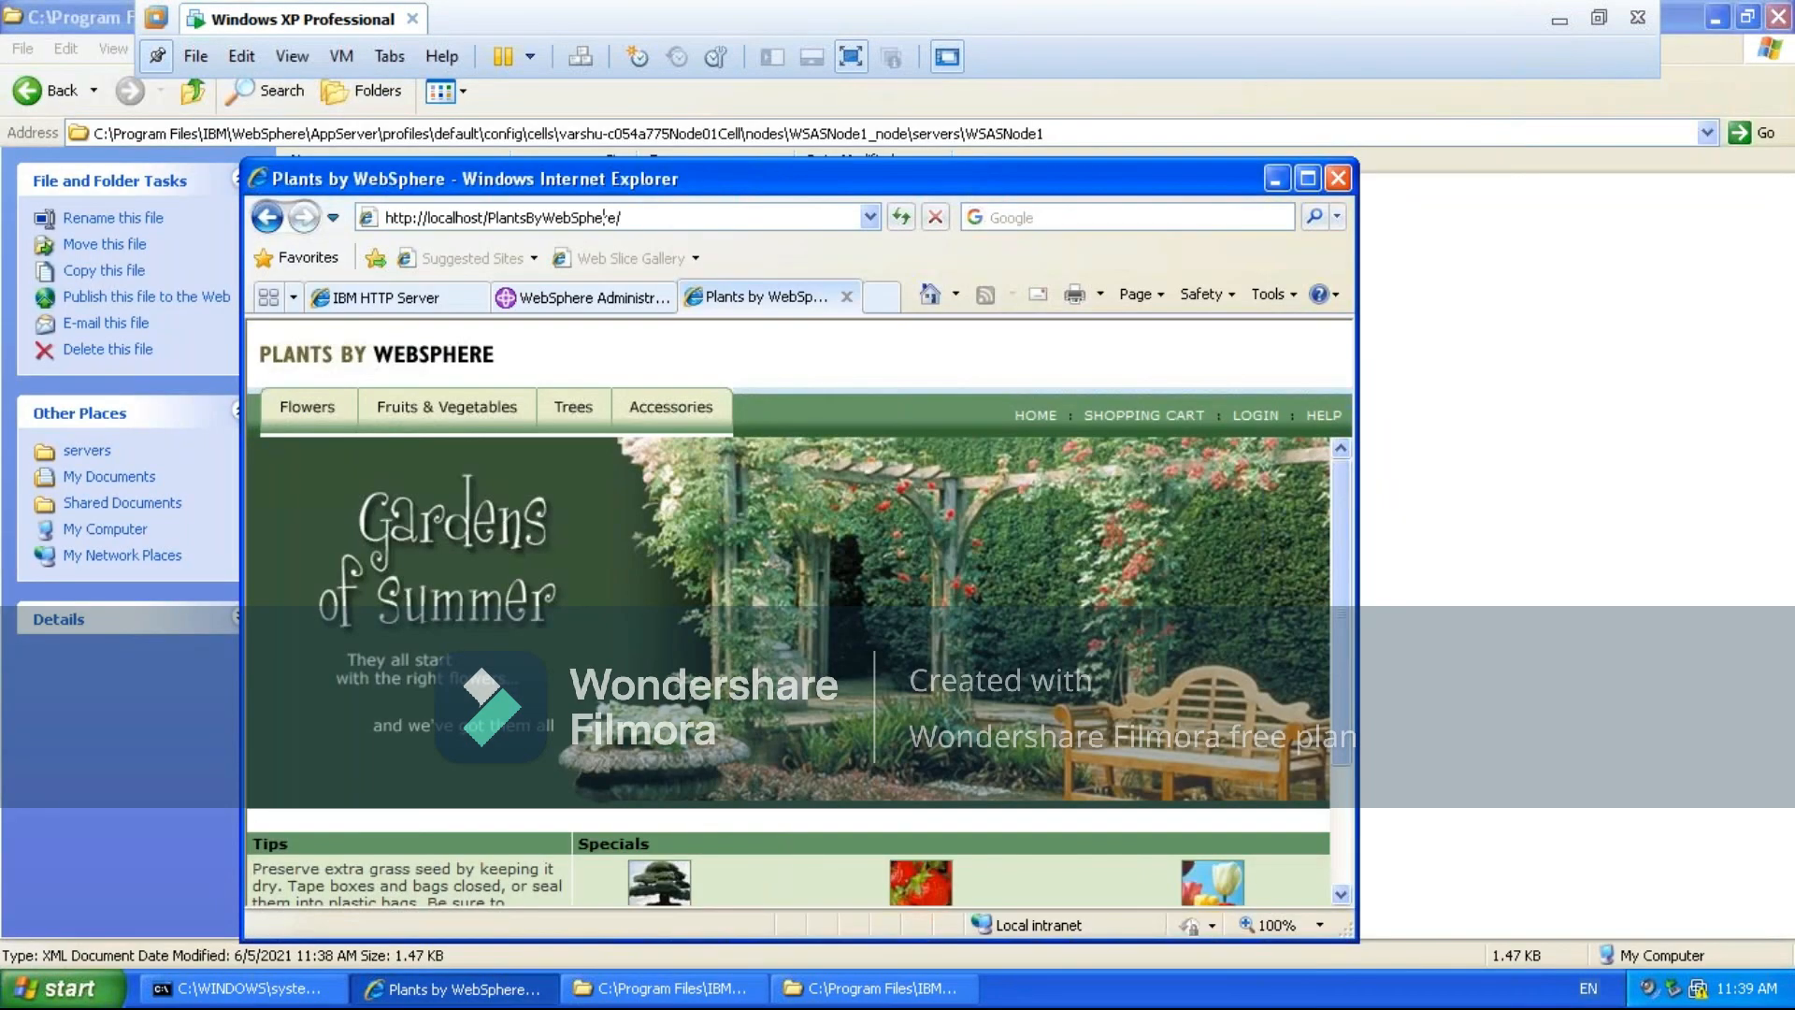
pyautogui.click(483, 217)
pyautogui.press('BackSpace')
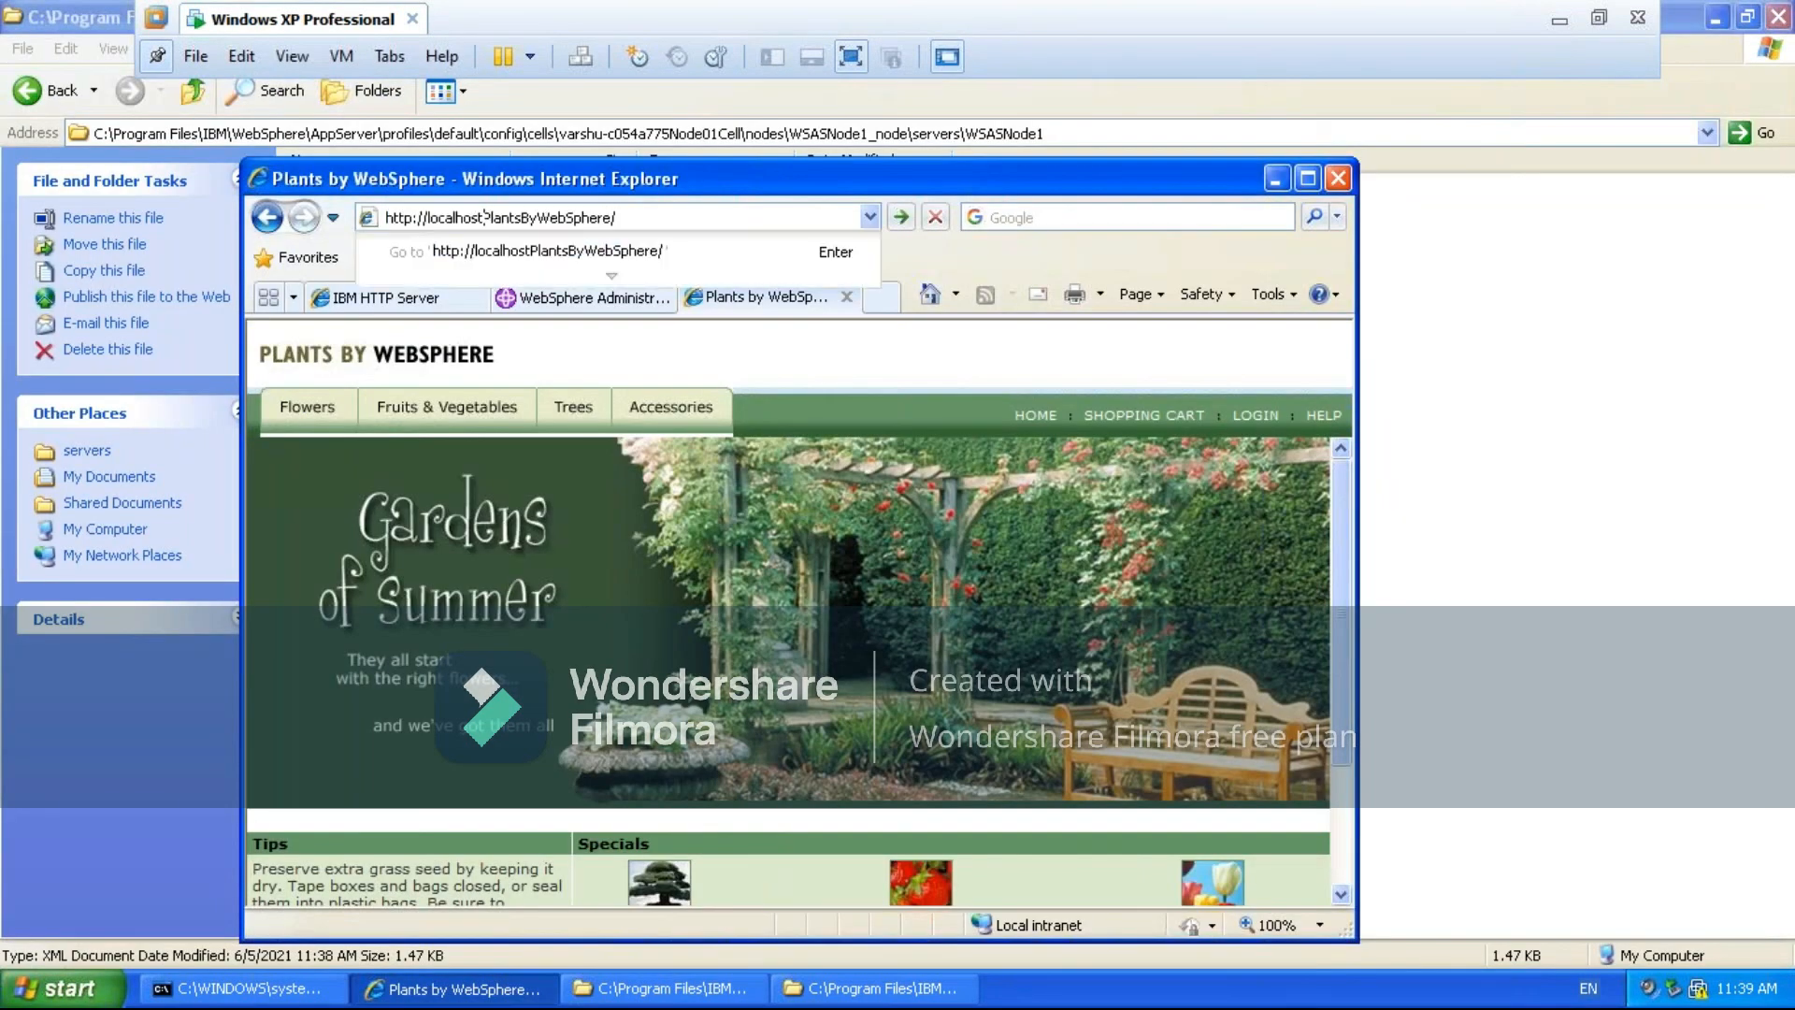
pyautogui.write(':')
pyautogui.write('80')
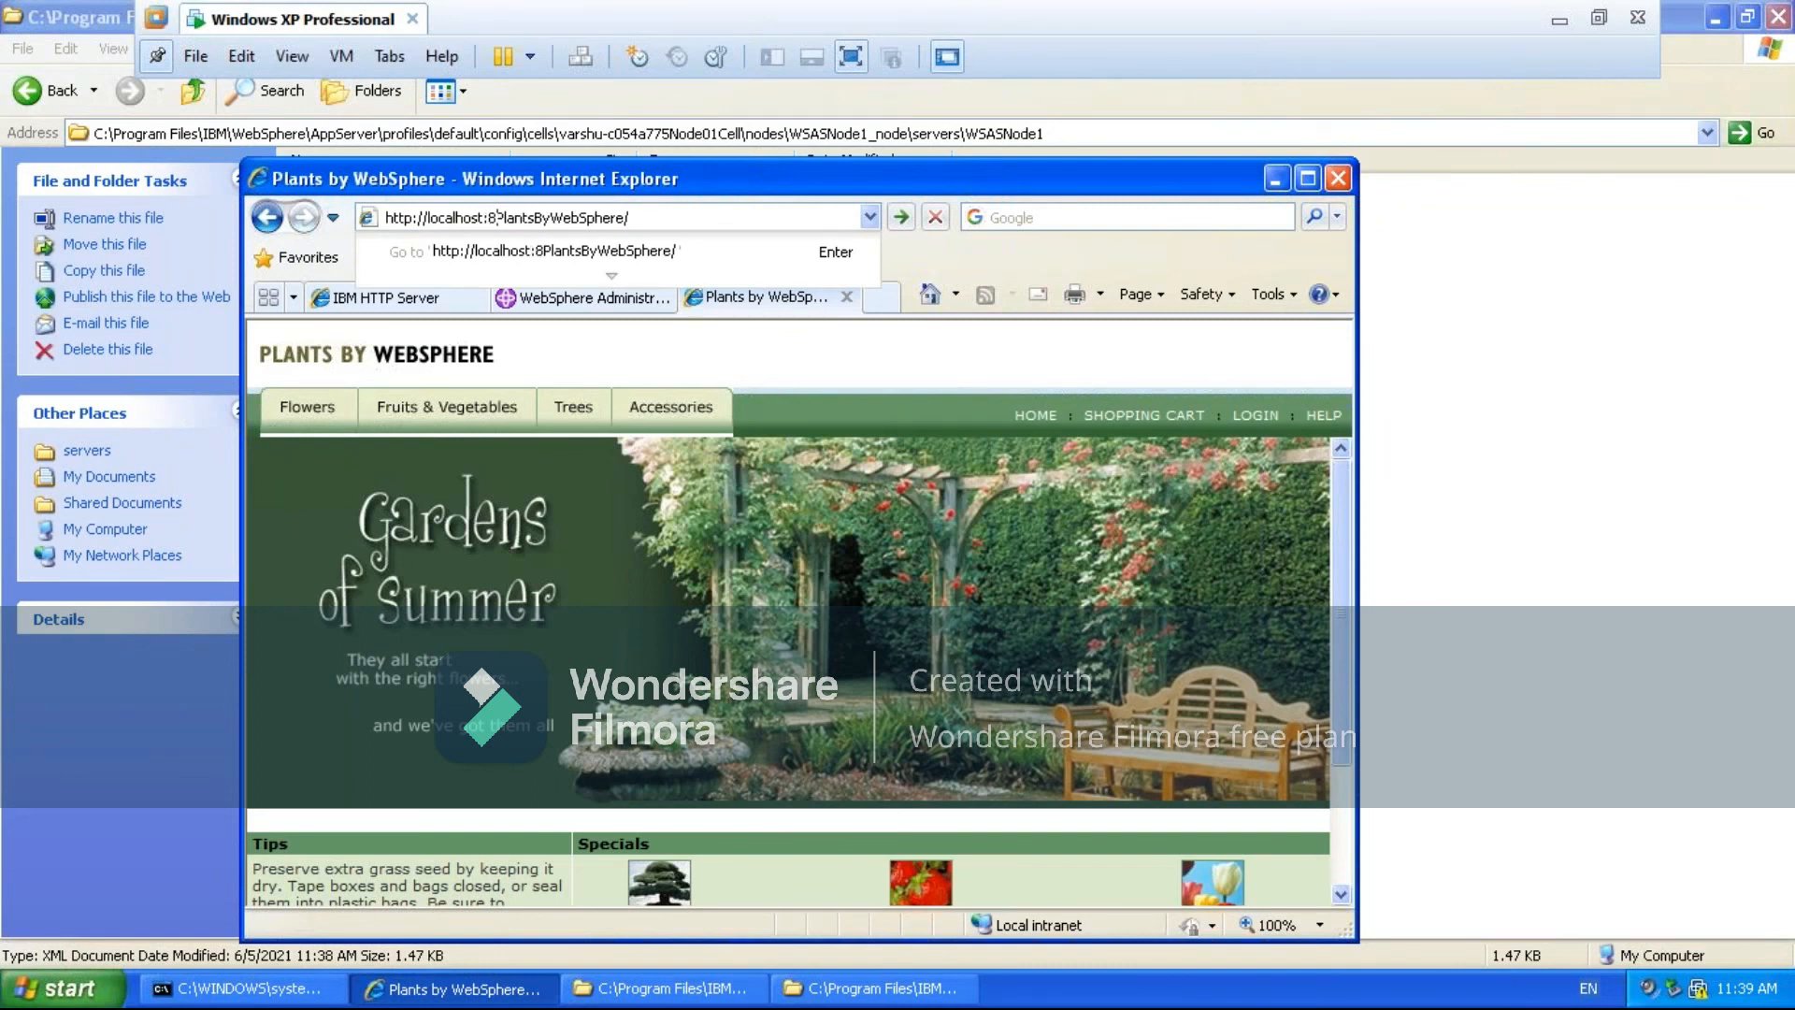
pyautogui.write('/')
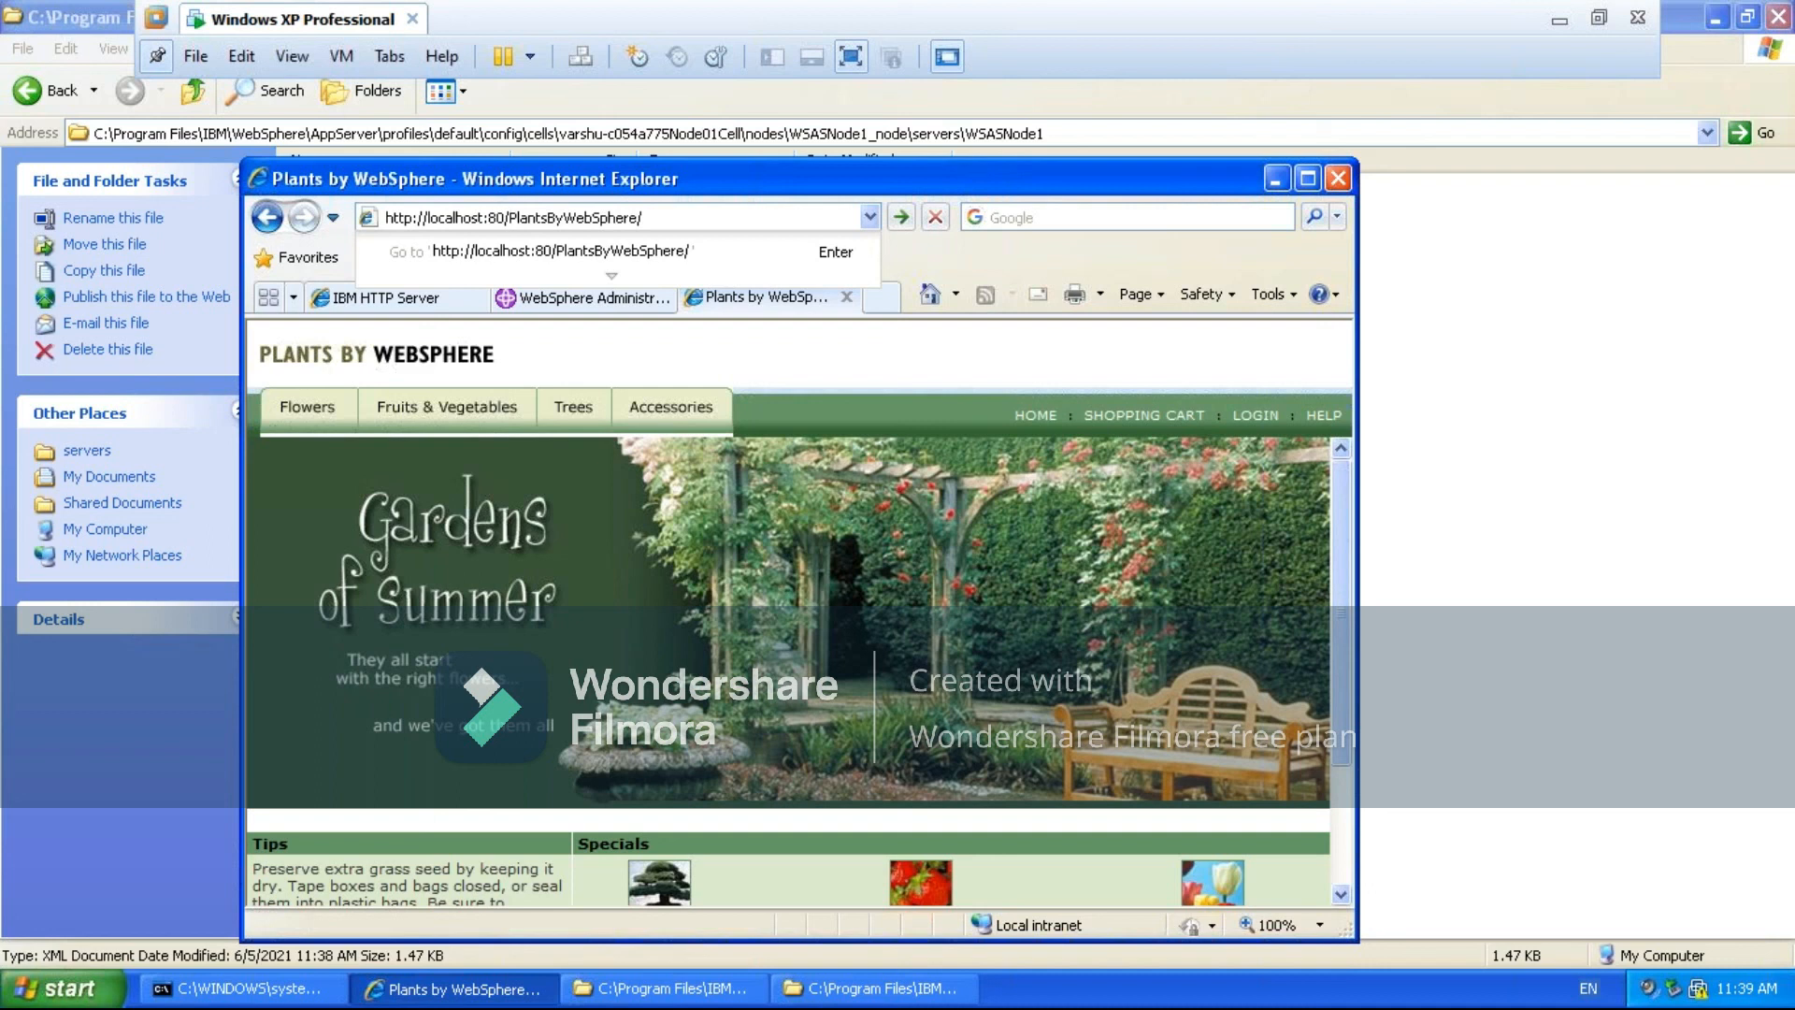
pyautogui.press('Return')
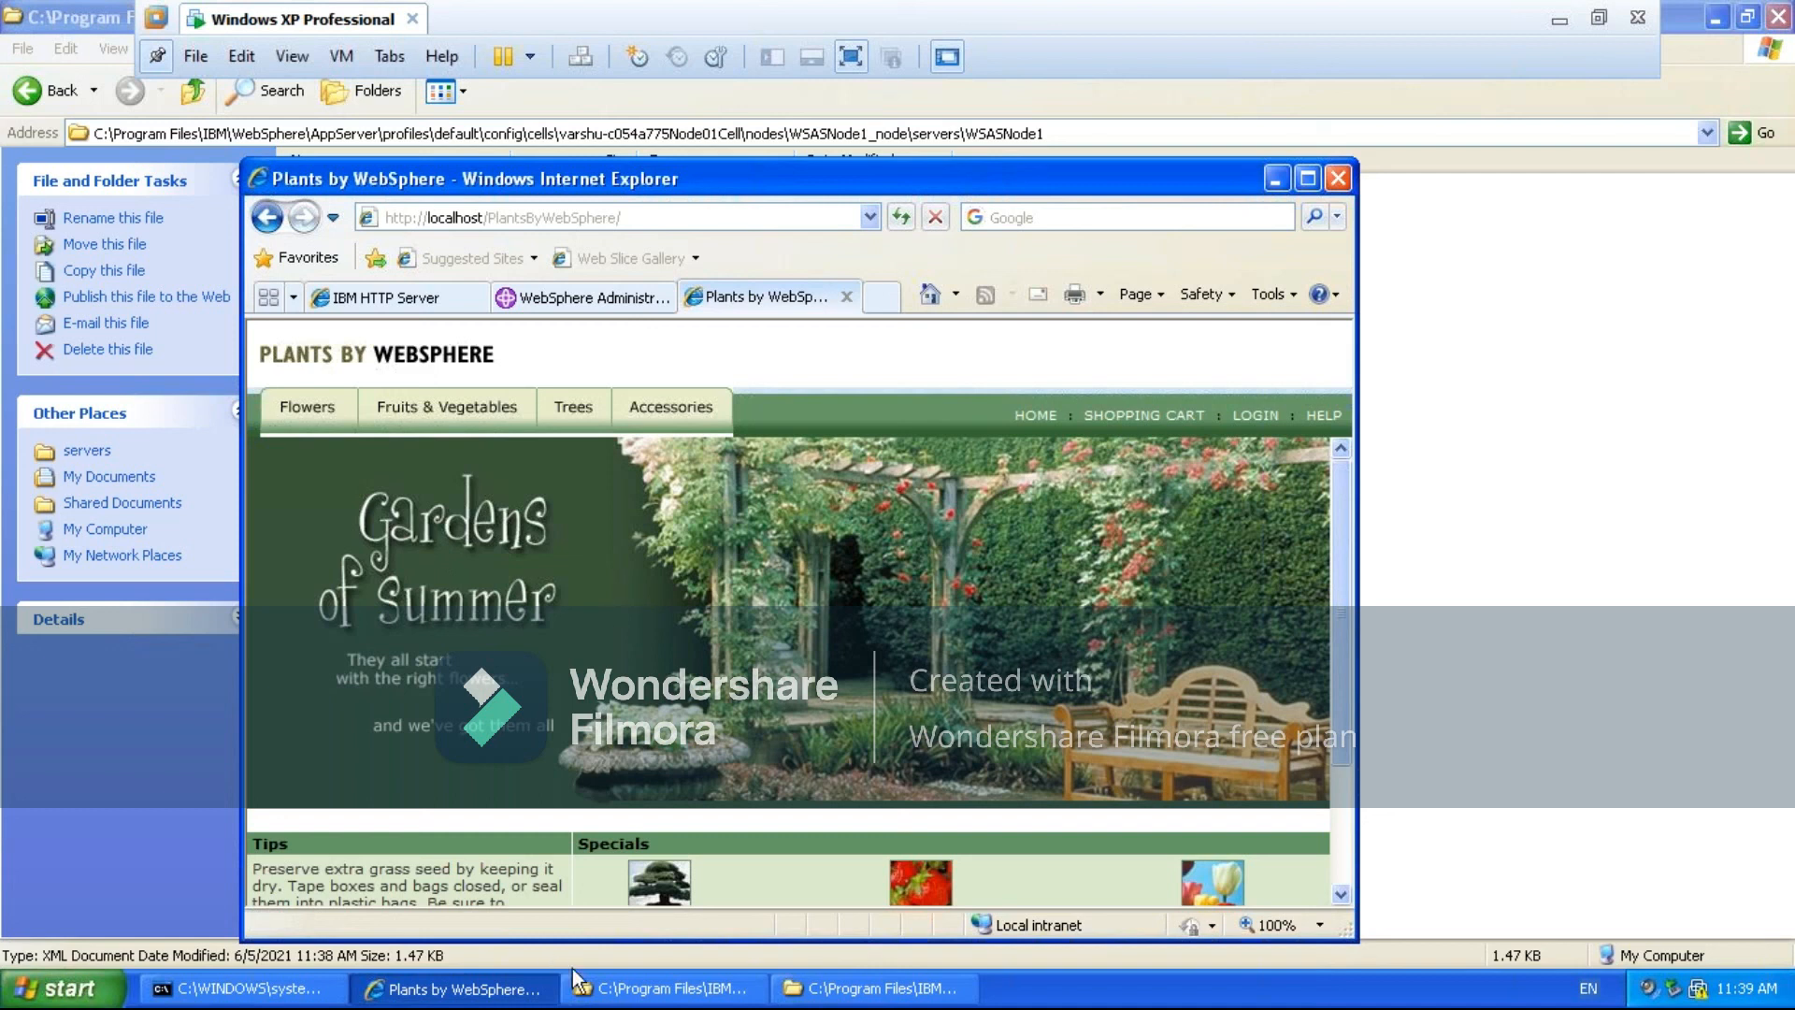
# - Stop and start server1 again from the command prompt using stopServer.bat server1 and startServer.bat server1
pyautogui.click(229, 991)
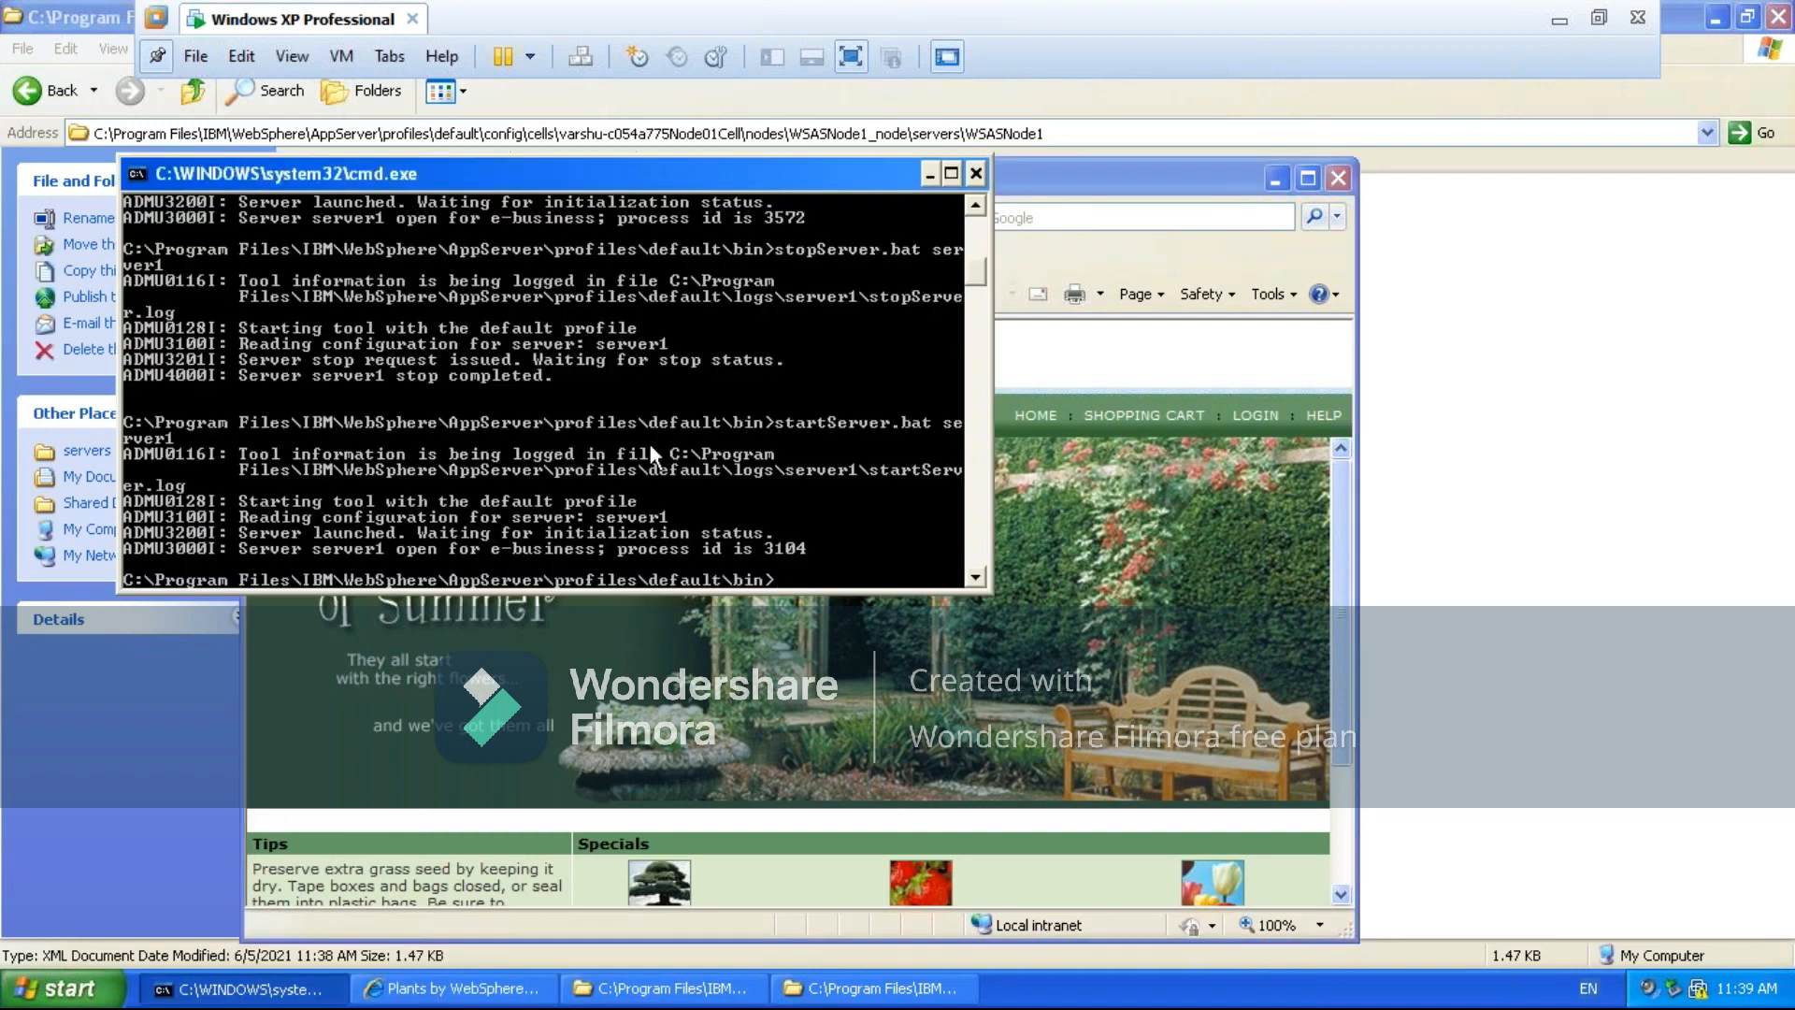
pyautogui.press('Up')
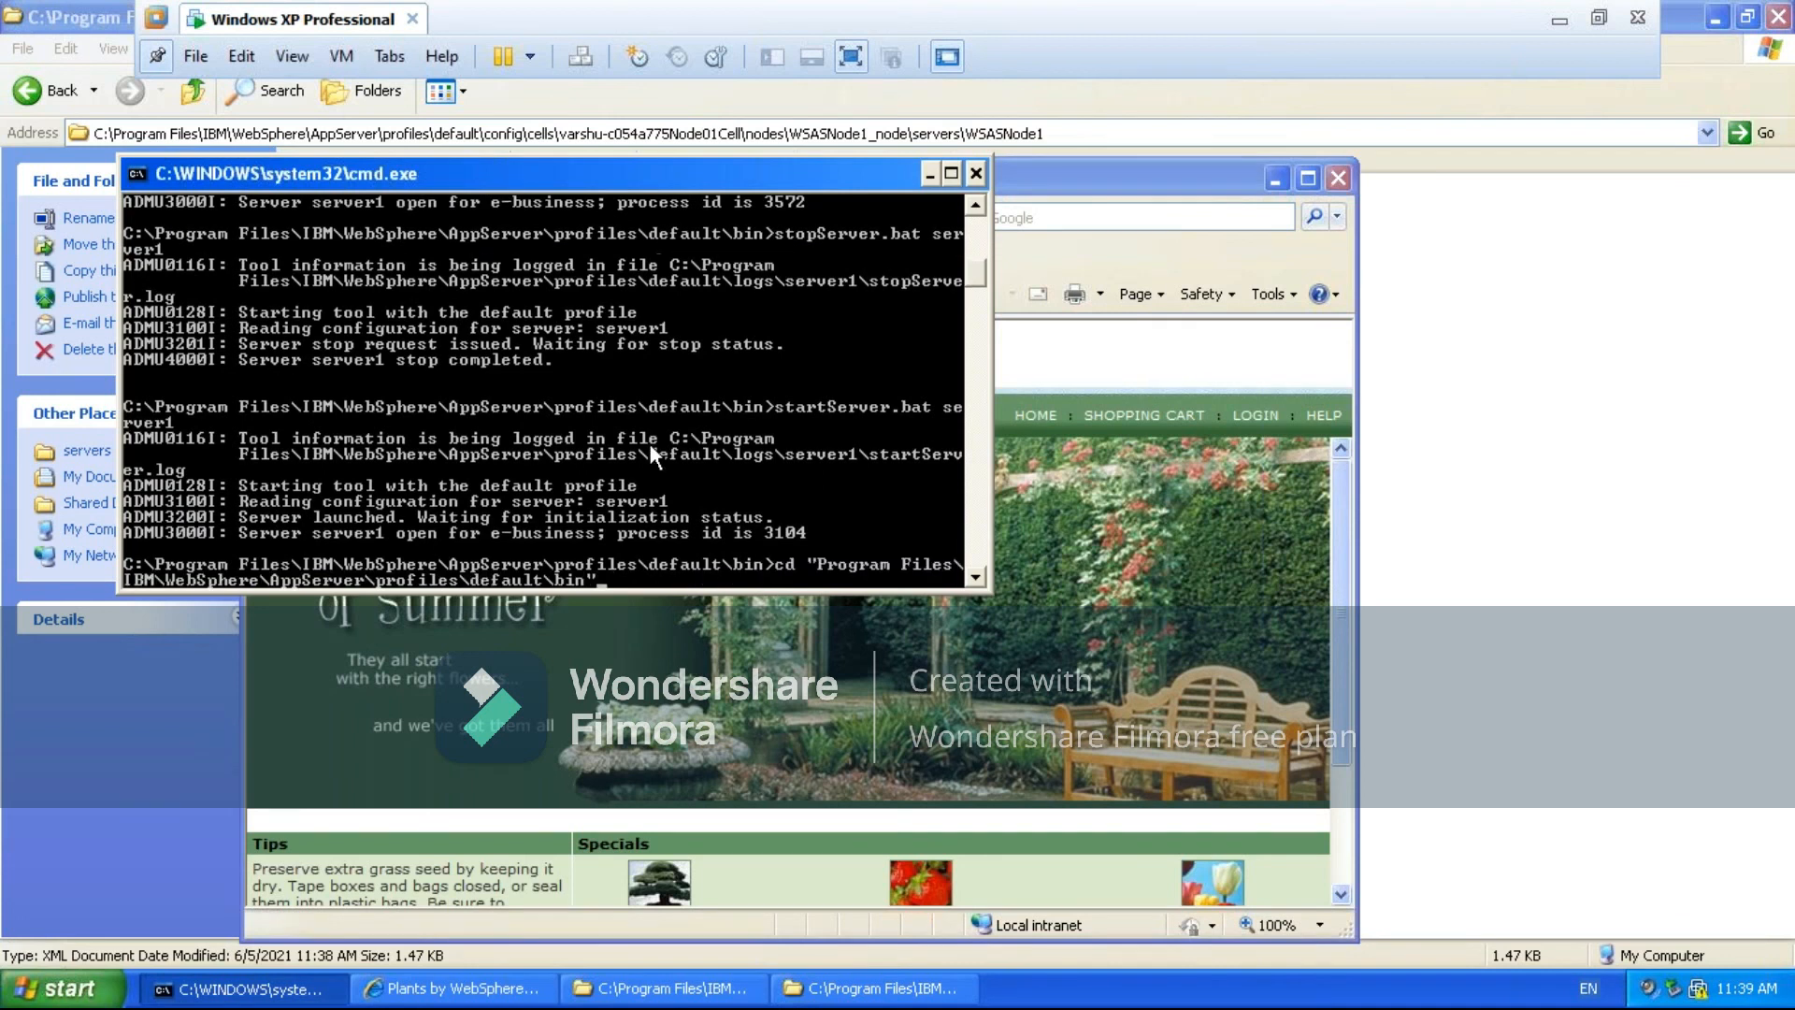
pyautogui.press('Up')
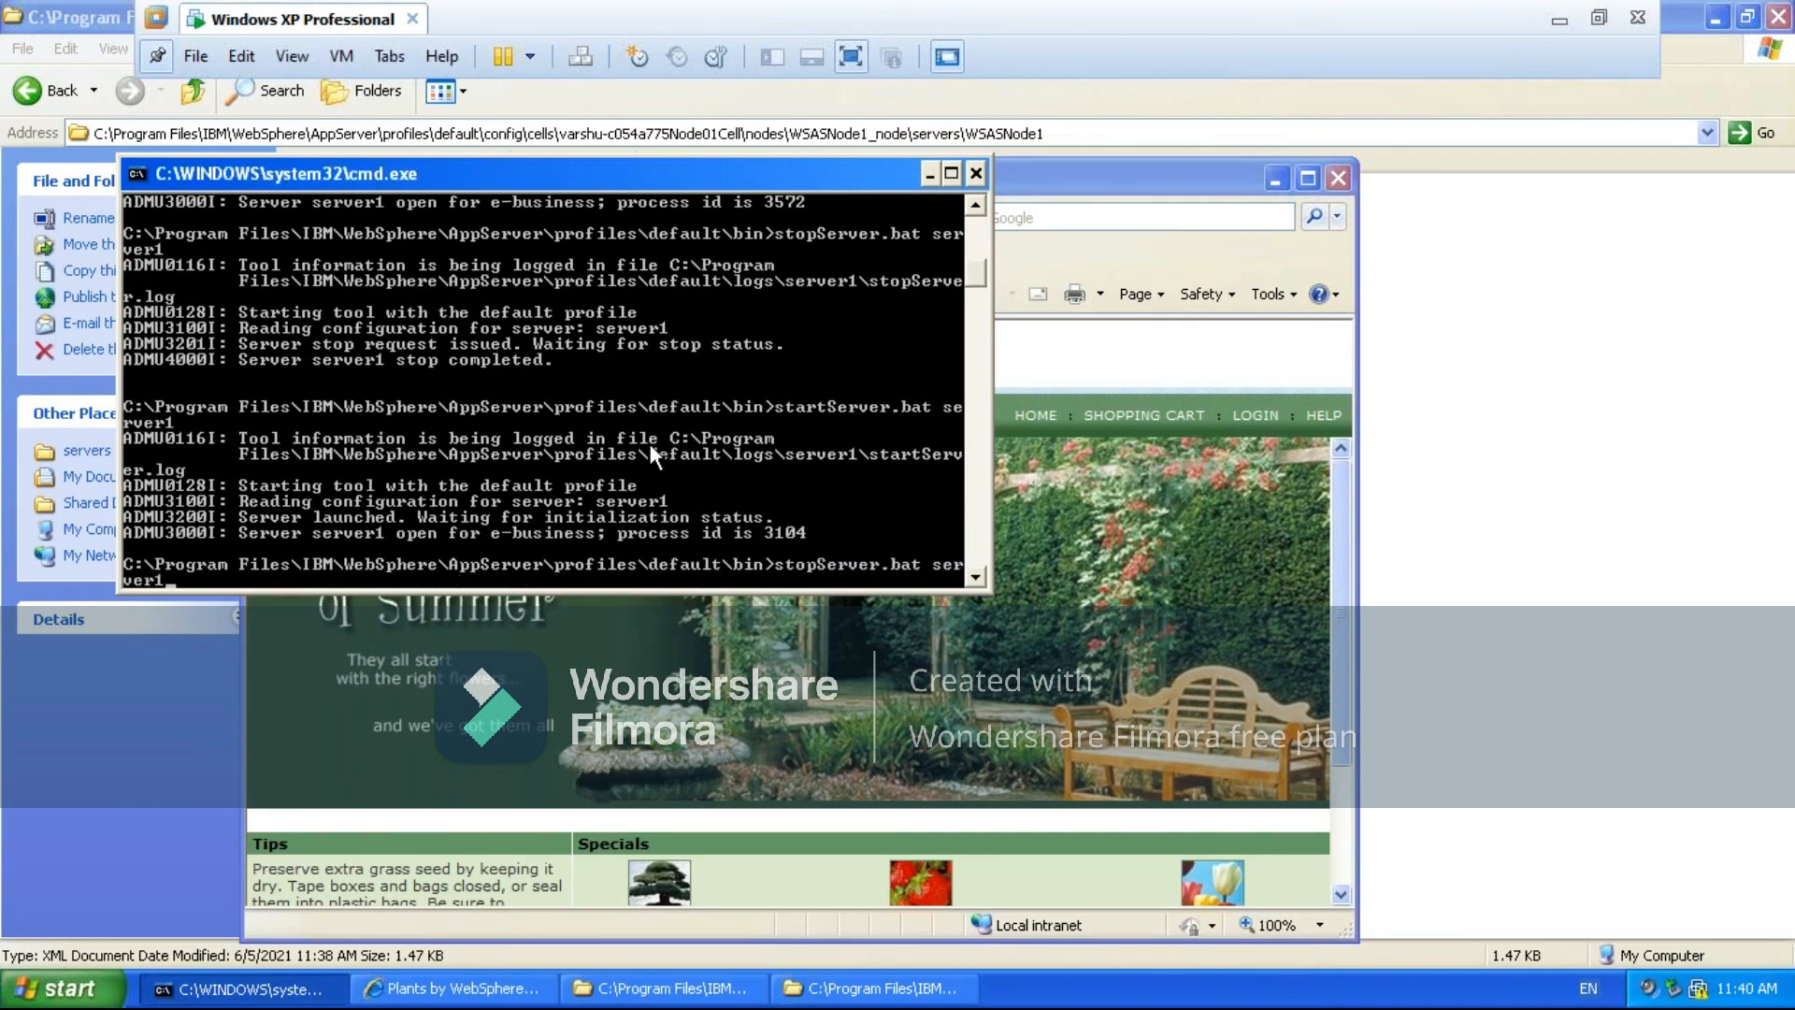
pyautogui.press('Return')
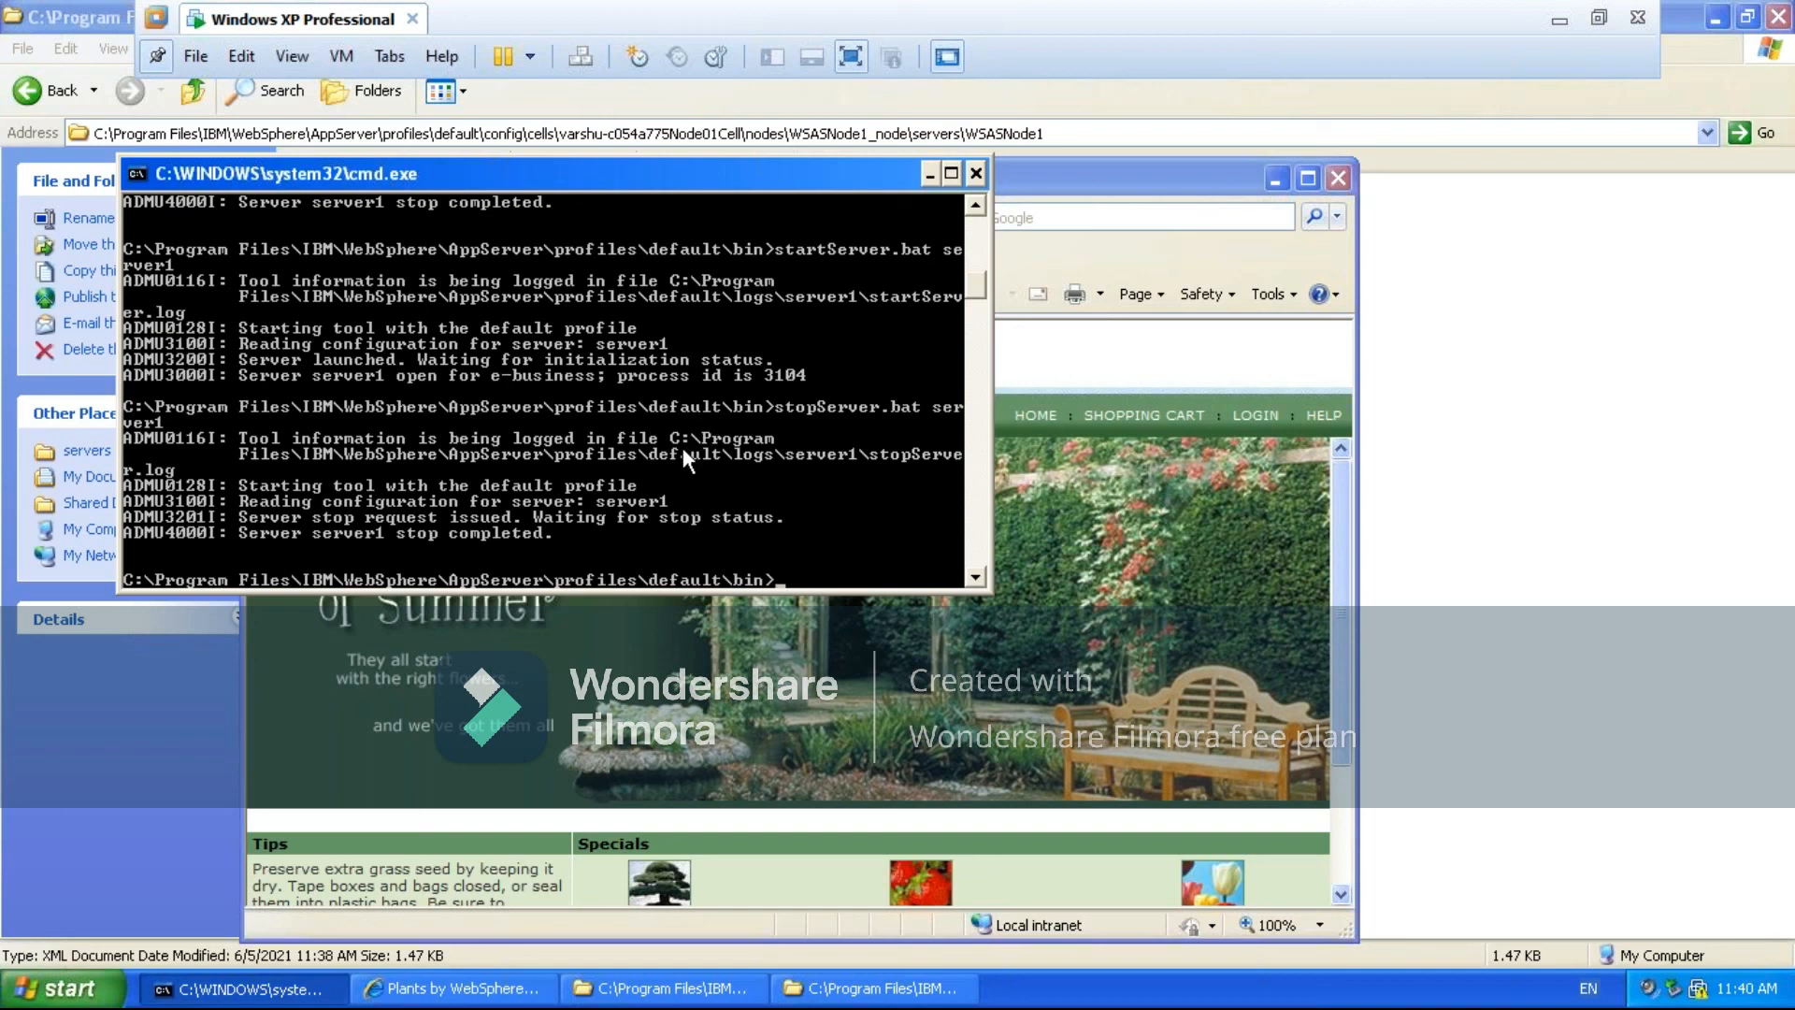
pyautogui.press('Up')
pyautogui.press('Up')
pyautogui.press('Down')
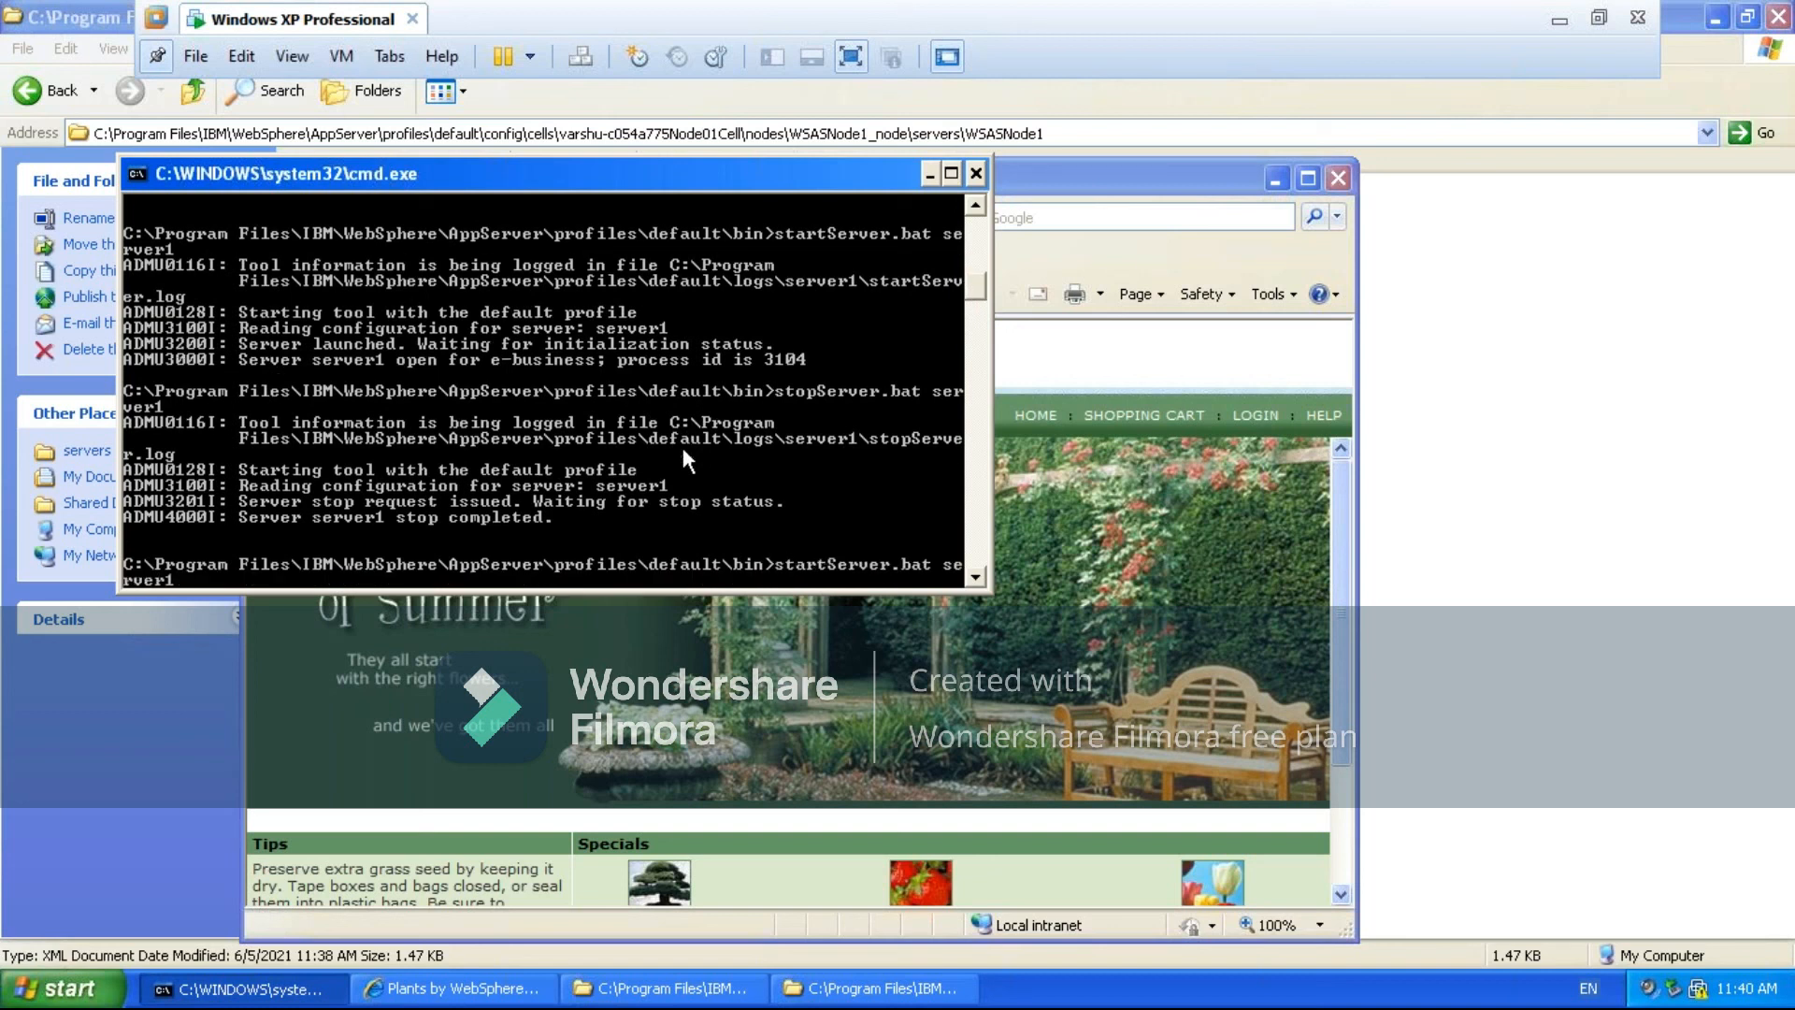
pyautogui.press('Return')
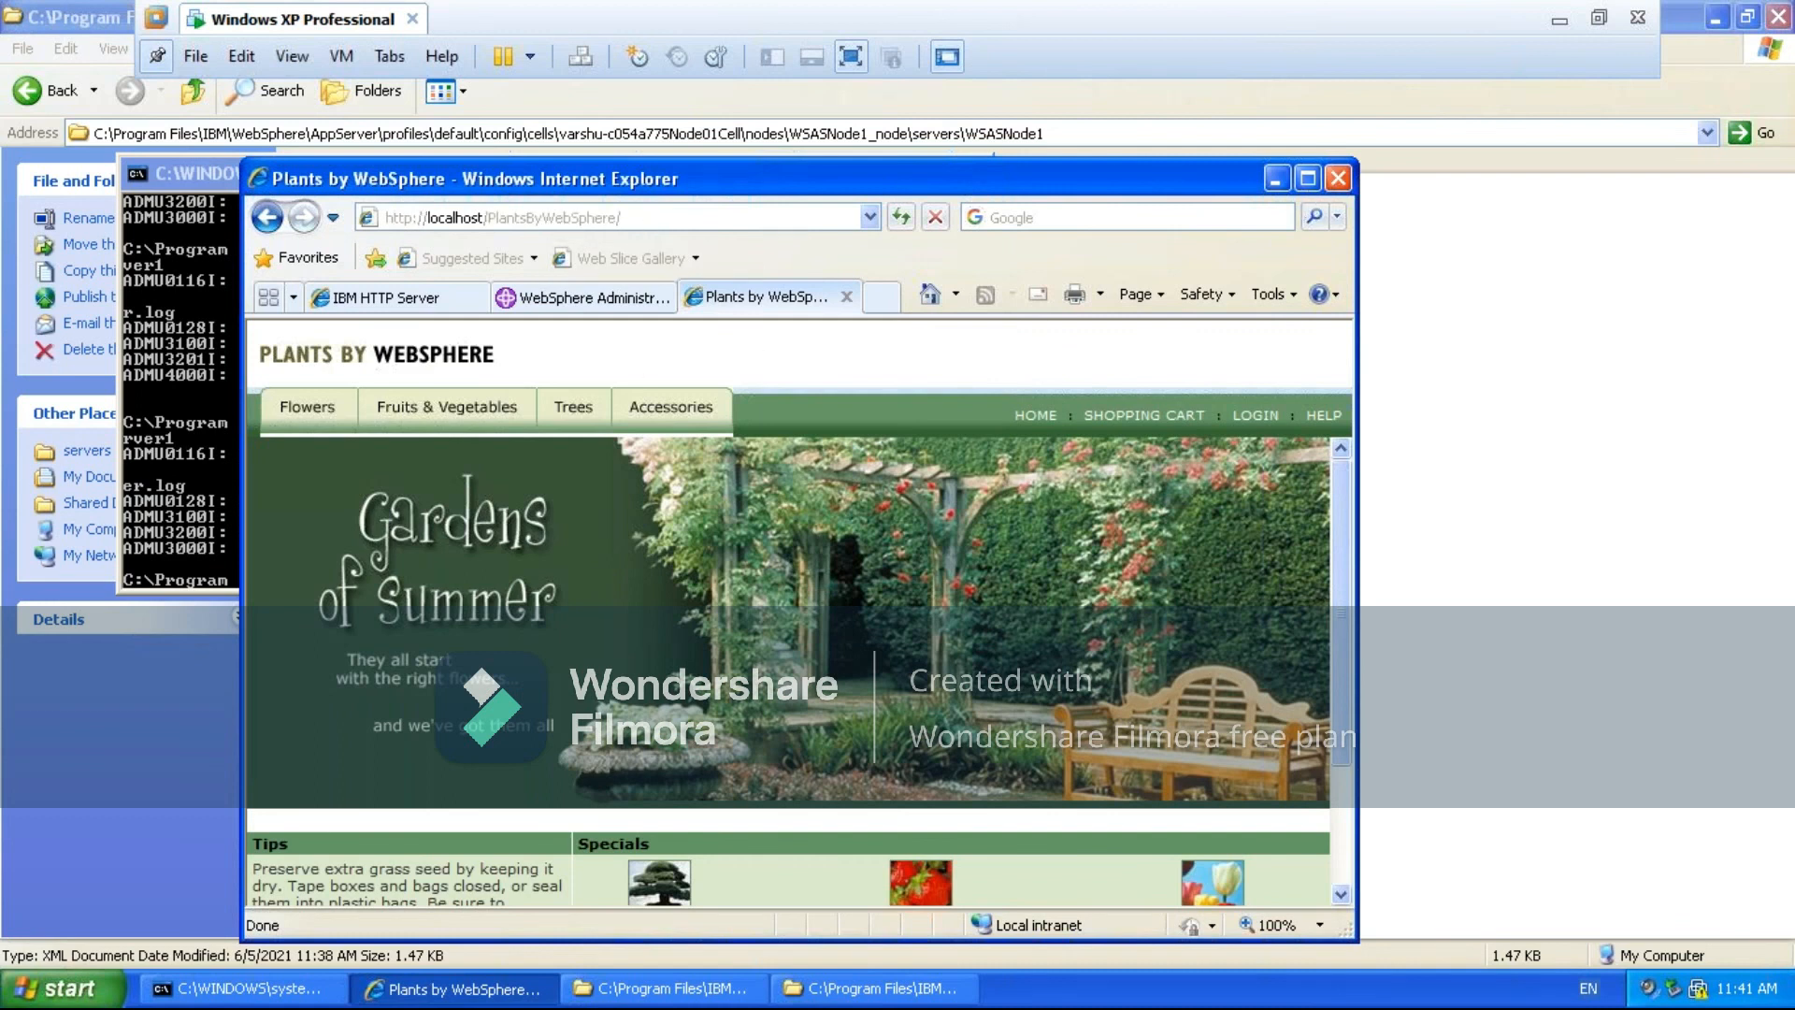
pyautogui.click(847, 297)
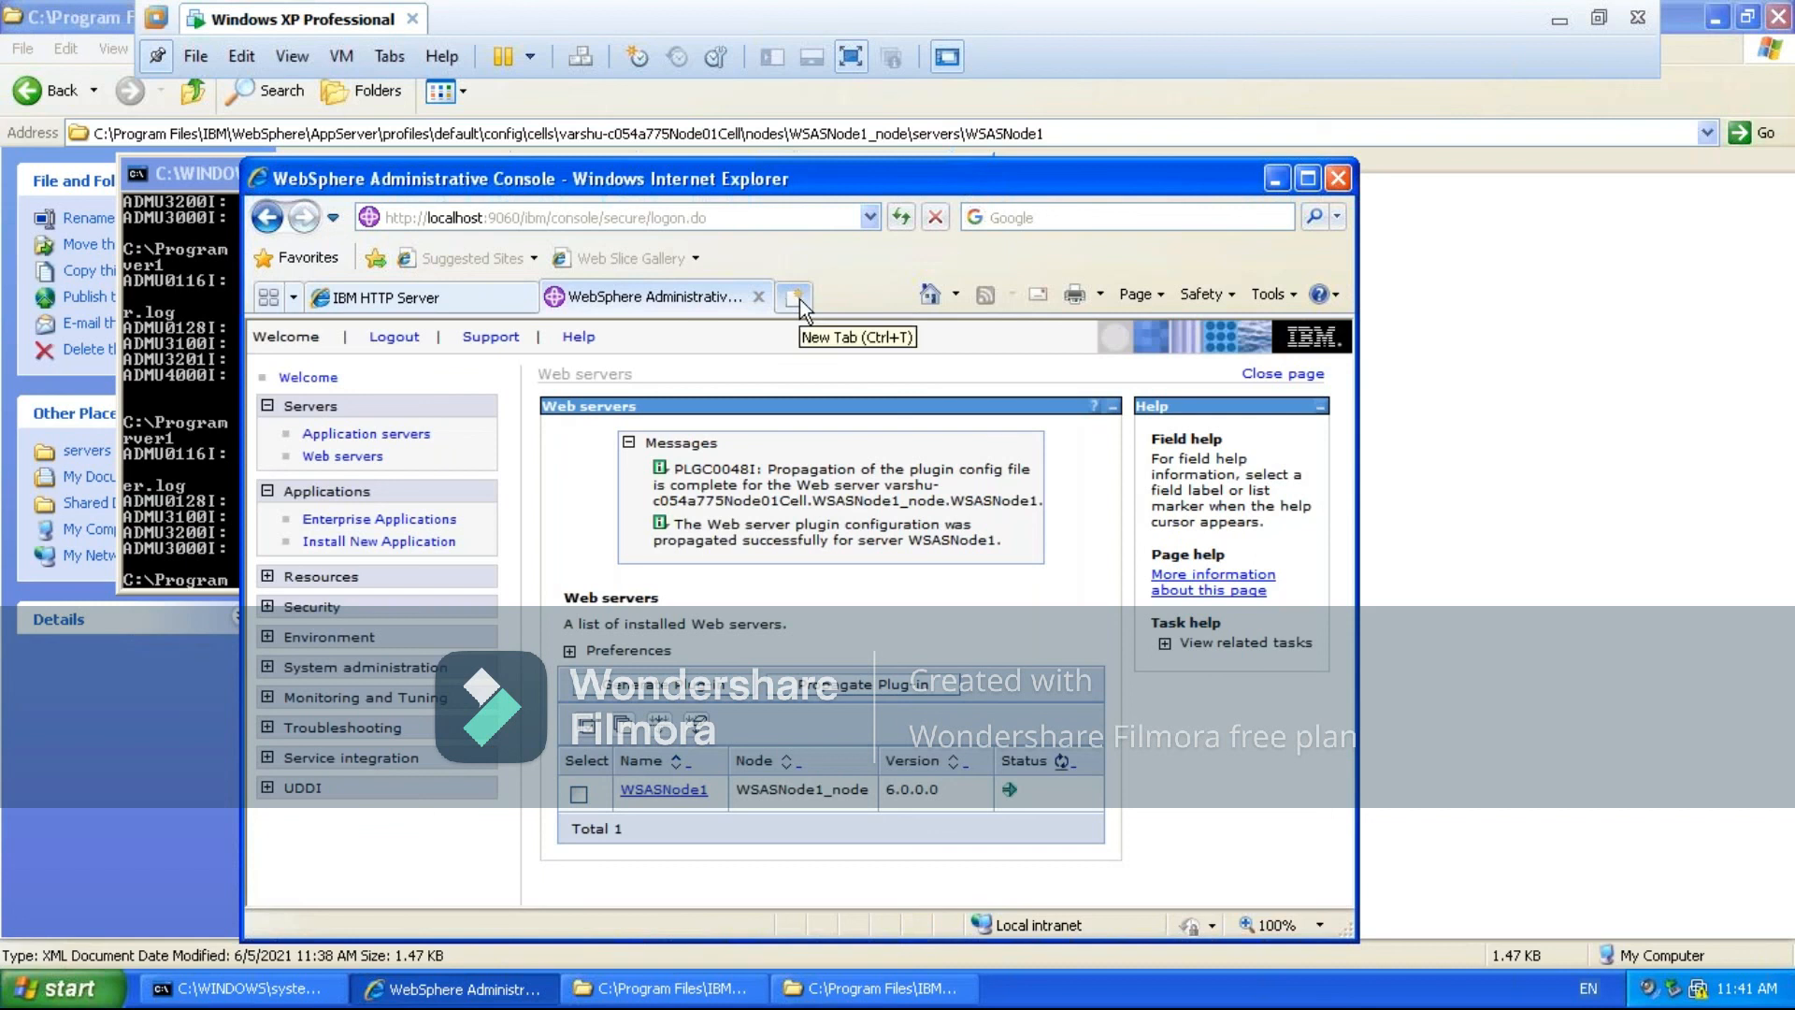
pyautogui.click(799, 299)
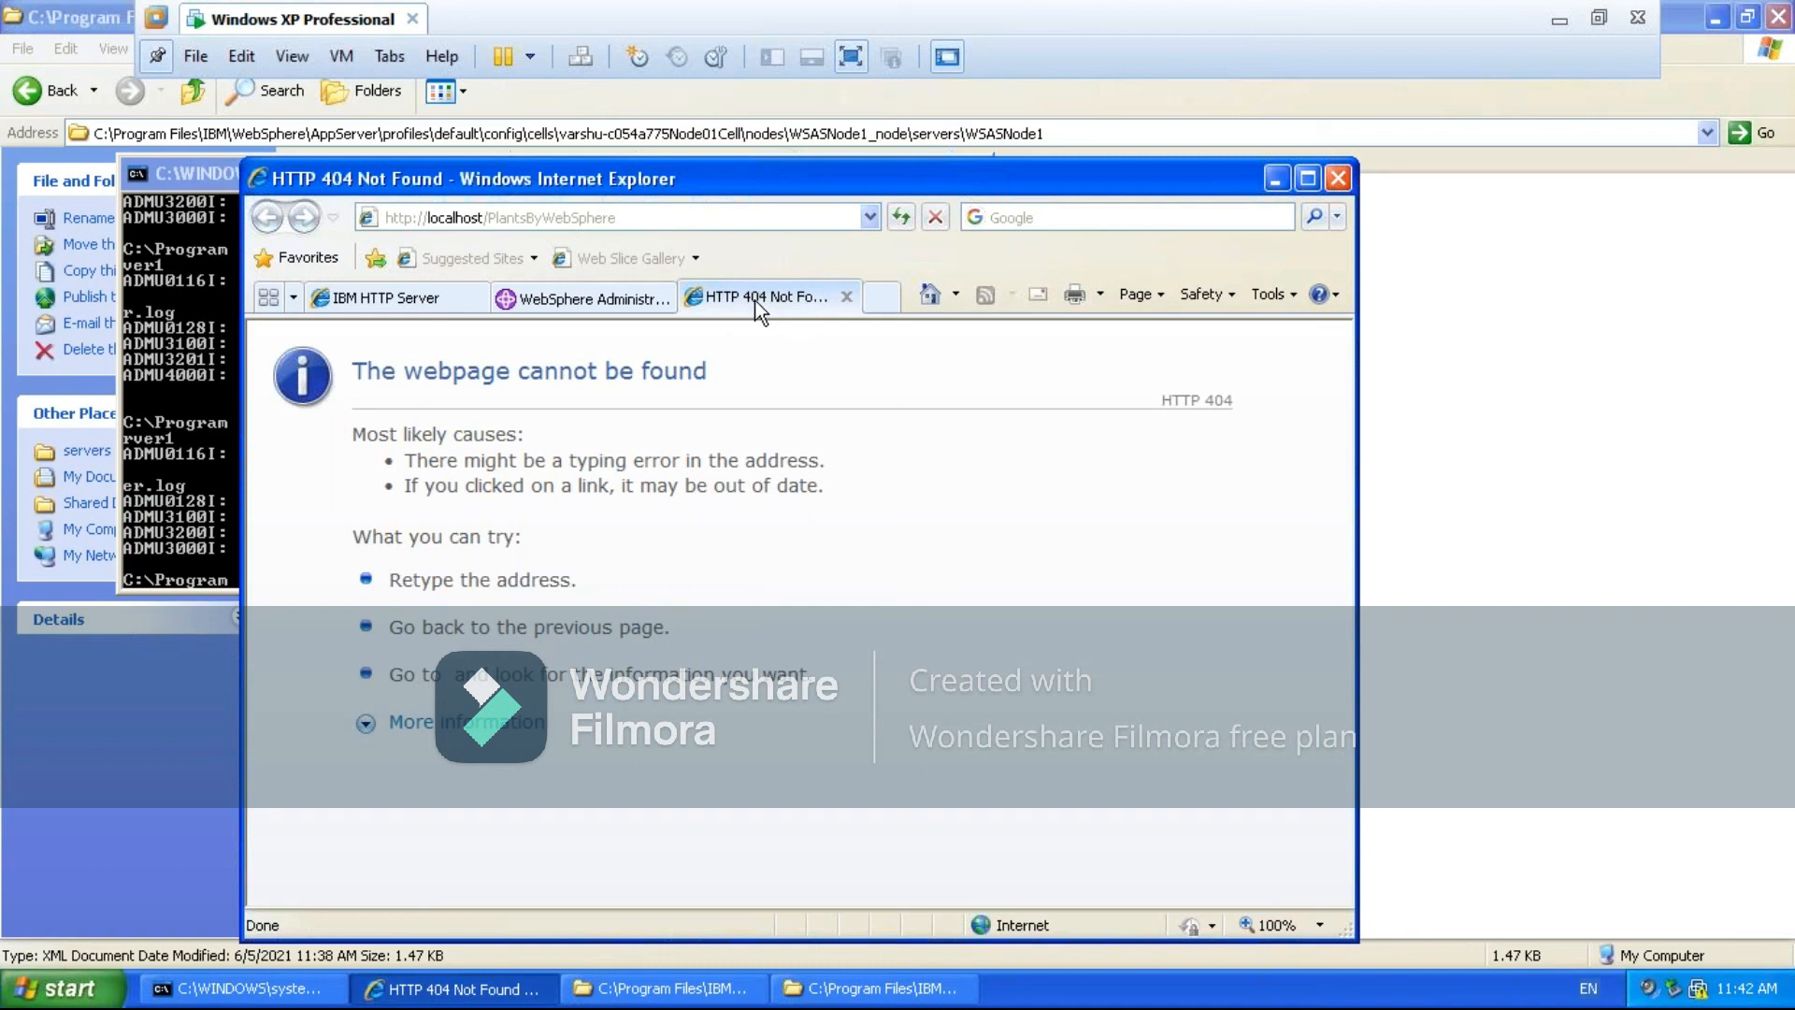
# - Minimise the browser, folder and command prompt windows, and minimise the Windows XP Professional virtual machine to the host desktop
pyautogui.click(1276, 188)
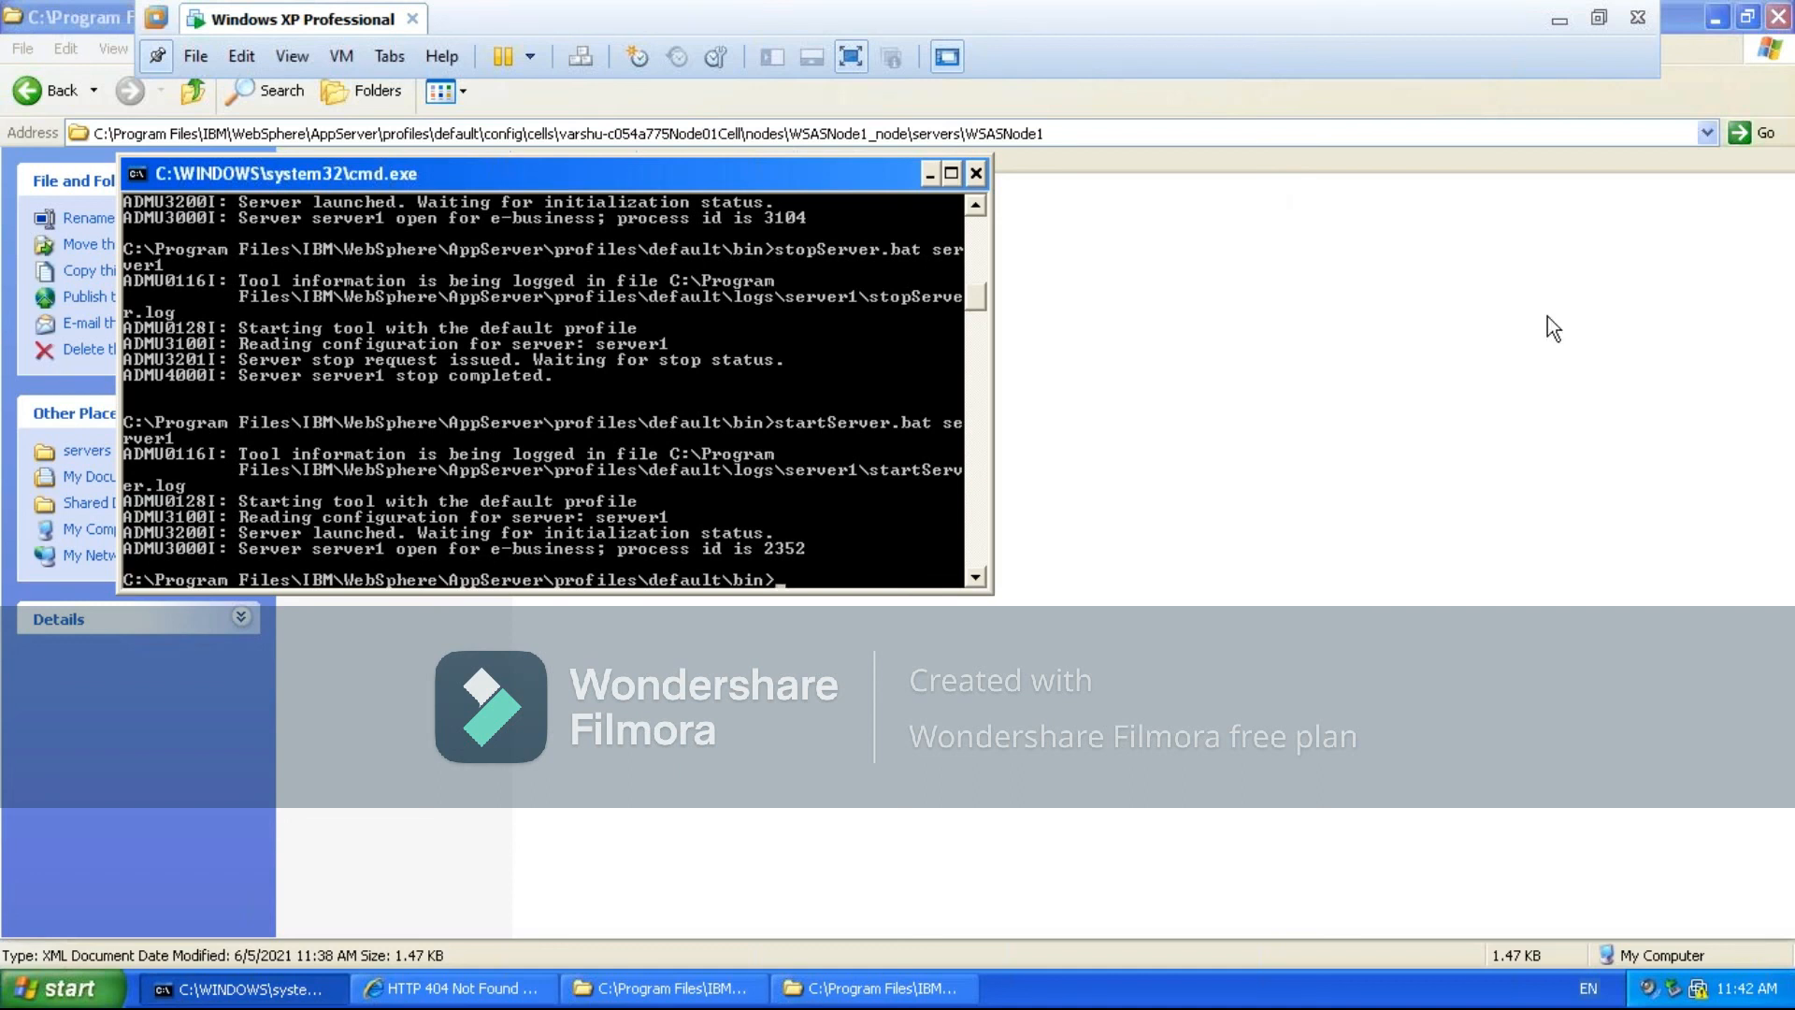
pyautogui.click(1707, 22)
pyautogui.click(1709, 23)
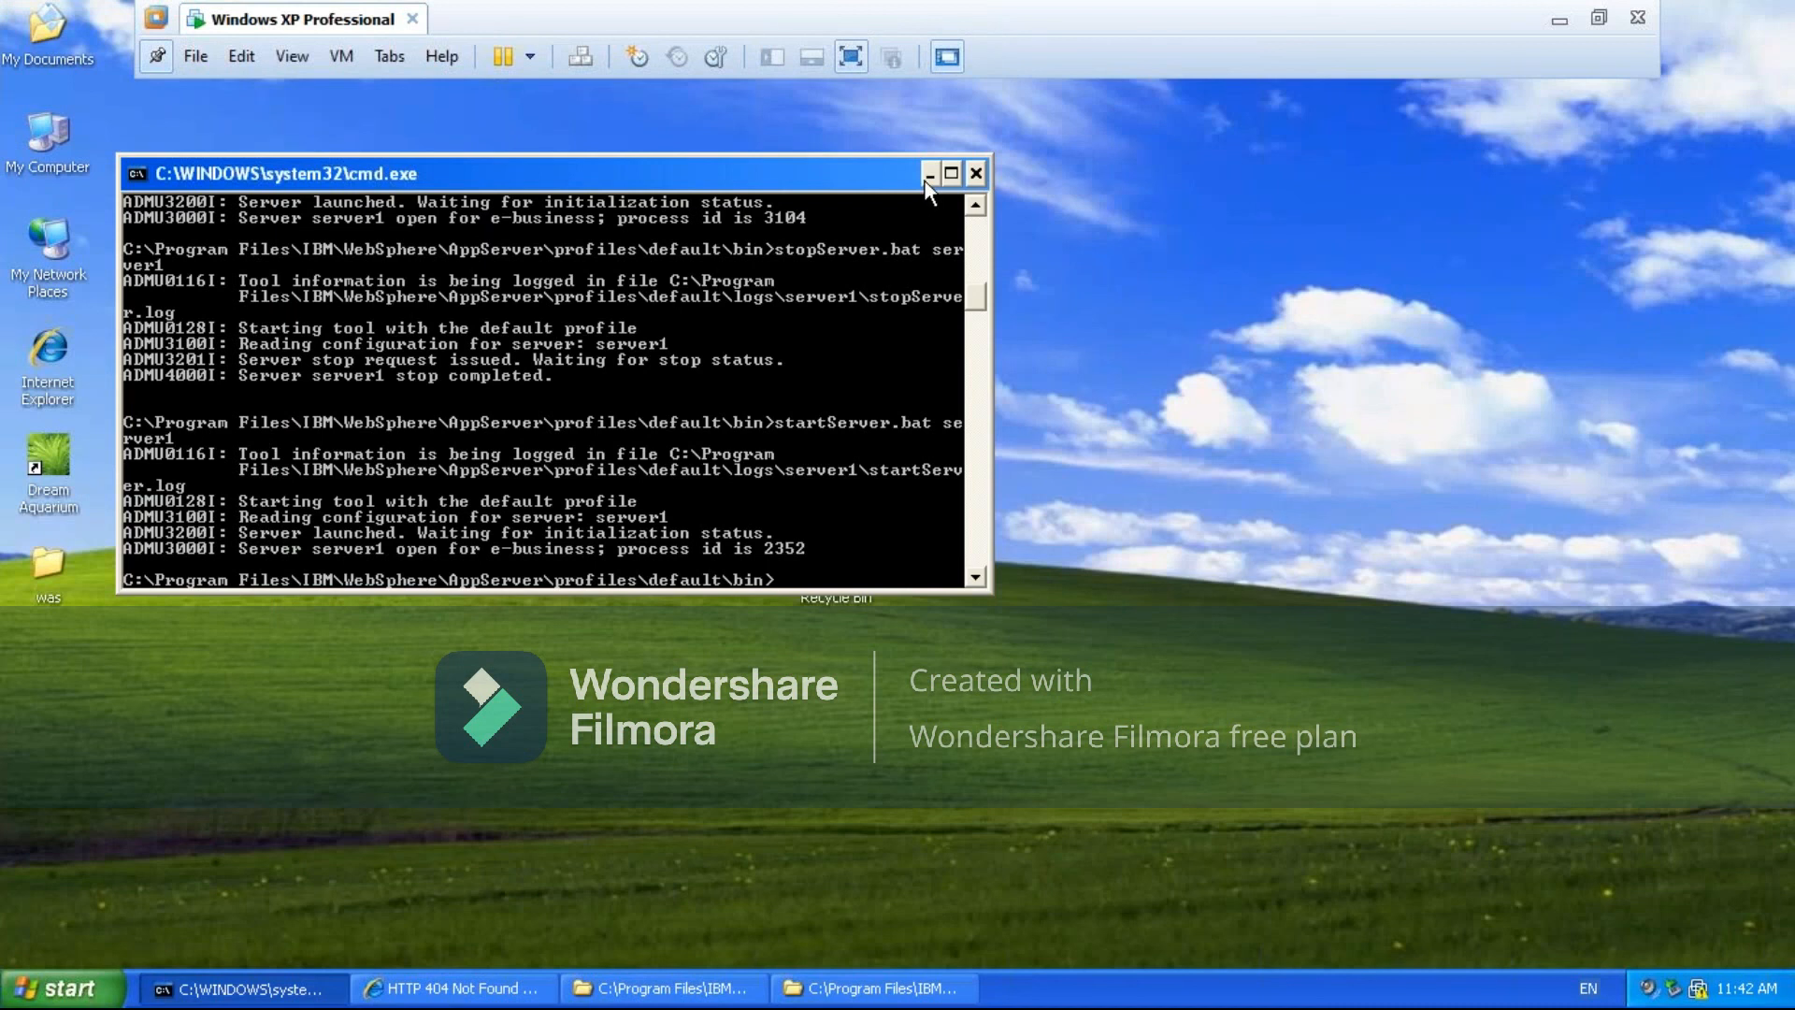
pyautogui.click(929, 176)
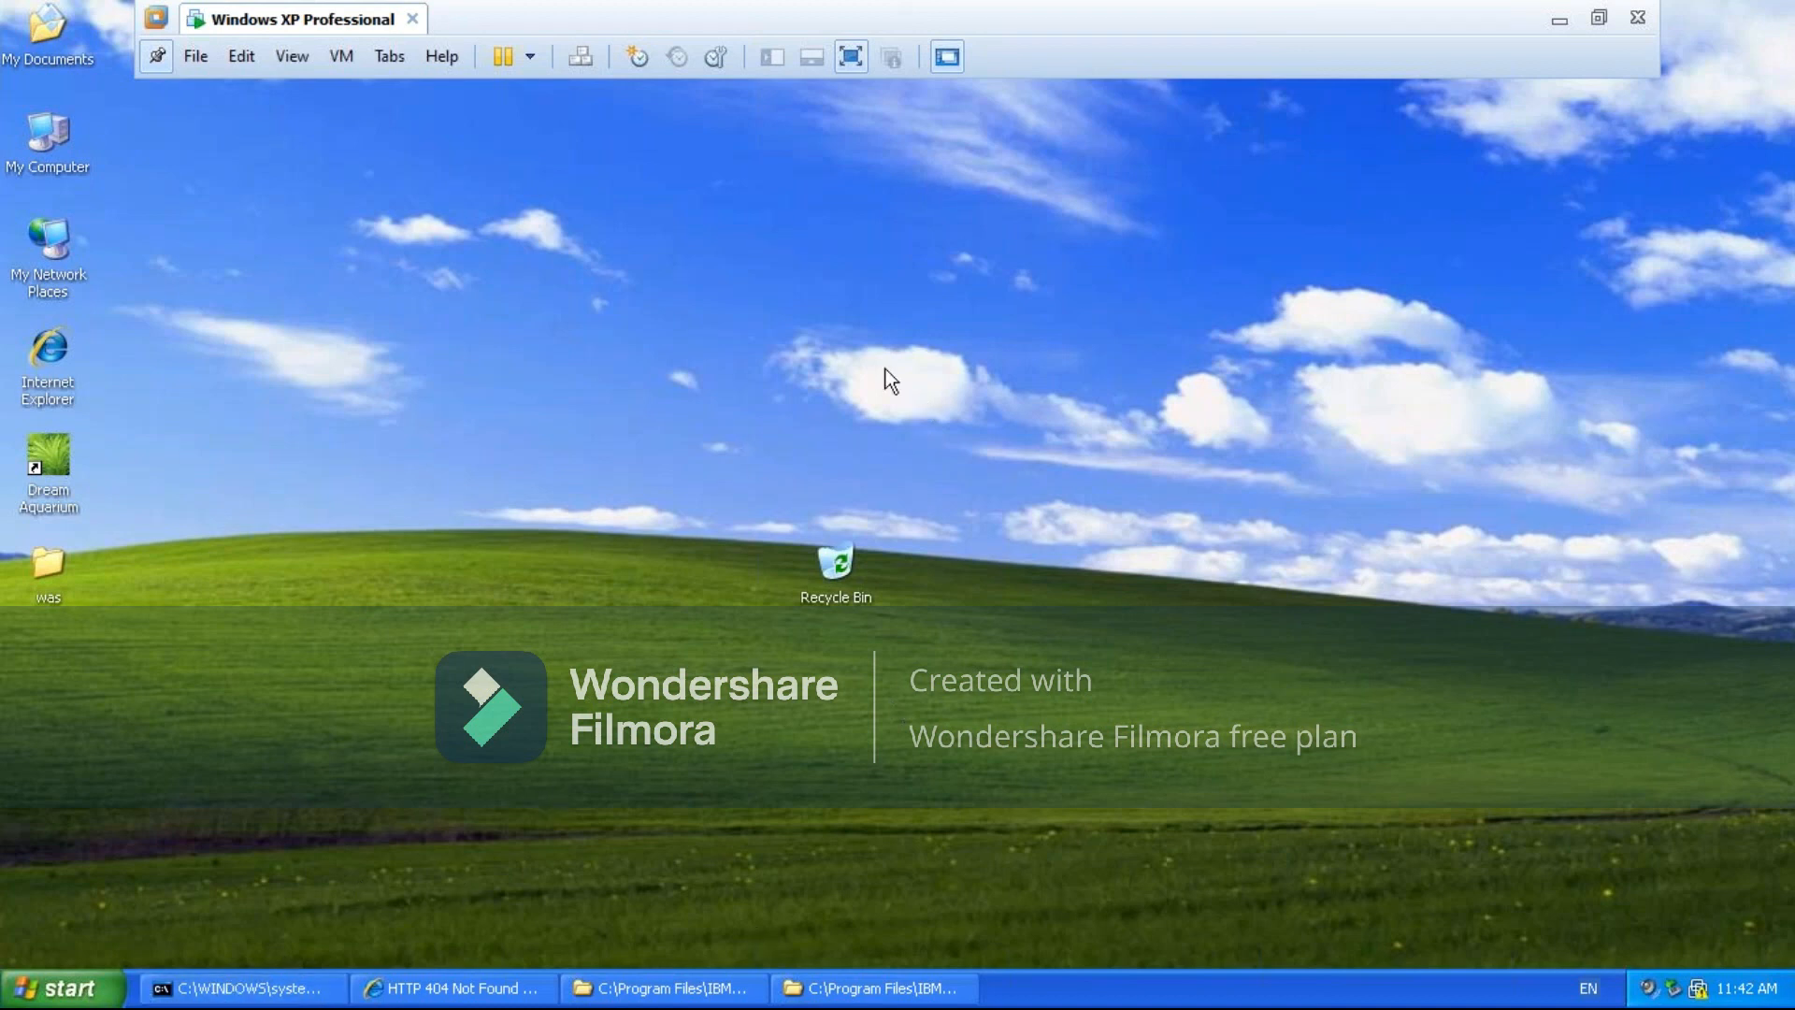
pyautogui.click(1558, 21)
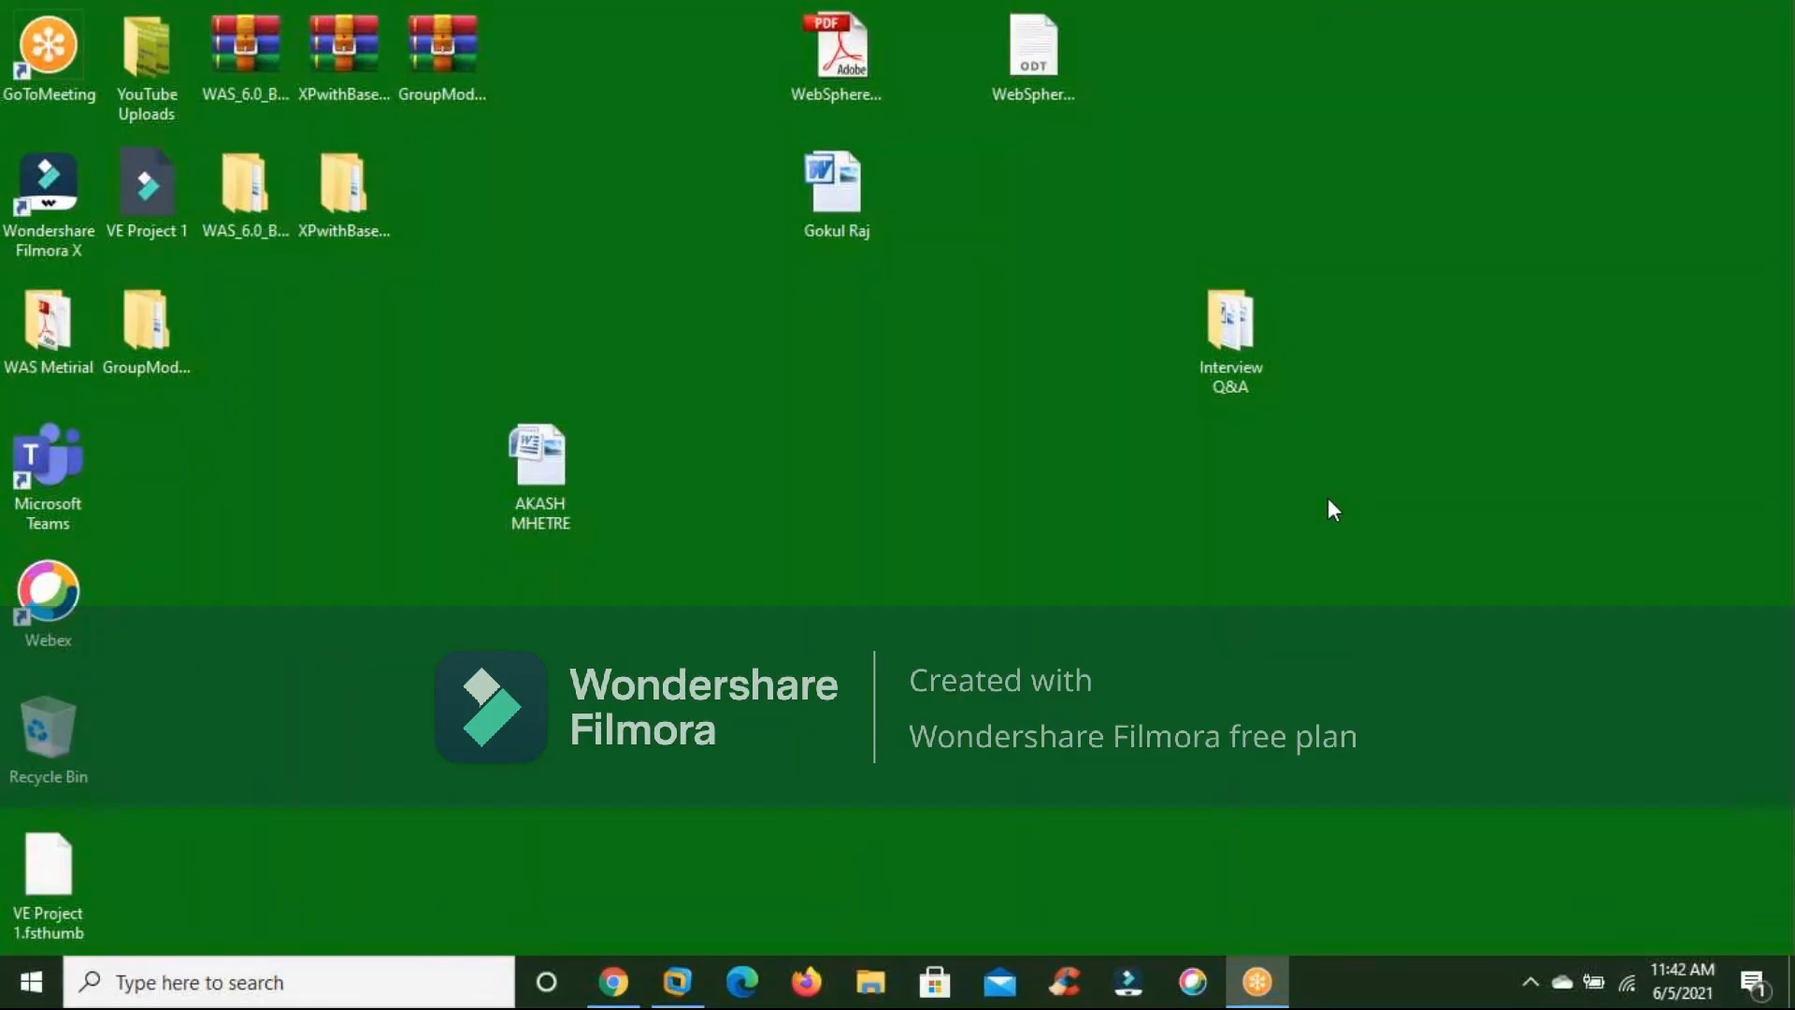